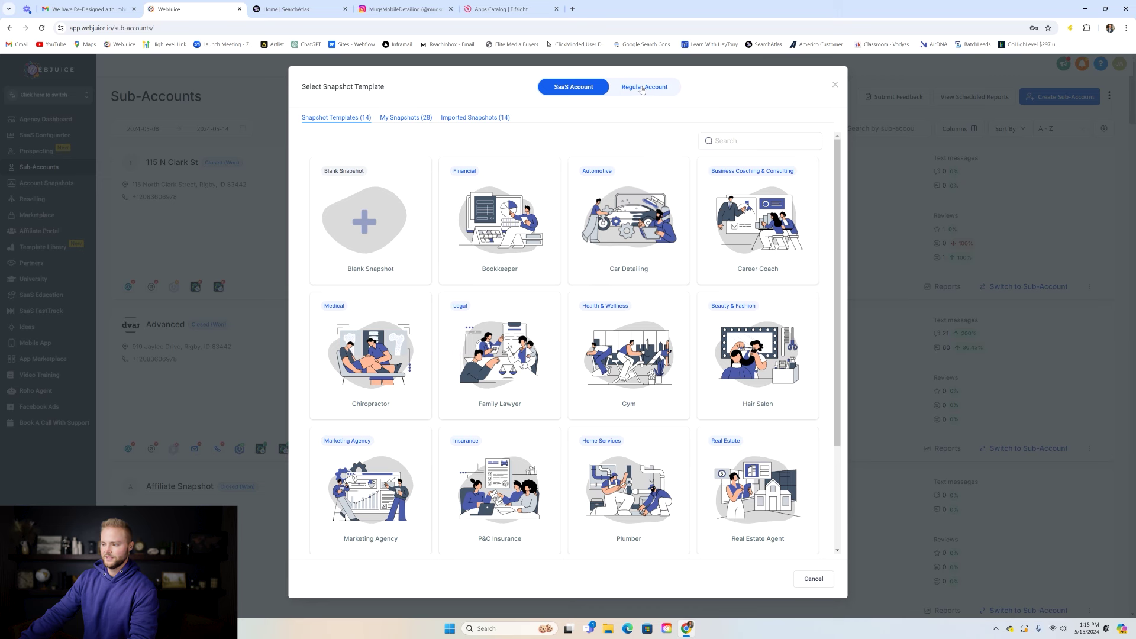
- Choose Regular Account and continue with the Blank Snapshot template
click(643, 90)
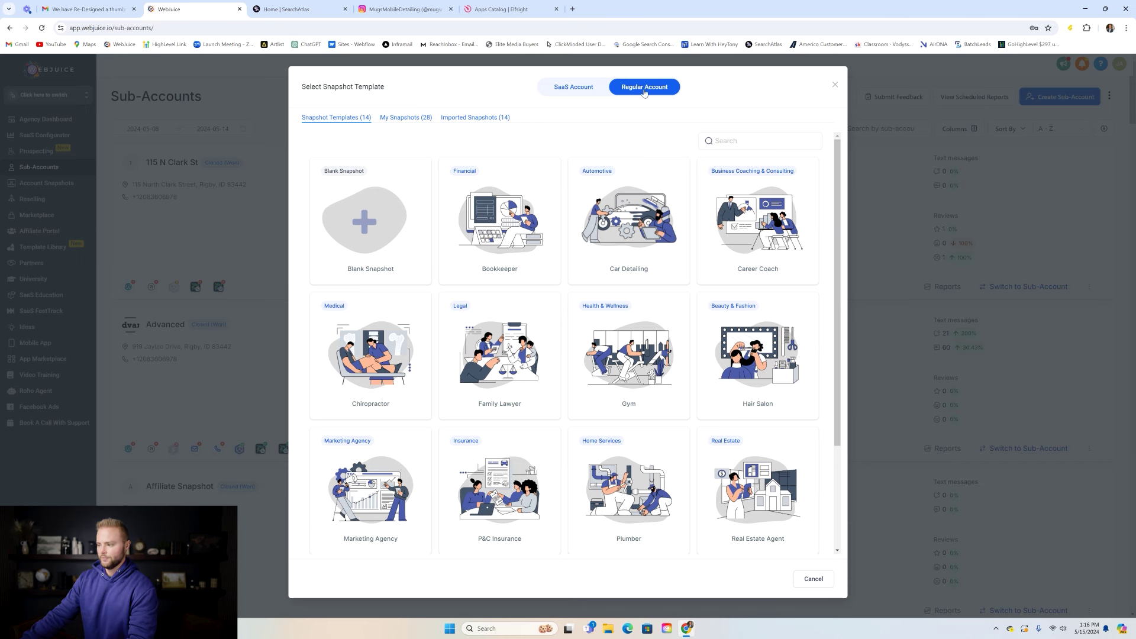
mouse_move(363, 203)
click(357, 260)
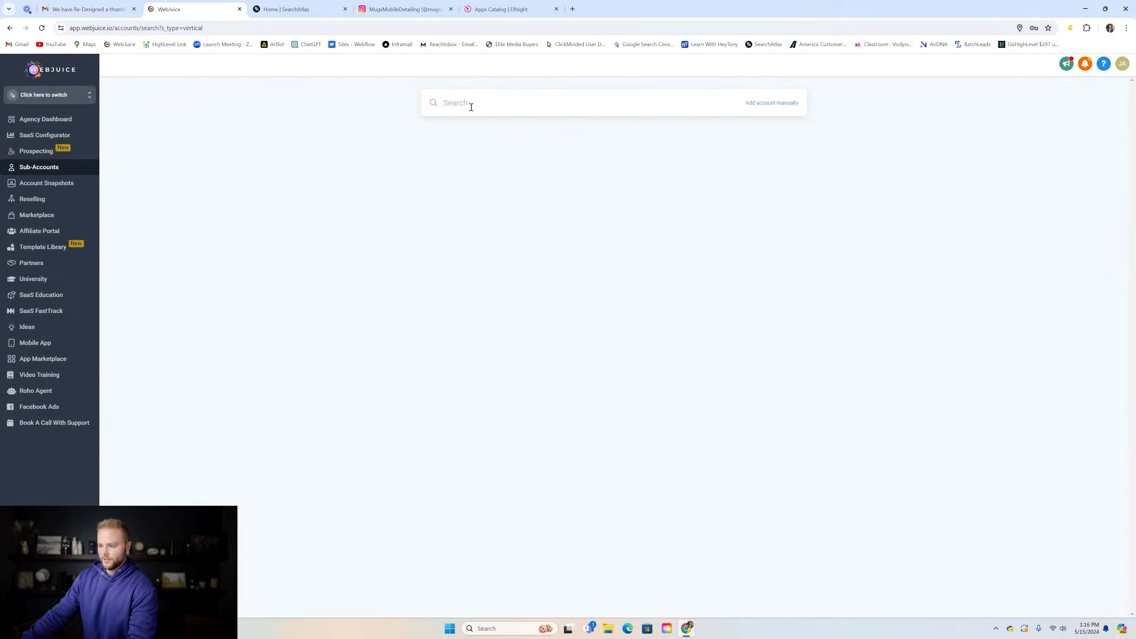
- Search for '123 Elm Street' and add an account for the West Orange address
click(471, 104)
text(123 elmstreet)
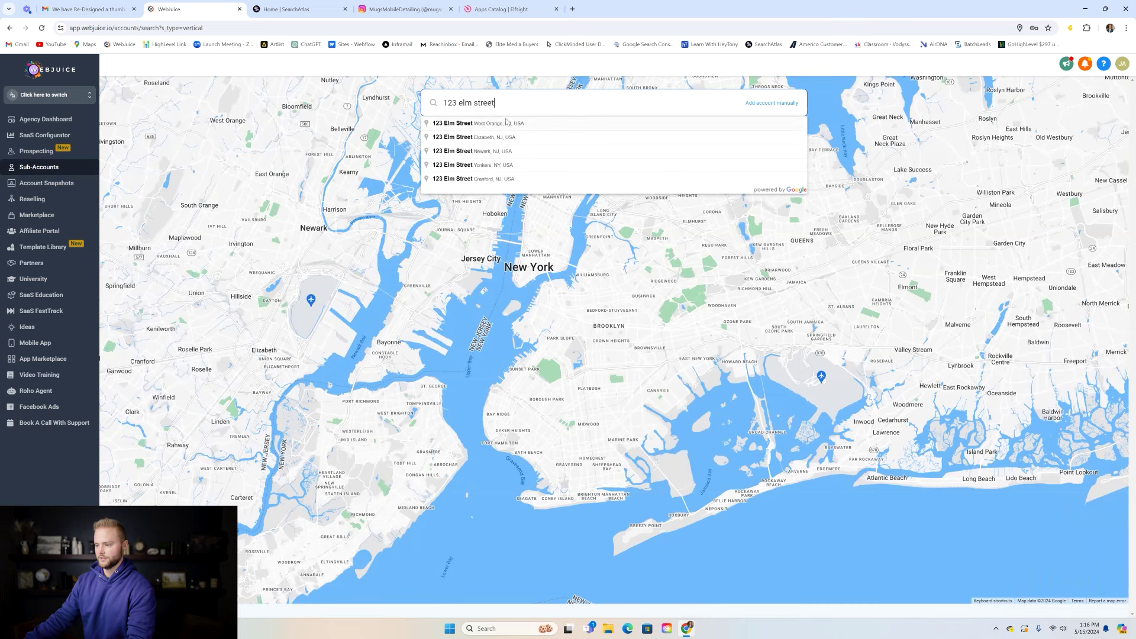
click(504, 123)
click(1010, 189)
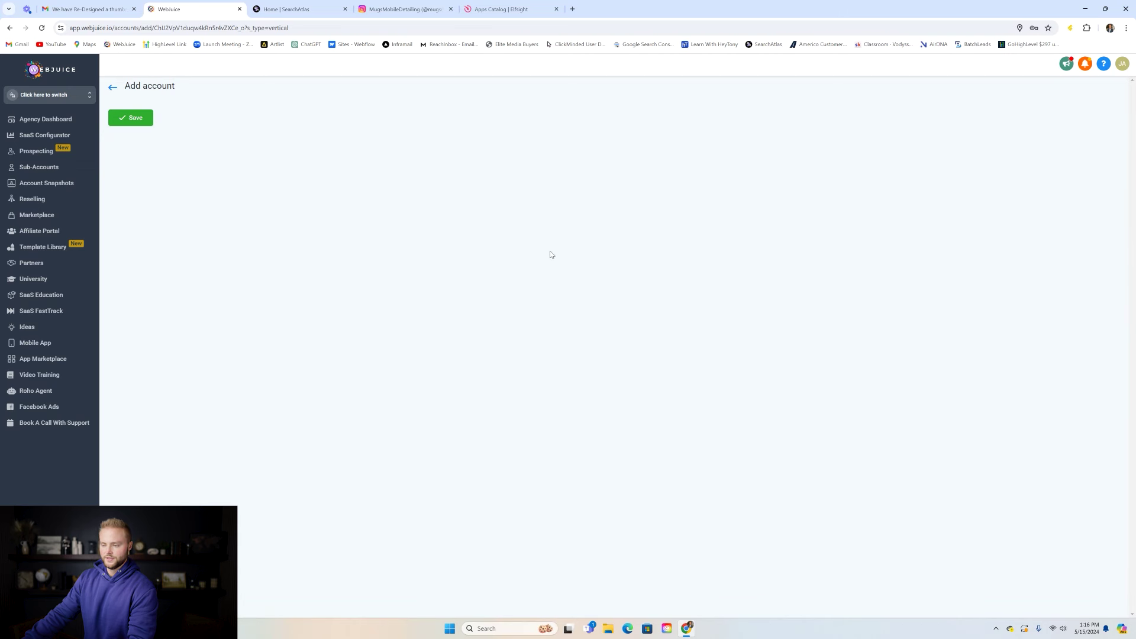
- Fill in the owner's first name, last name and e-mail address
click(252, 163)
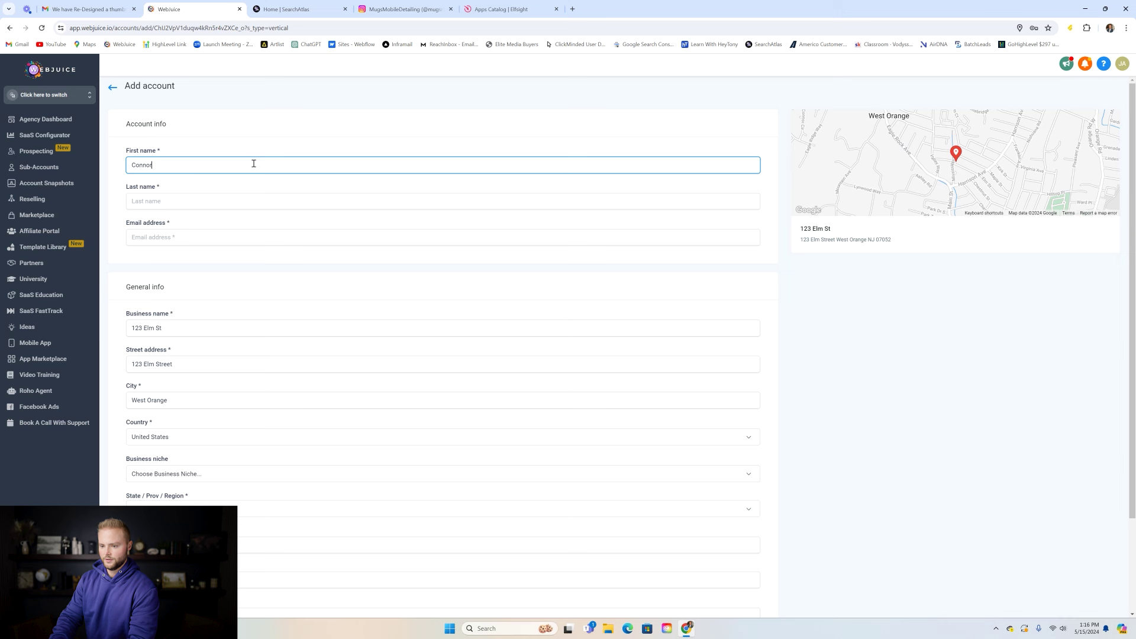
click(193, 202)
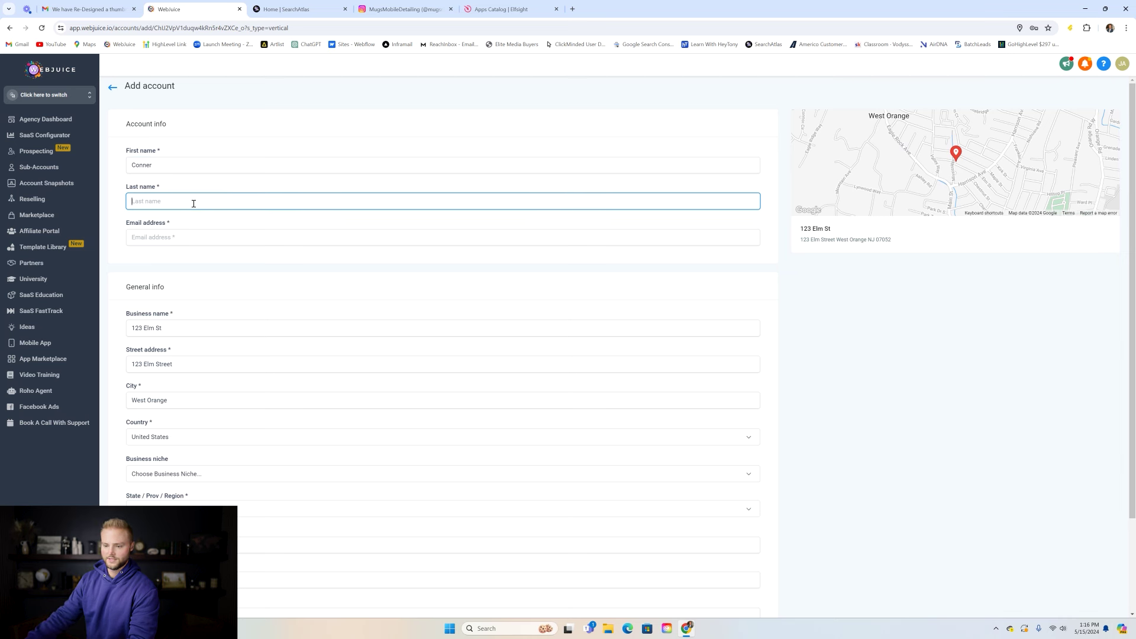
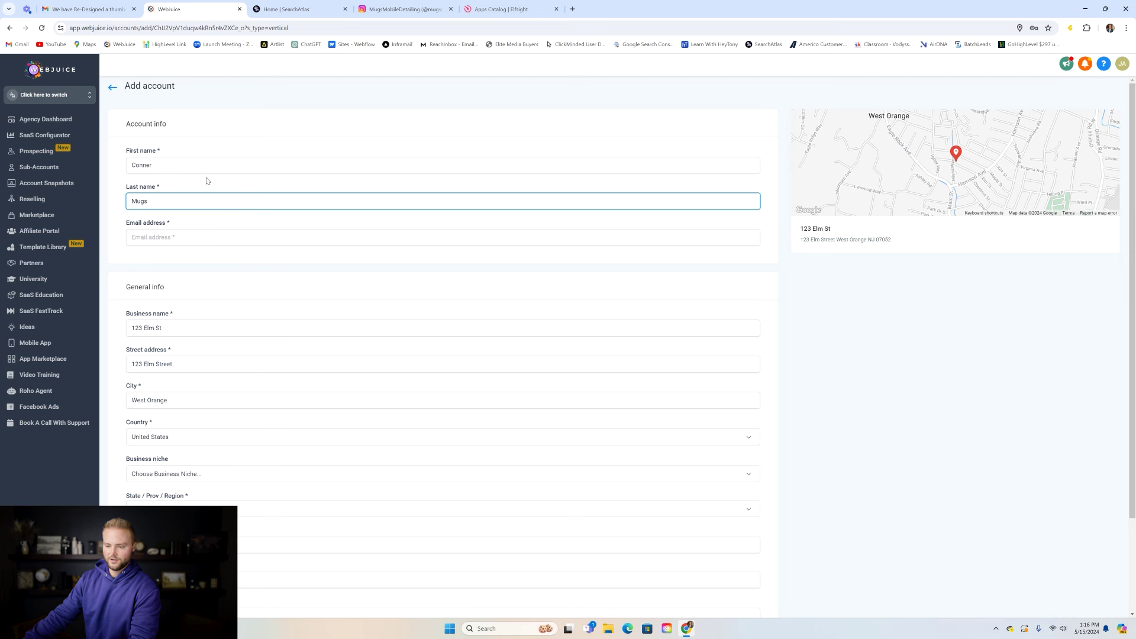
scroll(208, 179, down, 1)
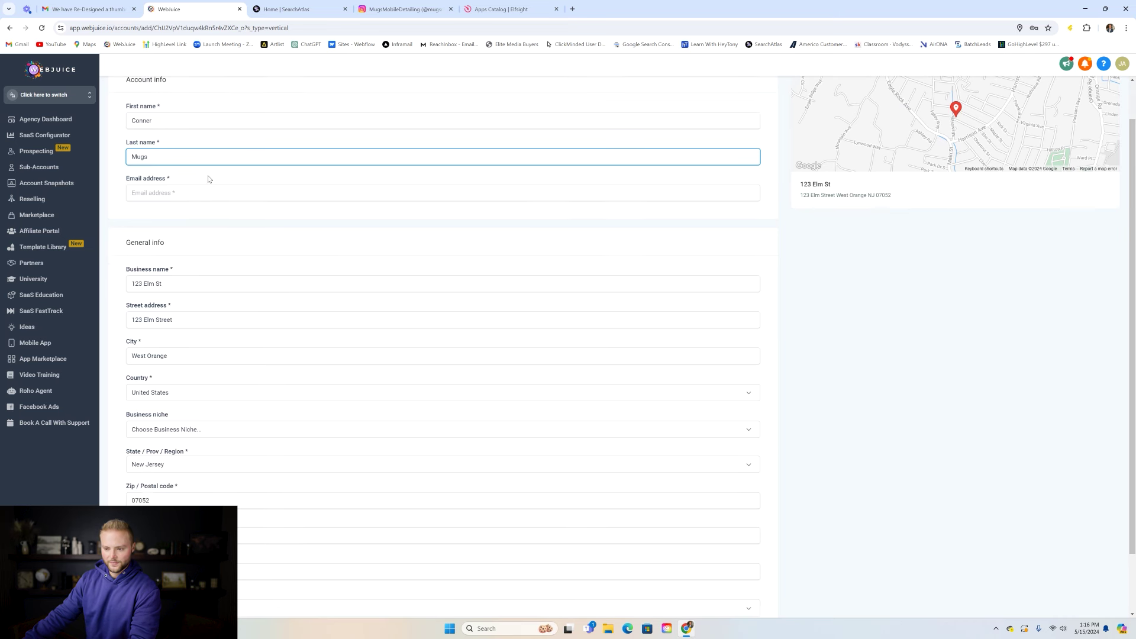
click(183, 195)
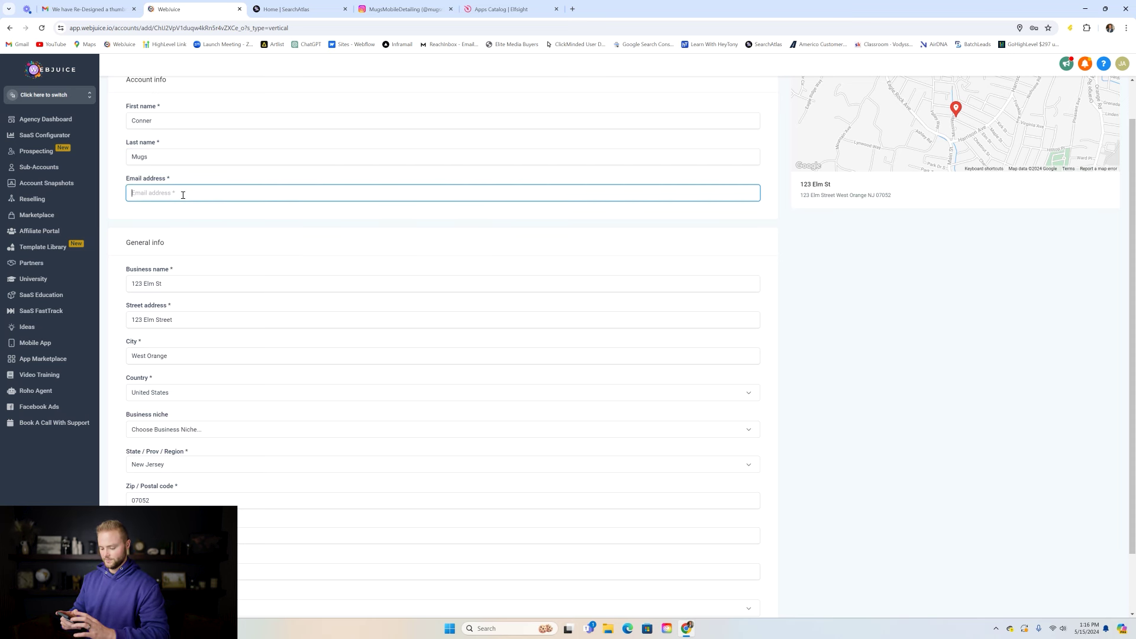
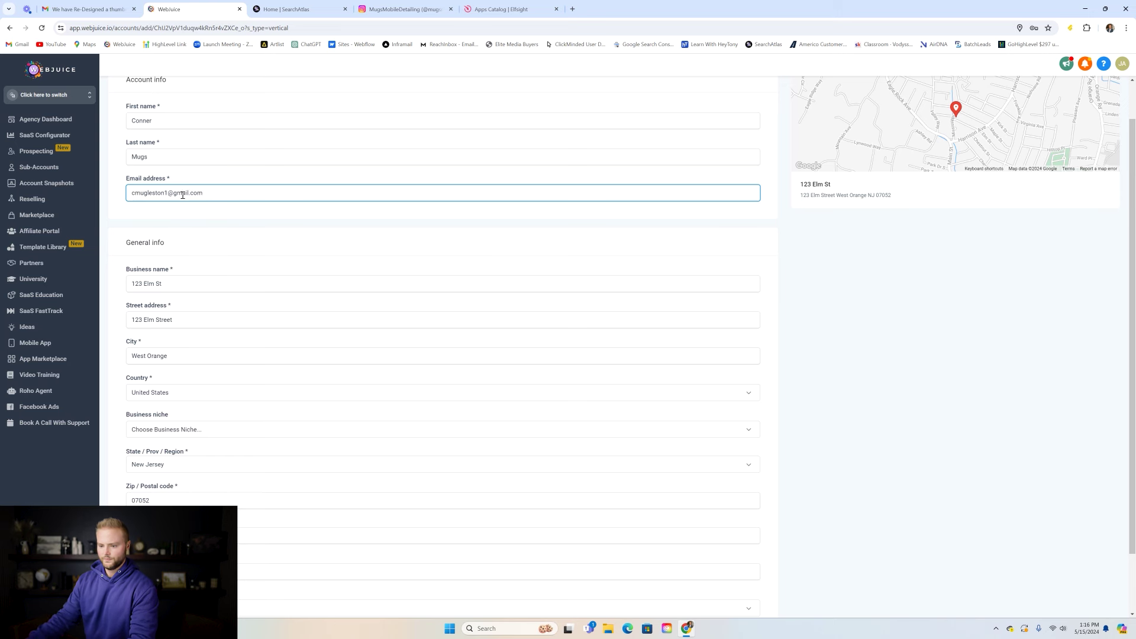
scroll(223, 223, down, 1)
- Rename the business to 'Mugs Mobile Detailings' and enter the business phone number
triple_click(196, 214)
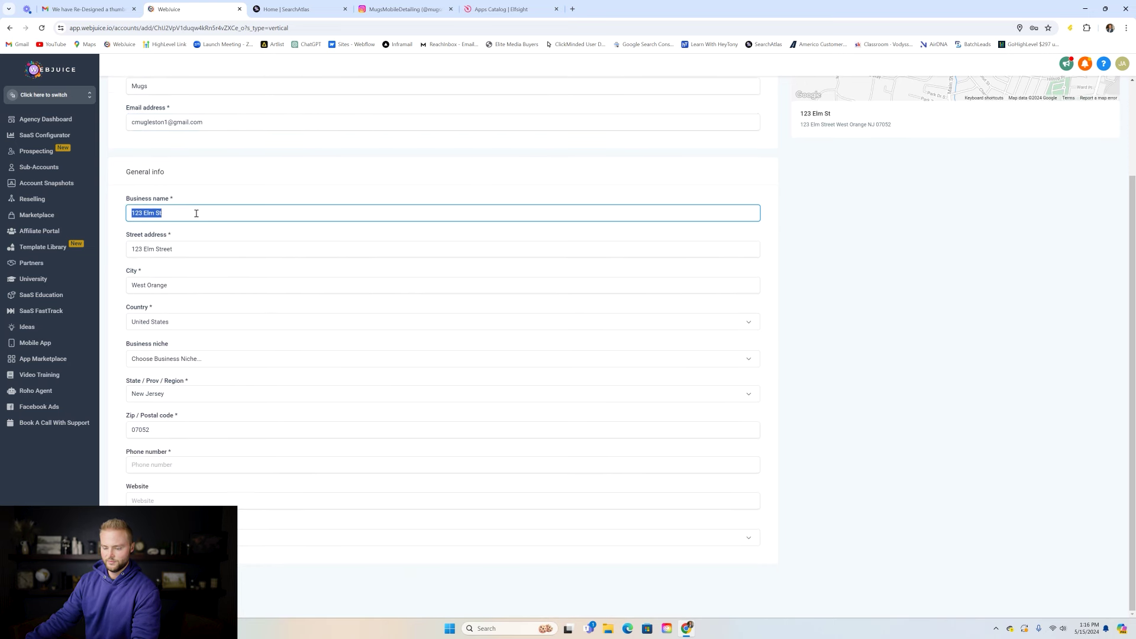
text(Mugs M)
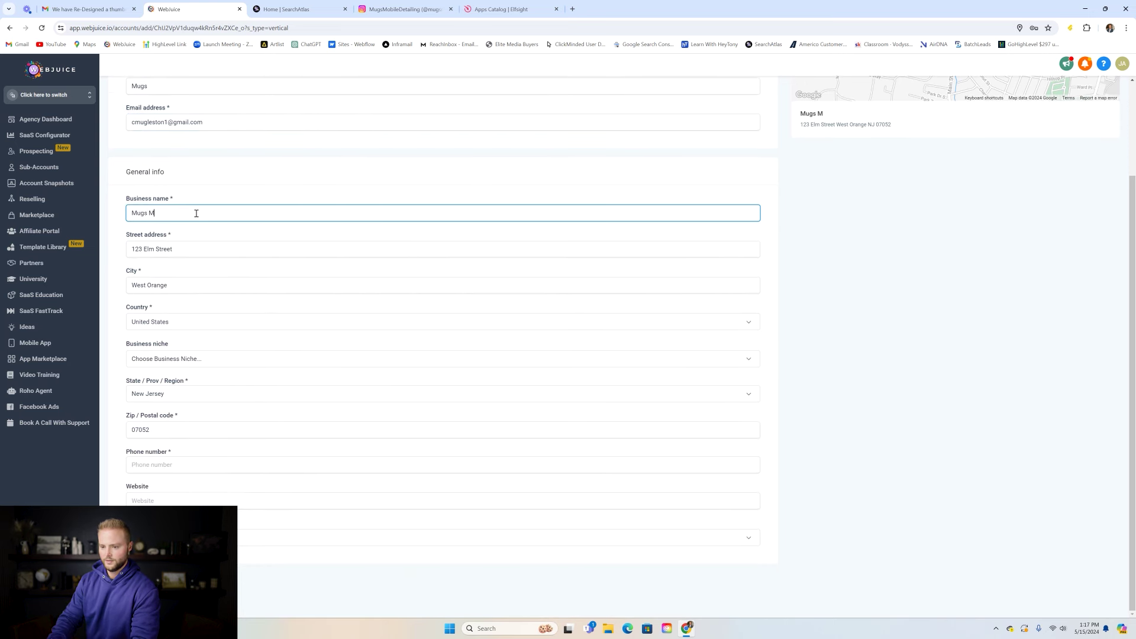
text(obile Detailings)
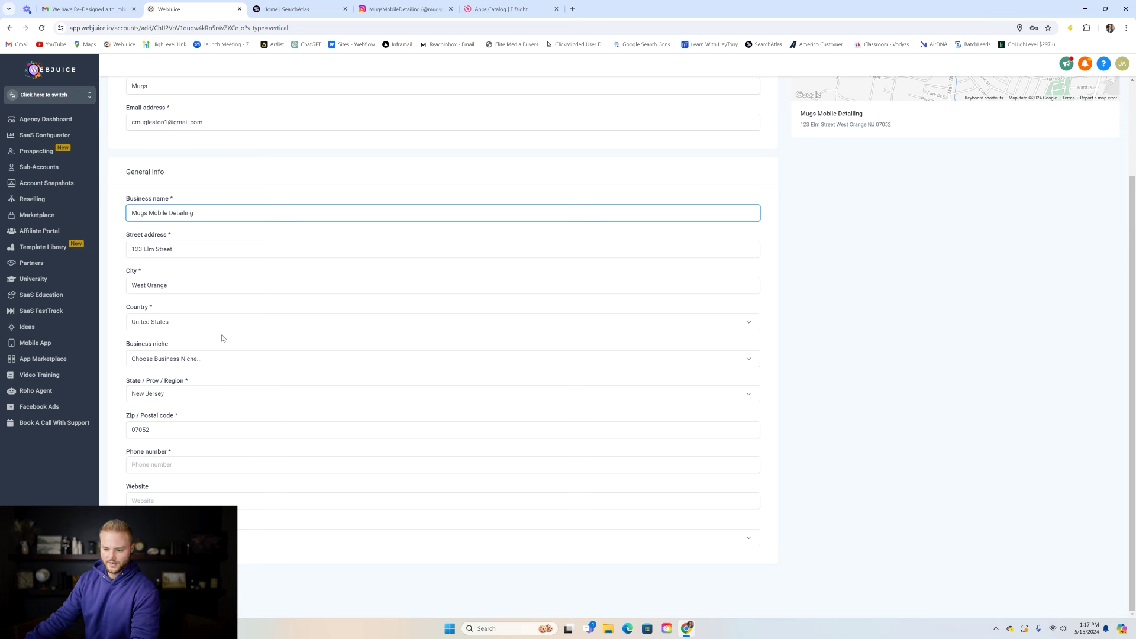
click(176, 465)
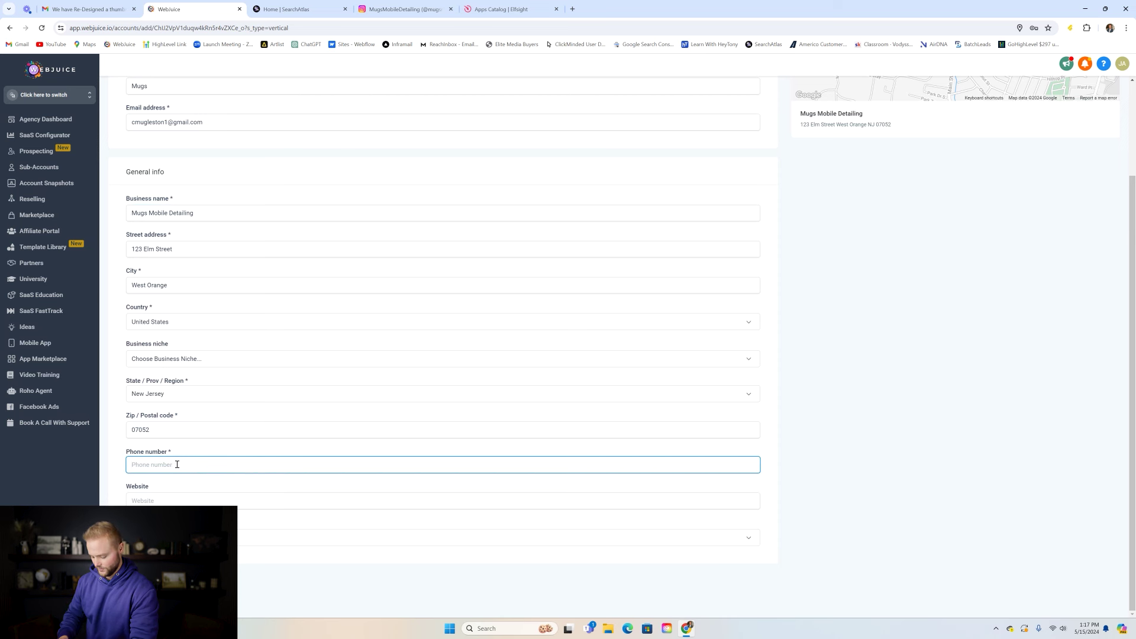
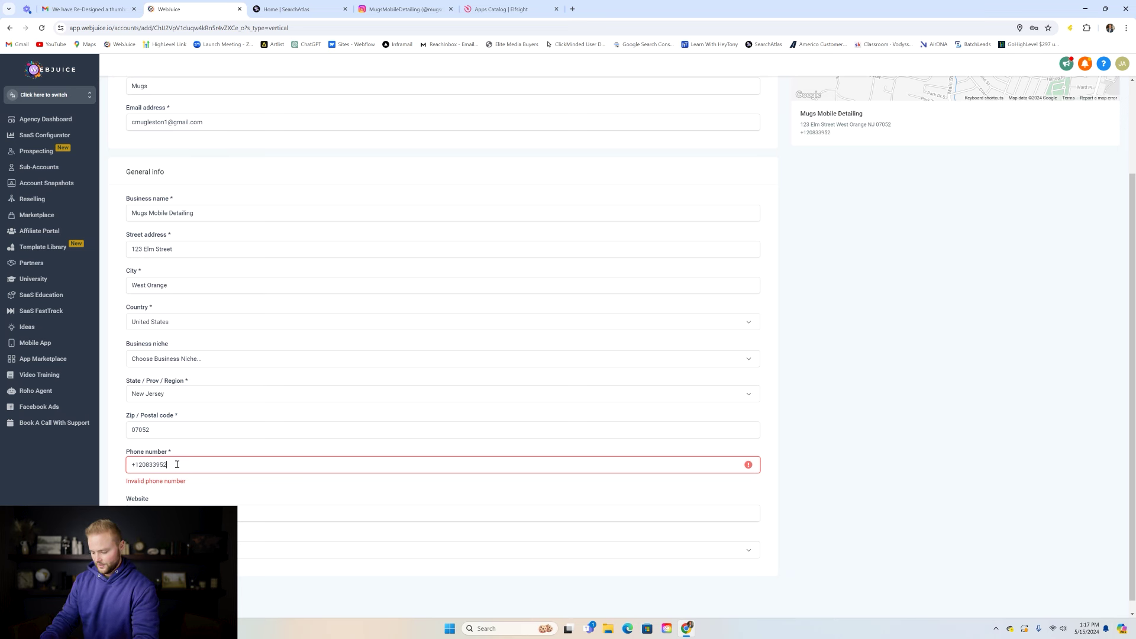
click(205, 445)
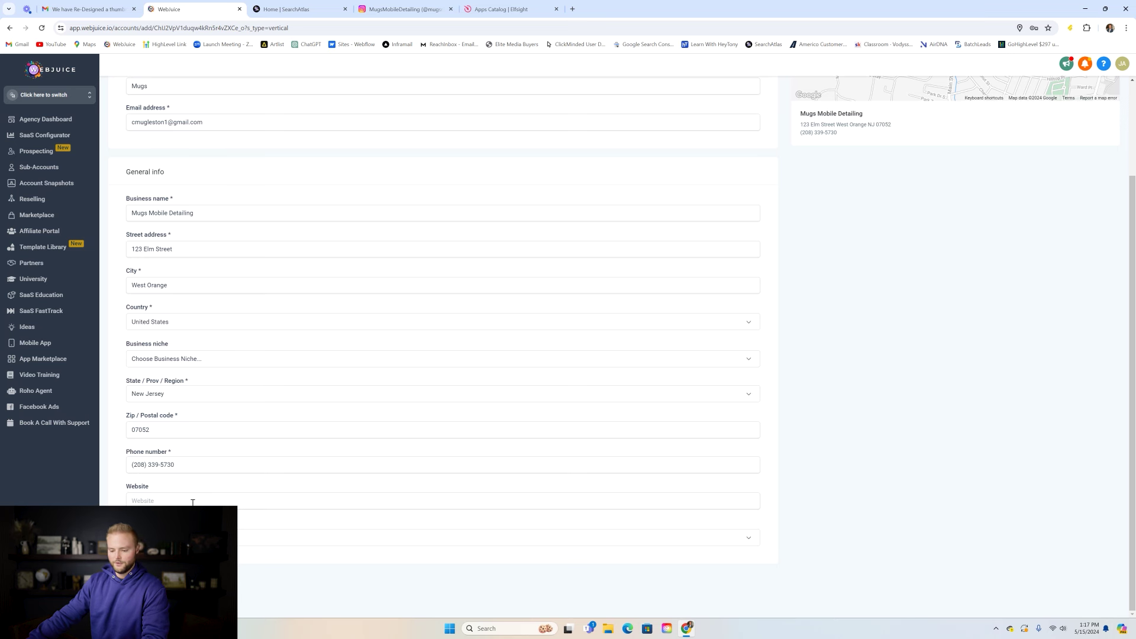
- Enter the business website address and choose the GMT-06:00 America/Boise timezone
click(171, 501)
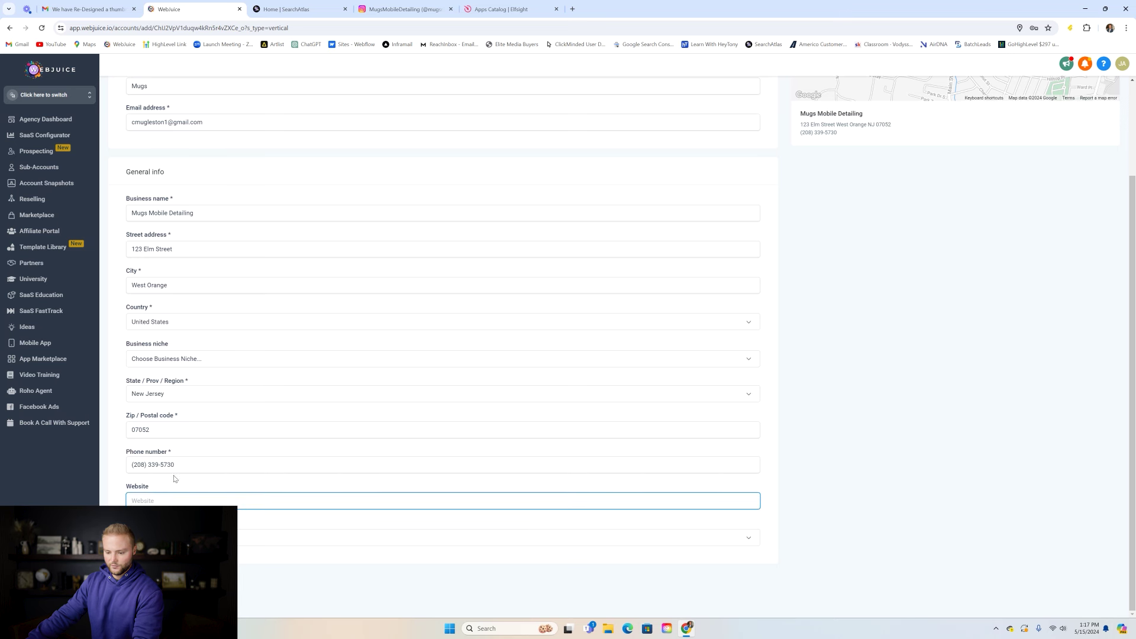
text(mugsmobile)
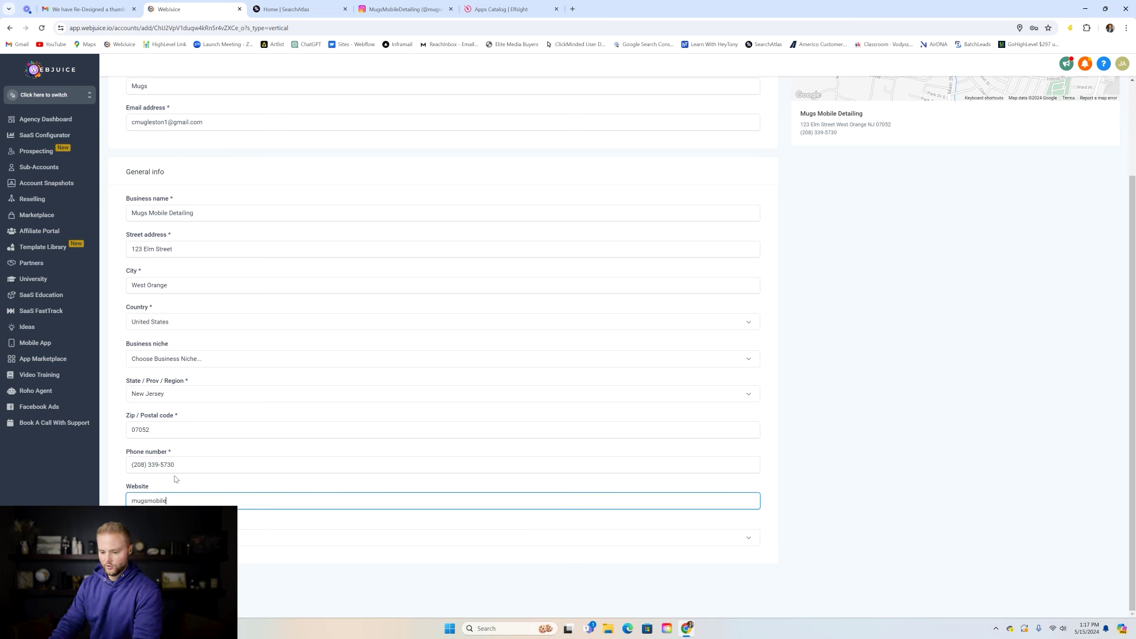
text(detailing.com)
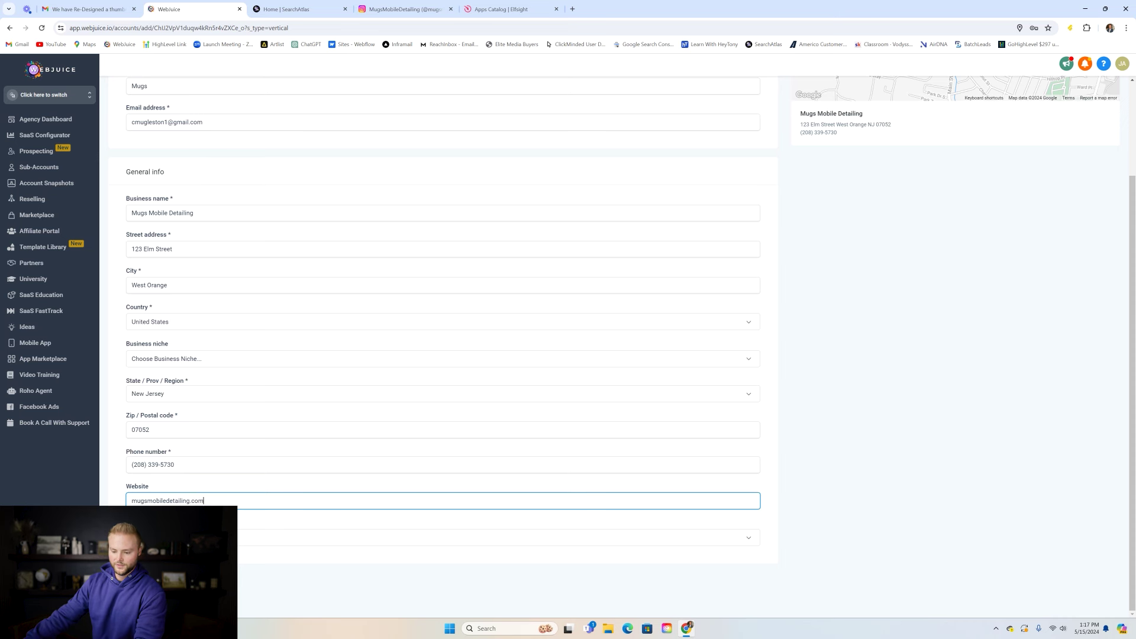
click(177, 536)
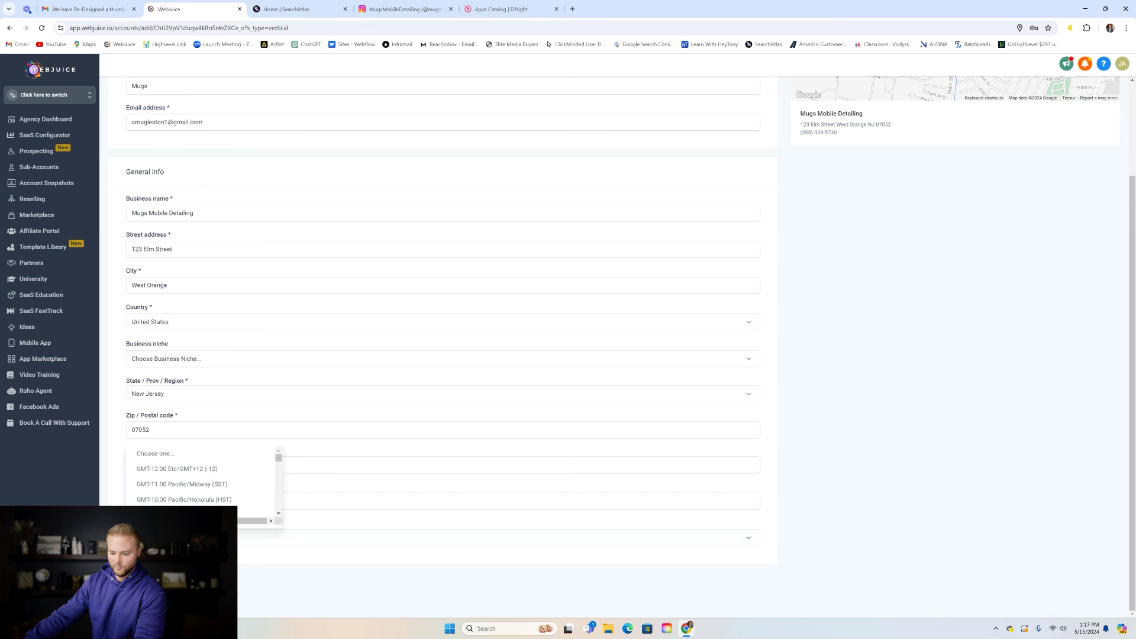
scroll(204, 469, down, 5)
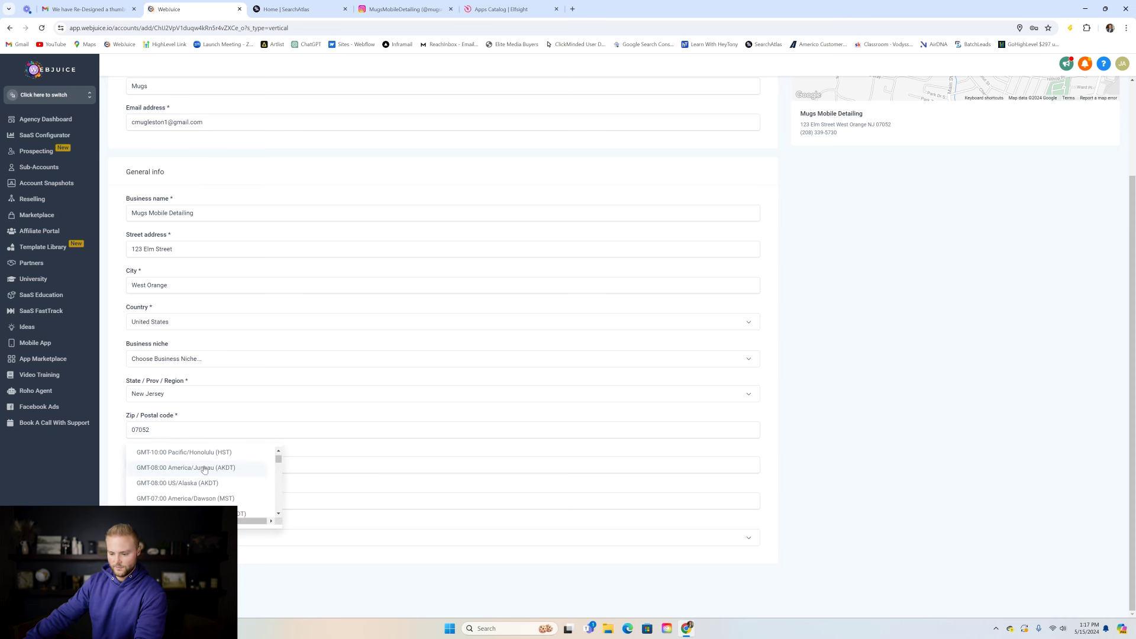
scroll(204, 469, down, 2)
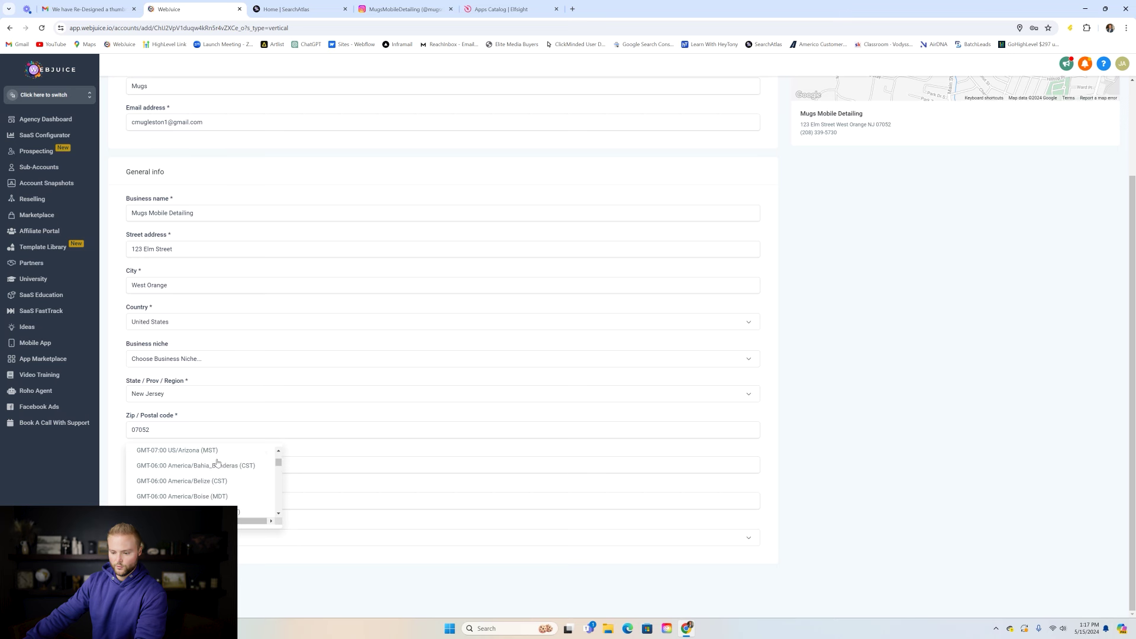
click(203, 476)
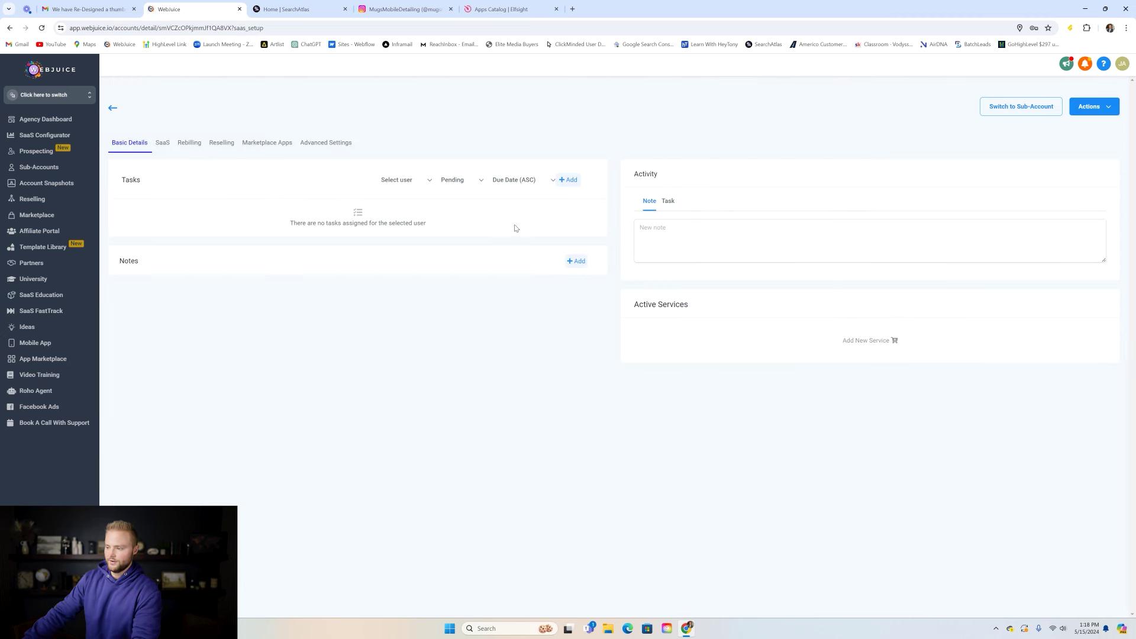
- Switch to the Mugs Mobile Detailing sub-account and close the Yext and WordPress banners
click(1012, 113)
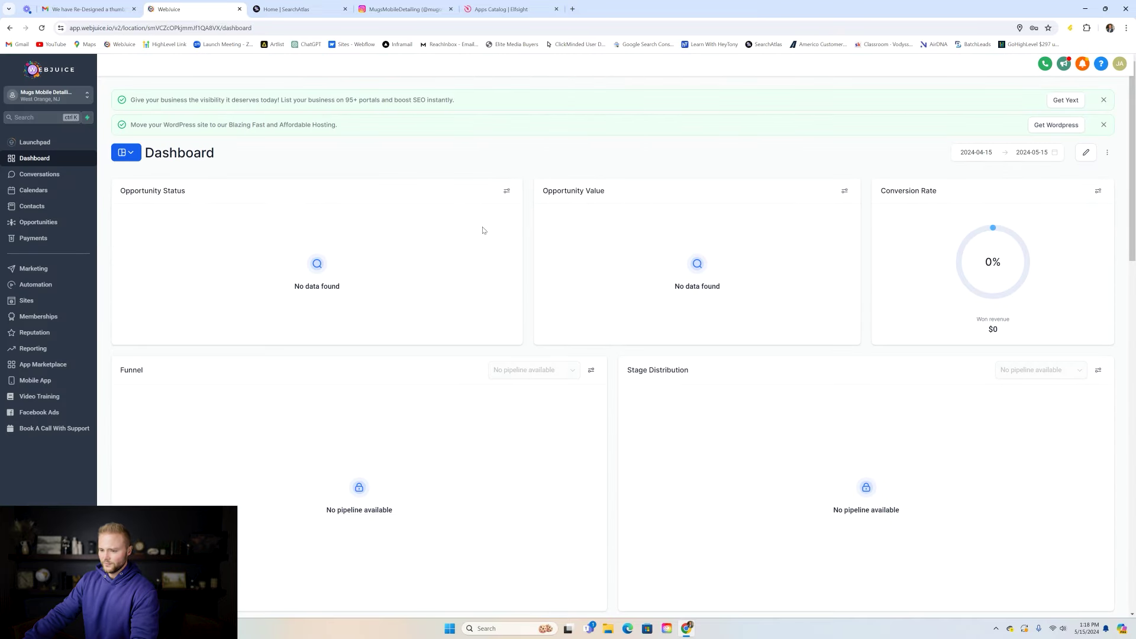
click(1103, 99)
click(1103, 99)
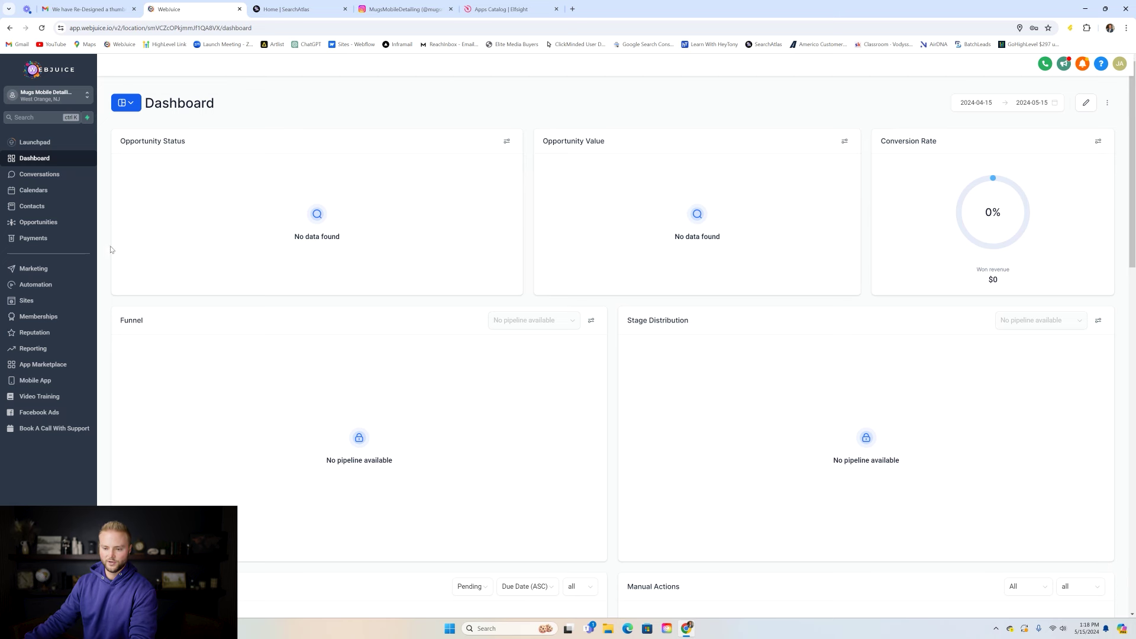
- Create a new website from the Car Detailing template, found by searching 'car detailing'
click(50, 303)
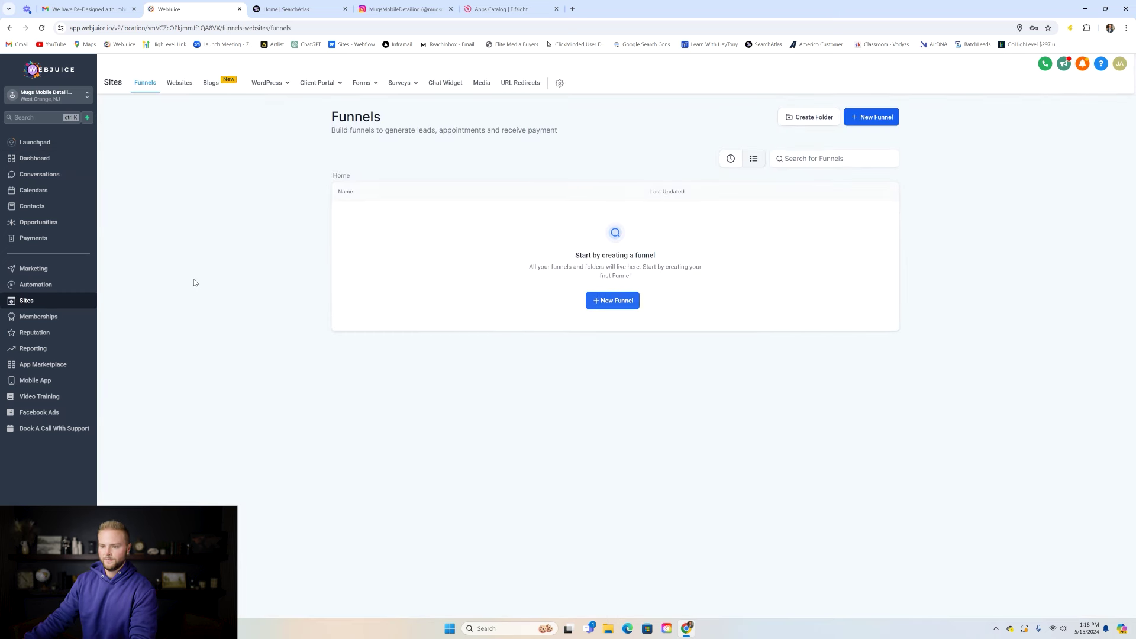
click(175, 87)
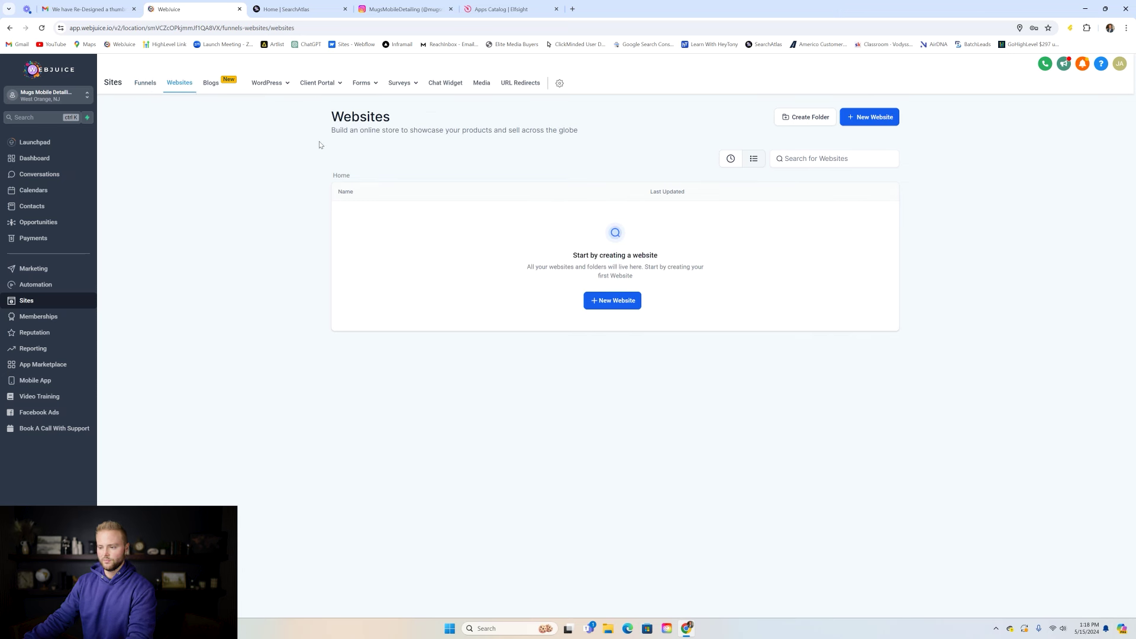
click(617, 302)
click(627, 291)
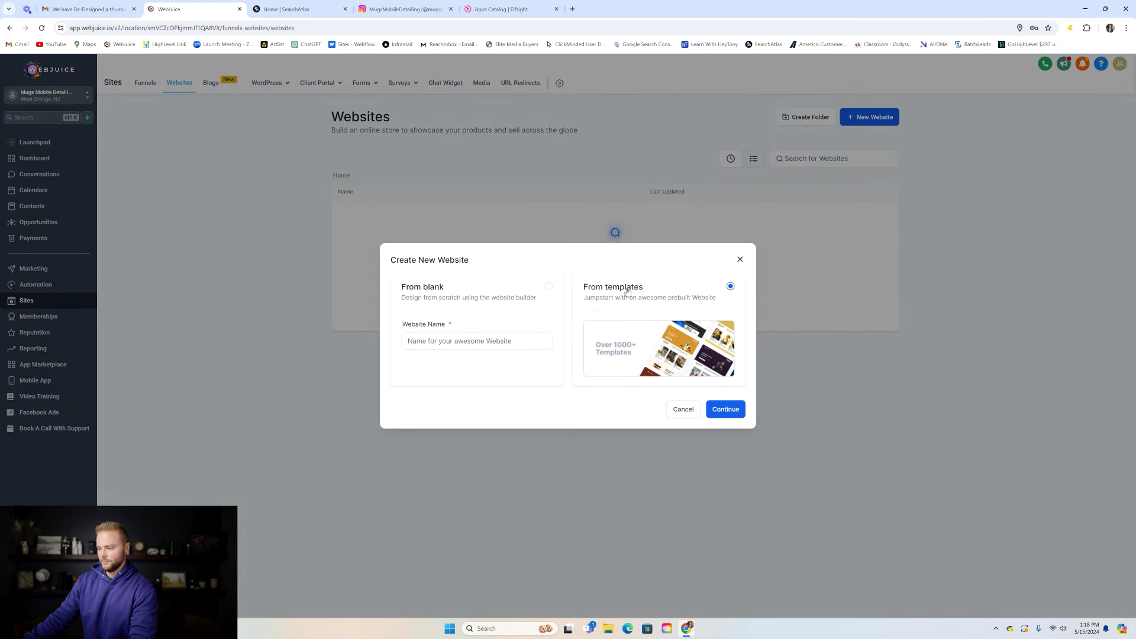
click(725, 409)
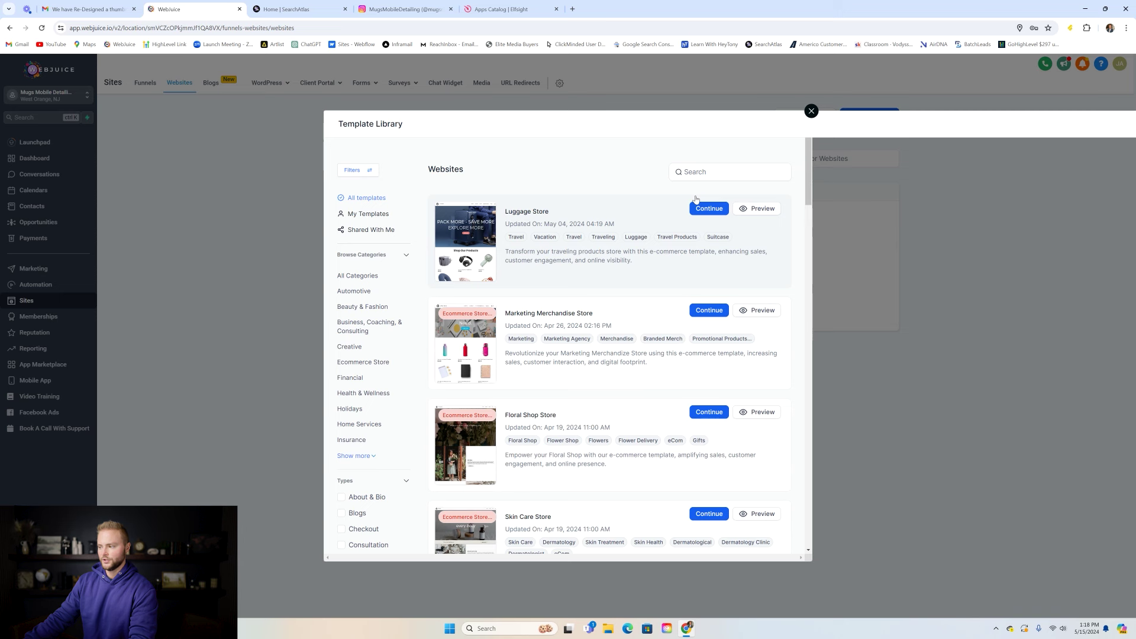
click(708, 172)
text(car detailing)
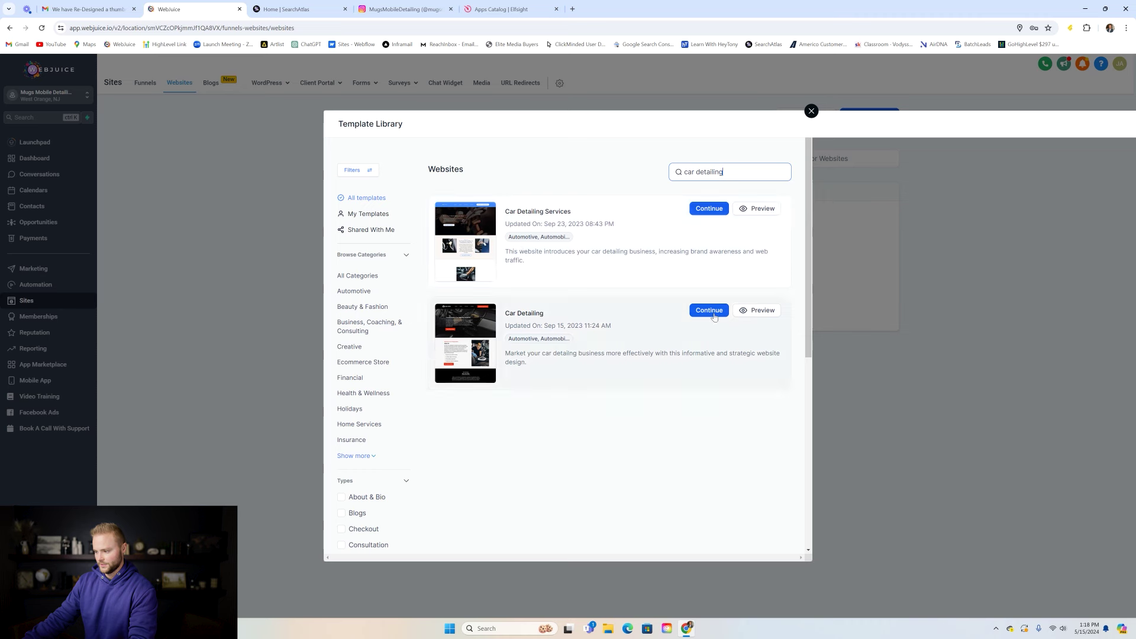
click(708, 209)
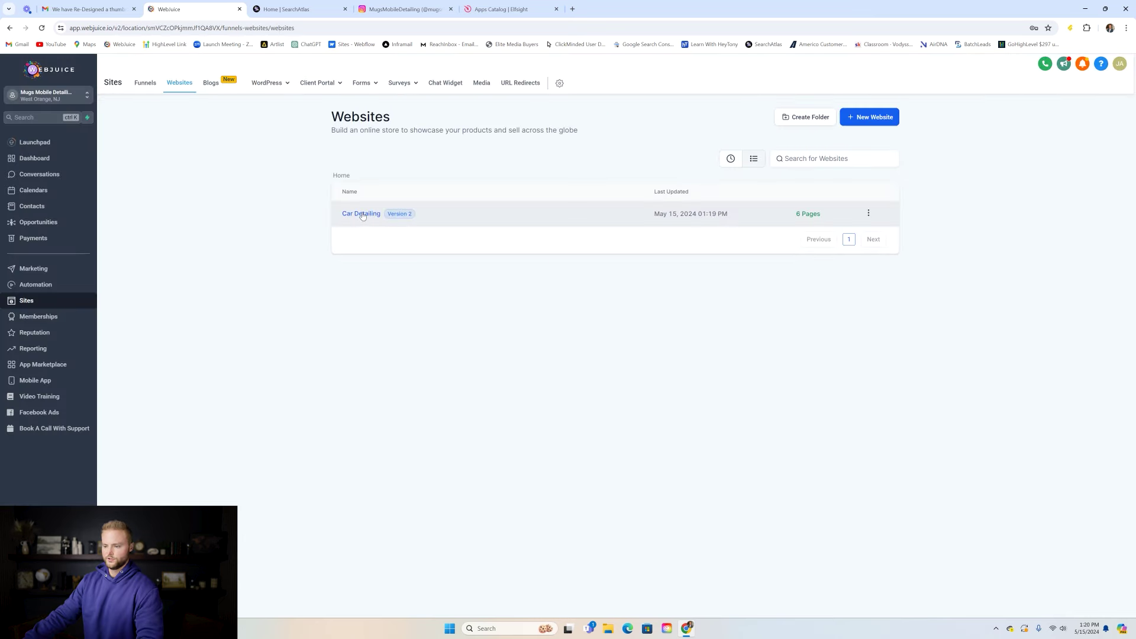
- Delete the Calendar and Contact Us pages from the Car Detailing site, confirming with DELETE
click(363, 216)
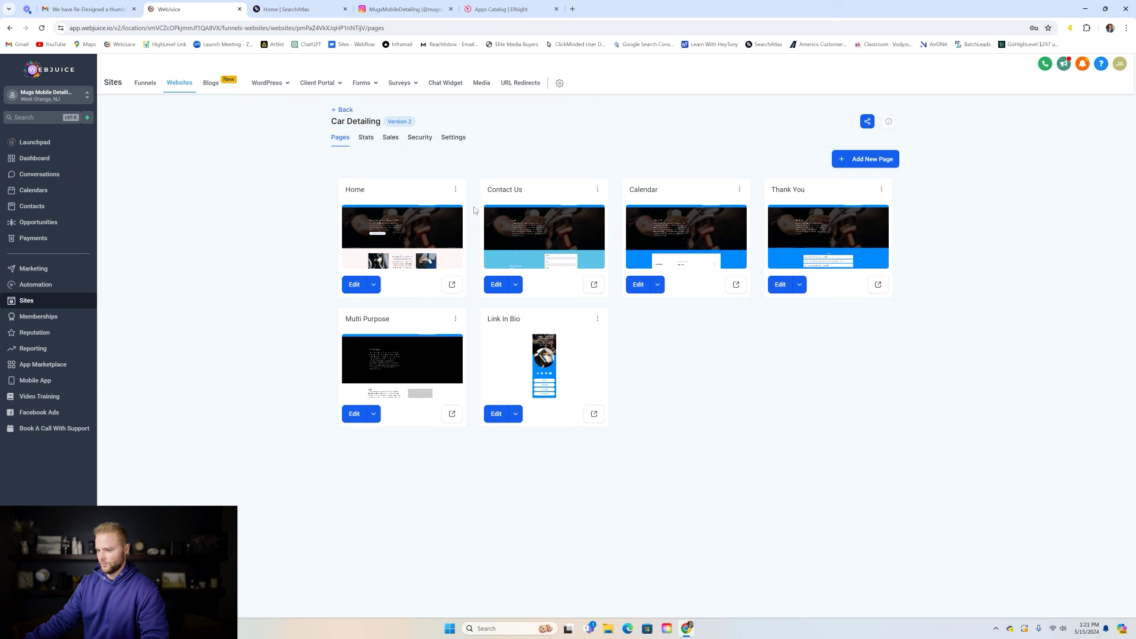
click(739, 190)
click(741, 173)
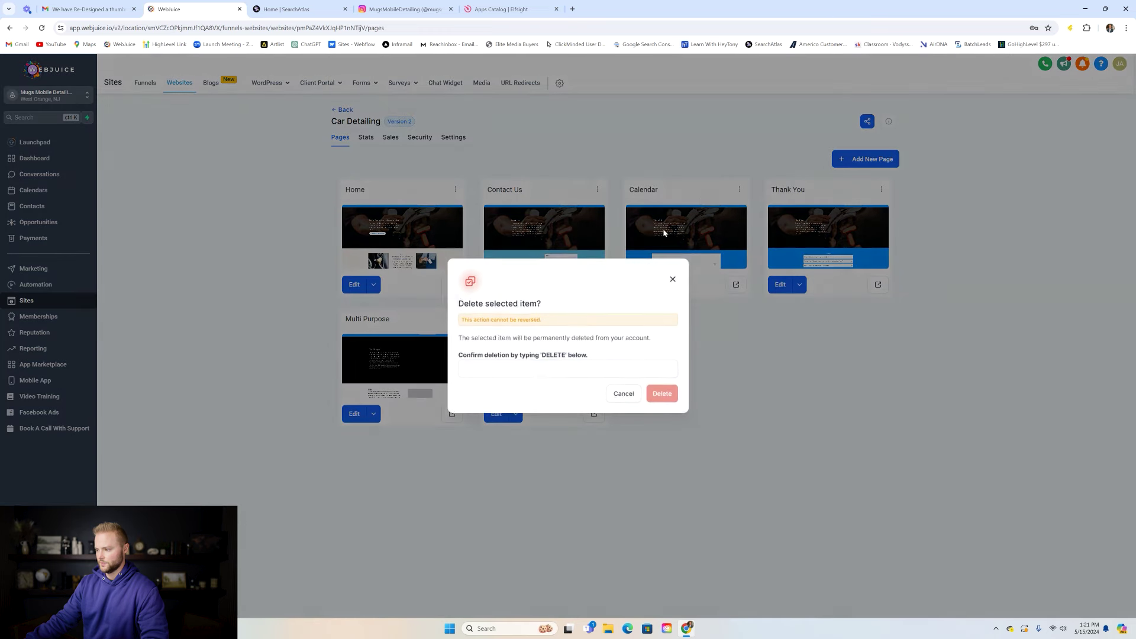
click(531, 377)
text(D)
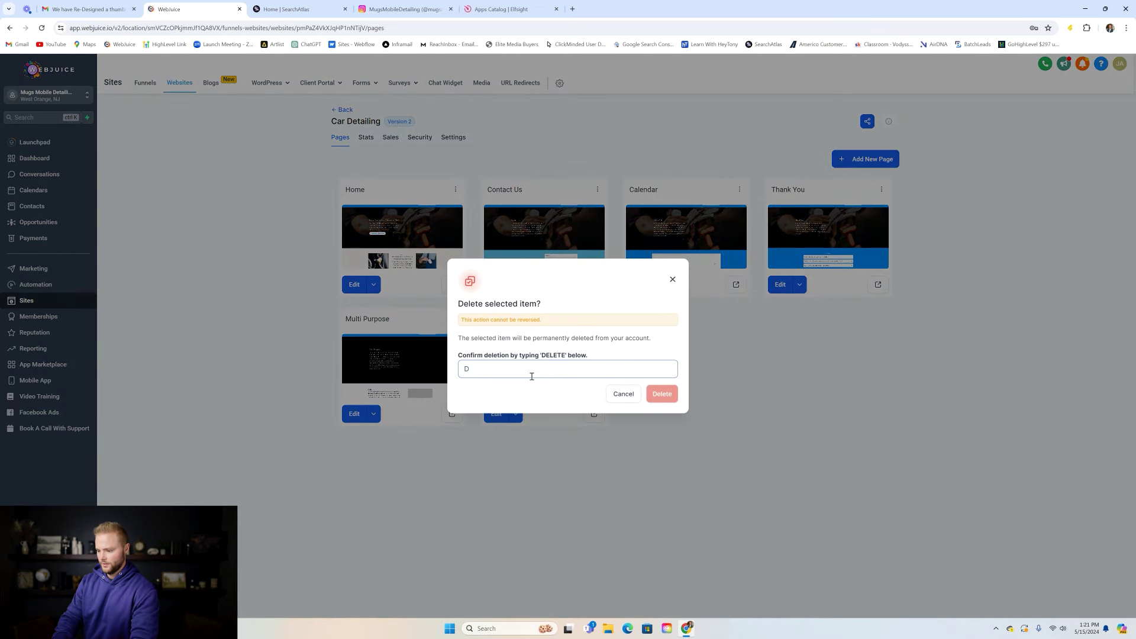
text(ELETE)
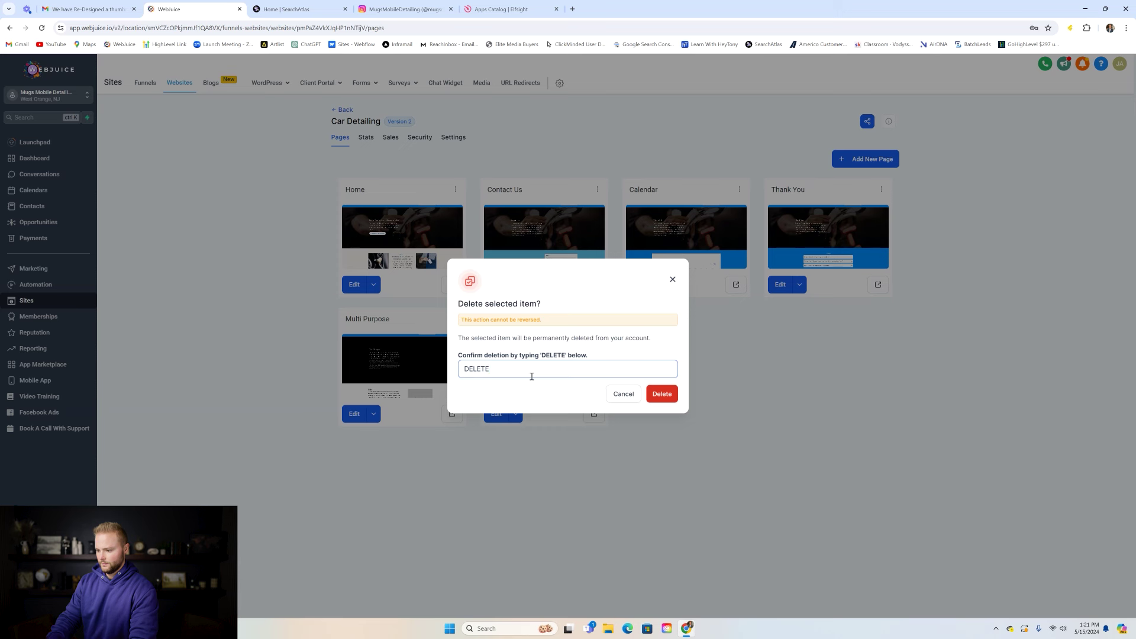
key(ctrl+a)
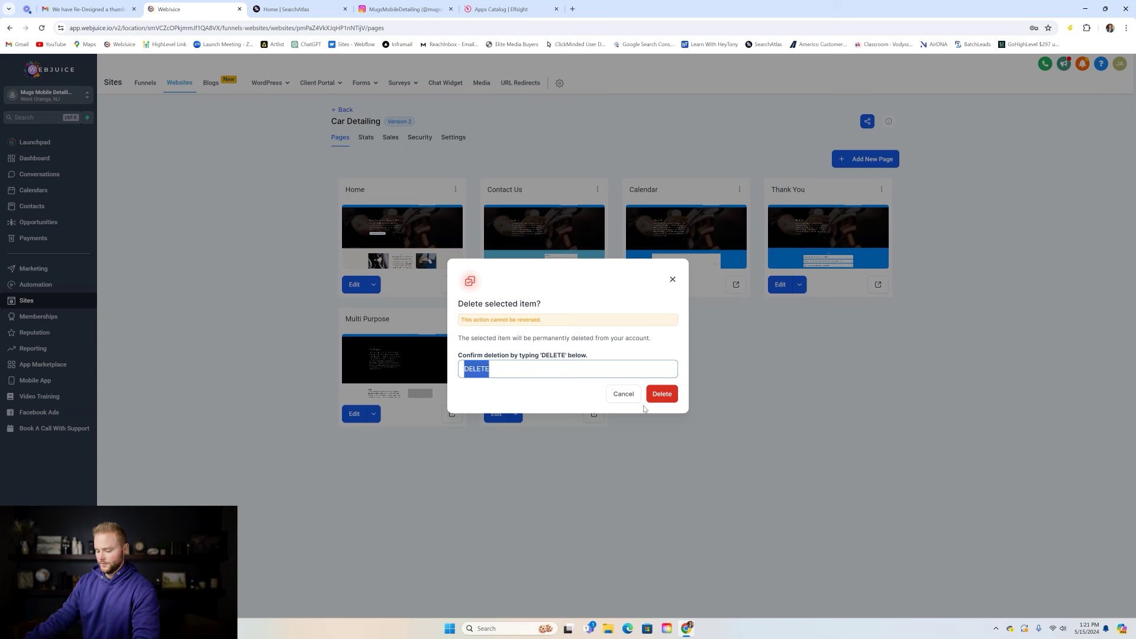
click(662, 393)
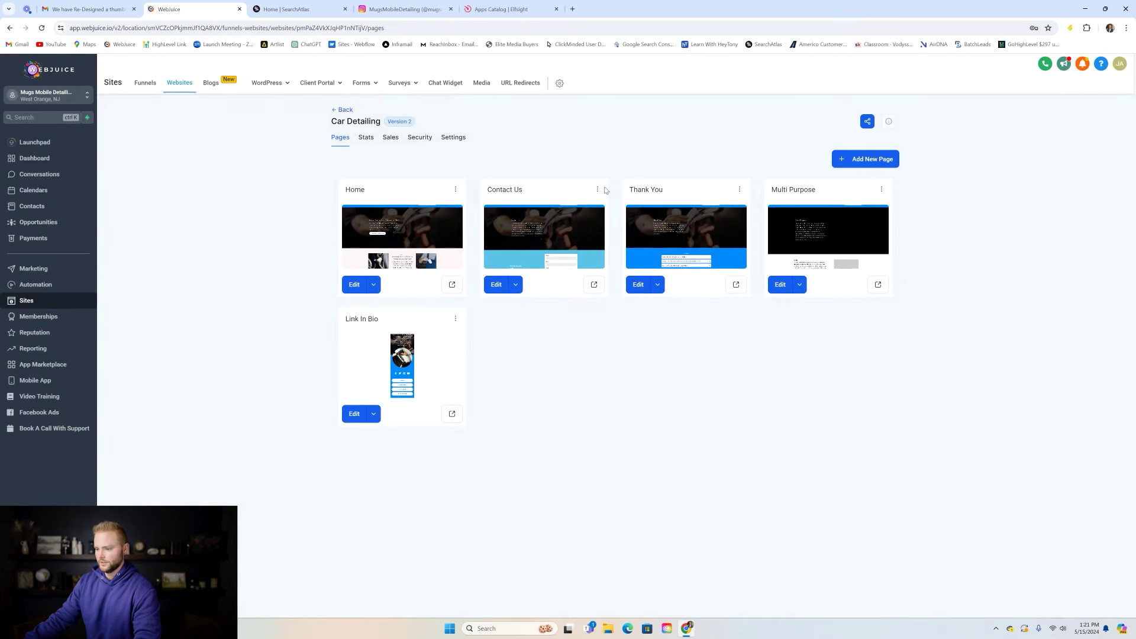
click(597, 189)
click(592, 175)
click(535, 368)
text(DELETE)
click(665, 392)
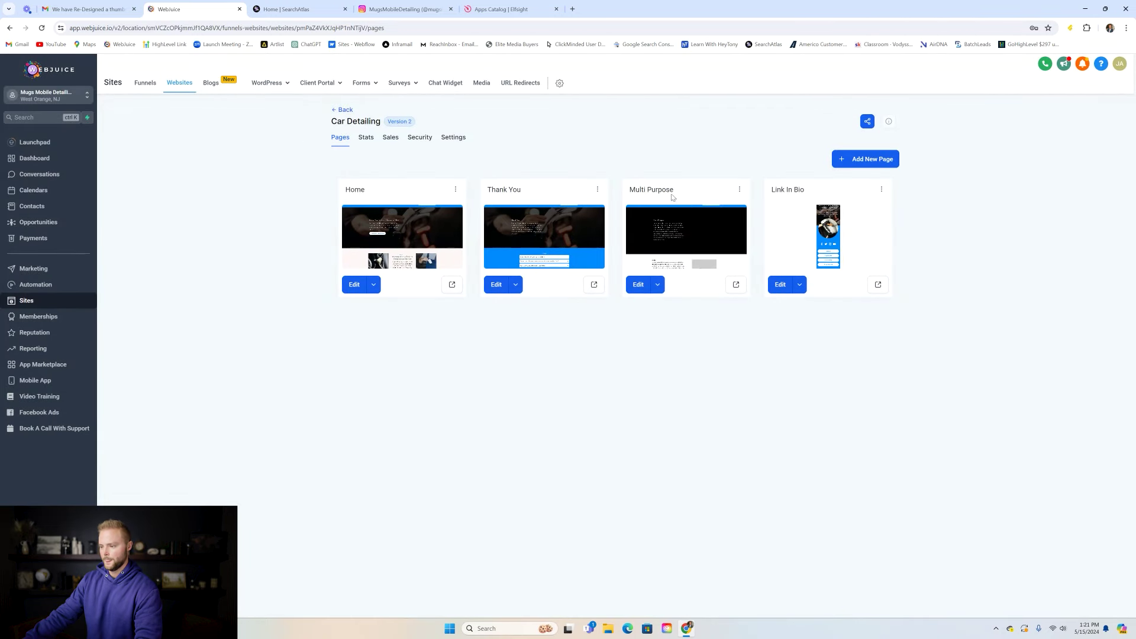
- Delete the Multi Purpose and Link In Bio pages, confirming each with DELETE
click(740, 190)
click(738, 174)
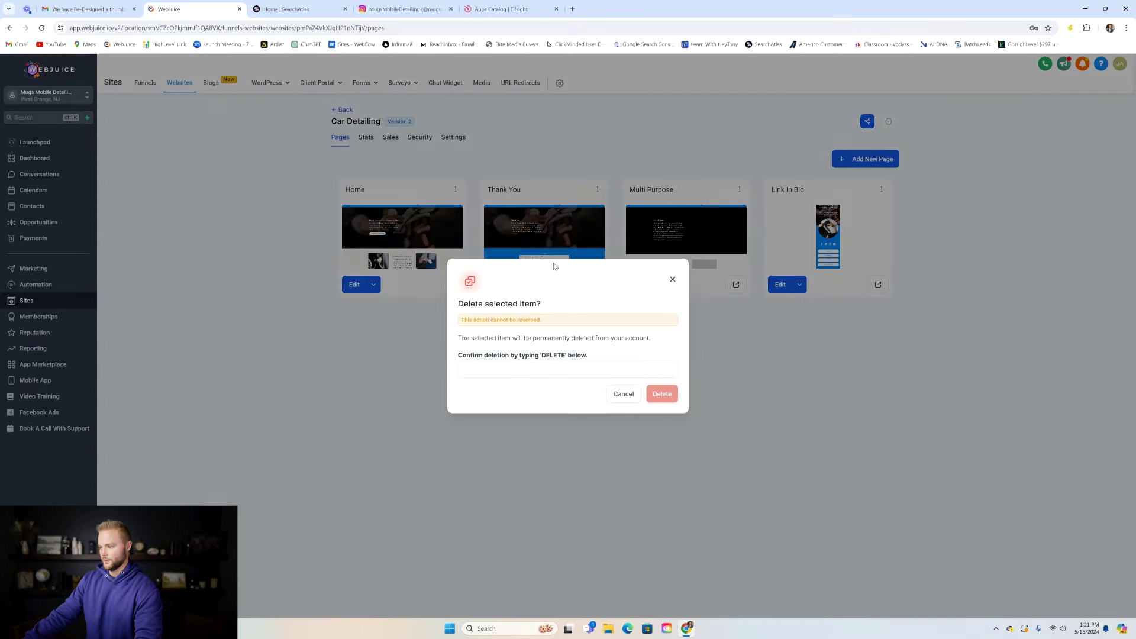
click(530, 372)
text(DELETE)
click(655, 392)
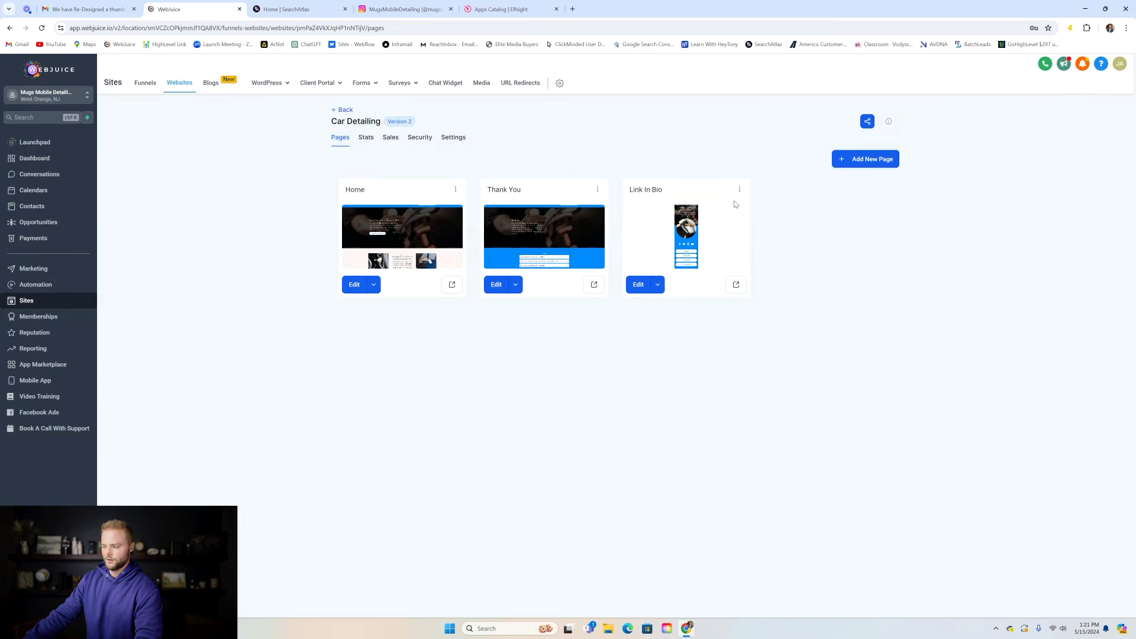
click(739, 191)
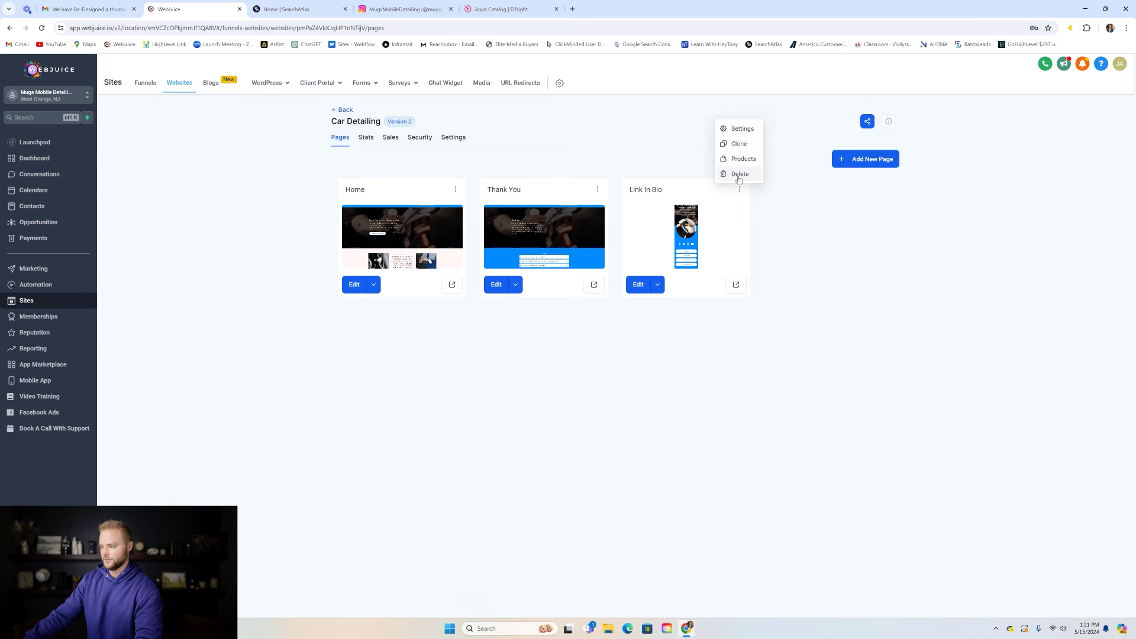
click(739, 174)
click(553, 369)
text(DELETE)
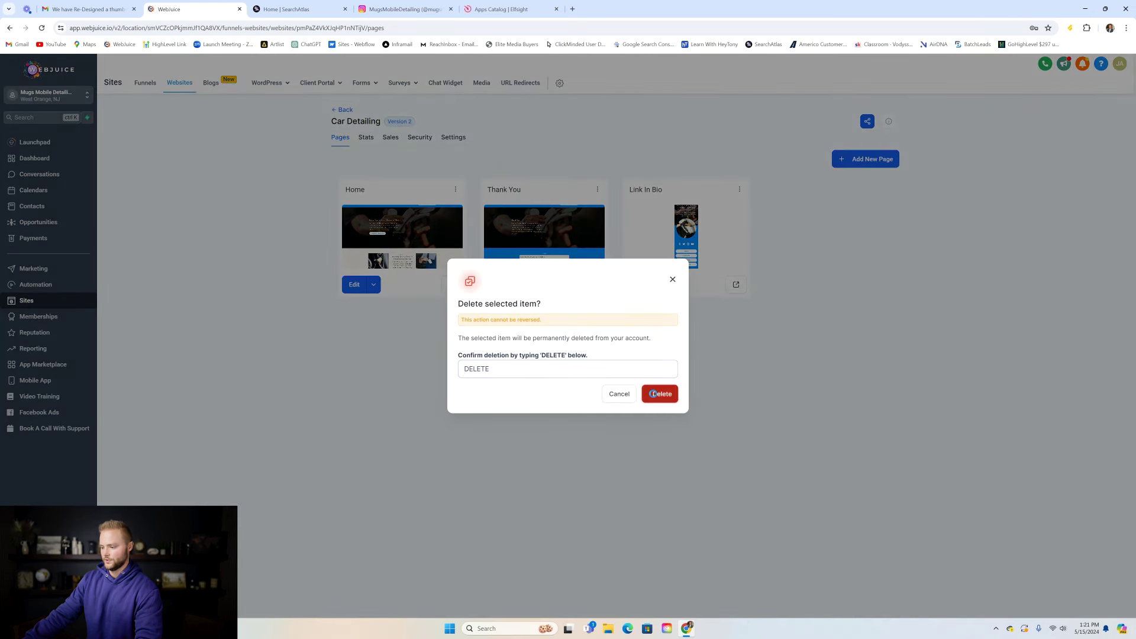
click(653, 394)
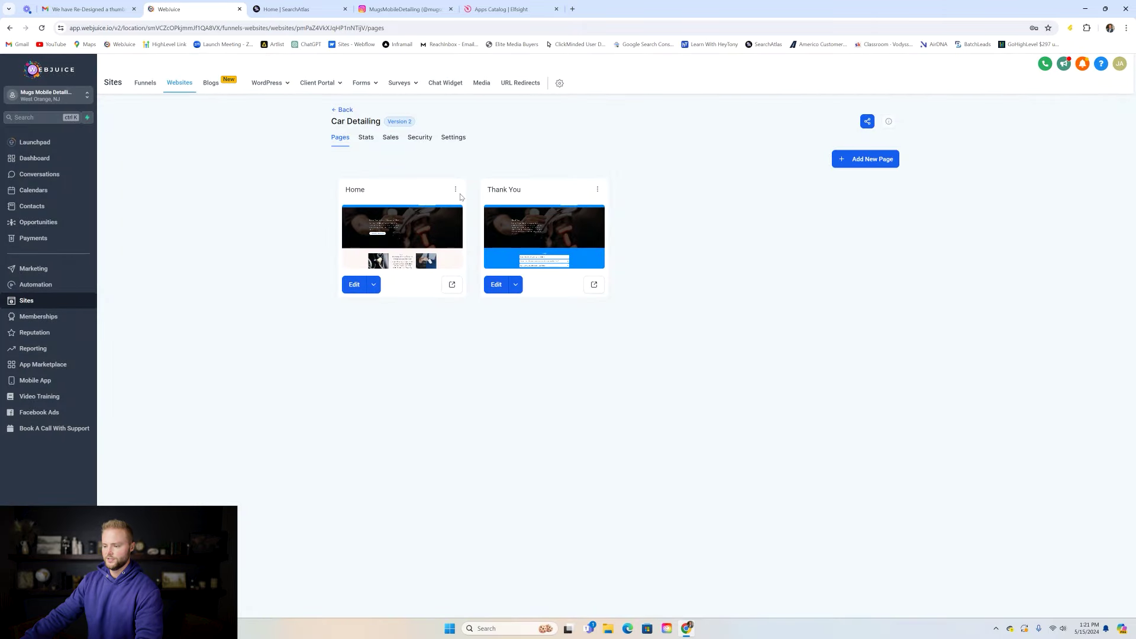
- Edit the Car Detailing Home page in the page builder and select its navigation menu
click(354, 285)
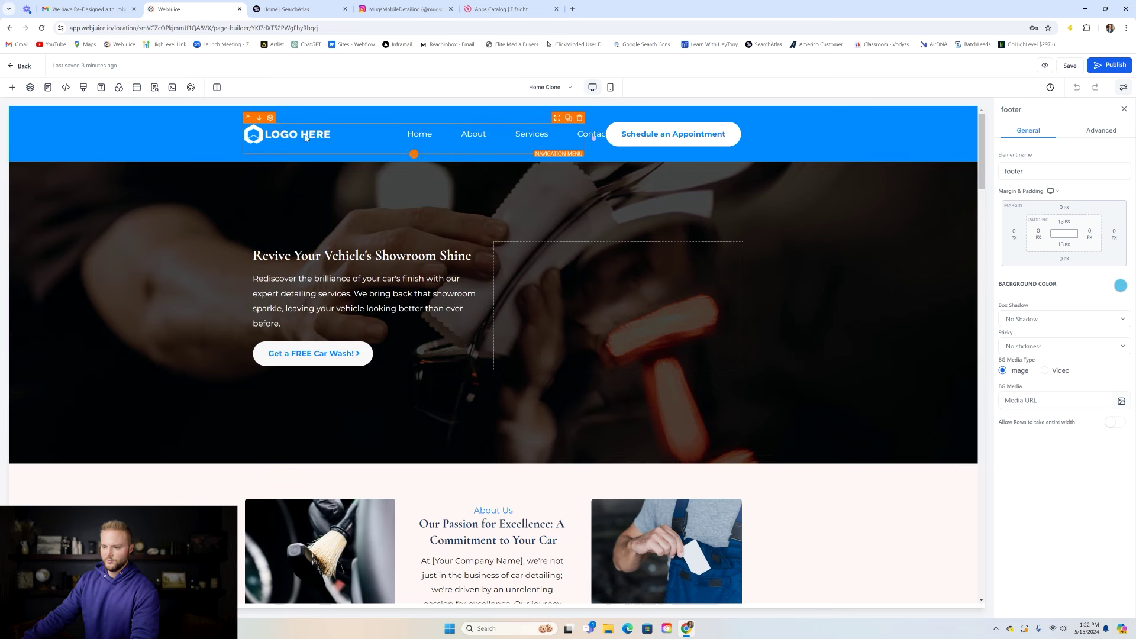
click(266, 140)
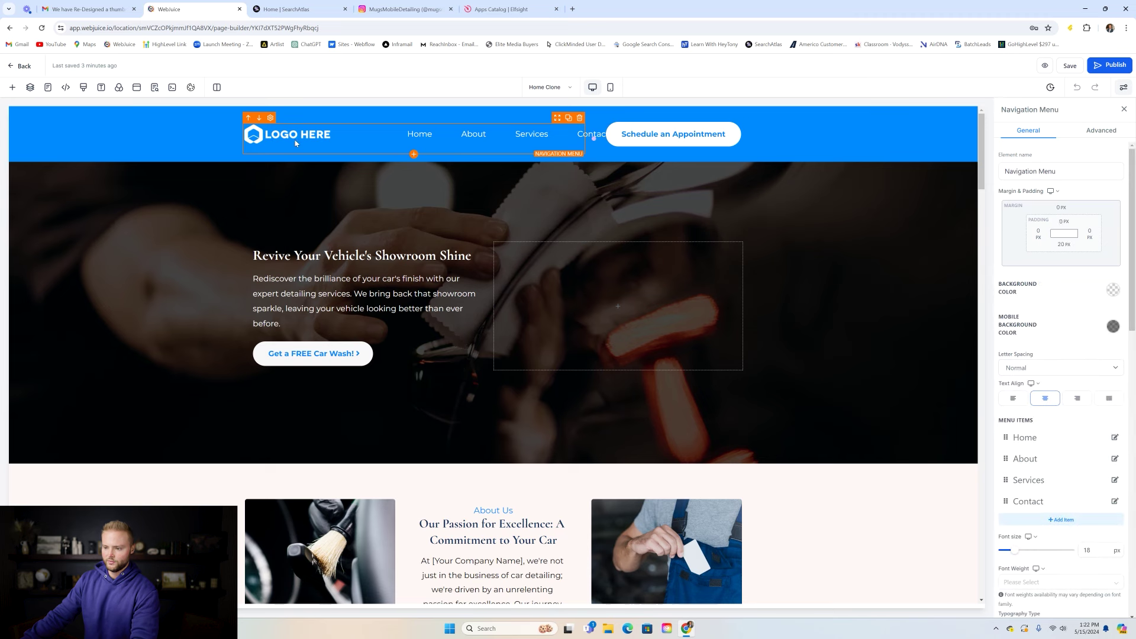
scroll(1110, 349, down, 5)
scroll(1110, 350, down, 8)
- Set the Schedule an Appointment button's link action to Scroll to Element
click(1107, 463)
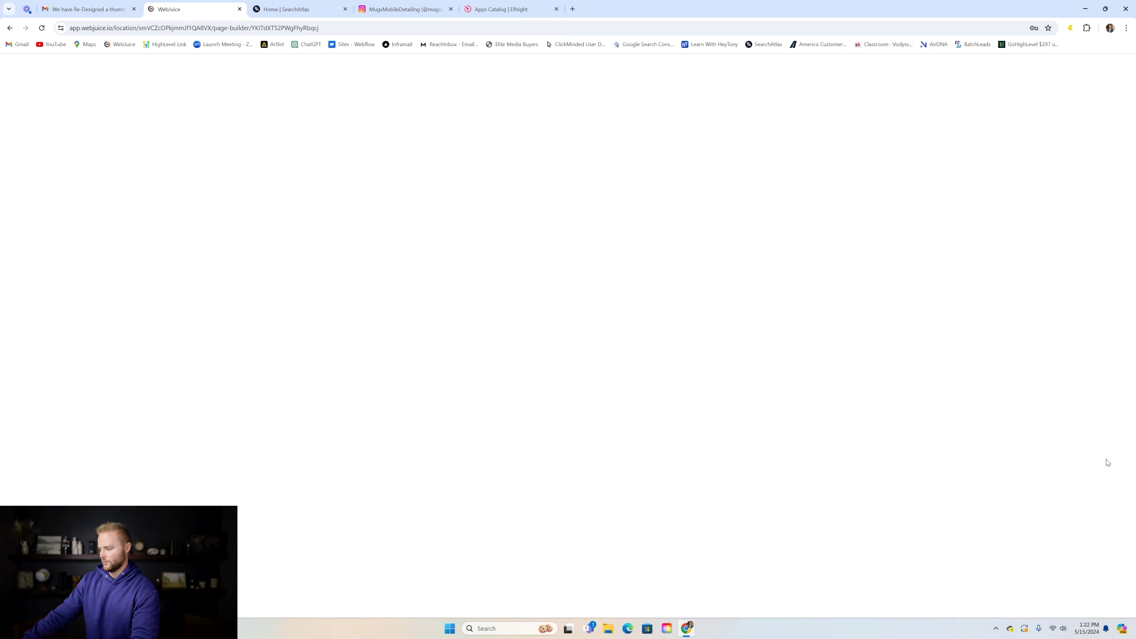
click(36, 67)
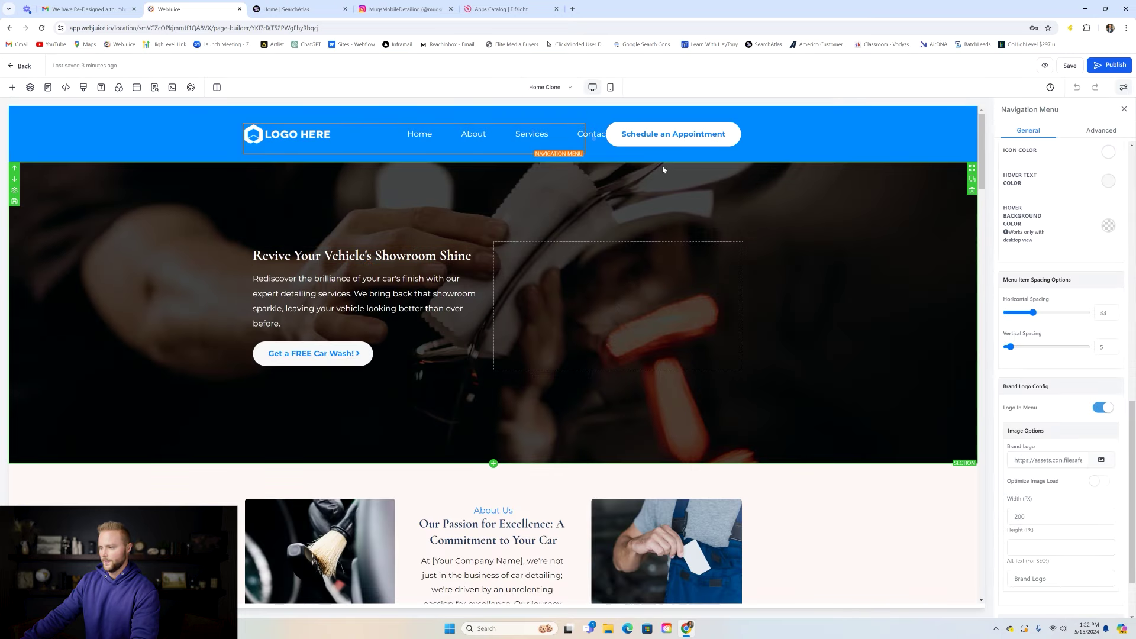
click(700, 137)
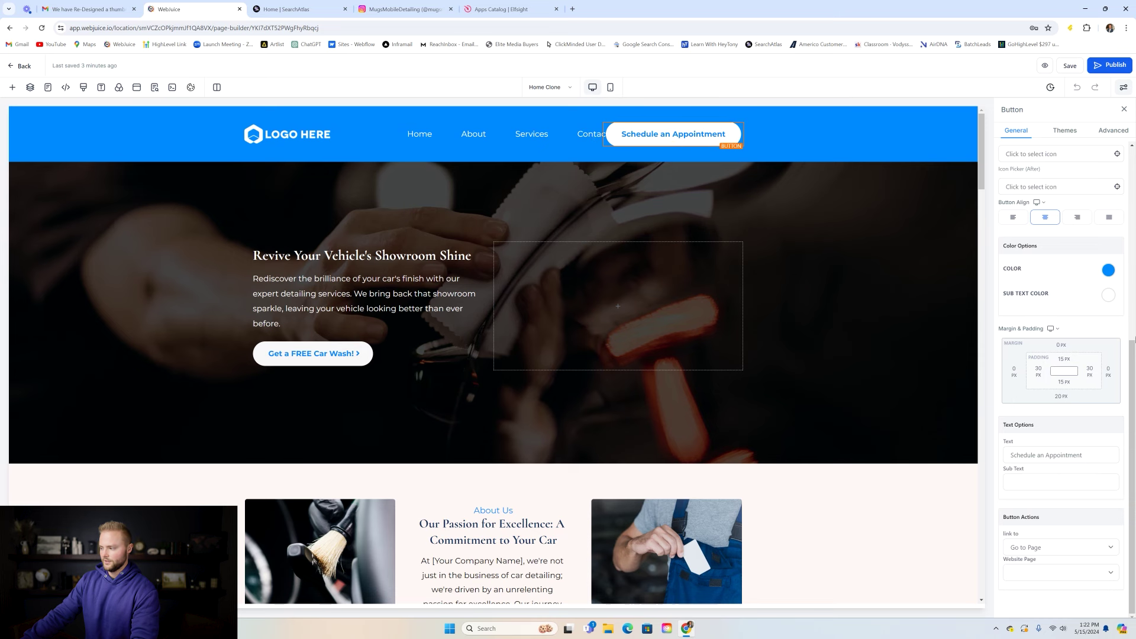
click(1051, 548)
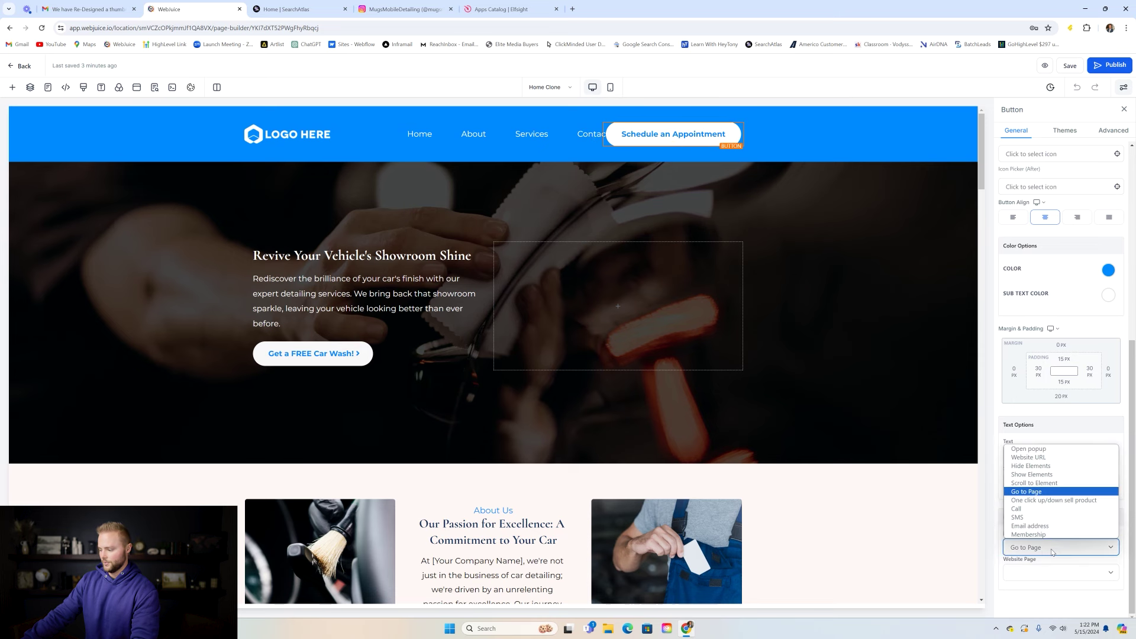
click(1036, 484)
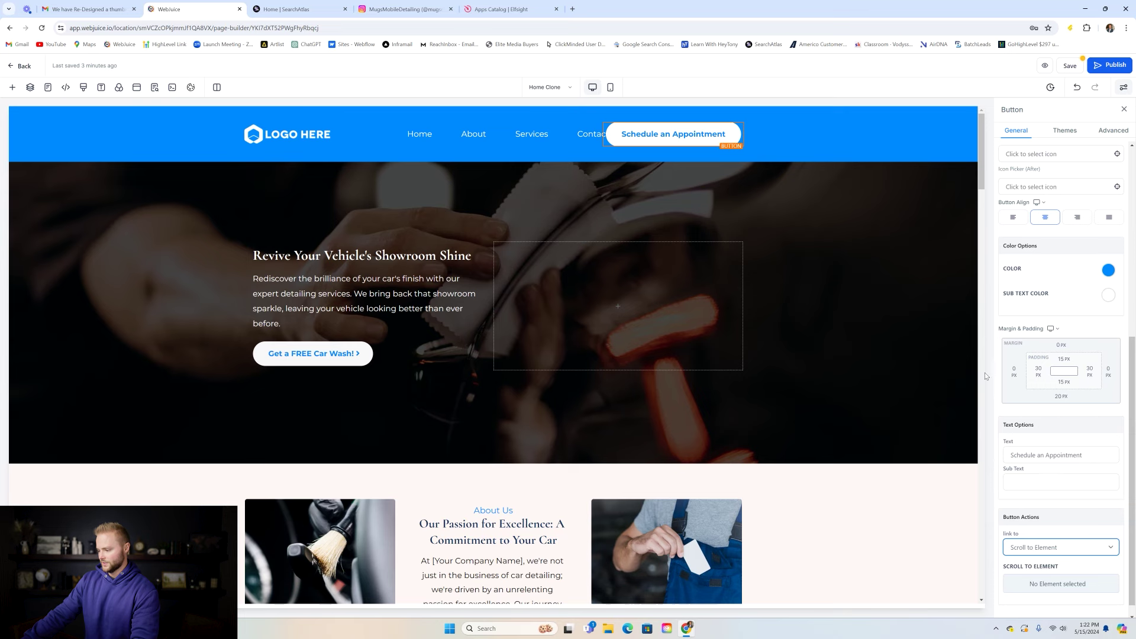
scroll(952, 178, down, 6)
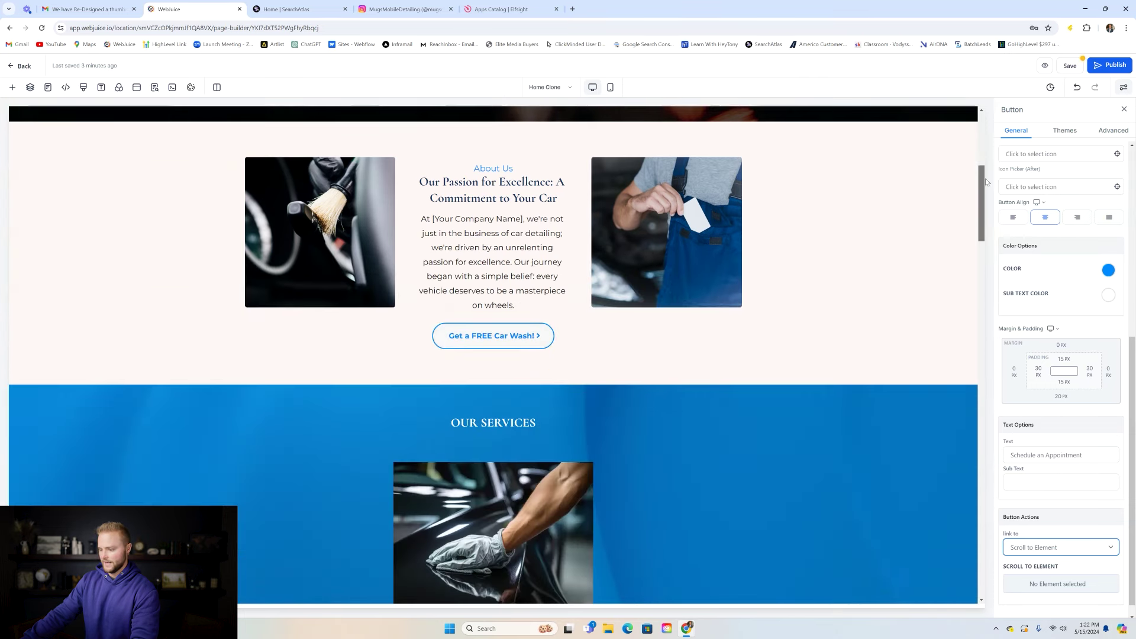
- Change the About Us headline to 'Top mobile car detailing in southeast Idaho!' and replace [Your Company Name] with 'Mugs Mobile Detailing'
scroll(987, 172, up, 1)
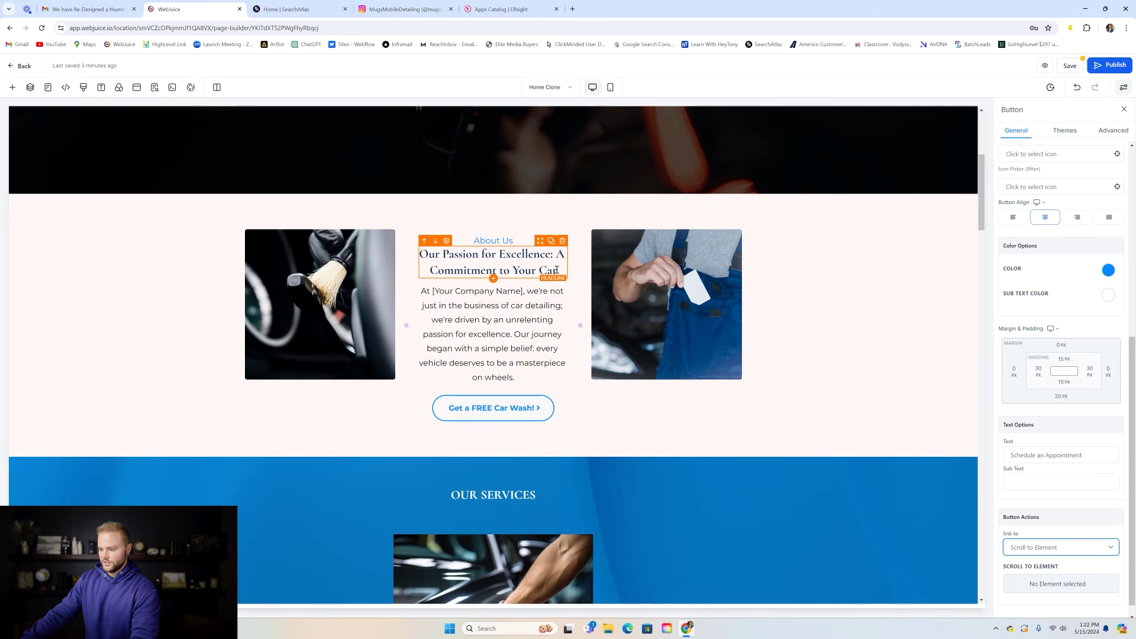
drag(559, 270, 420, 251)
text(To)
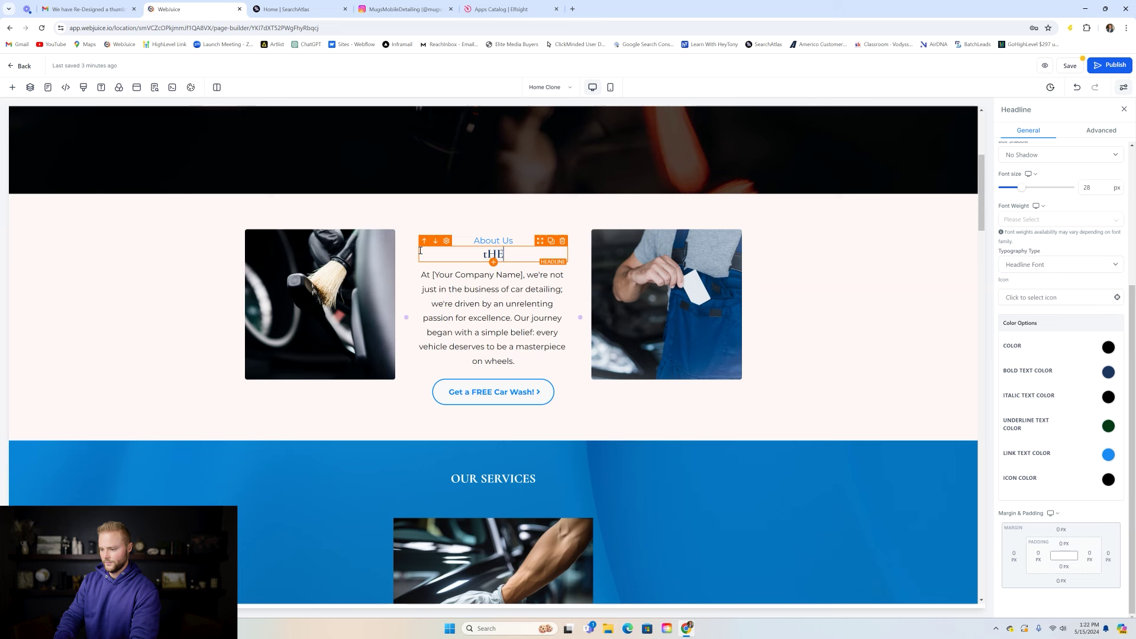
text(p mobi)
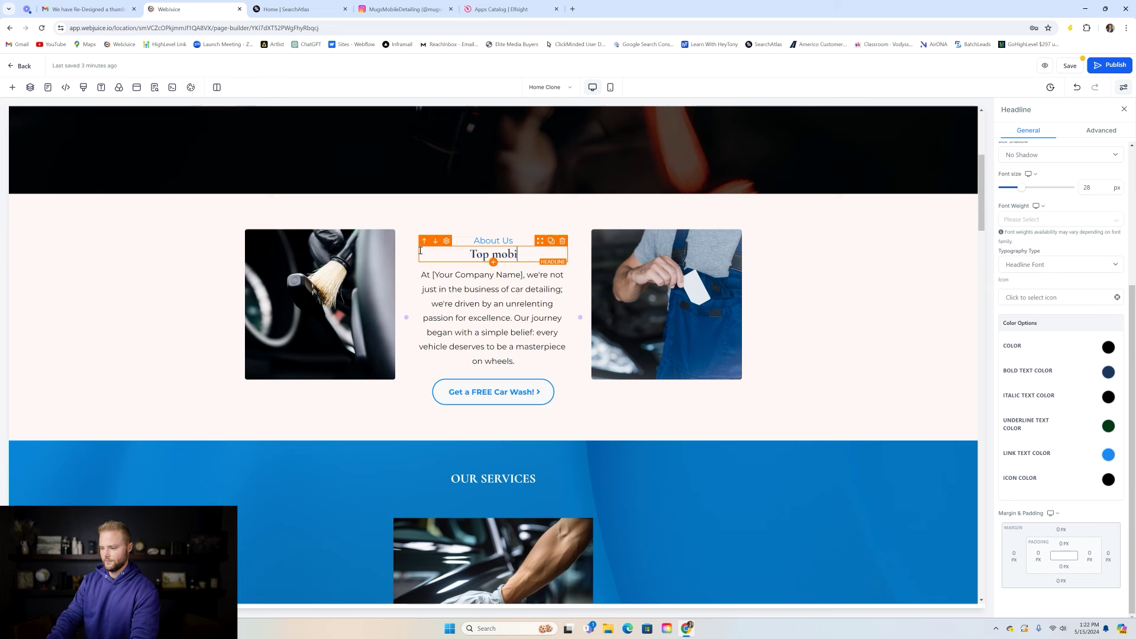
text(le car detaili)
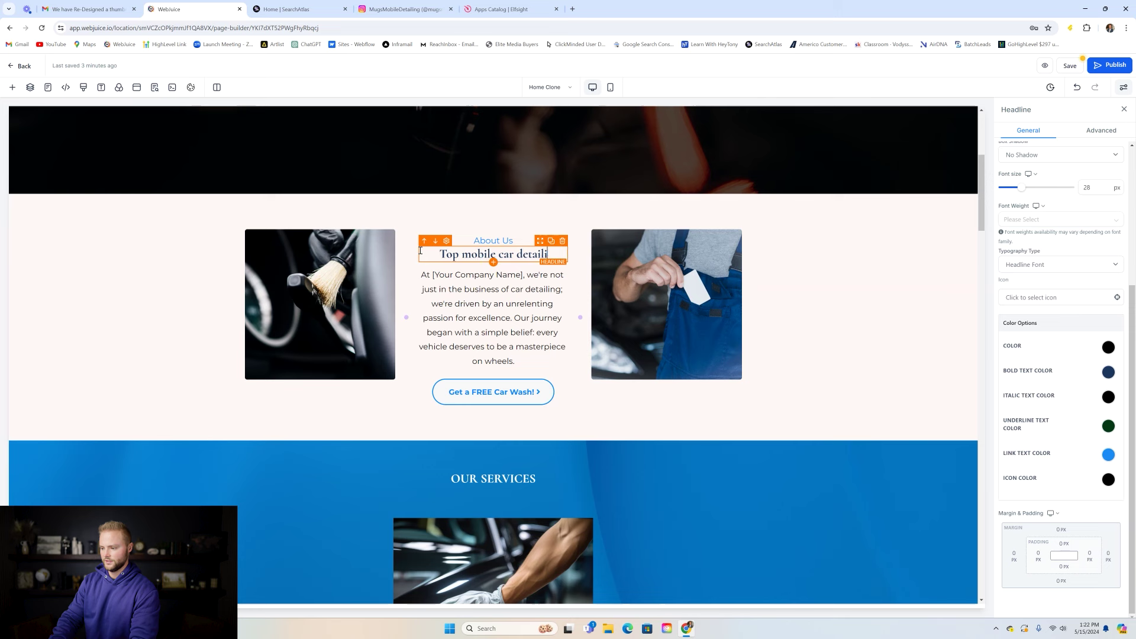
text(ng in south)
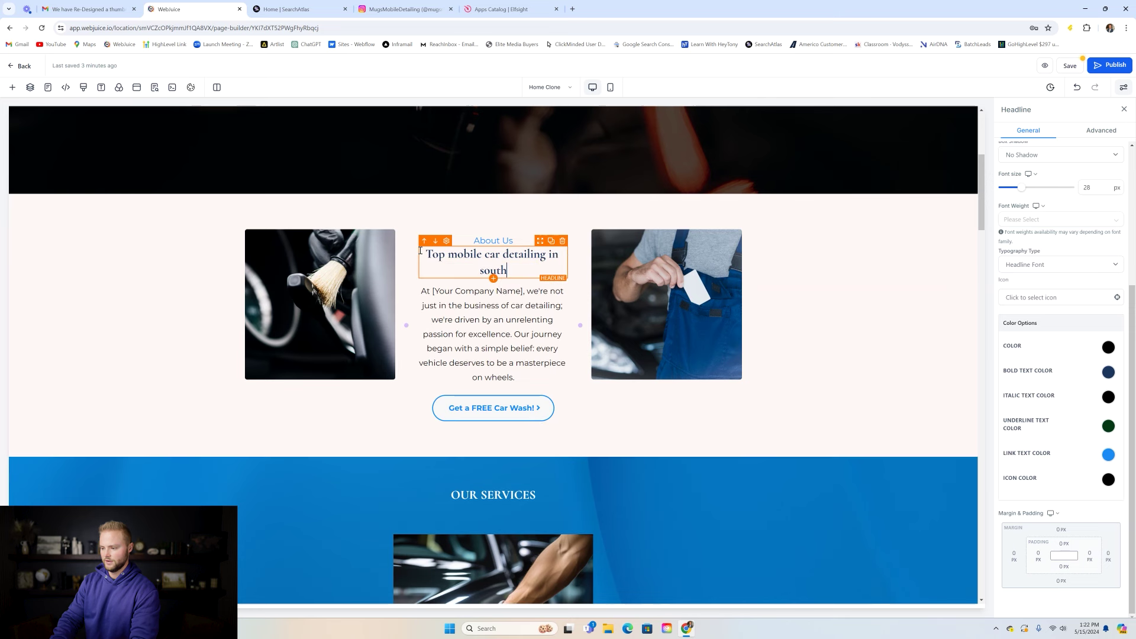
text(east Idah)
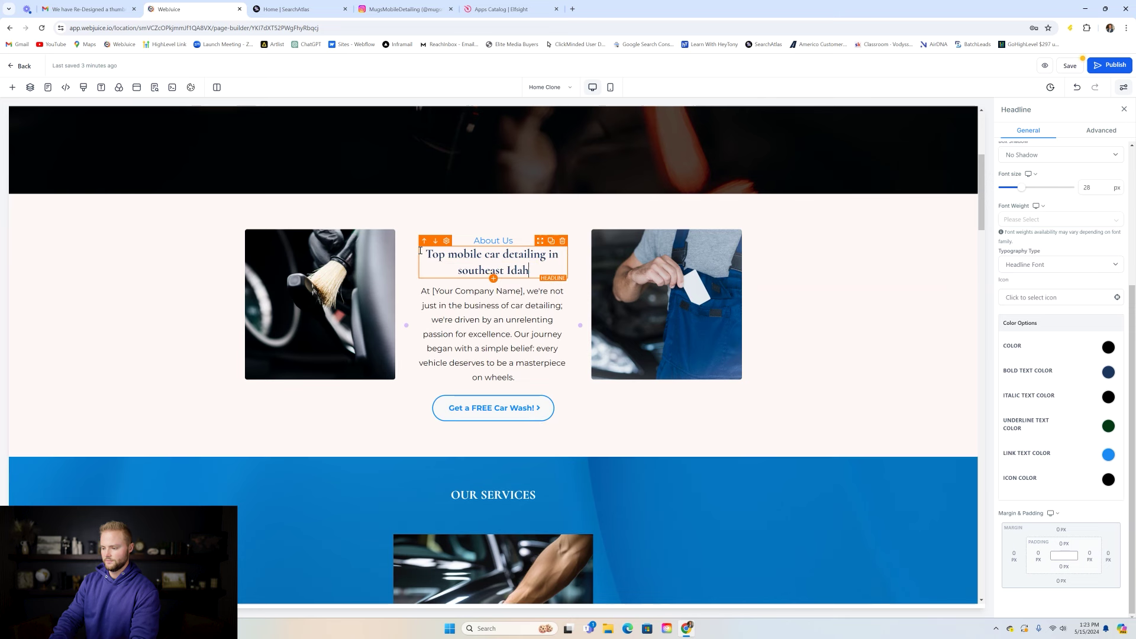
text(o!)
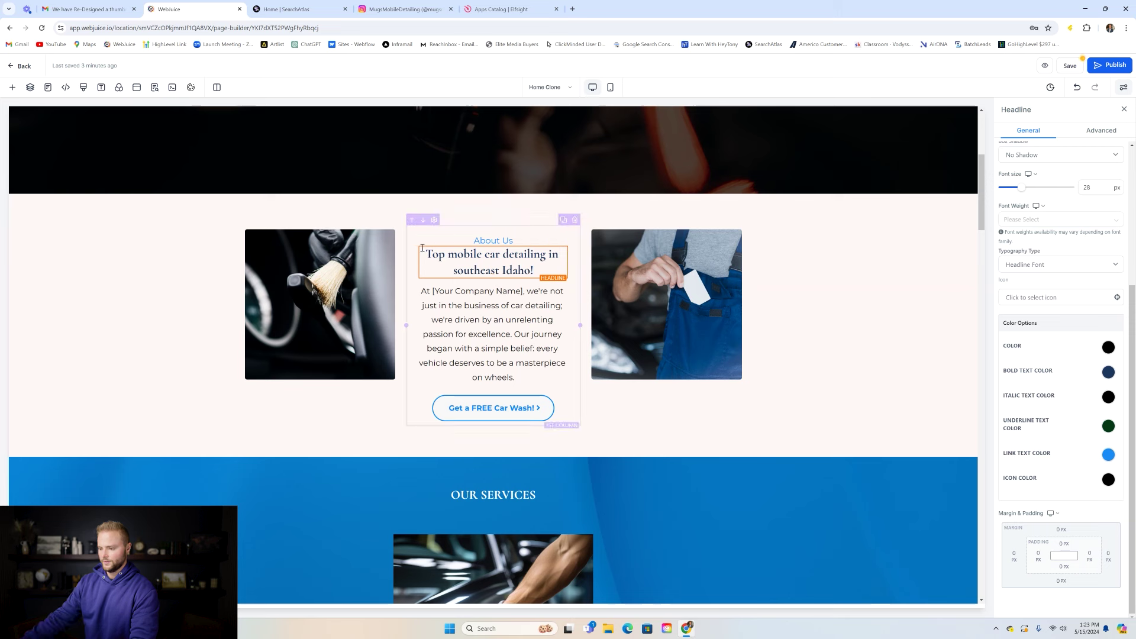
drag(519, 379, 422, 290)
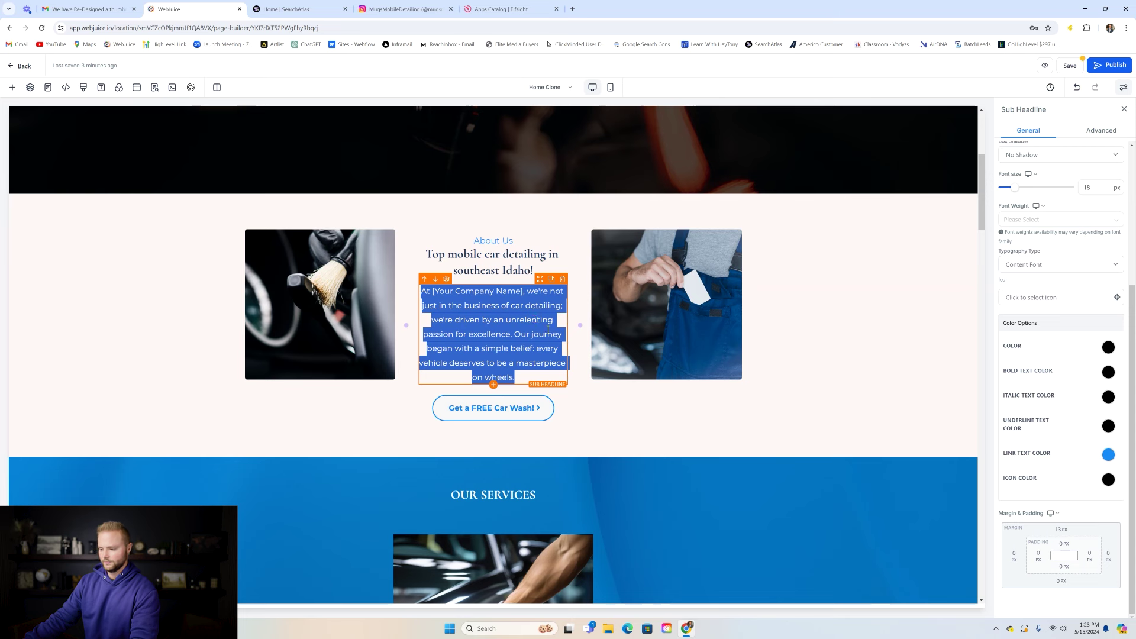
click(547, 334)
drag(523, 291, 433, 294)
text(Mugs Mob)
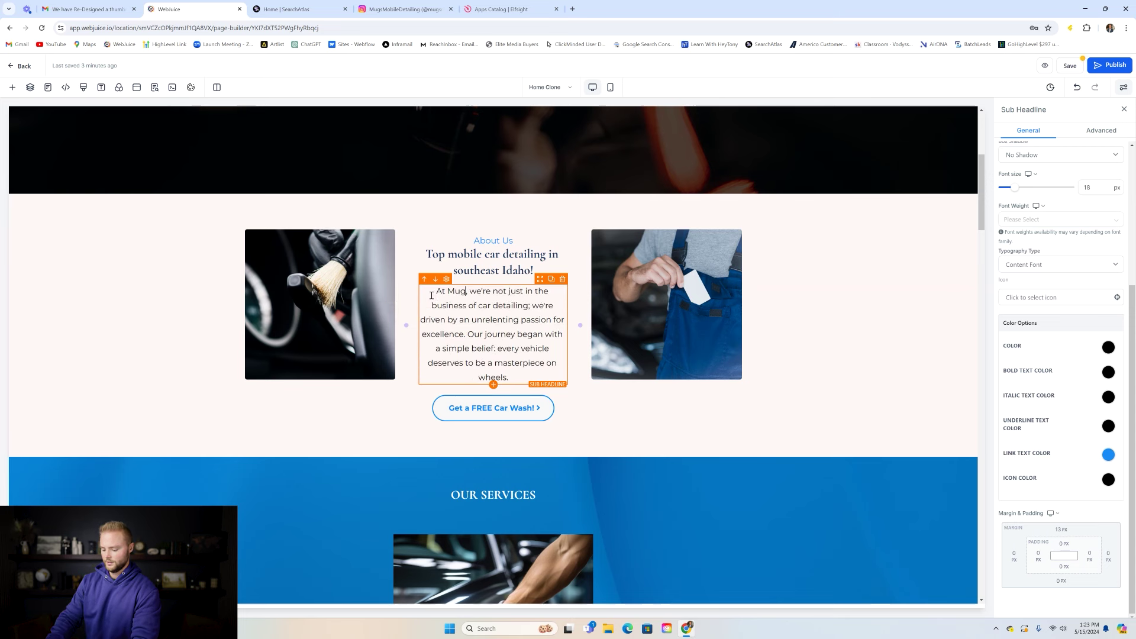
text(ile )
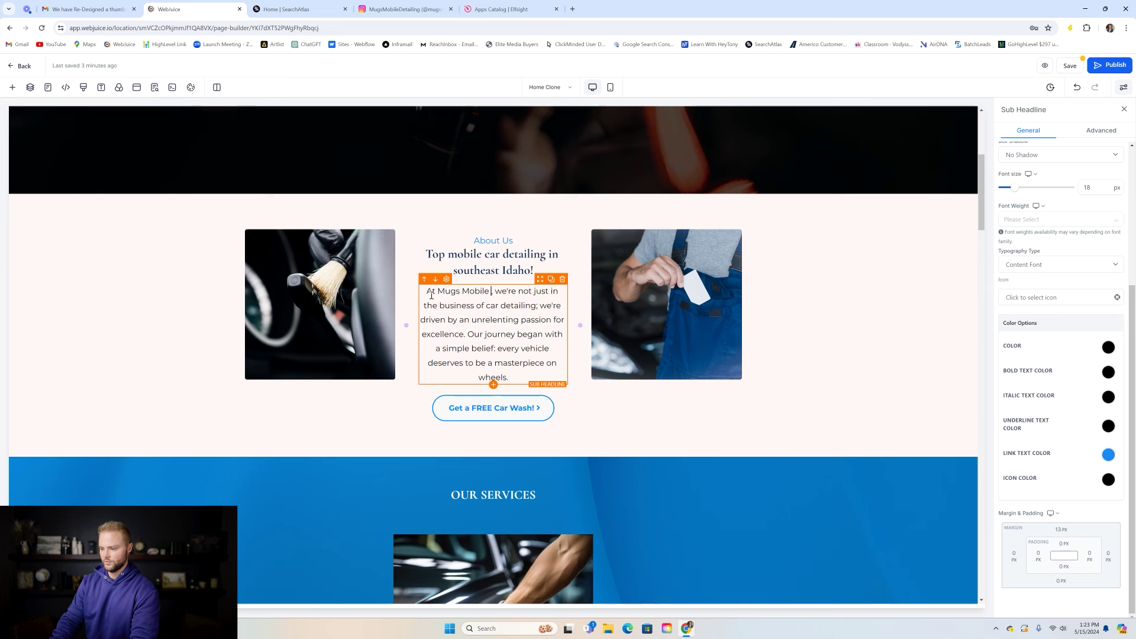
text(Detailing)
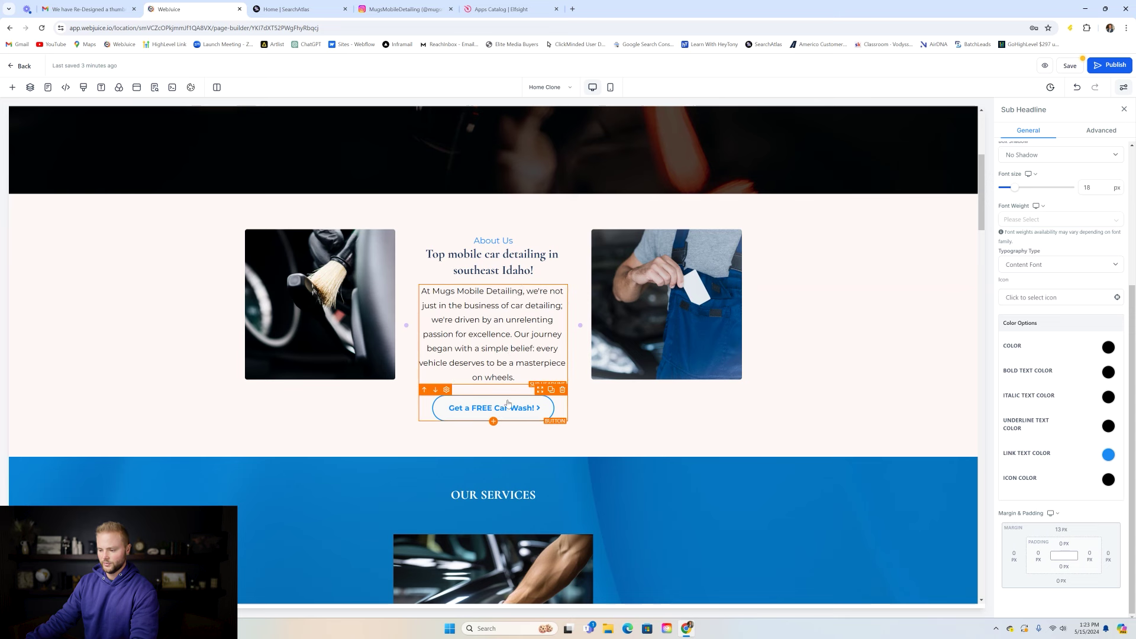
- Delete the About Us section's 'Get a FREE Car Wash!' button
click(483, 407)
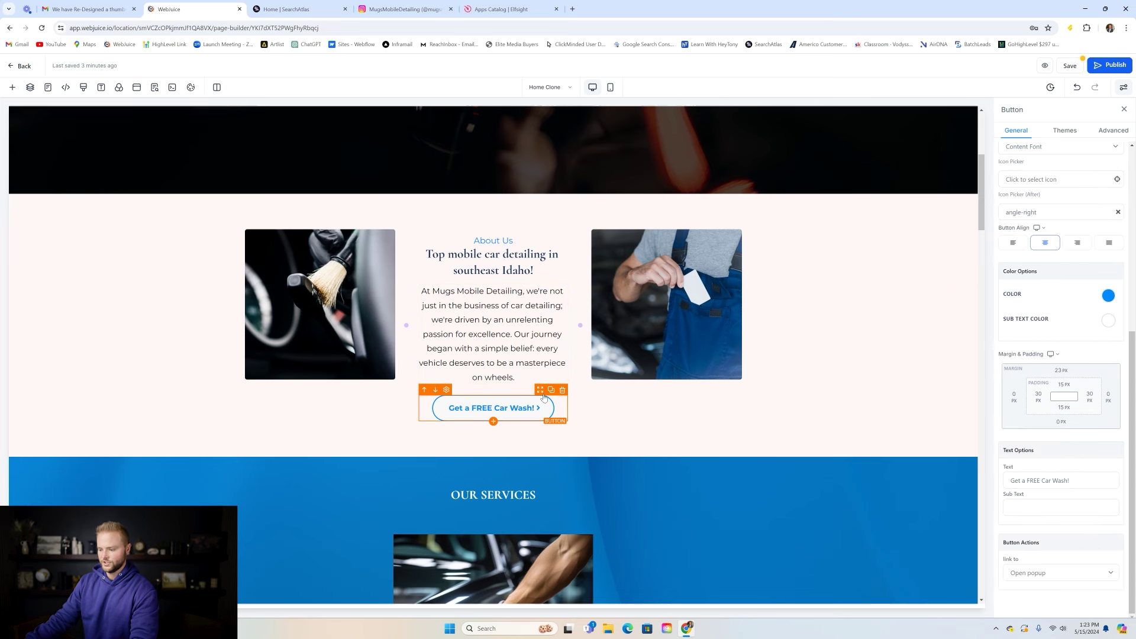
click(562, 392)
scroll(605, 350, down, 6)
scroll(629, 238, down, 4)
scroll(632, 320, up, 6)
scroll(721, 340, down, 2)
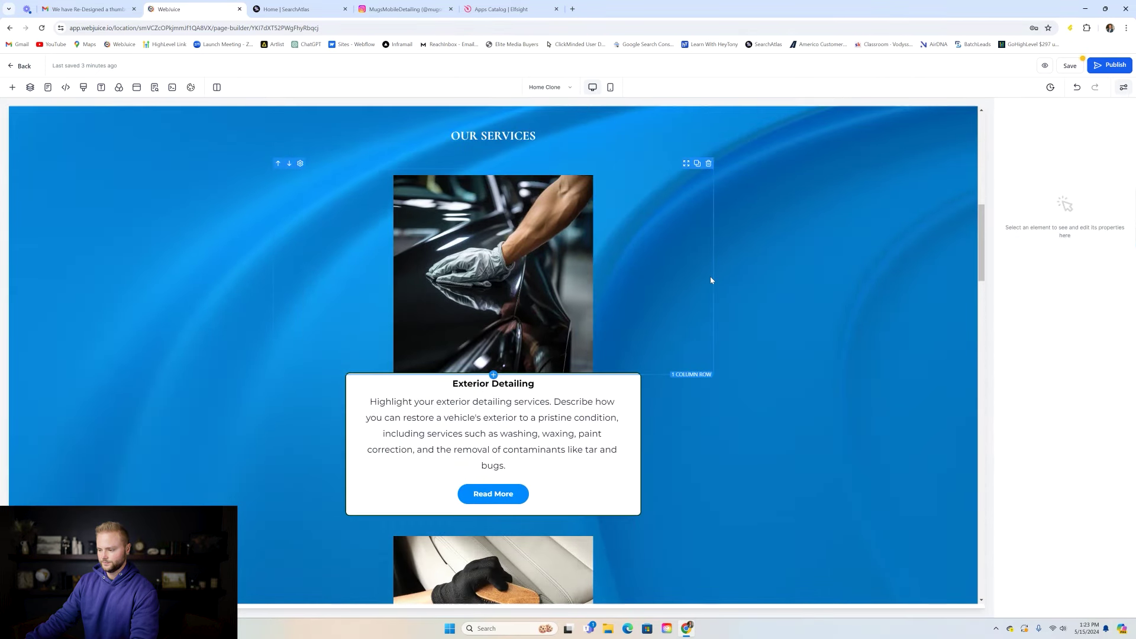
scroll(672, 264, down, 2)
scroll(551, 277, down, 4)
scroll(551, 278, down, 6)
scroll(515, 381, down, 2)
scroll(543, 385, up, 15)
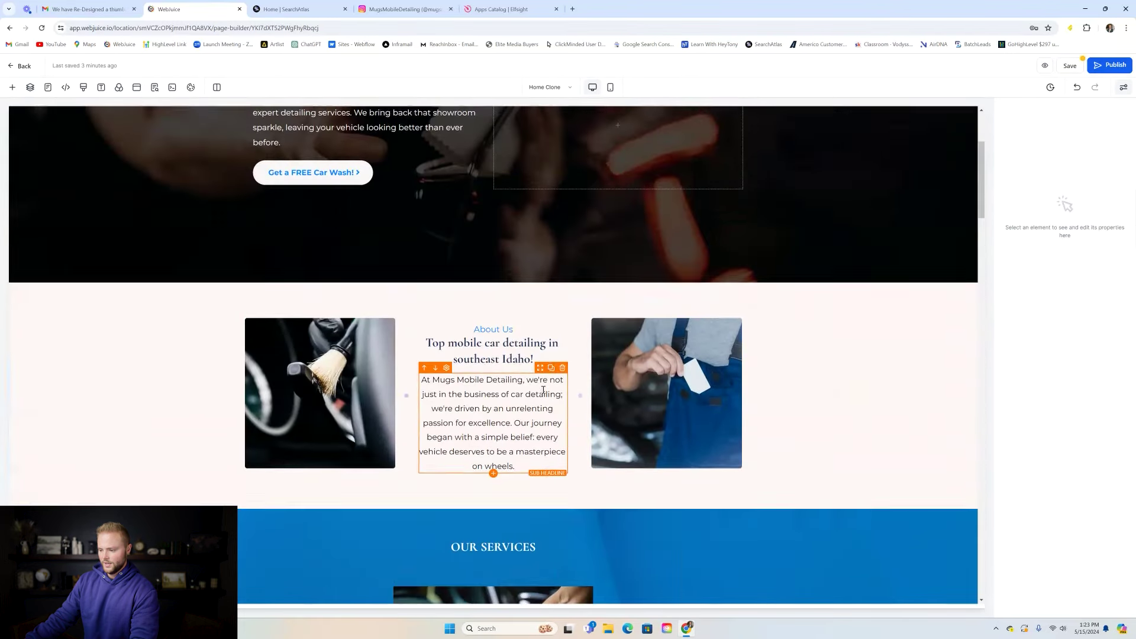
scroll(543, 390, down, 3)
scroll(516, 322, up, 3)
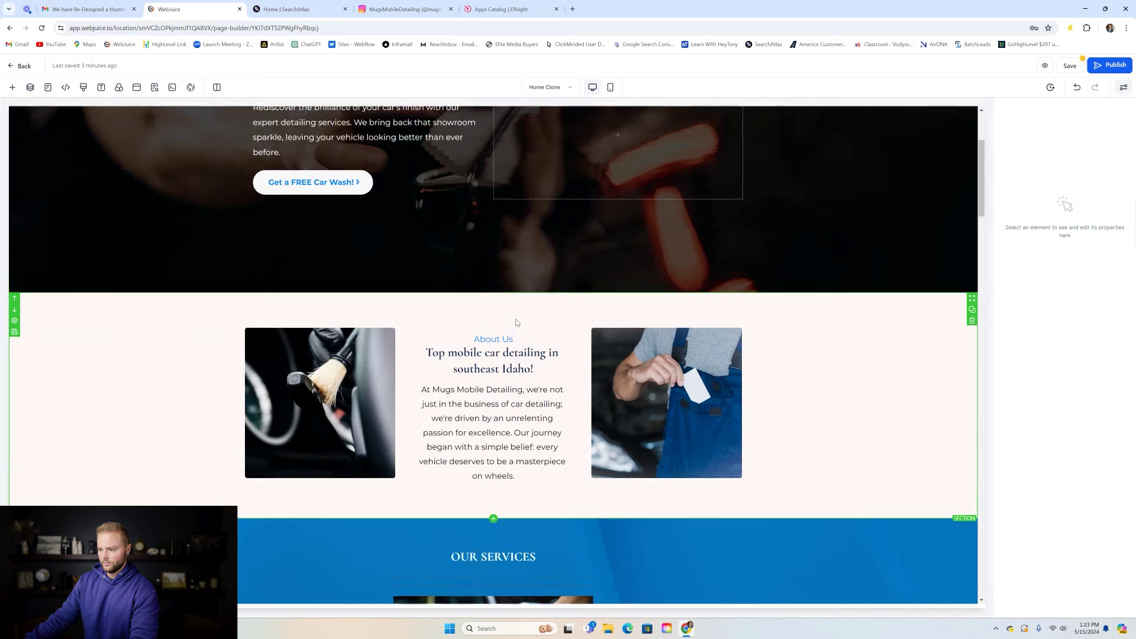
scroll(516, 323, up, 3)
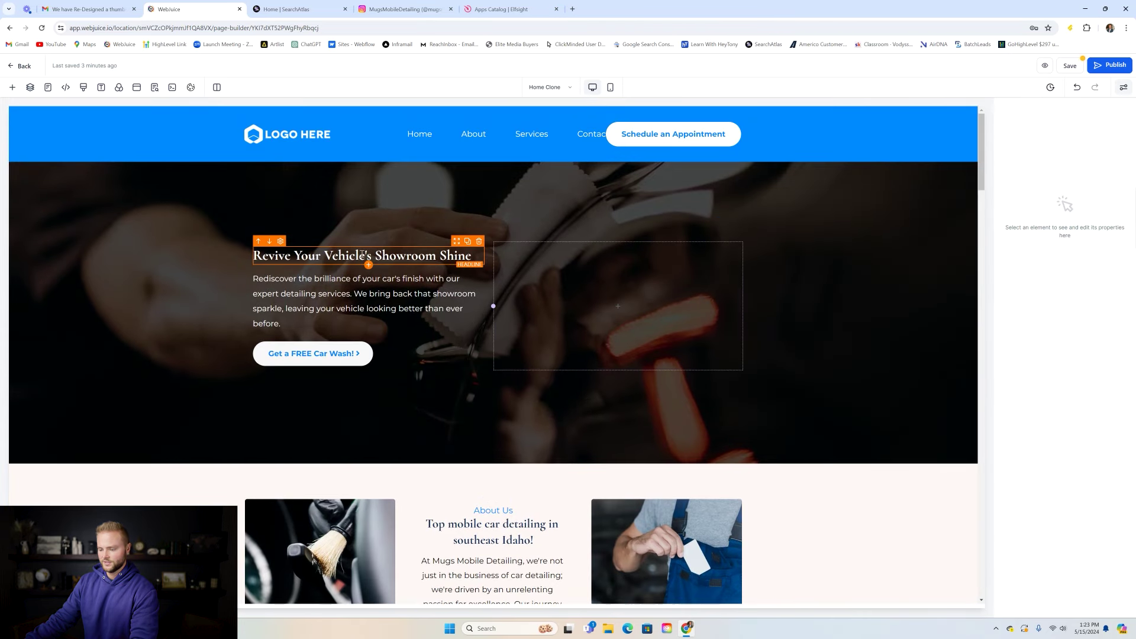
- Add 'in Southeast Idaho' after 'expert detailing services' in the hero paragraph
double_click(409, 257)
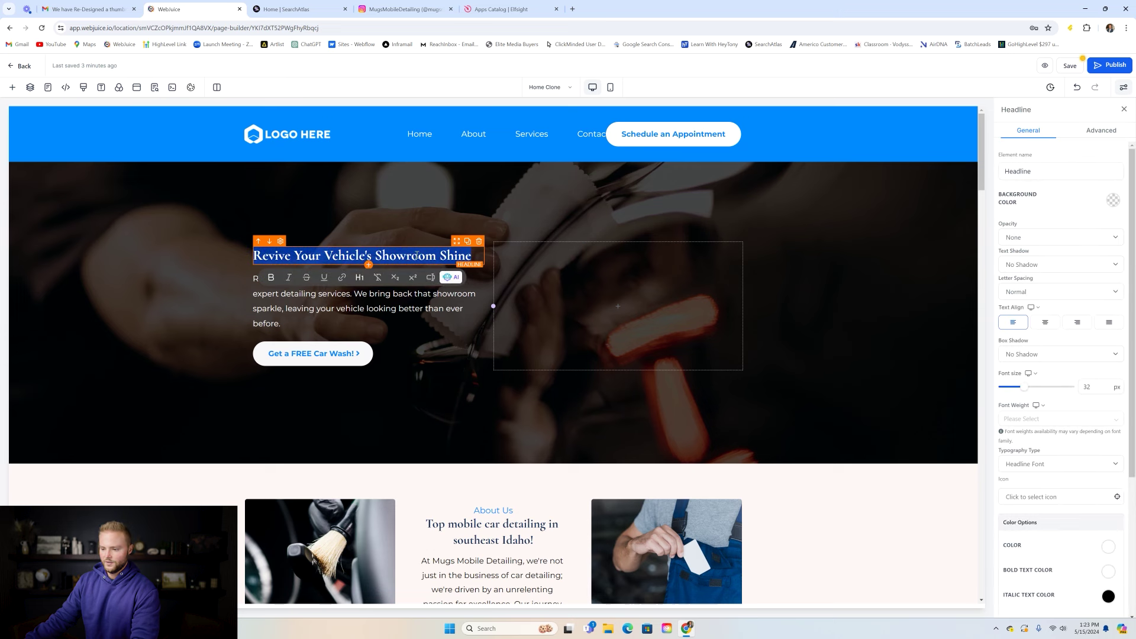
click(421, 219)
drag(314, 318, 255, 279)
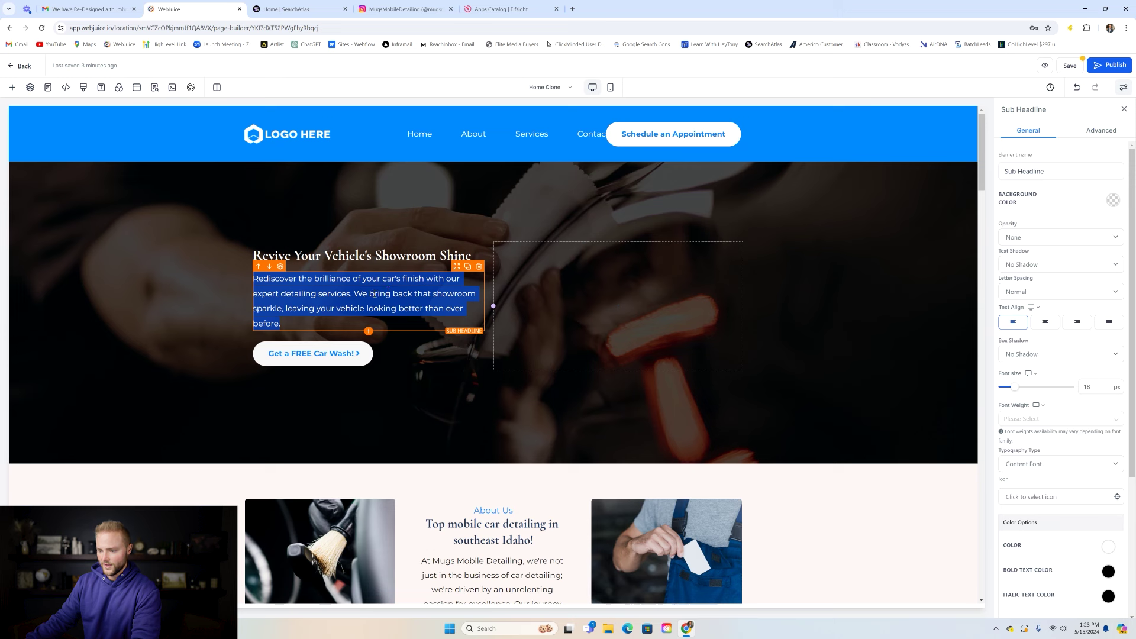
click(375, 303)
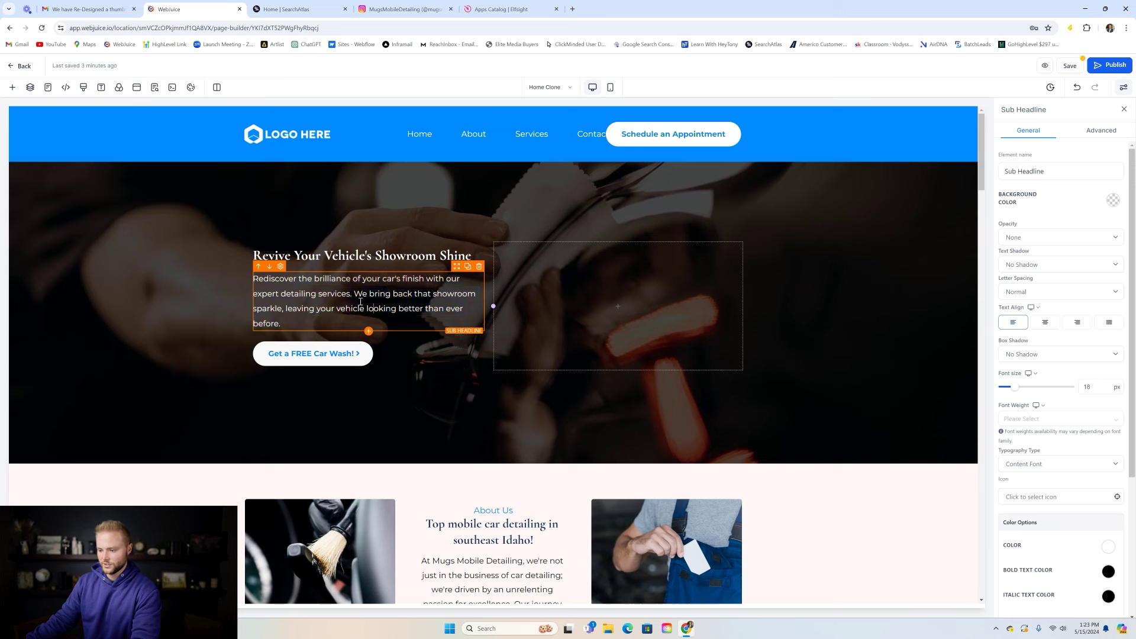
click(349, 294)
text(in S)
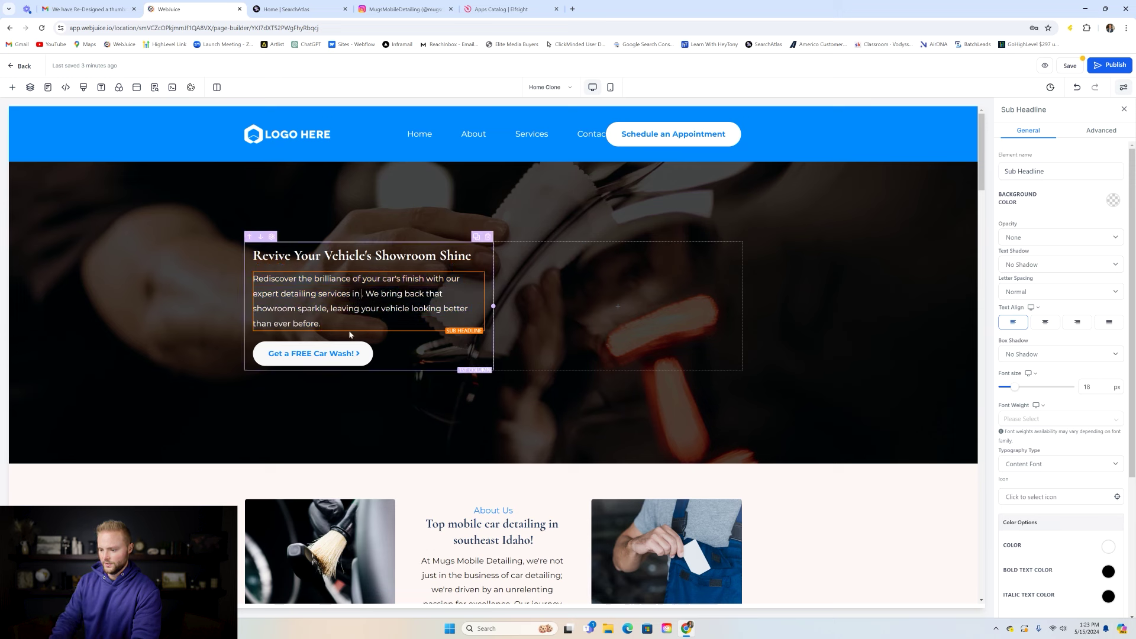
text(outh)
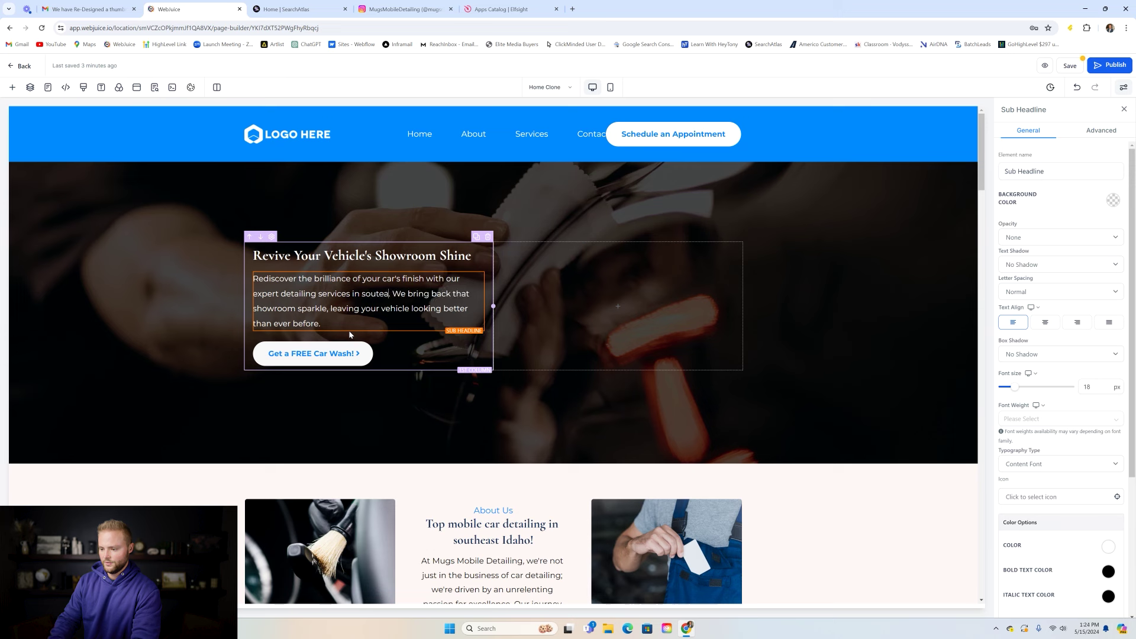
text(east Ida)
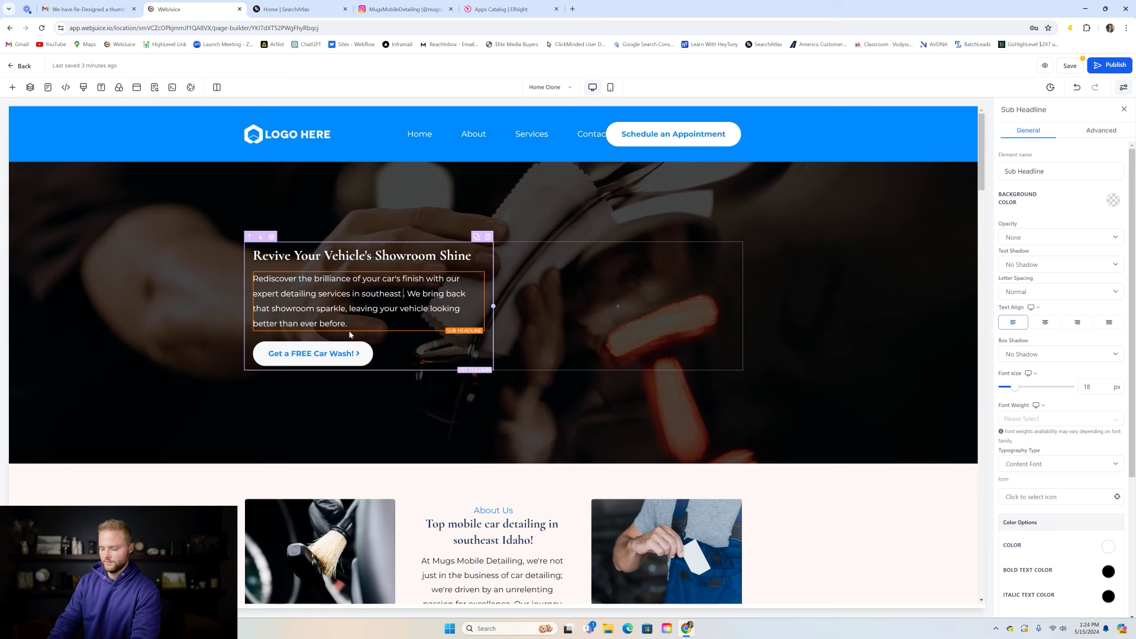
text(ho)
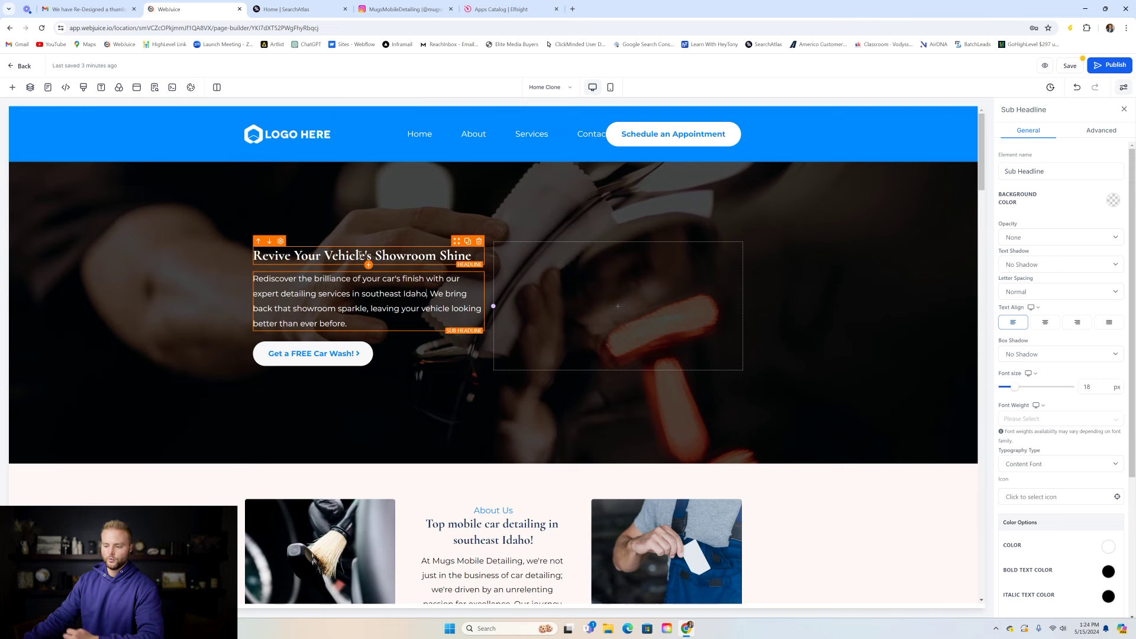
- Run SearchAtlas keyword research for 'car detailing idaho falls'
click(308, 9)
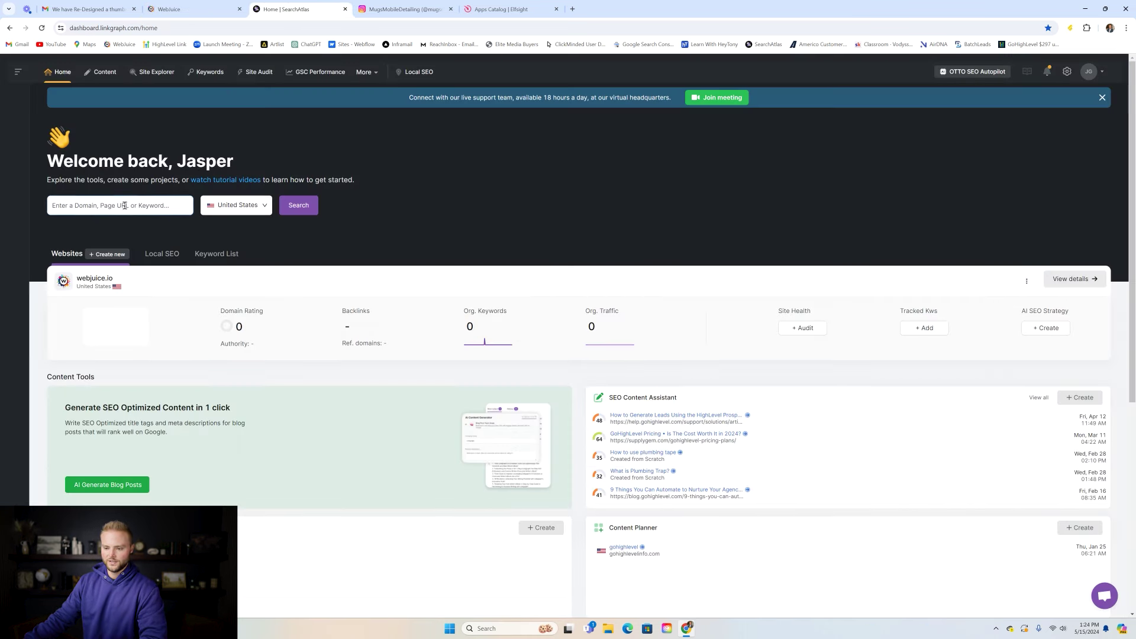
text(car )
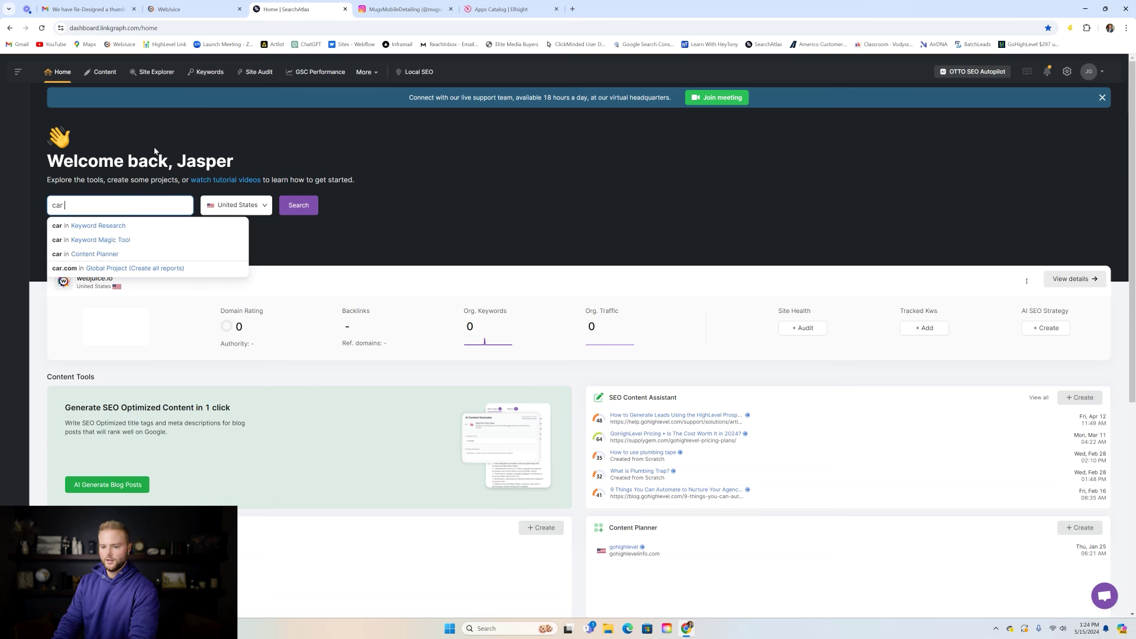
text(detailing i)
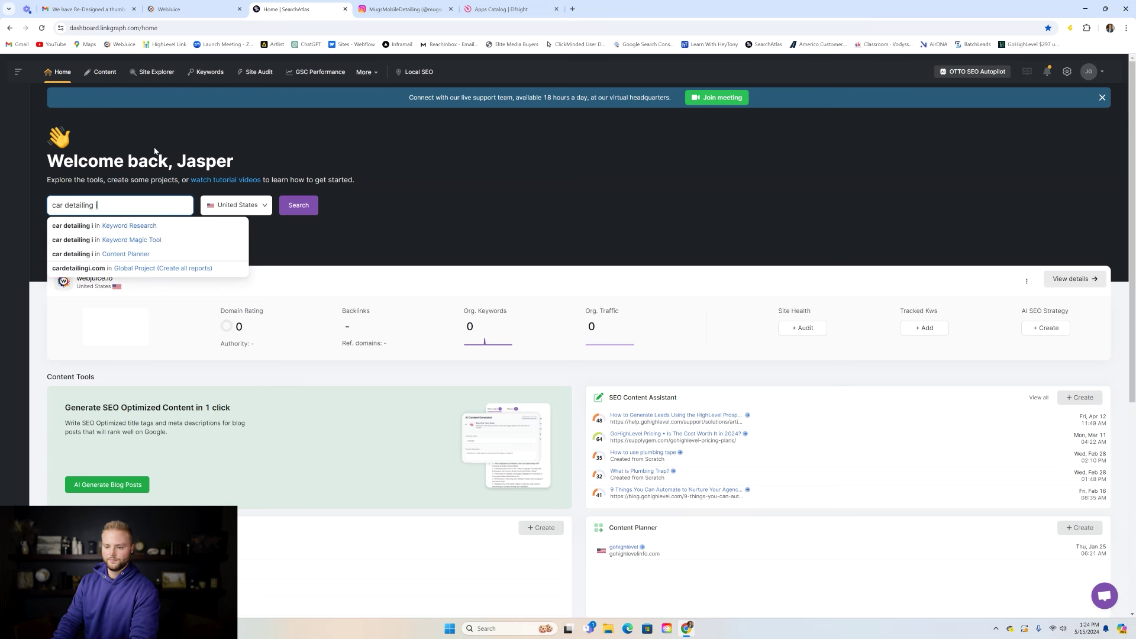
text(daho falls)
key(Escape)
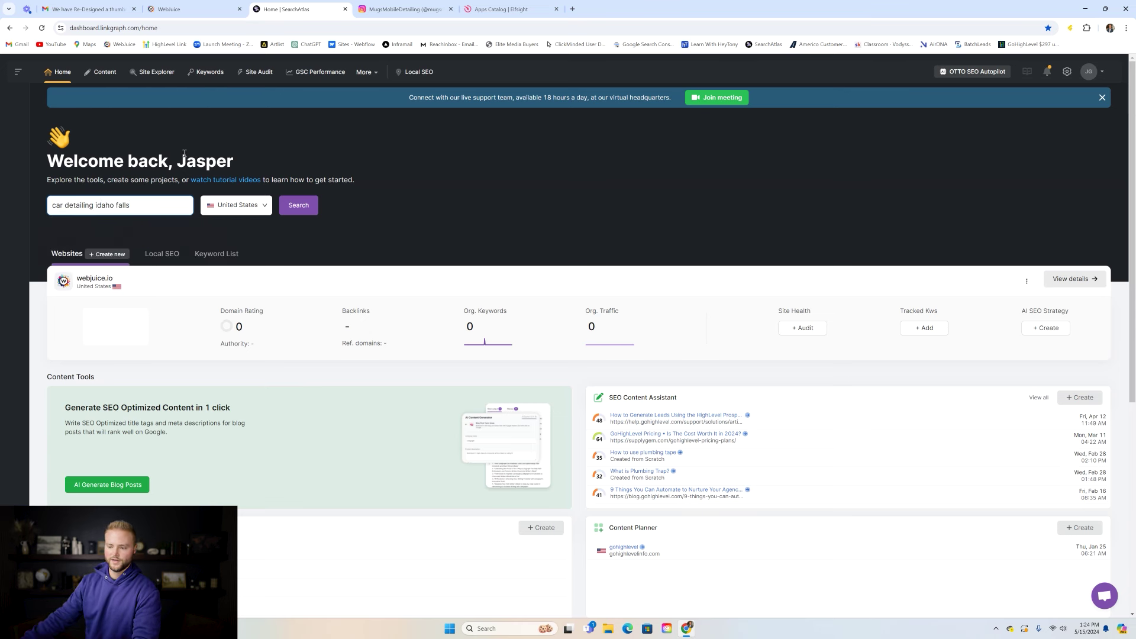
click(307, 206)
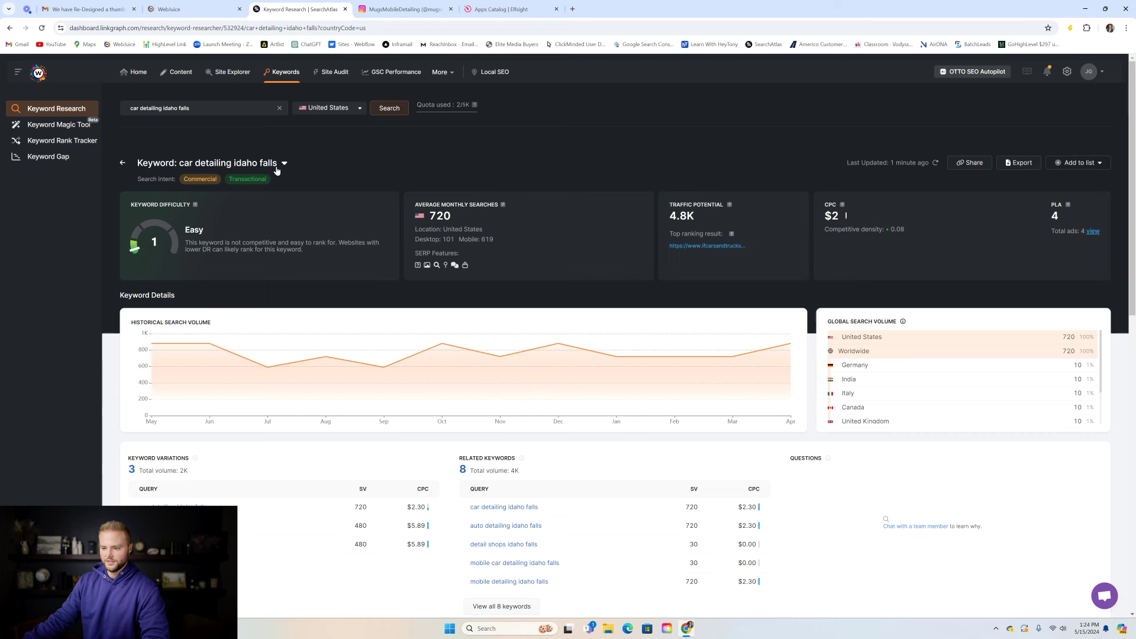
- Check the 720 monthly searches figure and list all 8 related keywords with volume and difficulty
drag(432, 215, 450, 217)
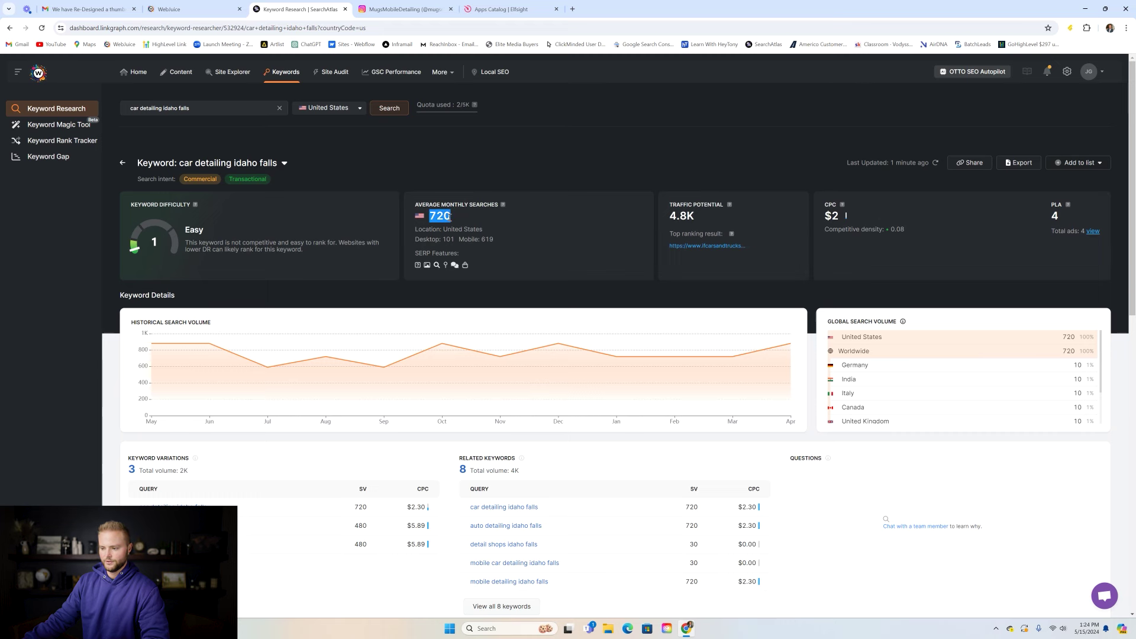
click(468, 204)
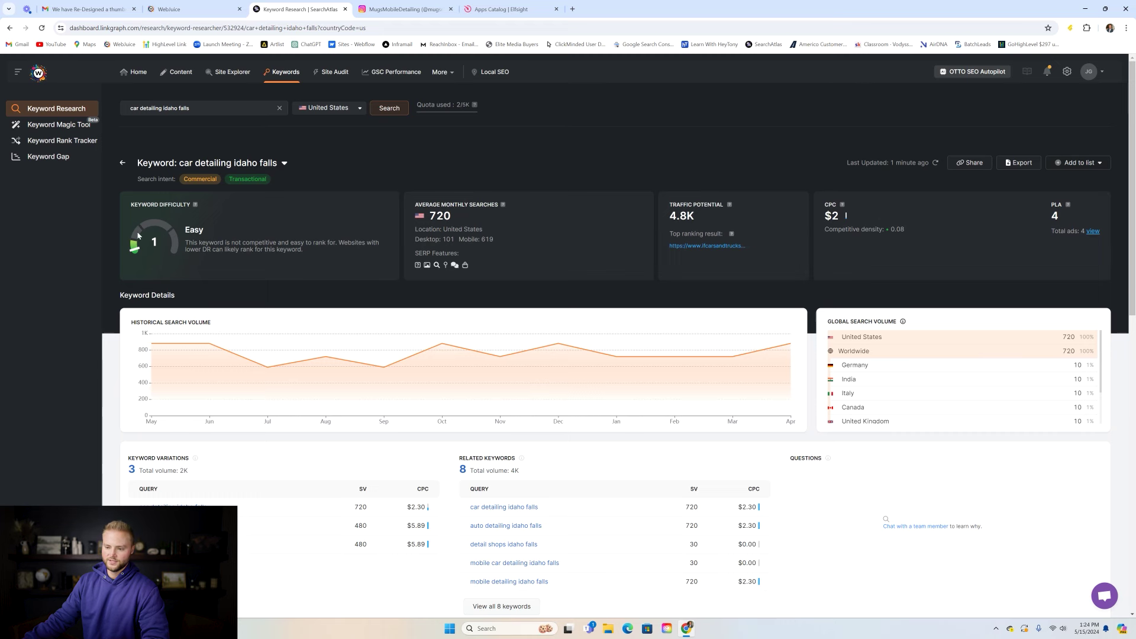
scroll(366, 236, down, 3)
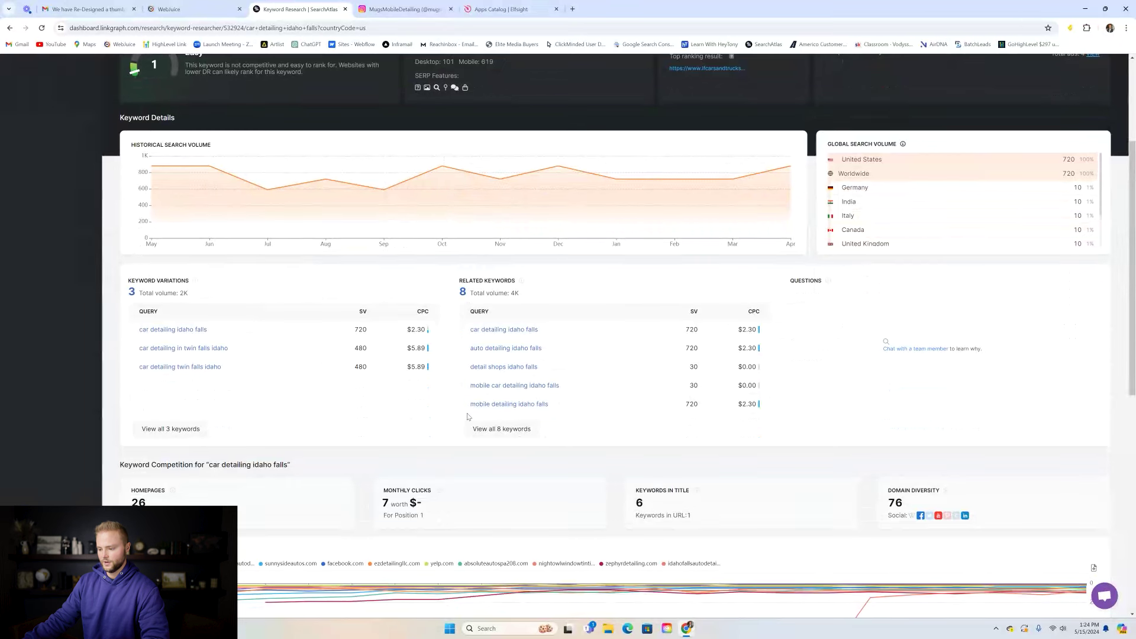
scroll(534, 288, down, 2)
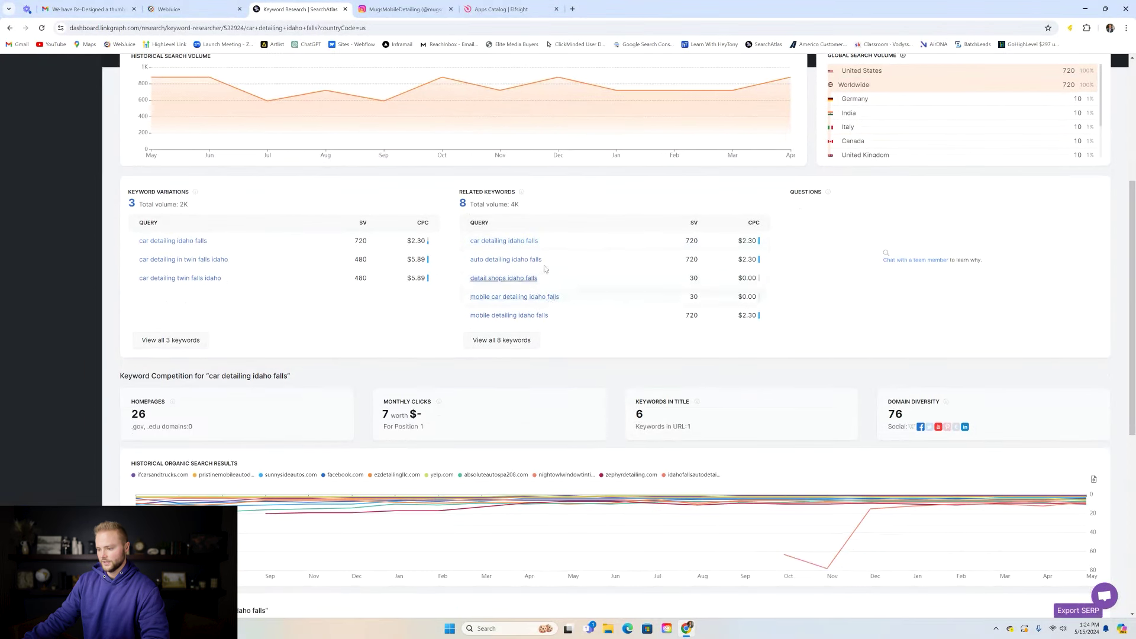
click(514, 345)
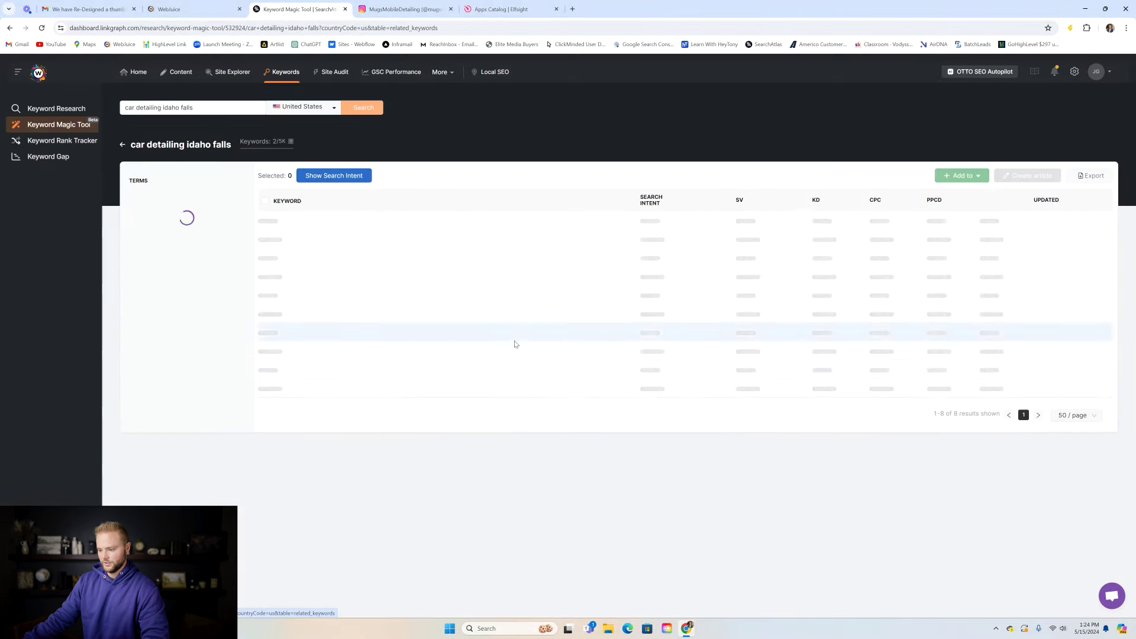
mouse_move(839, 202)
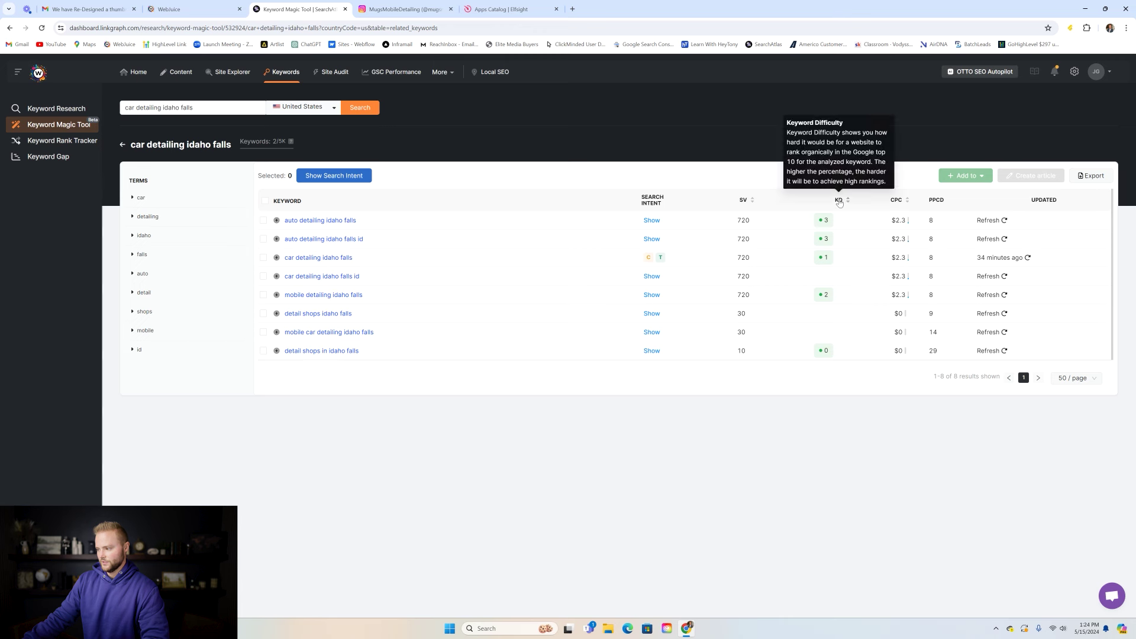
mouse_move(745, 202)
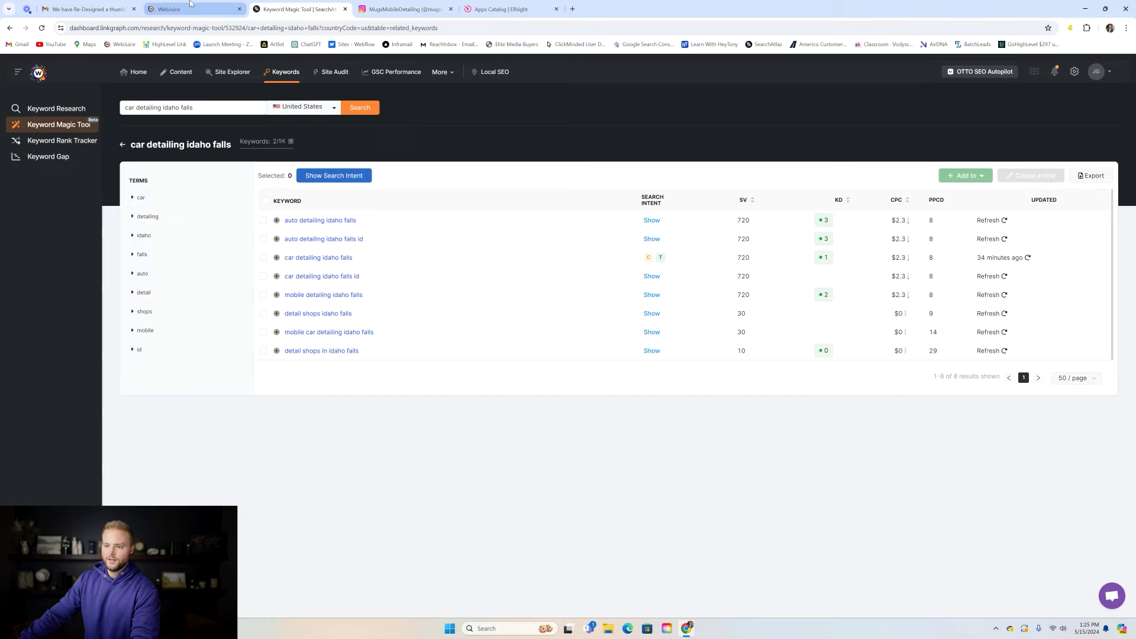
click(189, 9)
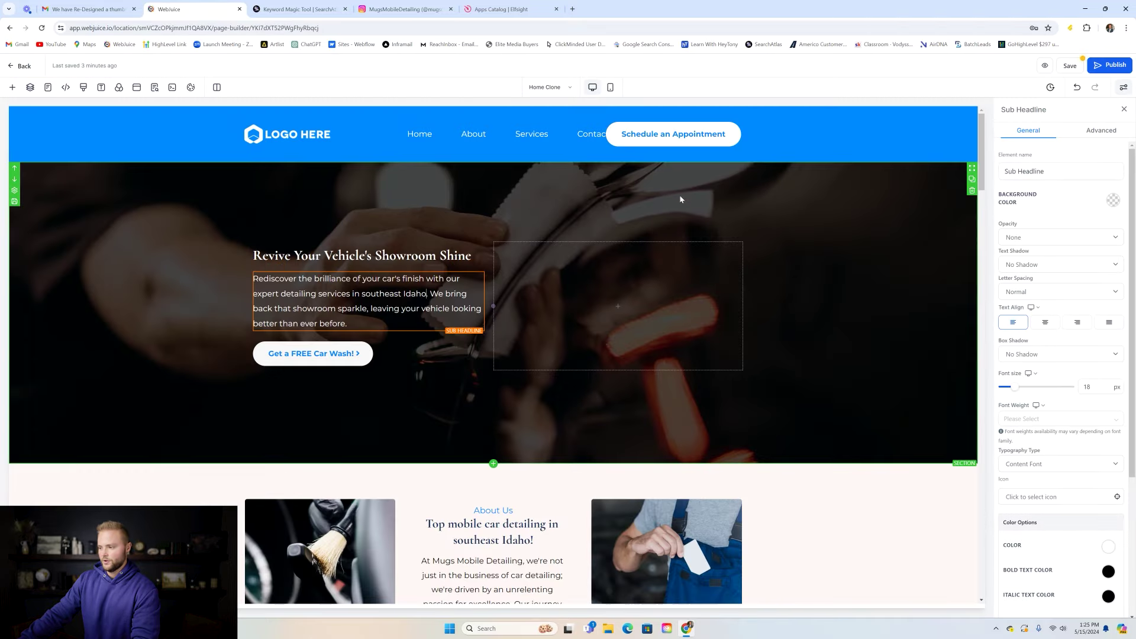
- Save the Home page edits, dismiss the SEO Meta Data panel, and return to the Pages list
scroll(637, 198, down, 2)
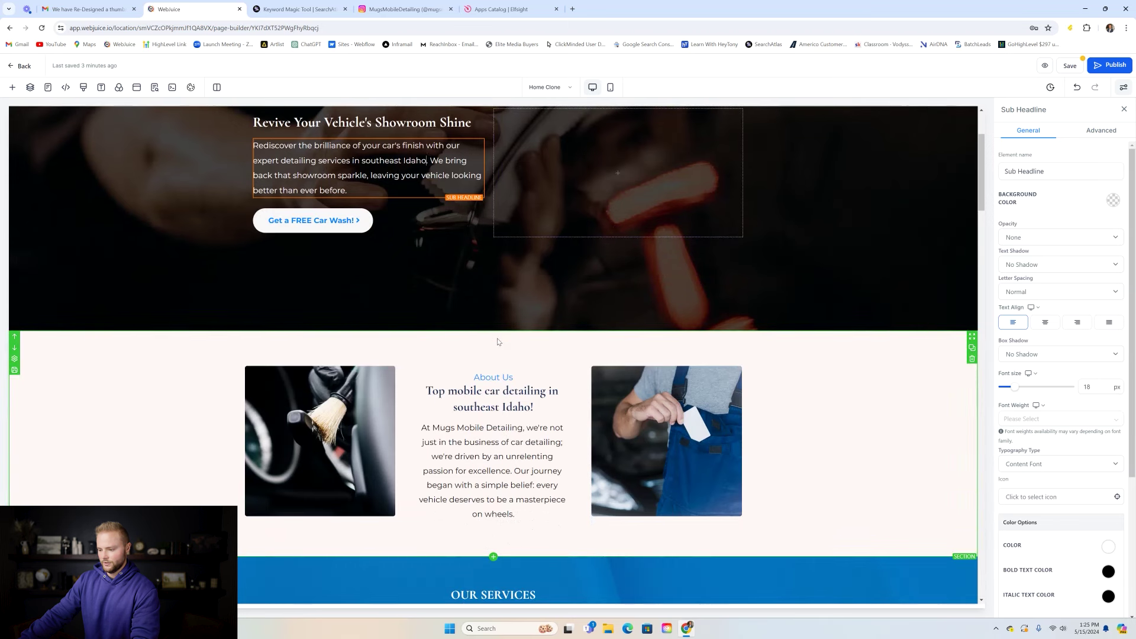
click(1070, 65)
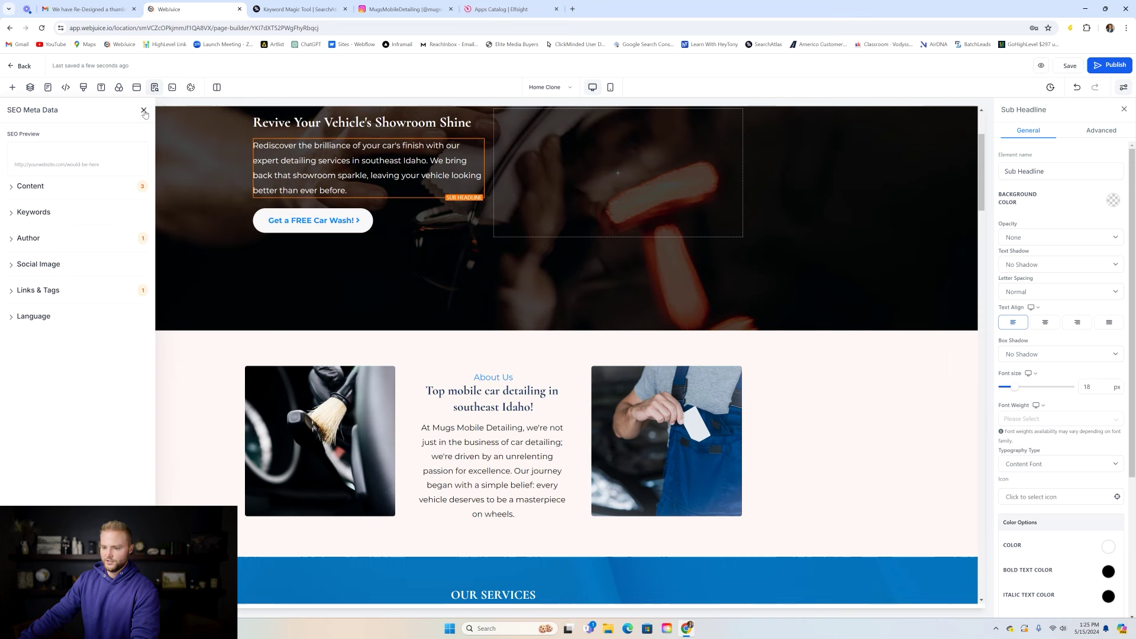
click(144, 112)
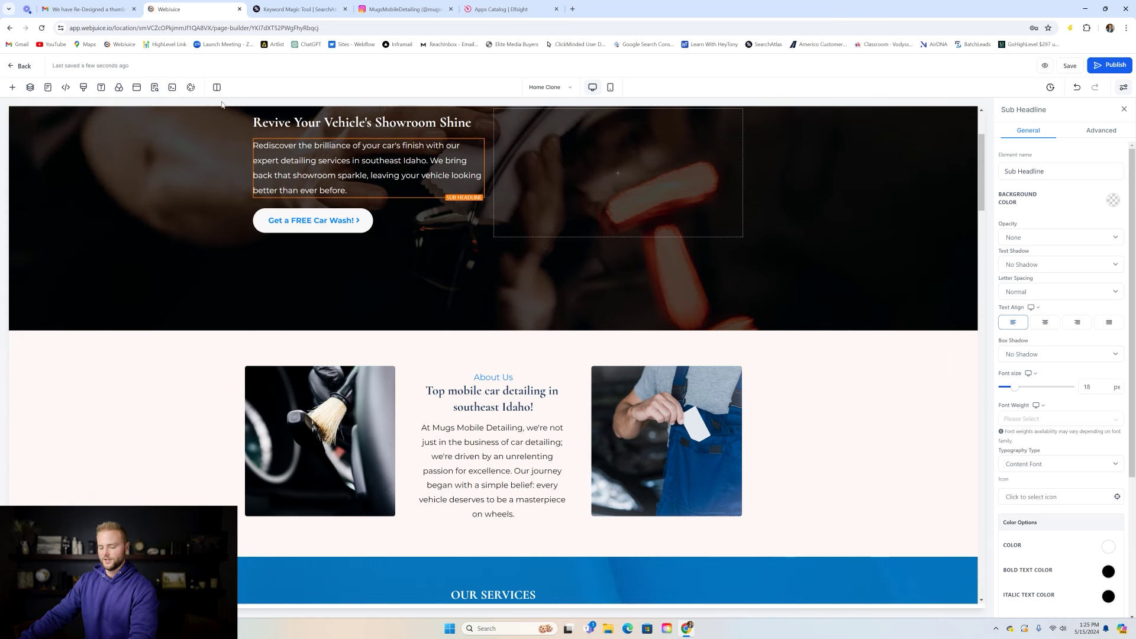
click(23, 66)
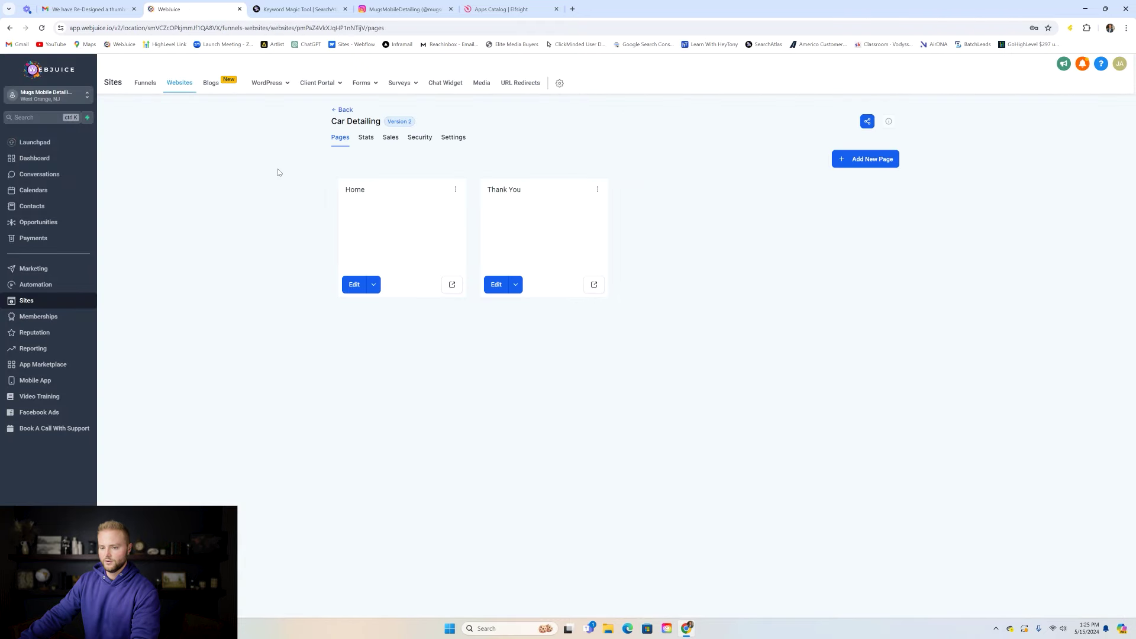
- Go to Calendar Settings from Calendars and start a new calendar
click(42, 192)
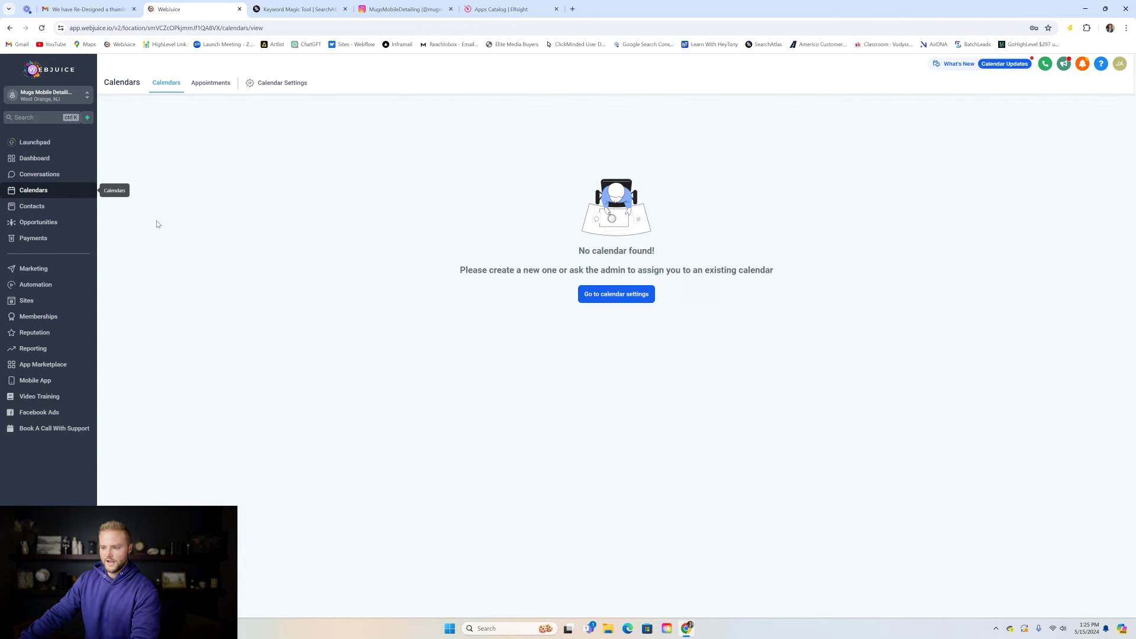
click(624, 301)
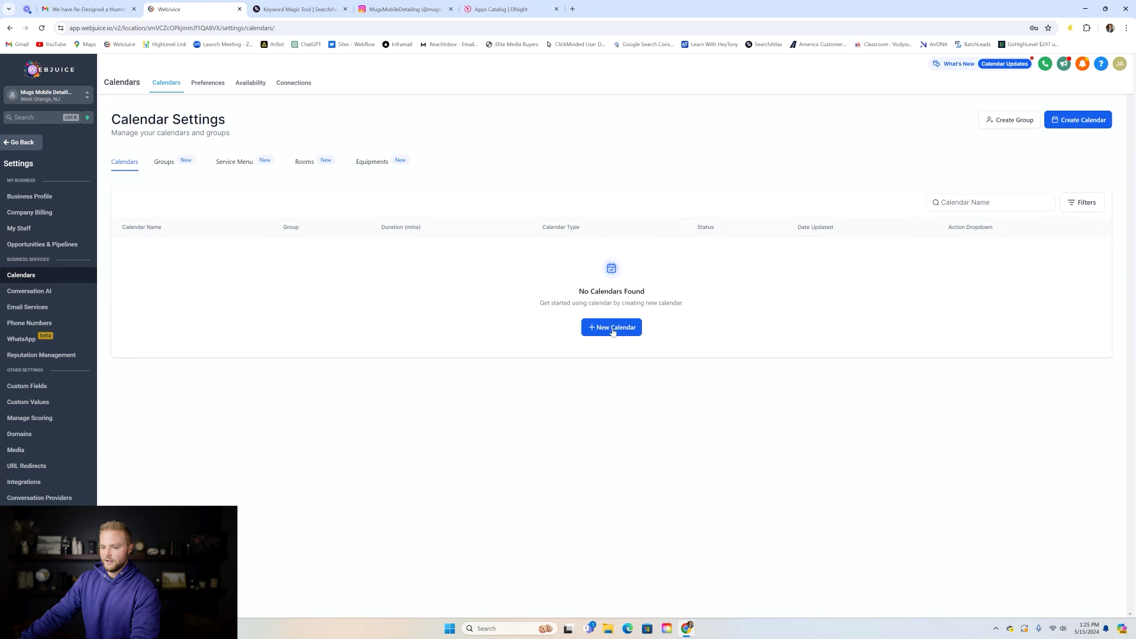
click(613, 332)
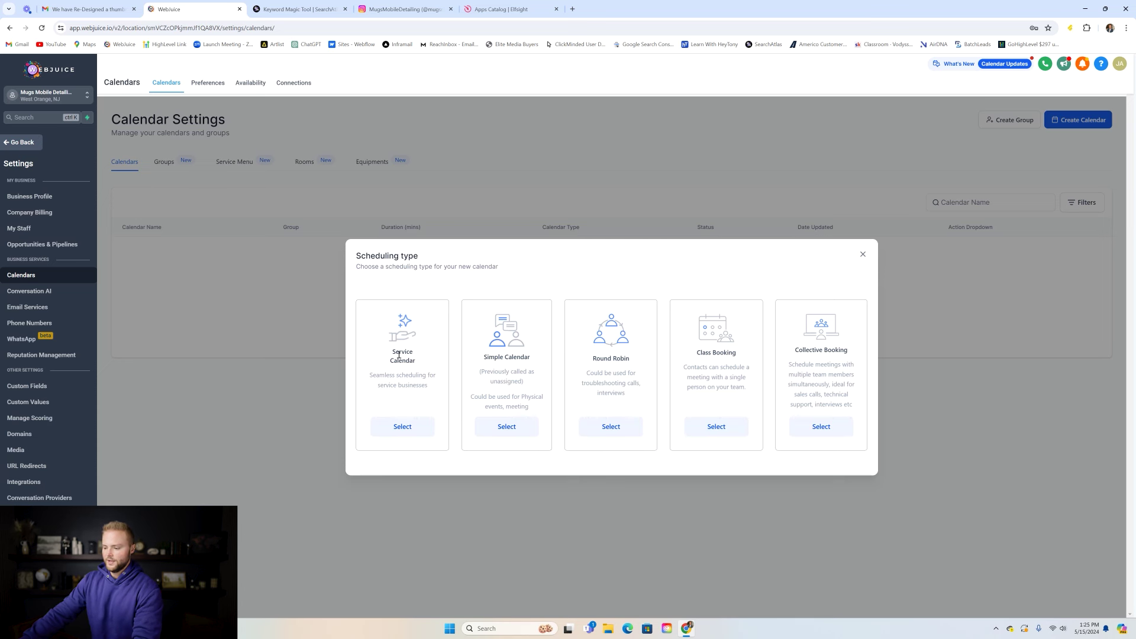
- Choose Simple Calendar and name it 'Mugs Mobile Detailing Appointment'
click(506, 427)
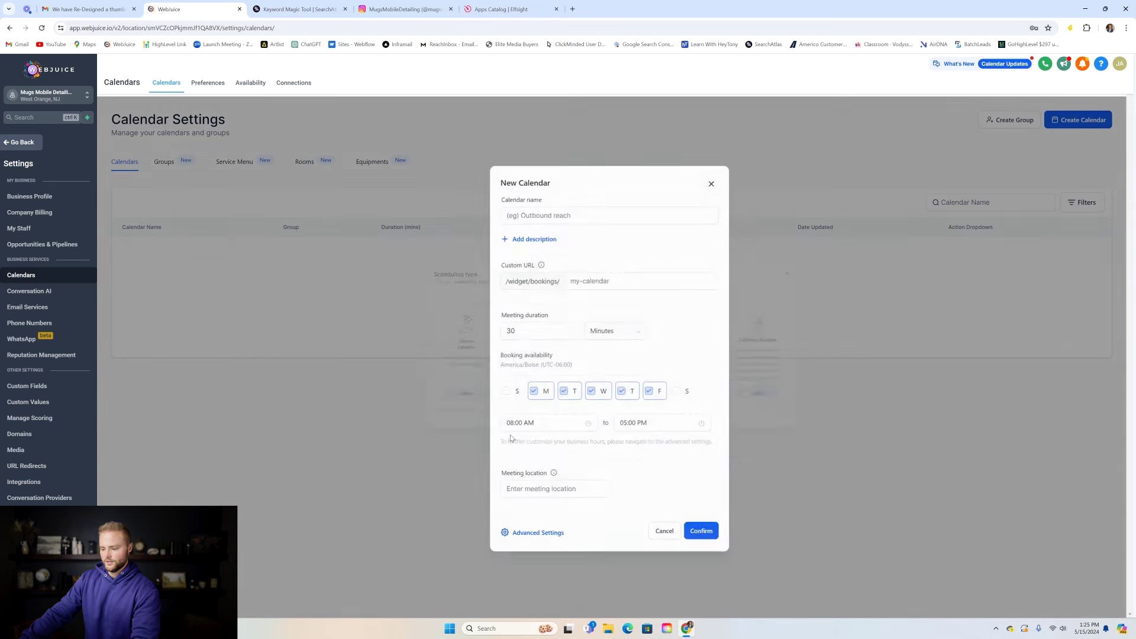
click(559, 215)
text(Mugs Mib)
key(BackSpace)
key(BackSpace)
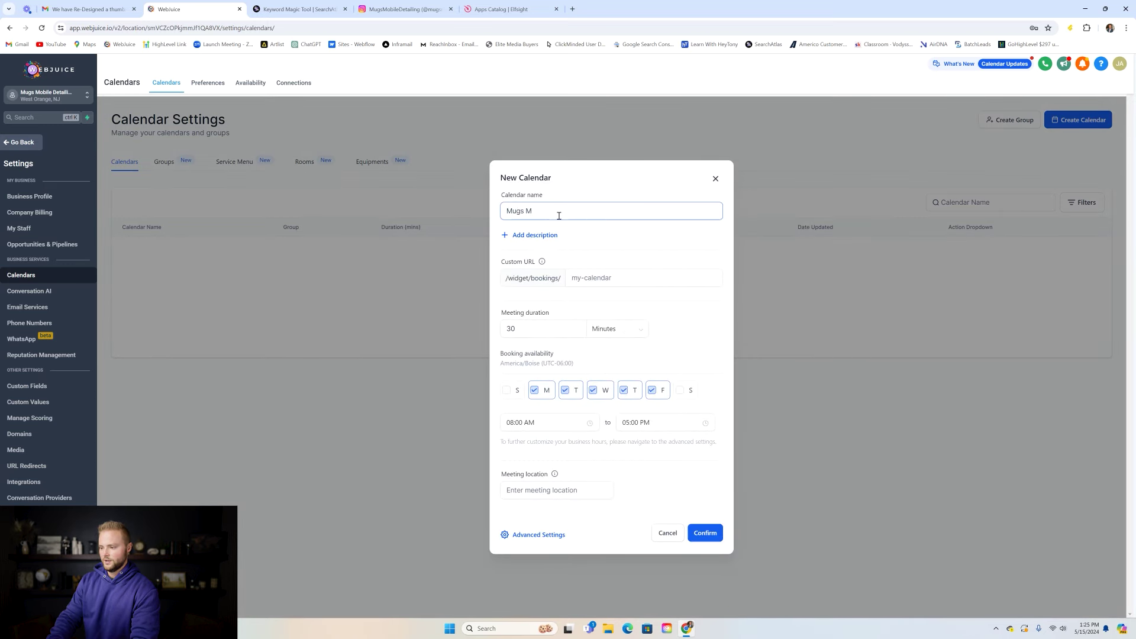
text(obile Detailing Appointment)
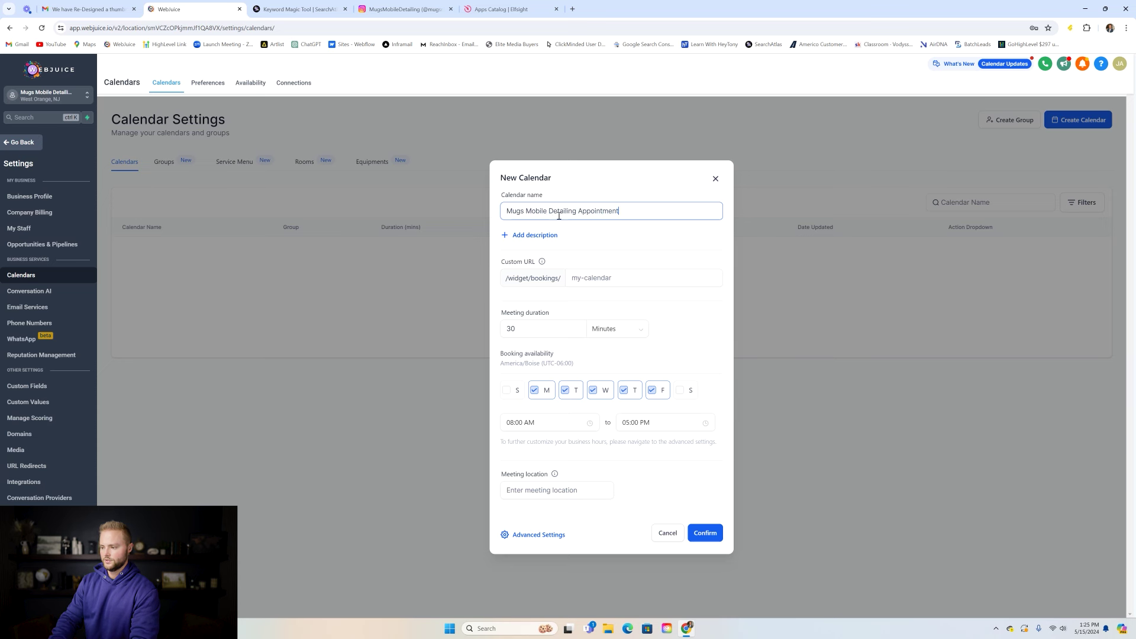
- Set the calendar's custom URL to mugsmobiledetailing
key(Tab)
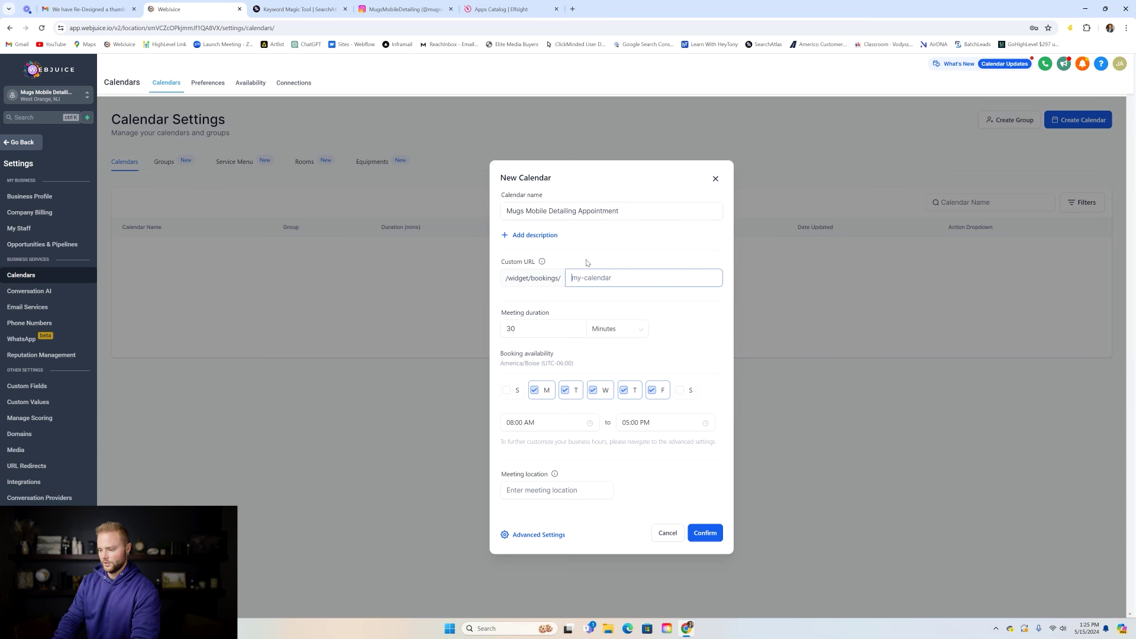
text(mugsmobiledetalin)
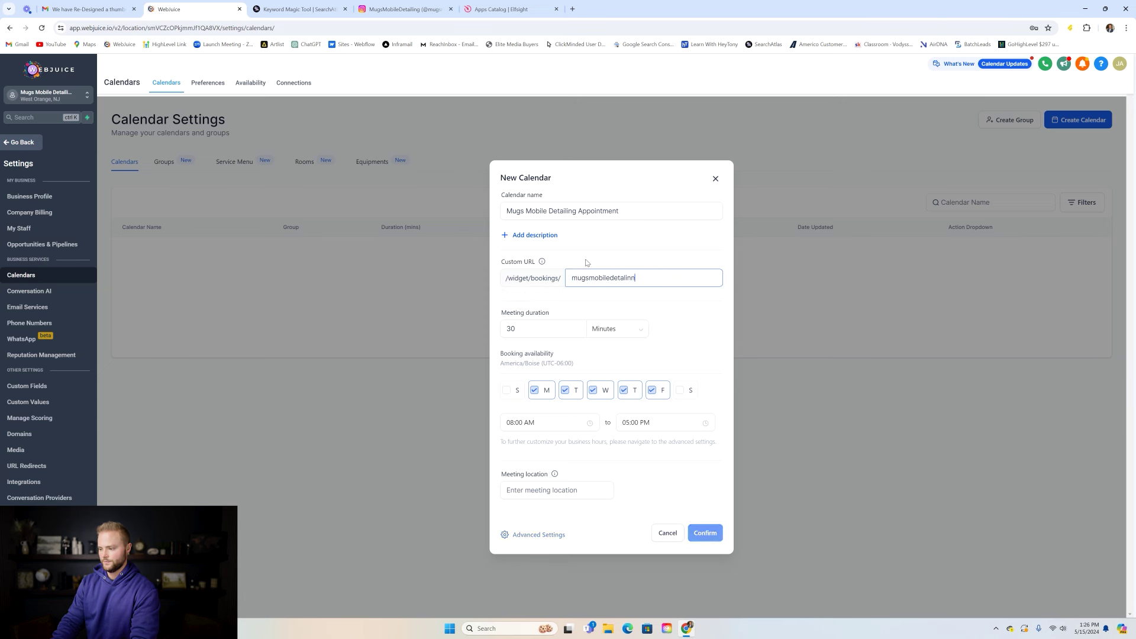
key(BackSpace)
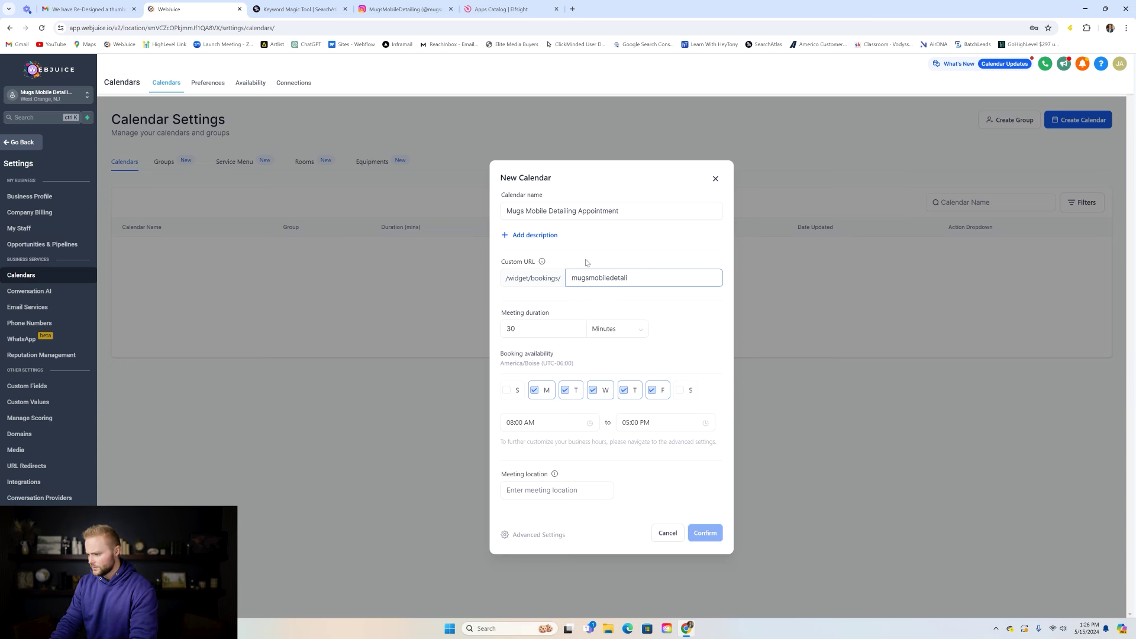
text(il)
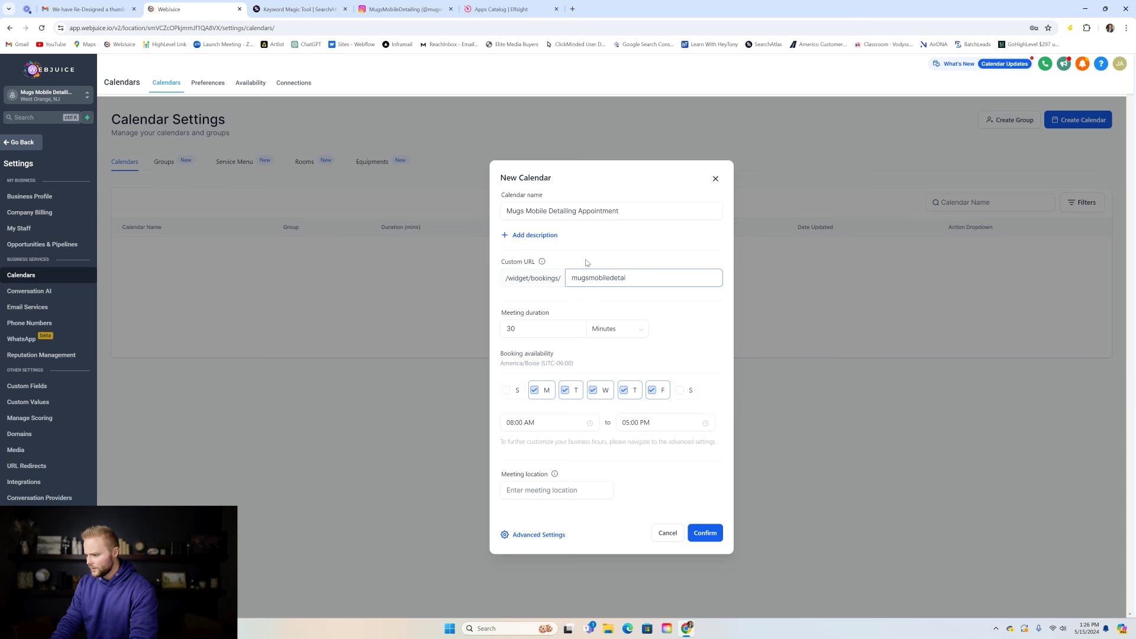
text(ing)
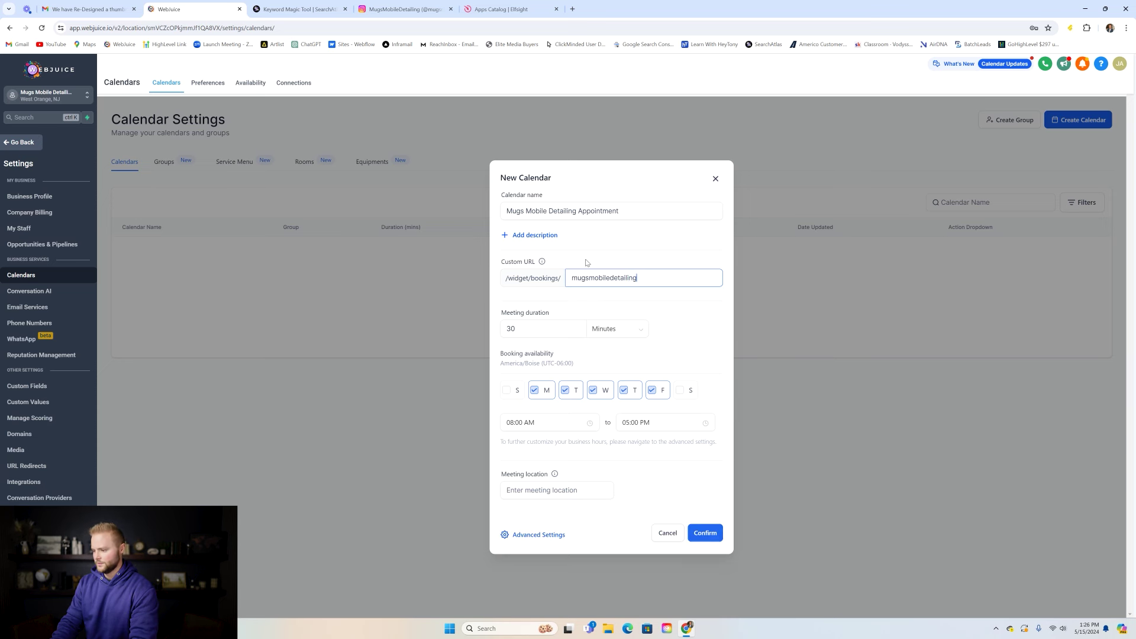
drag(571, 278, 651, 278)
click(646, 273)
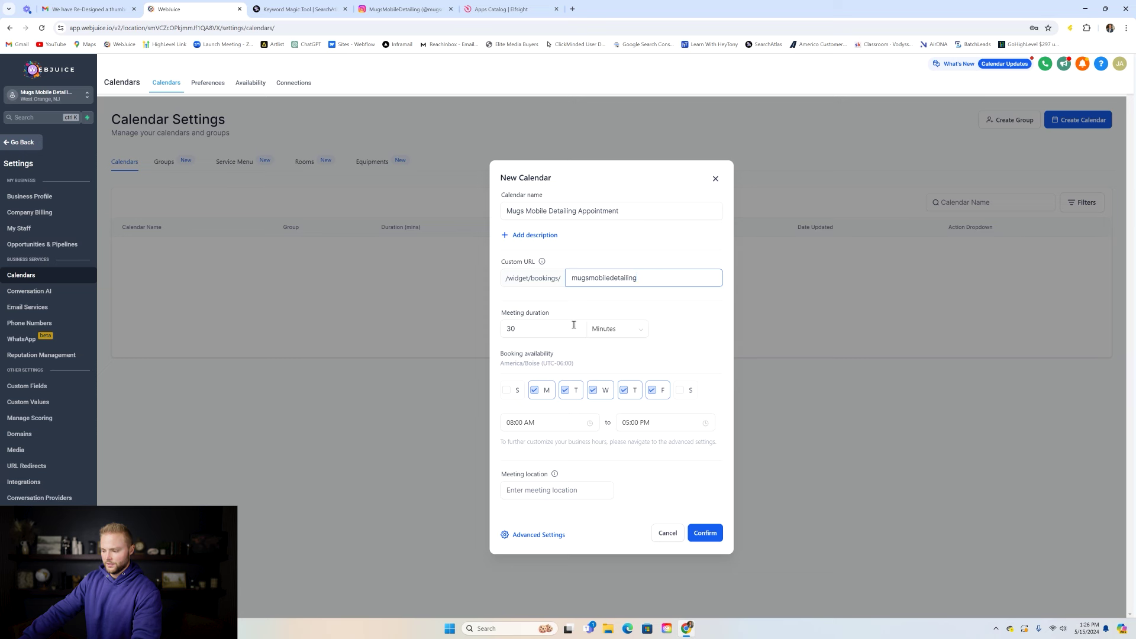
- Change the meeting duration from 30 minutes to 2 hours
click(624, 336)
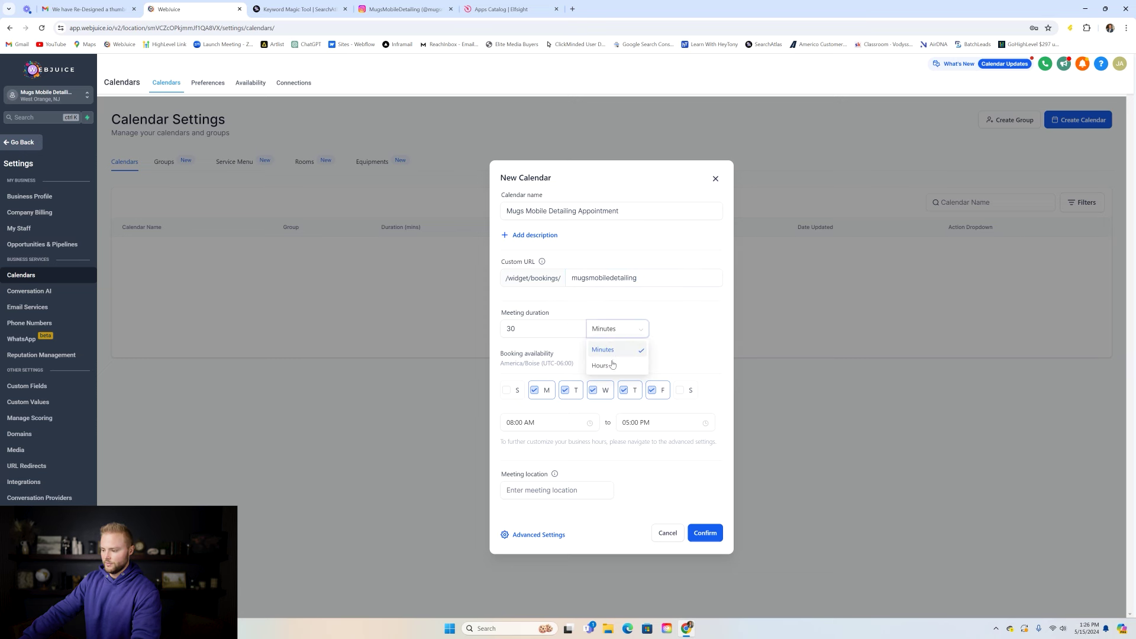
click(612, 364)
click(611, 334)
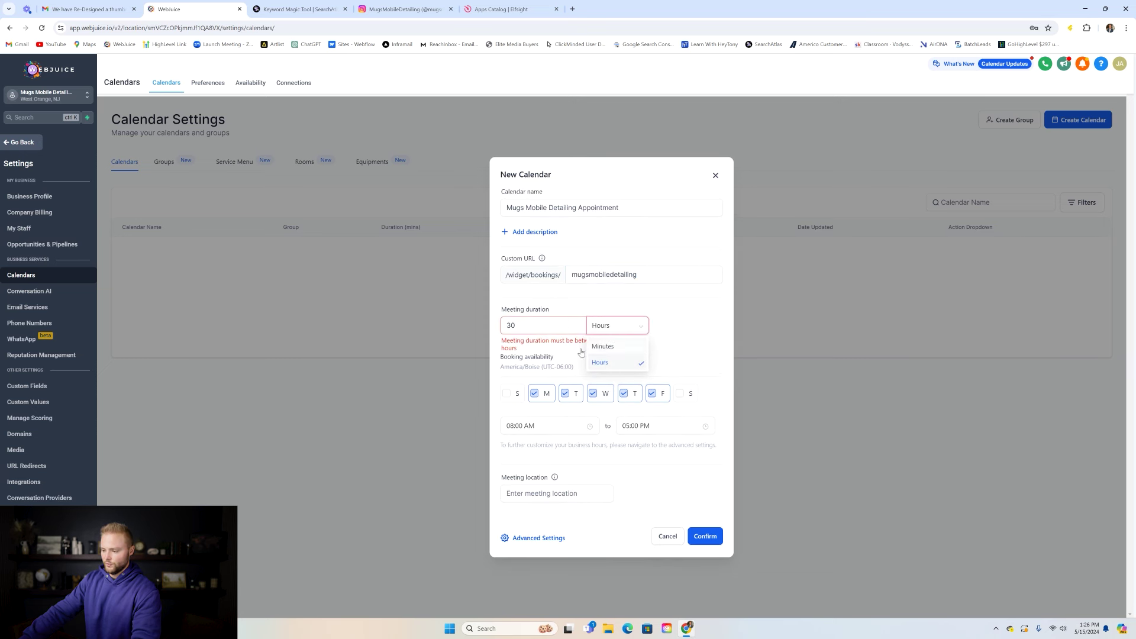
click(548, 326)
key(BackSpace)
key(BackSpace)
text(2)
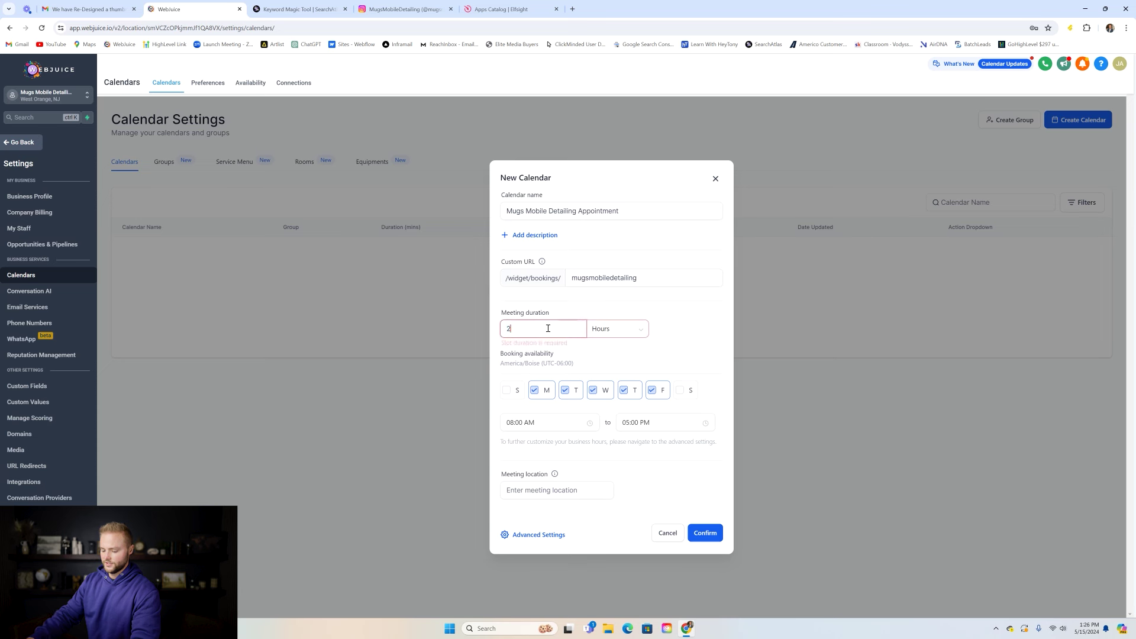
click(615, 300)
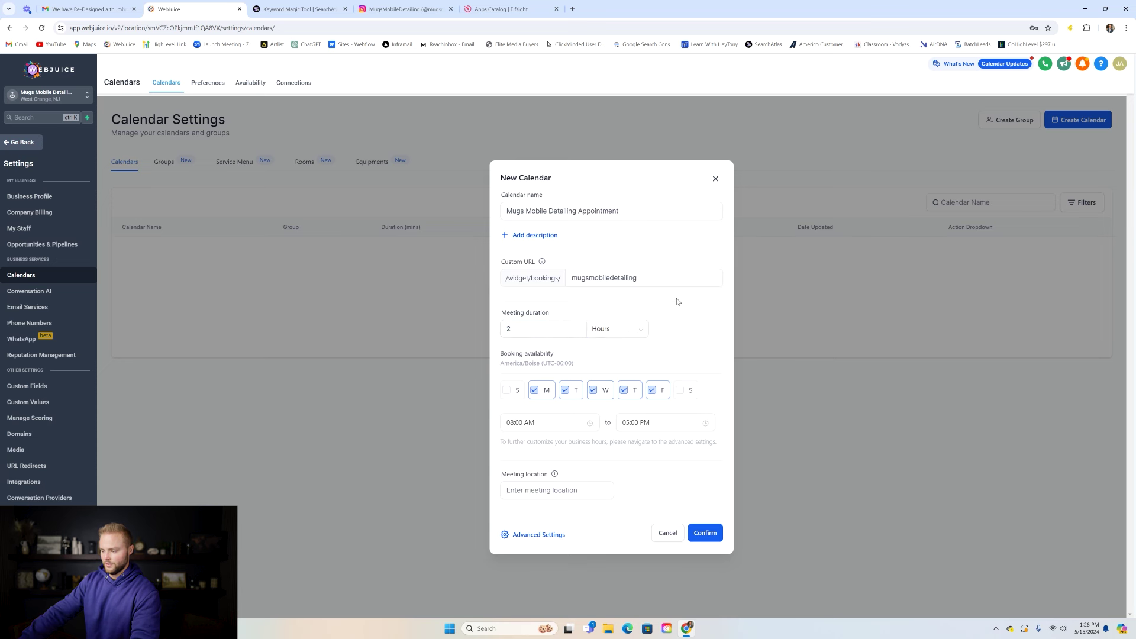
click(538, 330)
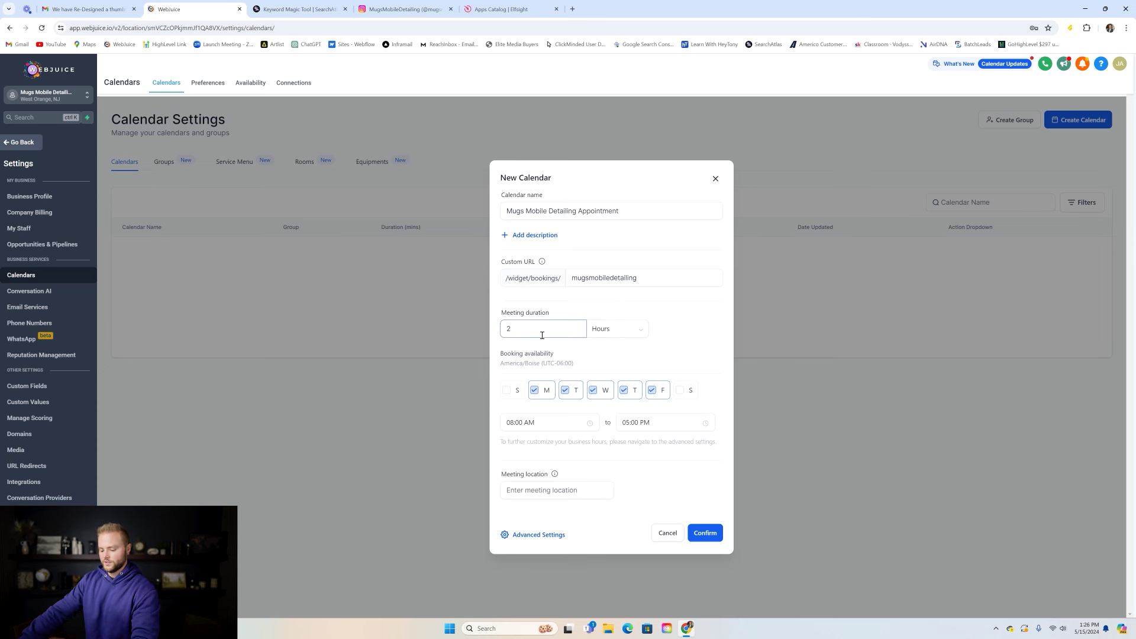
click(573, 302)
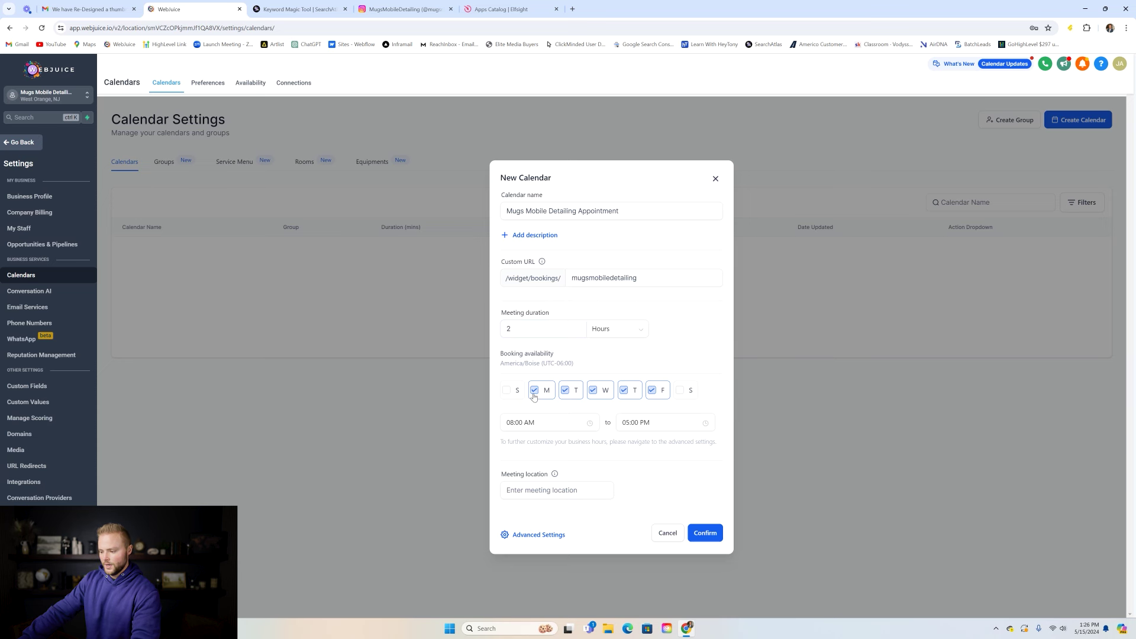
- Add Saturday, keep the 05:00 PM end time, set location 'Your Home', and confirm
click(679, 390)
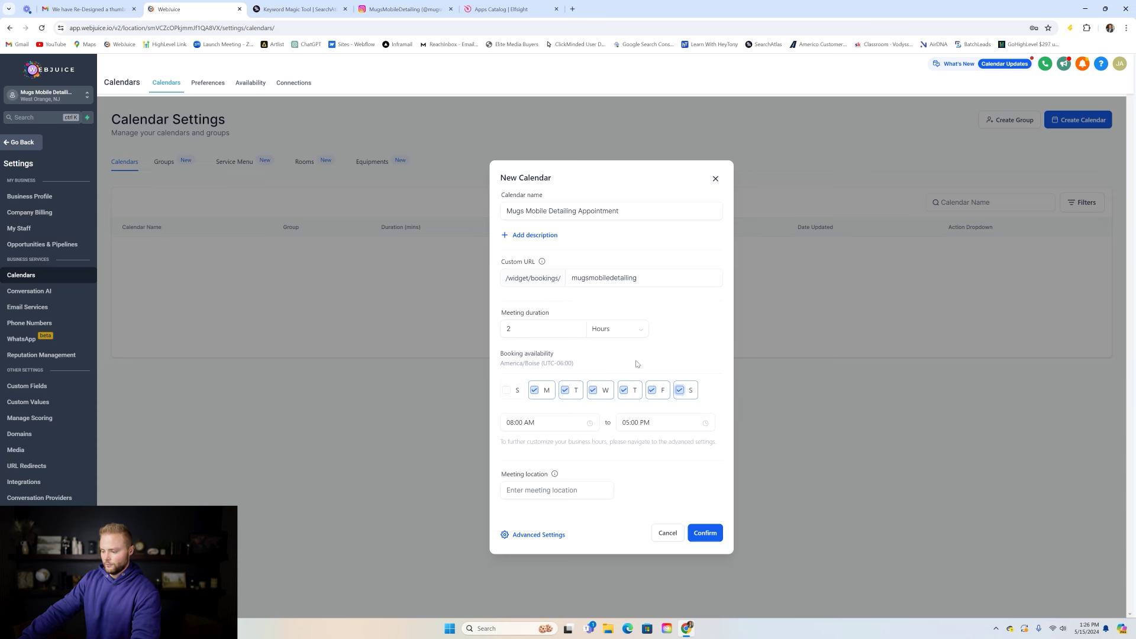
click(550, 424)
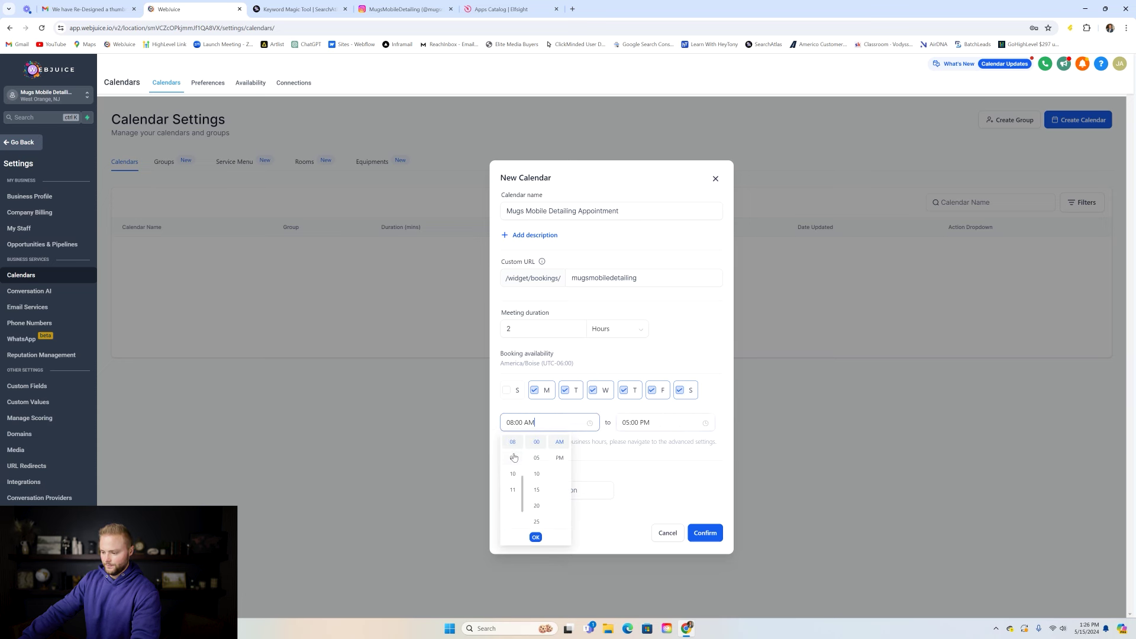
click(635, 422)
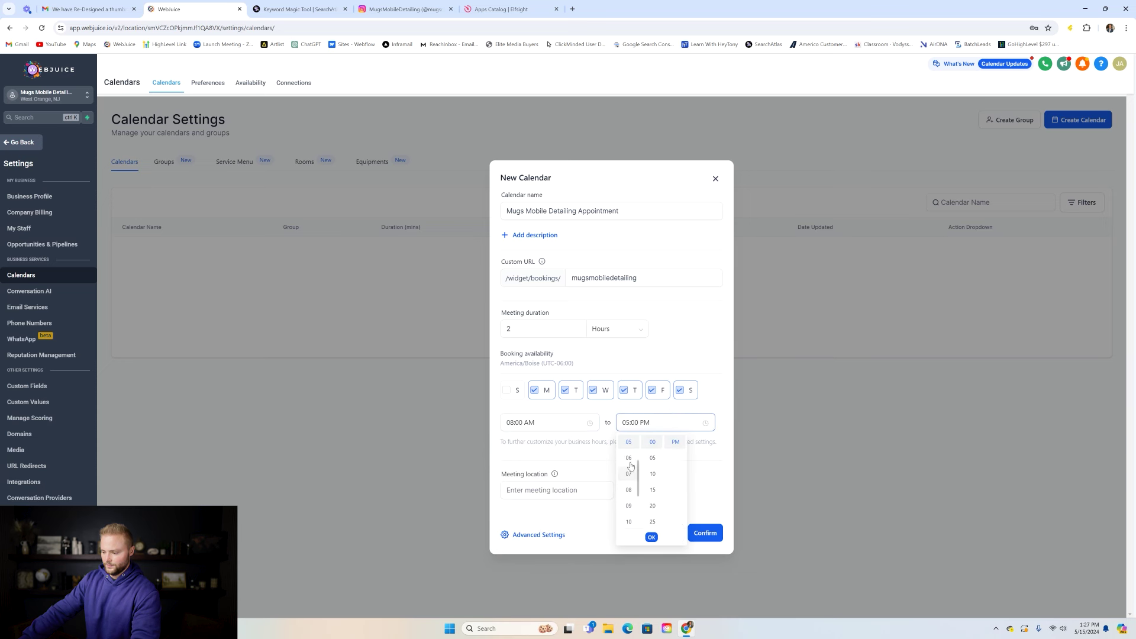
click(645, 414)
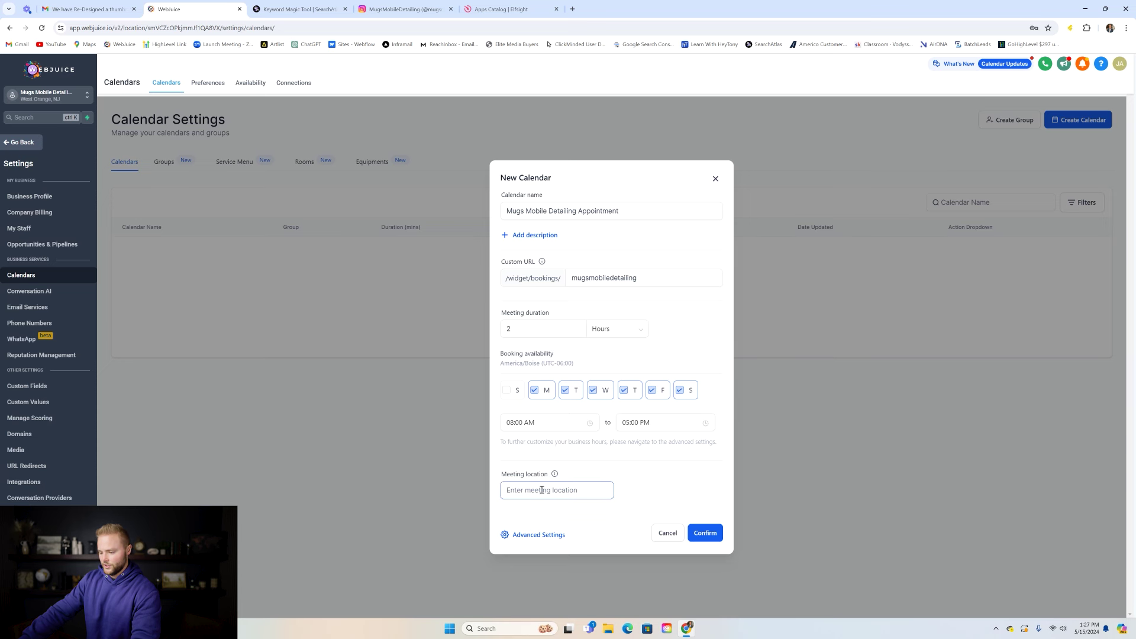
text(Your)
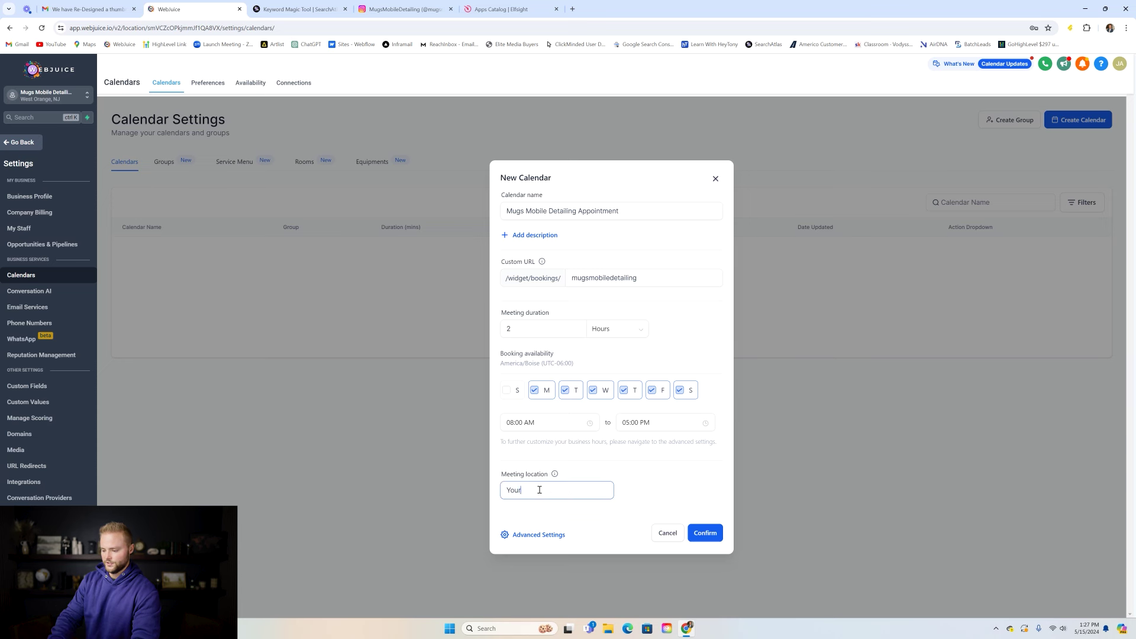
text( Home)
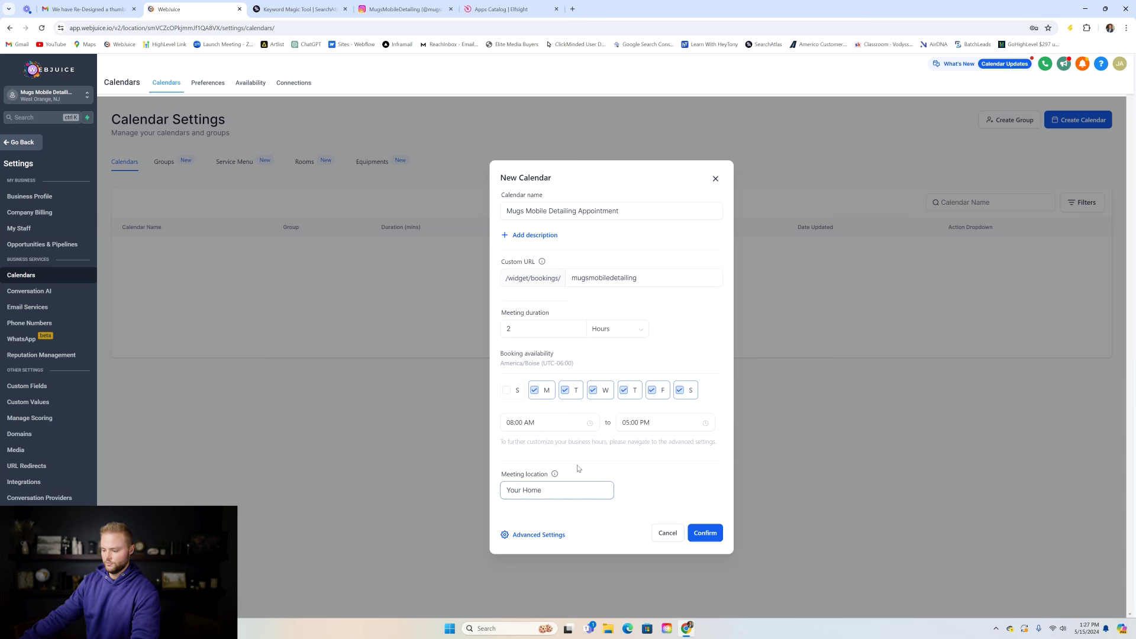
click(698, 534)
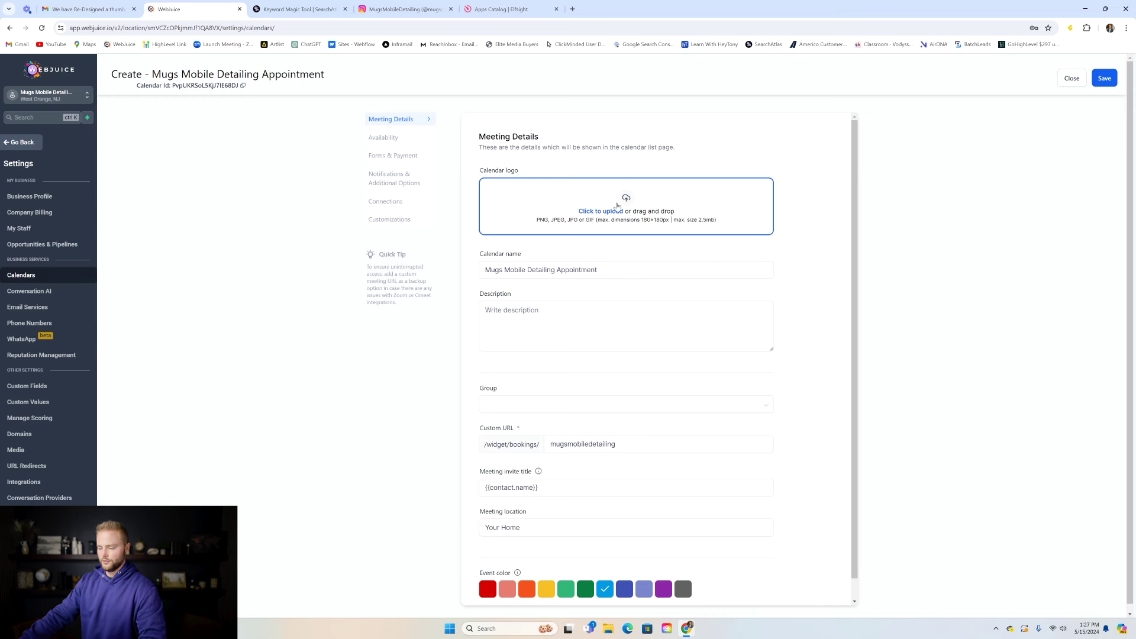
- Look over the Meeting Details description, then show Availability's Monday–Saturday 08:00 AM–05:00 PM hours
click(549, 317)
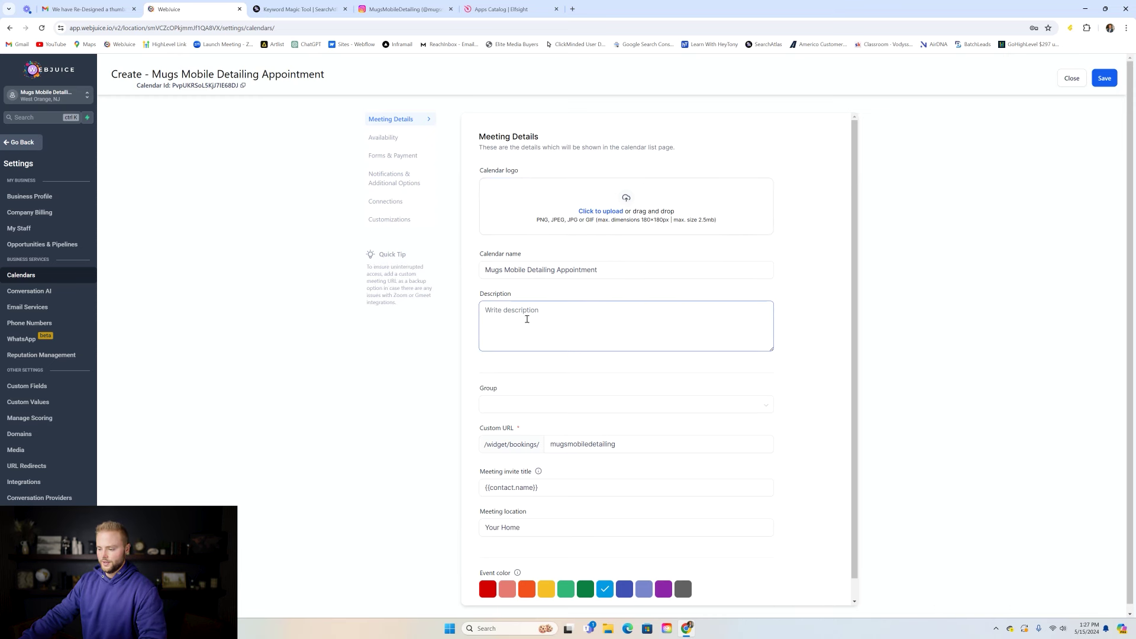
scroll(556, 243, down, 1)
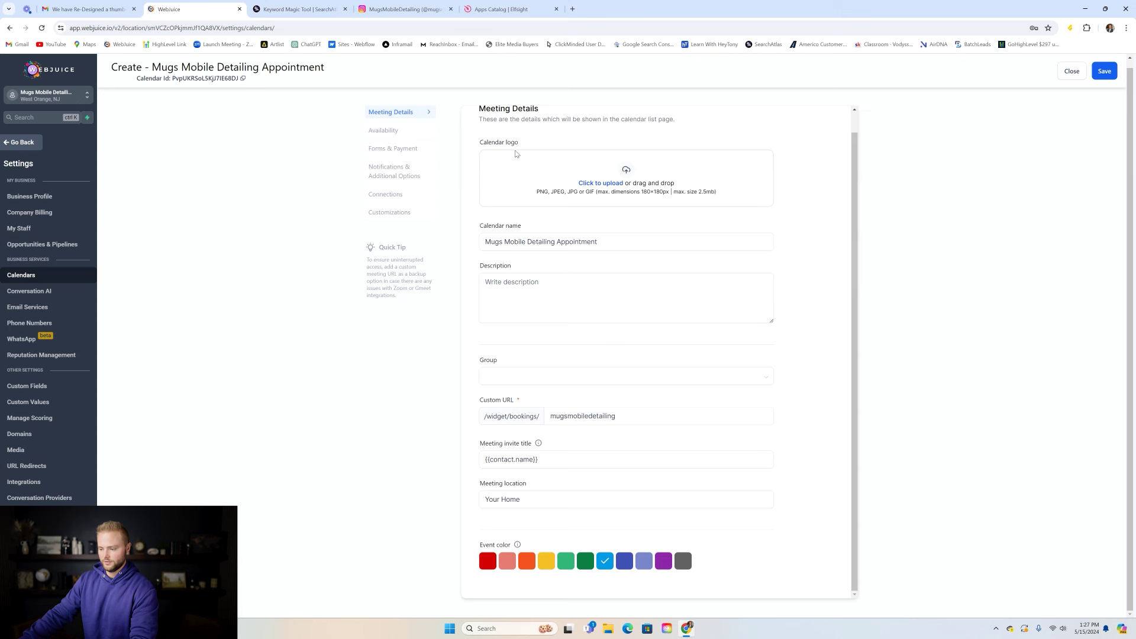
click(581, 280)
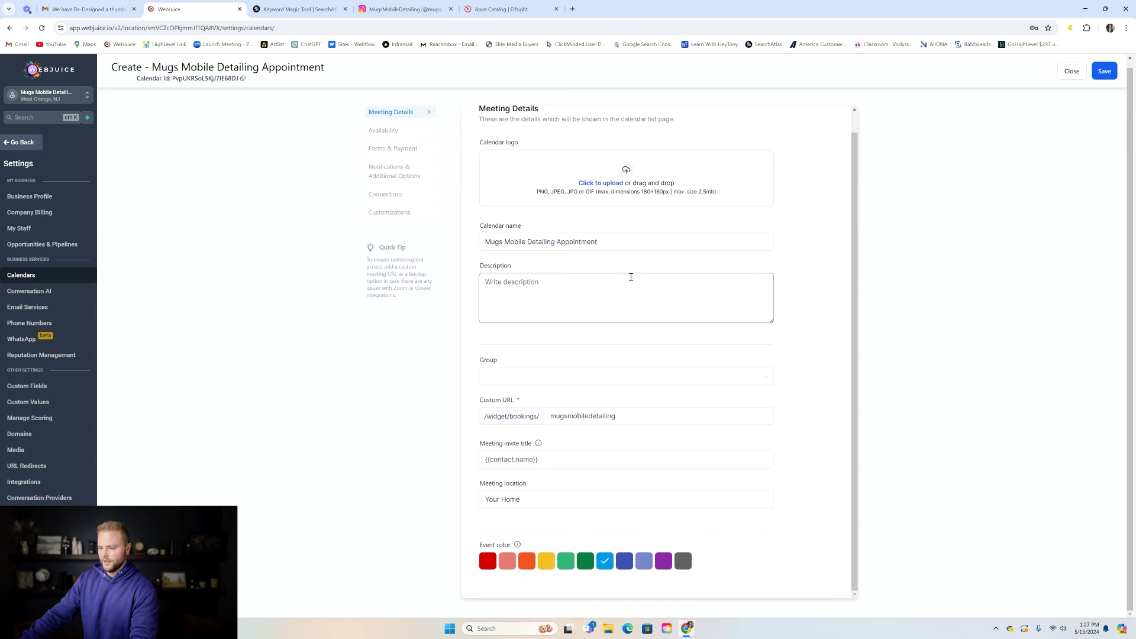
scroll(631, 274, up, 1)
click(398, 131)
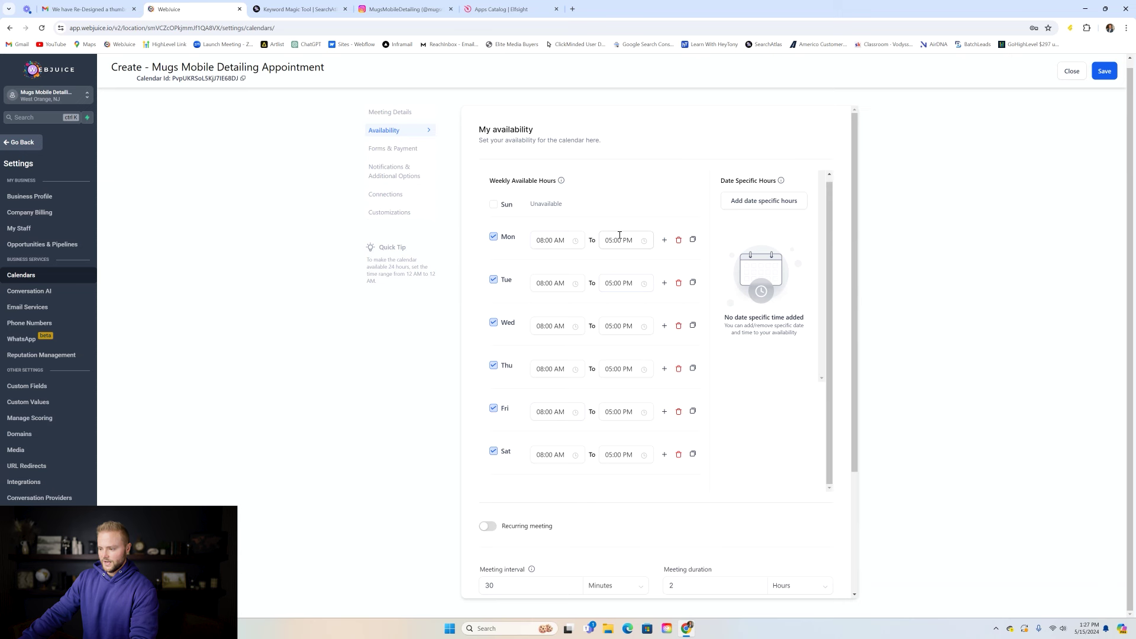
- Set a 1-day minimum scheduling notice, a 30 booking window, and the maximum bookings per day
scroll(652, 330, down, 3)
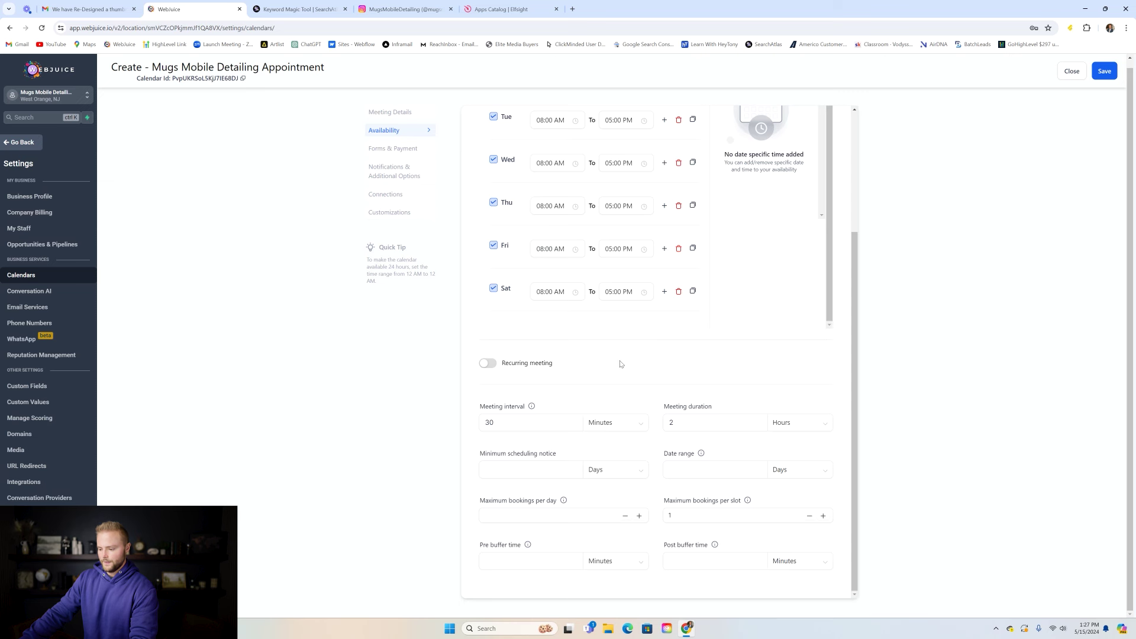
click(532, 469)
text(1)
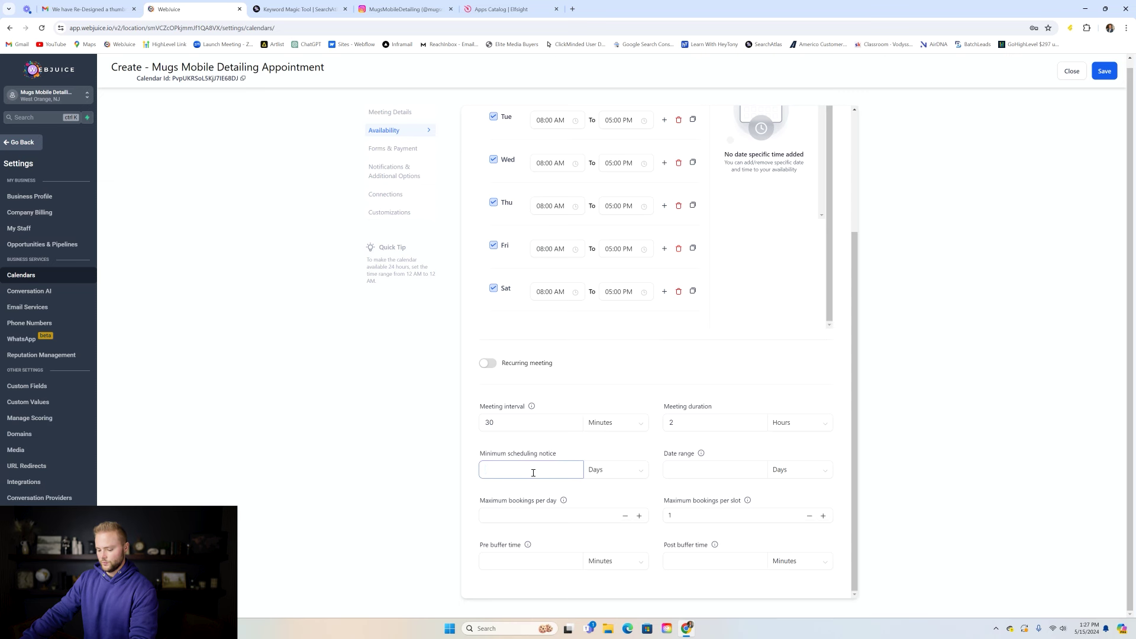
click(523, 454)
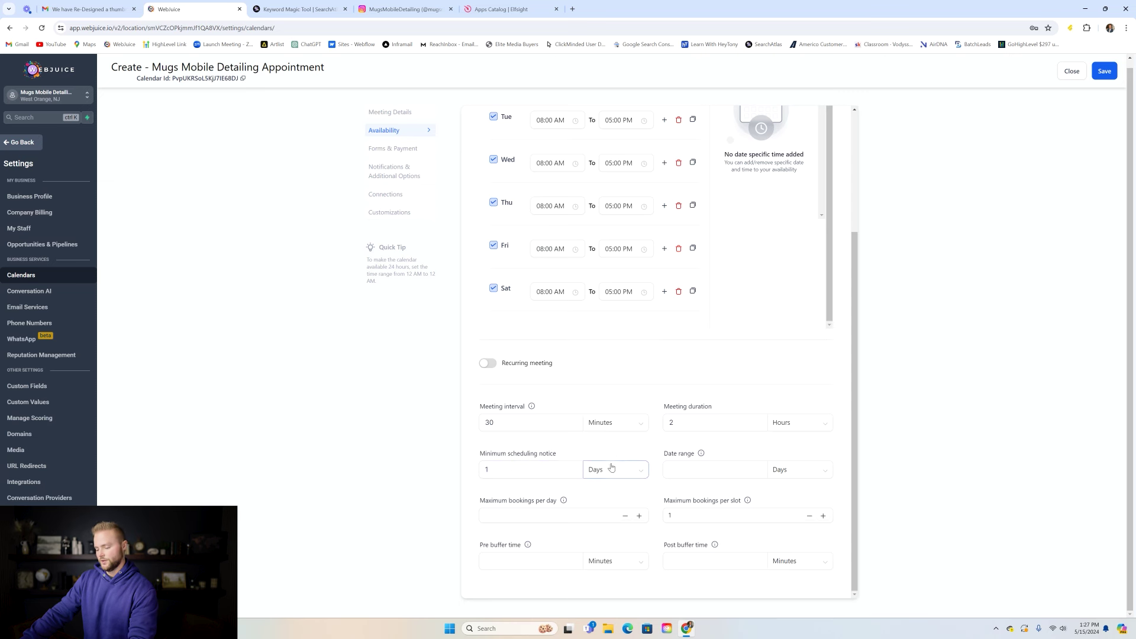
click(702, 469)
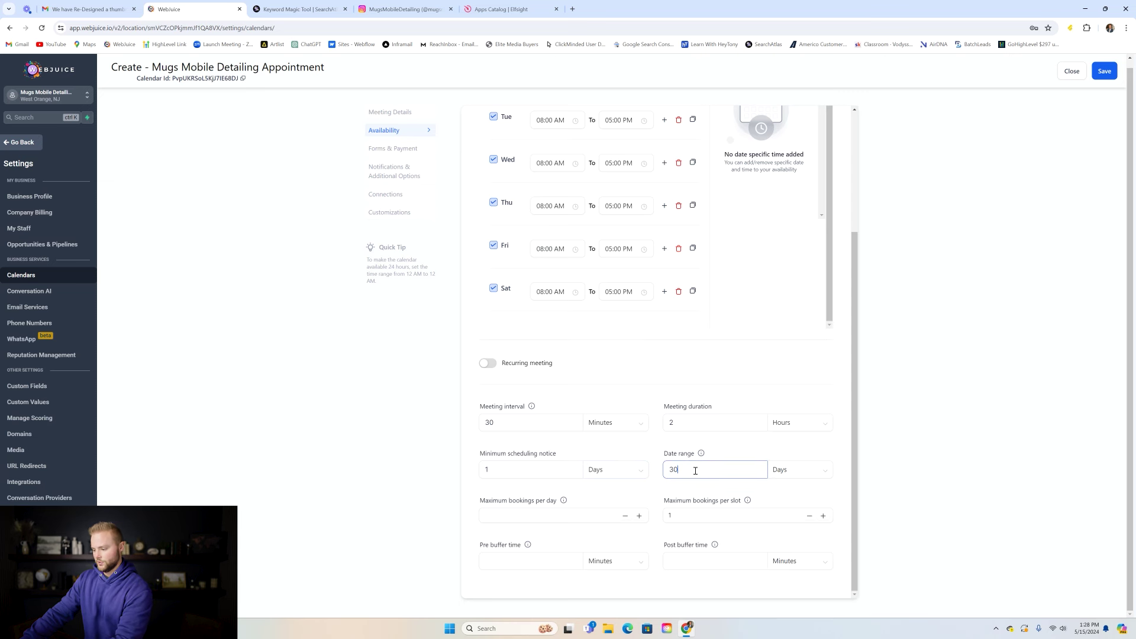
text(30)
click(550, 515)
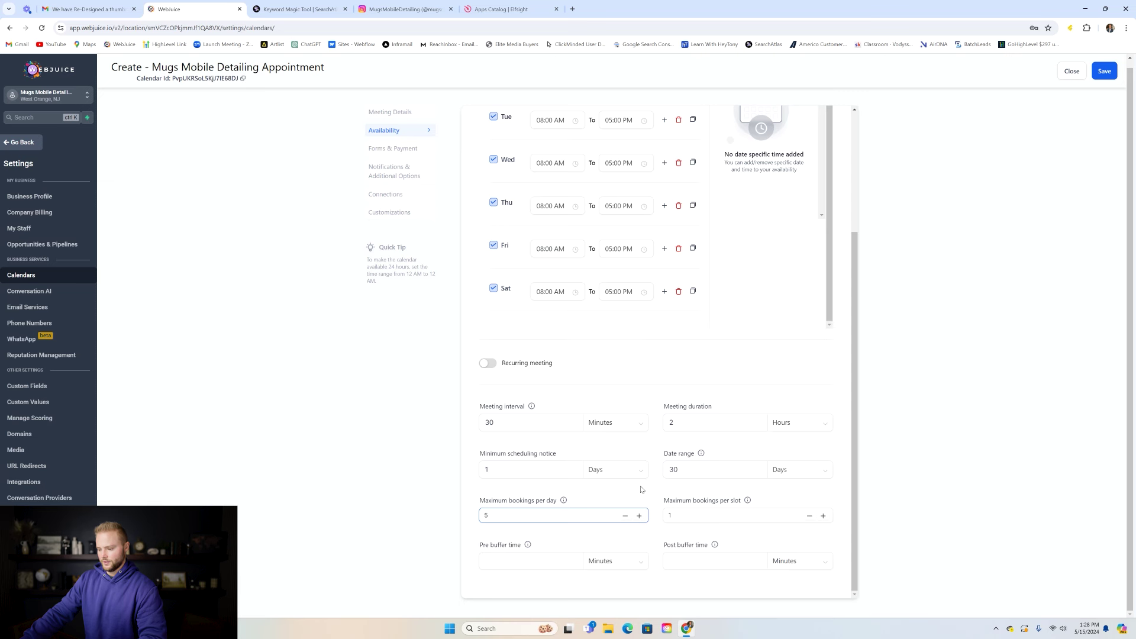
- Change the meeting interval to 2 hours
double_click(534, 421)
text(2)
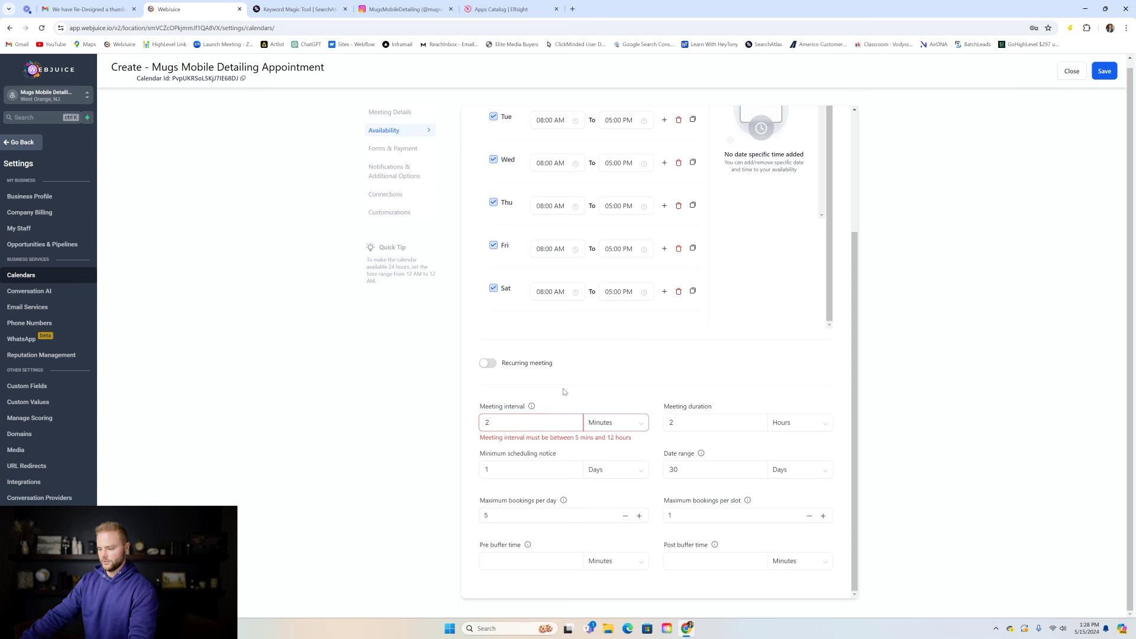
double_click(525, 420)
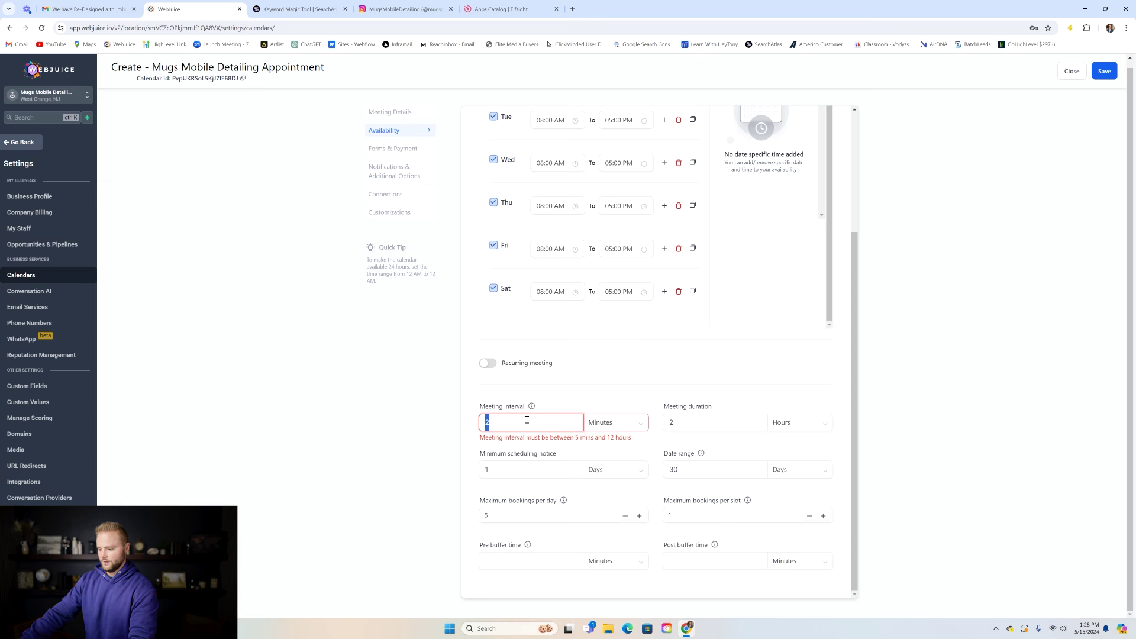
click(616, 422)
click(600, 455)
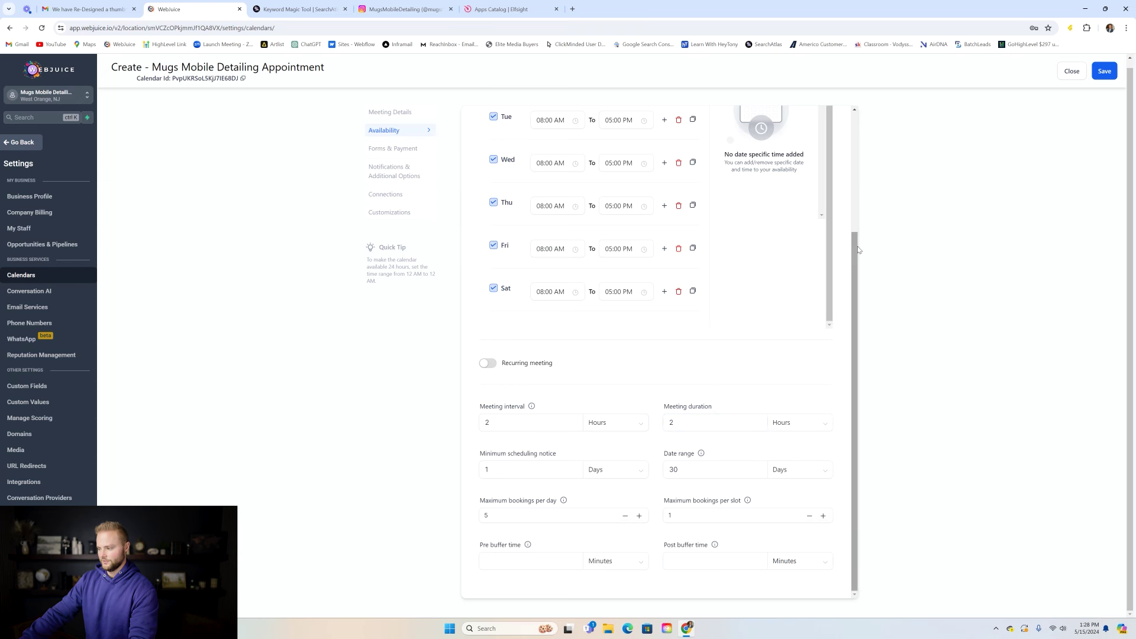
drag(854, 249, 853, 209)
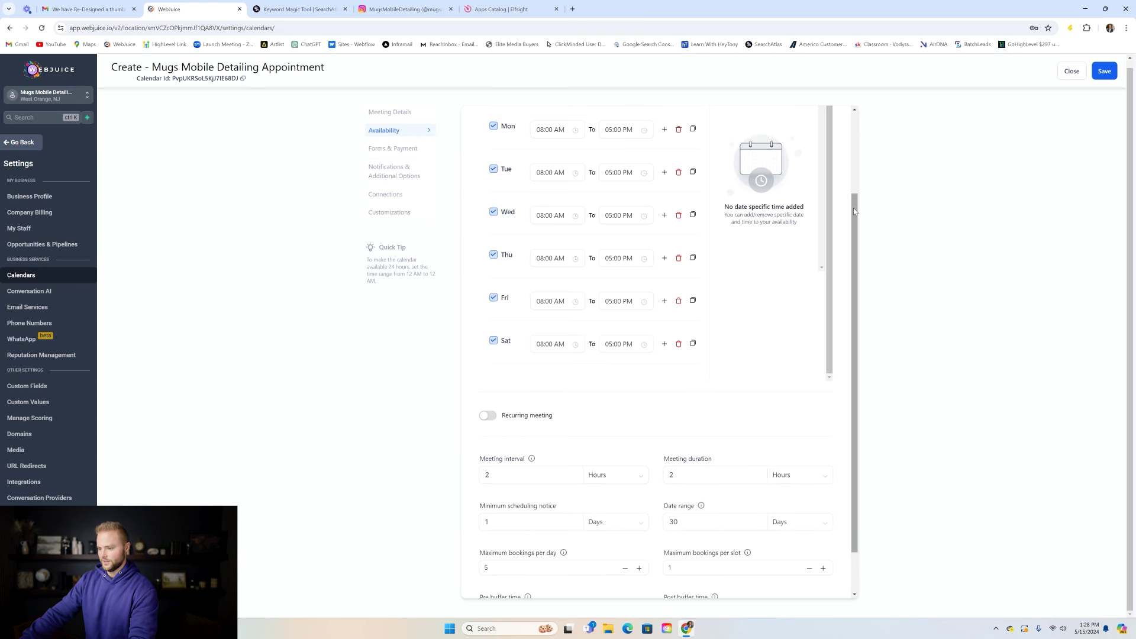
- Pick the Default booking form in Forms & Payment, save the calendar, and return to Calendars
click(410, 154)
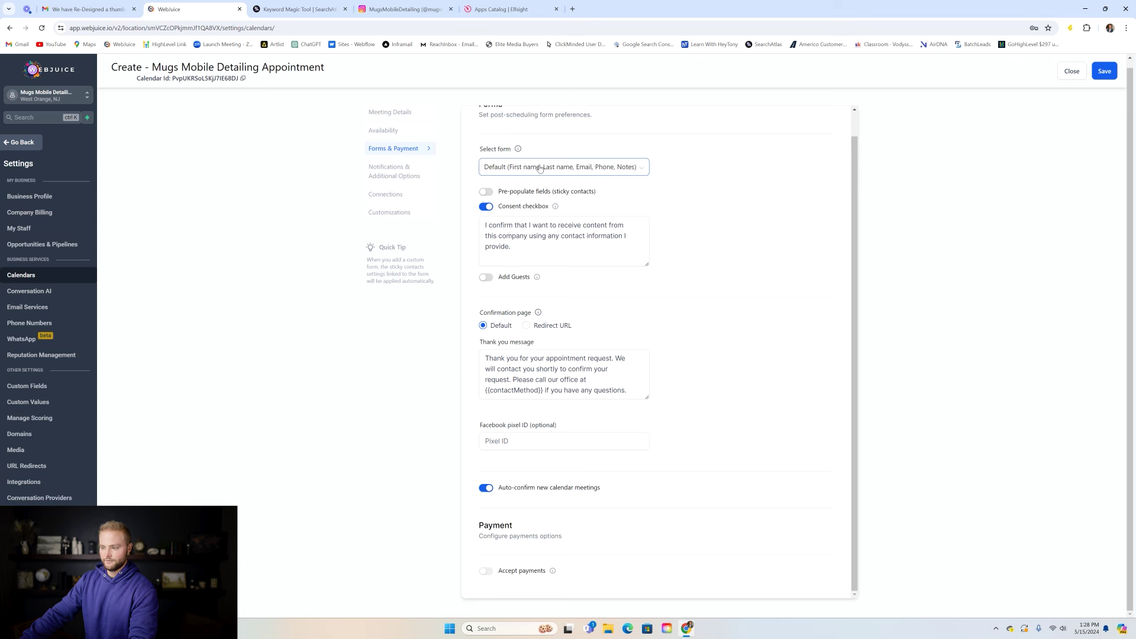
click(591, 168)
click(583, 188)
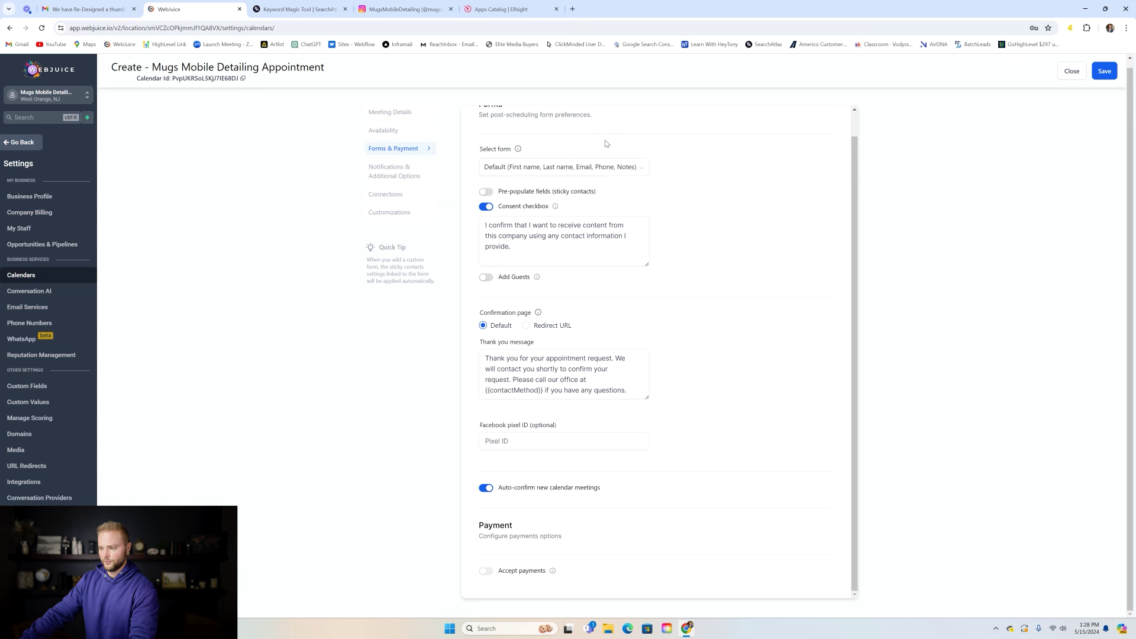
click(548, 226)
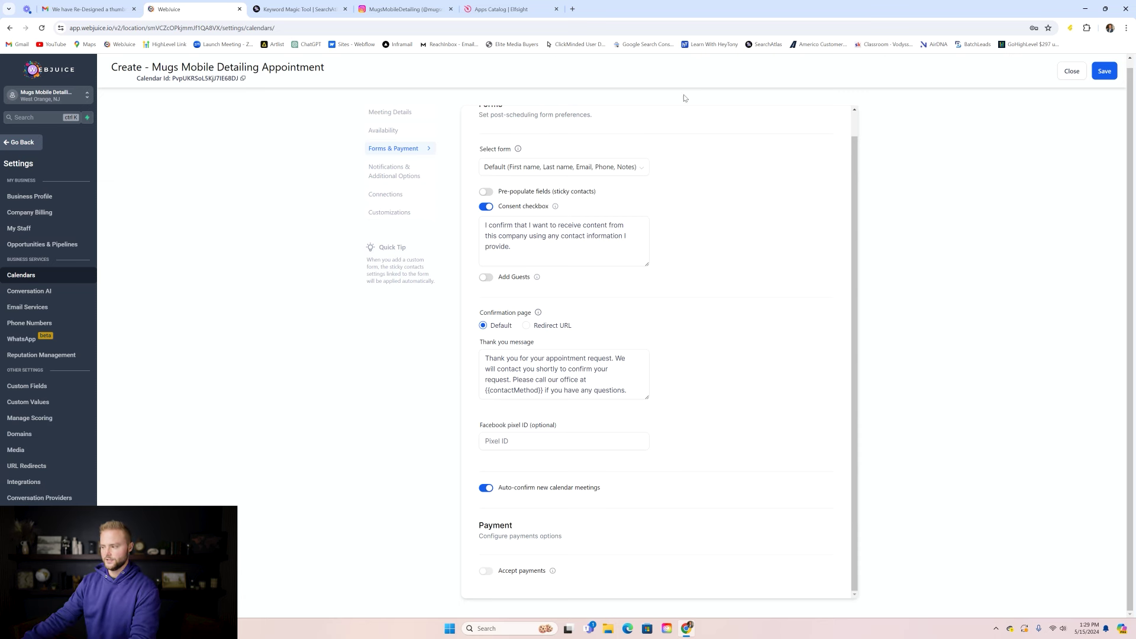
scroll(853, 143, up, 1)
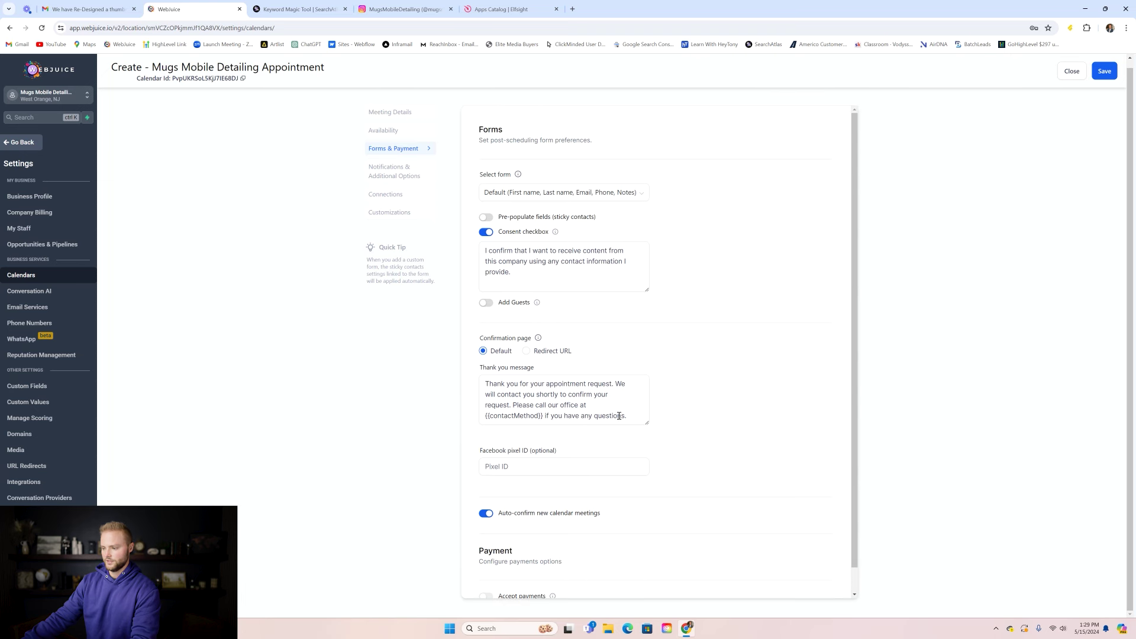
scroll(568, 449, down, 1)
click(1106, 72)
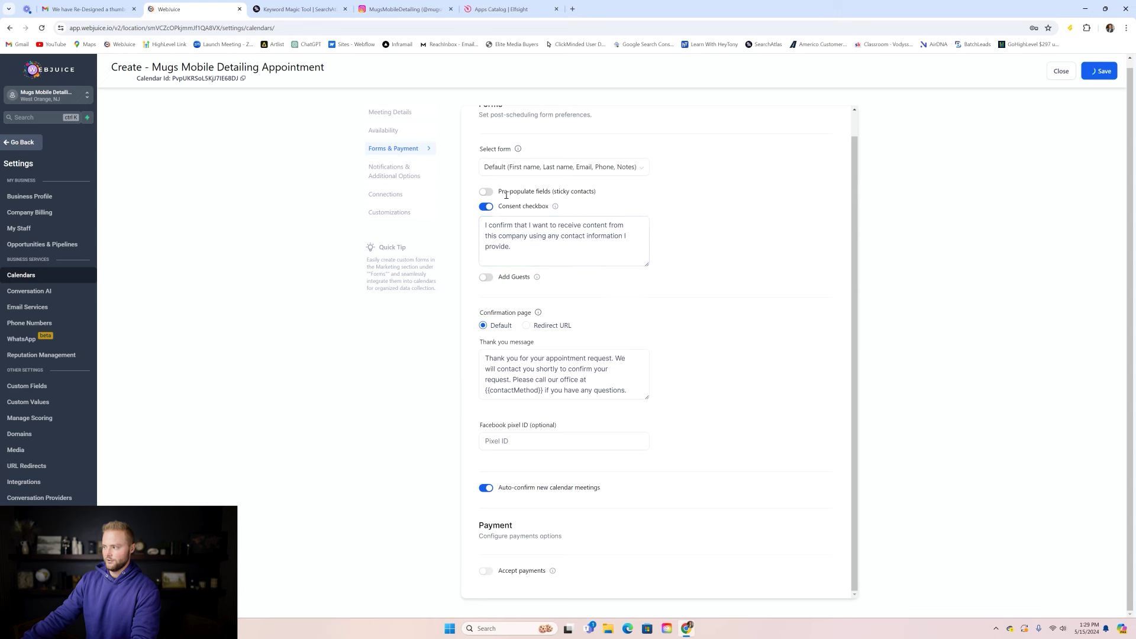
click(20, 142)
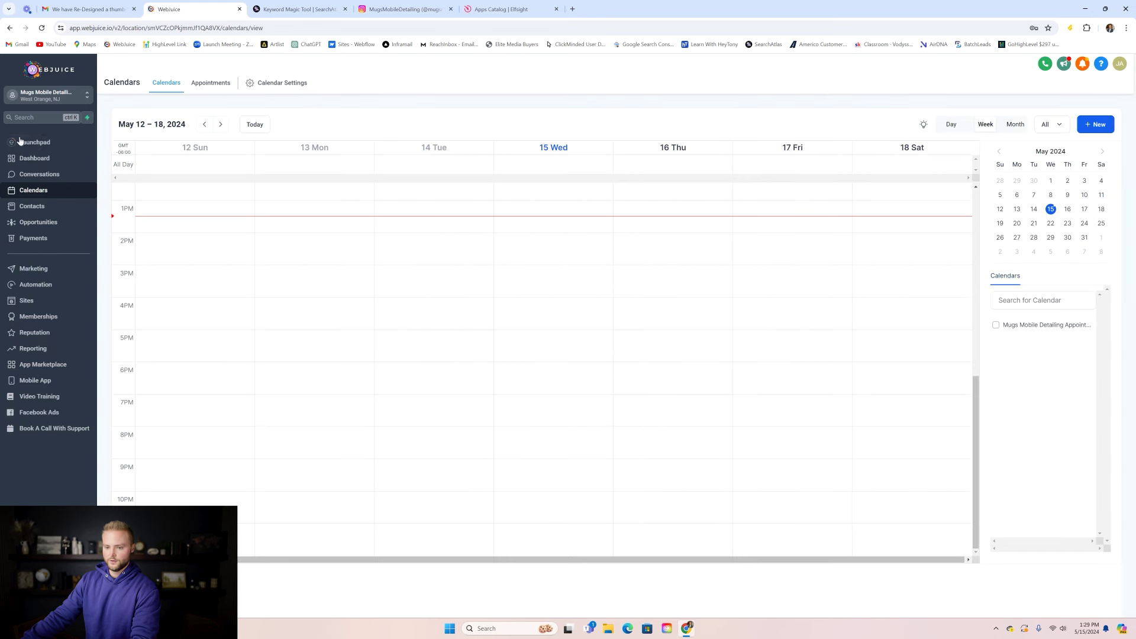
- Review Payments integrations, then edit the Car Detailing Home page and select the hero's right column
click(35, 238)
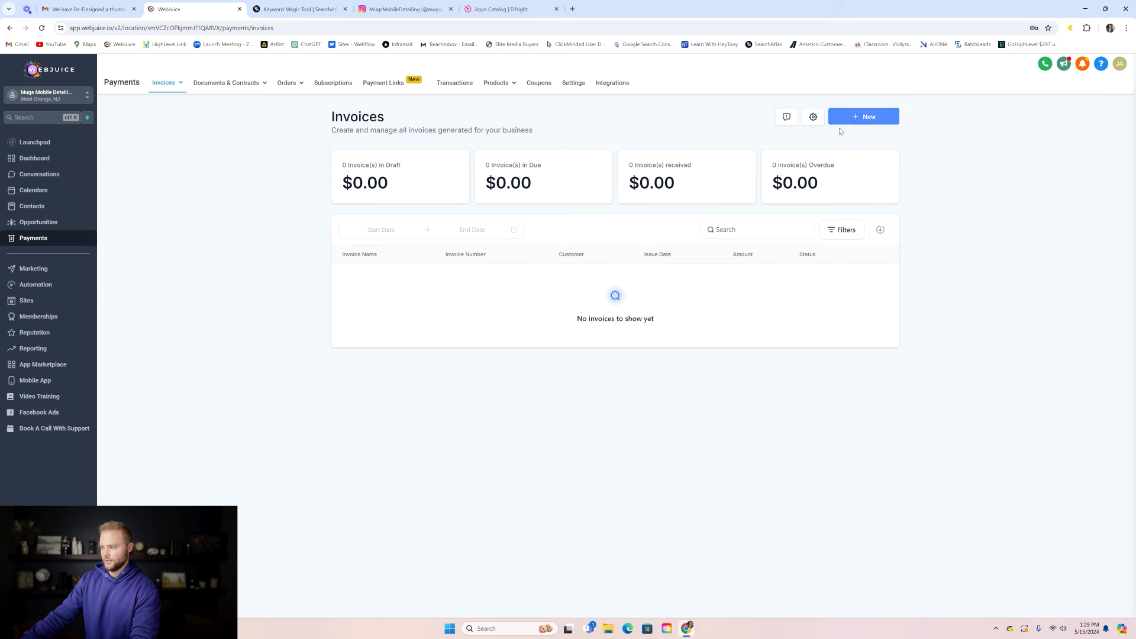
click(612, 83)
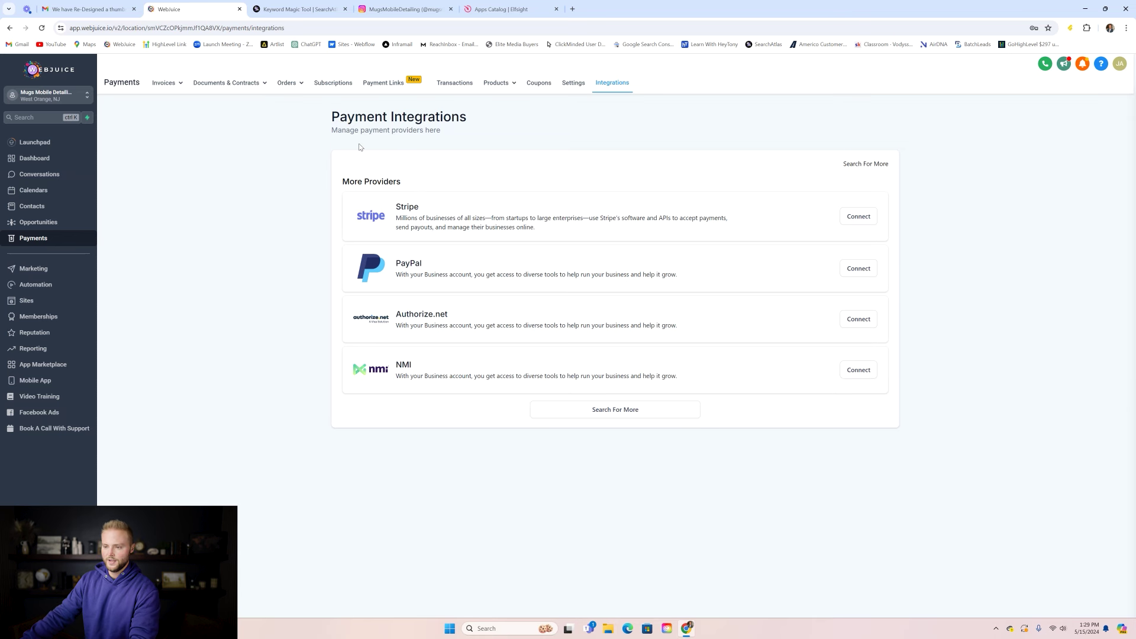
click(40, 305)
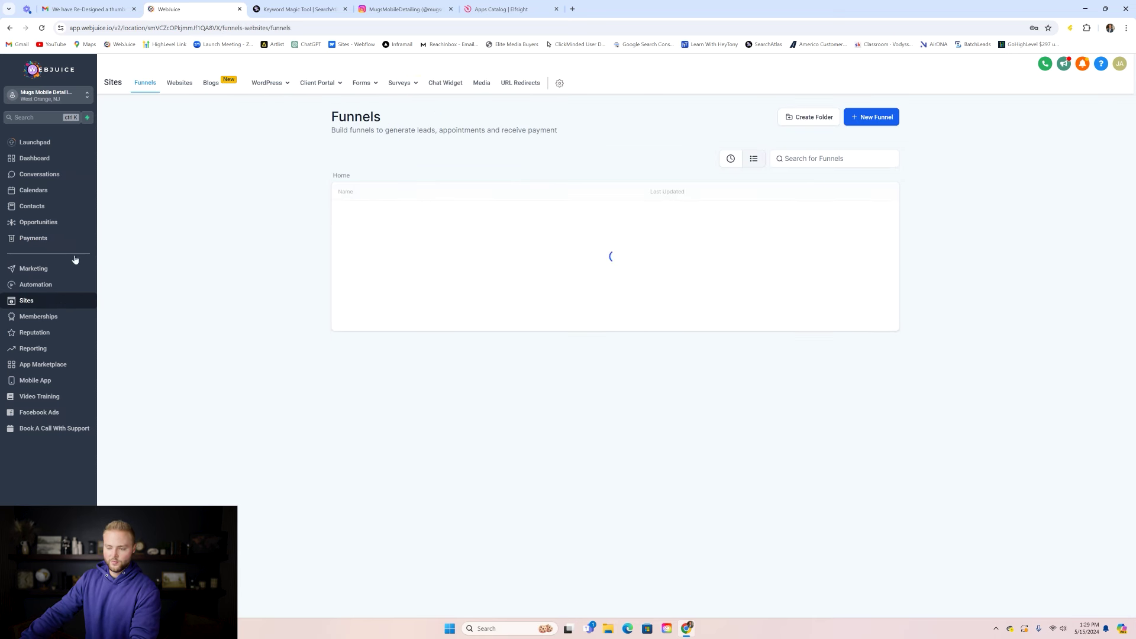
click(178, 83)
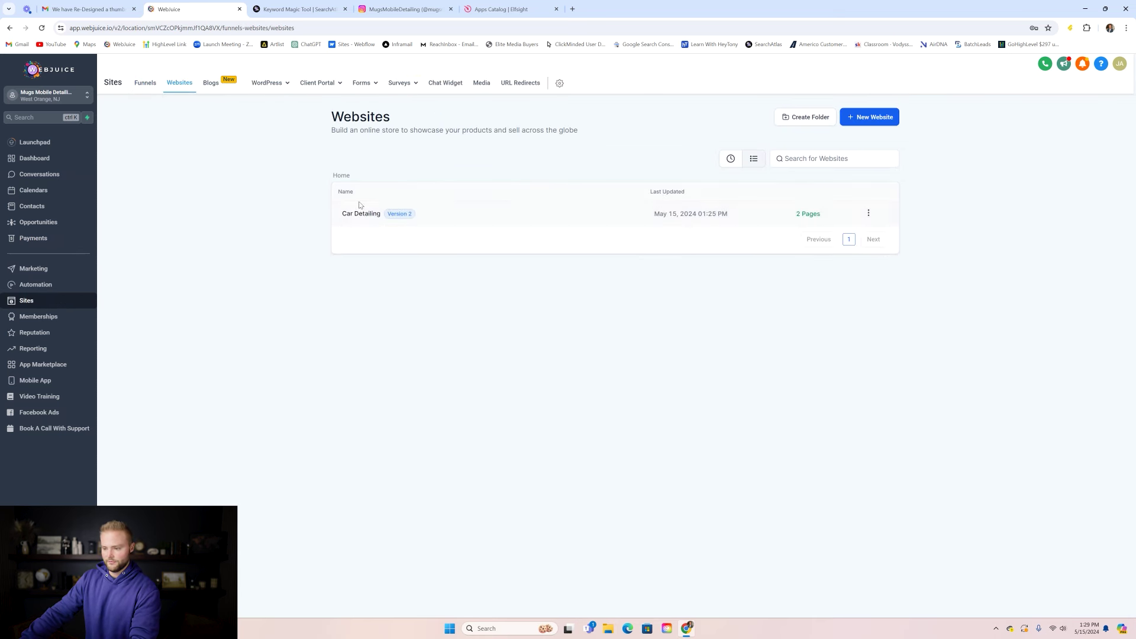
click(357, 213)
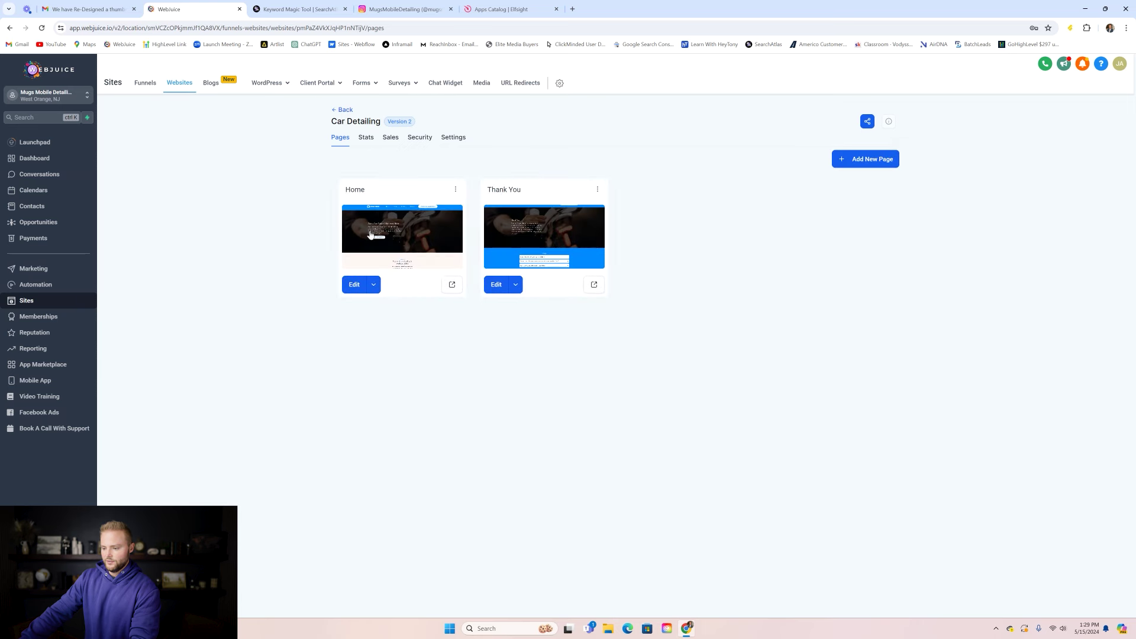
click(375, 239)
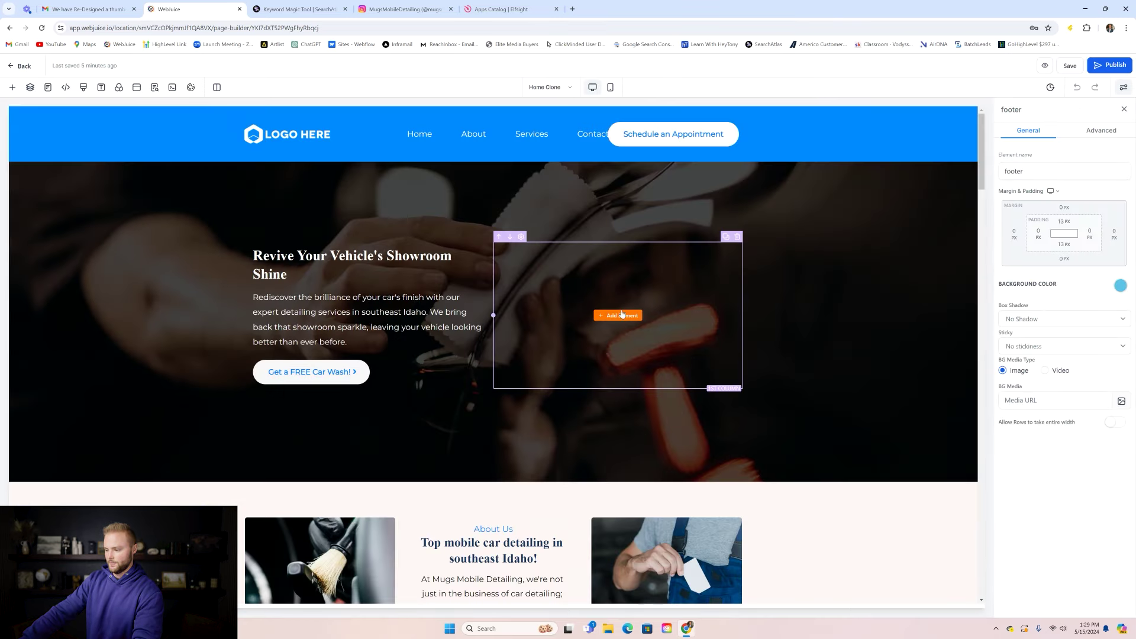
click(615, 318)
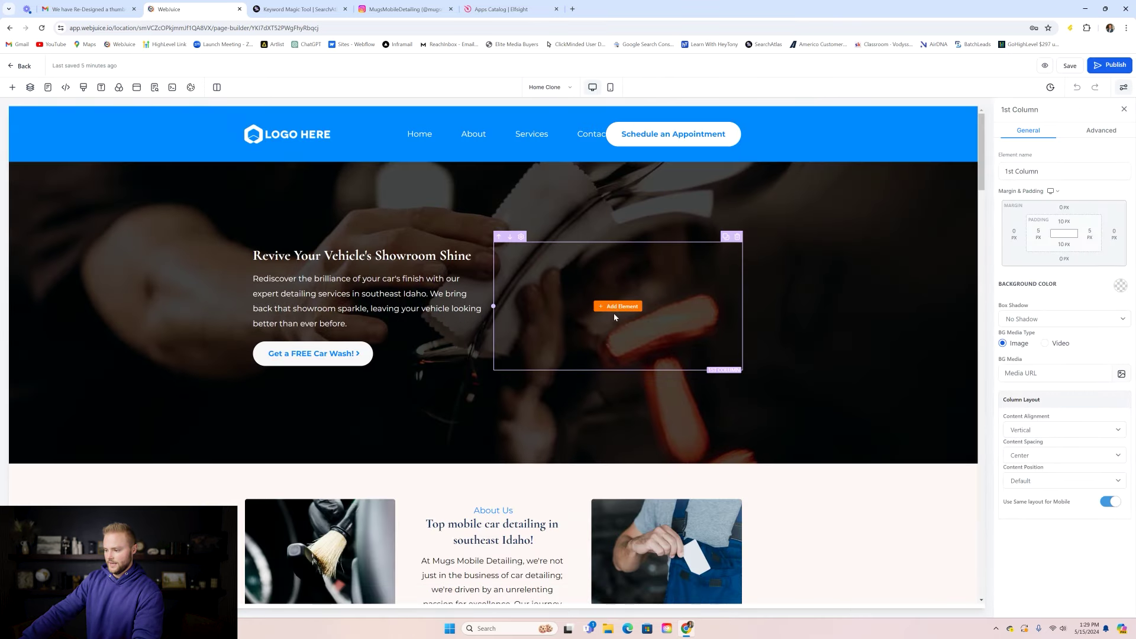
- Embed the Mugs Mobile Detailing Appointment calendar in the hero's right column and save the page
click(620, 306)
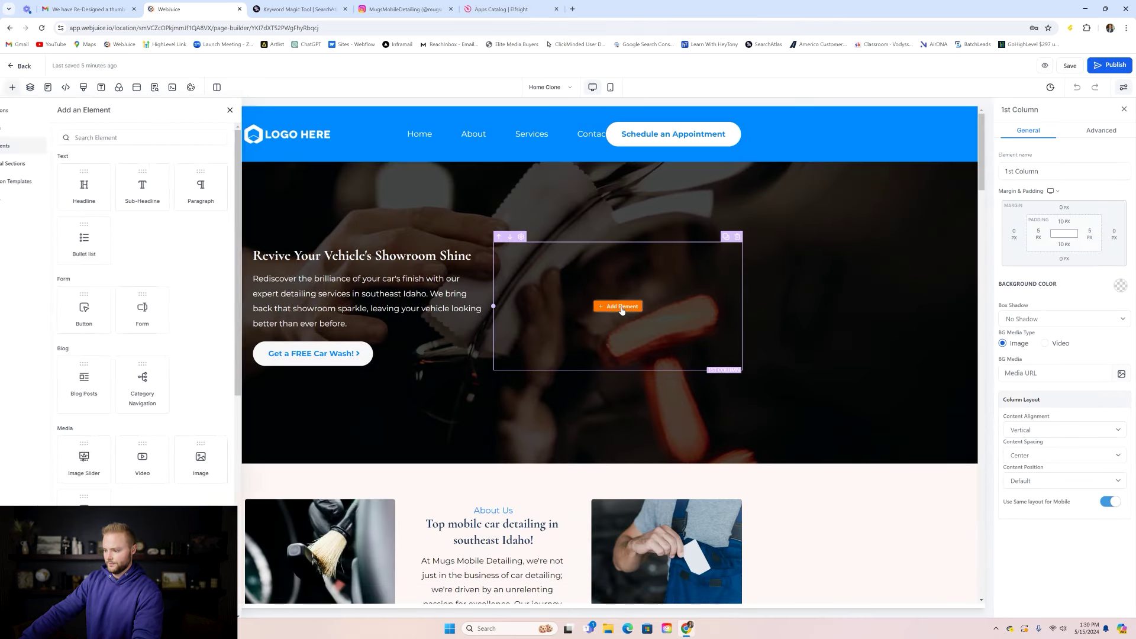
scroll(249, 296, down, 3)
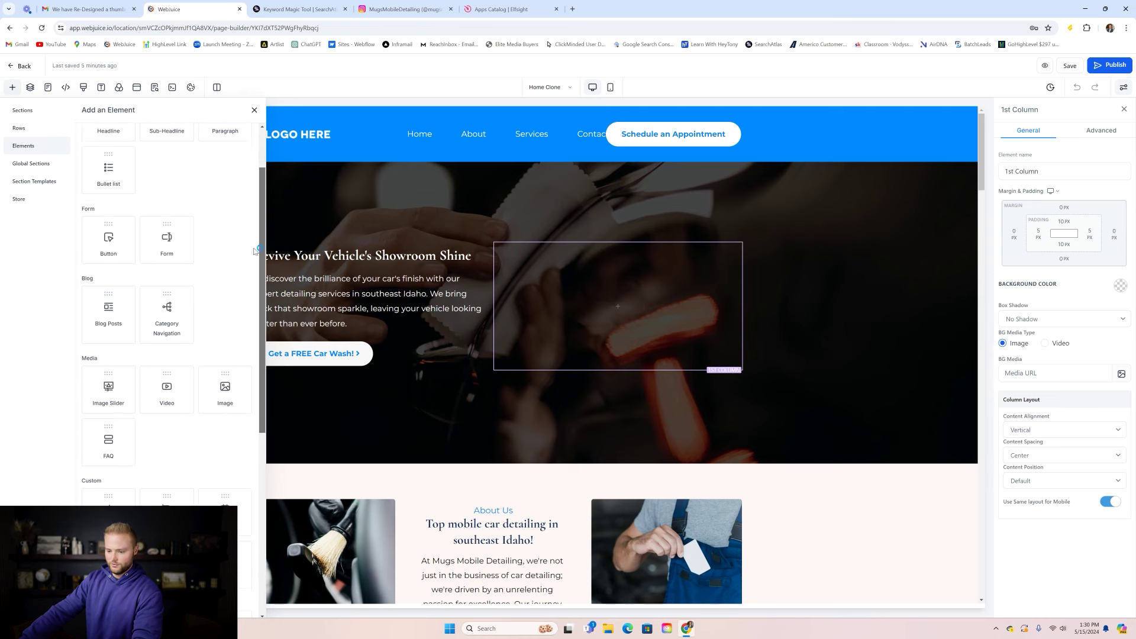
scroll(249, 297, down, 2)
click(228, 349)
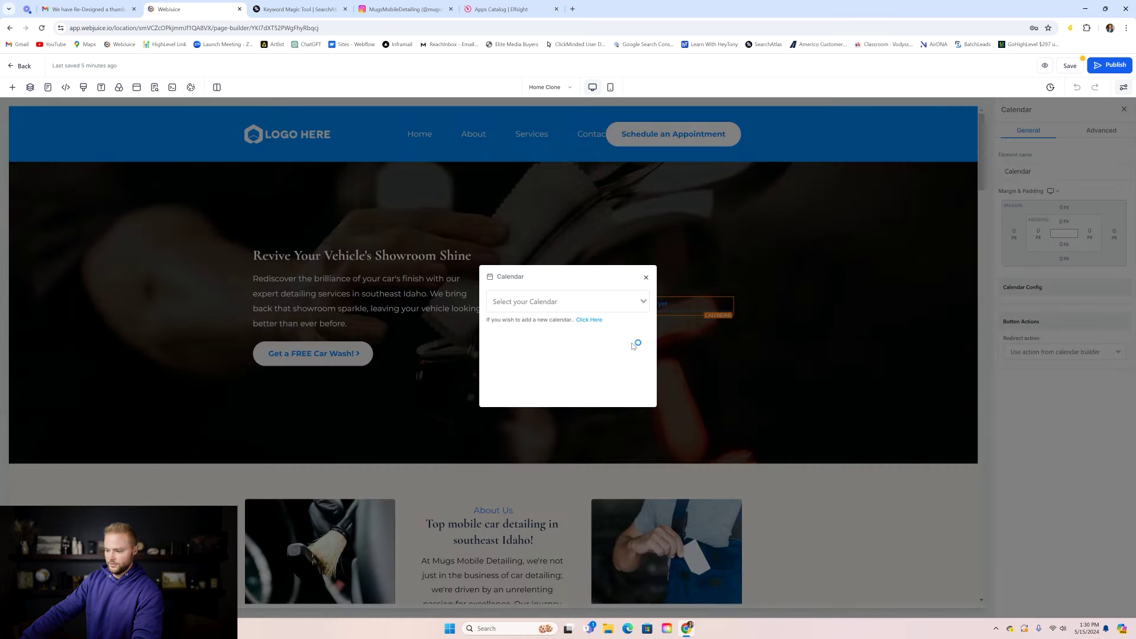
click(590, 300)
click(566, 320)
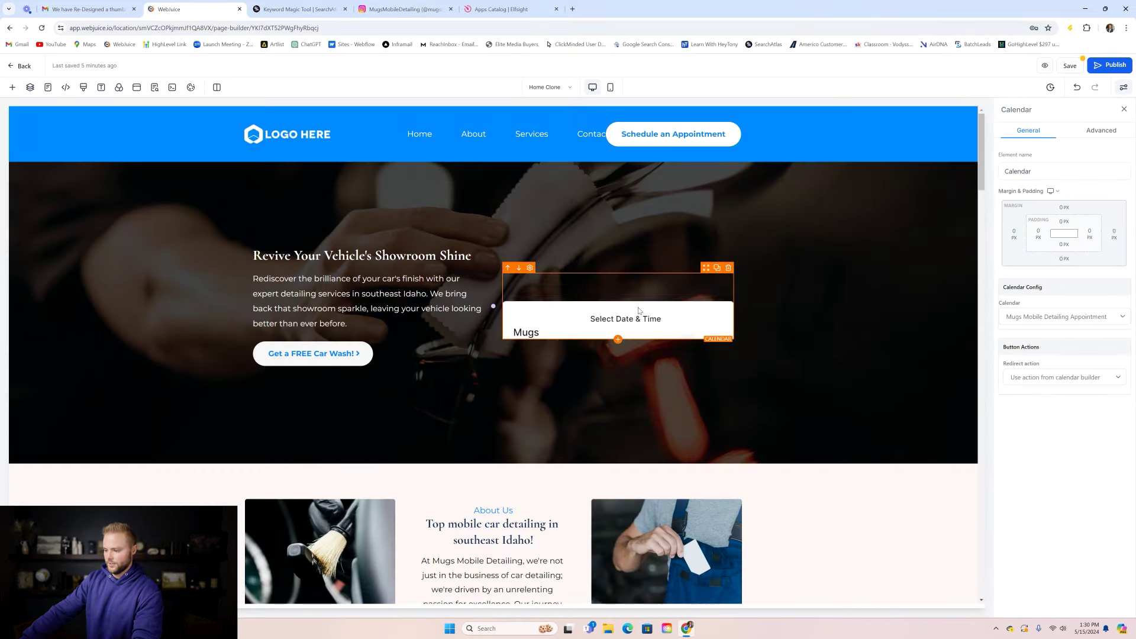
scroll(806, 321, down, 2)
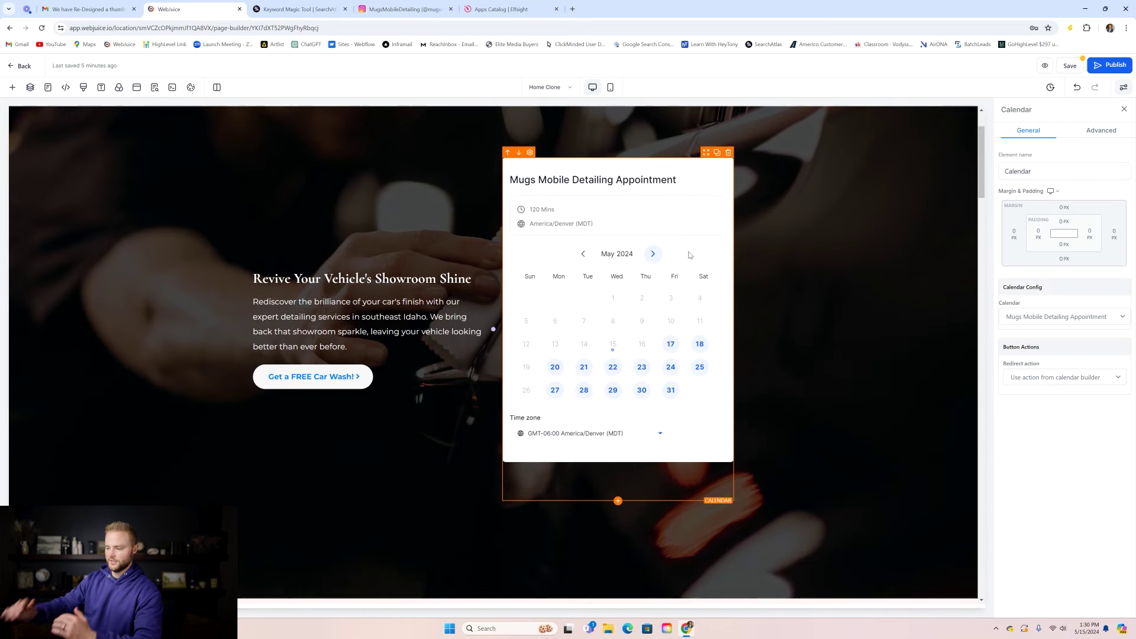
click(1070, 65)
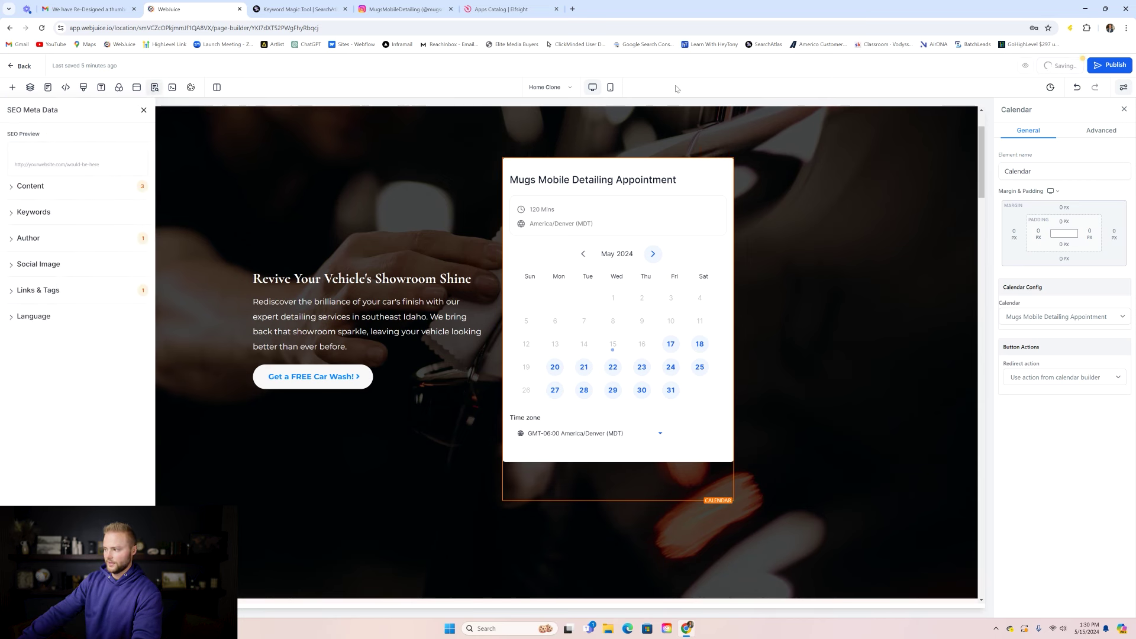
- Open the Mugs Mobile Detailing Appointment calendar for editing from Calendar Settings
click(36, 67)
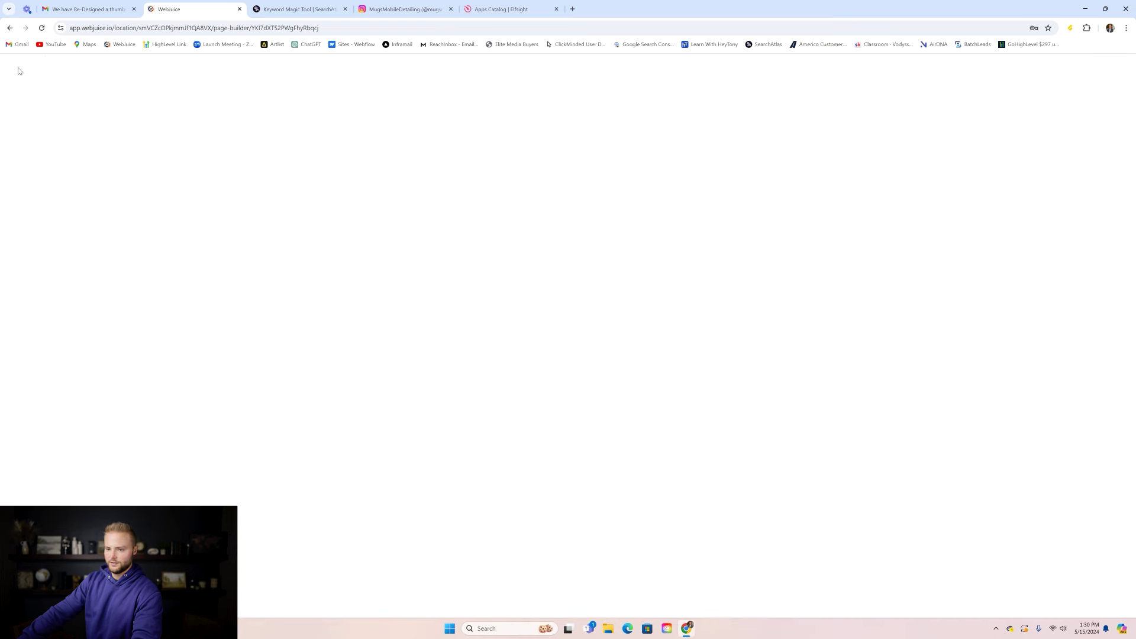
click(39, 192)
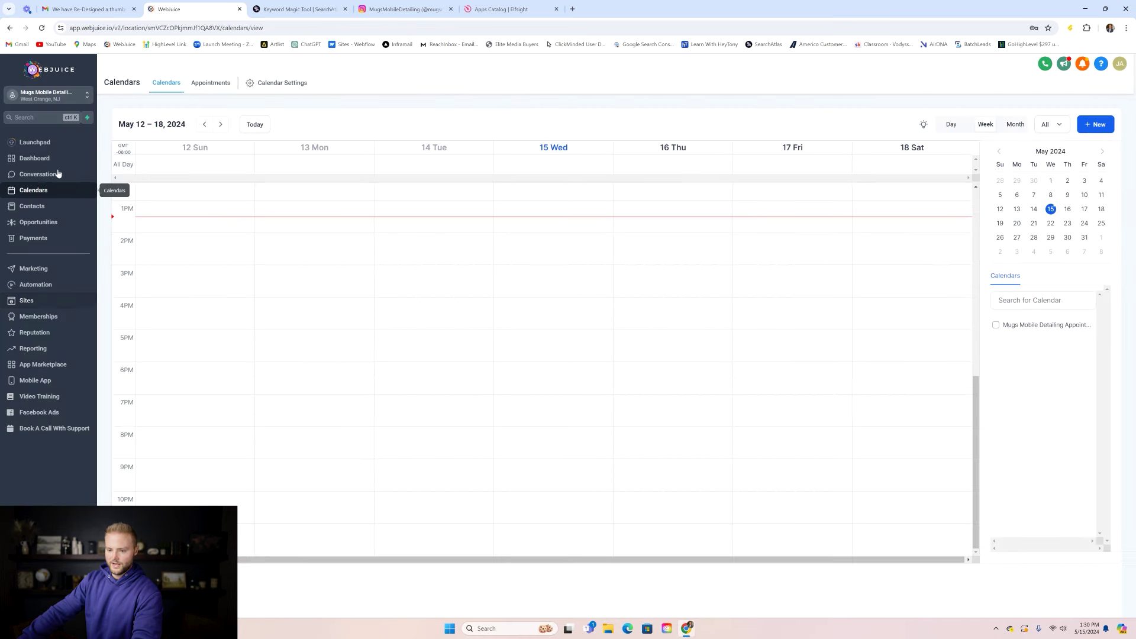
click(279, 83)
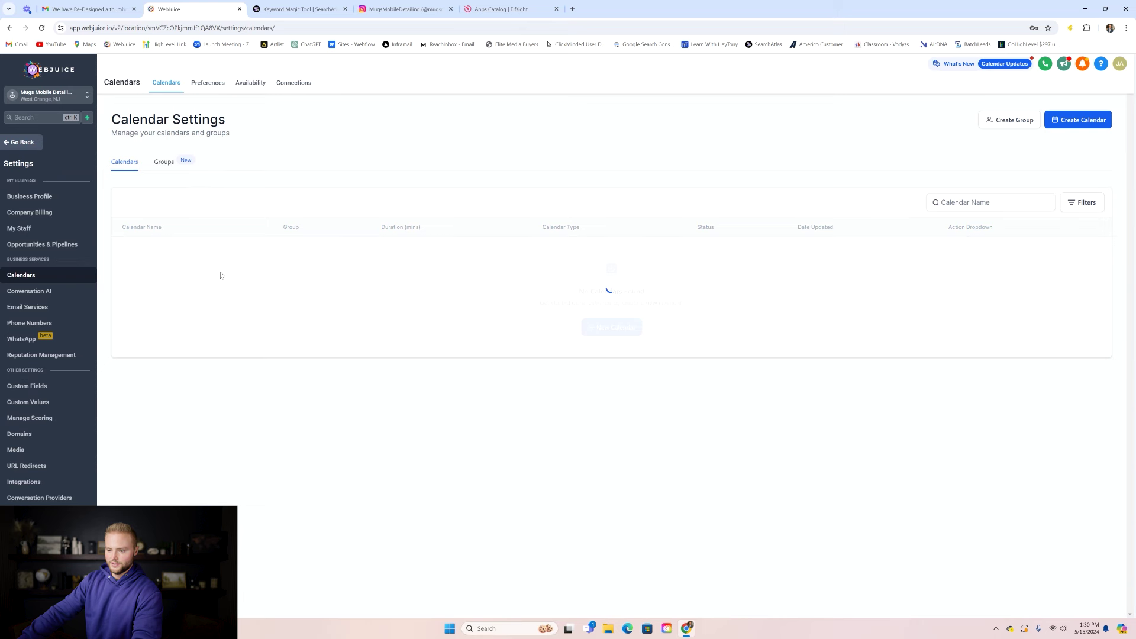
click(985, 252)
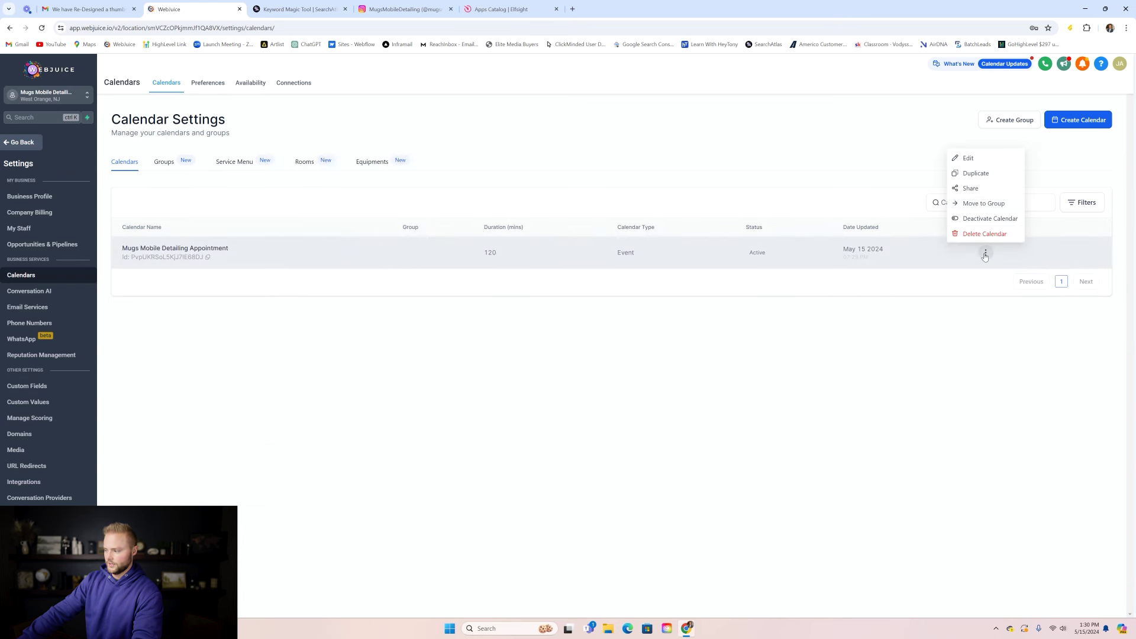
click(972, 158)
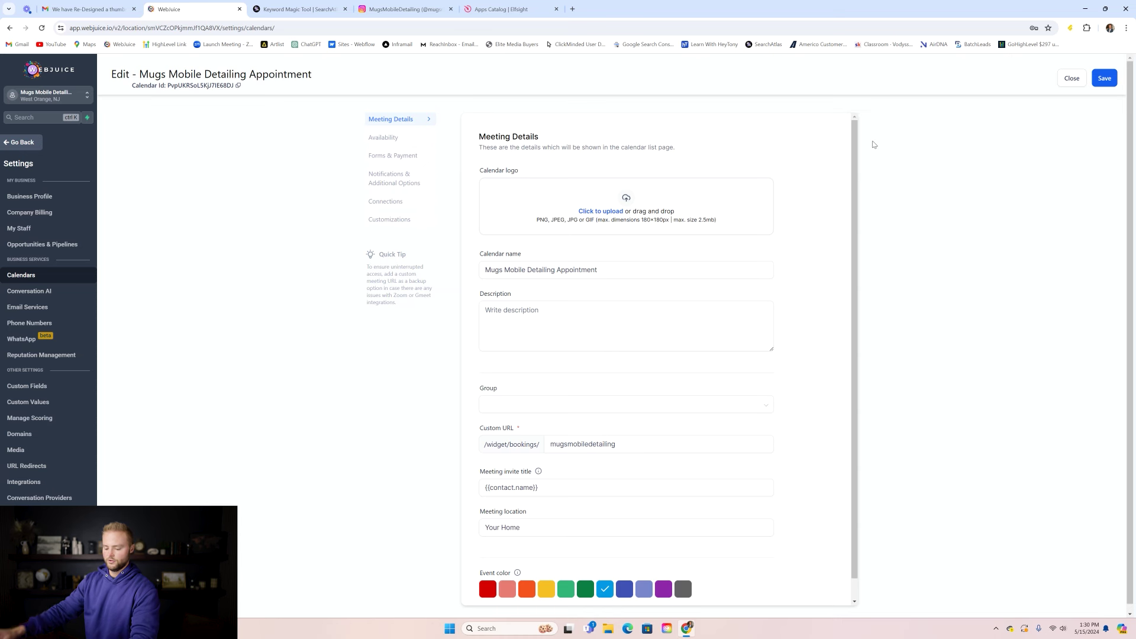
drag(857, 148, 858, 168)
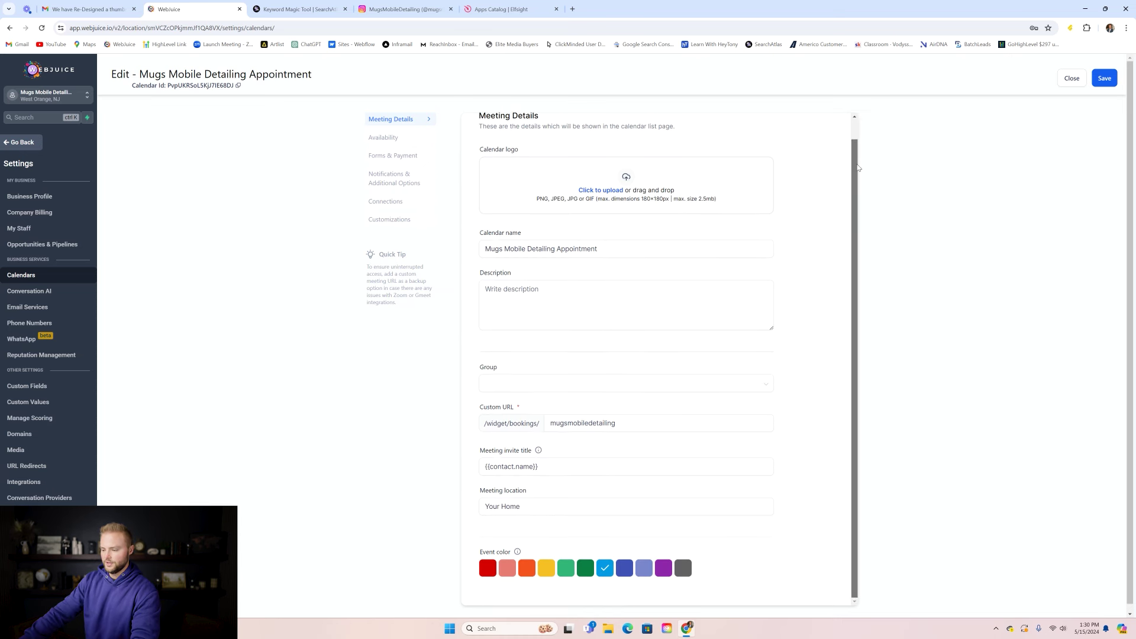
- Switch the calendar widget to the Classic style in Customizations and save
click(395, 222)
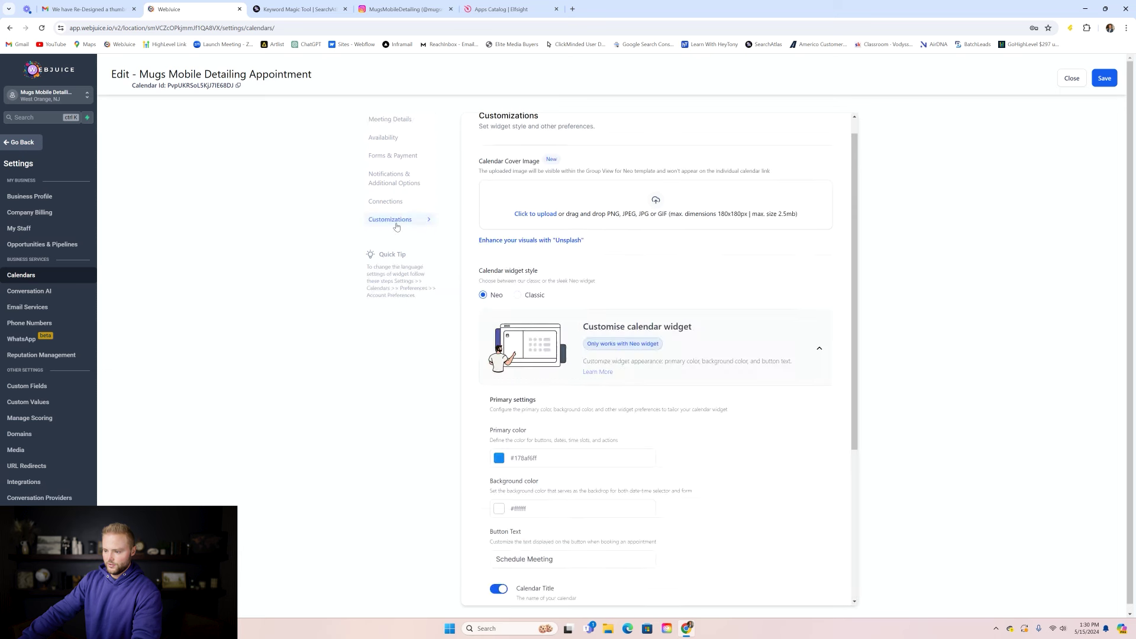
click(517, 295)
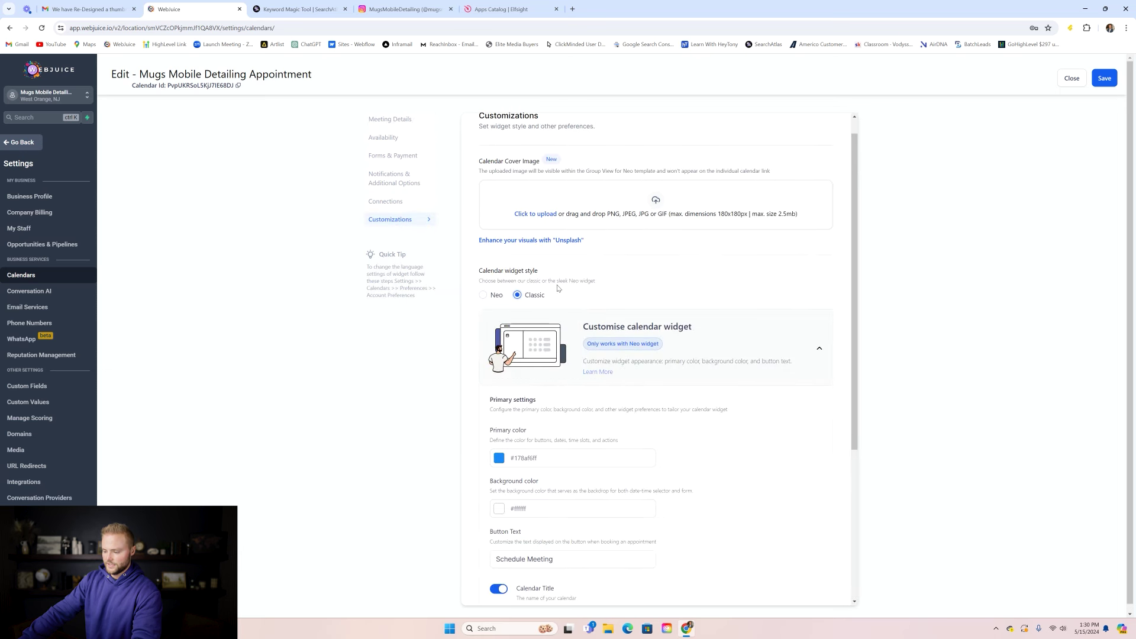
scroll(644, 275, down, 3)
scroll(644, 274, down, 1)
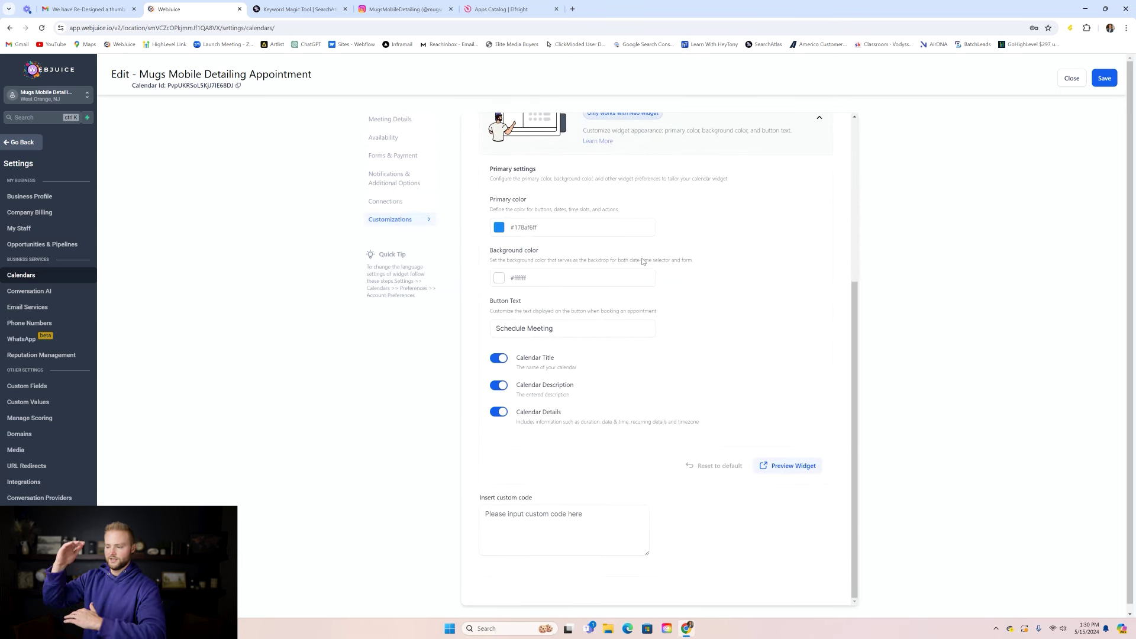
scroll(639, 244, up, 4)
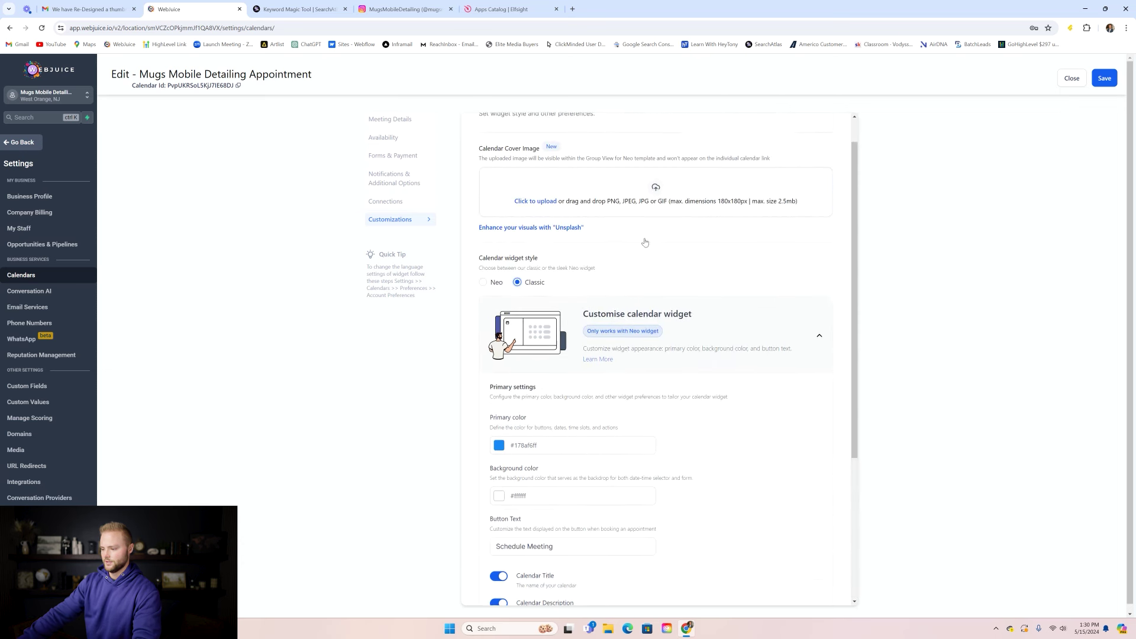
click(1104, 78)
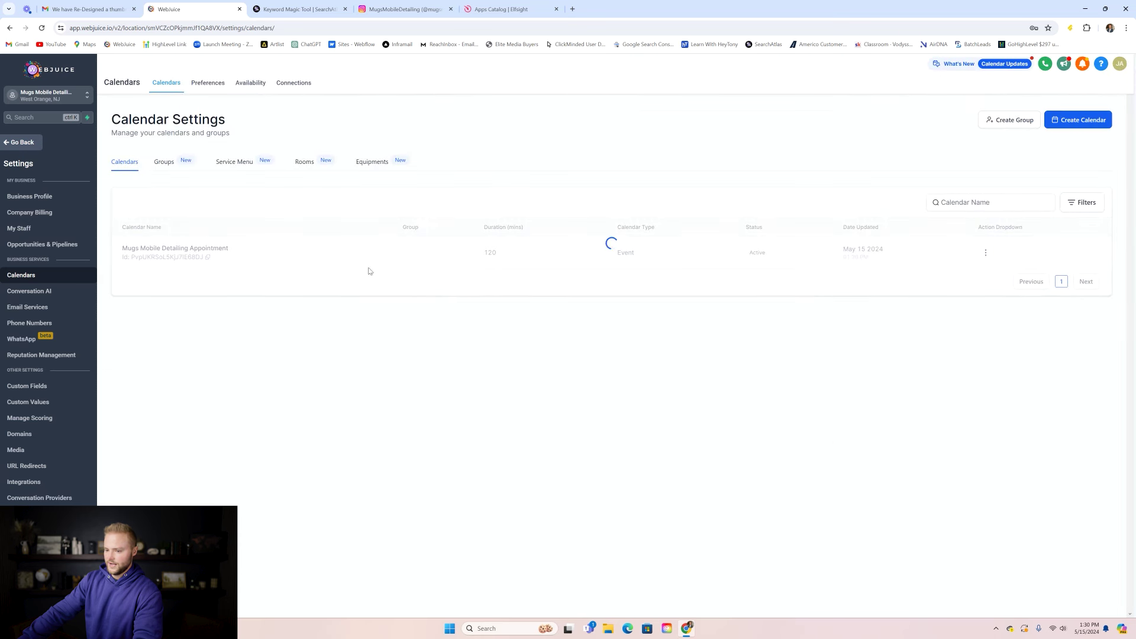
- Open the Car Detailing website's Home page in the page editor
click(17, 142)
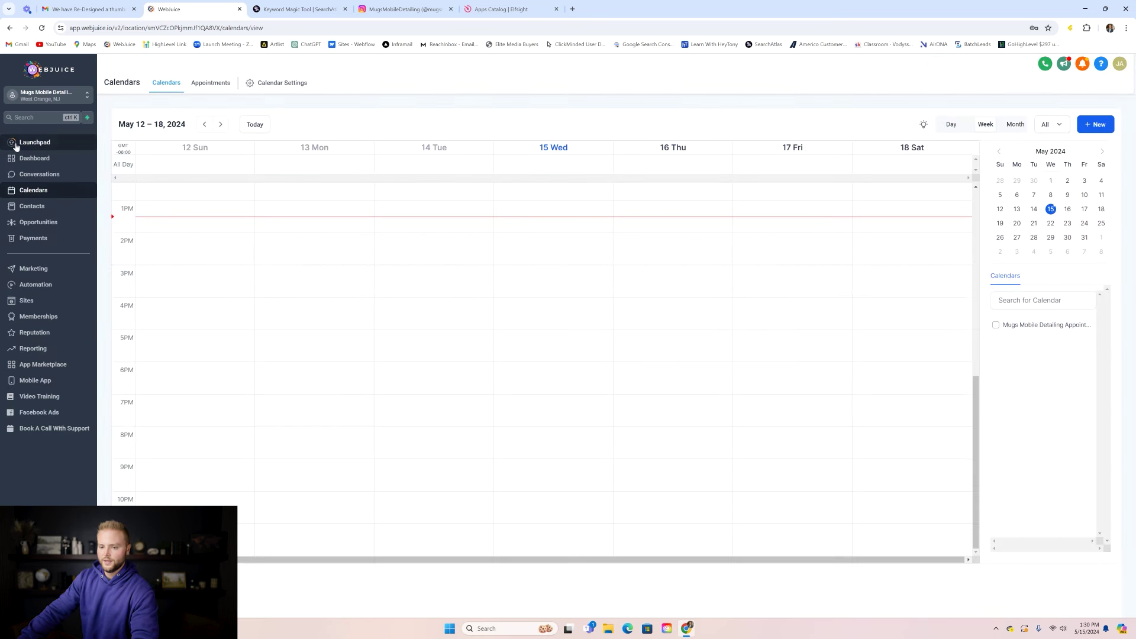
click(63, 301)
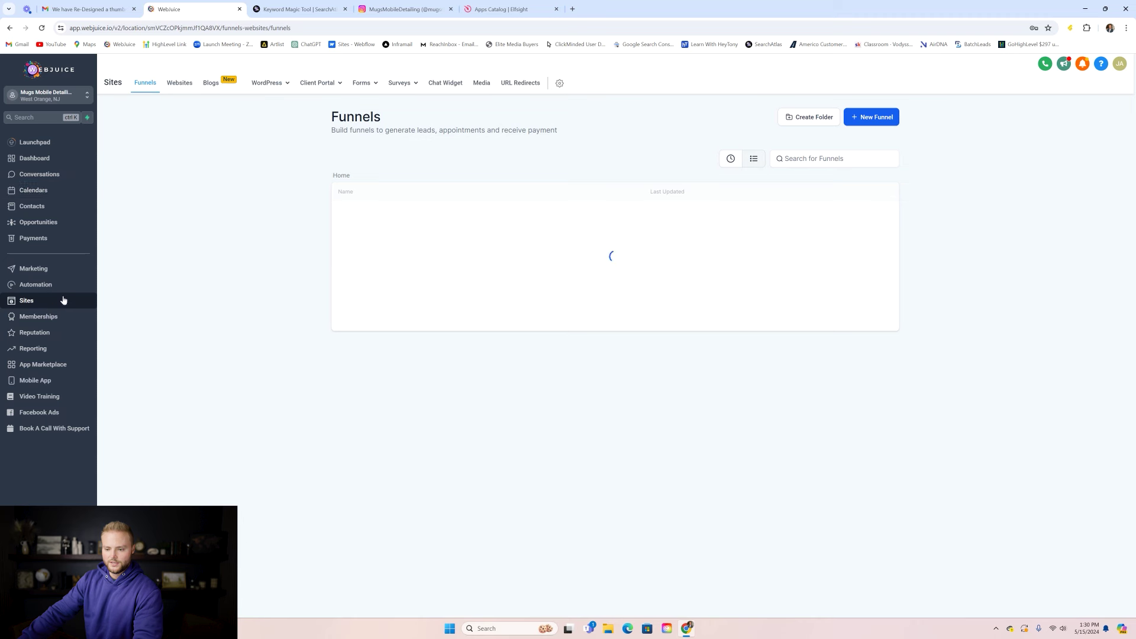
click(189, 87)
click(375, 214)
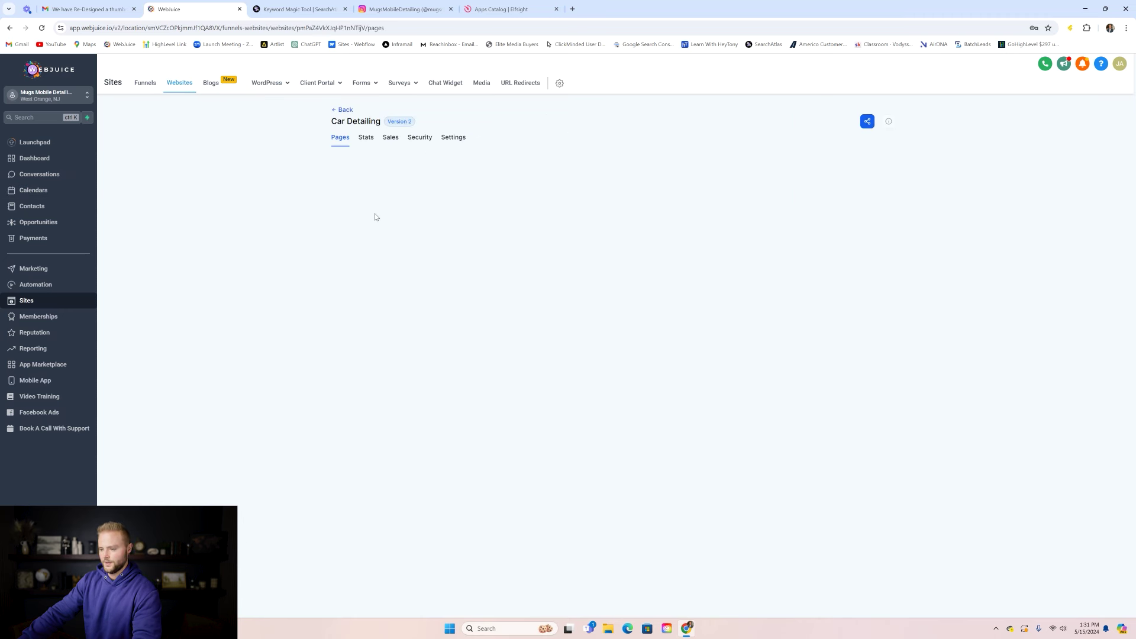
click(401, 217)
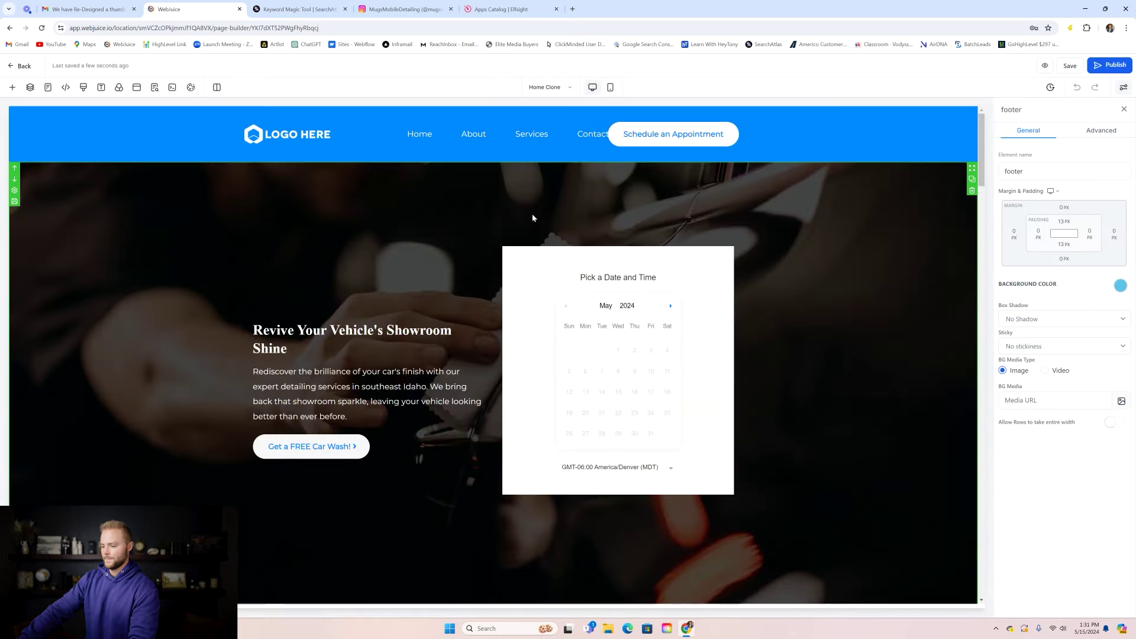
- Select the hero booking calendar and preview the Home page in a new tab
scroll(570, 218, down, 2)
click(639, 269)
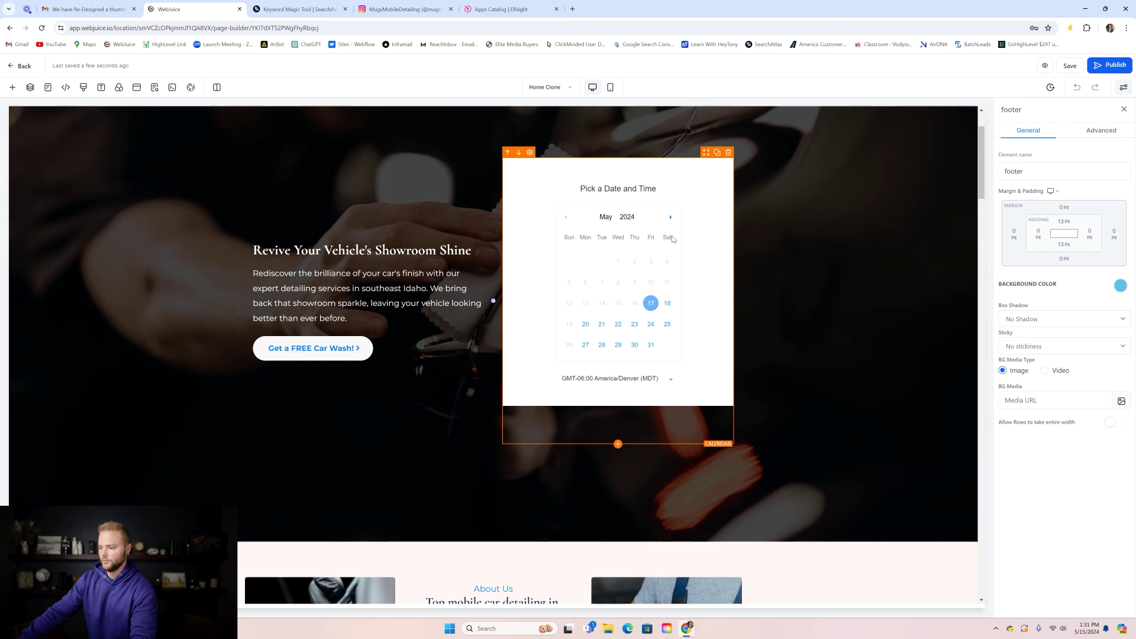
click(1045, 65)
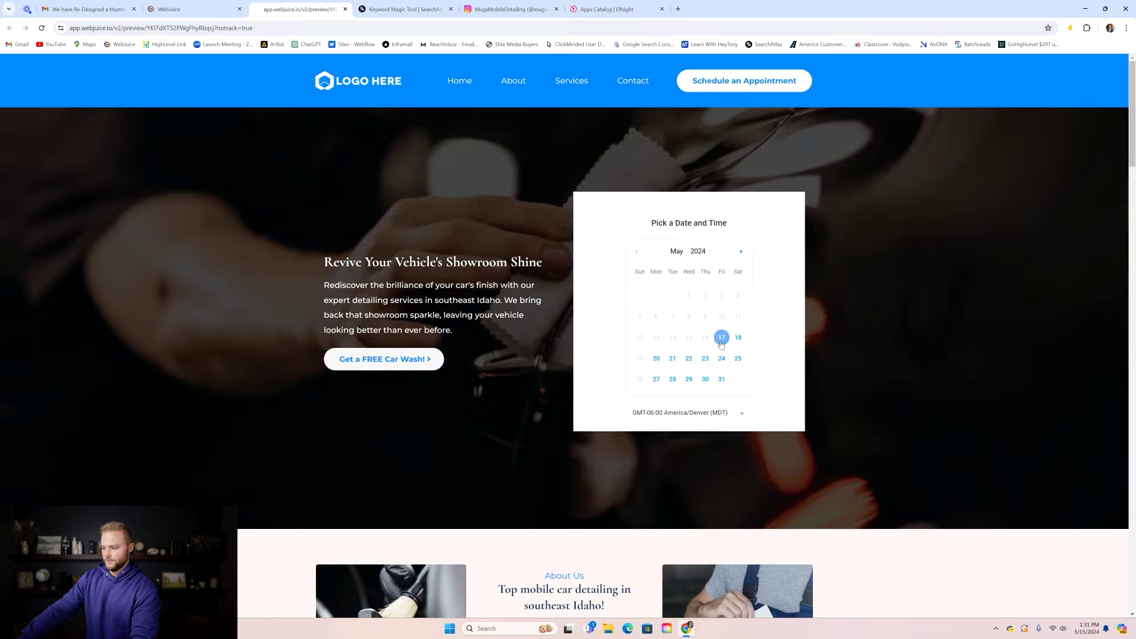
- Book Friday May 17 at 08:00 AM in the preview, then return to the builder
click(722, 338)
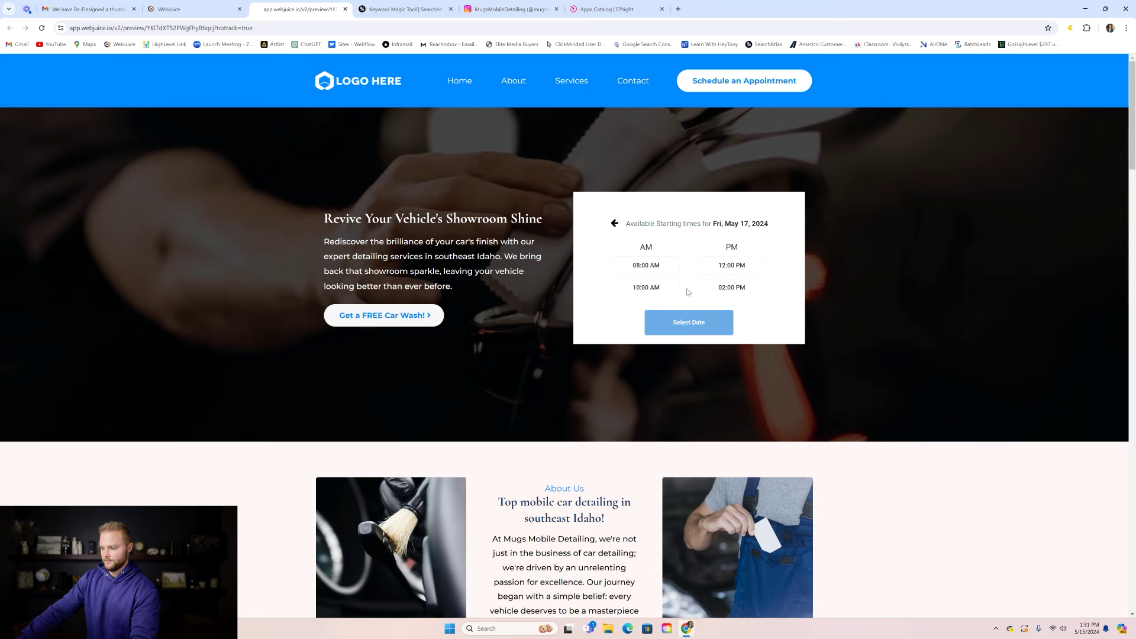
click(665, 272)
click(691, 316)
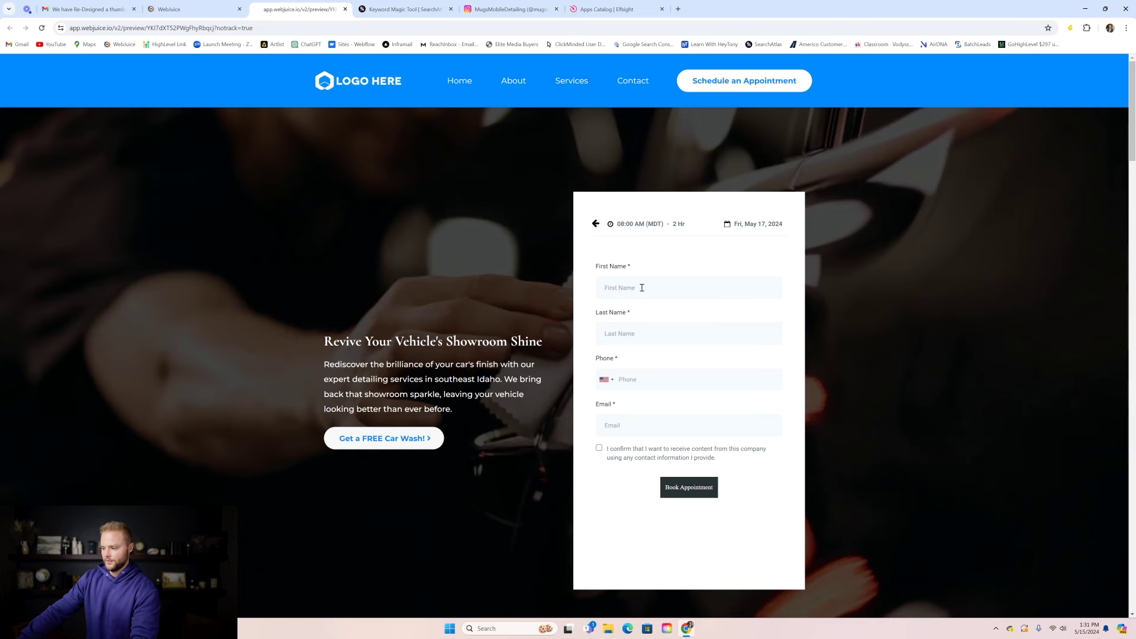
scroll(653, 379, down, 1)
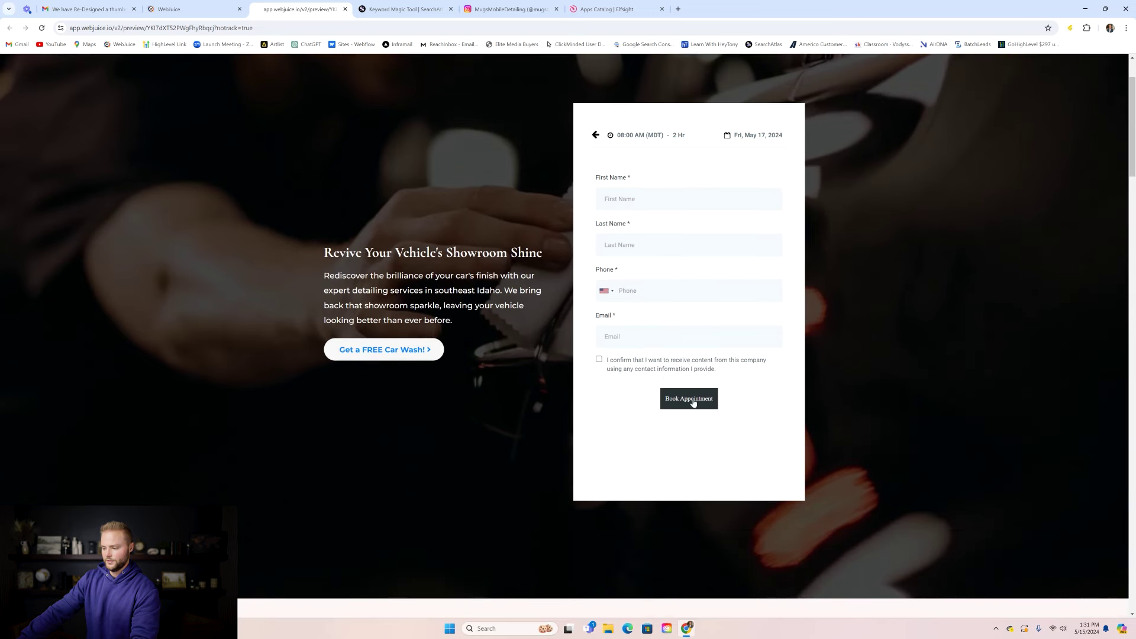
scroll(722, 356, up, 2)
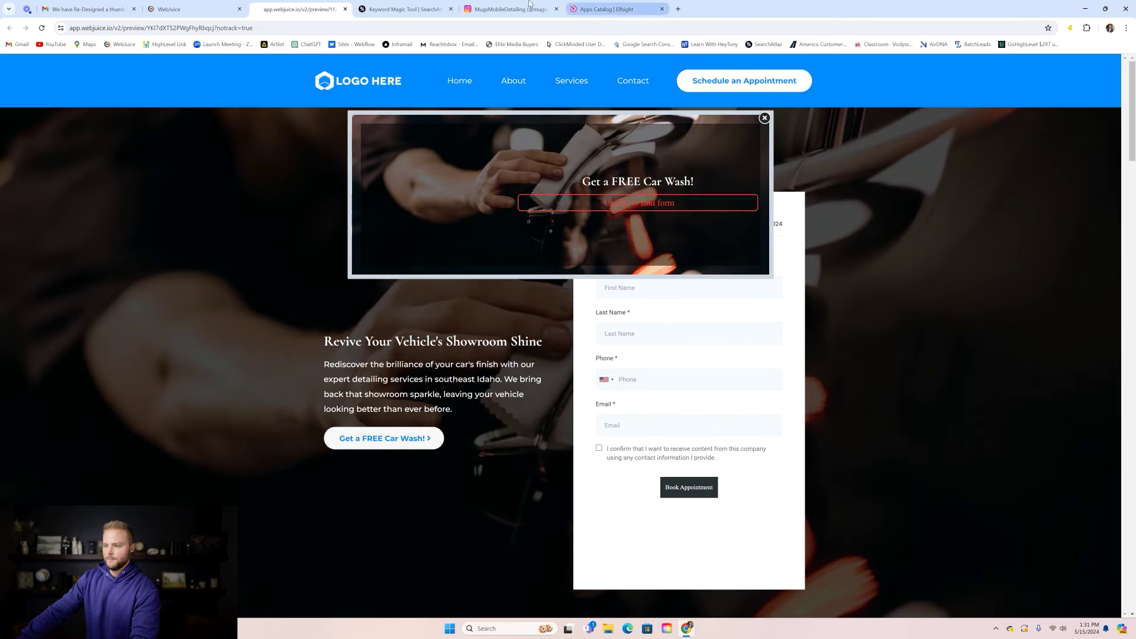
click(171, 9)
scroll(474, 204, up, 1)
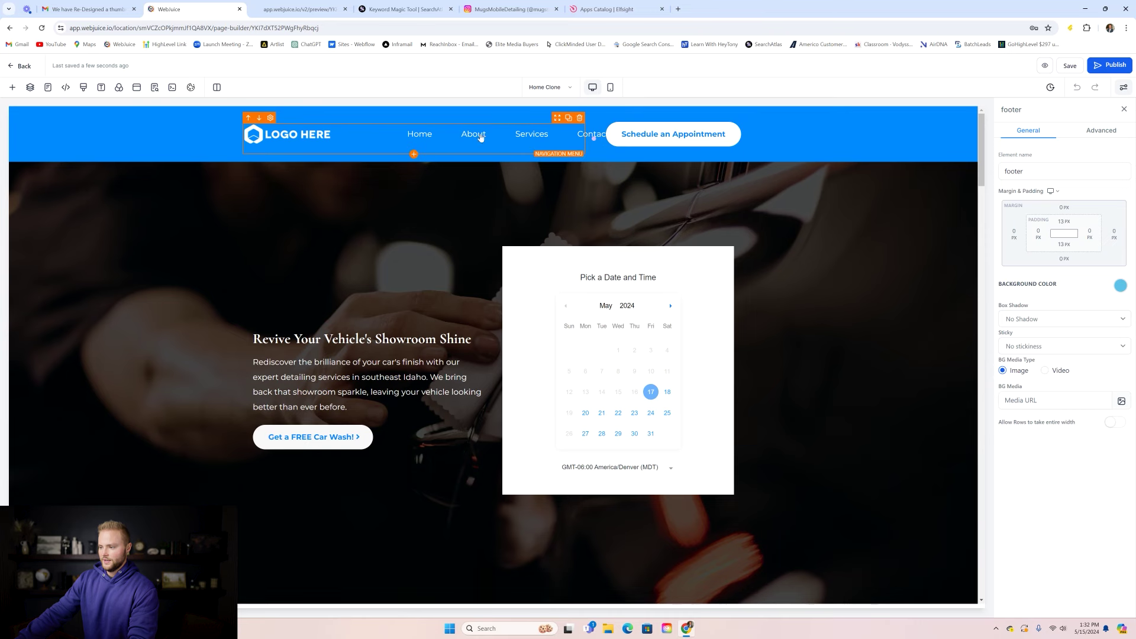
- Delete the header's logo and navigation menu and make the header background orange
click(580, 119)
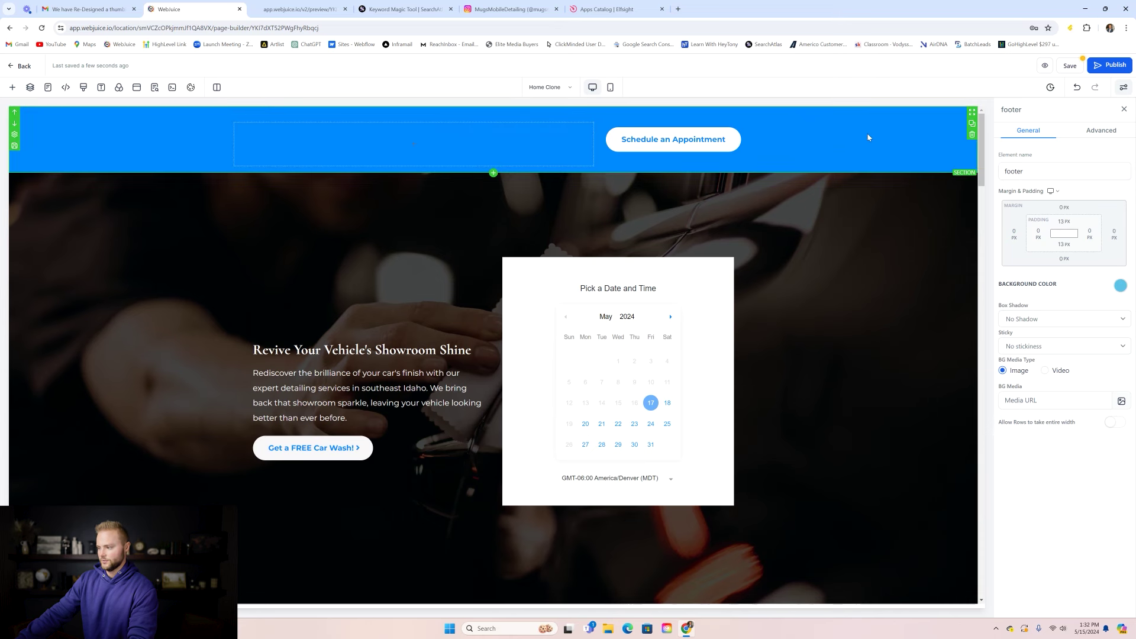
click(840, 147)
click(1118, 286)
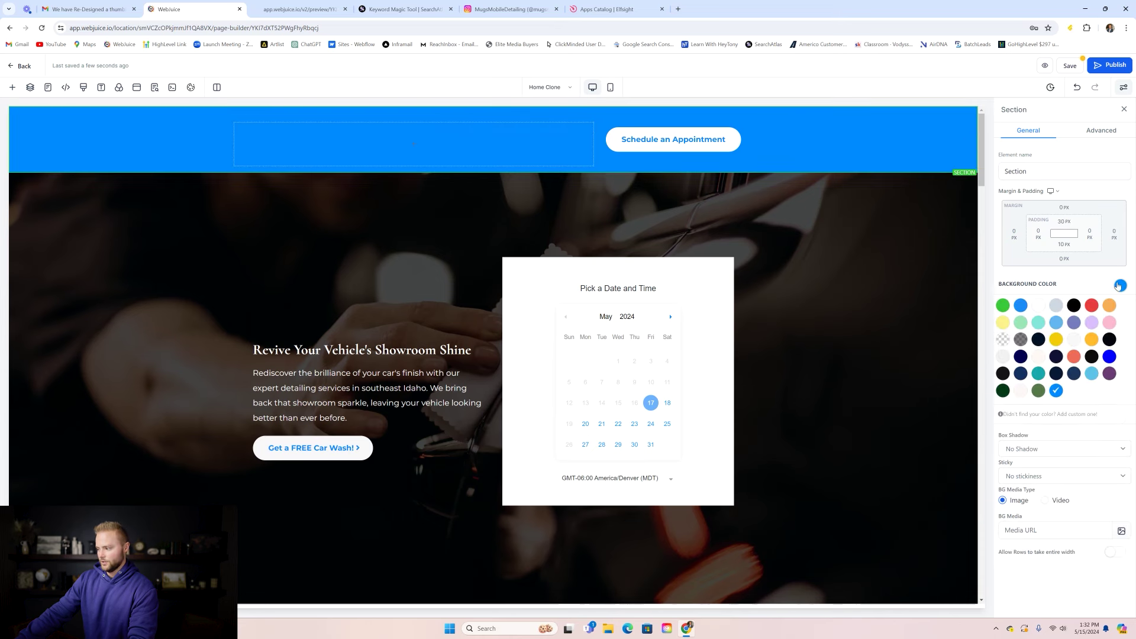
click(1091, 339)
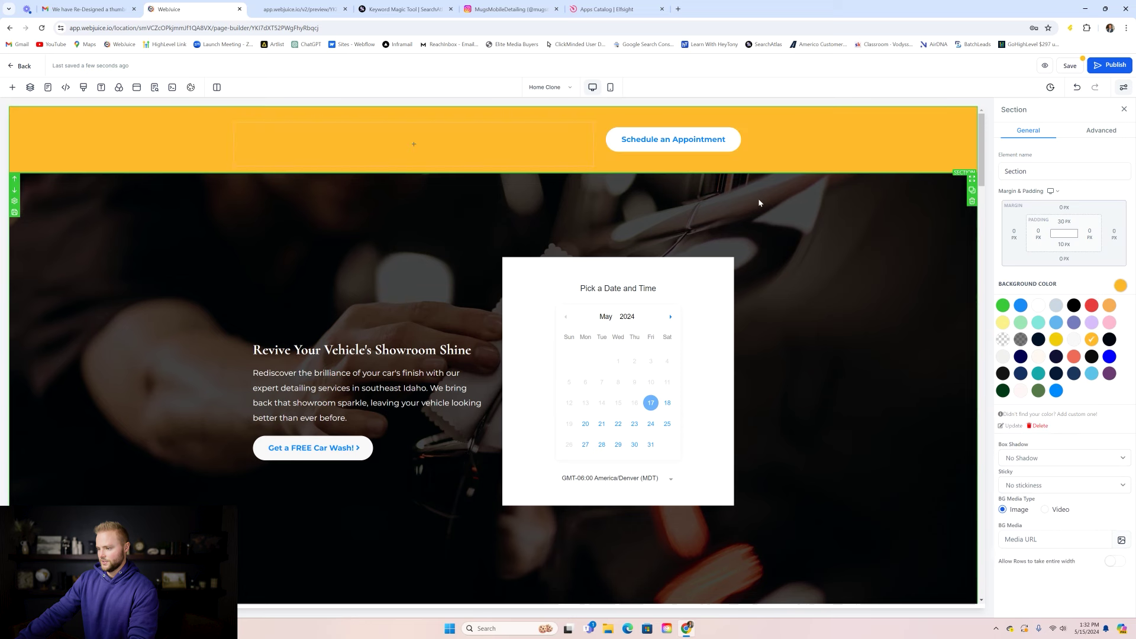
- Delete the Schedule an Appointment button from the header
click(726, 229)
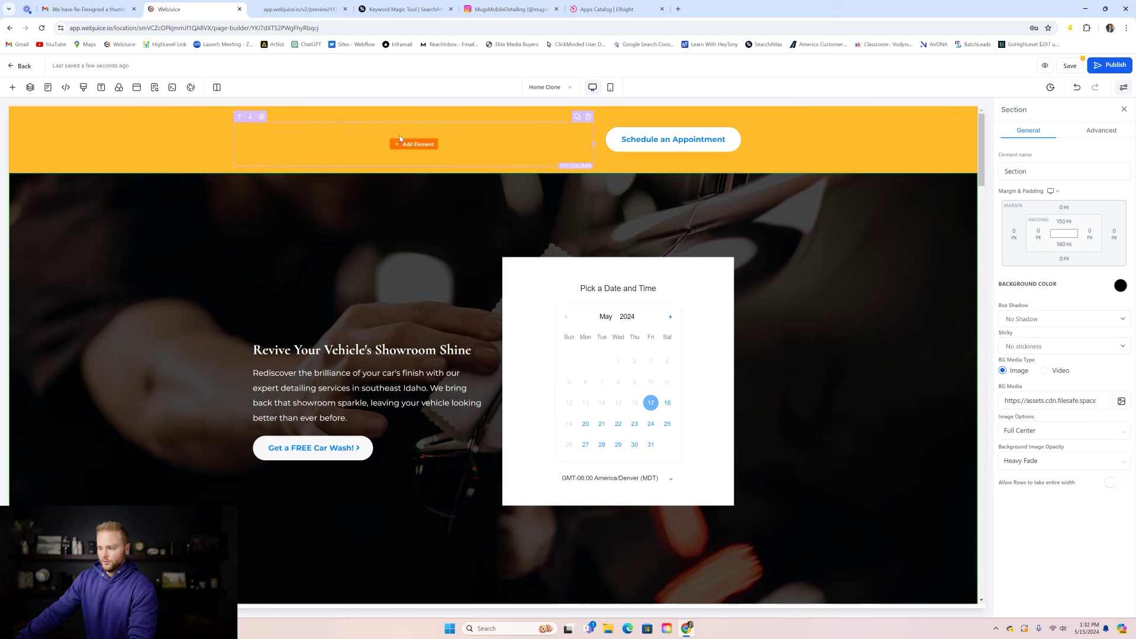
click(677, 141)
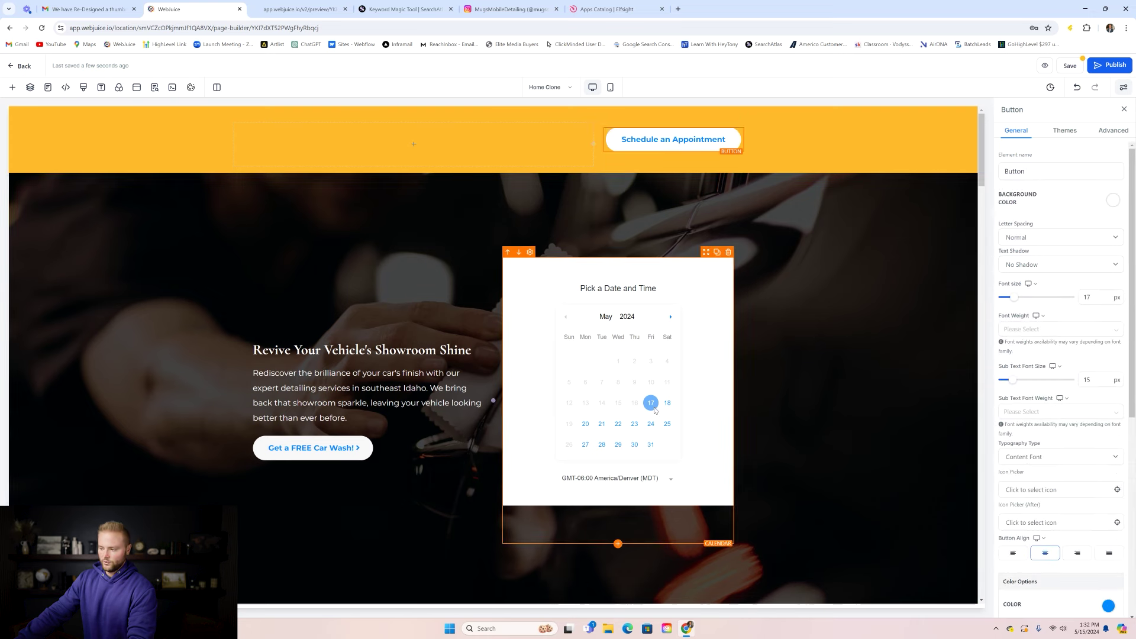
scroll(676, 261, down, 1)
scroll(676, 265, up, 1)
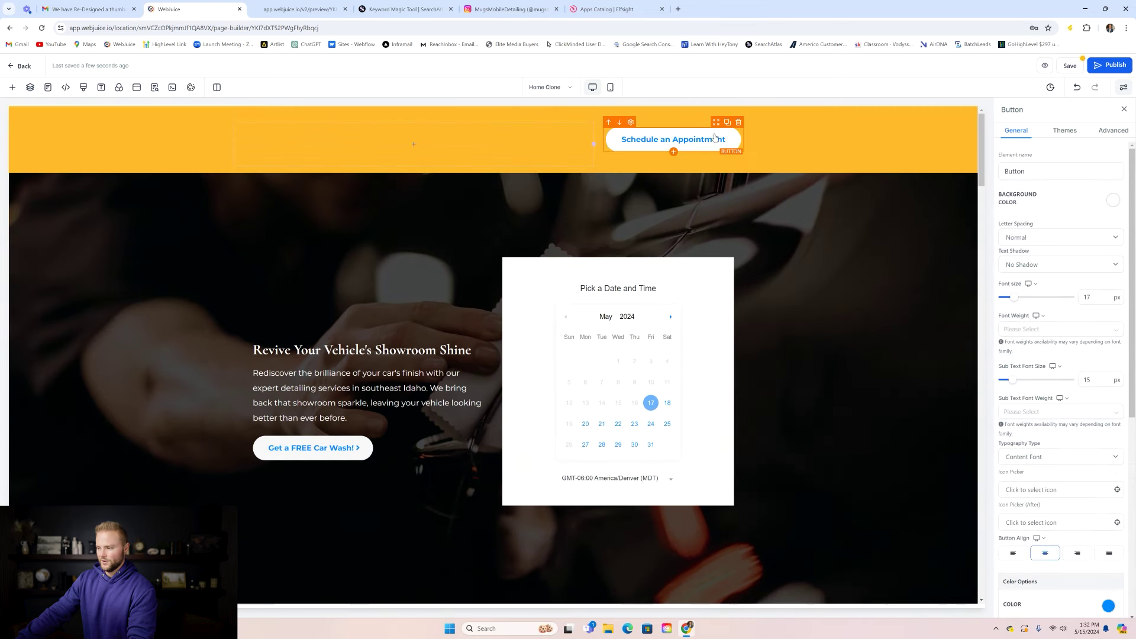
click(741, 126)
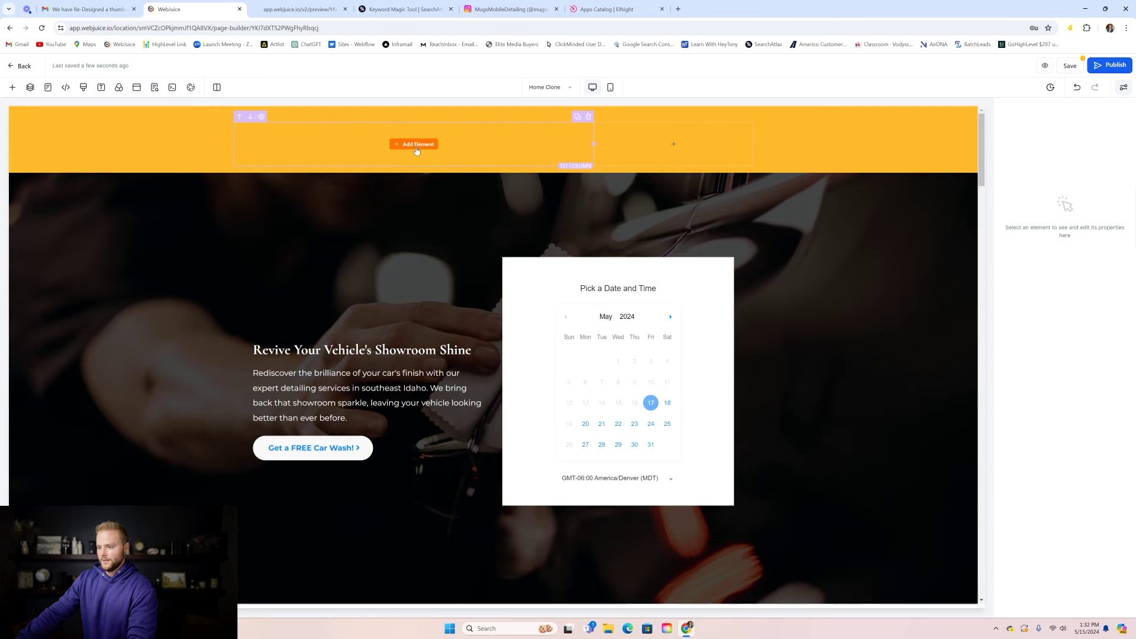
- Set the hero booking calendar's after-booking action to Go to website URL
scroll(416, 147, down, 12)
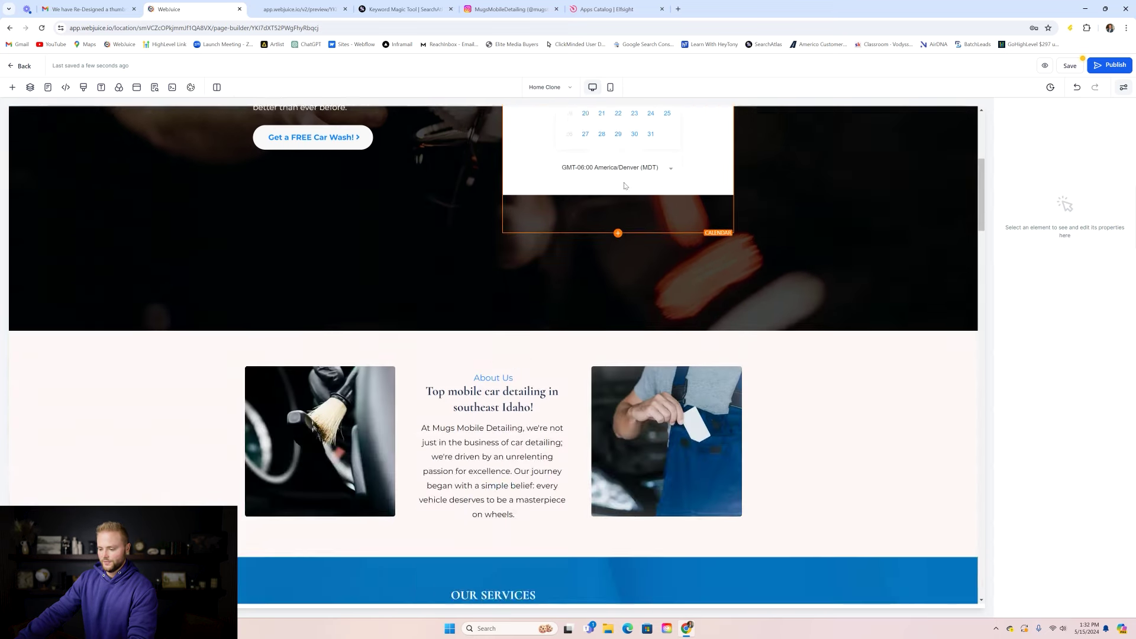
scroll(531, 209, down, 10)
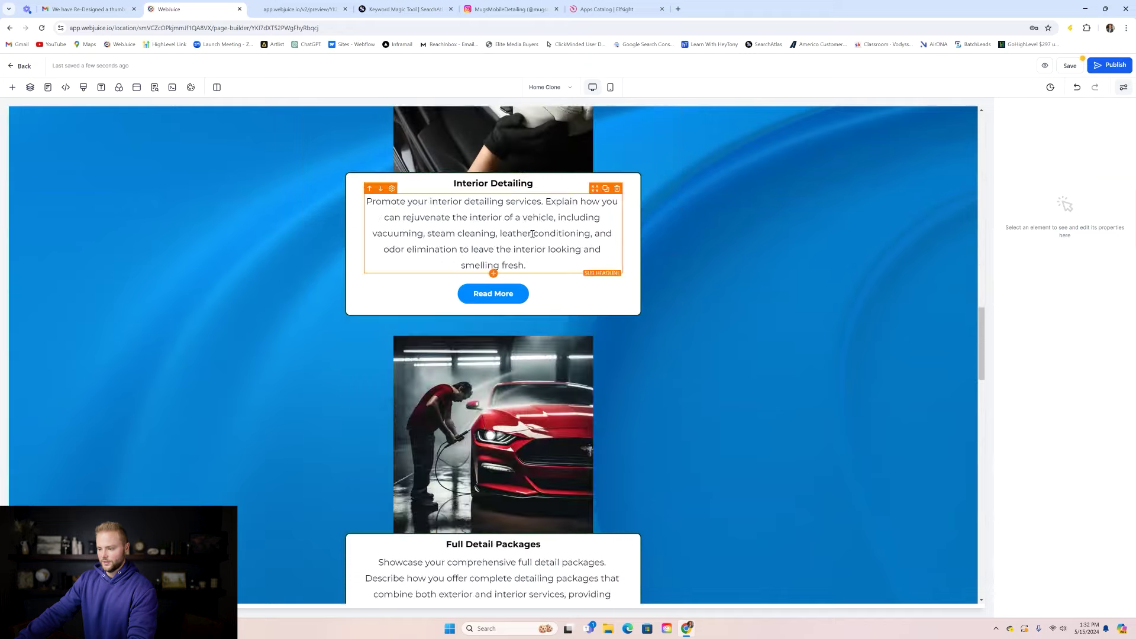
scroll(538, 241, up, 7)
scroll(538, 242, up, 15)
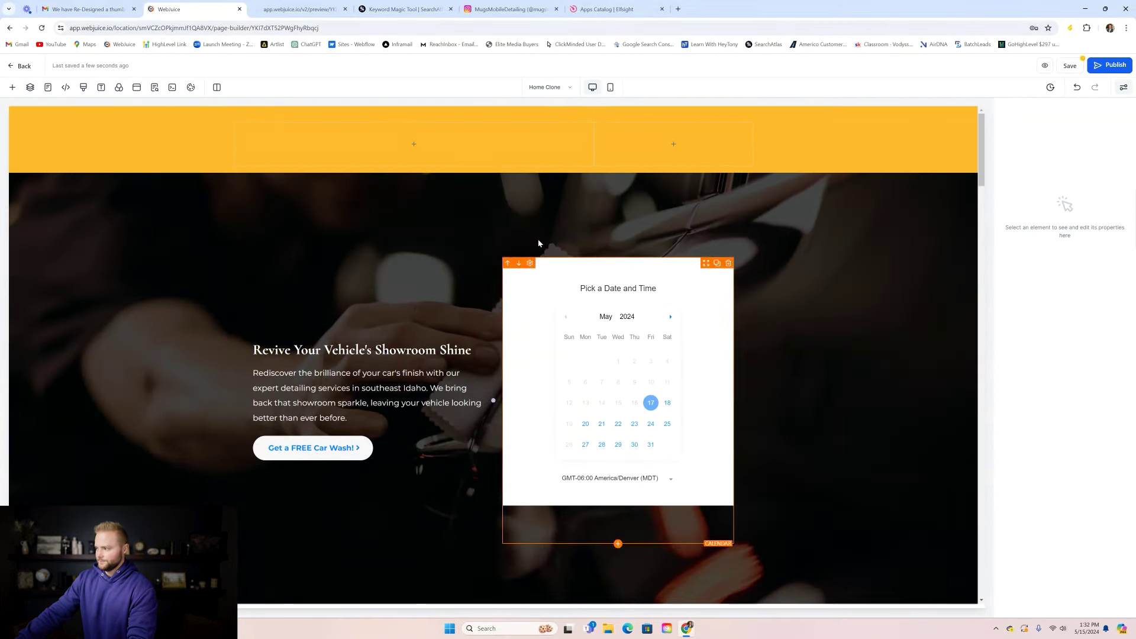
click(629, 336)
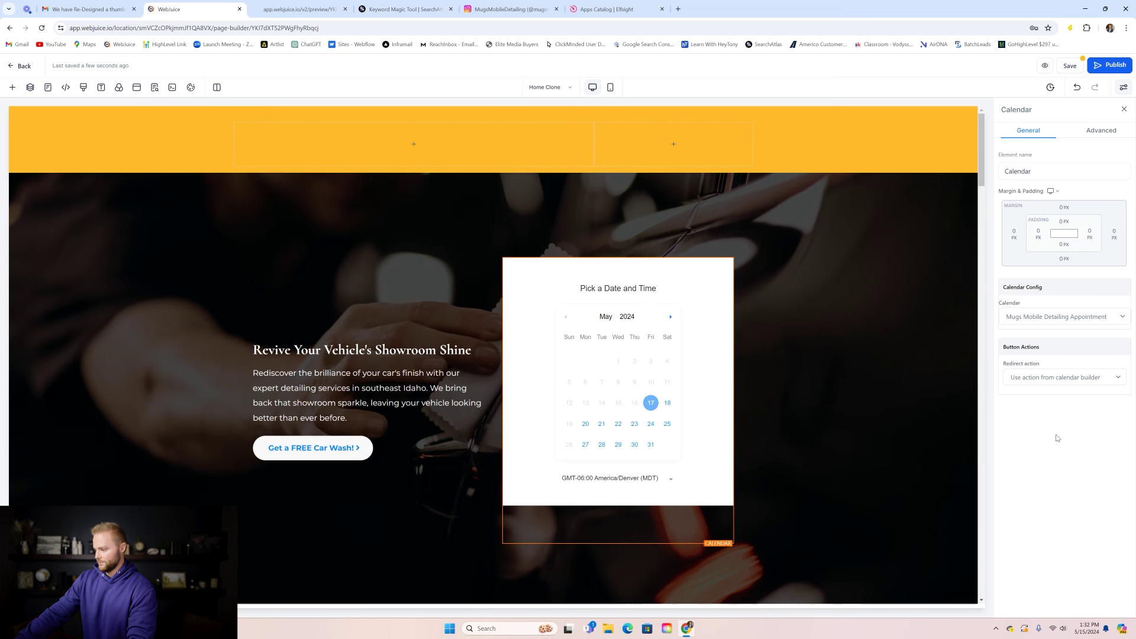
click(1078, 381)
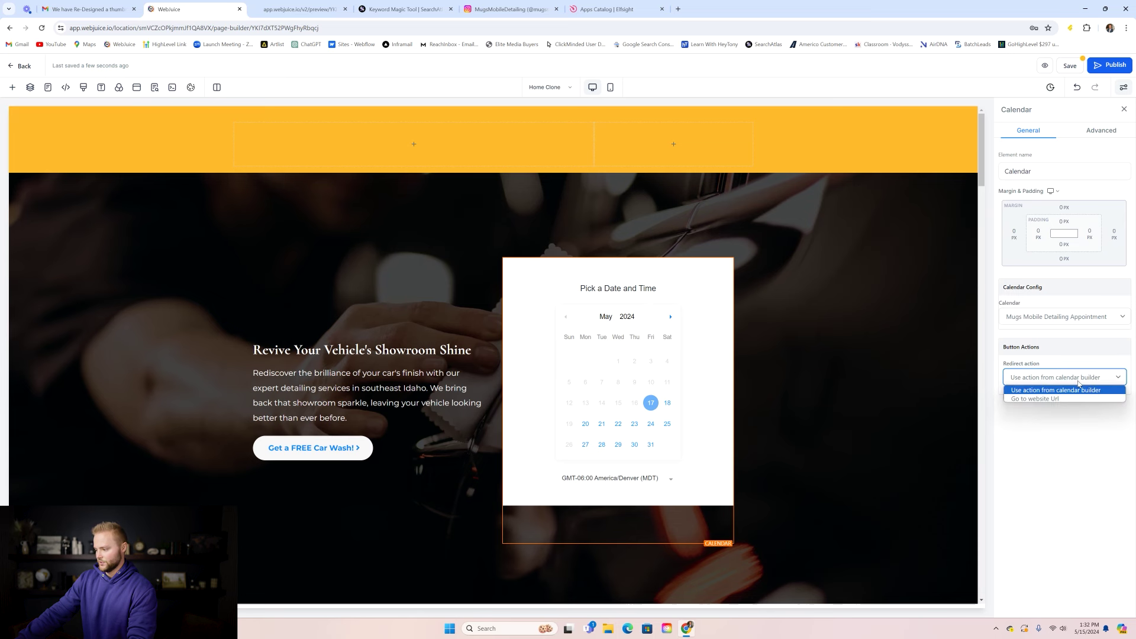
click(1058, 399)
- Confirm the website URL redirect in the Website field and save the Home page
click(1041, 404)
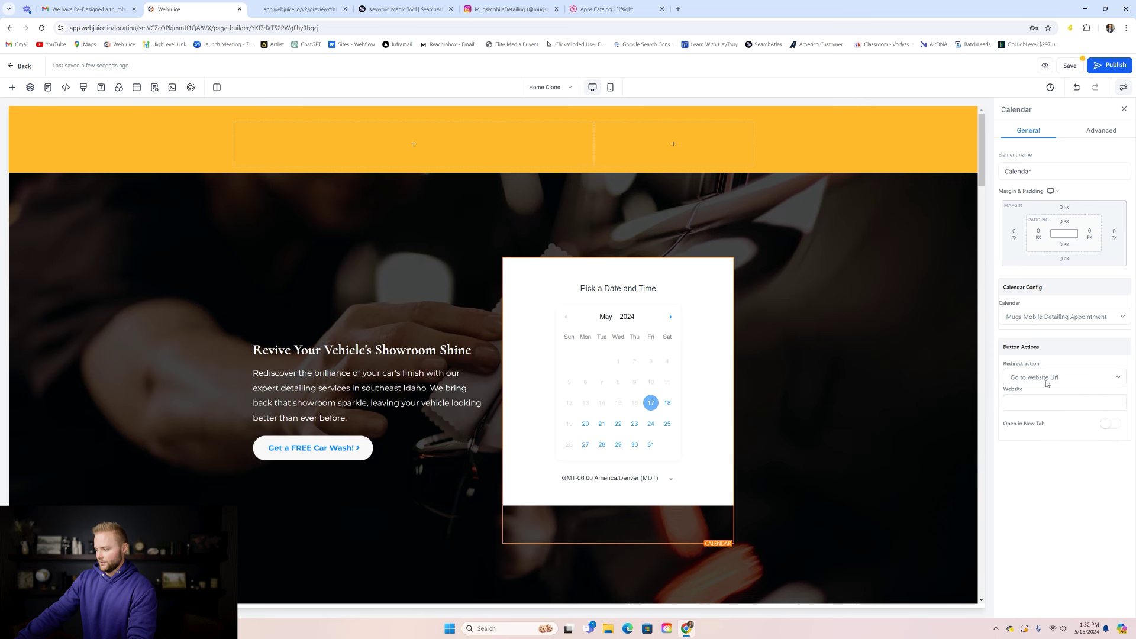
click(1050, 377)
click(1047, 398)
click(1036, 403)
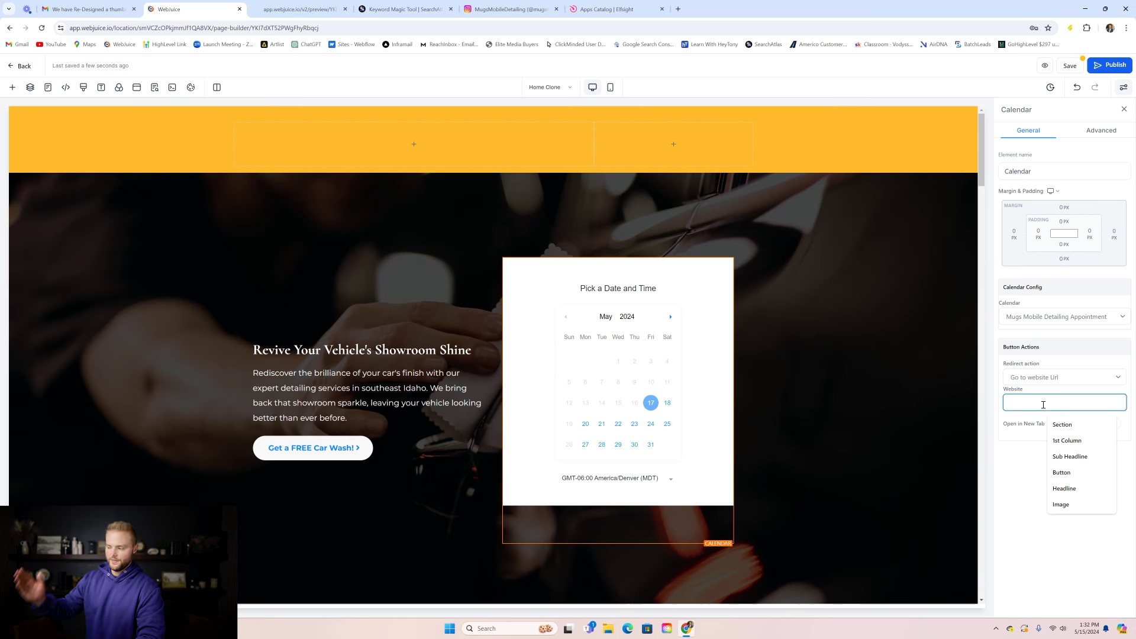
click(1043, 394)
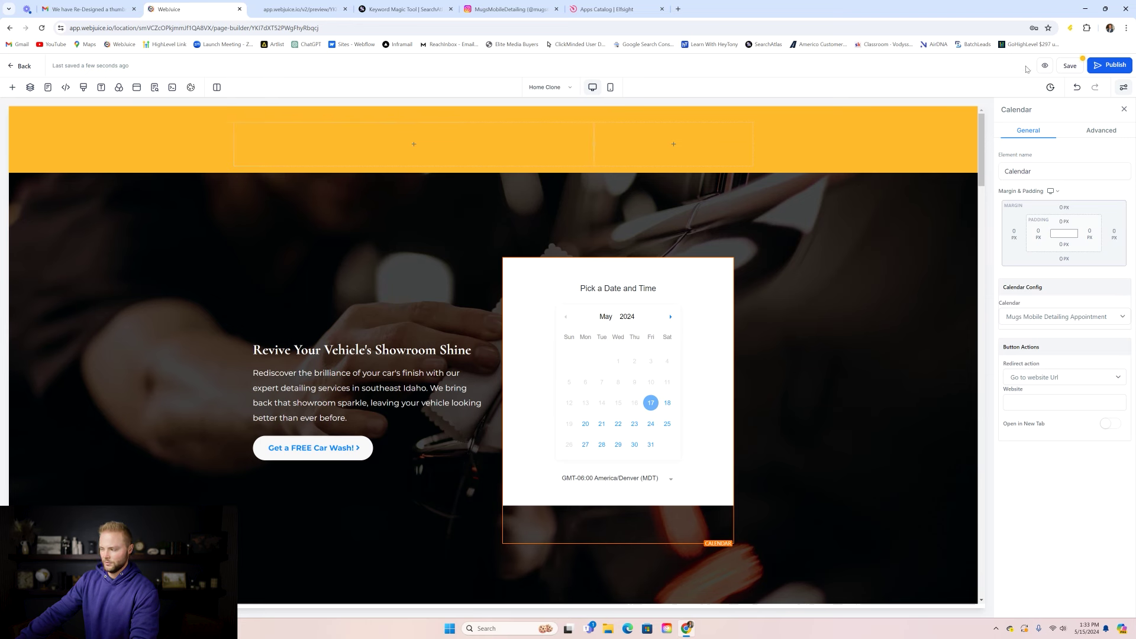
click(1070, 67)
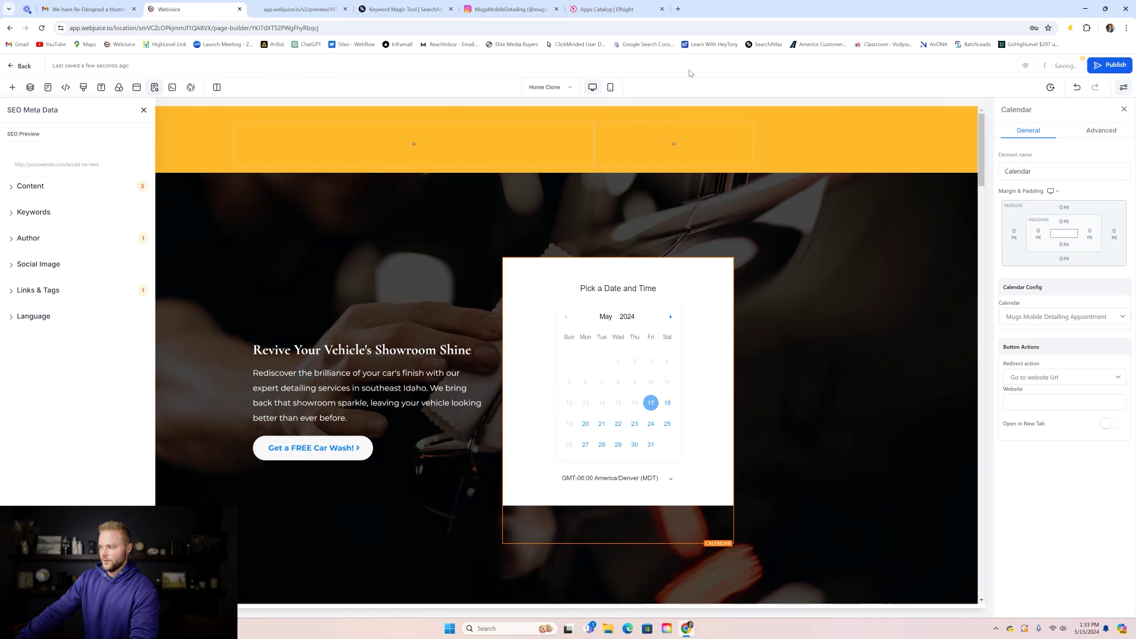
- Clone the Thank You page into the same Car Detailing website
click(23, 66)
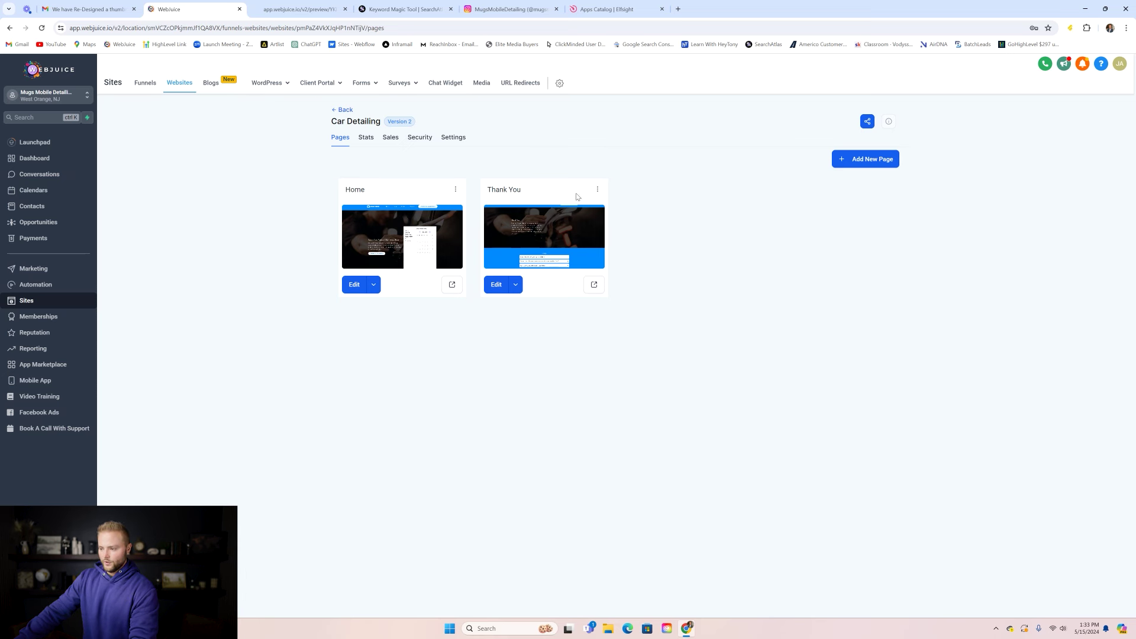
click(597, 190)
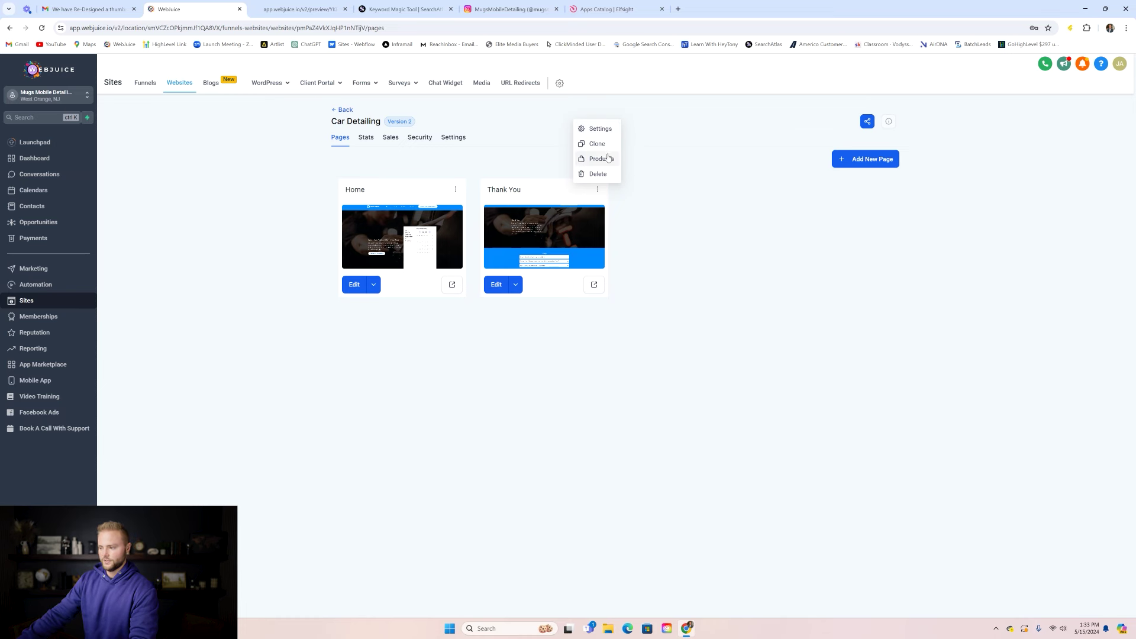
click(598, 144)
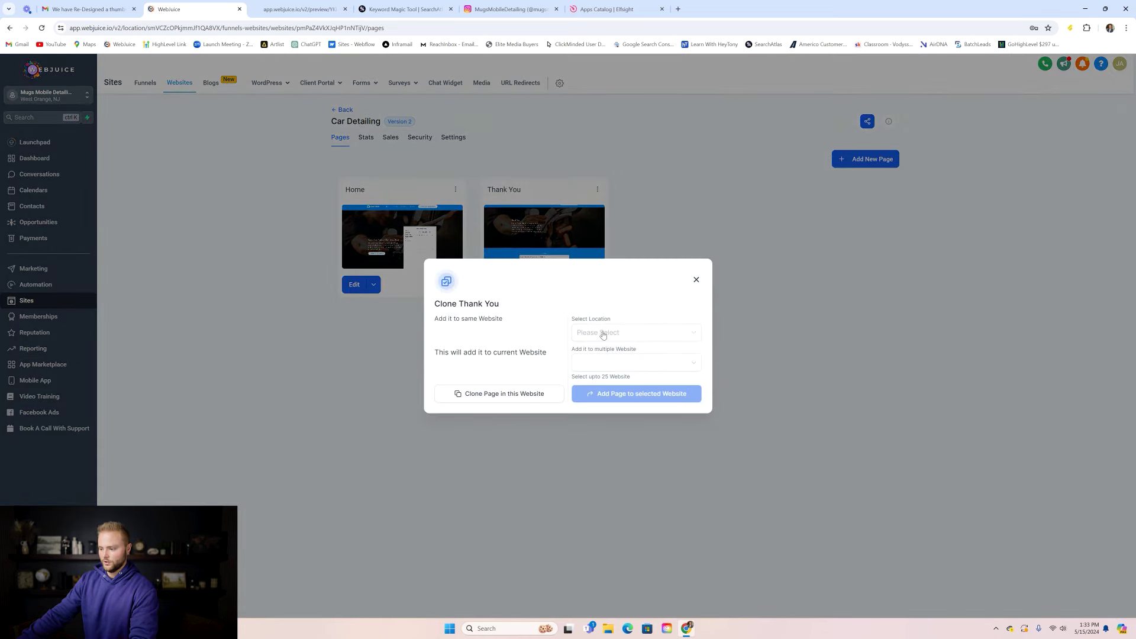
click(611, 333)
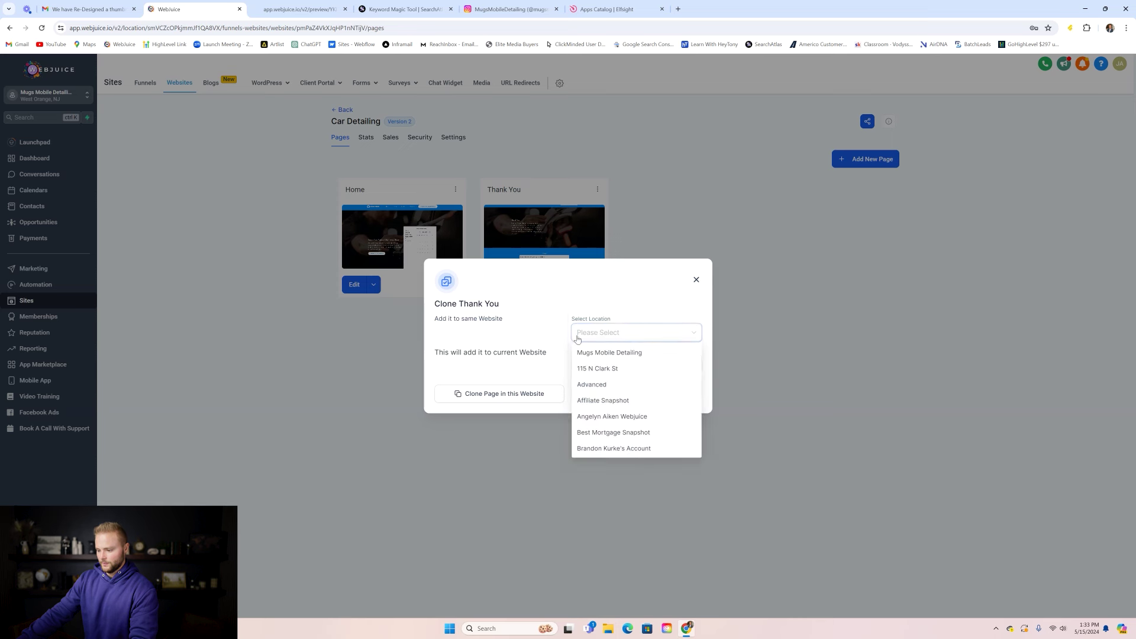
click(534, 394)
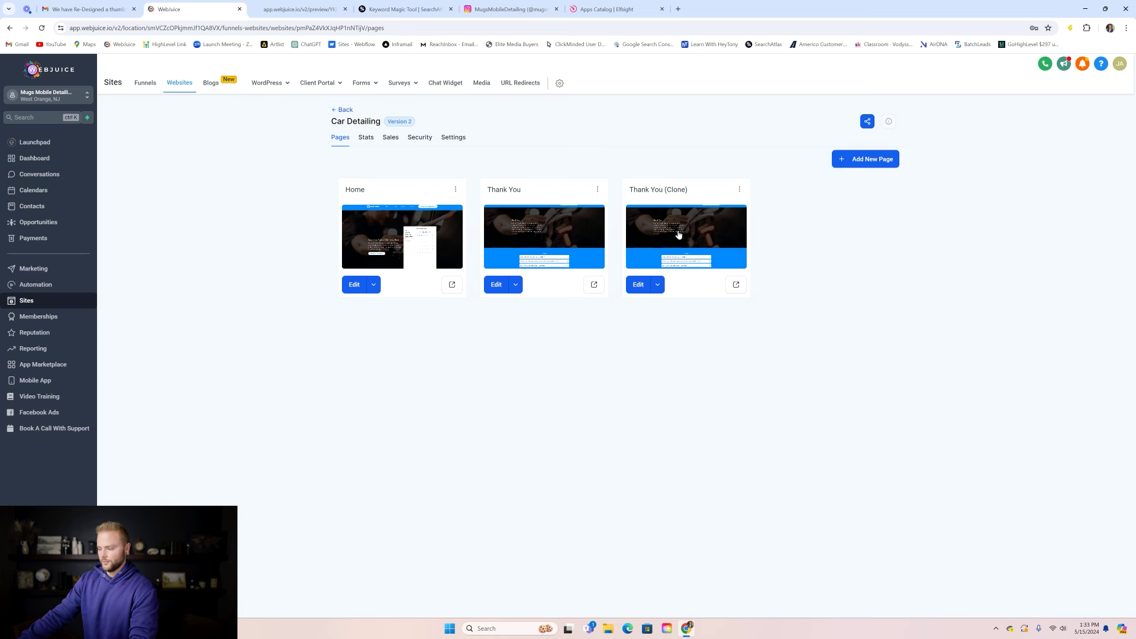
- Rename the clone 'Privacy Policy and Terms and Conditions' with path /privacypolicy and update it
click(739, 190)
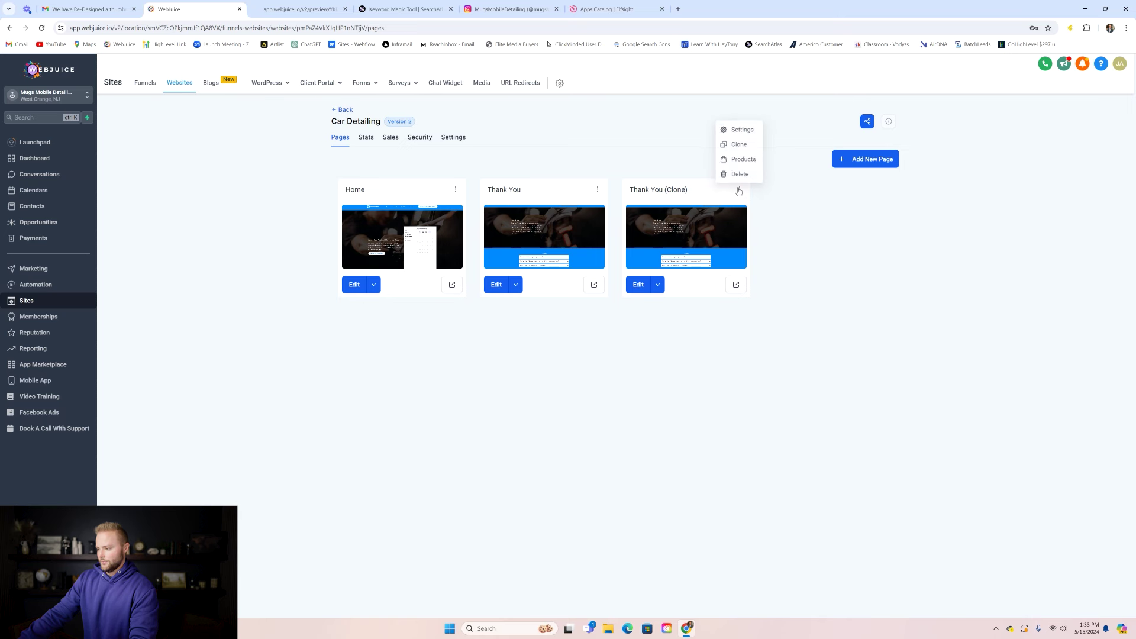
click(740, 131)
click(548, 318)
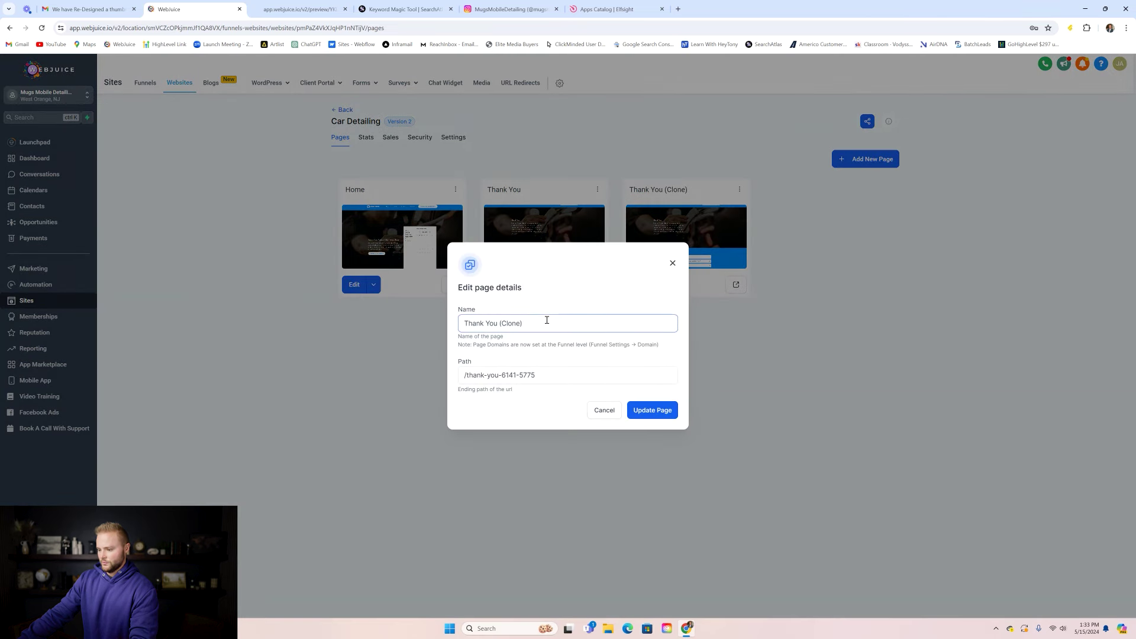
key(ctrl+a)
text(Pr)
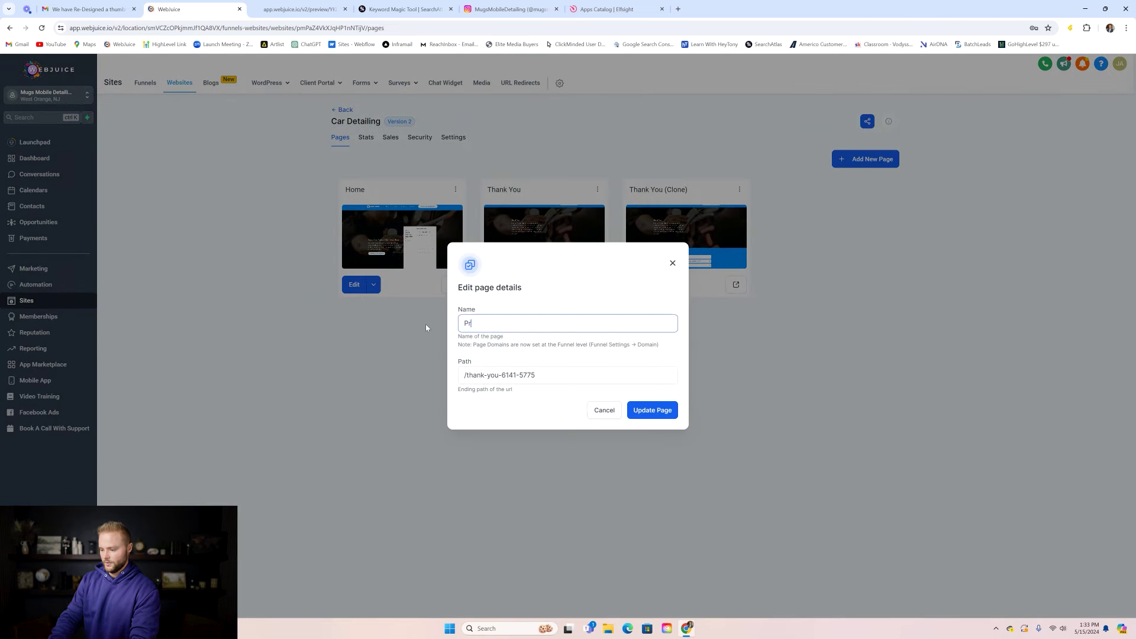
text(ivacy Pol)
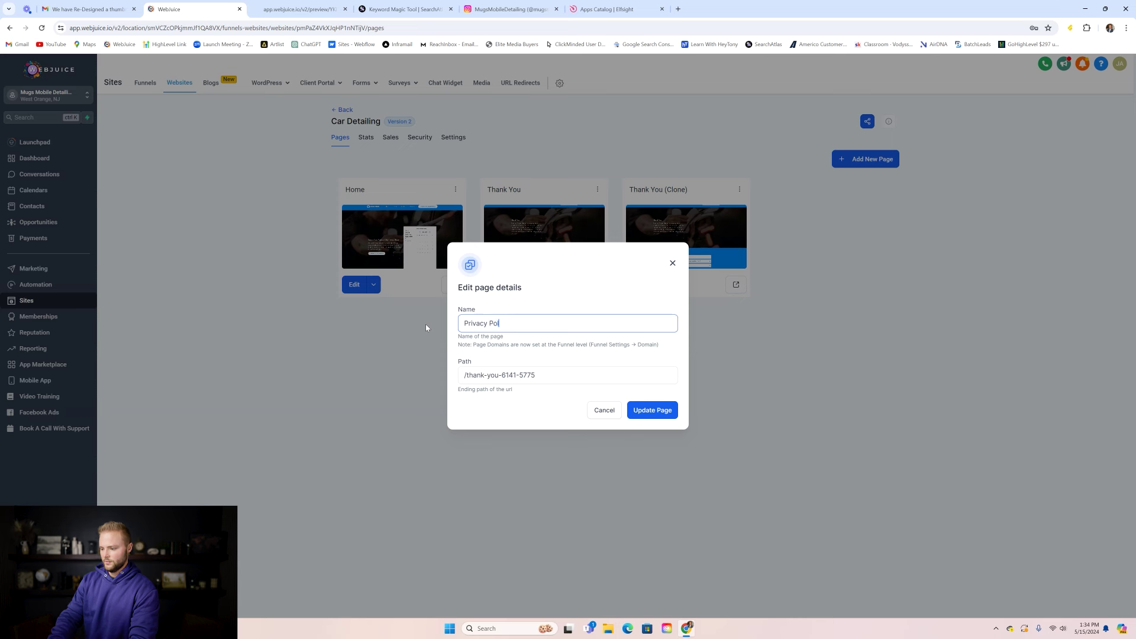
text(icy and Ter)
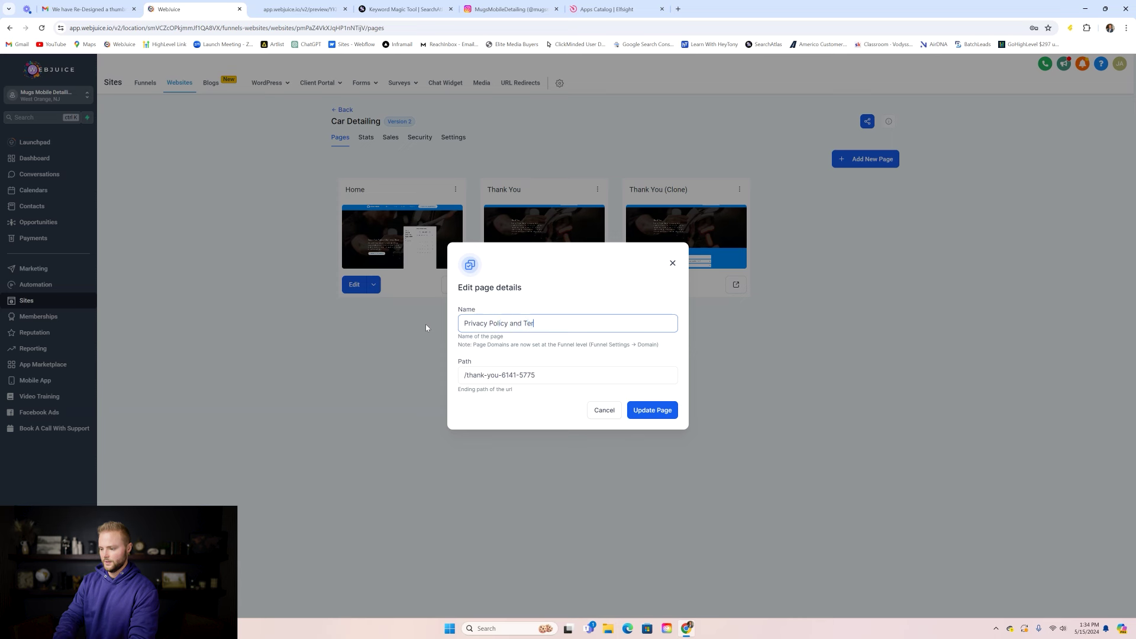
text(ms and Conditions)
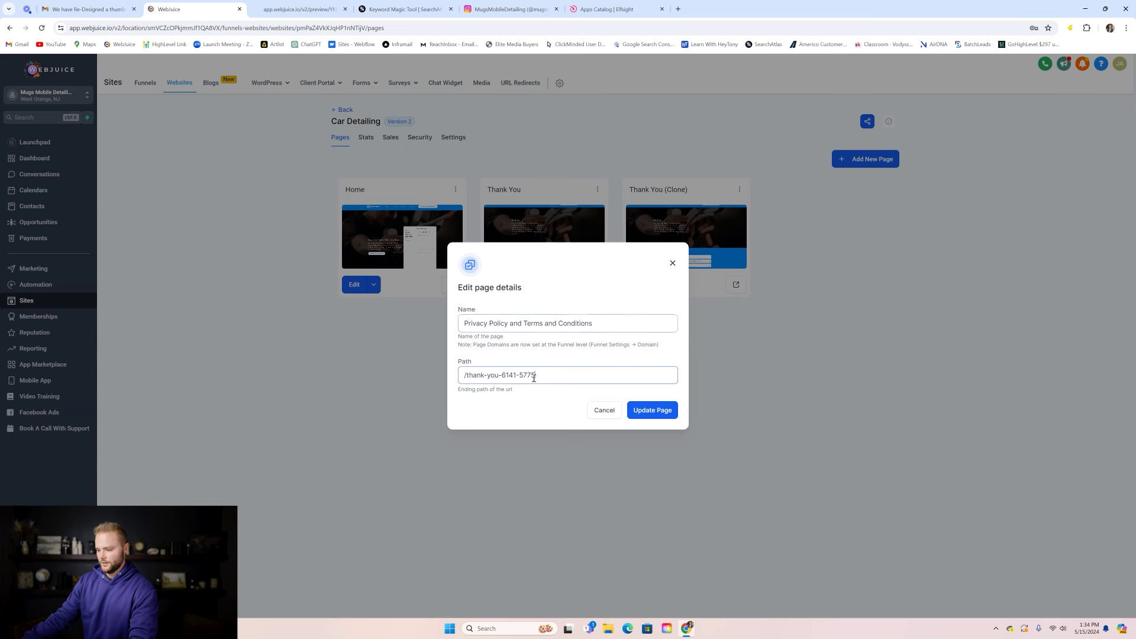
drag(535, 376, 468, 375)
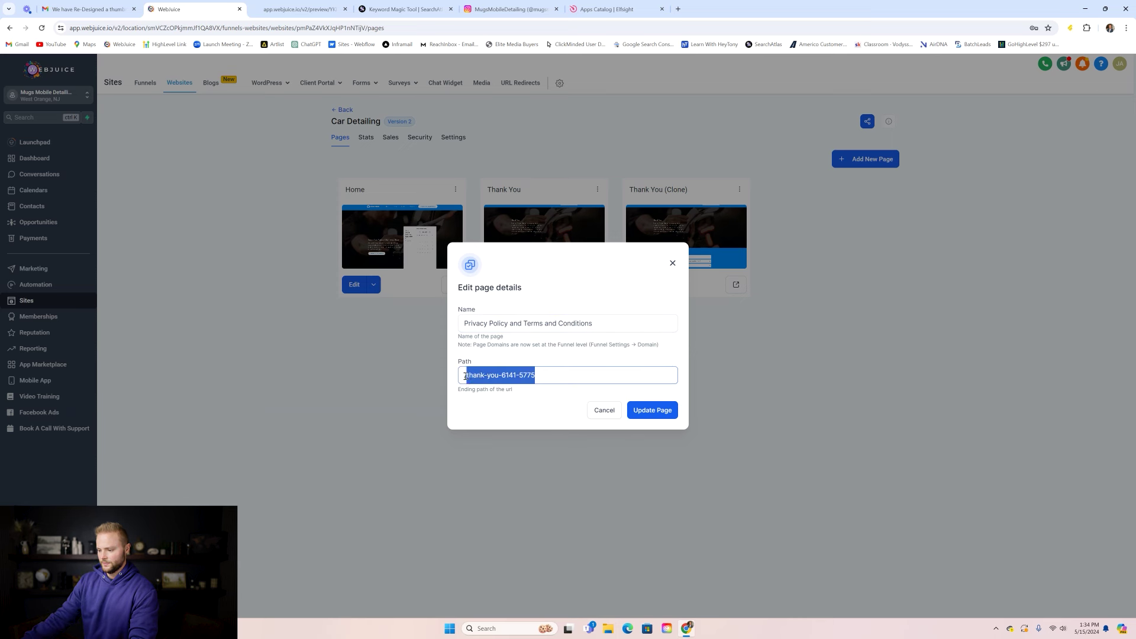
text(privacypolicy)
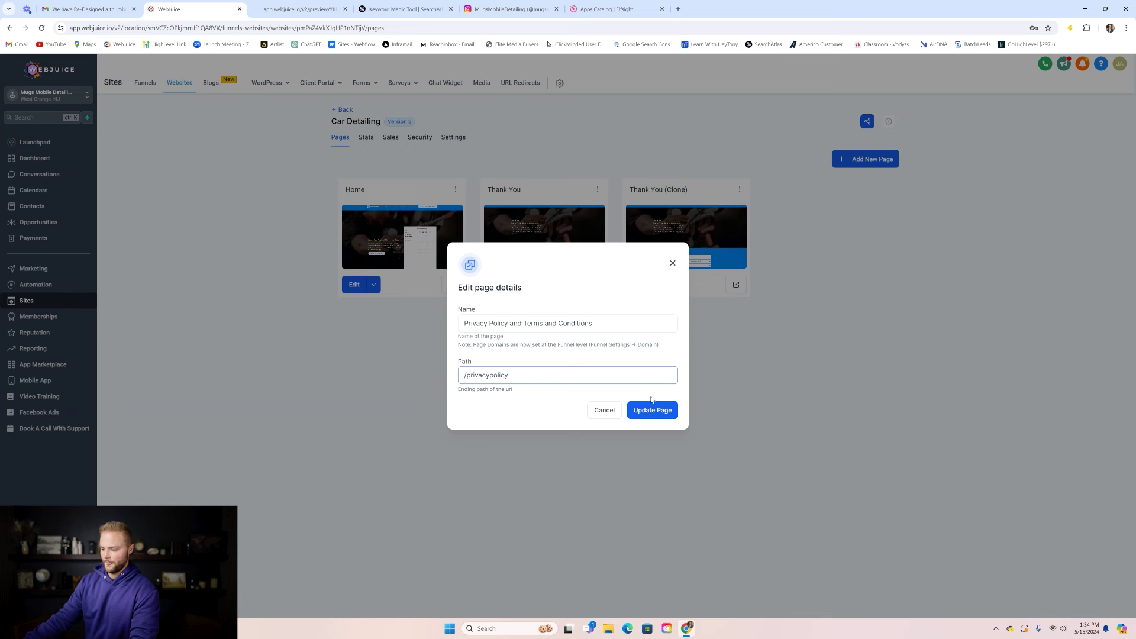
click(661, 411)
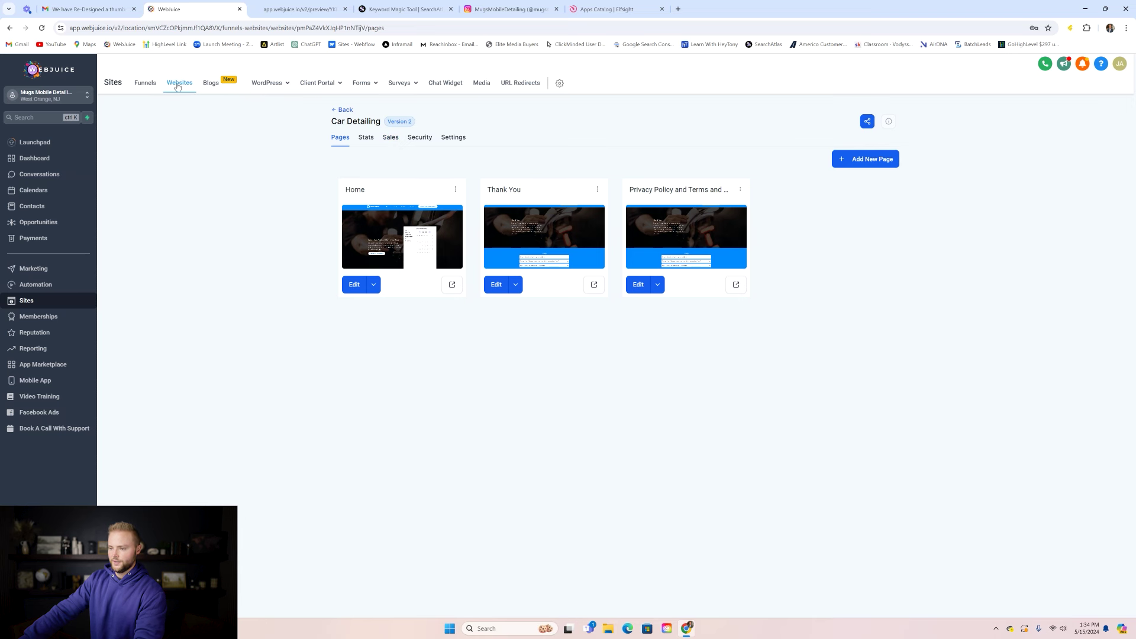
- Start a new website from templates and search the template library for 'saas'
click(342, 110)
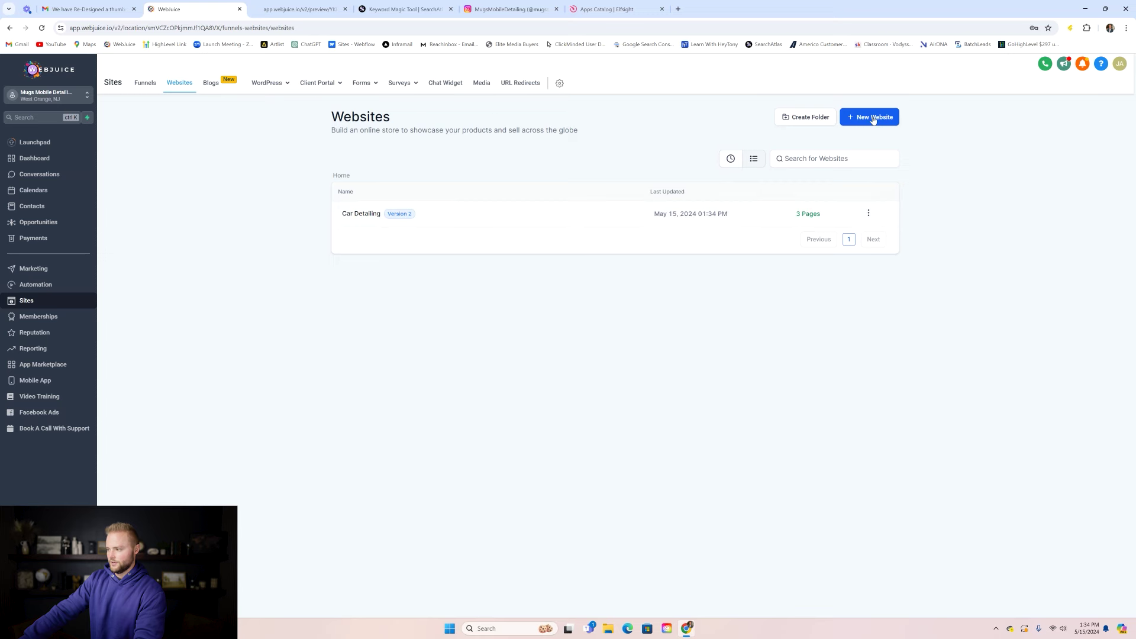
click(873, 119)
click(684, 321)
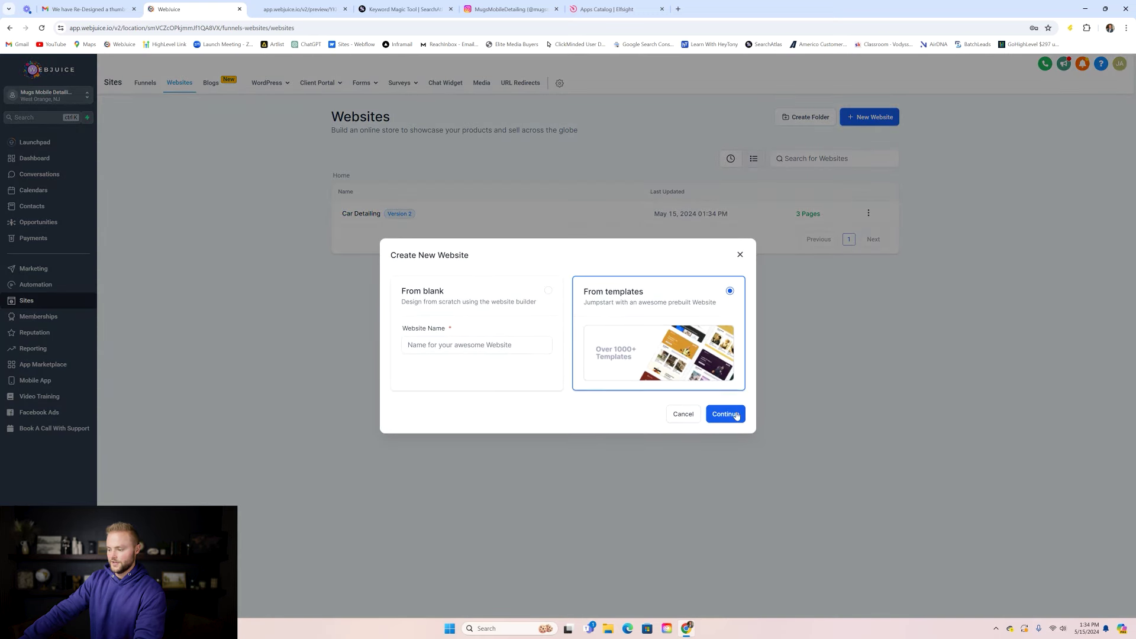
click(737, 414)
click(714, 132)
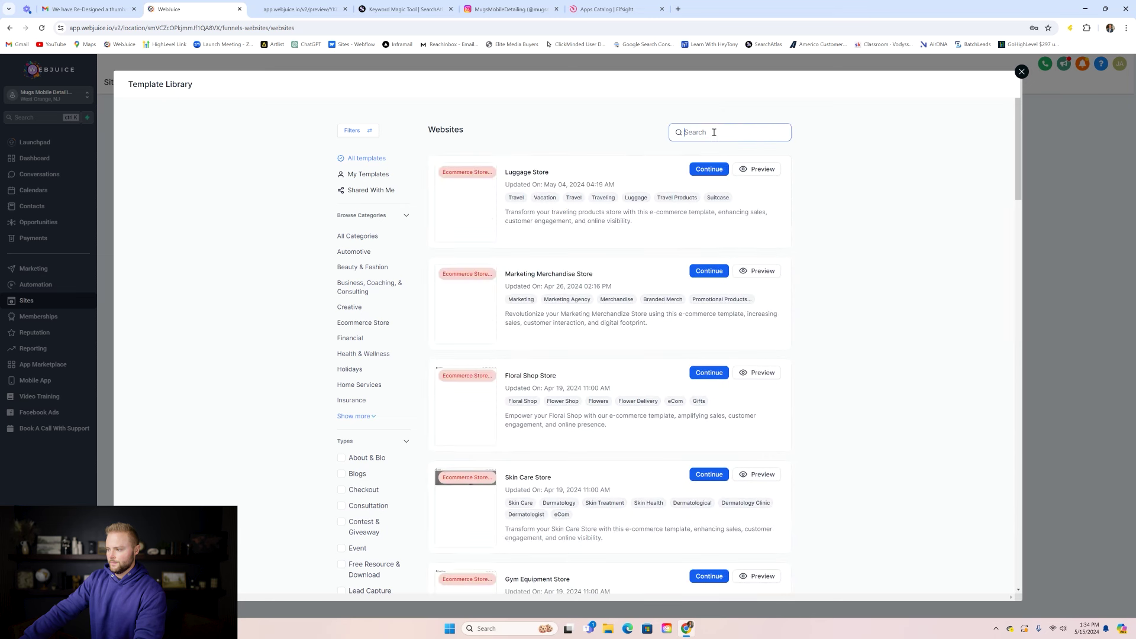
text(saas)
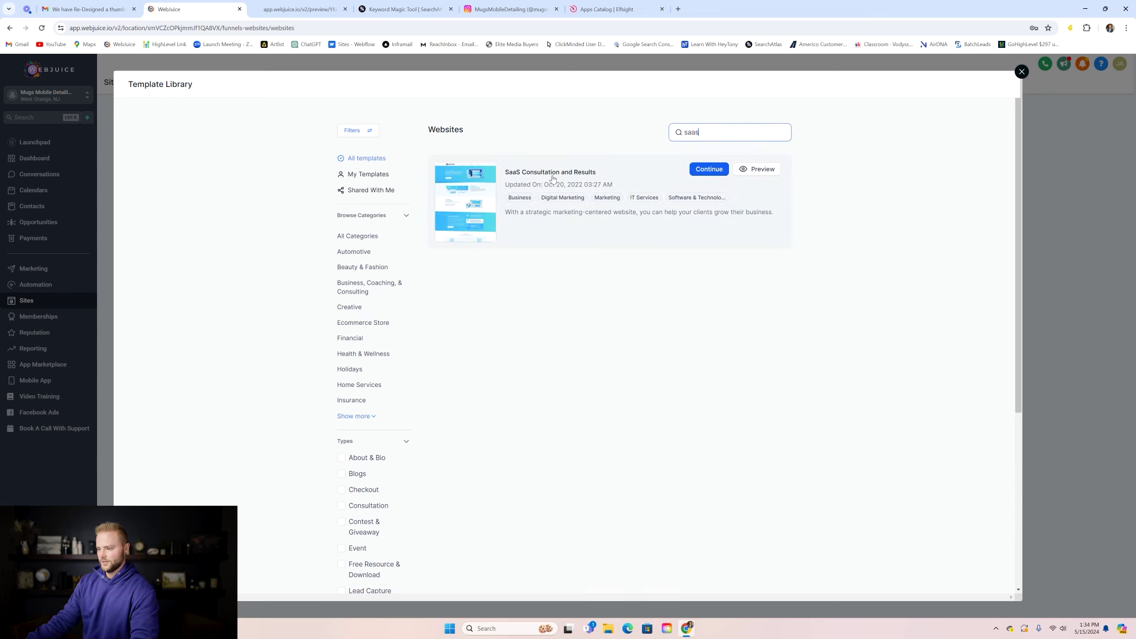
- View and select the SaaS Consultation and Results template's Terms & Conditions text, then close
click(558, 176)
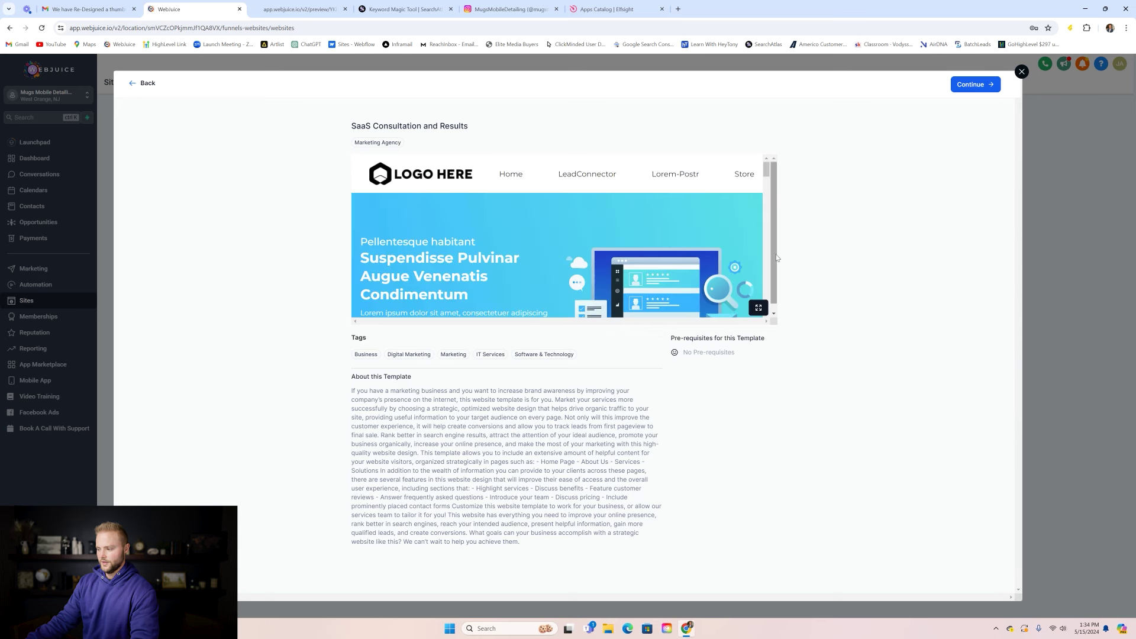
drag(767, 174, 769, 307)
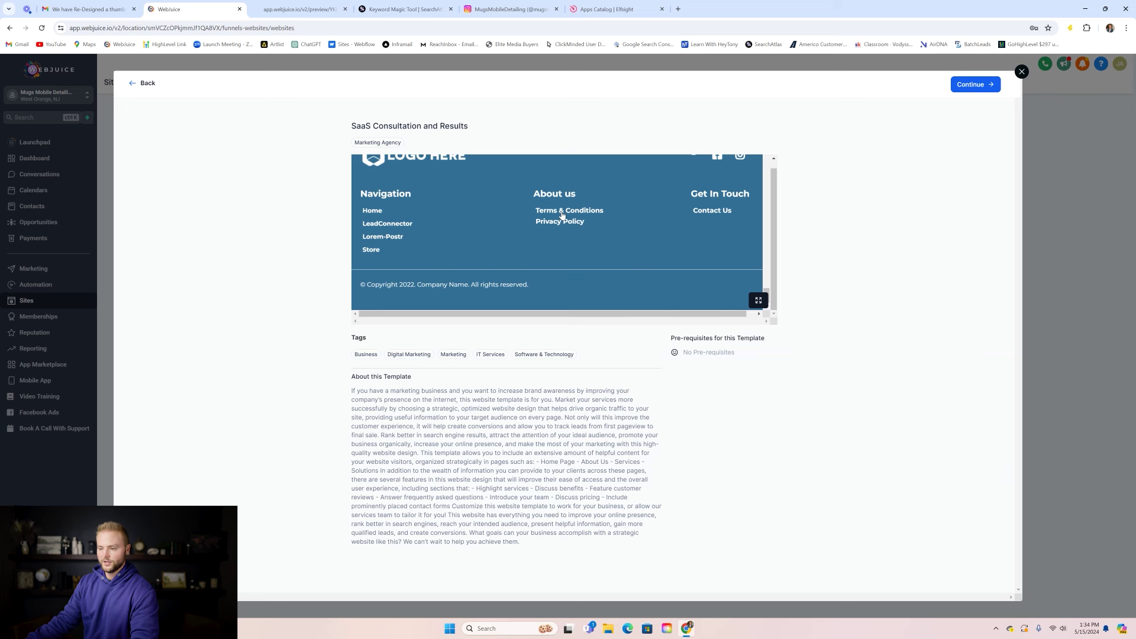
click(562, 214)
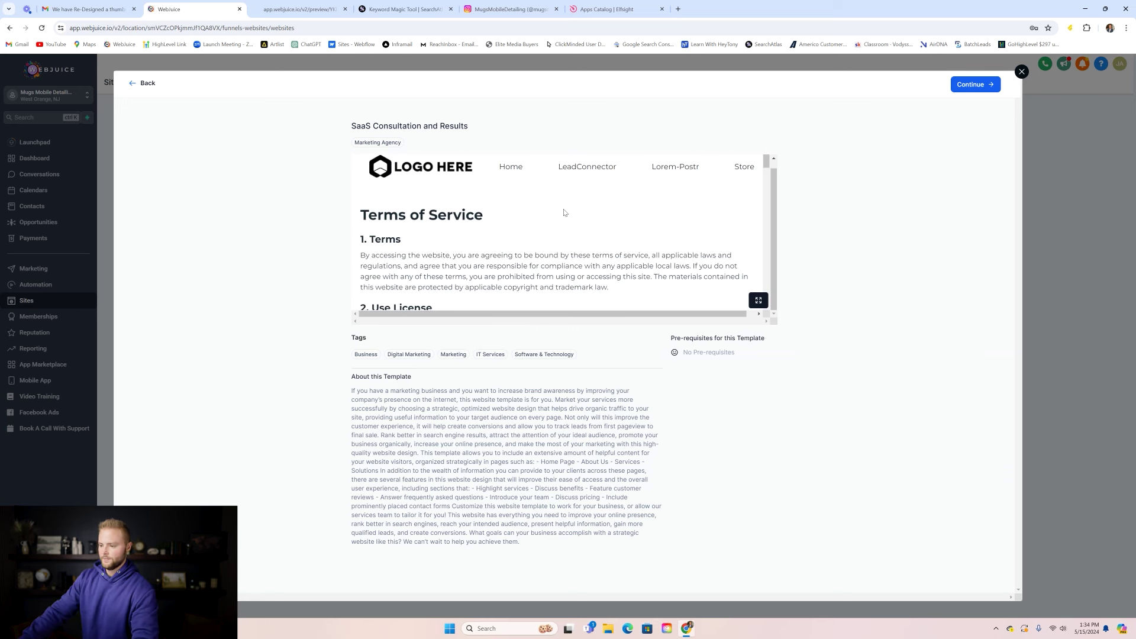
scroll(532, 225, down, 1)
drag(389, 197, 493, 227)
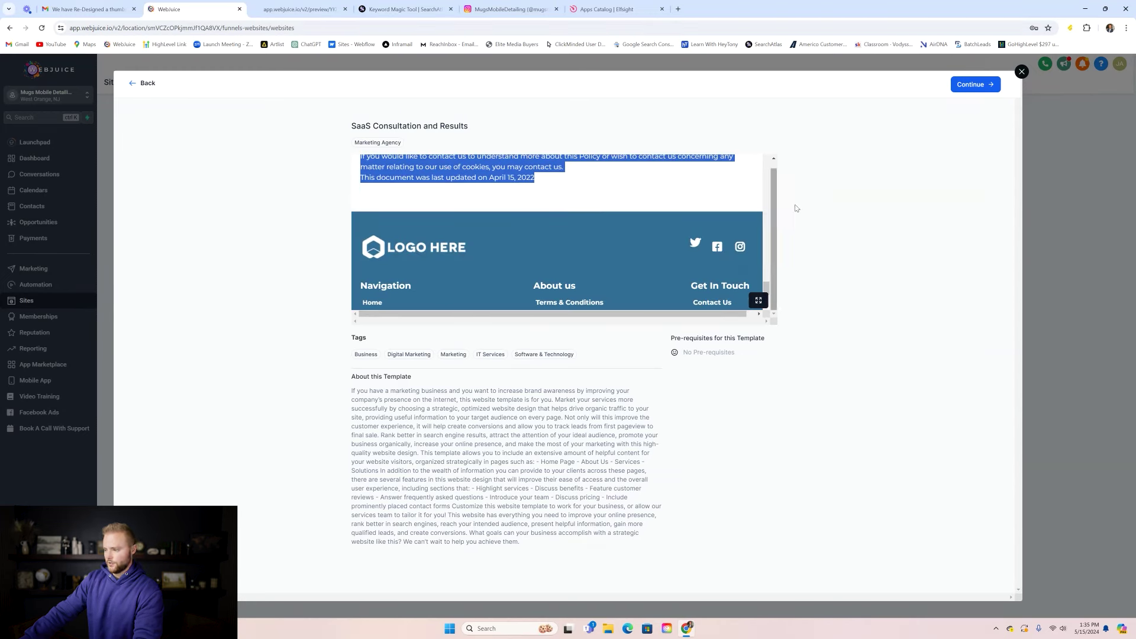
click(1022, 73)
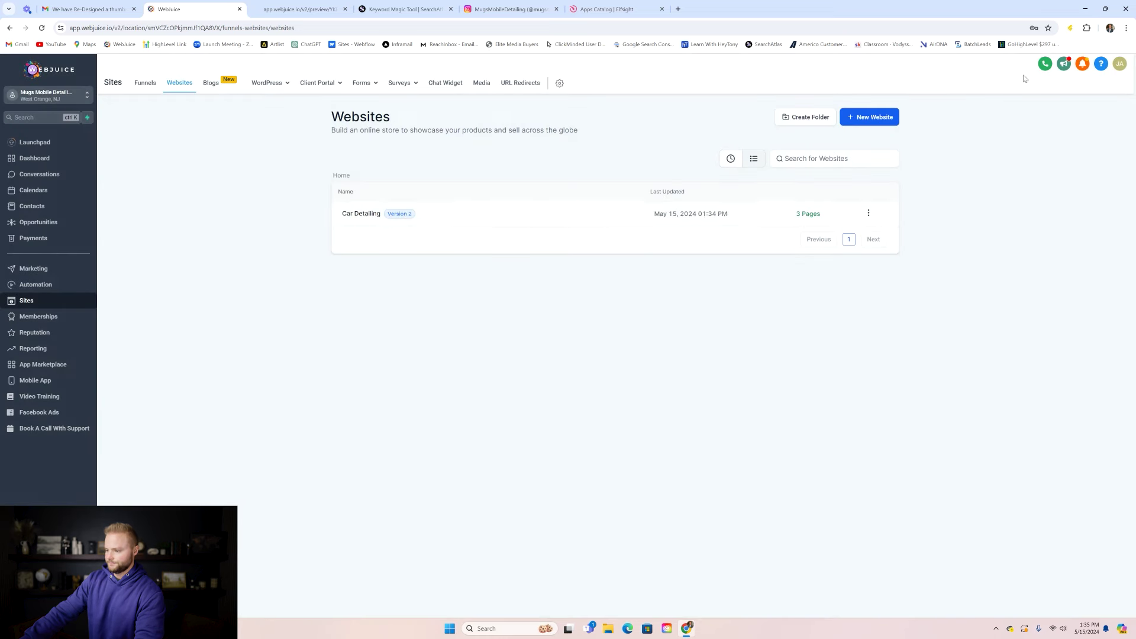
- Open the Privacy Policy page in the editor and retype its hero headline
click(360, 214)
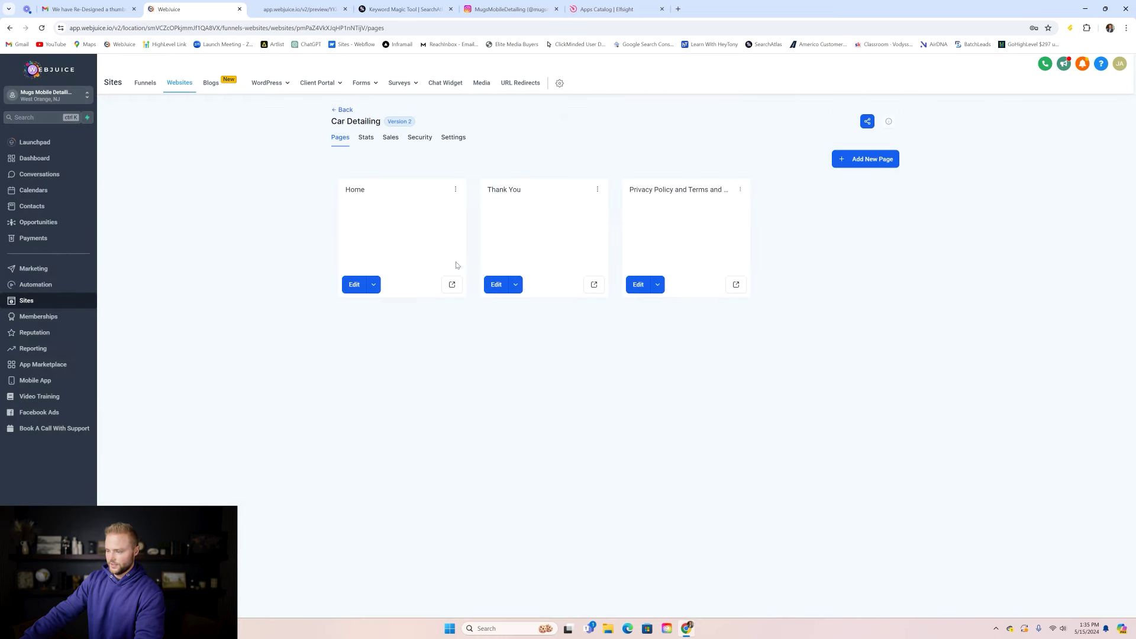
click(673, 223)
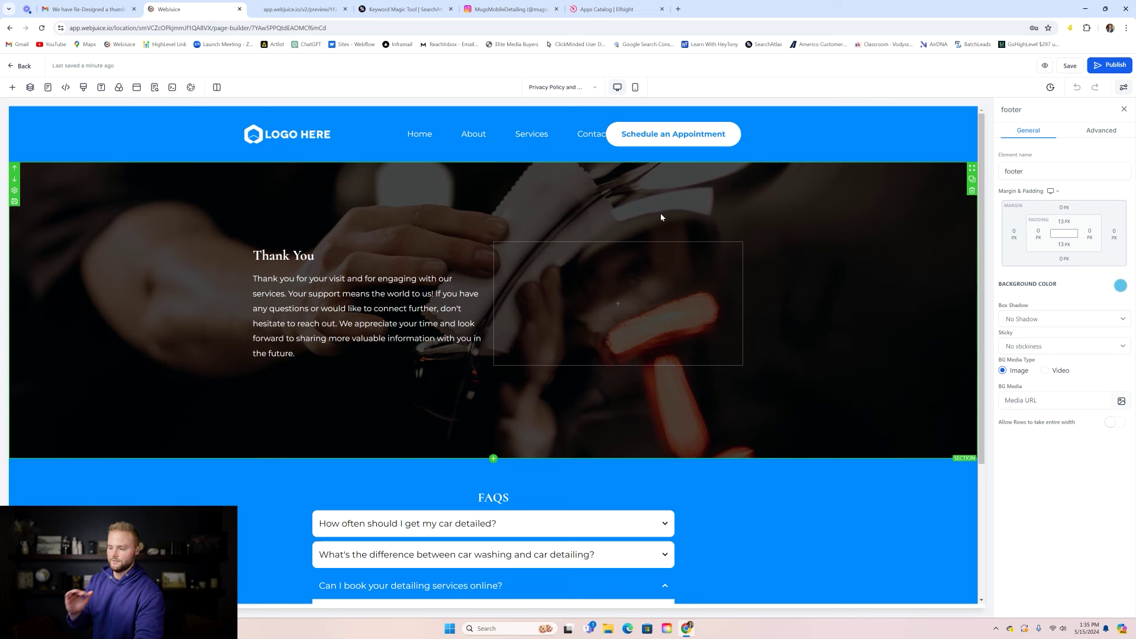
triple_click(309, 255)
text(P)
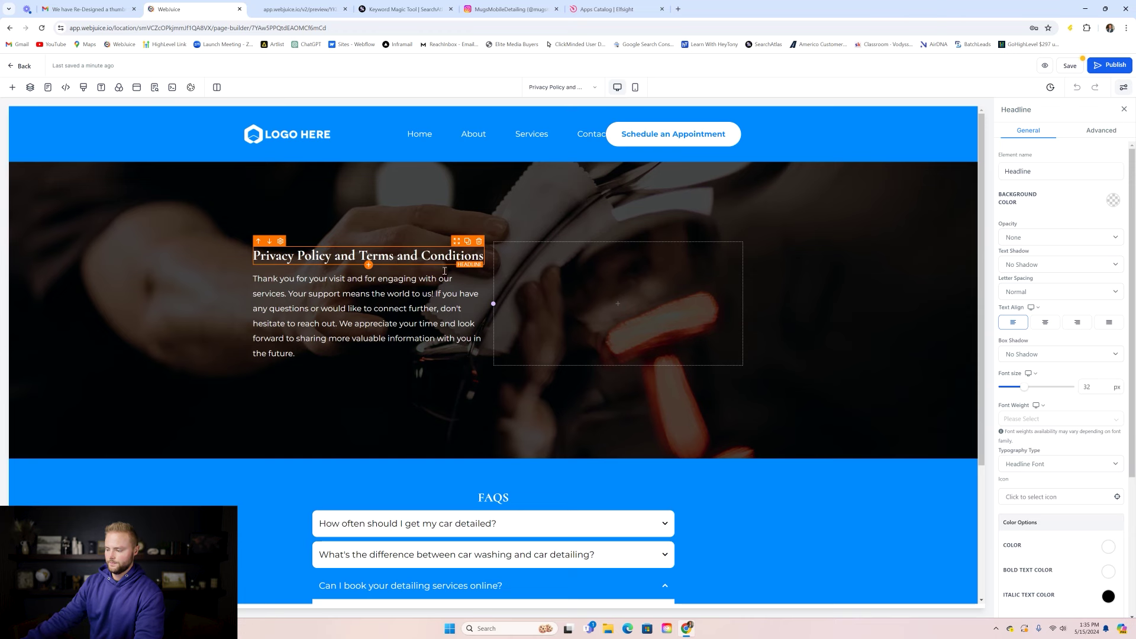
- Delete the FAQS heading and the FAQ question list below the hero
scroll(495, 362, down, 2)
scroll(497, 362, down, 1)
click(493, 338)
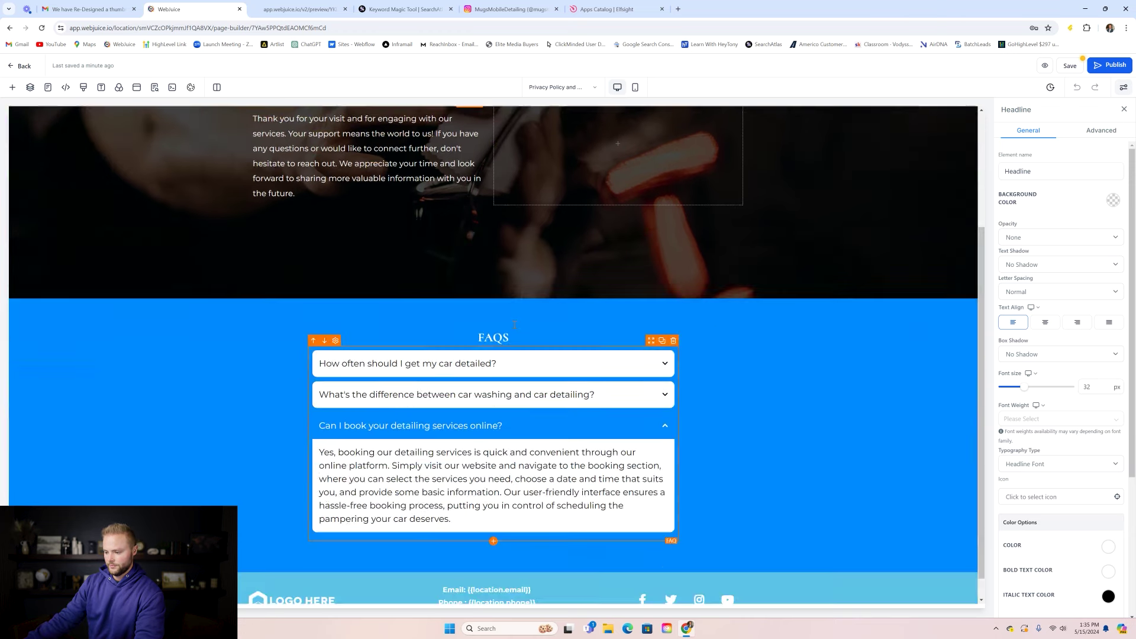
scroll(493, 339, down, 1)
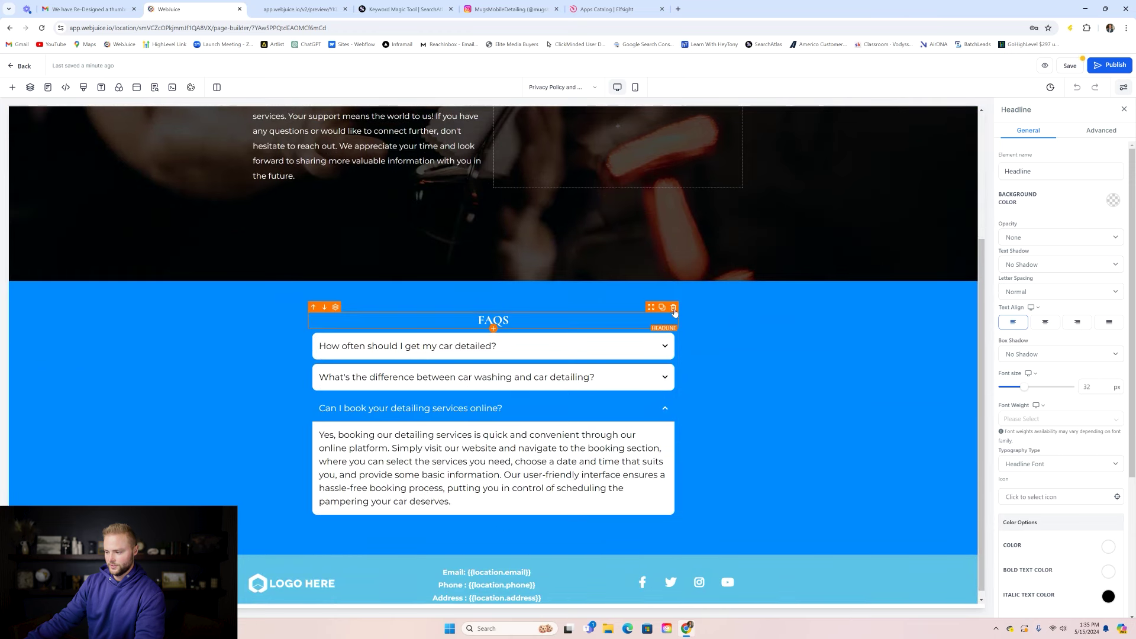
click(674, 309)
click(674, 316)
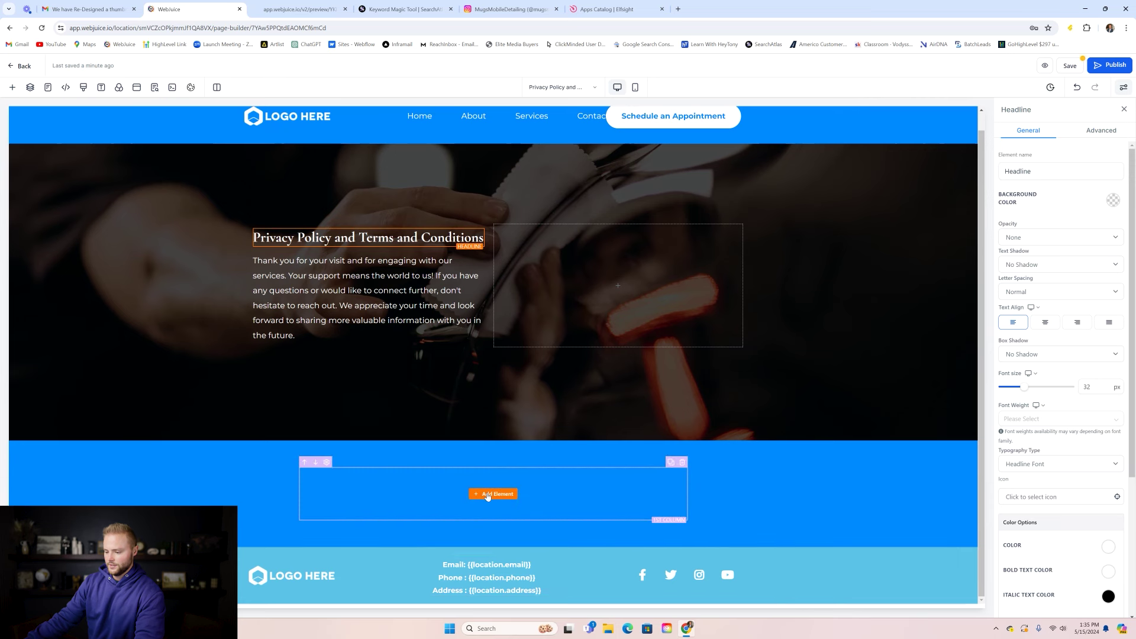
- Add a 'Terms and Conditions' headline into the empty column
click(488, 494)
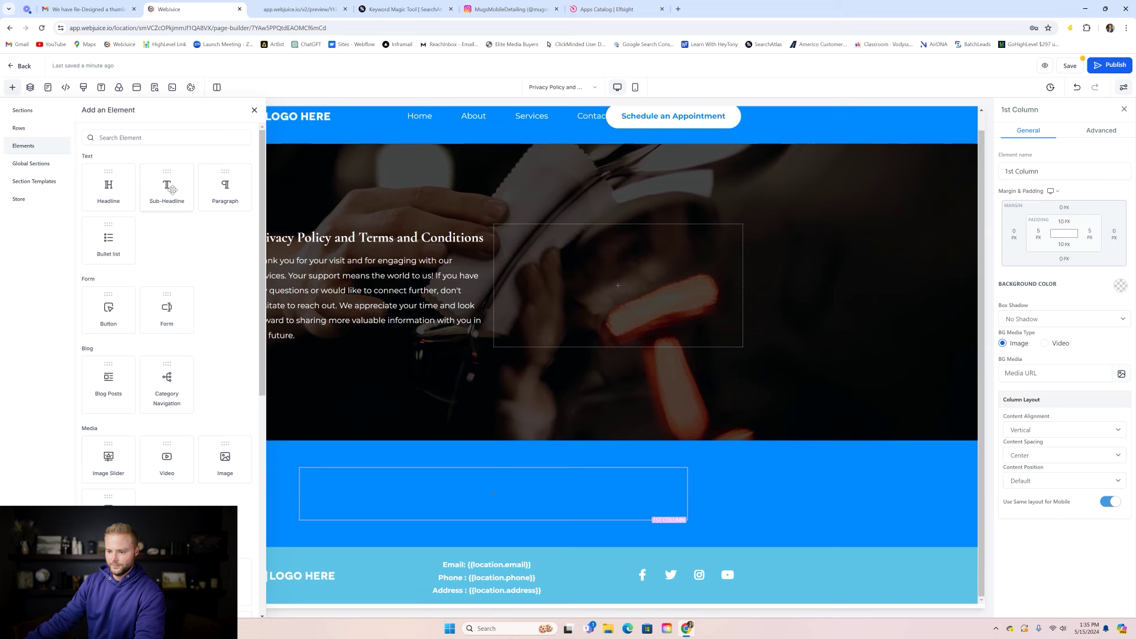
drag(129, 185, 493, 494)
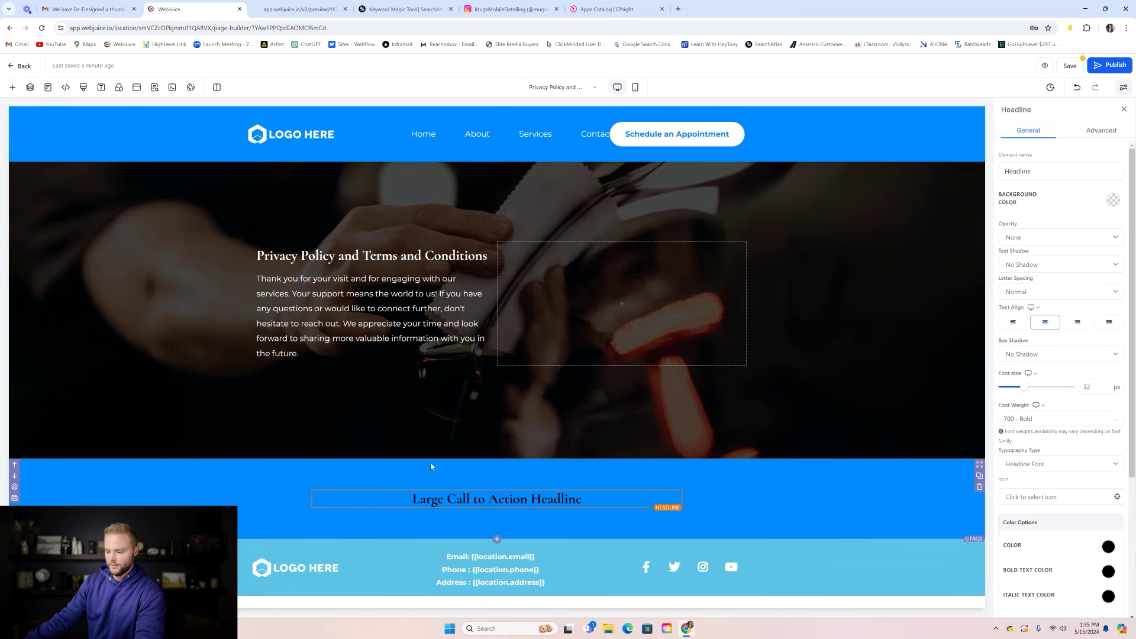
double_click(501, 499)
text(Term)
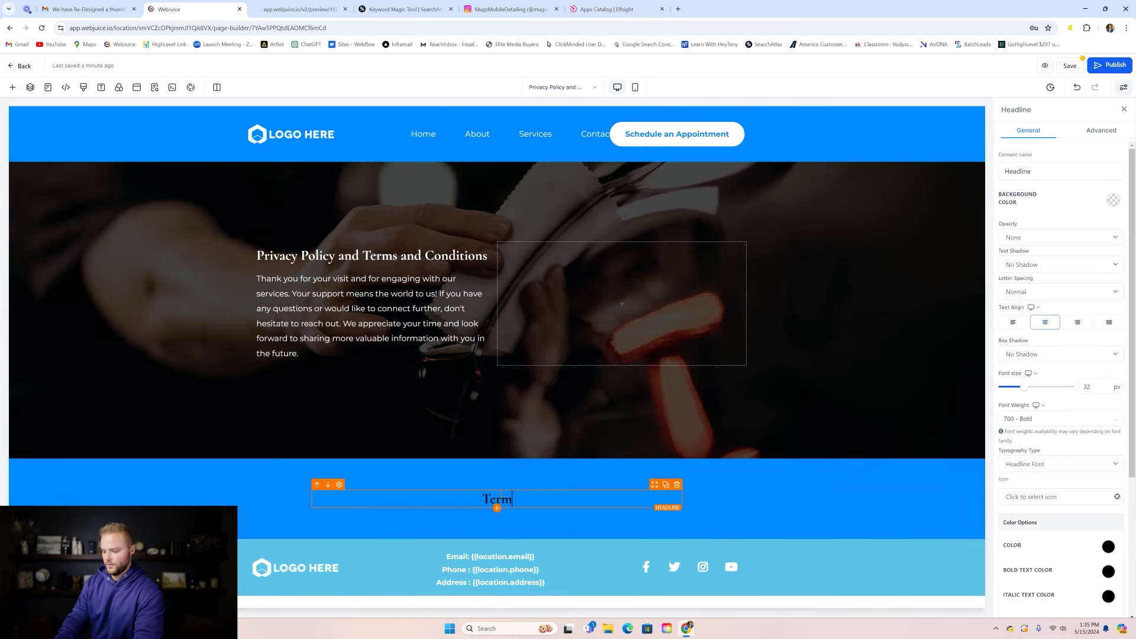
text(s and Conditions)
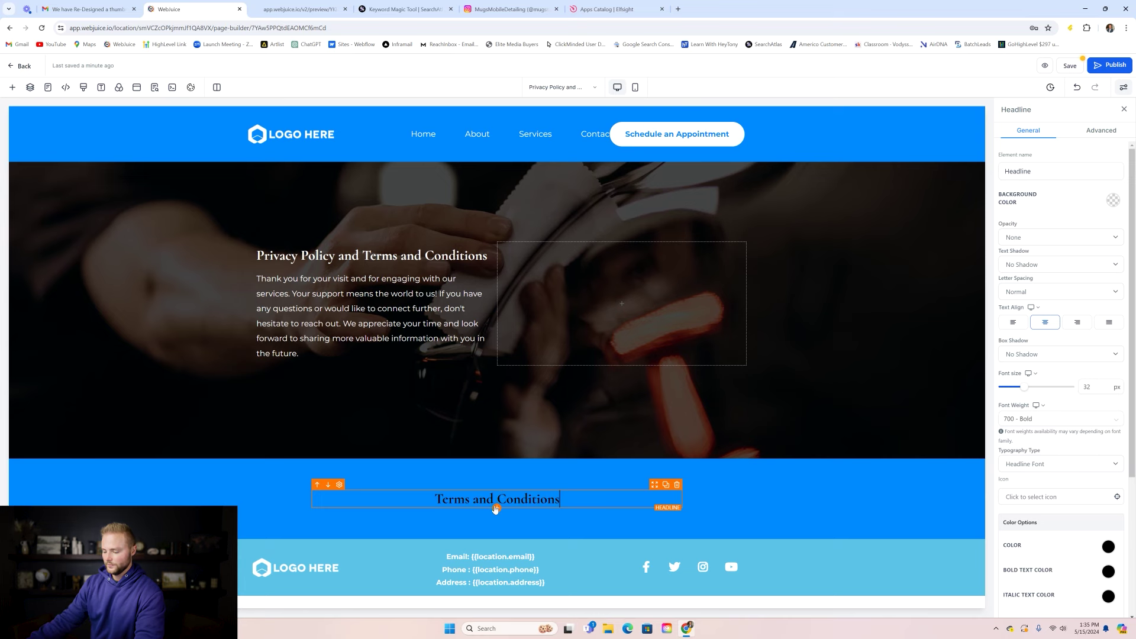
- Add a paragraph under the heading and paste the full Terms text into it
click(497, 507)
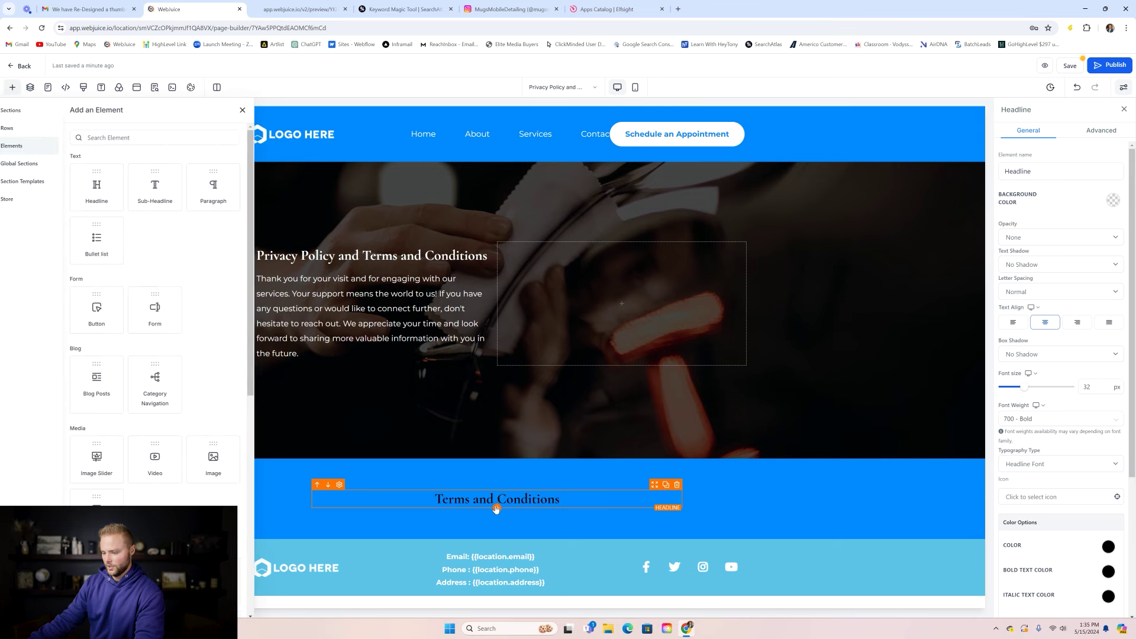
click(227, 194)
click(502, 512)
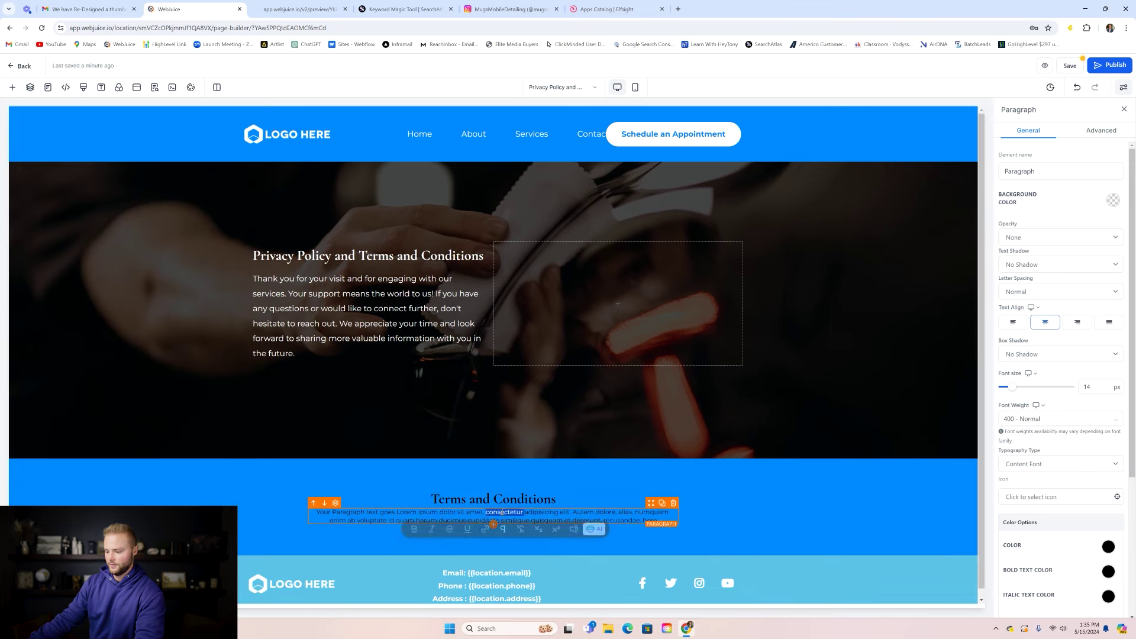
triple_click(501, 513)
key(ctrl+v)
- Select the header's logo and navigation menu for removal
scroll(529, 439, up, 10)
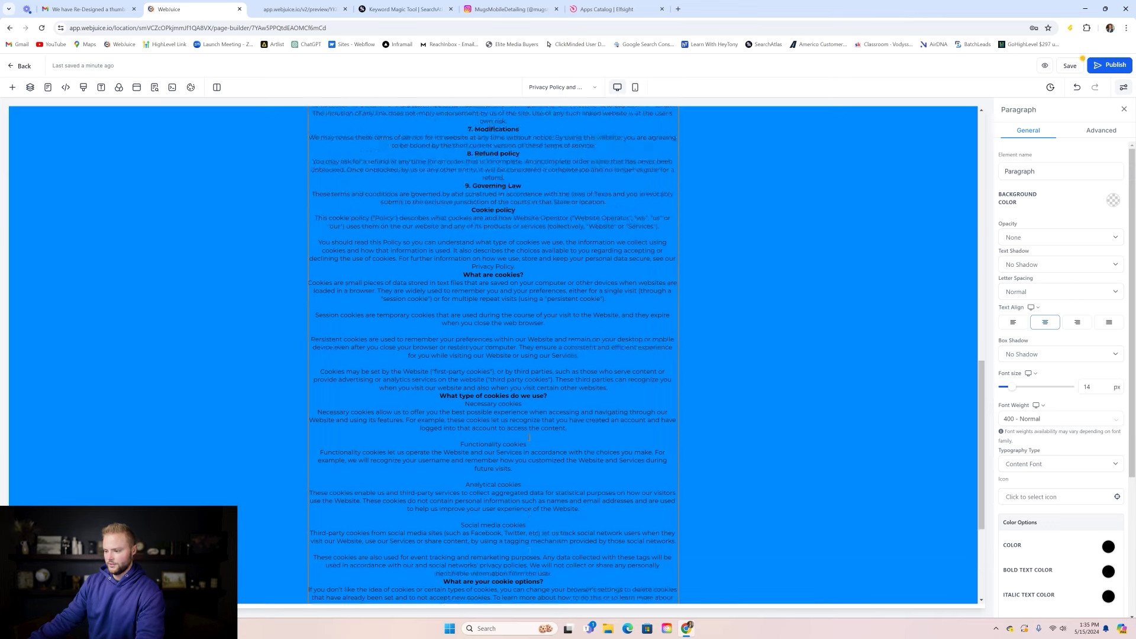
scroll(509, 307, up, 3)
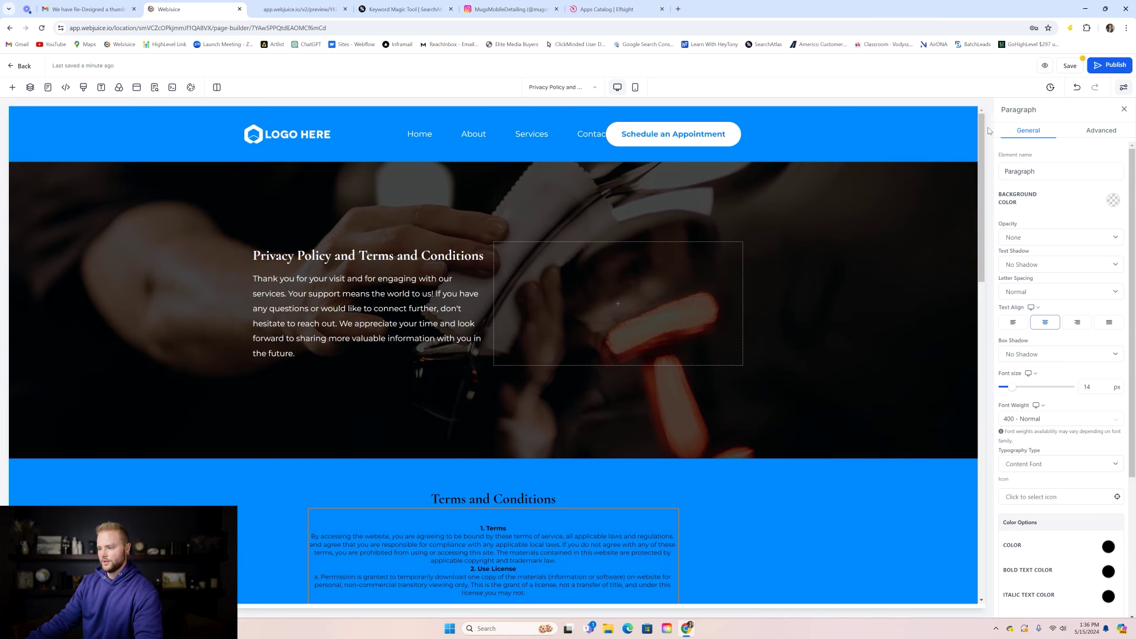
click(587, 134)
- Delete the header navigation menu and the Schedule an Appointment button
key(Delete)
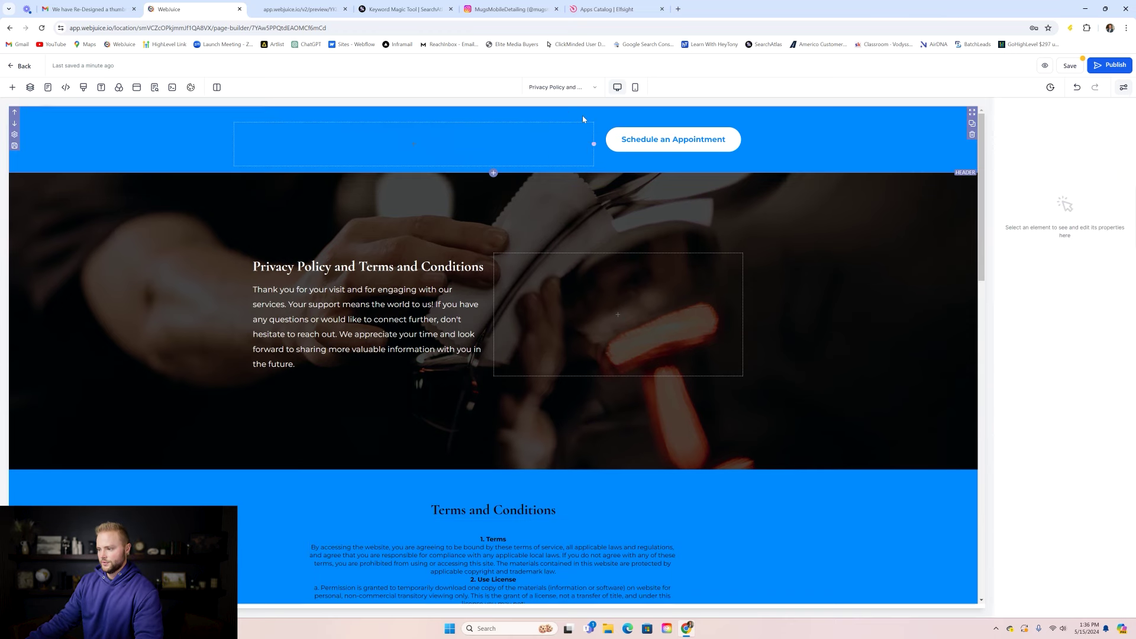
click(672, 144)
click(737, 119)
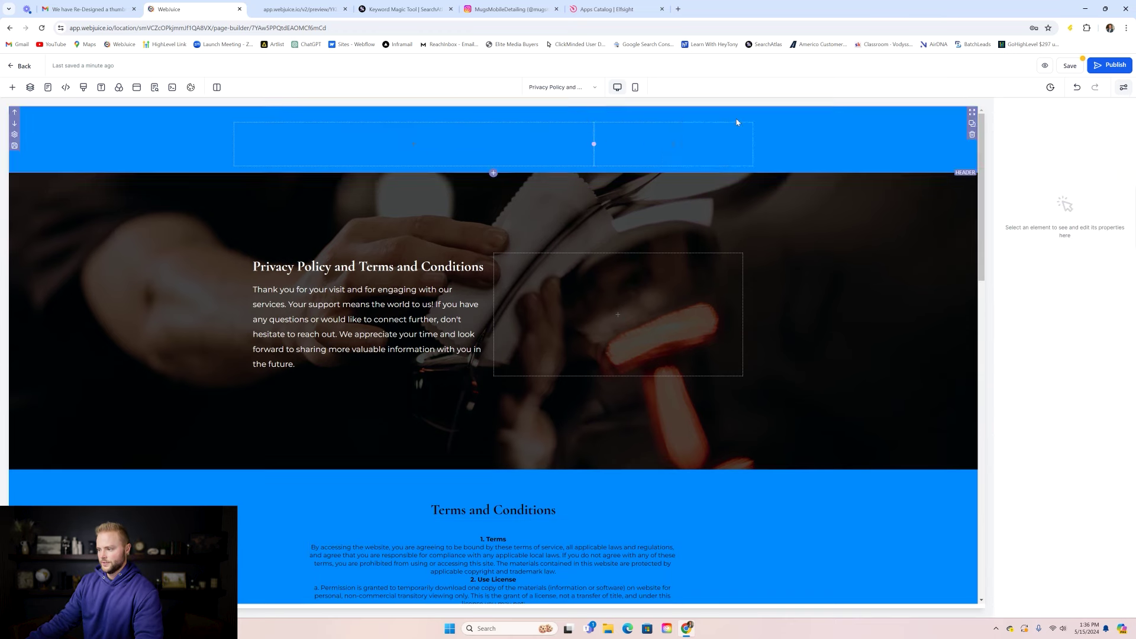
drag(984, 128, 1007, 485)
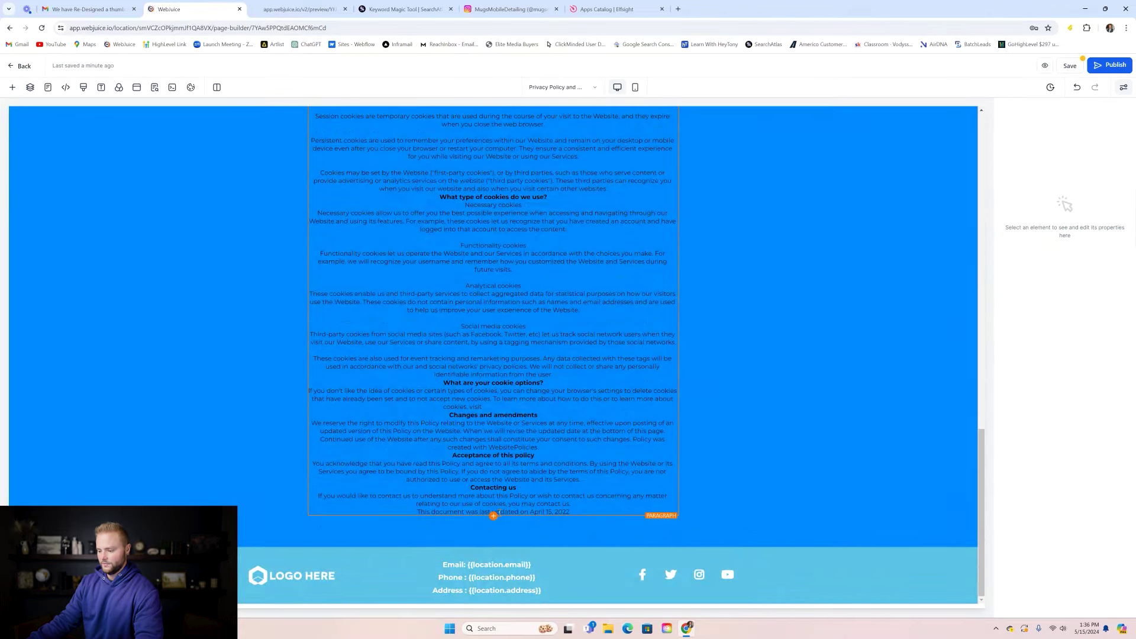
- Add a 'Privacy Policy' headline below the Terms text with a 31 px top margin
click(494, 517)
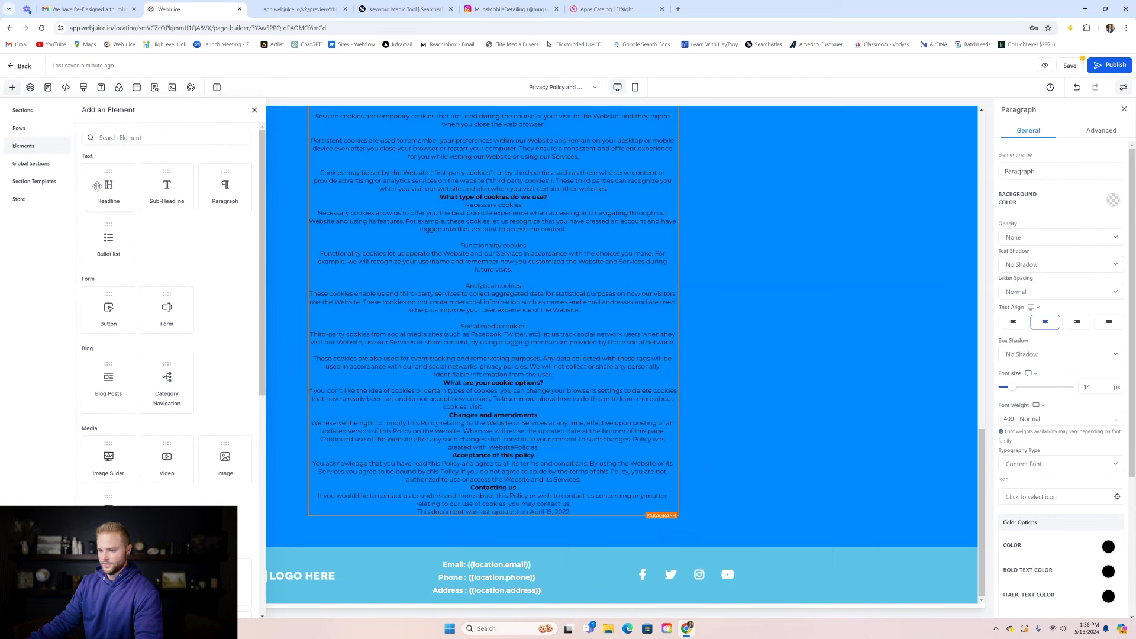
click(97, 186)
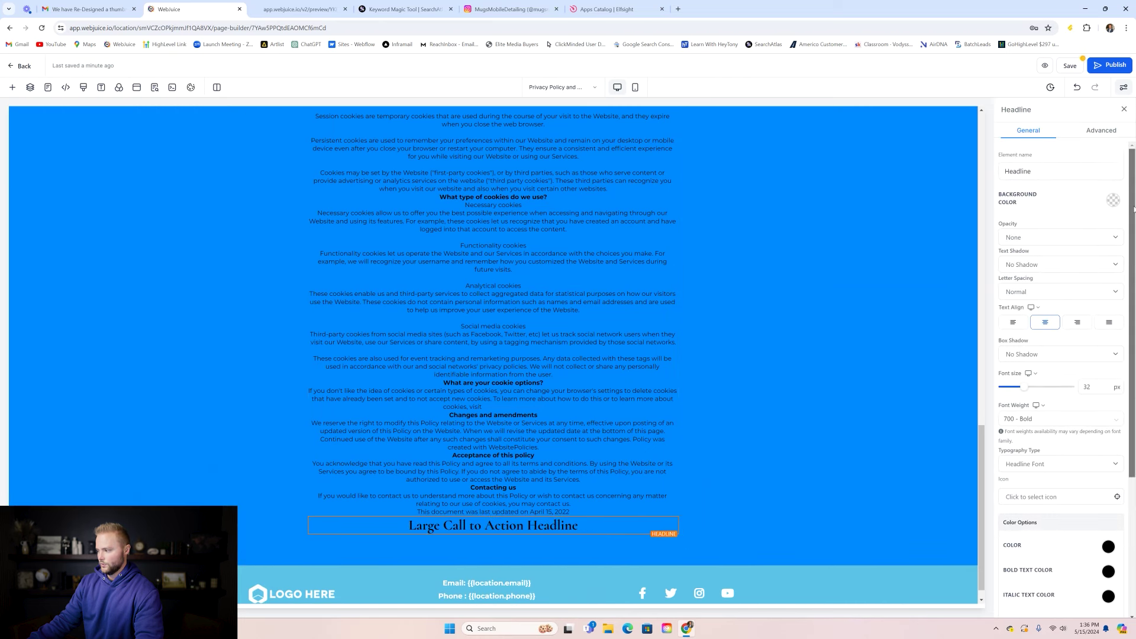
scroll(1134, 208, down, 3)
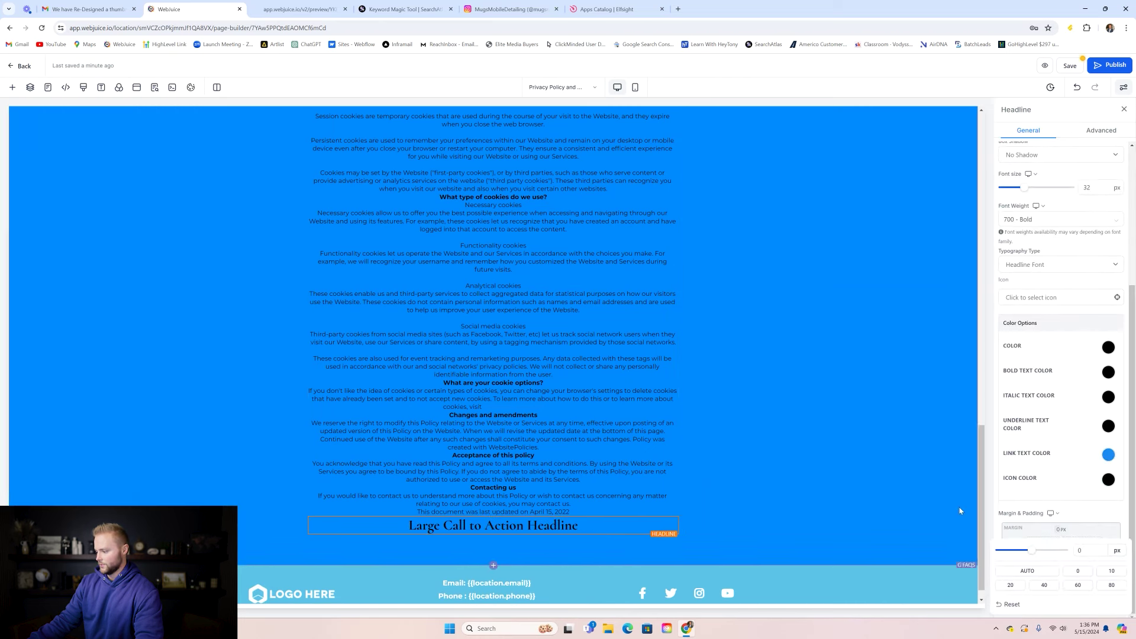
drag(1032, 554, 1052, 551)
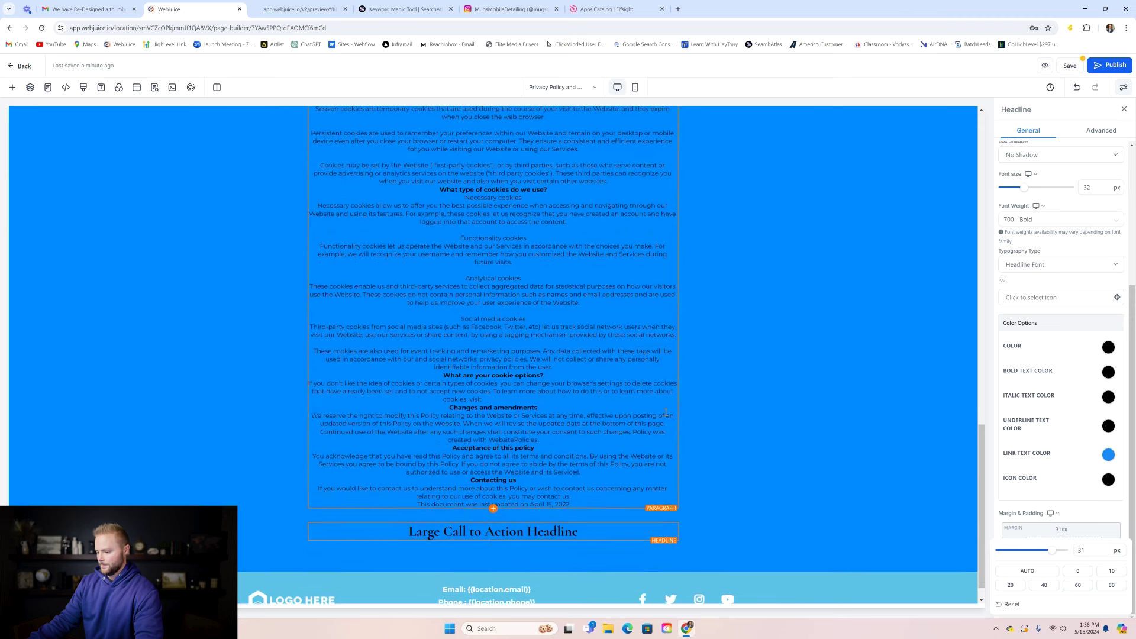
scroll(556, 505, down, 1)
double_click(555, 506)
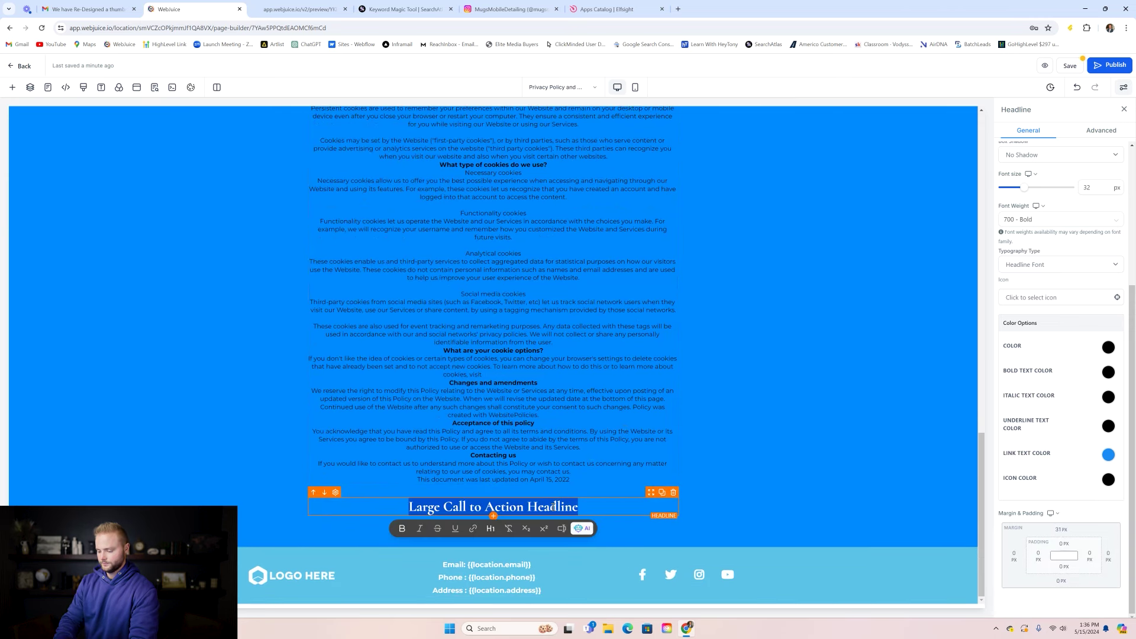
text(Privacy Po)
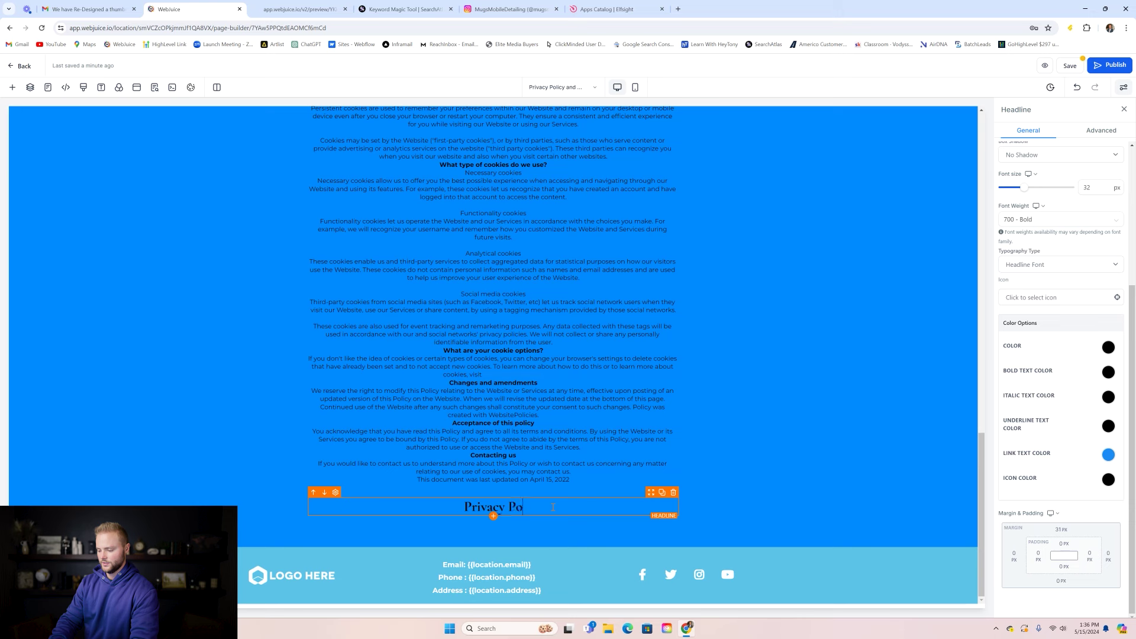
text(licy)
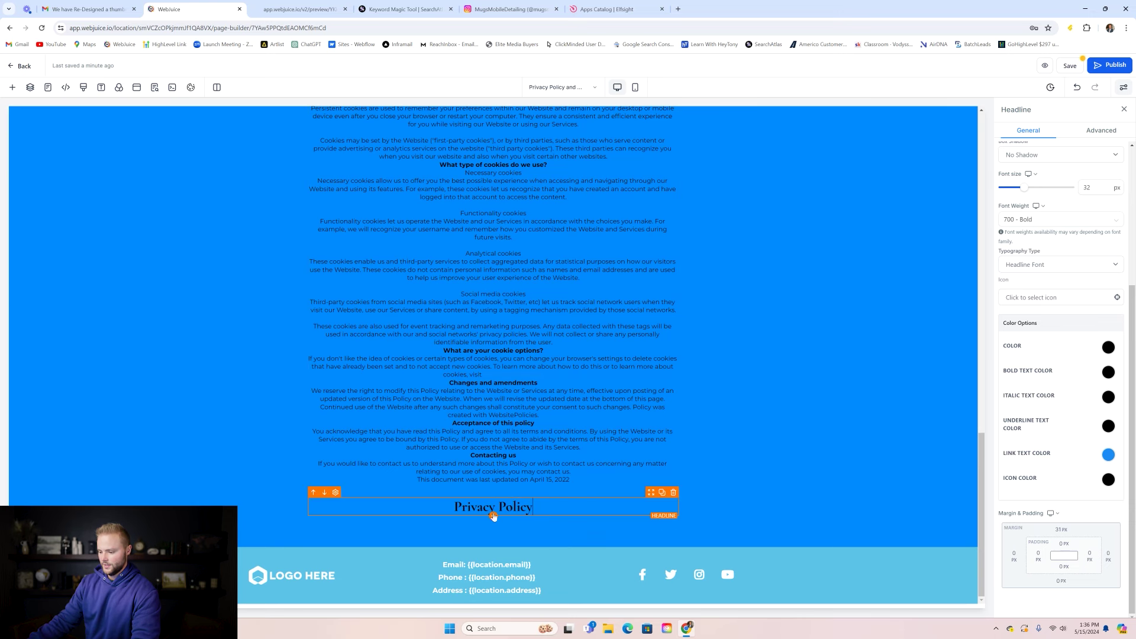
- Add a paragraph under the Privacy Policy headline and save the page, confirming the global section change
click(493, 517)
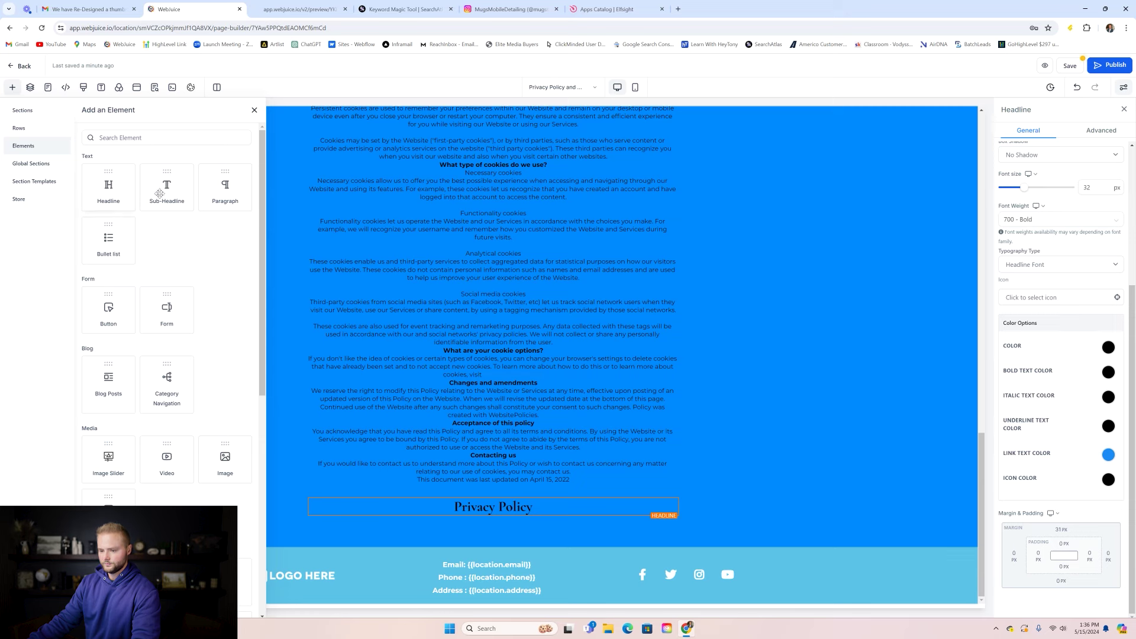
click(220, 189)
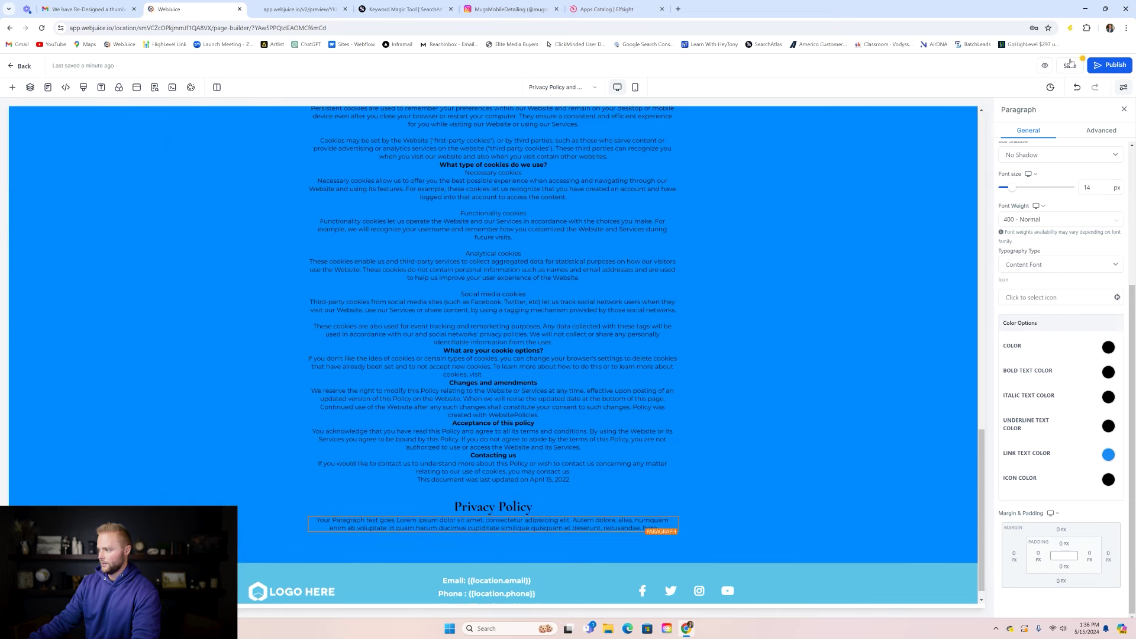
click(1070, 63)
click(685, 354)
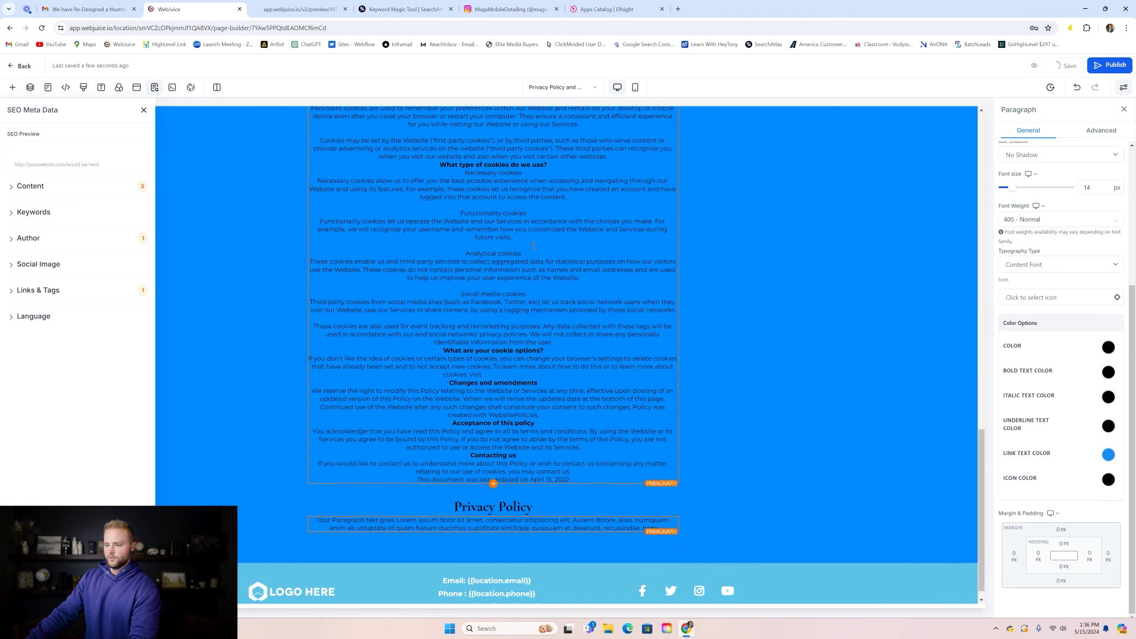
- Return to the websites list and start a new website from a template
click(24, 66)
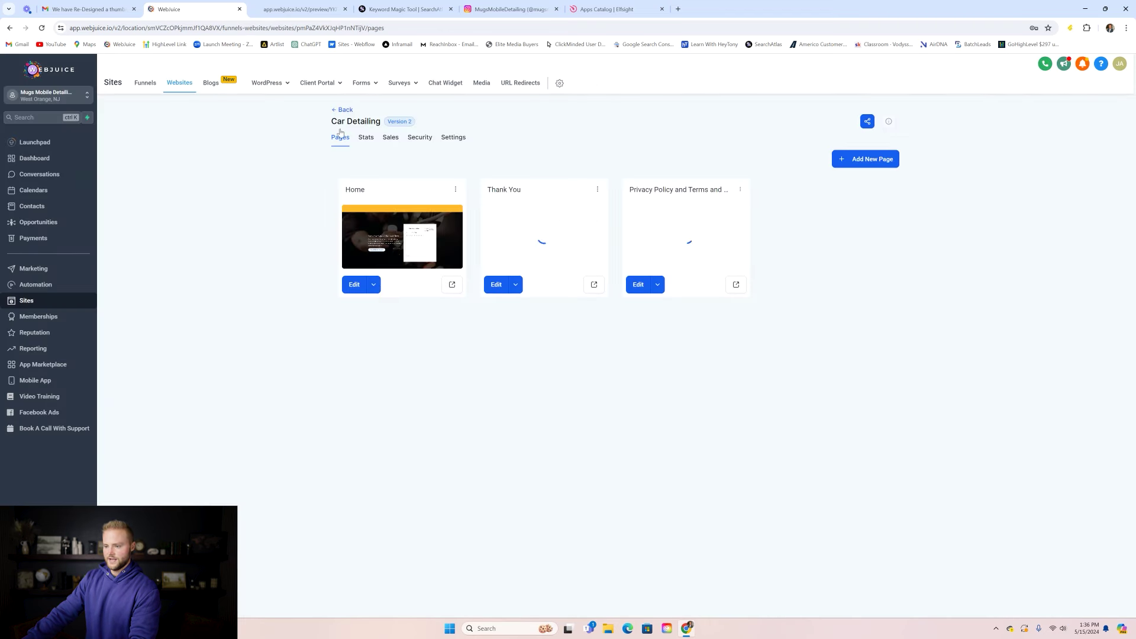
click(342, 109)
click(868, 116)
click(695, 305)
click(725, 413)
- Find the SaaS Consultation and Results template and preview its Privacy Policy page
click(717, 131)
text(saas)
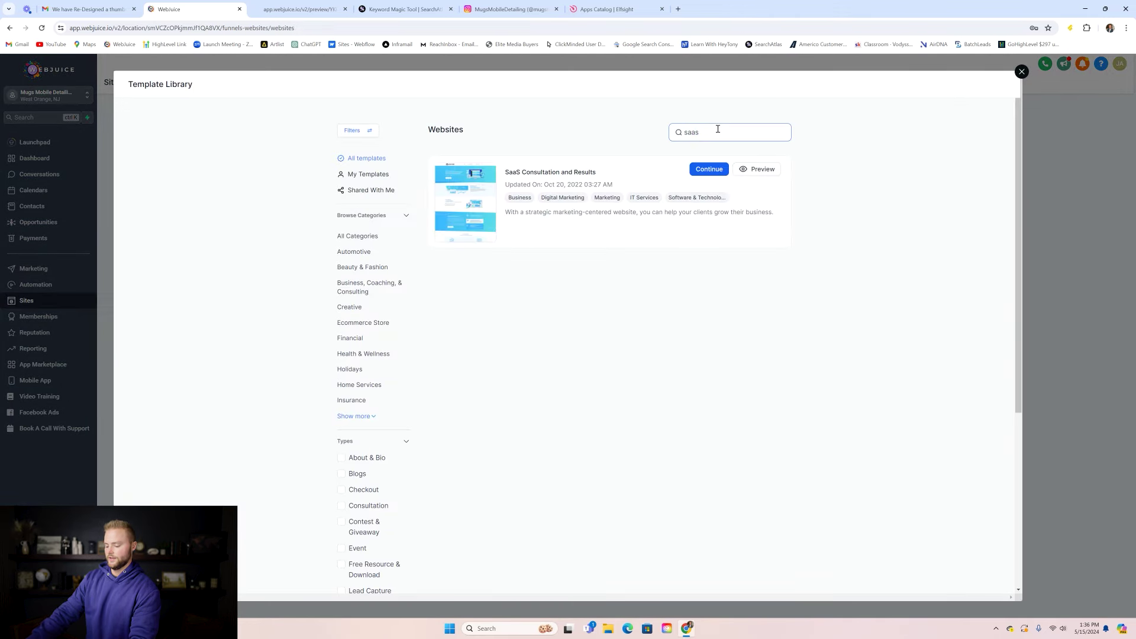
click(659, 172)
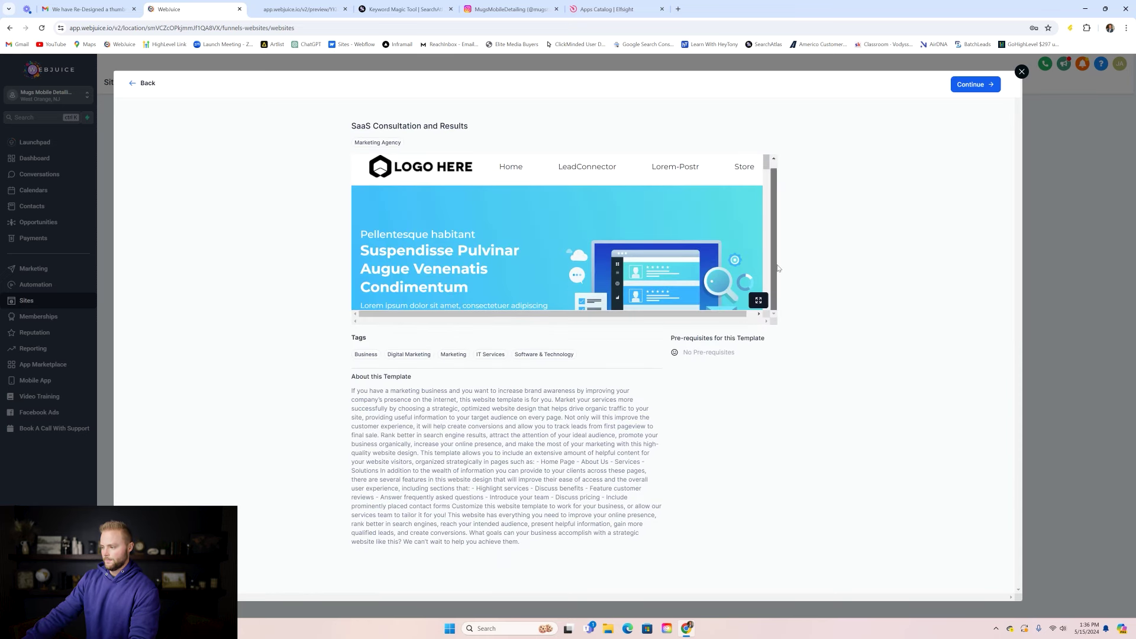
drag(766, 164, 765, 296)
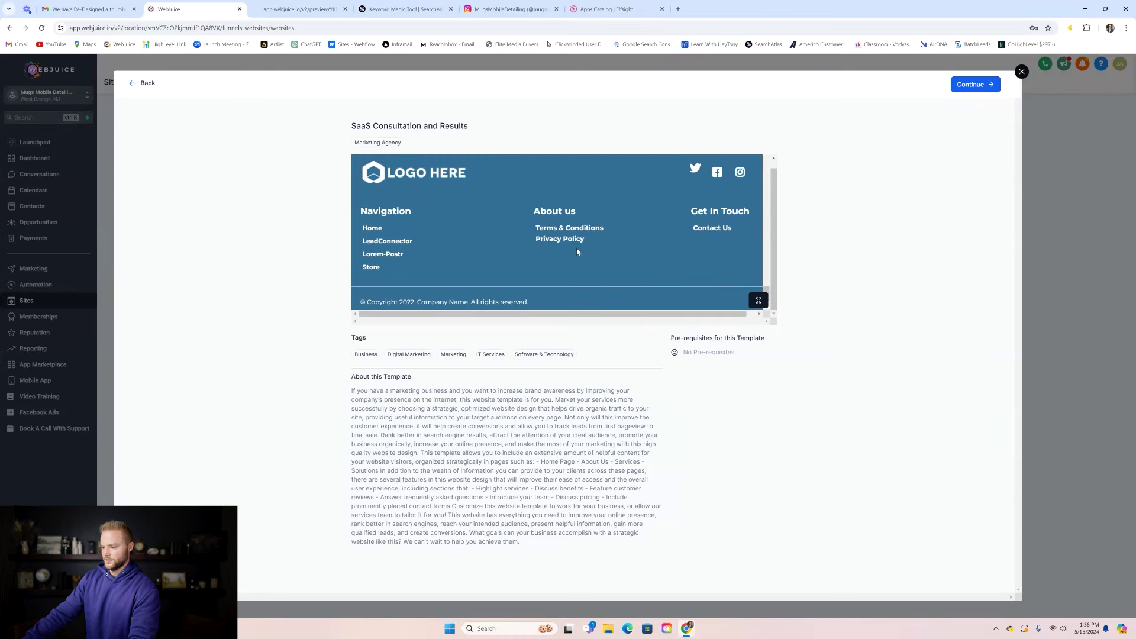
click(560, 239)
- Select the template's entire privacy policy text for copying
drag(365, 214, 483, 227)
click(364, 192)
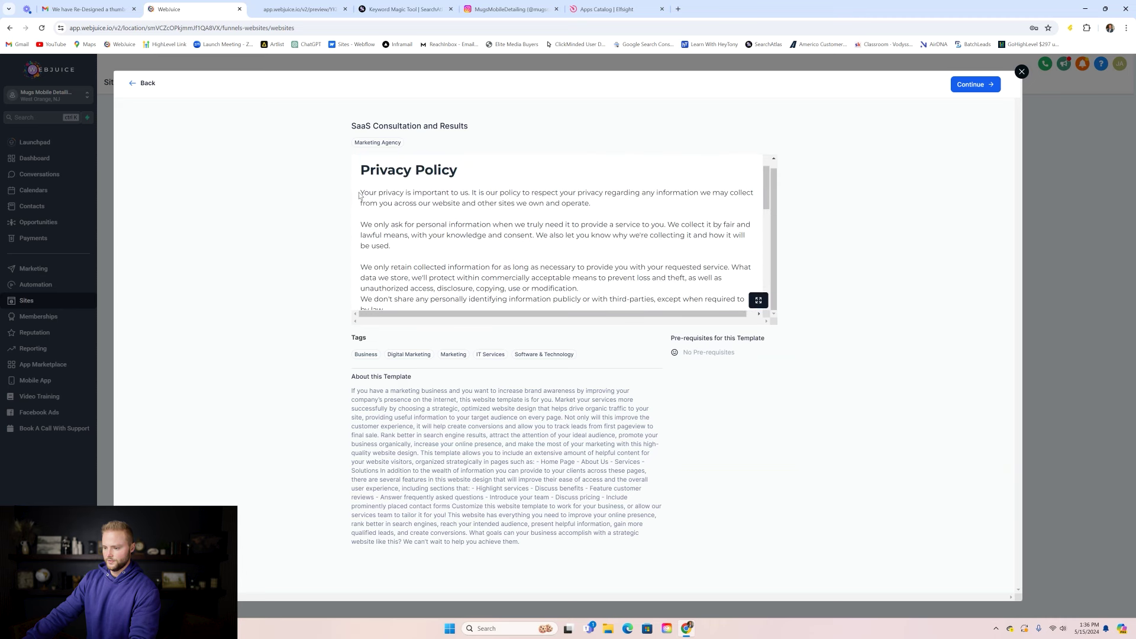
drag(362, 192, 532, 269)
key(ctrl+c)
- Close the template library and edit the Car Detailing site's Privacy Policy page
click(1021, 72)
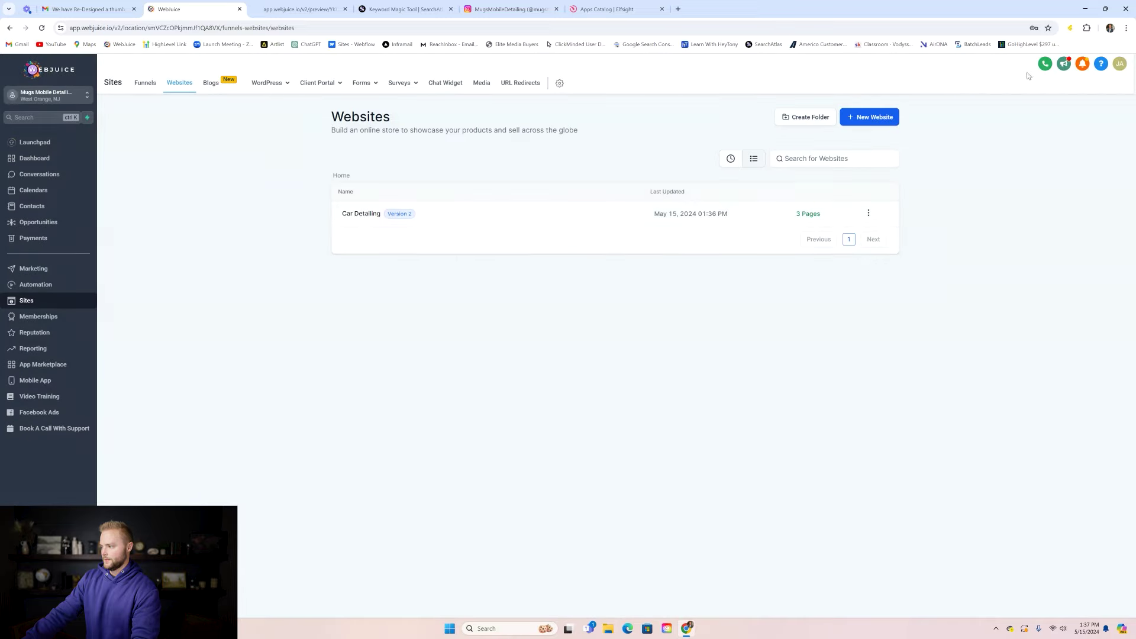
click(382, 216)
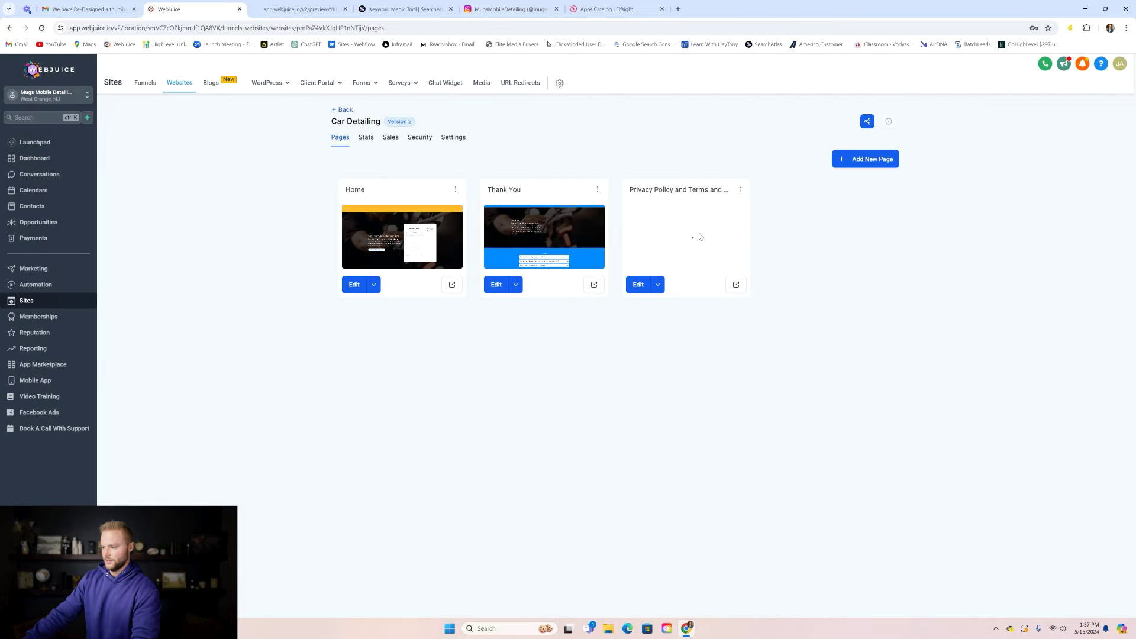
click(696, 232)
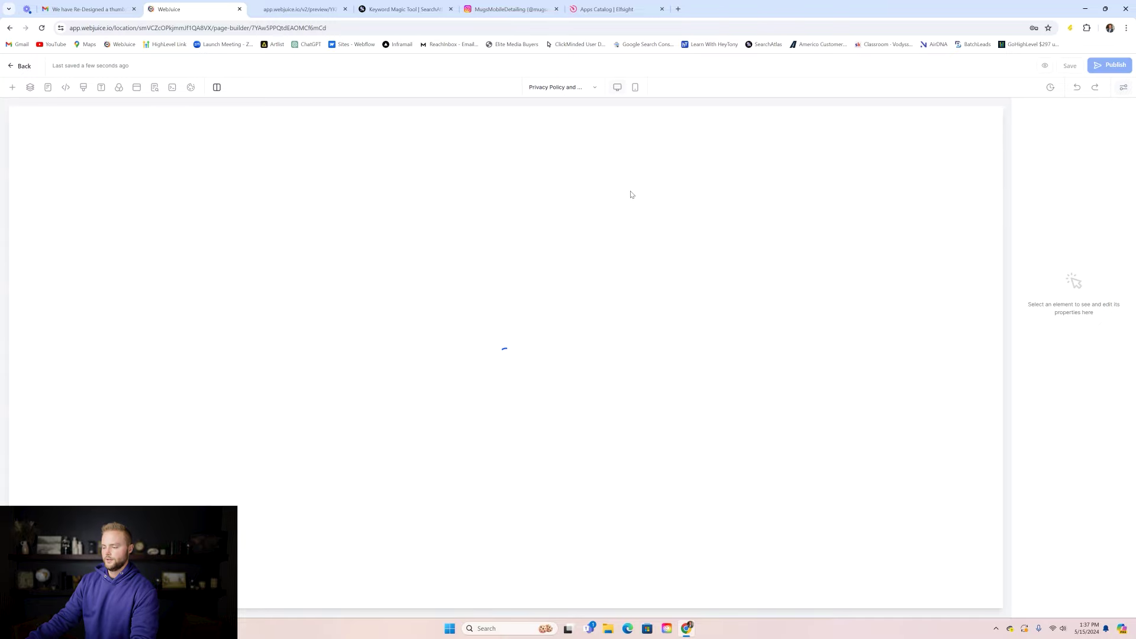
scroll(630, 190, down, 10)
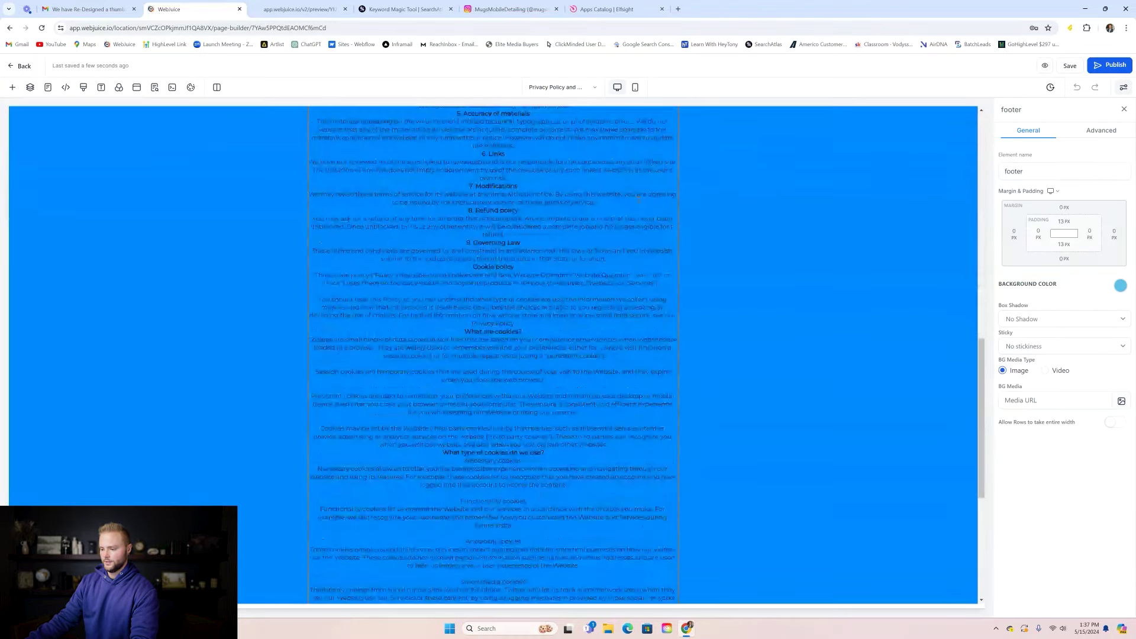
scroll(638, 199, down, 5)
- Paste the copied privacy policy text over the placeholder paragraph under the heading
click(538, 508)
click(538, 507)
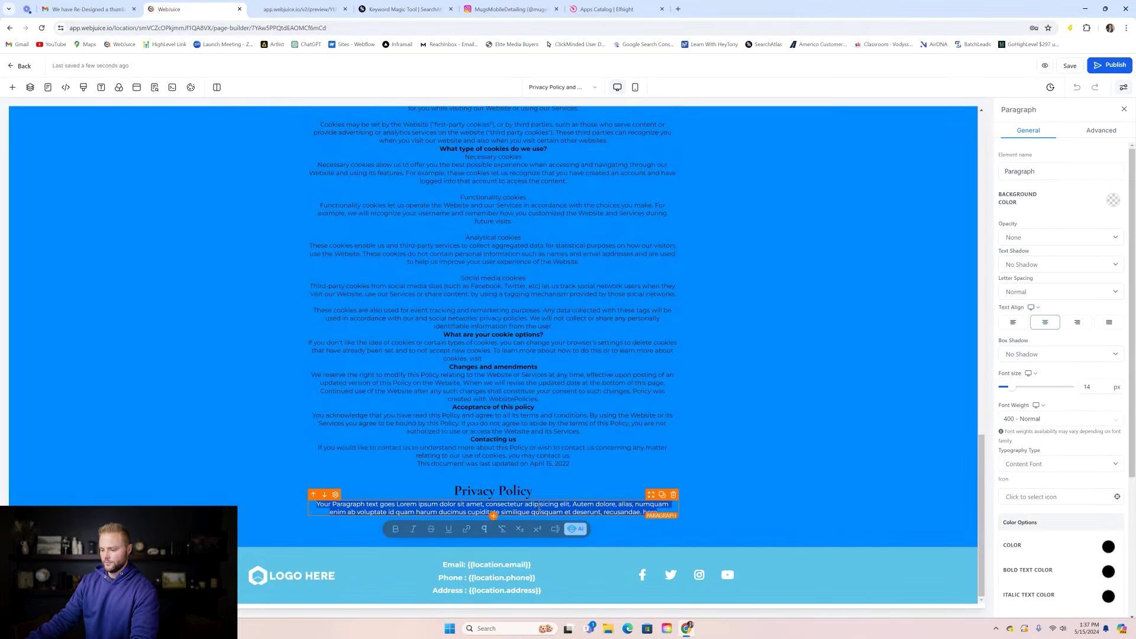
key(ctrl+v)
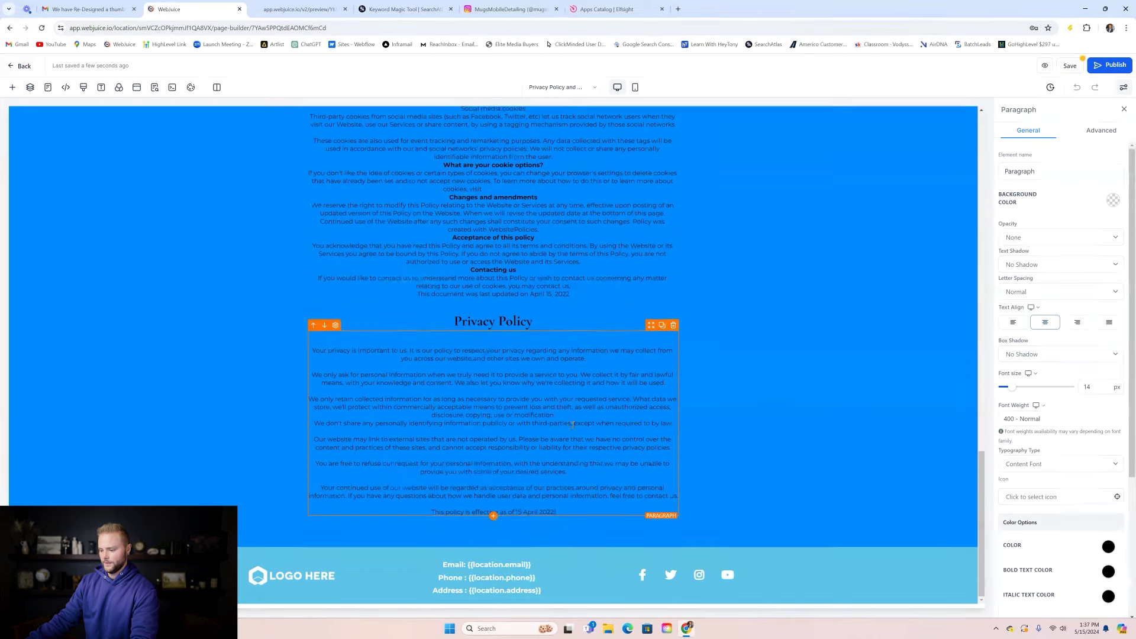
scroll(572, 424, up, 10)
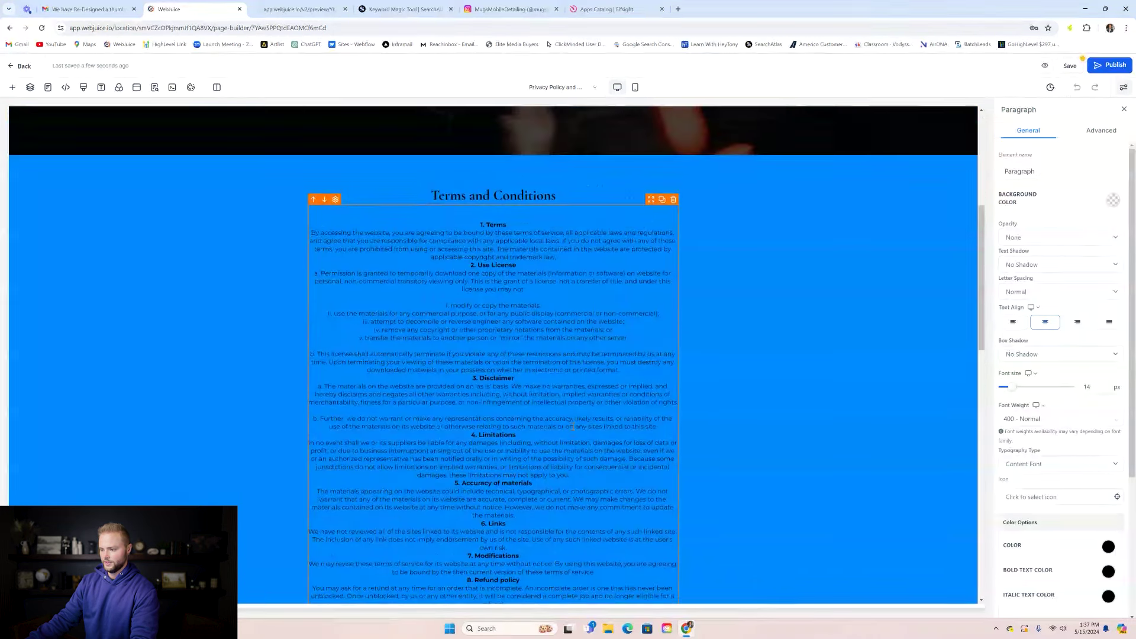
scroll(556, 368, up, 5)
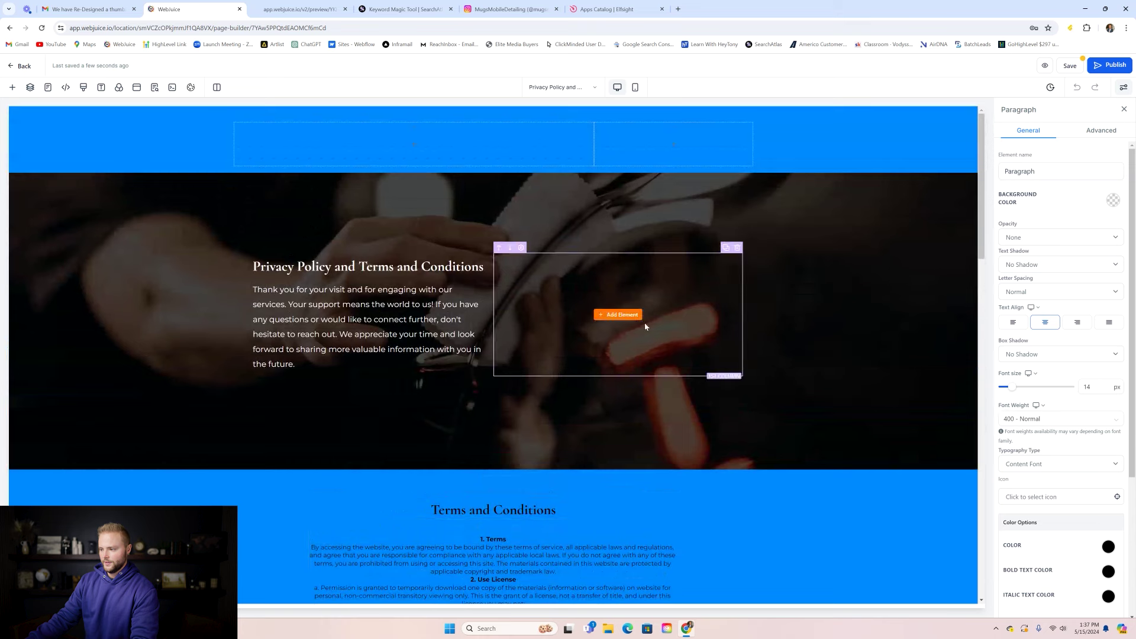
- Save the Privacy Policy page despite the global section change and return to the pages list
click(1072, 65)
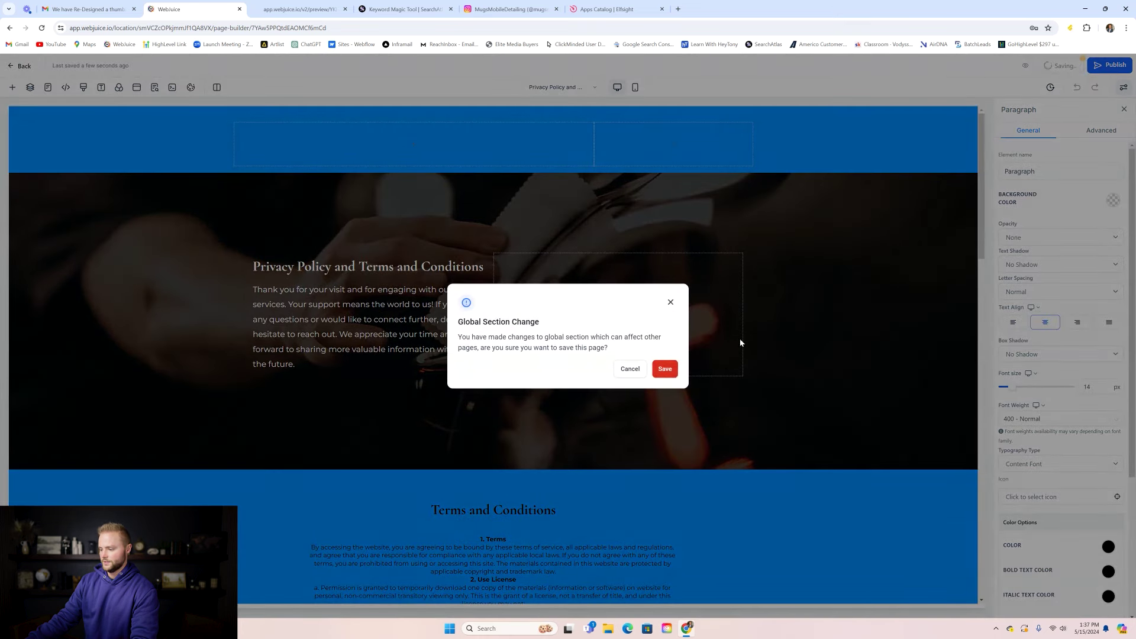
click(669, 372)
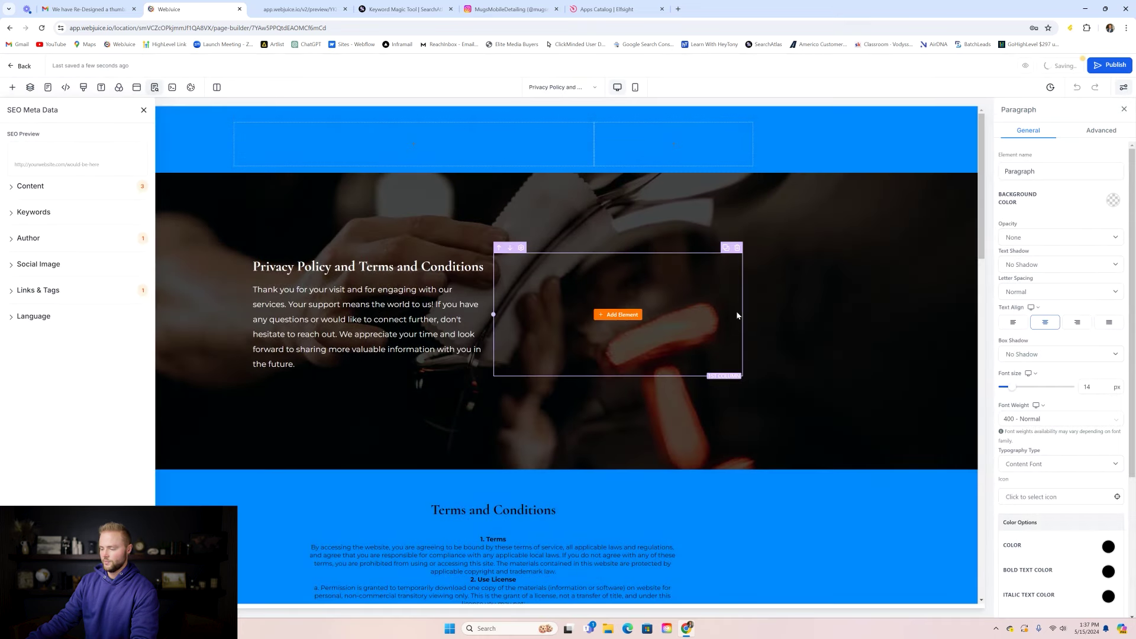
click(144, 110)
click(21, 66)
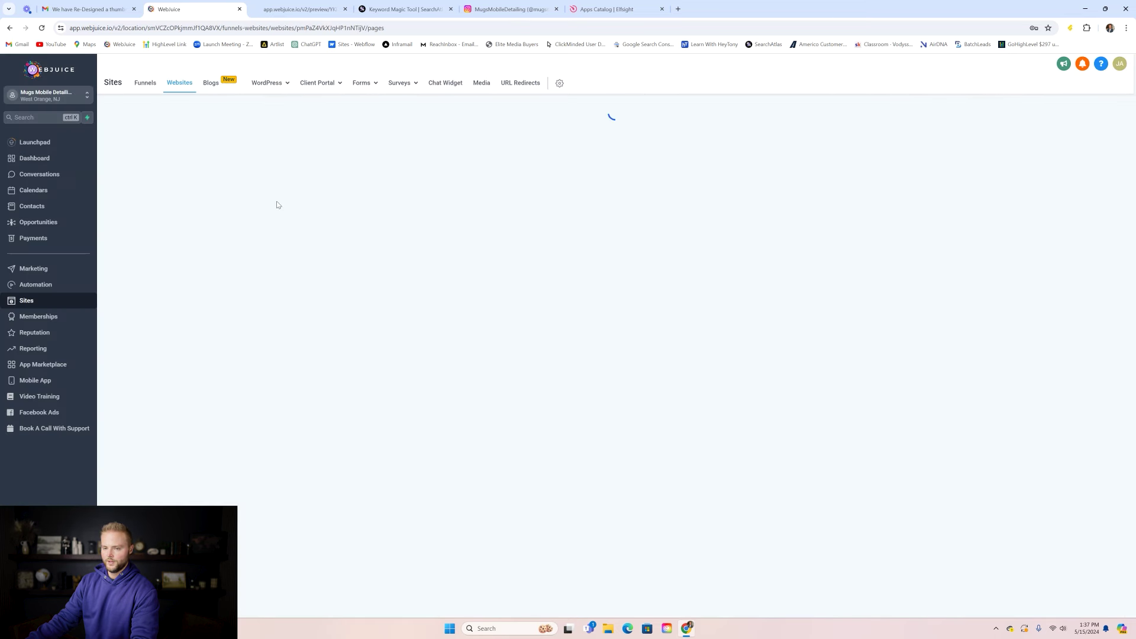
- On the Home page, duplicate the footer's Address line
click(405, 228)
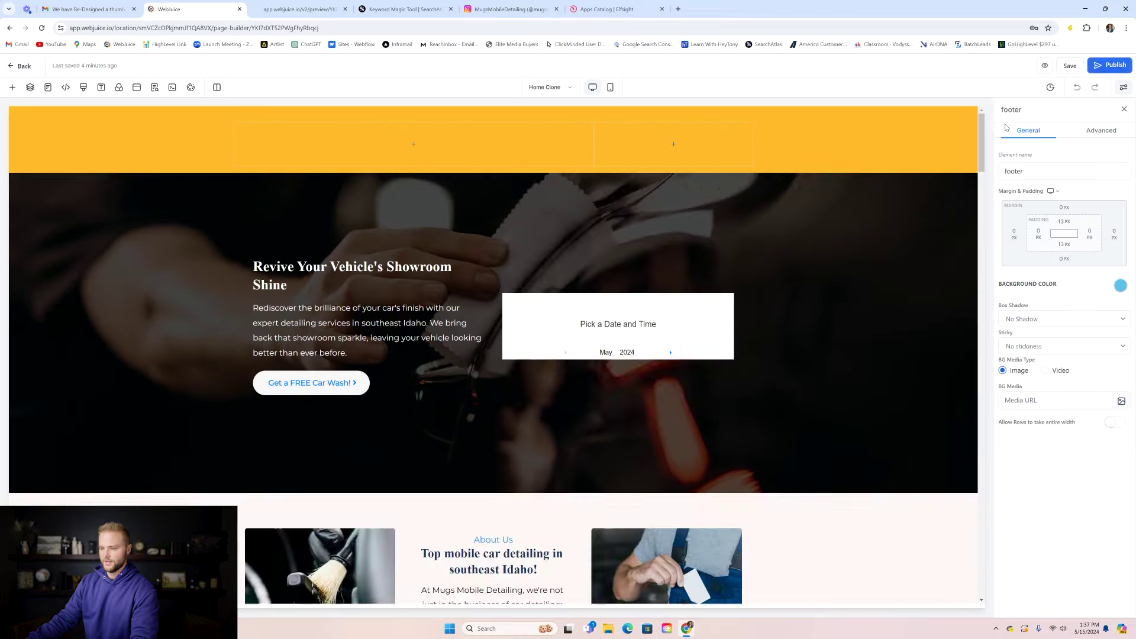
scroll(968, 281, down, 20)
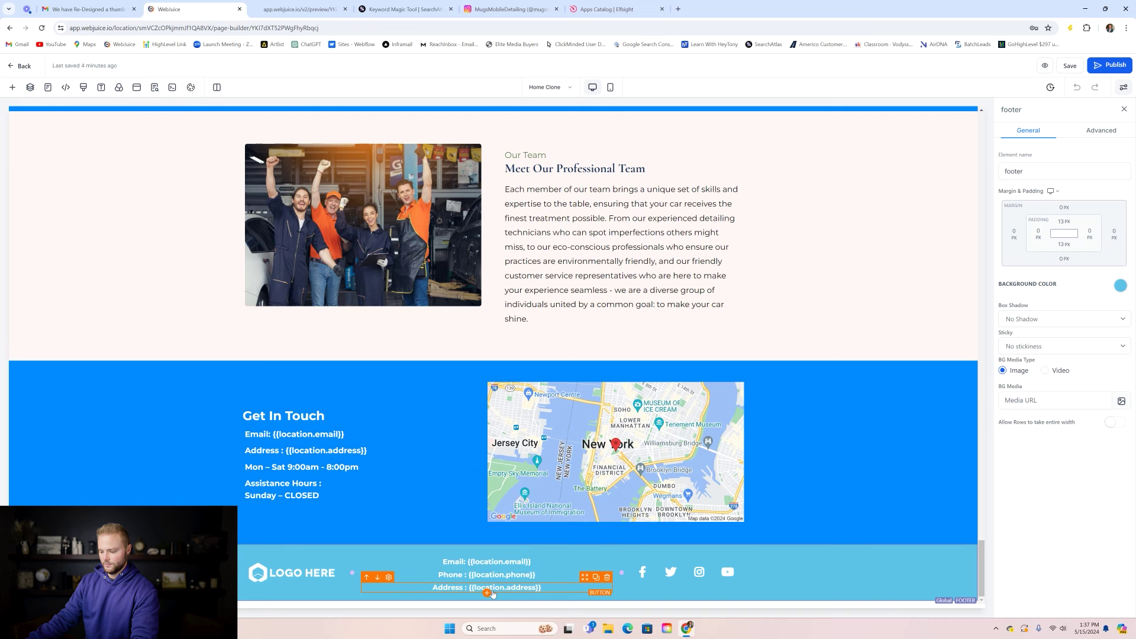
click(487, 593)
scroll(264, 175, down, 1)
scroll(264, 175, up, 1)
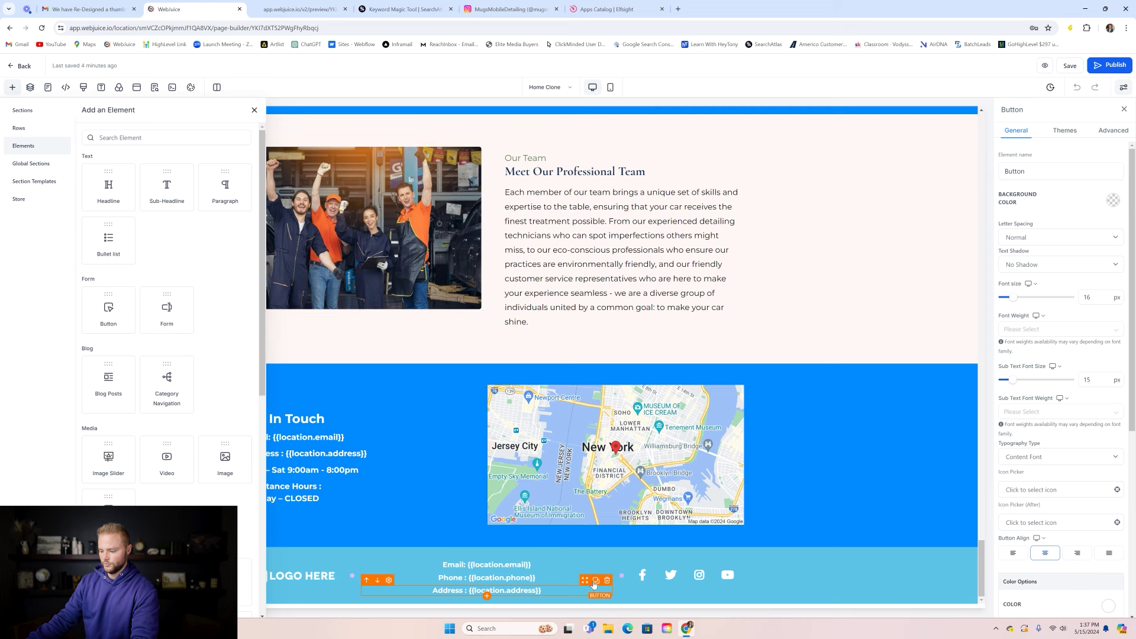
click(595, 581)
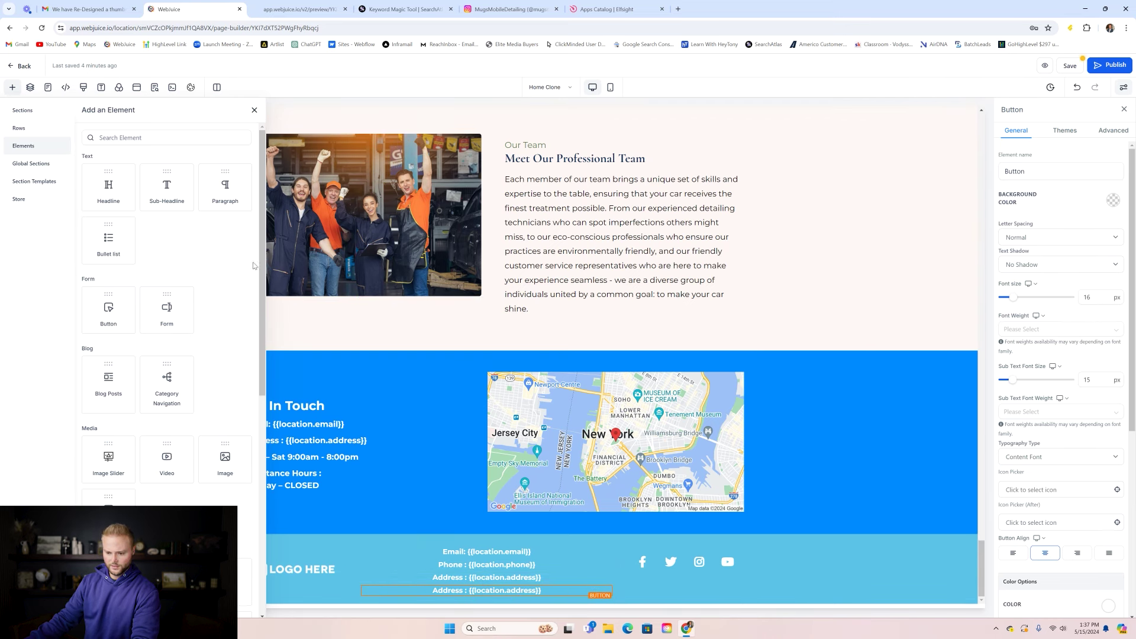
- Relabel the duplicated footer button 'Terms and Conditions/Privacy Policy'
scroll(263, 247, down, 1)
scroll(1080, 377, down, 5)
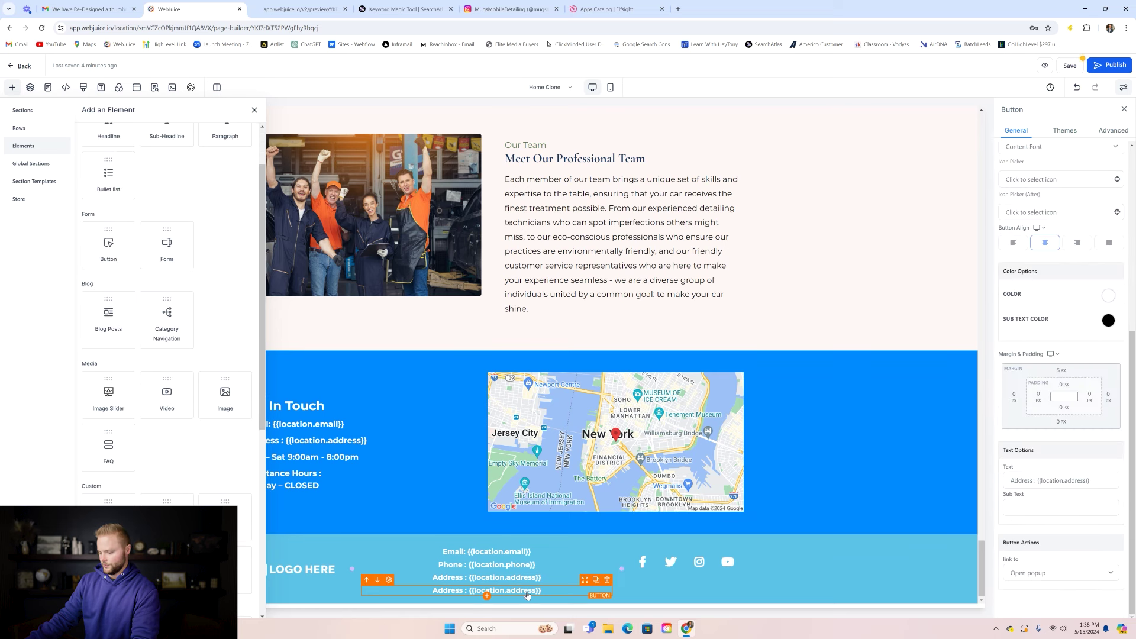
click(1056, 479)
key(ctrl+a)
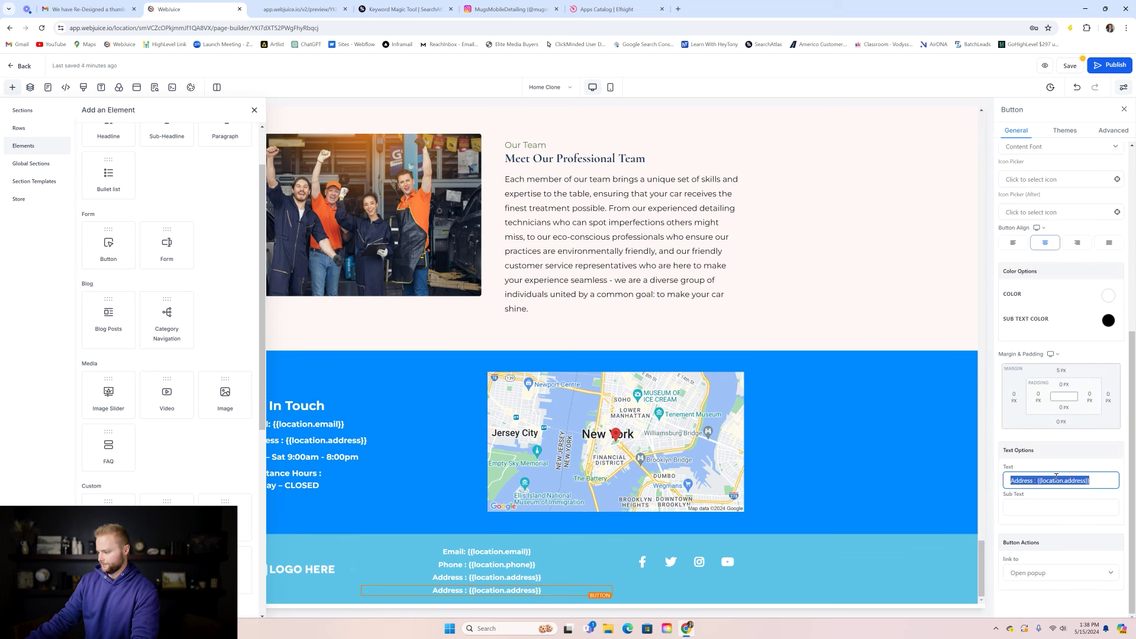
text(Ter)
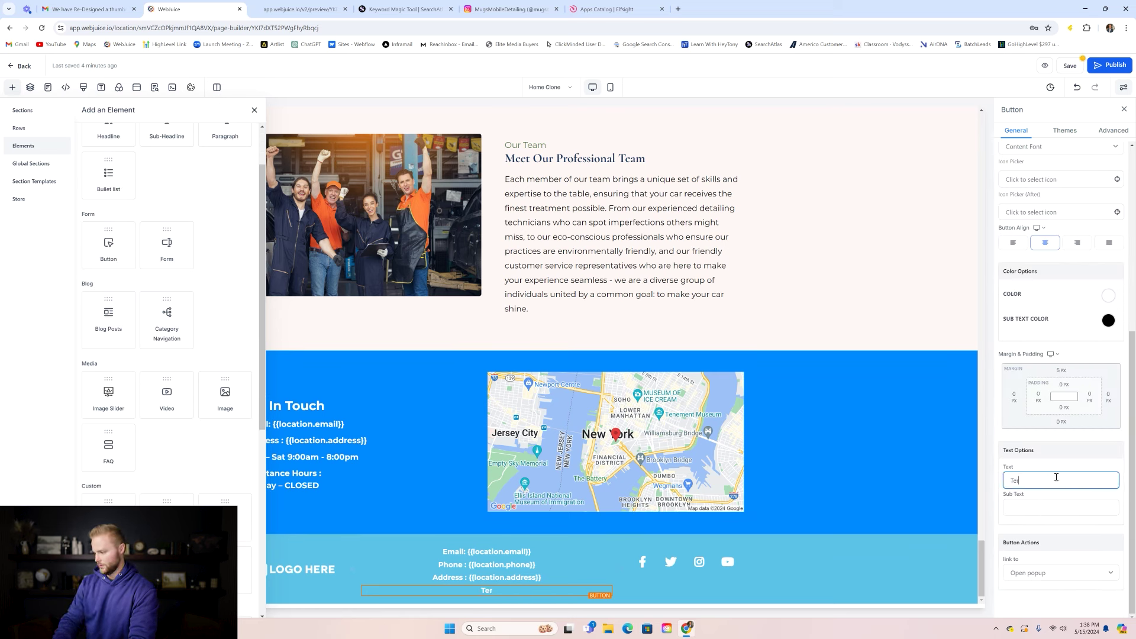
text(ms and Con)
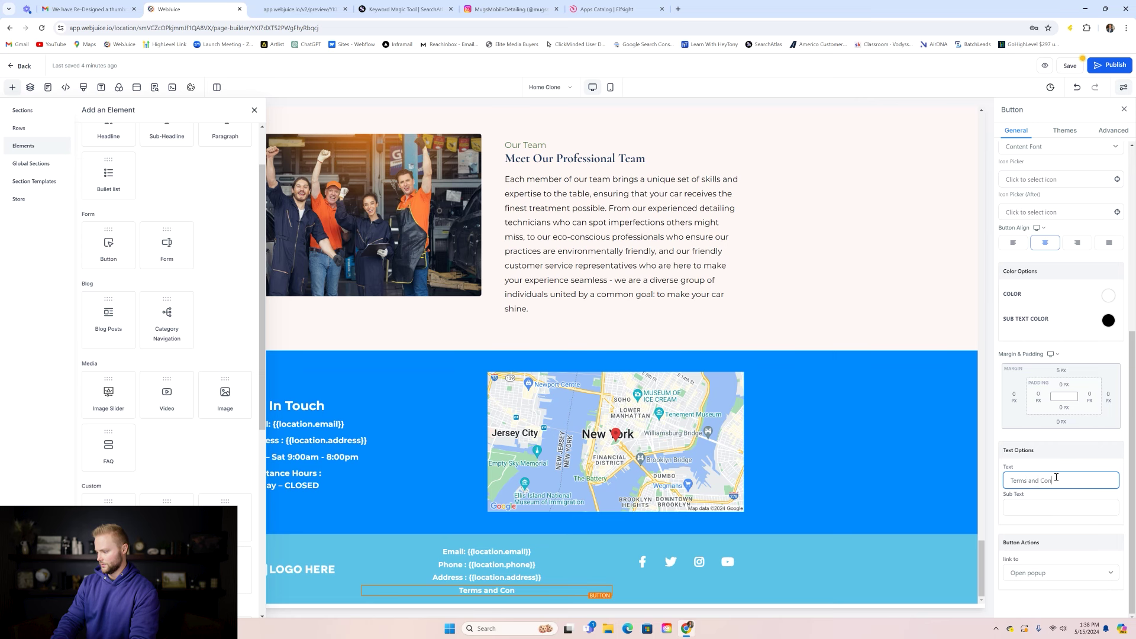
text(ditions/Privacy Po)
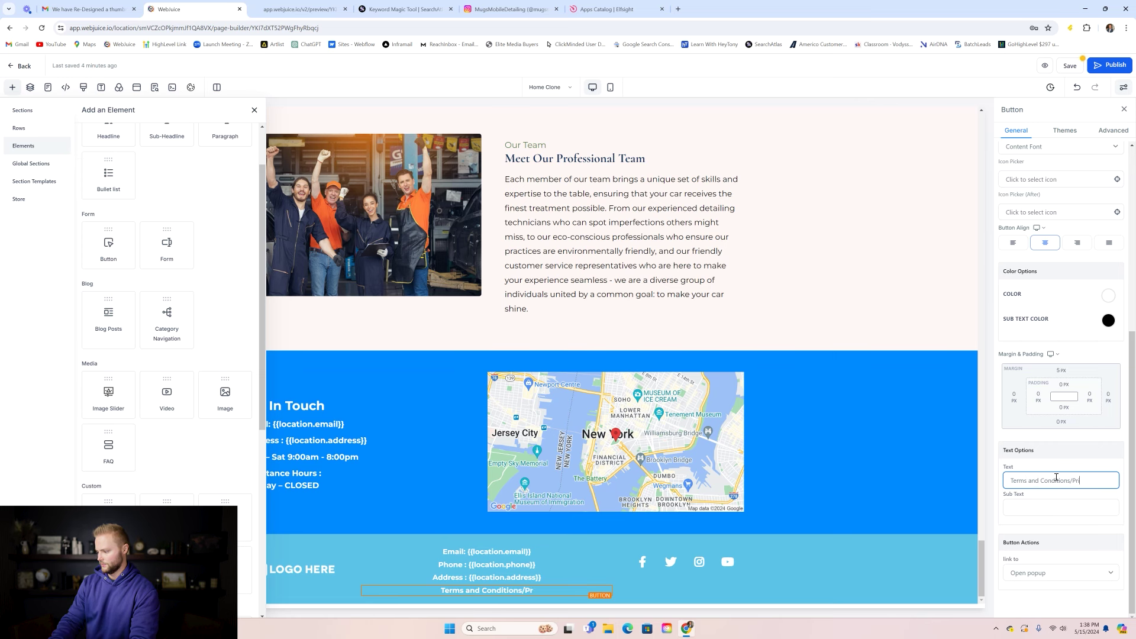
text(licy)
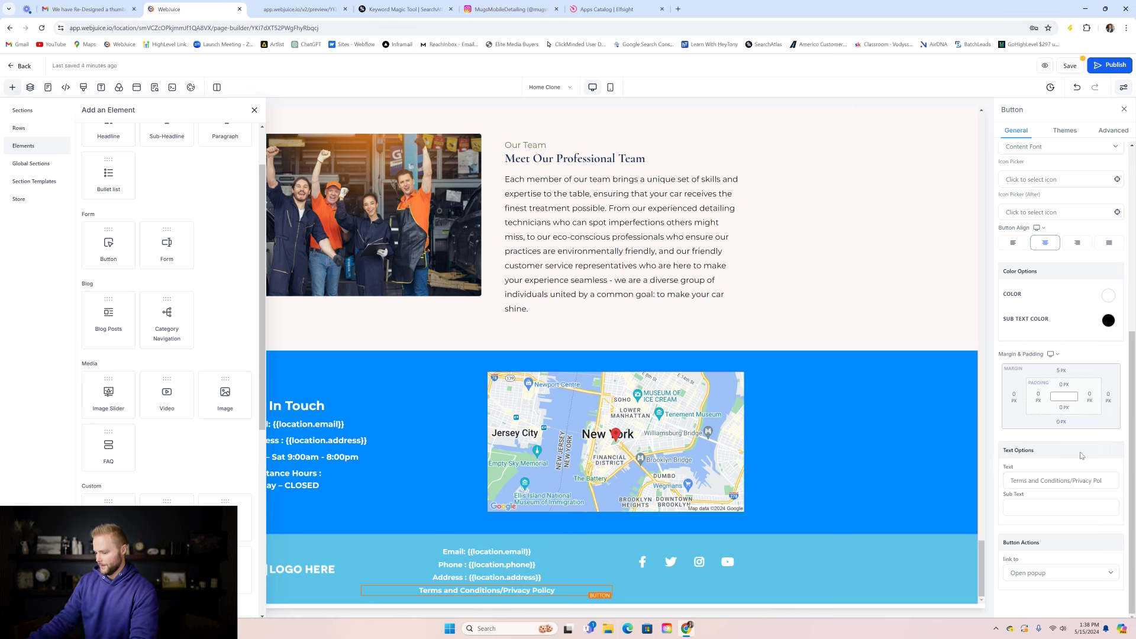
click(1068, 65)
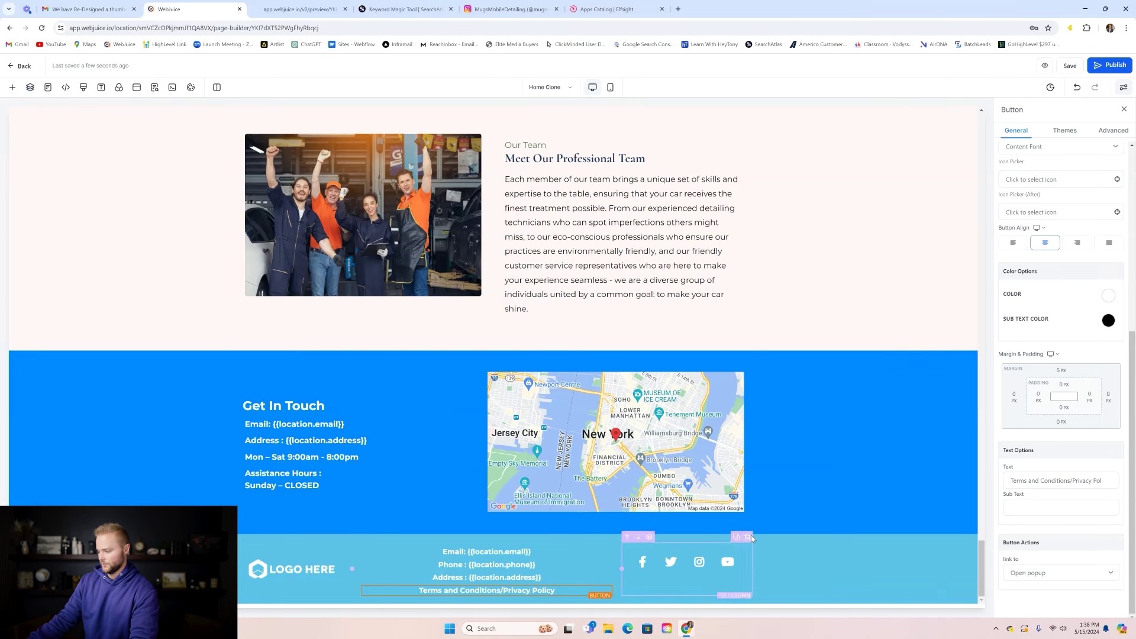
- Link the new footer button to the Privacy Policy page, save, and preview the site
click(1045, 569)
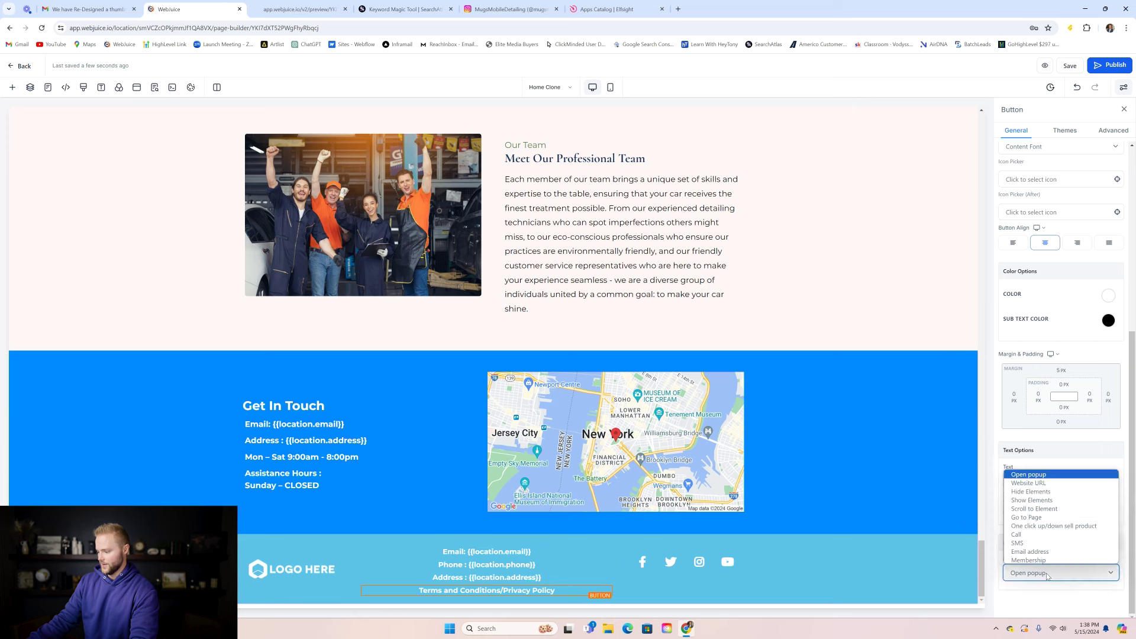
click(1038, 518)
scroll(1073, 573, down, 1)
click(1064, 573)
click(1069, 556)
click(1047, 573)
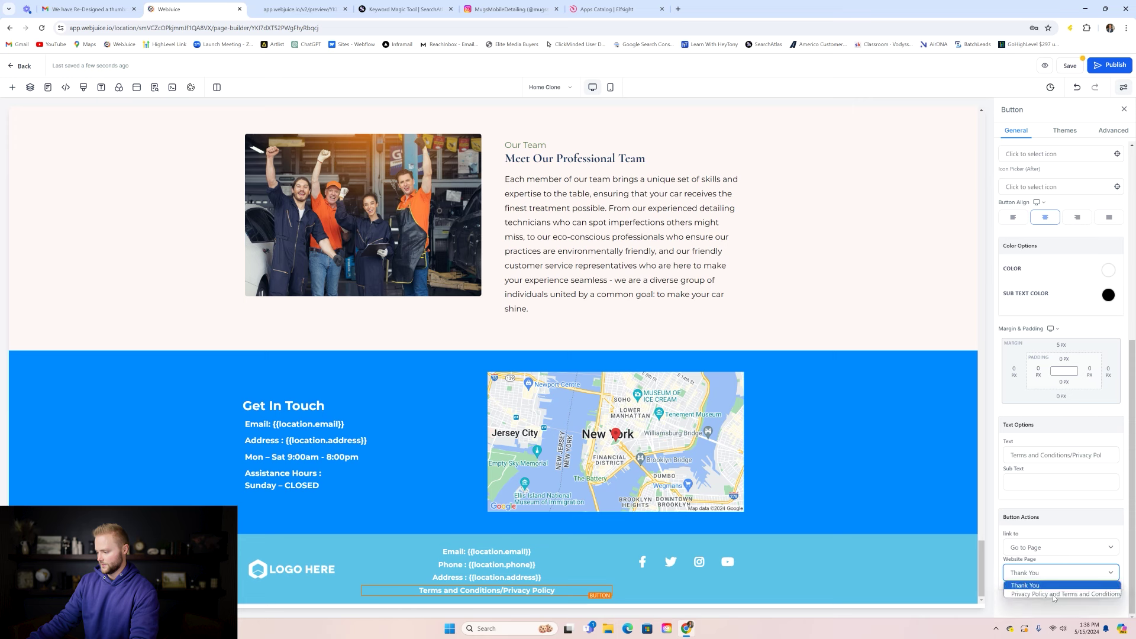
click(1056, 599)
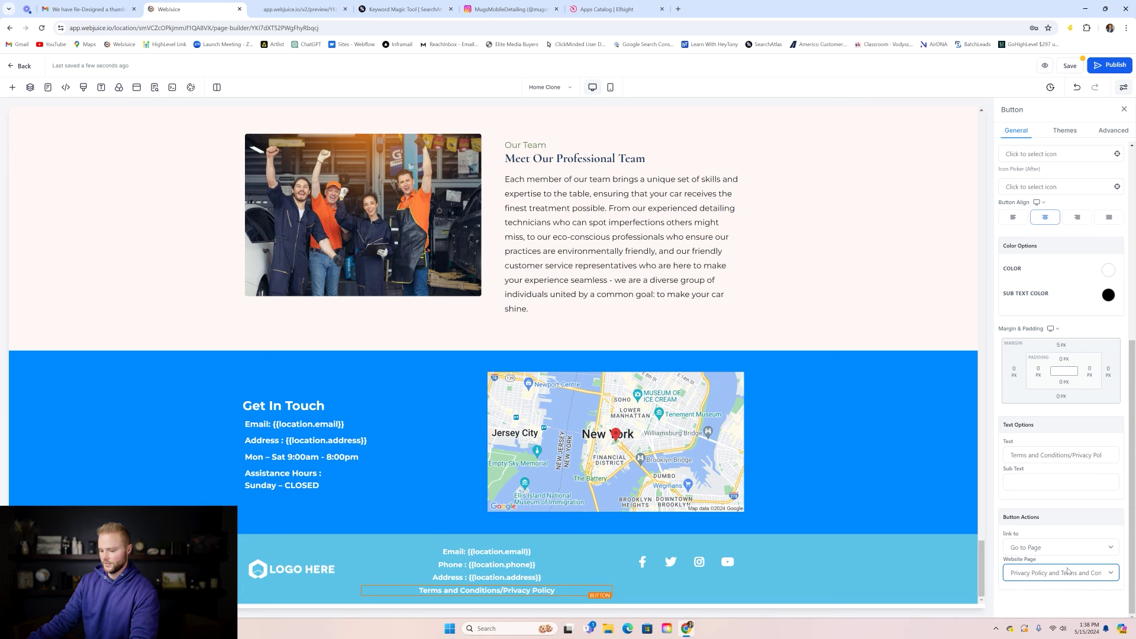
click(1069, 63)
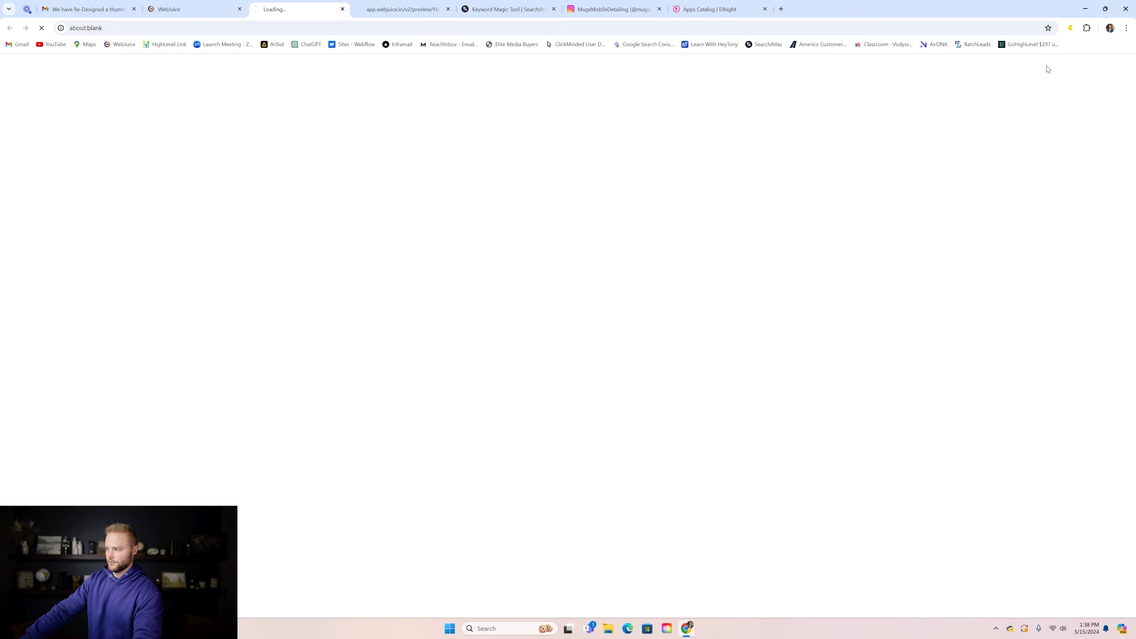
click(1028, 66)
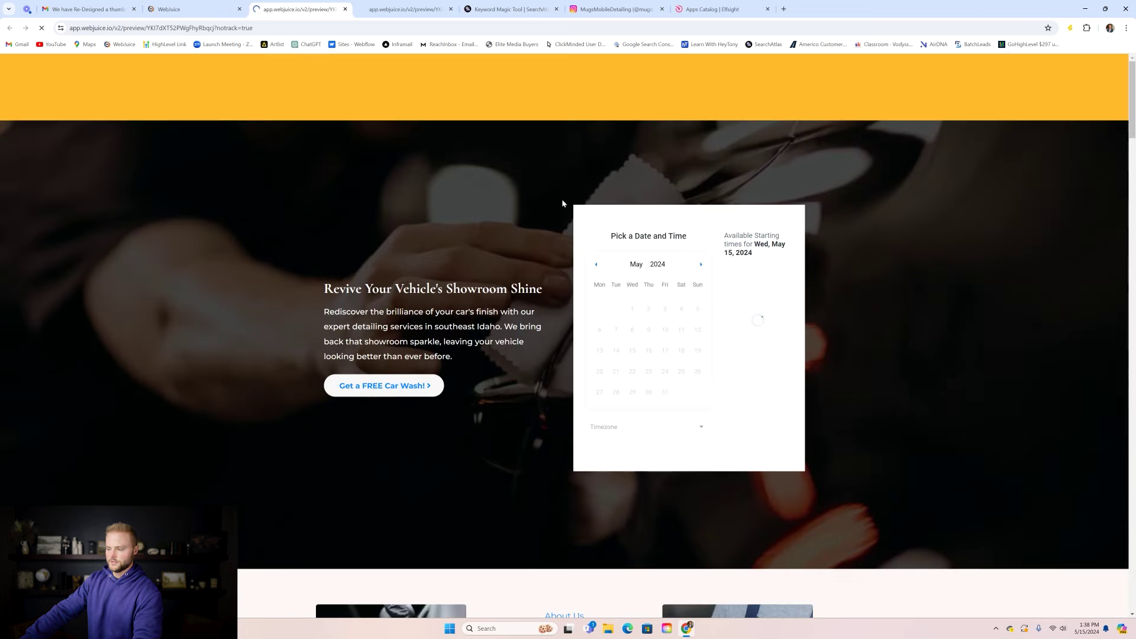
- Follow the footer Terms and Conditions/Privacy Policy link in the preview, then return to the pages list
drag(1132, 79, 1132, 571)
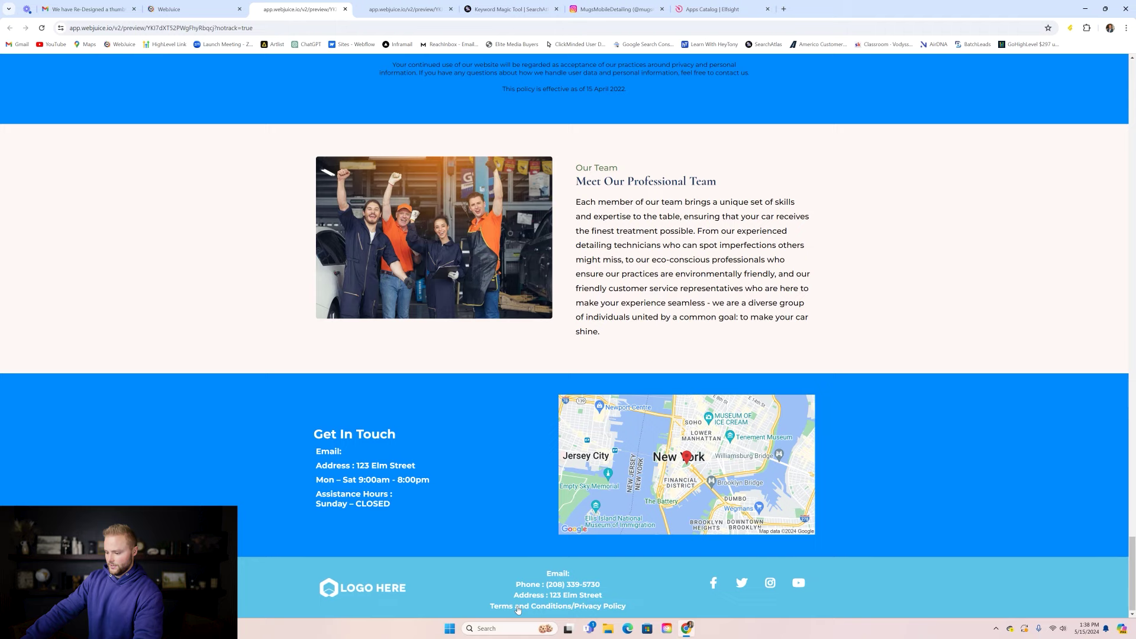
click(538, 606)
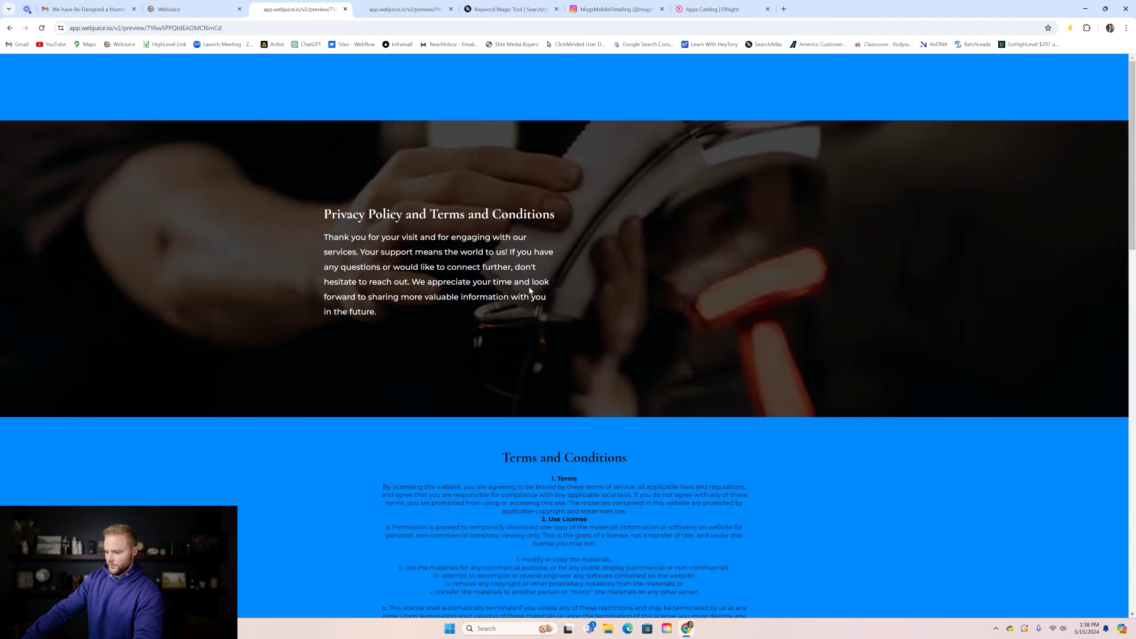
scroll(559, 249, down, 7)
scroll(557, 168, up, 7)
click(345, 9)
click(24, 67)
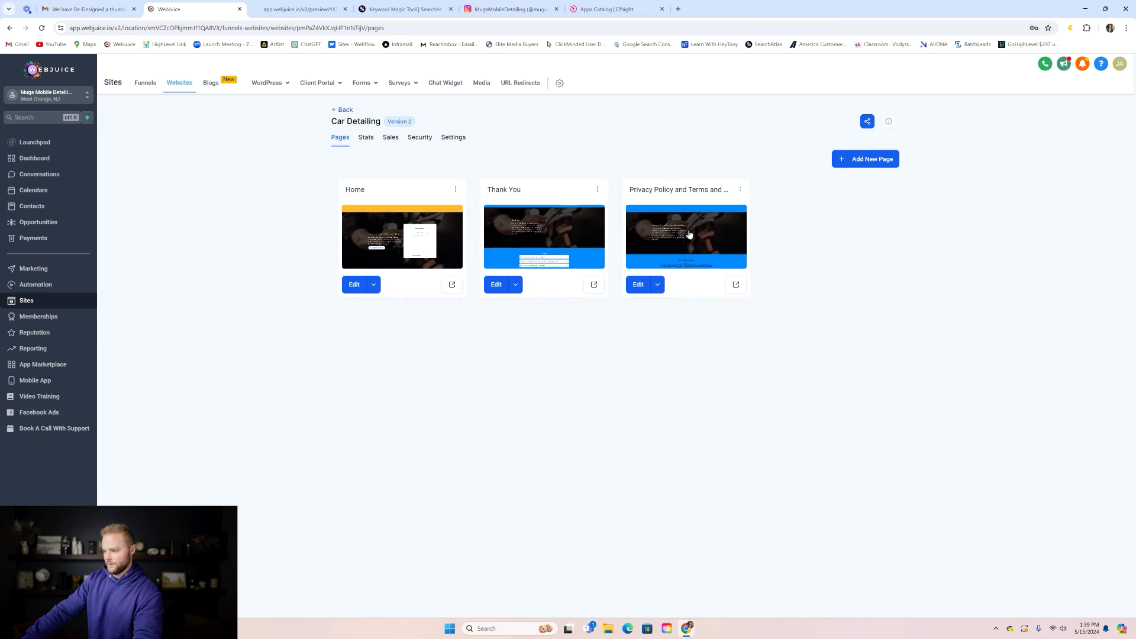
- On the Privacy Policy page, delete the hero's introductory paragraph and then the whole hero section
click(687, 232)
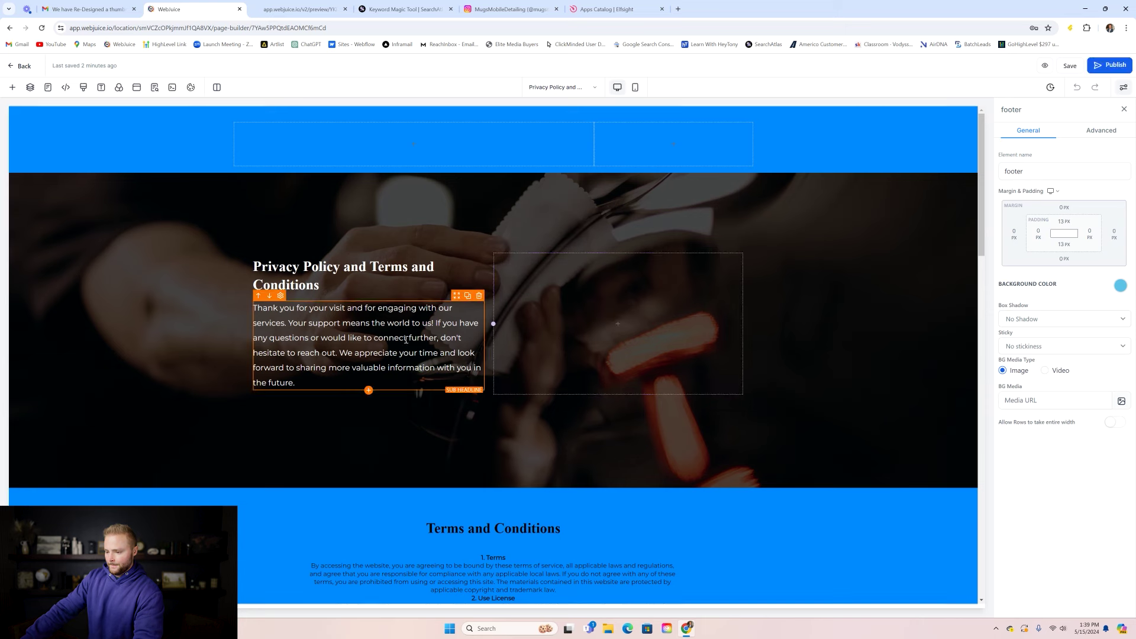
click(478, 296)
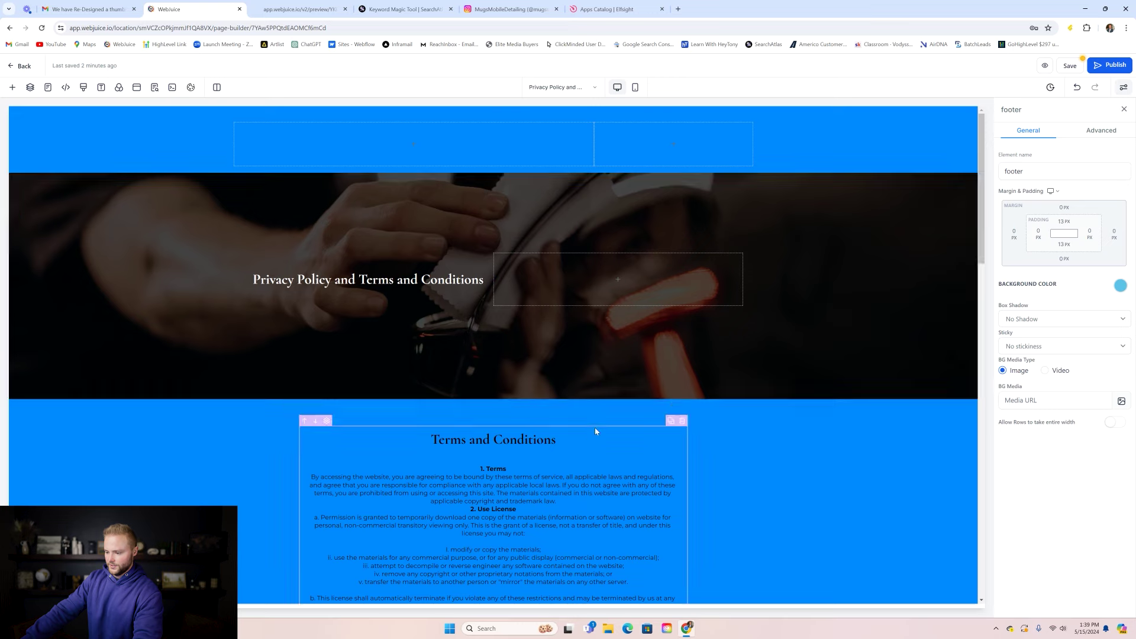
click(972, 202)
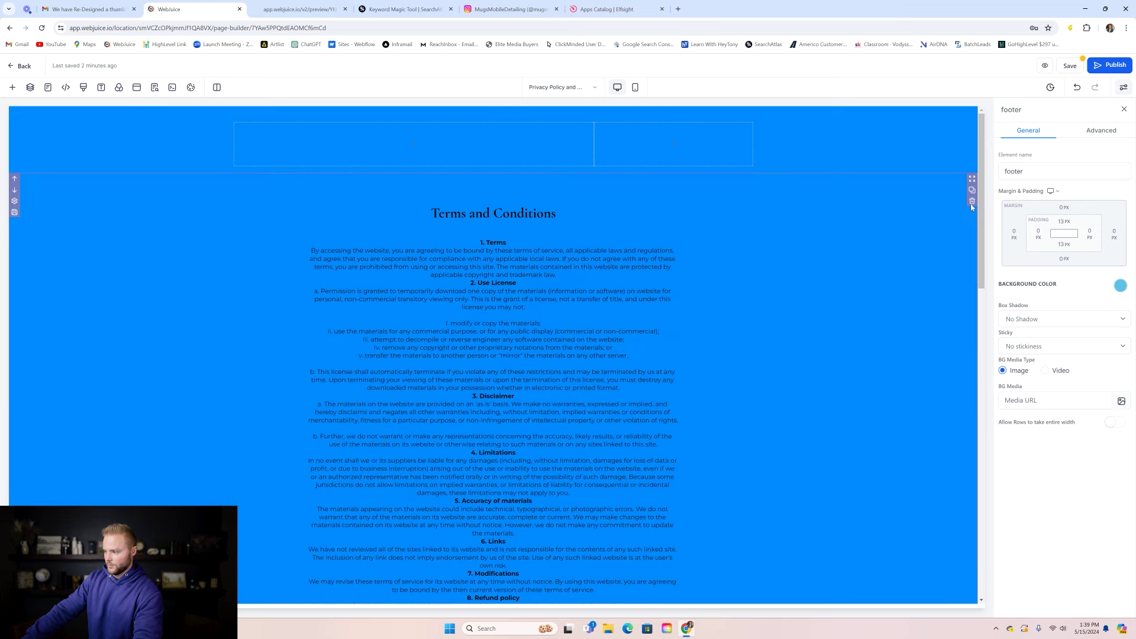
scroll(679, 210, down, 20)
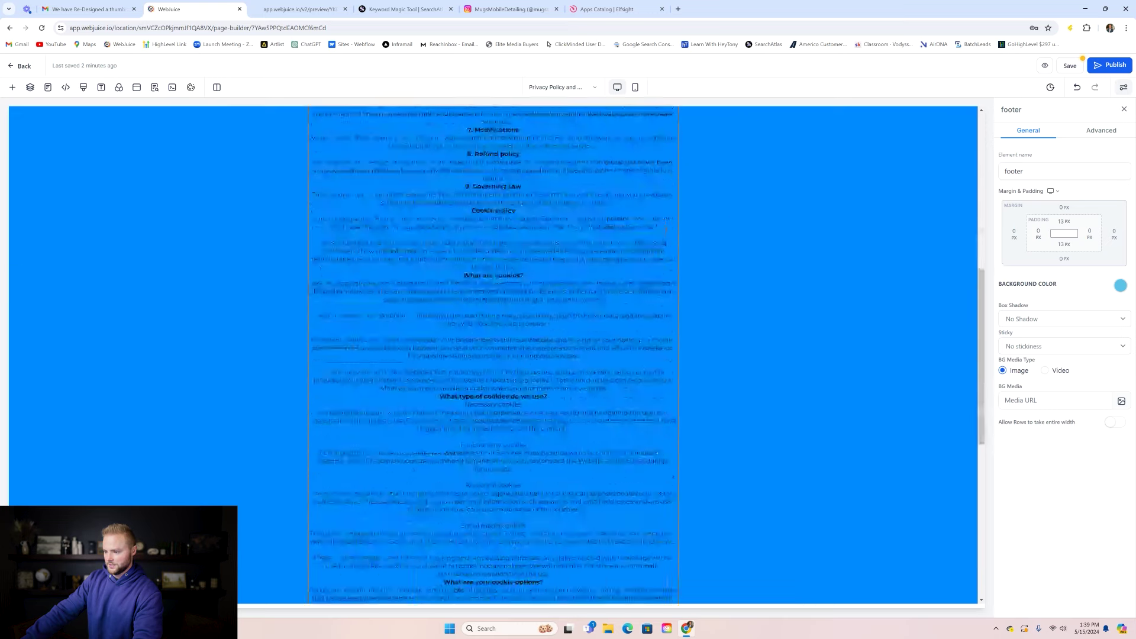
scroll(870, 257, up, 20)
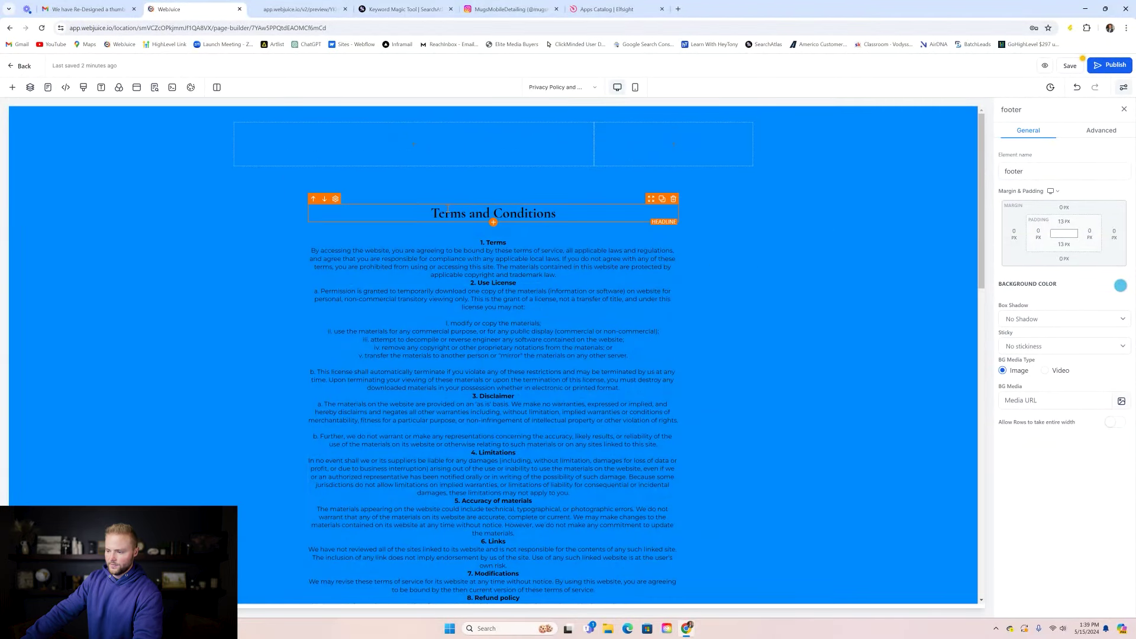
- Check the page's SEO meta data settings, then return to the pages list
click(154, 87)
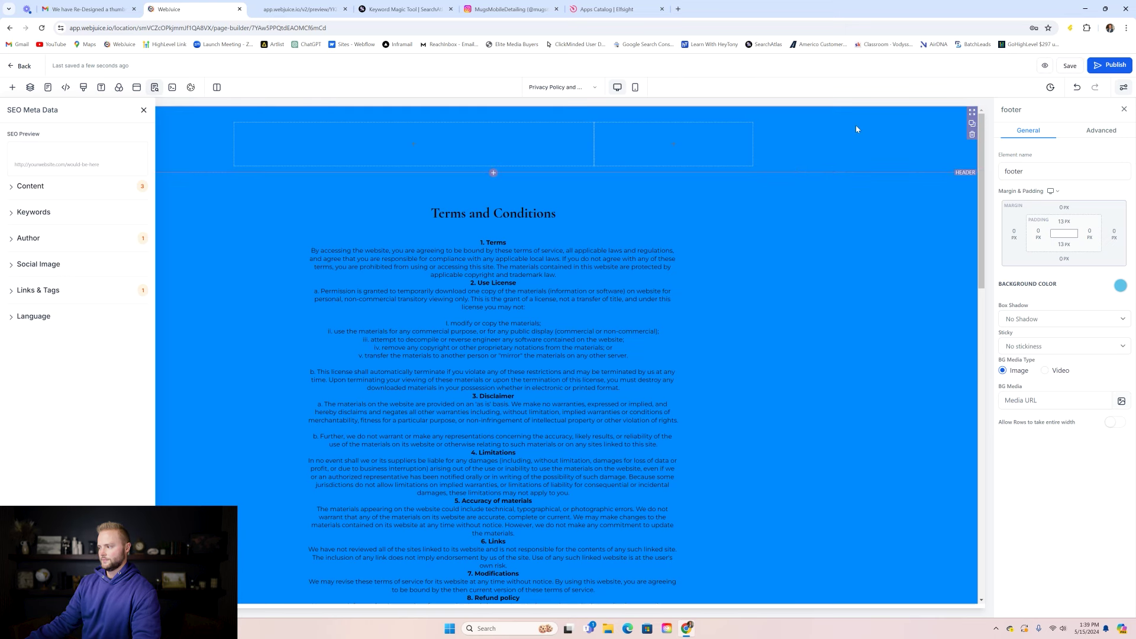
click(144, 110)
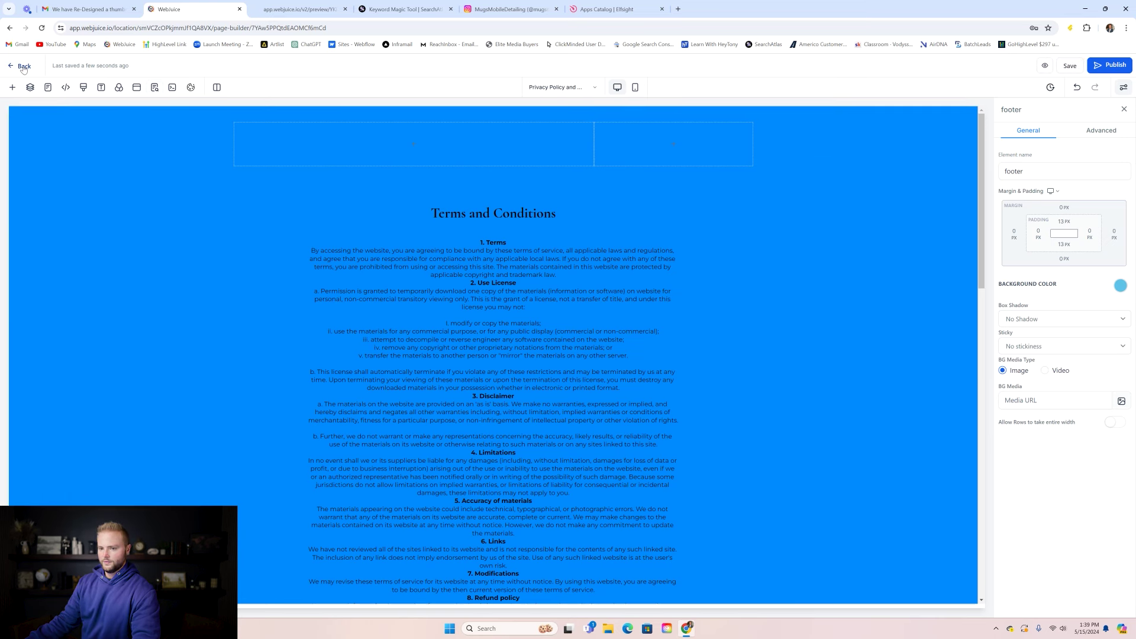
click(24, 66)
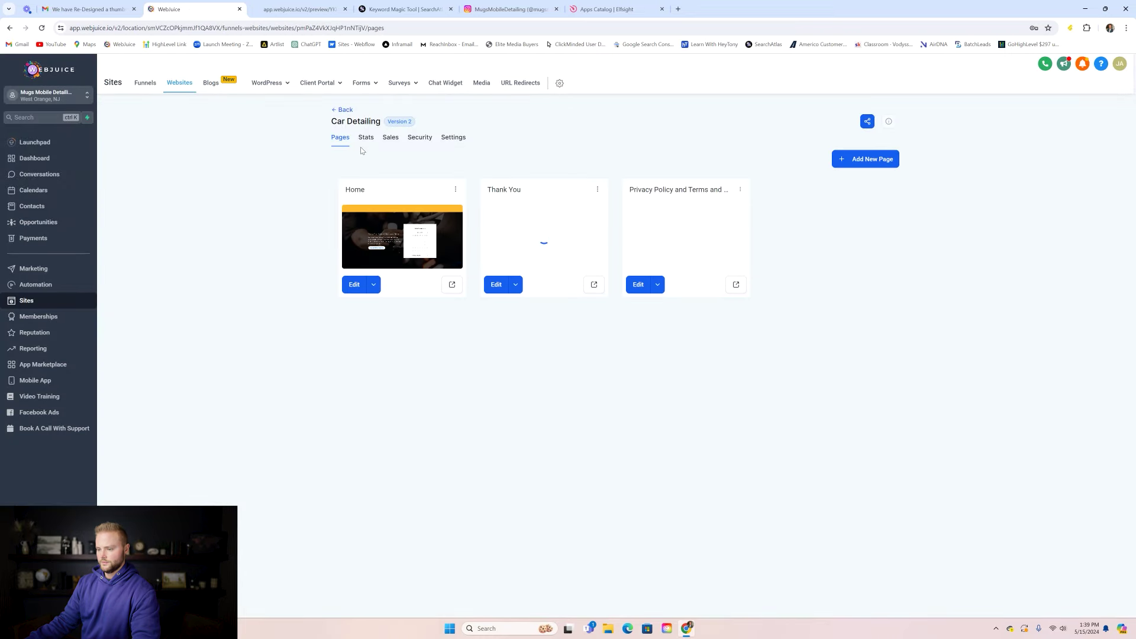
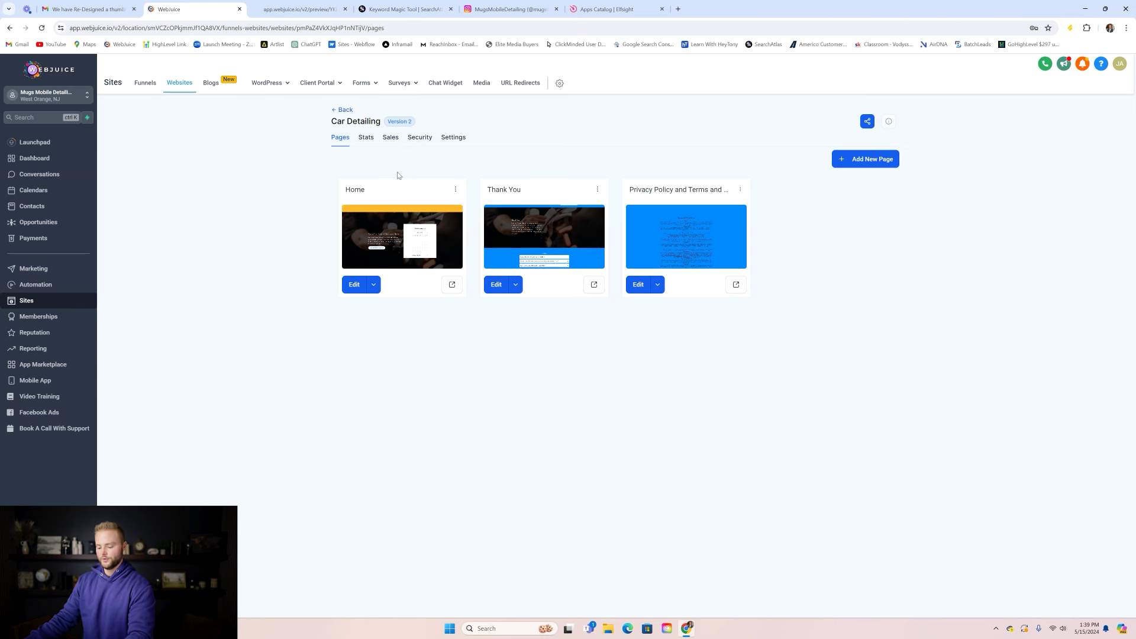
- Search GoDaddy for mugsmobiledetailing.com and add the .com domain to the cart
click(678, 9)
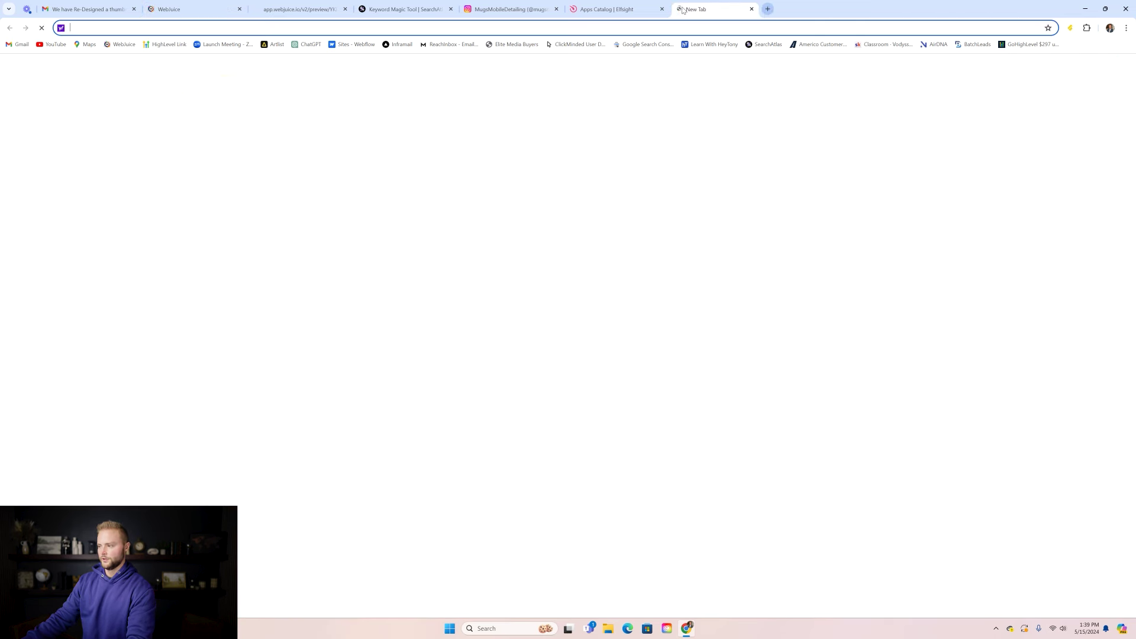
text(godaddy.com)
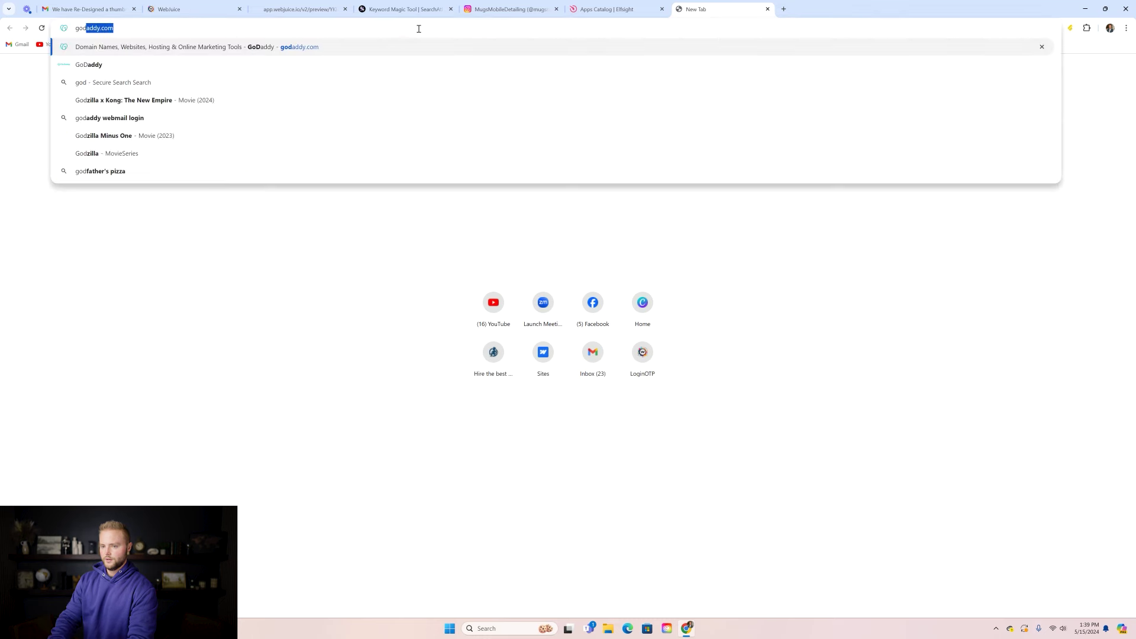
key(Return)
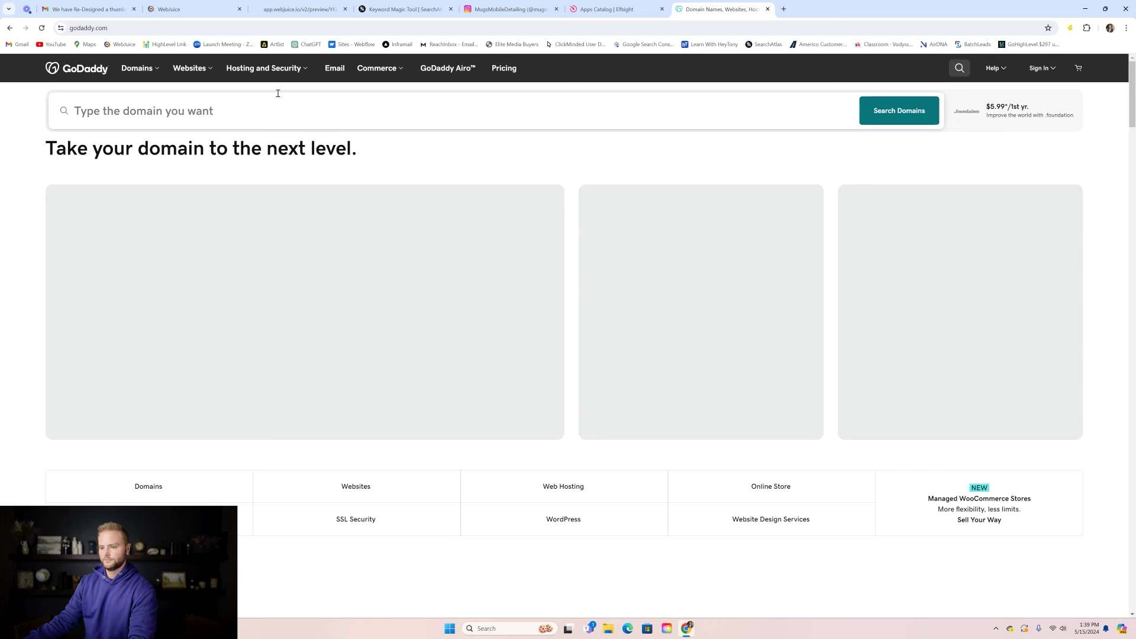
click(227, 112)
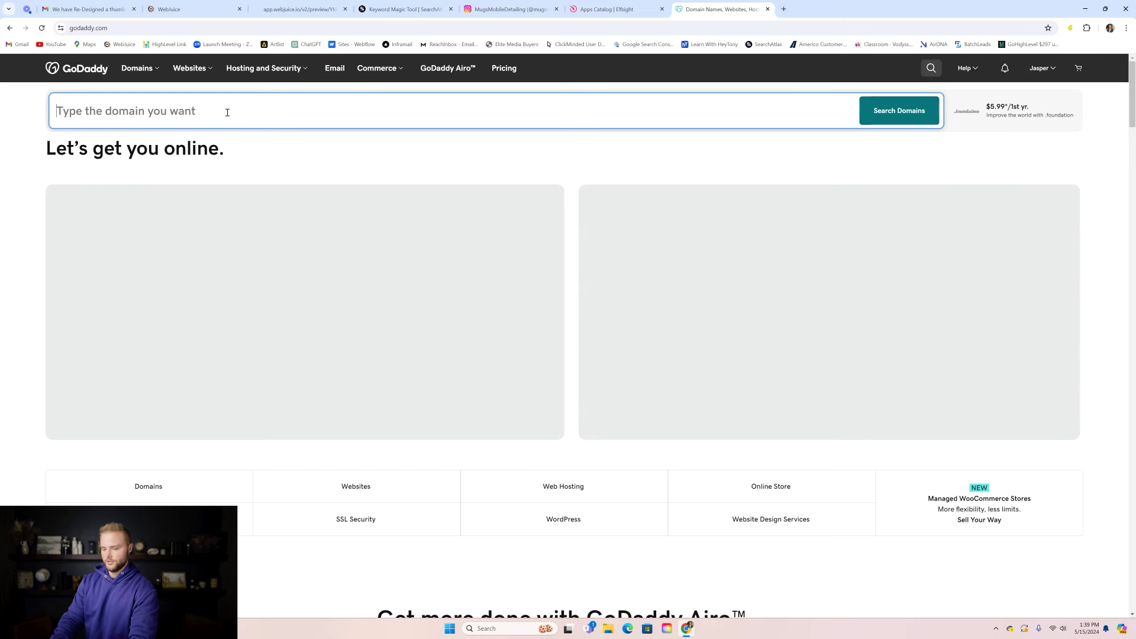
text(mugsmobiledetal)
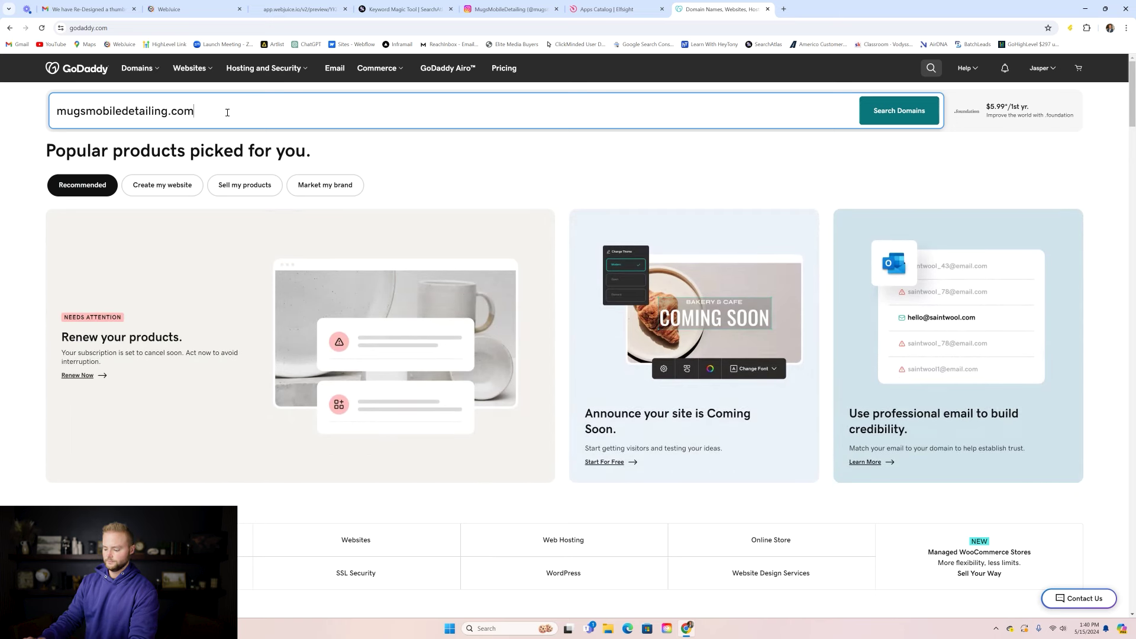
key(Return)
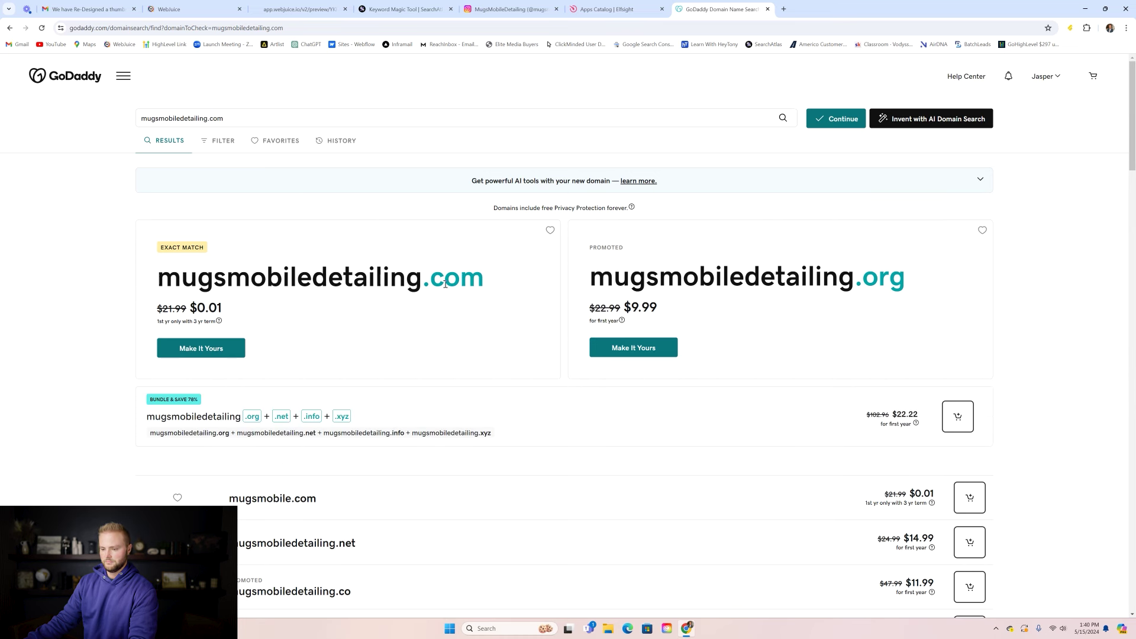
click(192, 351)
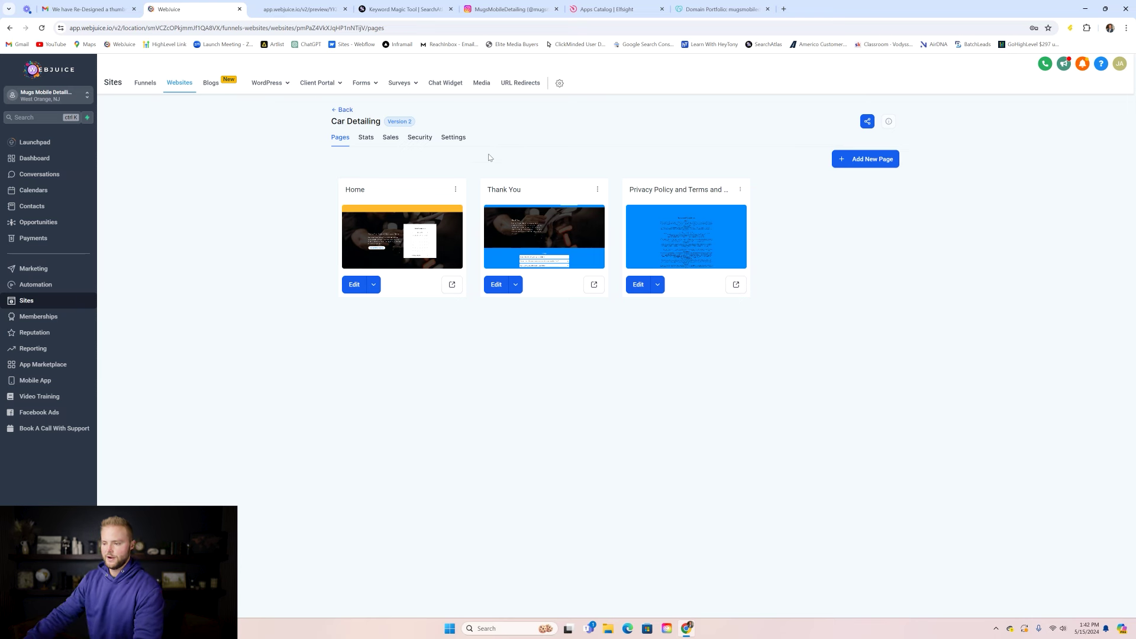
- On the Home page, delete both About Us images, the headline and the paragraph
click(389, 237)
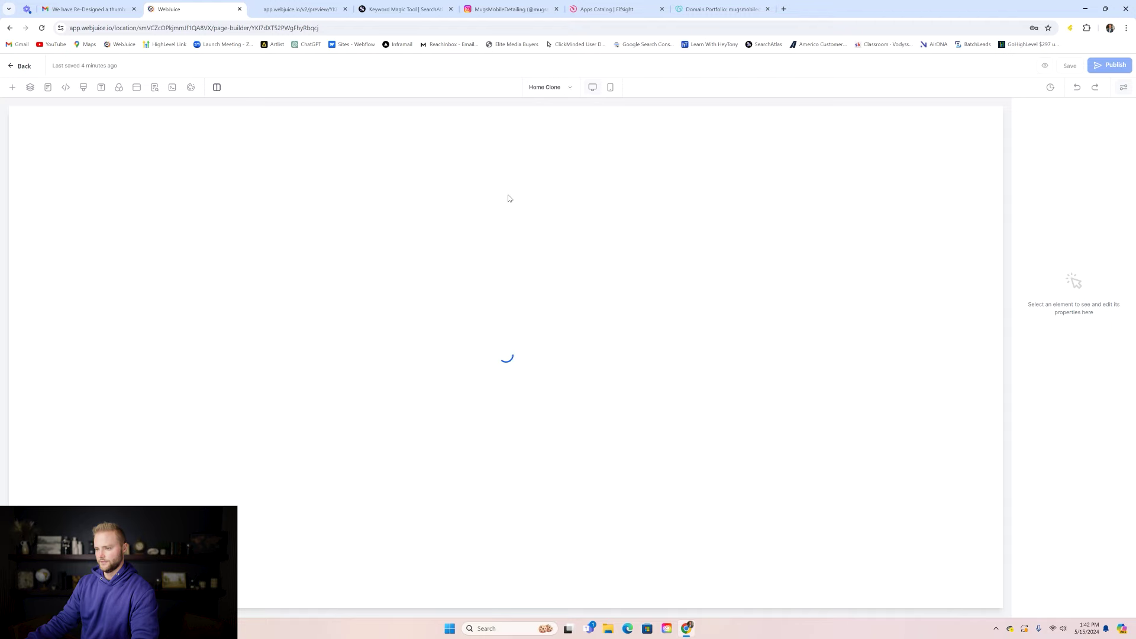
scroll(511, 190, down, 3)
scroll(594, 223, down, 1)
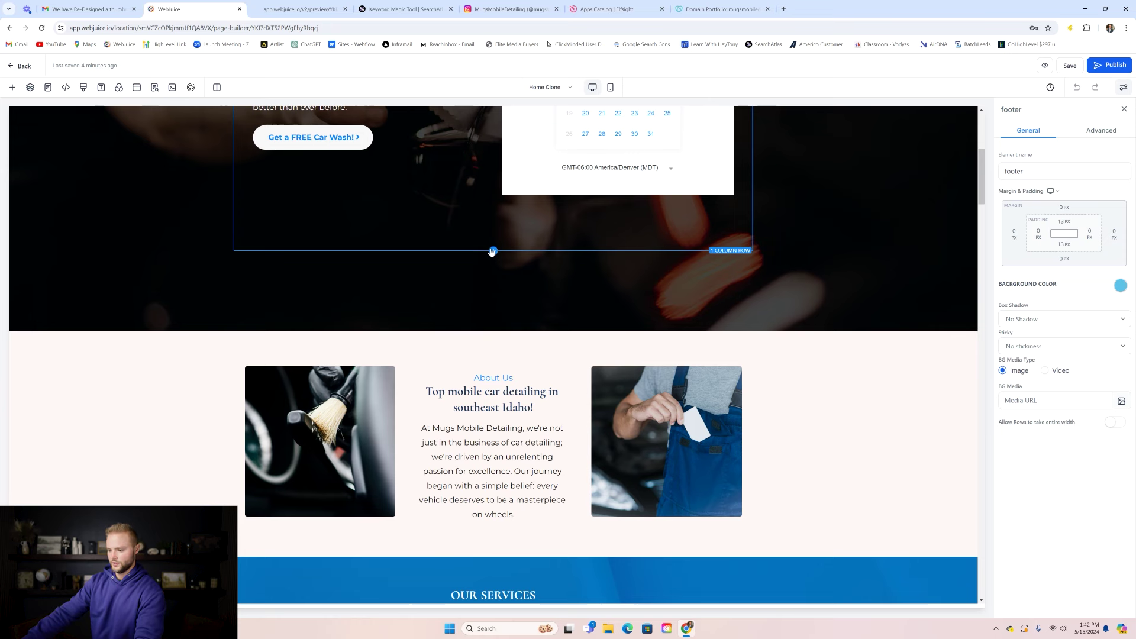
scroll(492, 252, down, 2)
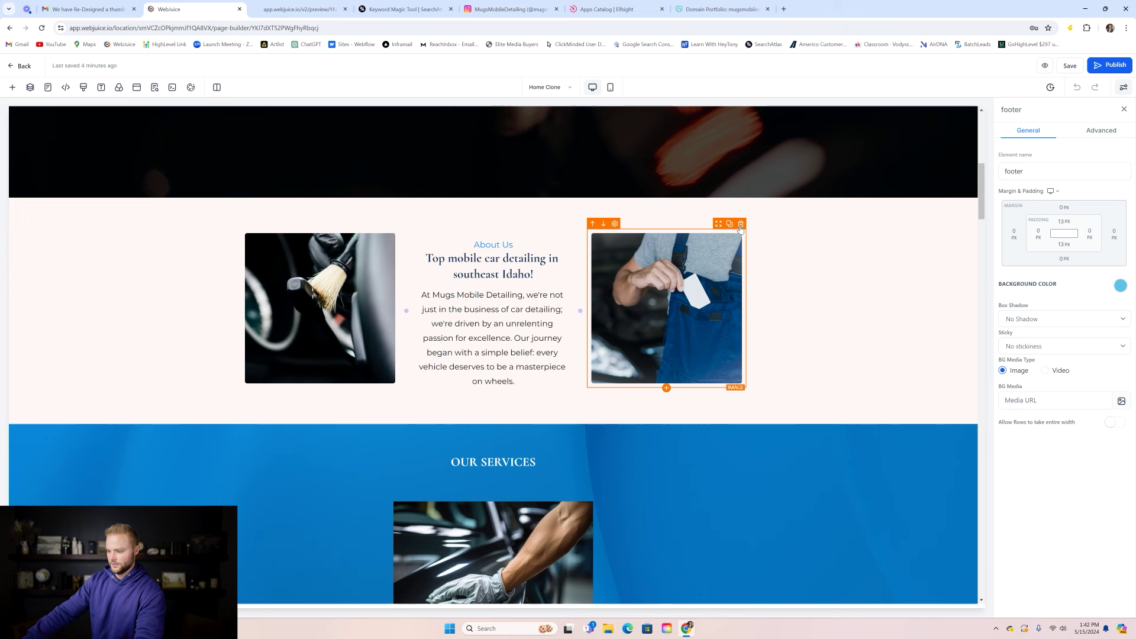
click(740, 225)
click(563, 246)
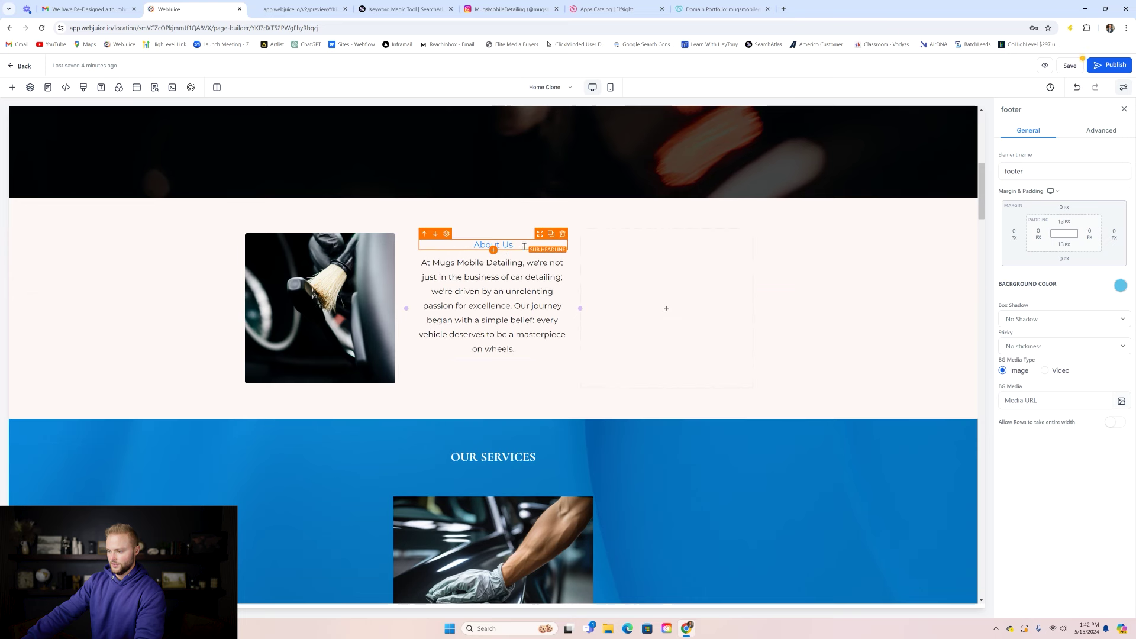
click(563, 242)
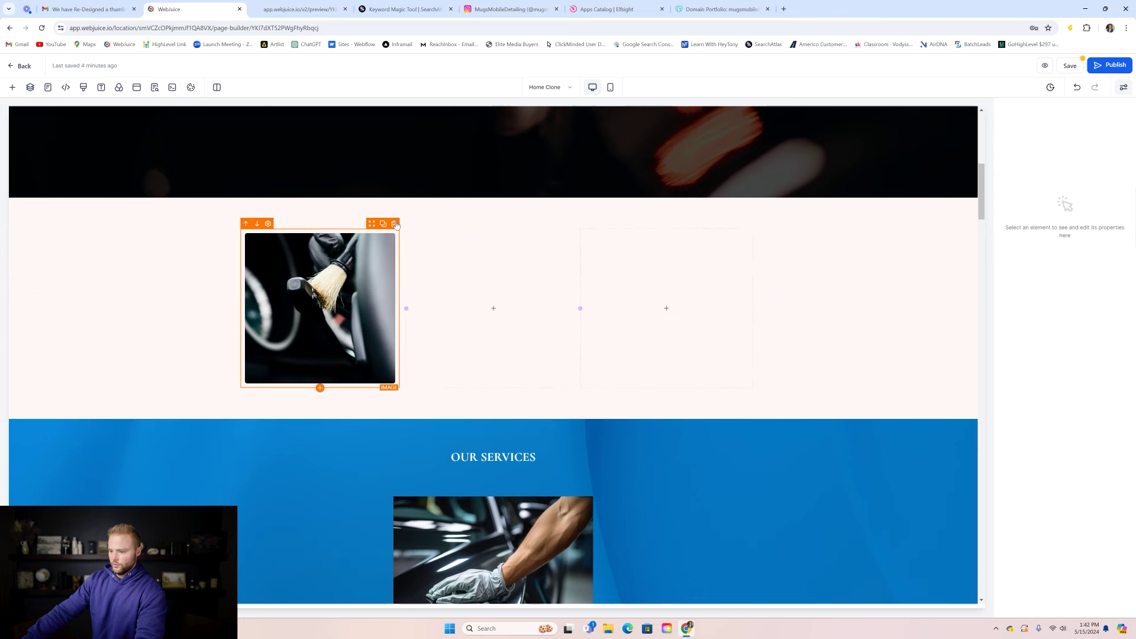
click(395, 224)
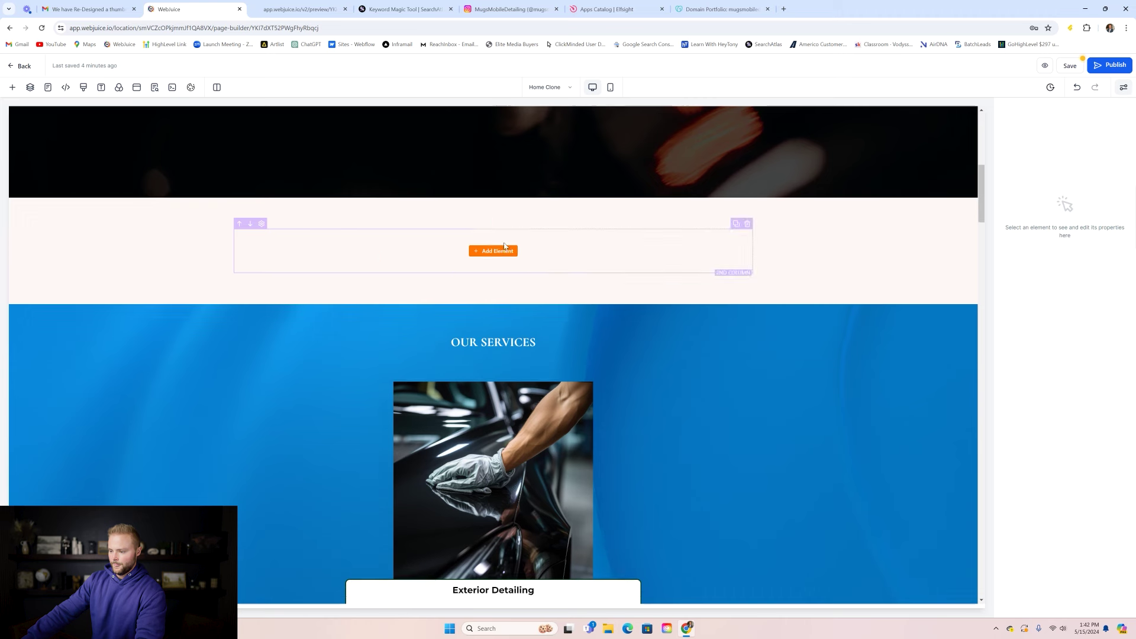
- Place a Custom Code element in the emptied About Us column
click(493, 255)
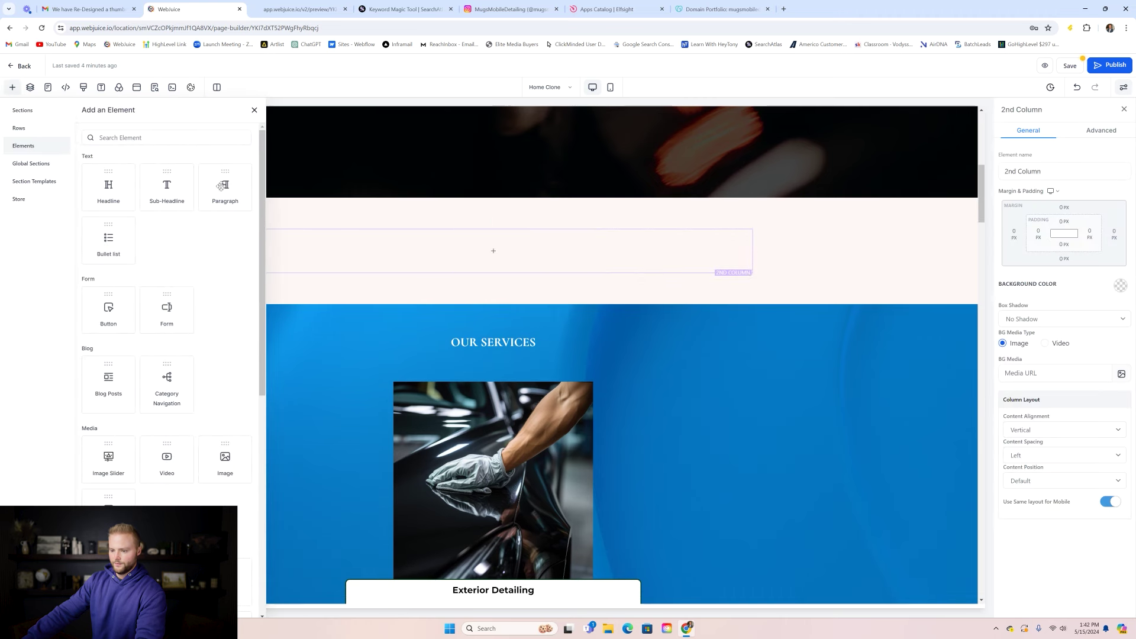
drag(261, 158, 241, 481)
scroll(199, 453, down, 1)
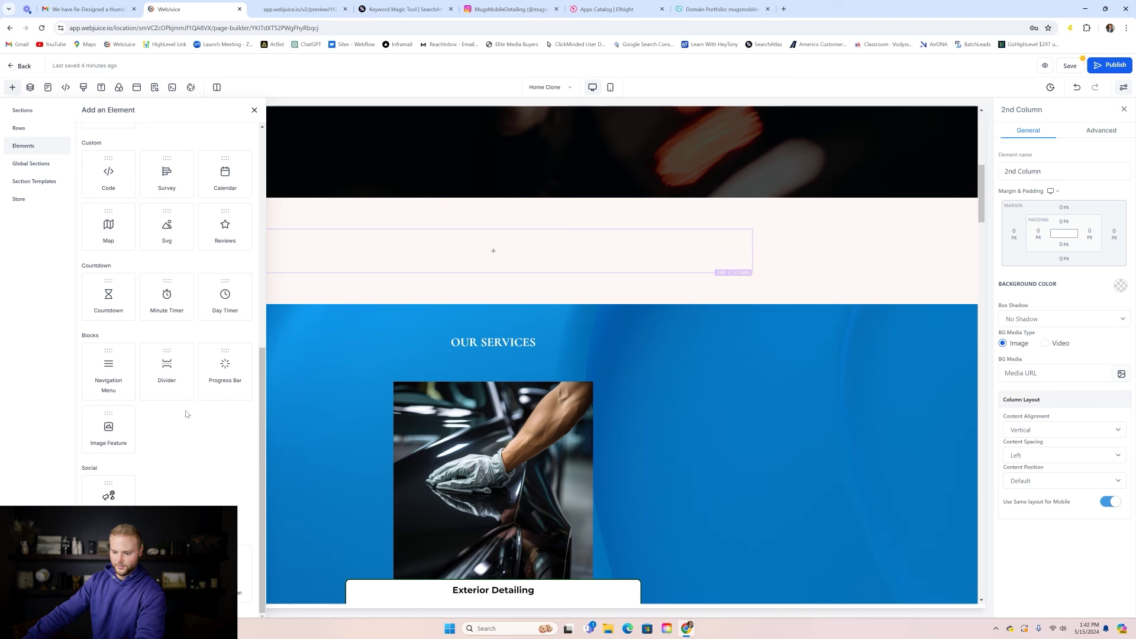
scroll(182, 279, up, 5)
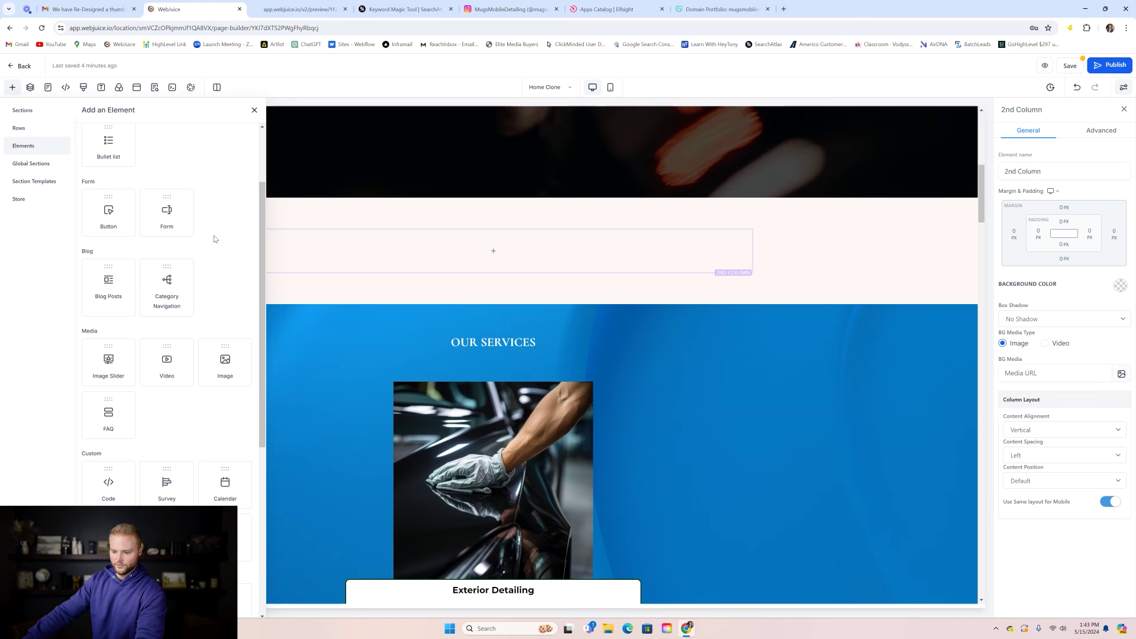
scroll(187, 310, down, 3)
drag(129, 298, 493, 251)
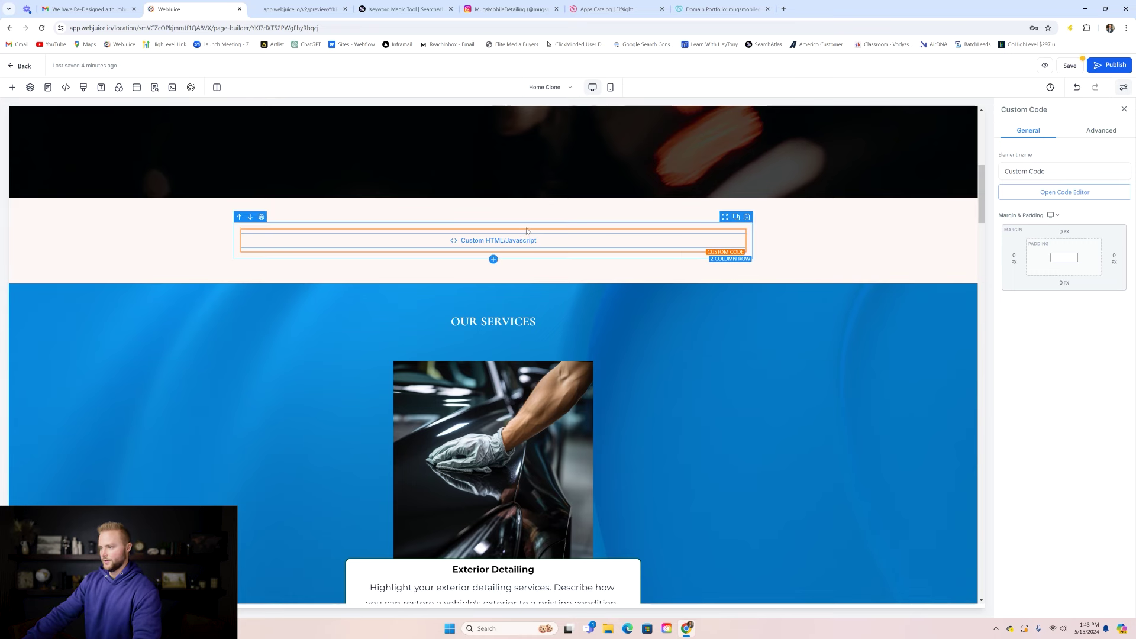
click(589, 9)
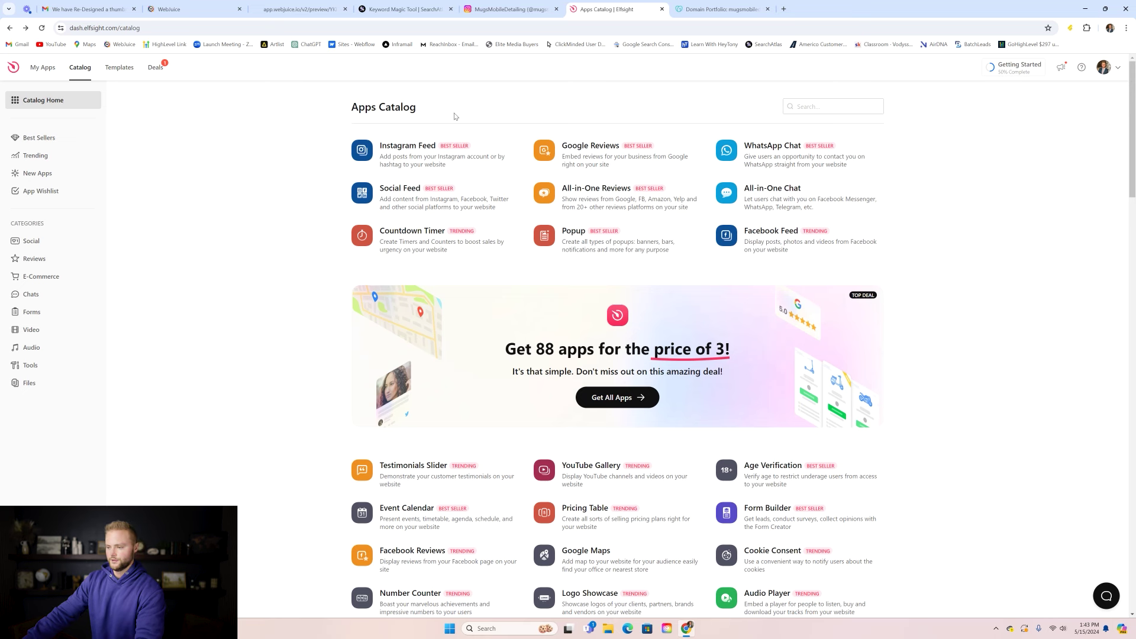
- Try creating a new Instagram Feed widget with the Profile Widget template, hitting the widget limit
click(422, 155)
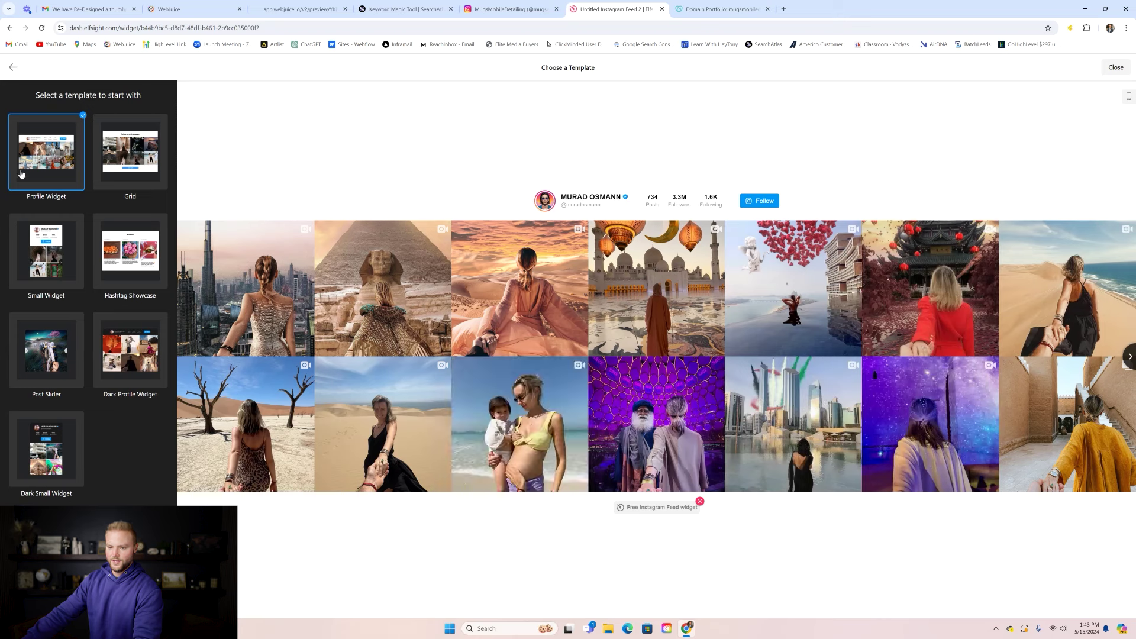
click(118, 150)
click(68, 242)
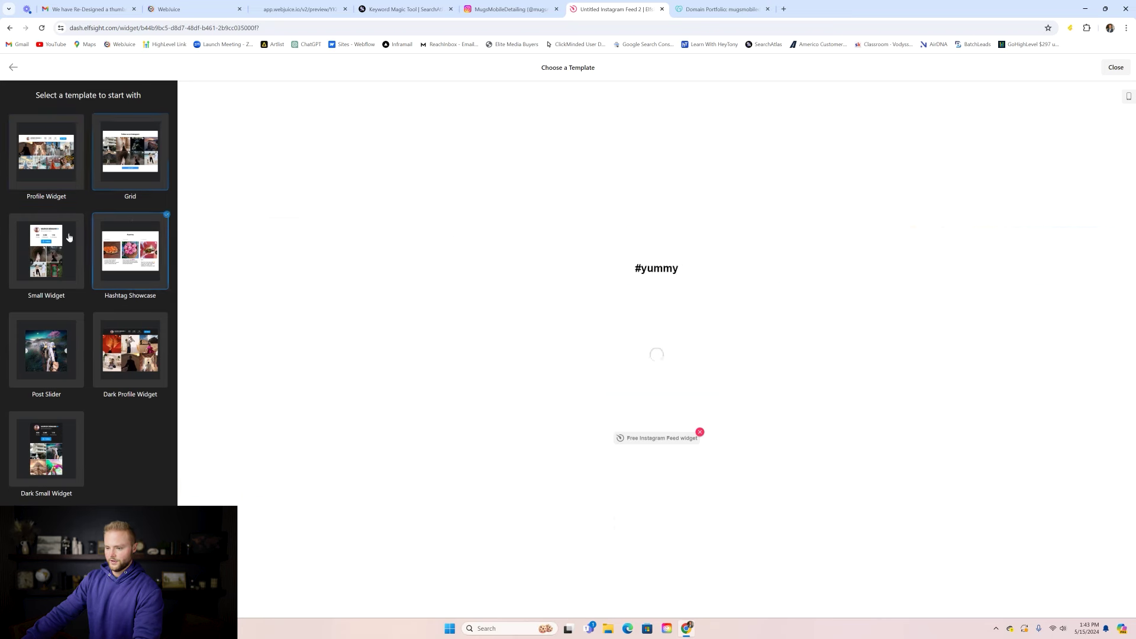
click(56, 160)
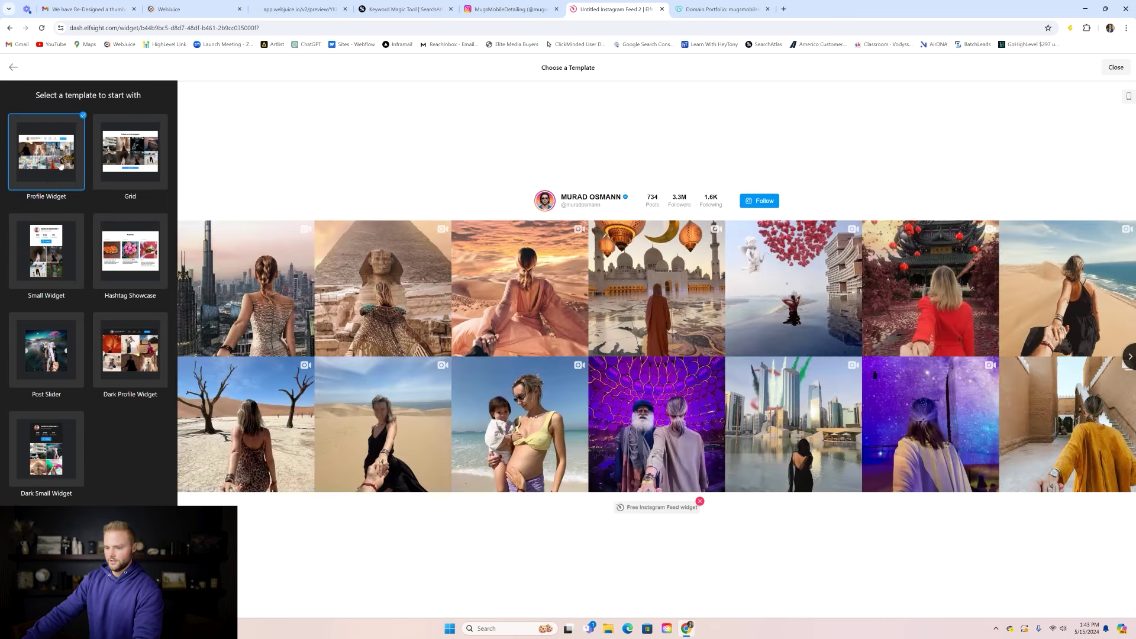
click(89, 592)
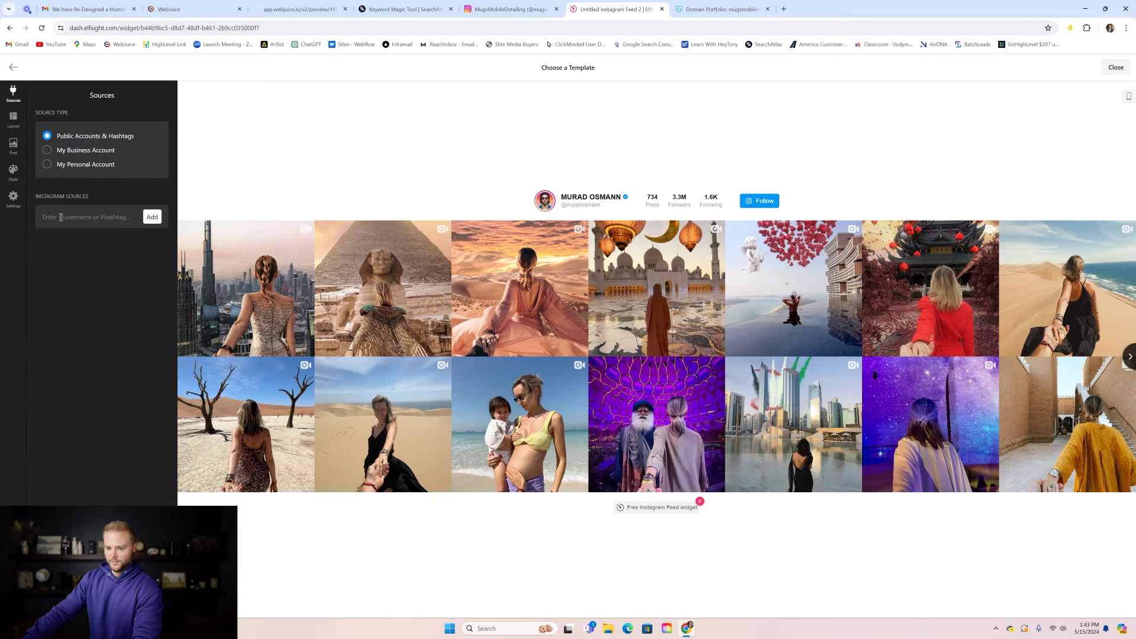
click(80, 218)
click(69, 138)
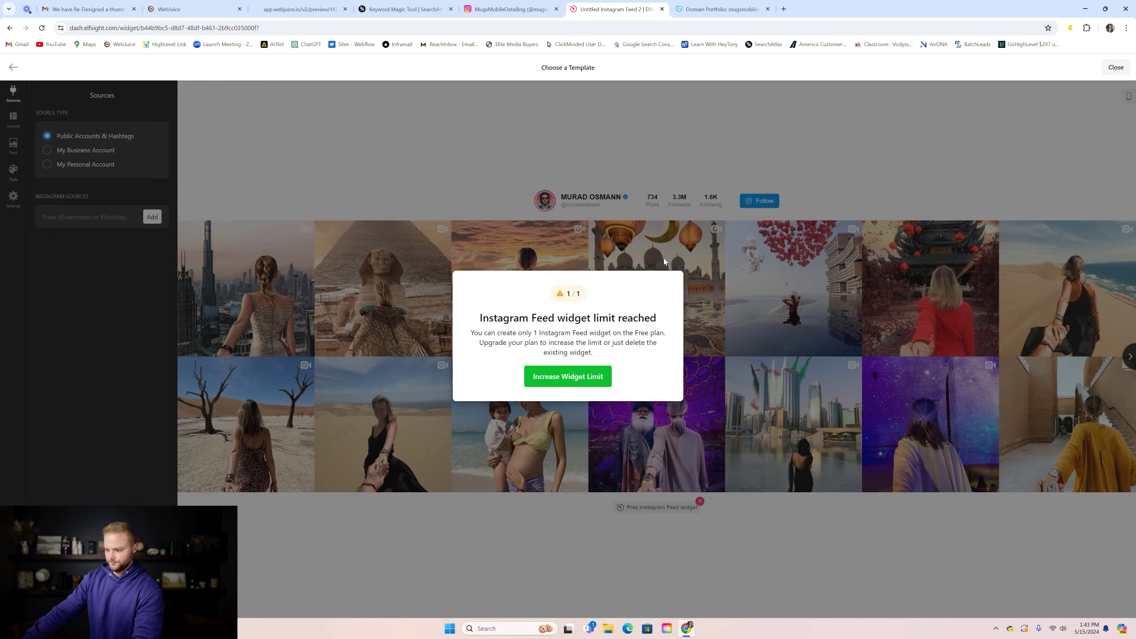
click(587, 378)
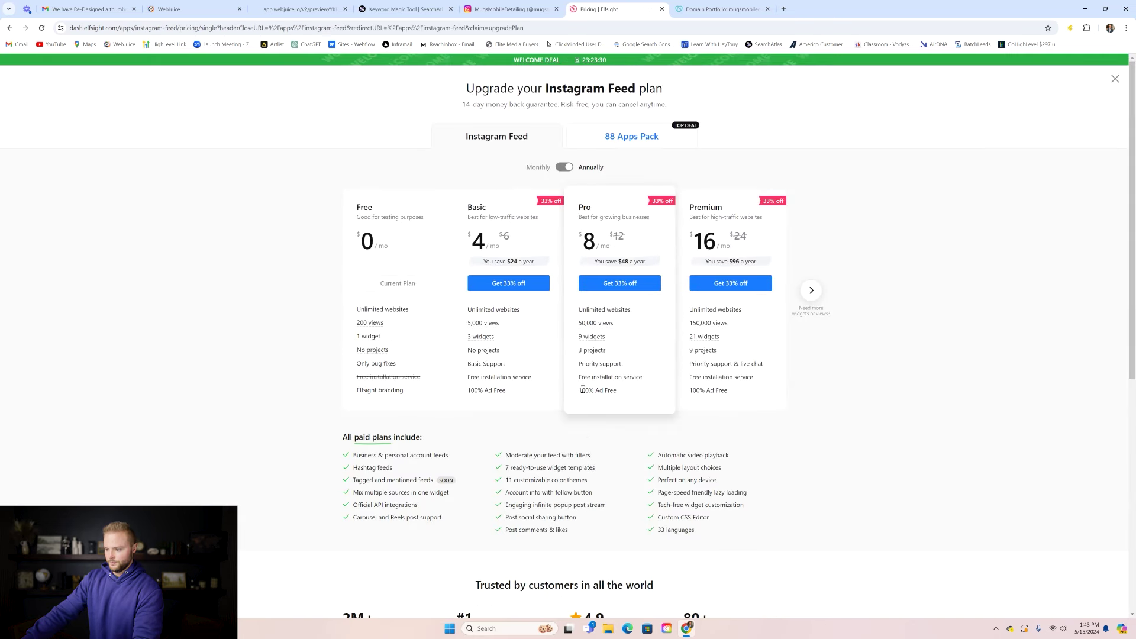
click(9, 28)
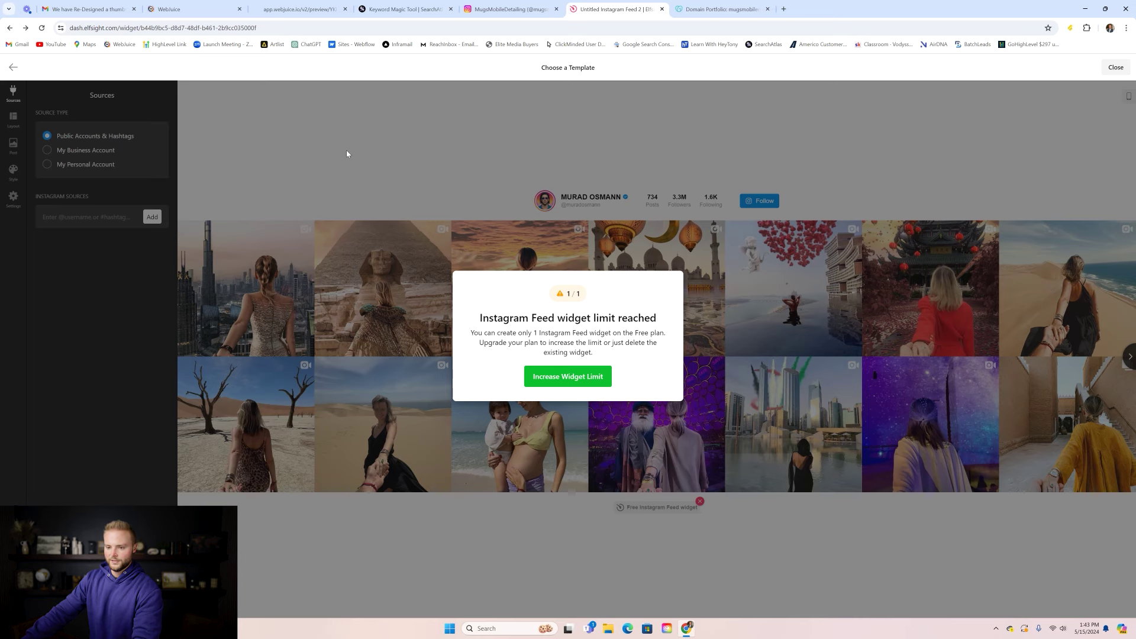
- Copy the embed code of the existing Untitled Instagram Feed from My Apps
click(13, 67)
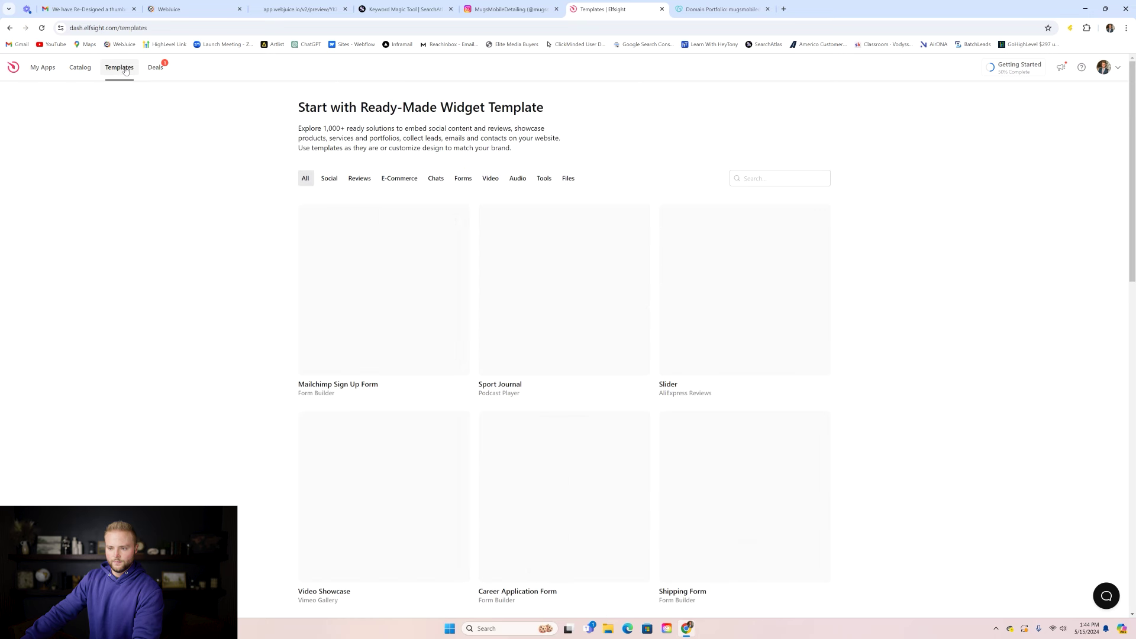
click(151, 69)
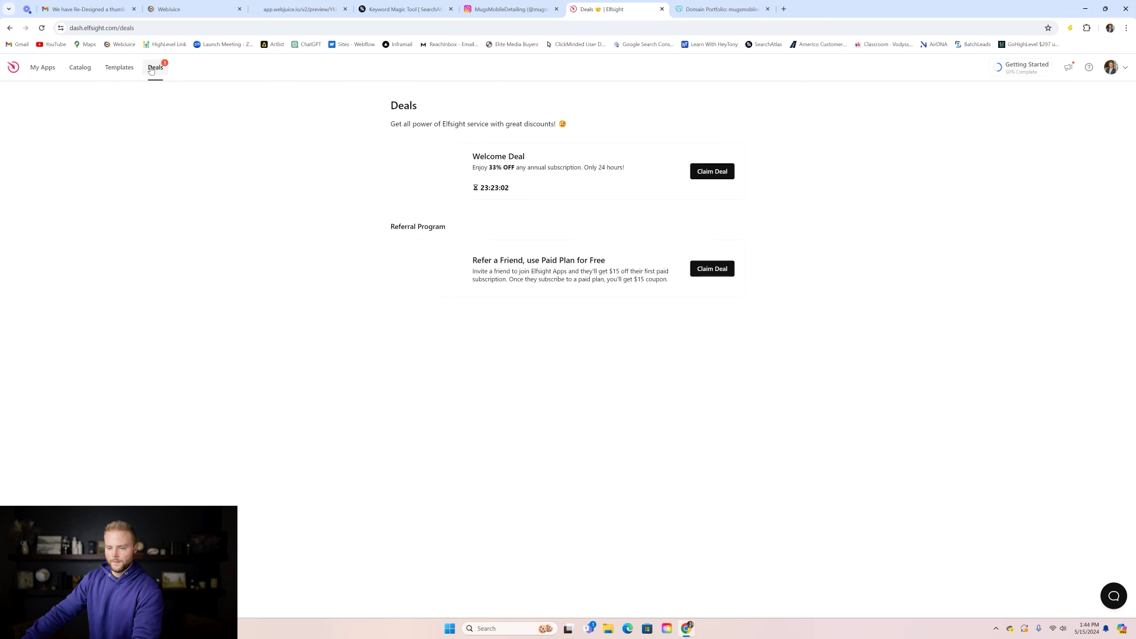
click(43, 69)
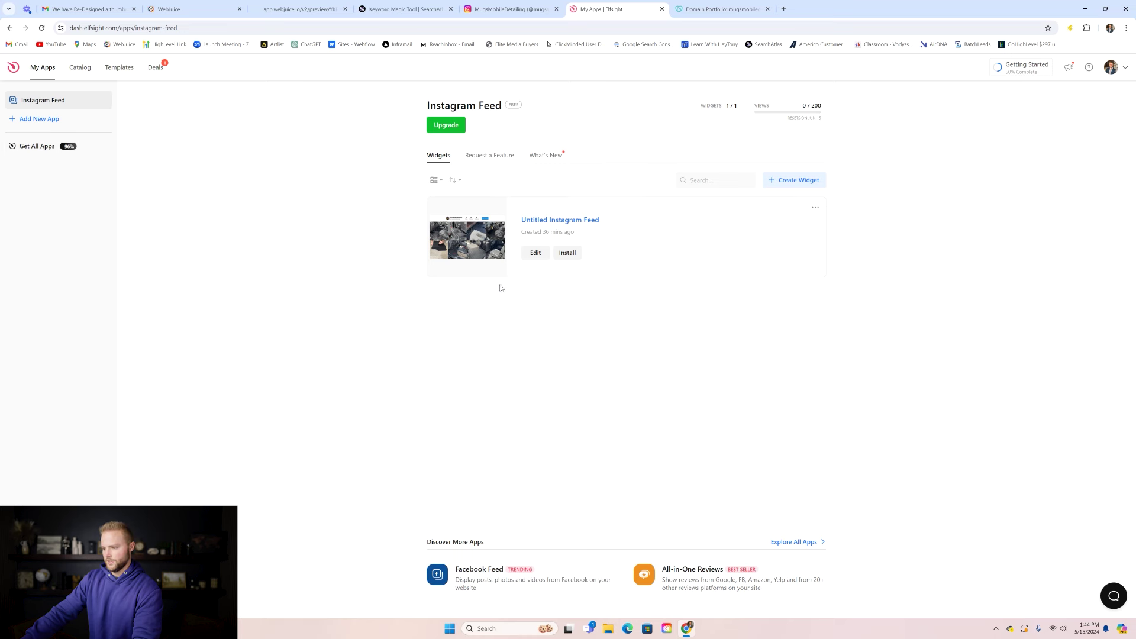
click(559, 259)
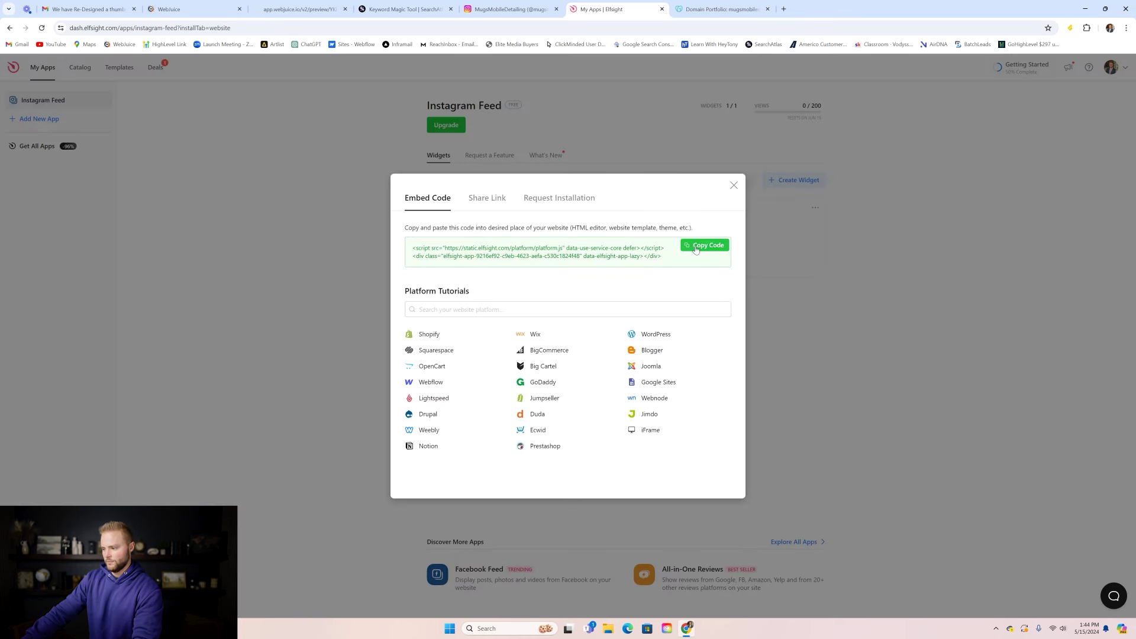
click(703, 247)
click(734, 185)
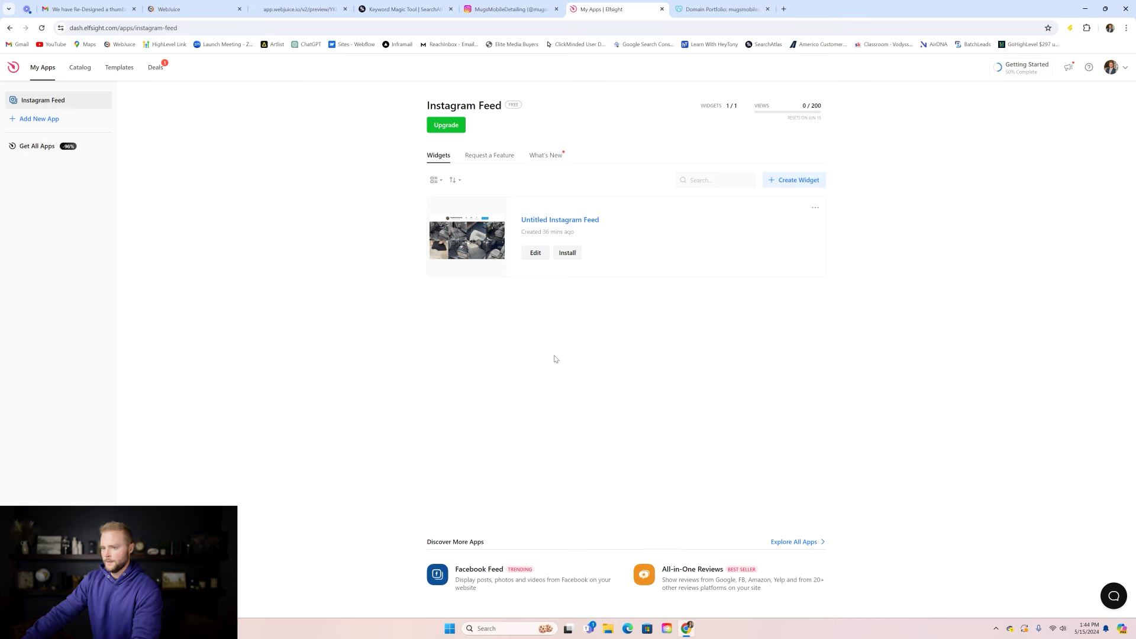
click(177, 9)
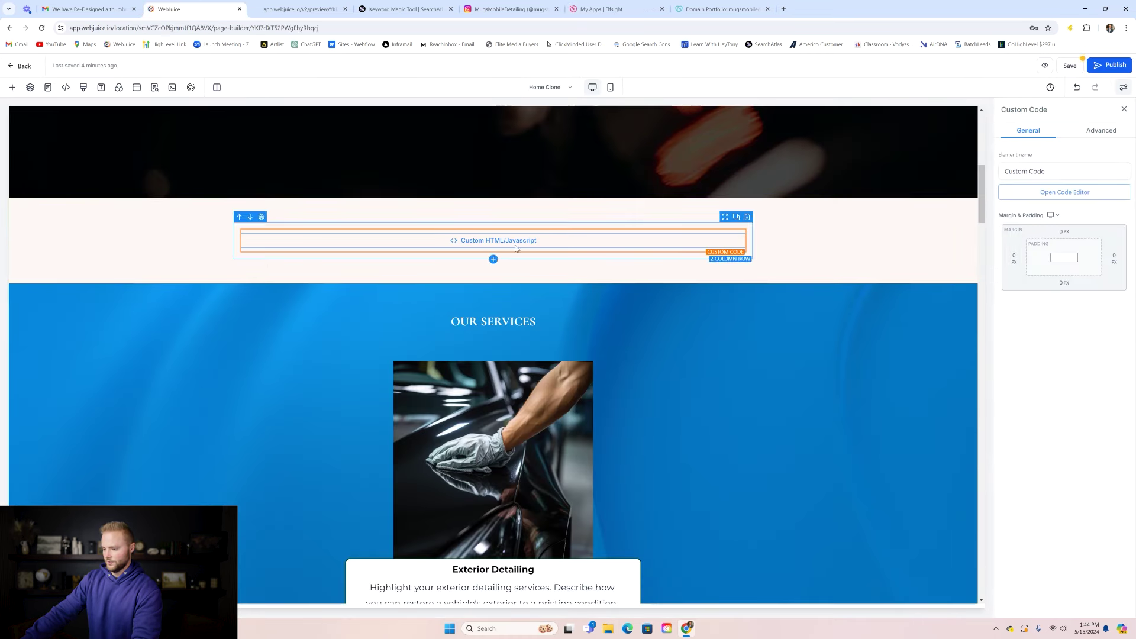
- Paste the Elfsight Instagram embed code into the Custom Code block, save the page, and preview it
click(1076, 192)
key(ctrl+v)
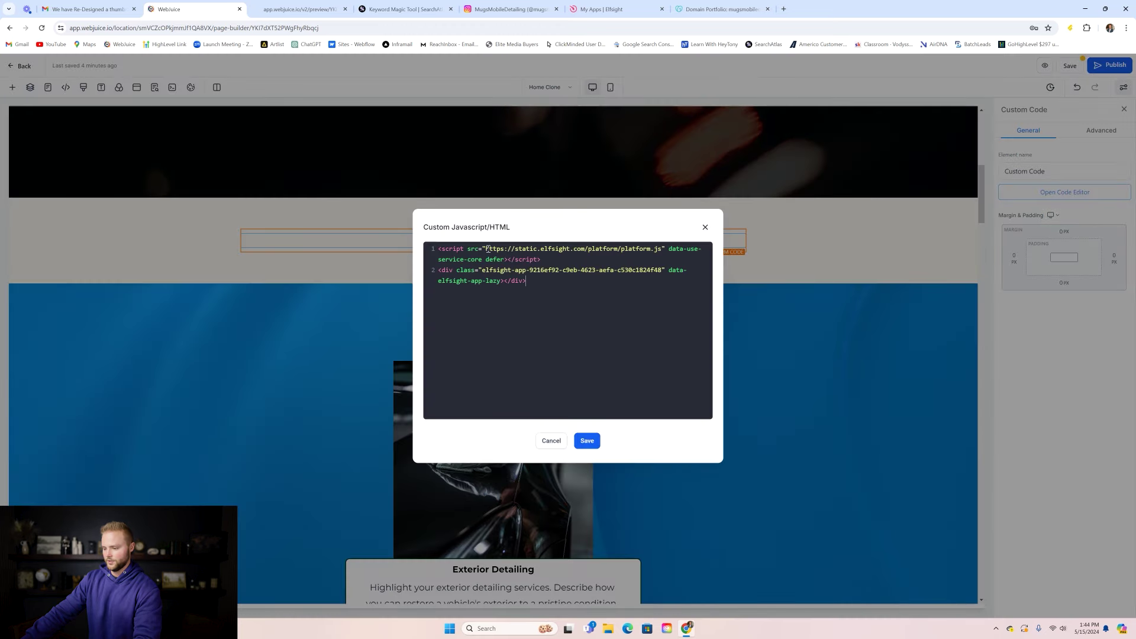
click(597, 441)
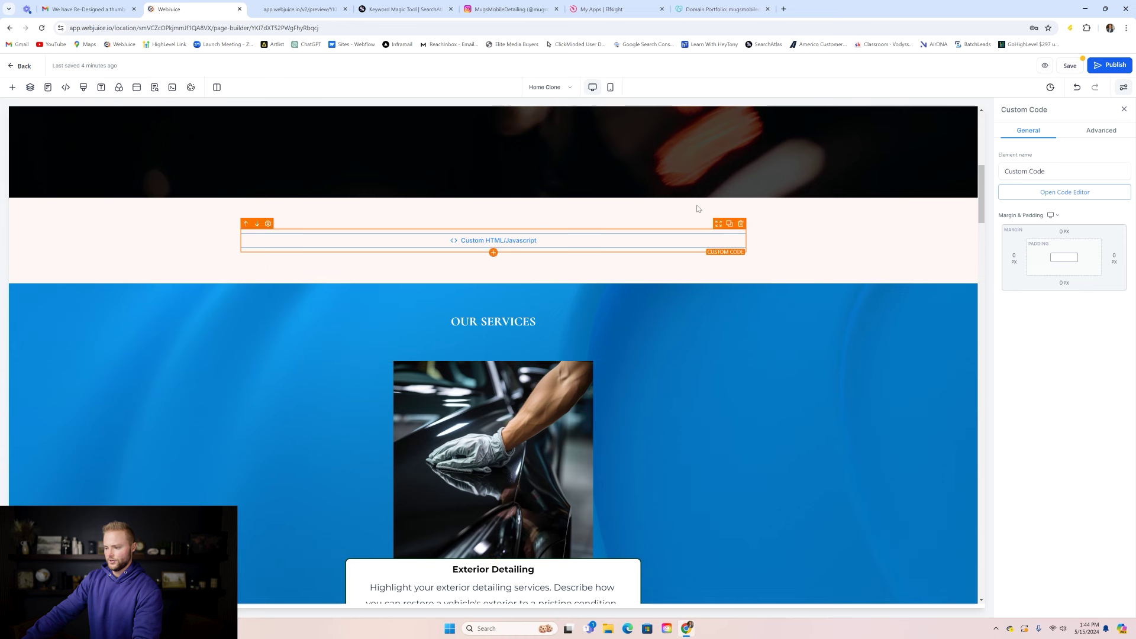
click(1069, 66)
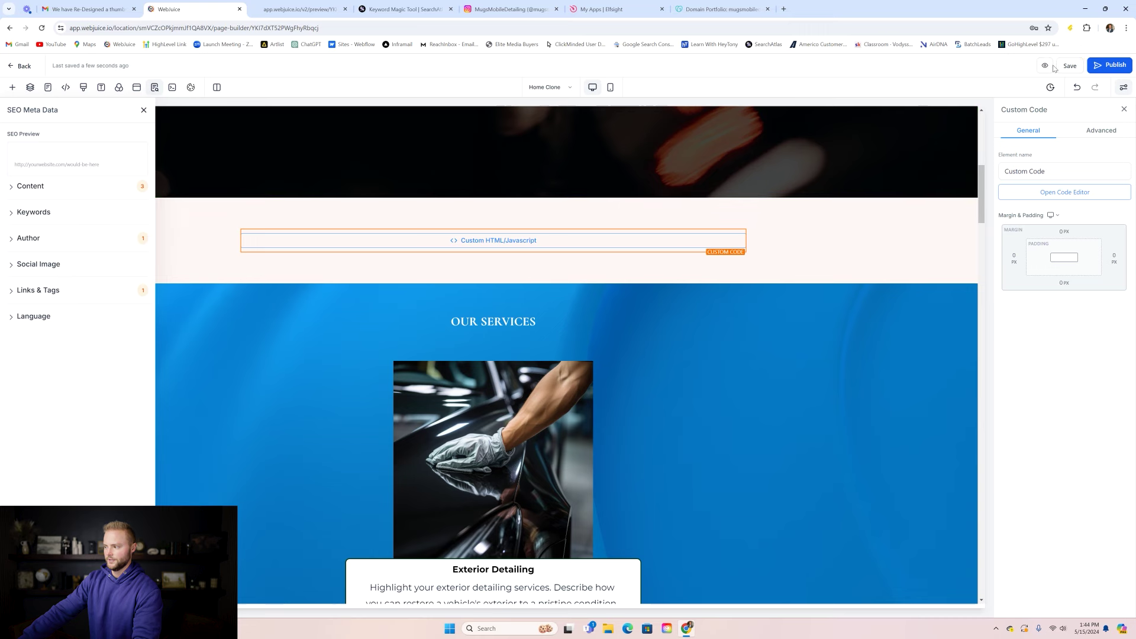
click(1046, 65)
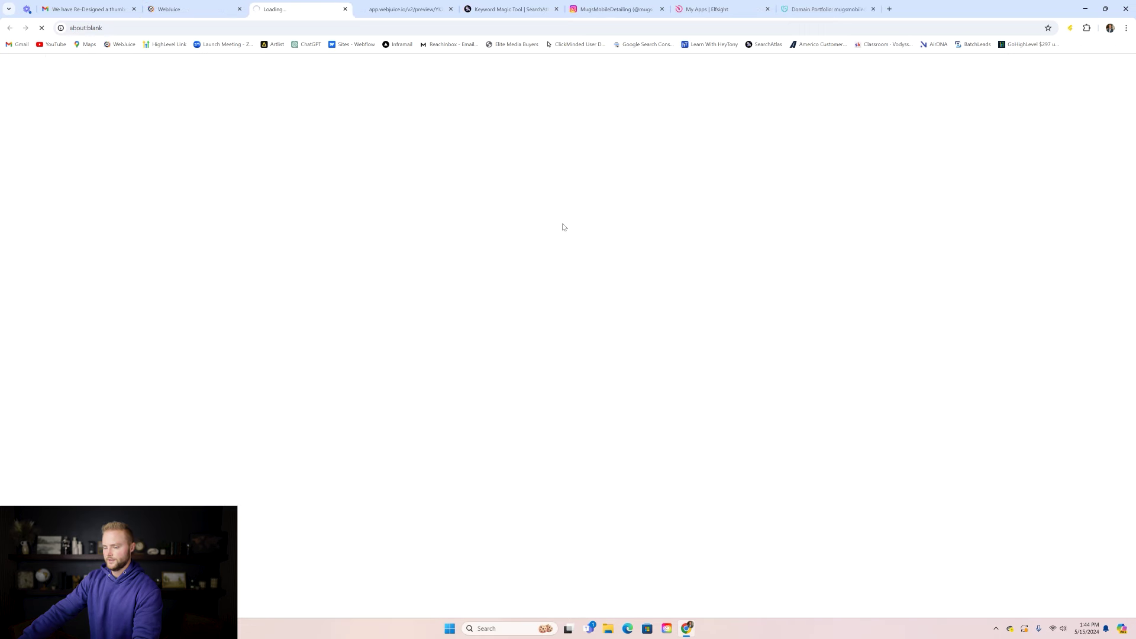
- Scroll the live preview to check the Instagram feed, then return to the hero headline
scroll(562, 178, down, 5)
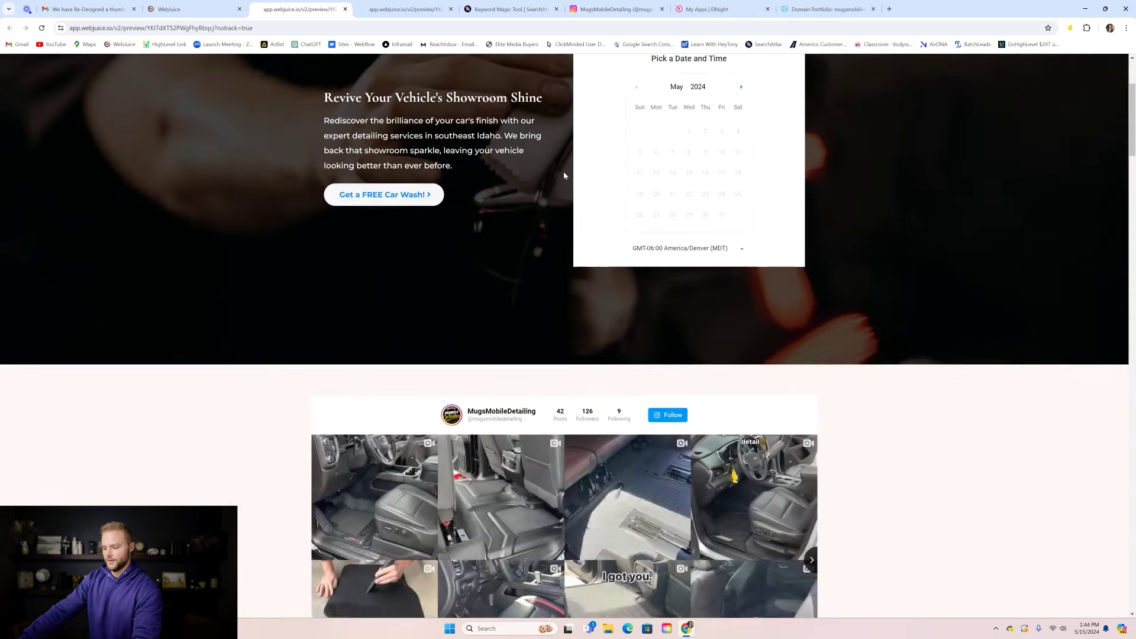
scroll(565, 165, down, 1)
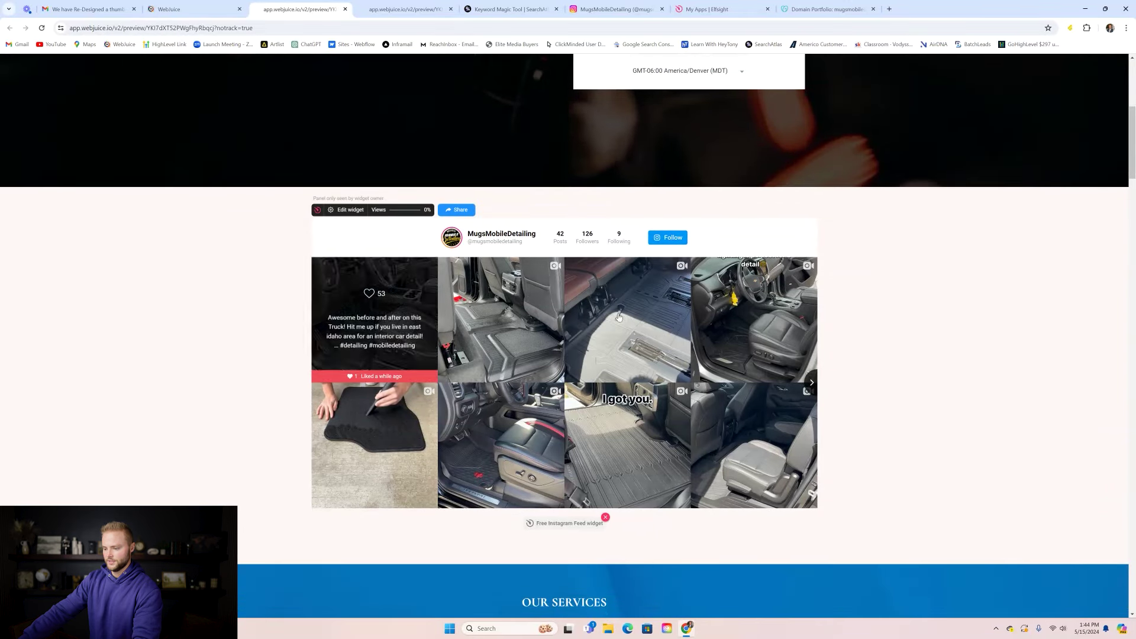
scroll(919, 330, up, 2)
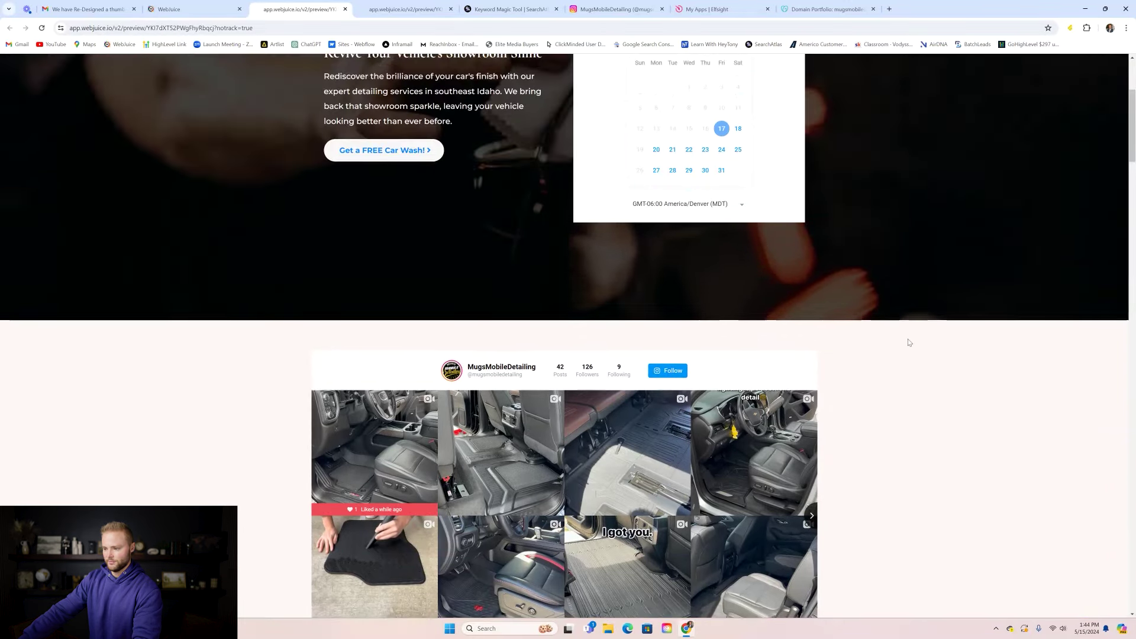
scroll(908, 342, down, 2)
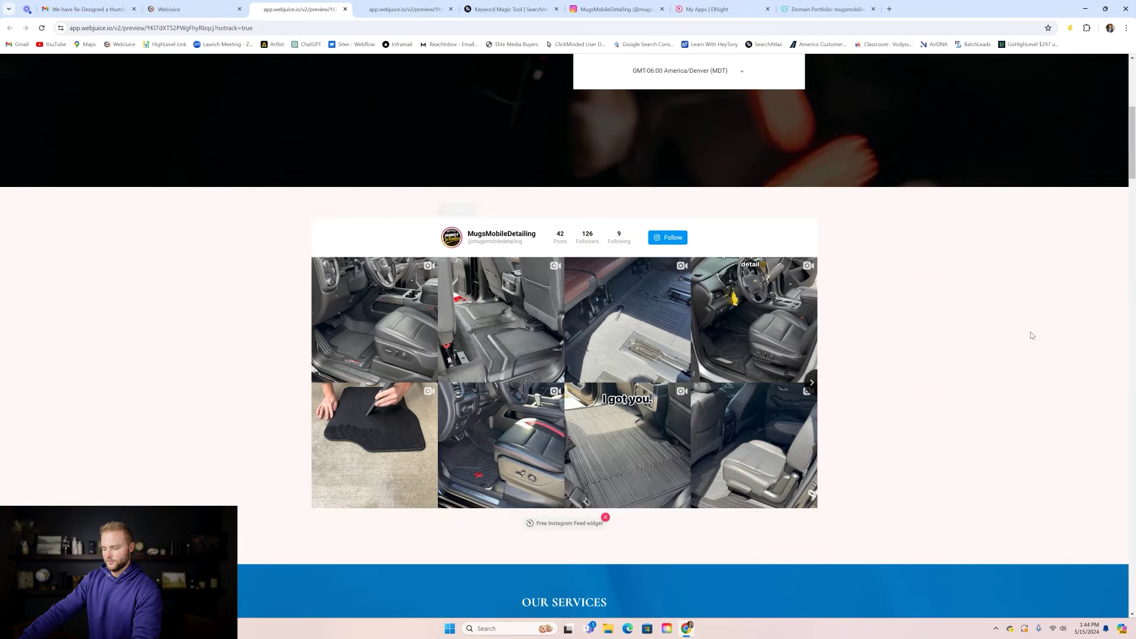
scroll(1003, 352, up, 5)
scroll(998, 361, up, 1)
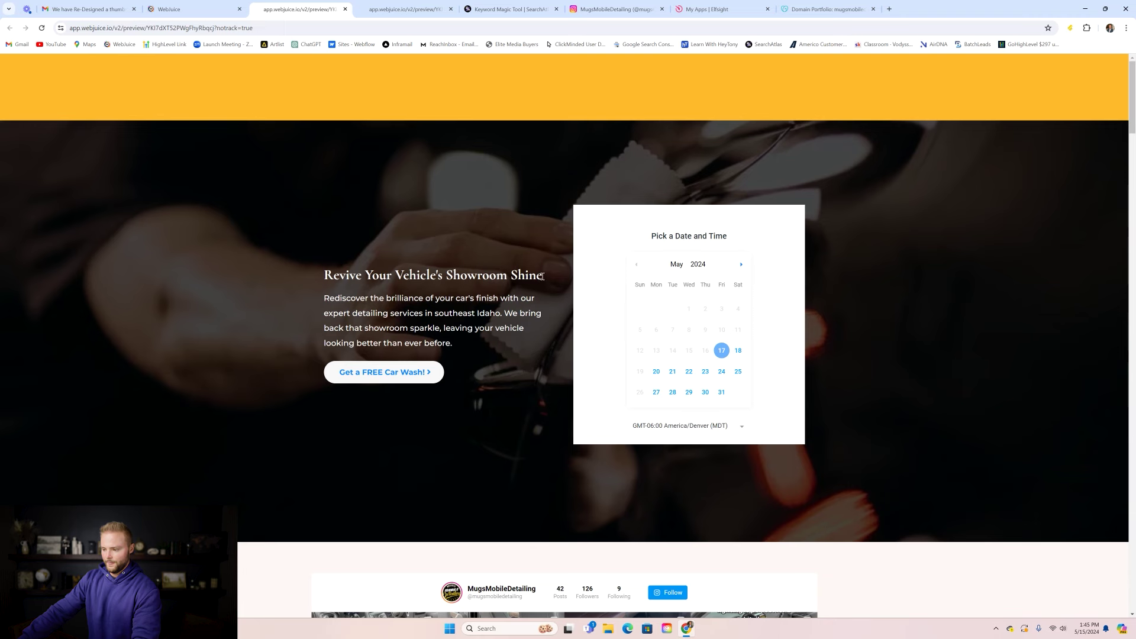
triple_click(541, 276)
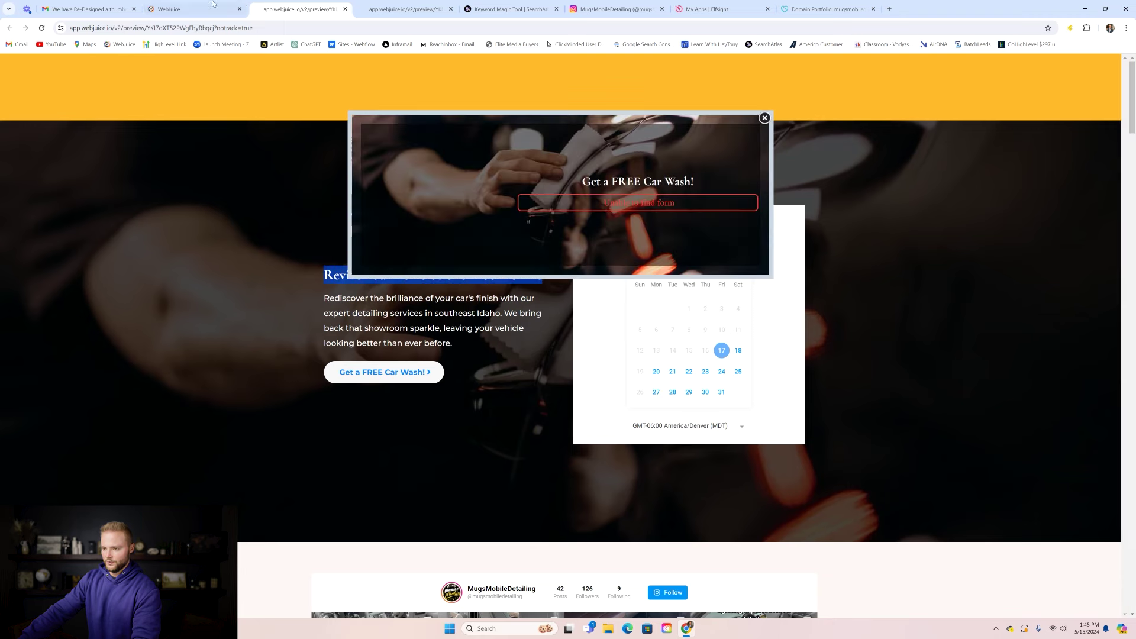
- Replace the hero headline with 'Book Your Detailing Appoitment Today!' and save the page
click(178, 9)
scroll(582, 314, up, 10)
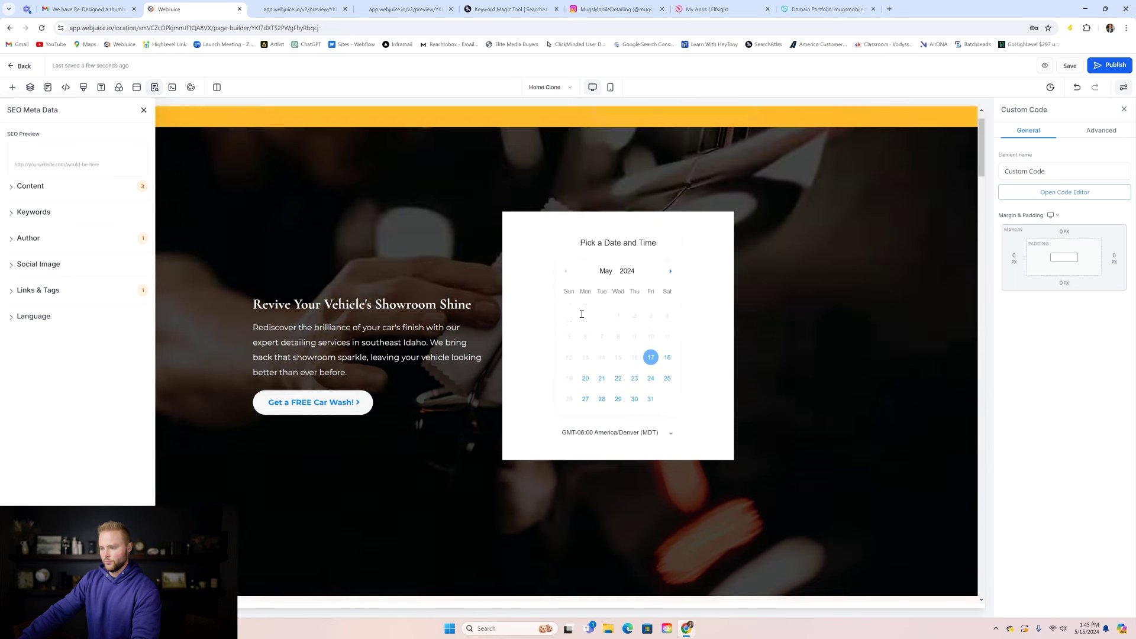
click(449, 306)
triple_click(449, 307)
text(Bo)
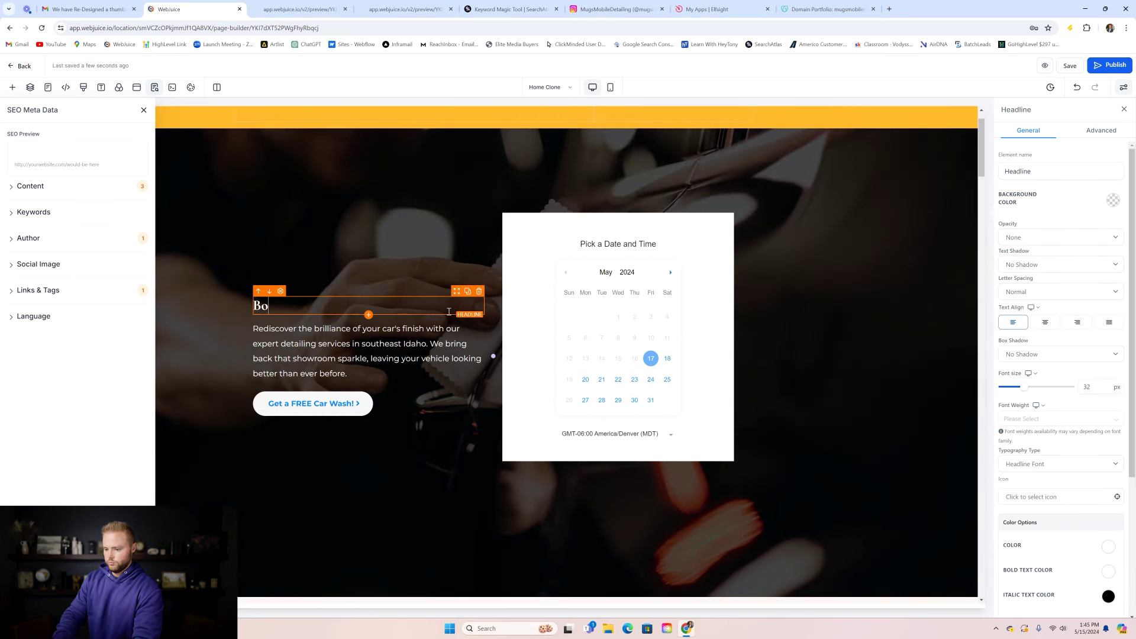
text(ok Your D)
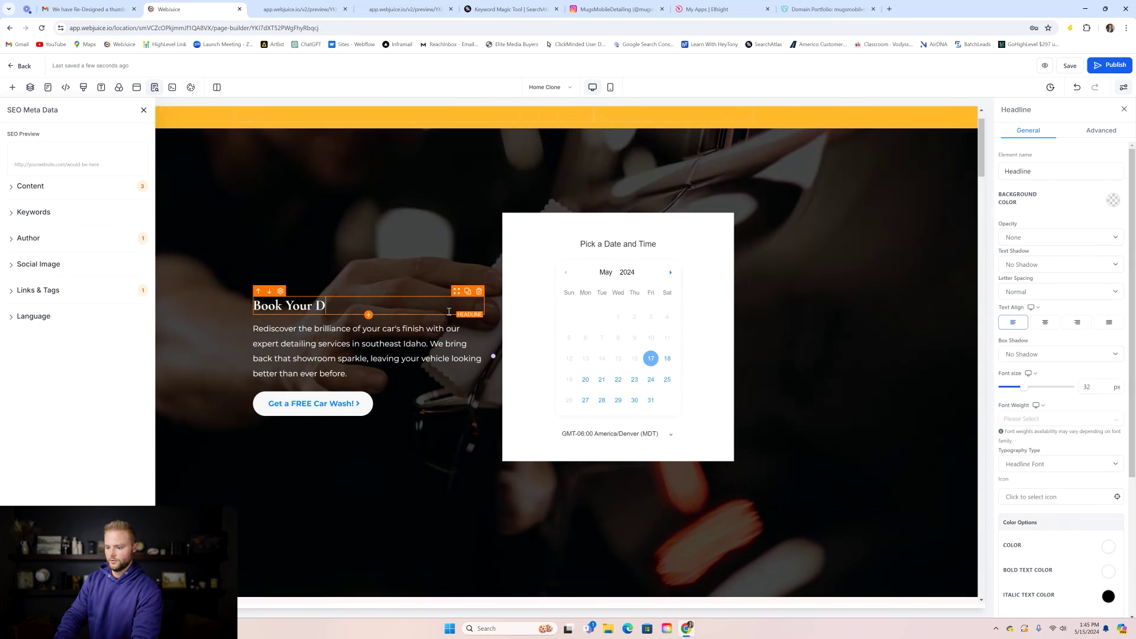
text(etaili)
key(BackSpace)
key(BackSpace)
text(iling A)
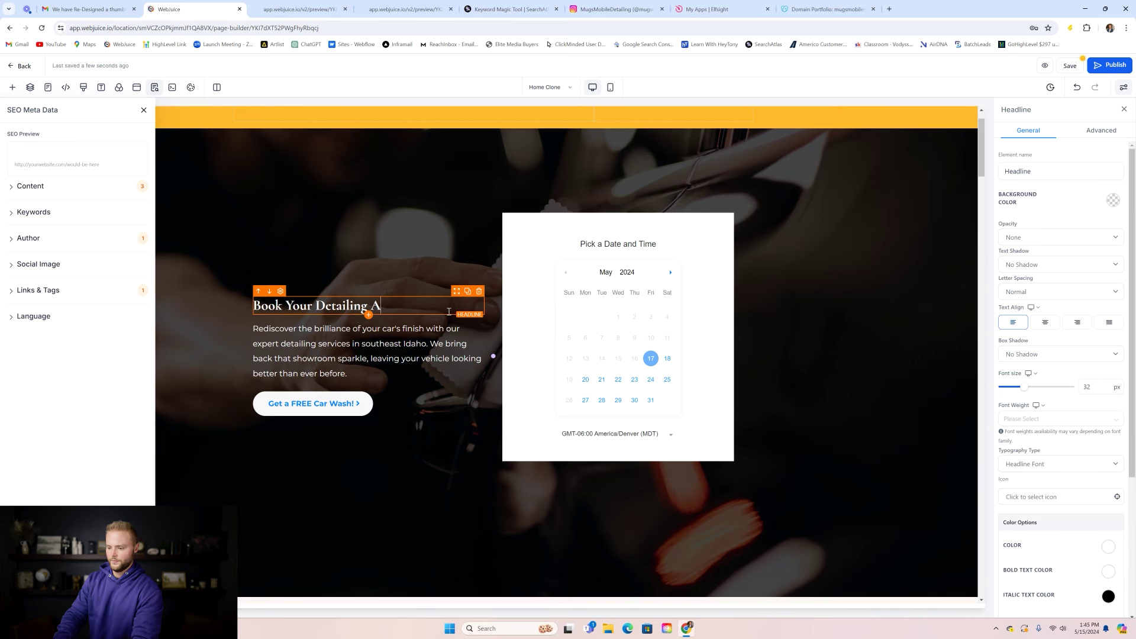
text(ppoitment Today!)
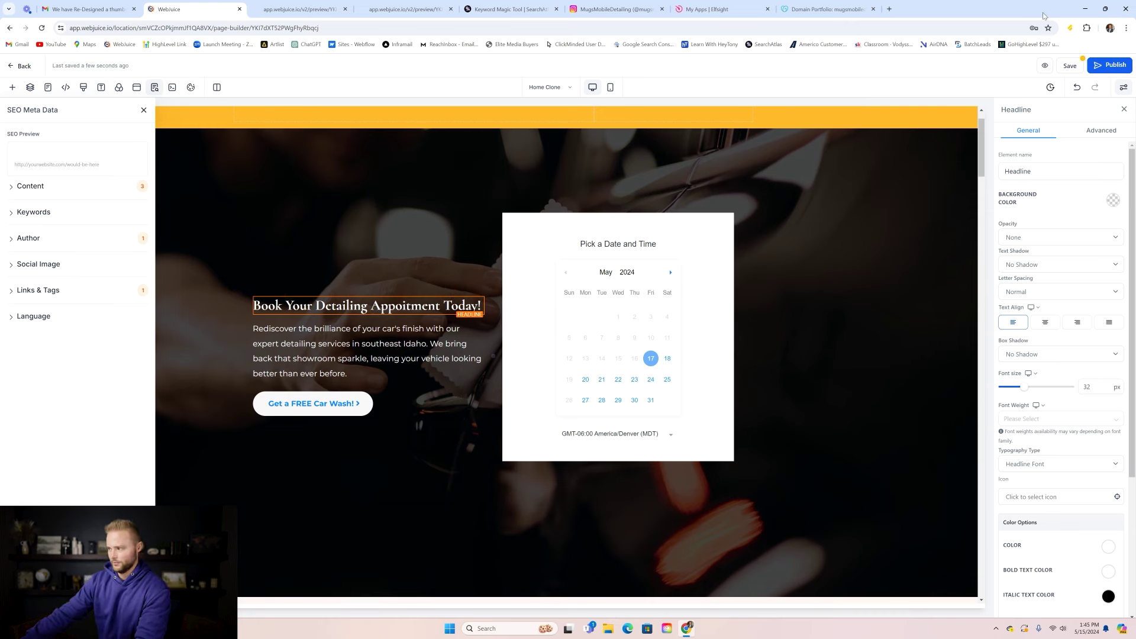
click(1068, 66)
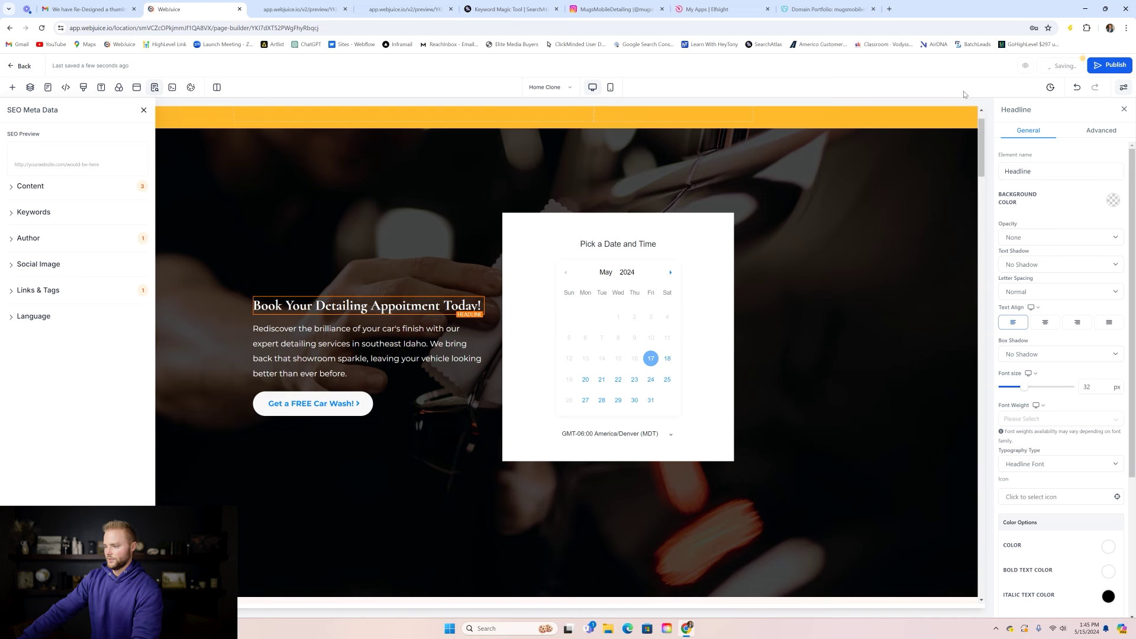
- In Settings > Domains, add mugsmobiledetailing.com with its www version and continue
click(23, 66)
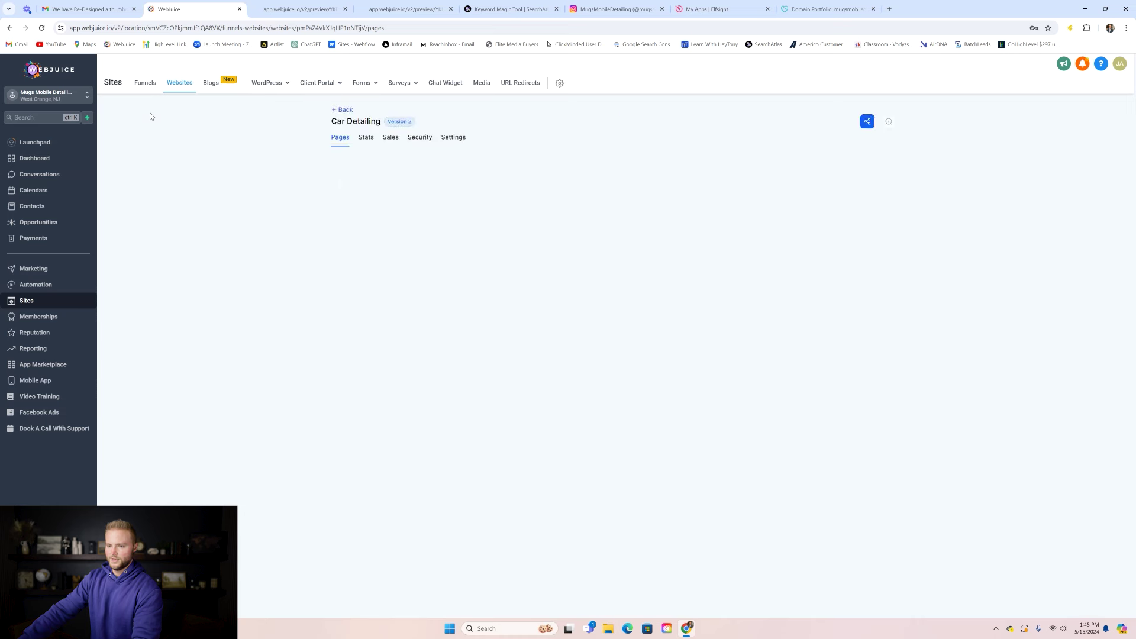
click(344, 110)
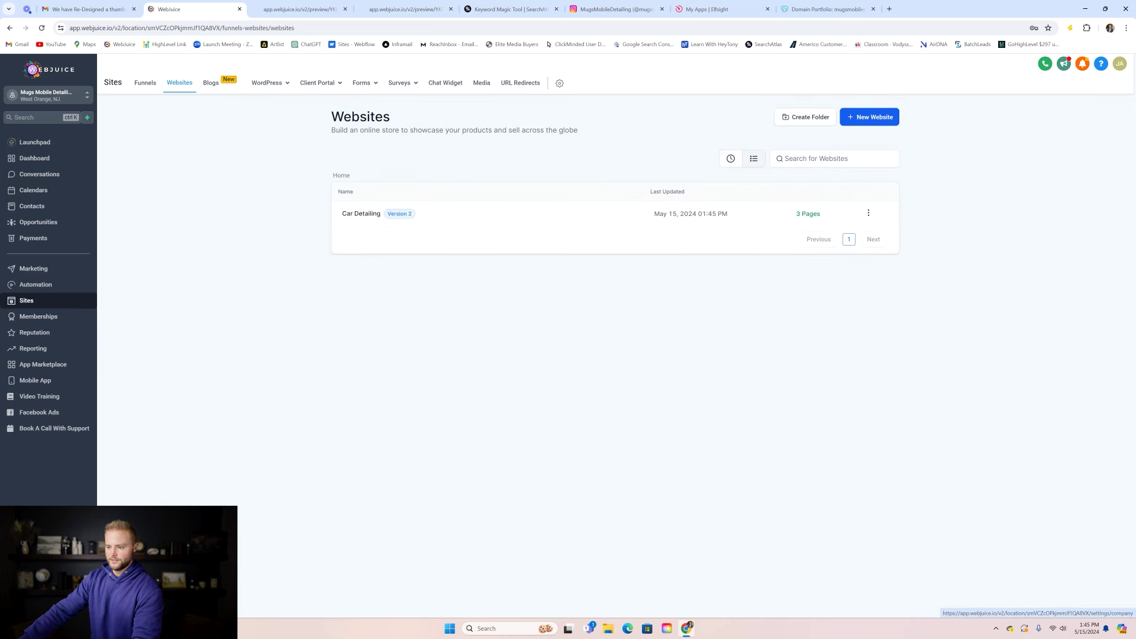
click(26, 603)
click(27, 435)
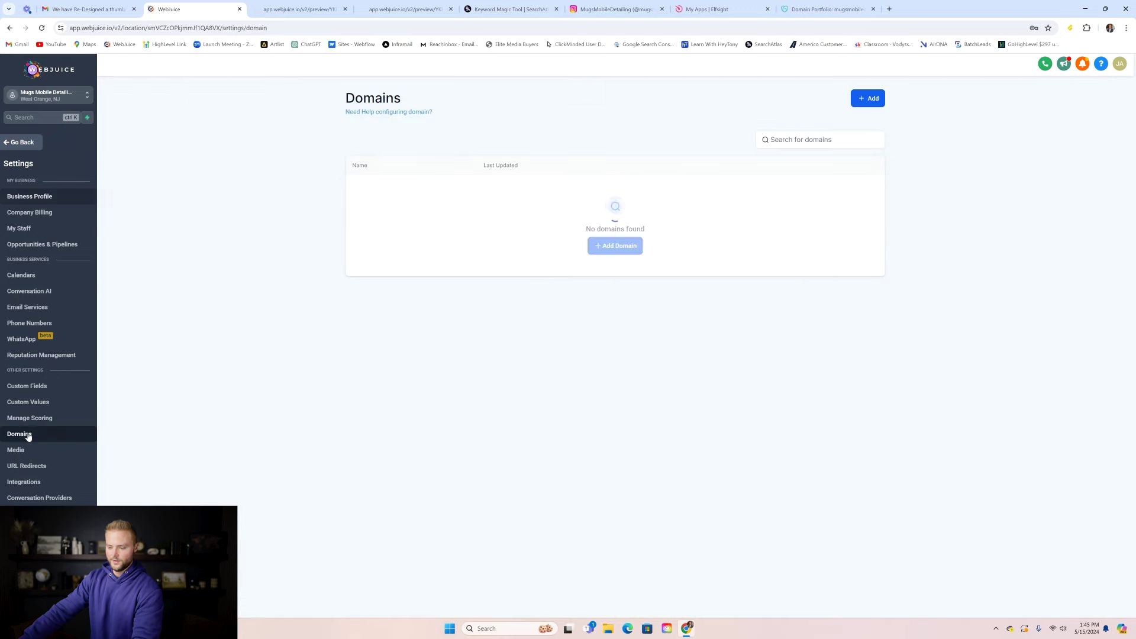
click(612, 247)
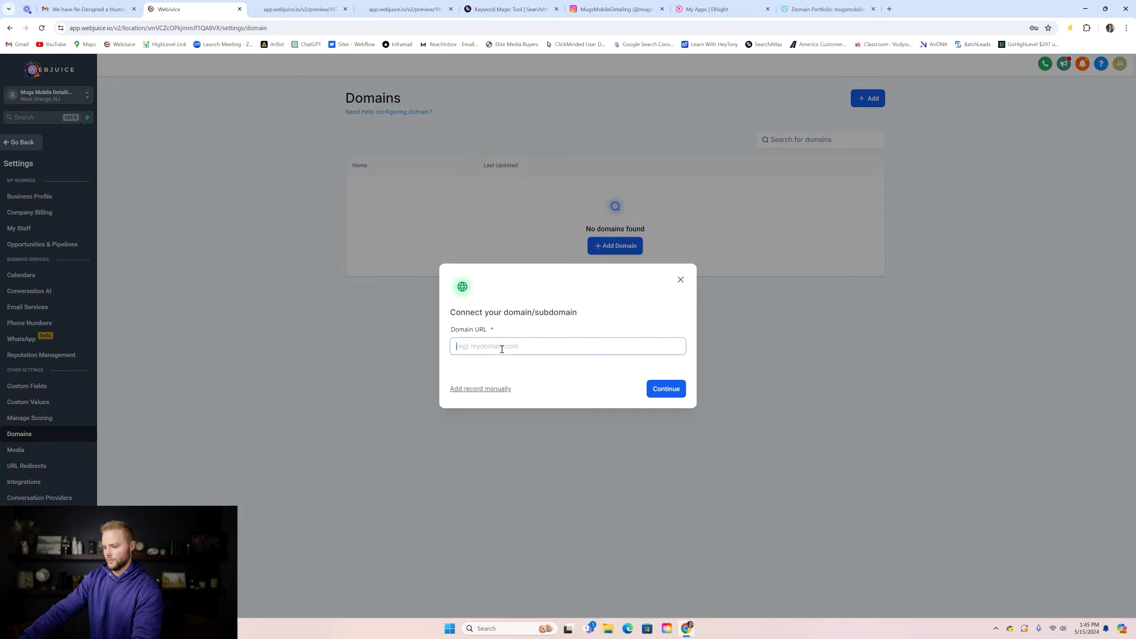
text(mugsmobiledeta)
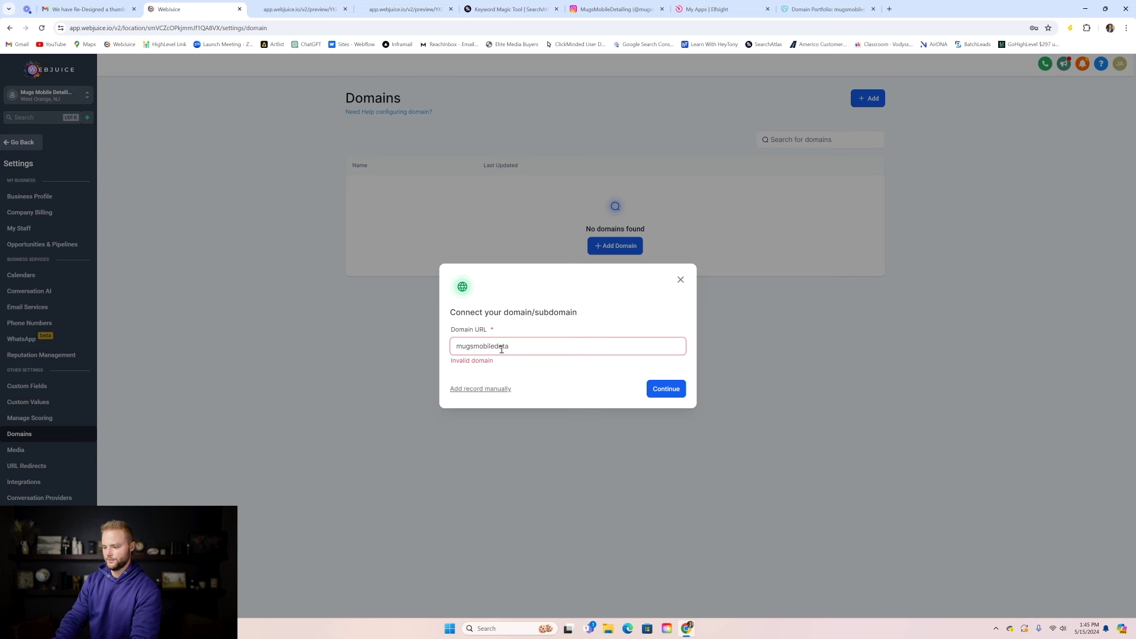
text(iling.com)
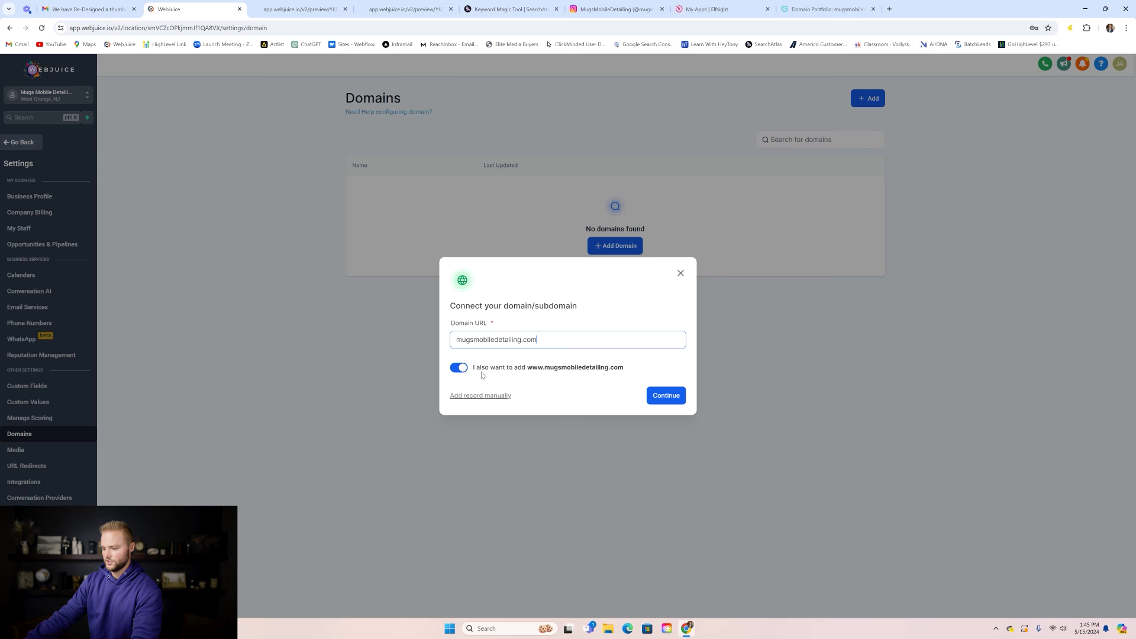
click(667, 397)
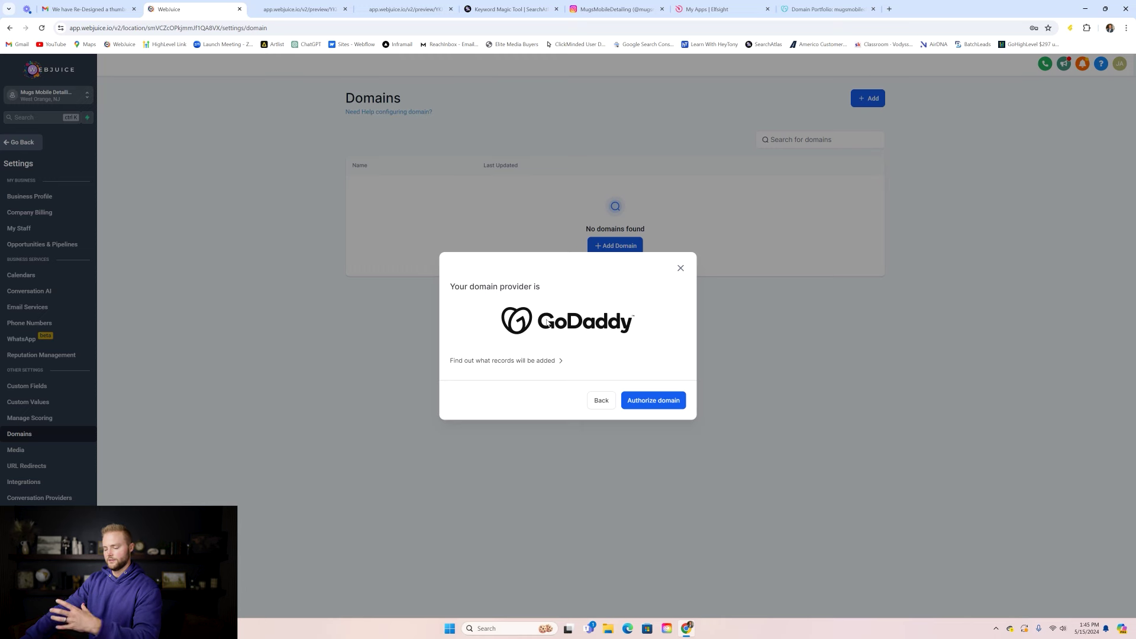
- Authorize GoDaddy Domain Connect to add mugsmobiledetailing.com's DNS records for LeadConnector
click(665, 402)
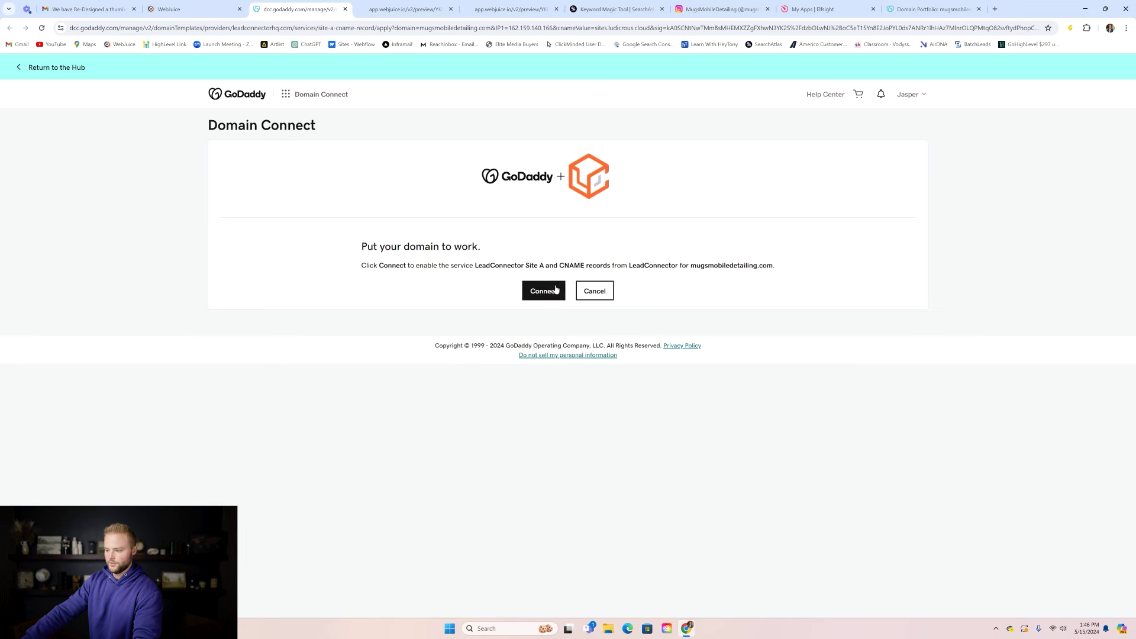
click(543, 290)
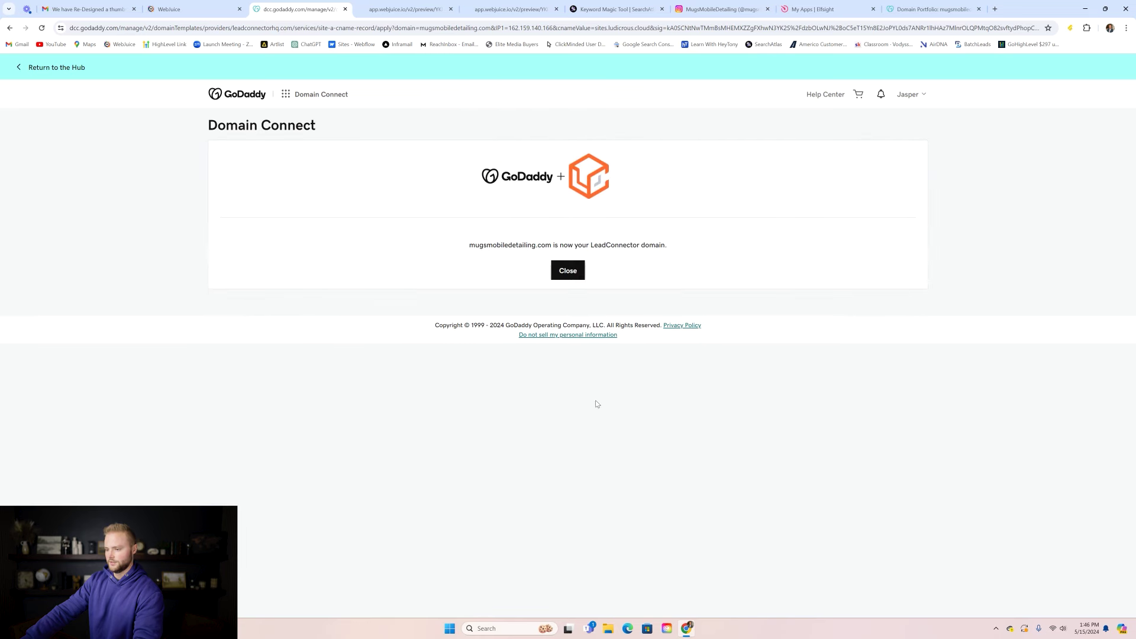
click(569, 269)
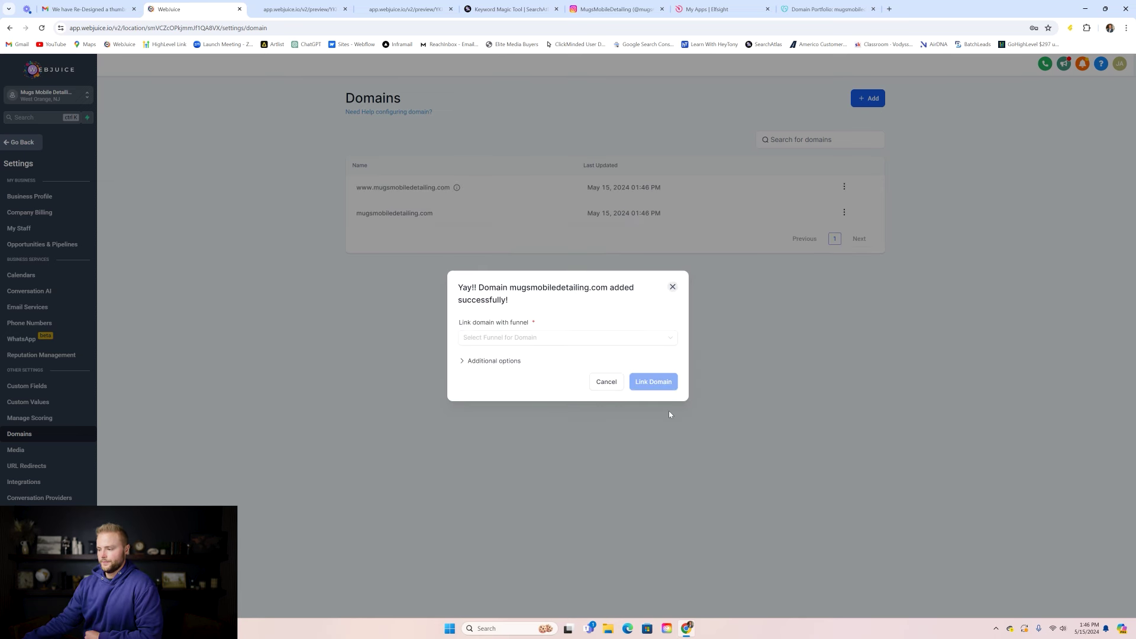
- Link the domain to the Car Detailing funnel with Home as default step and 404 page
click(546, 345)
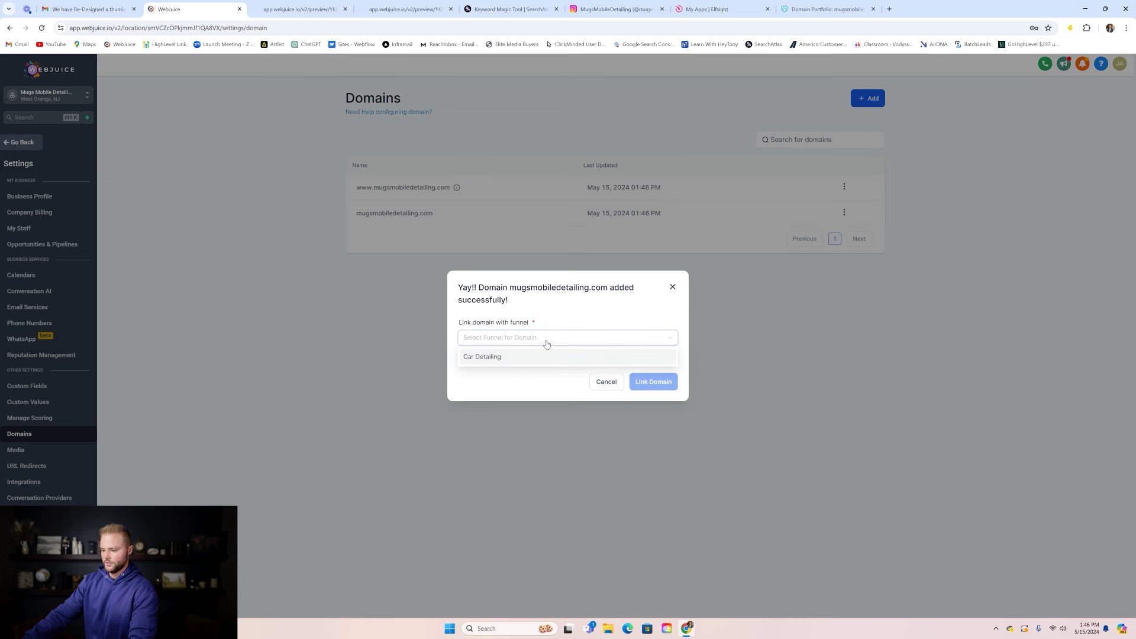
click(479, 358)
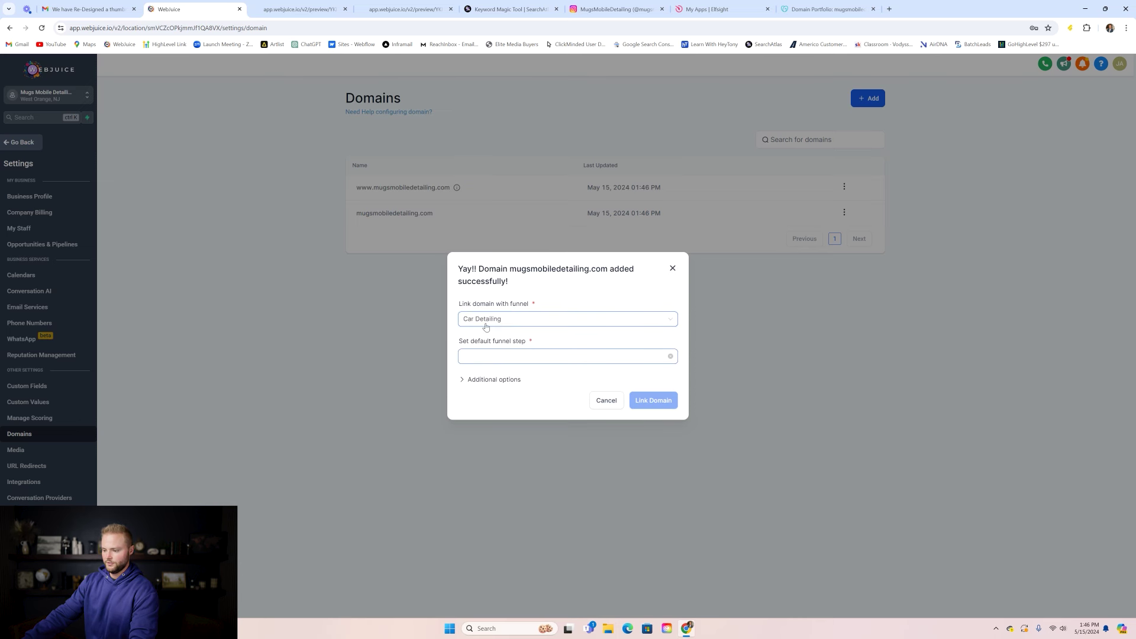
click(508, 358)
click(482, 377)
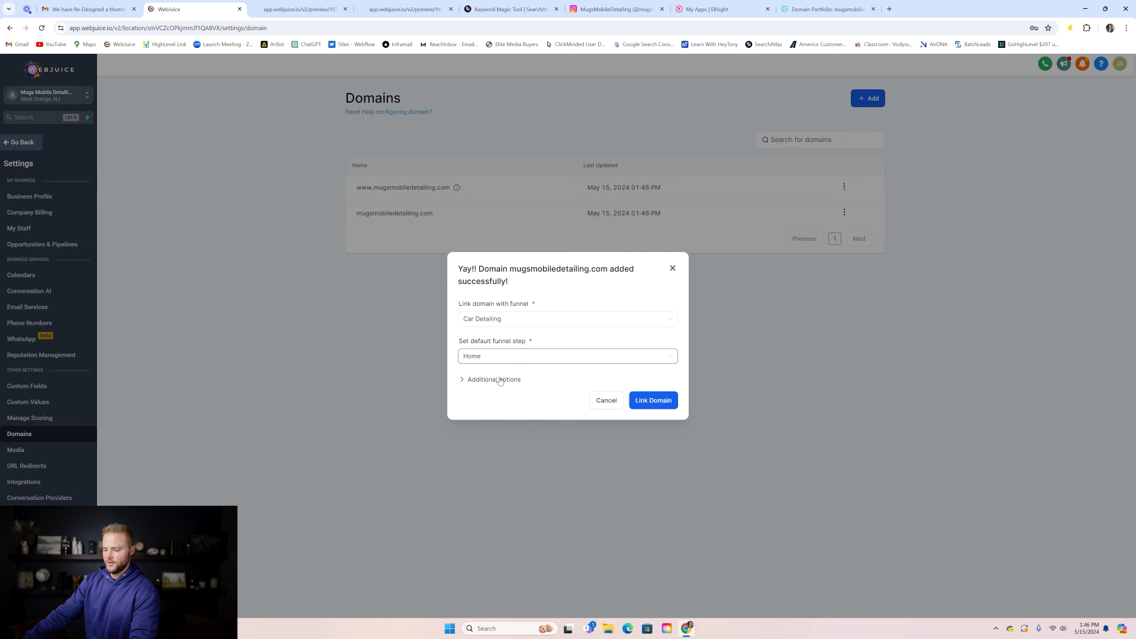
click(499, 380)
click(501, 390)
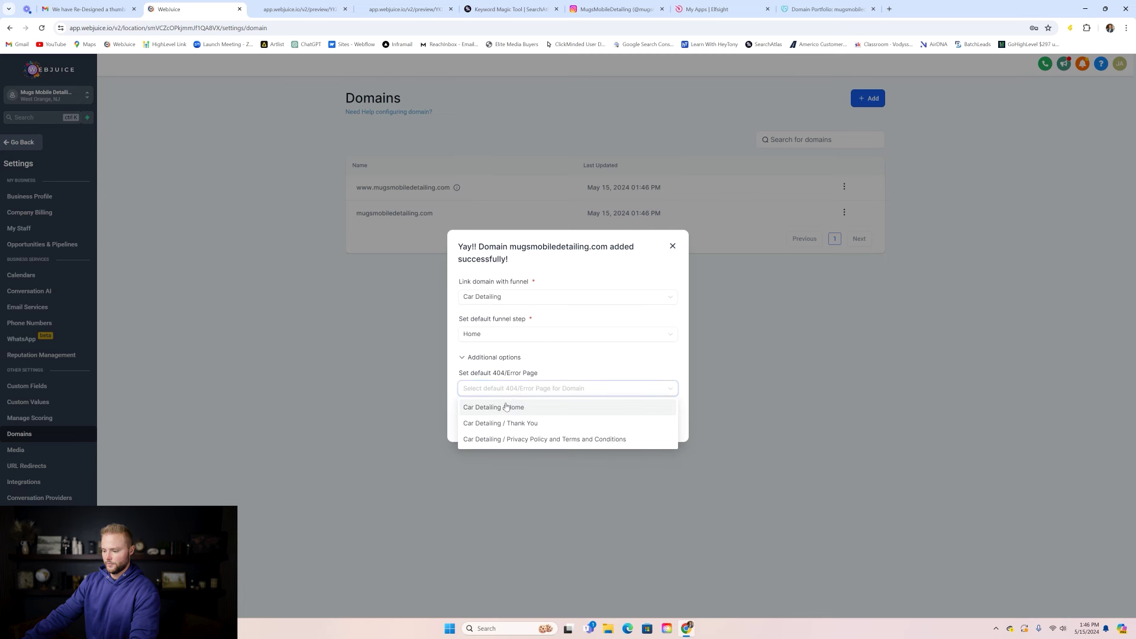
click(506, 407)
click(654, 423)
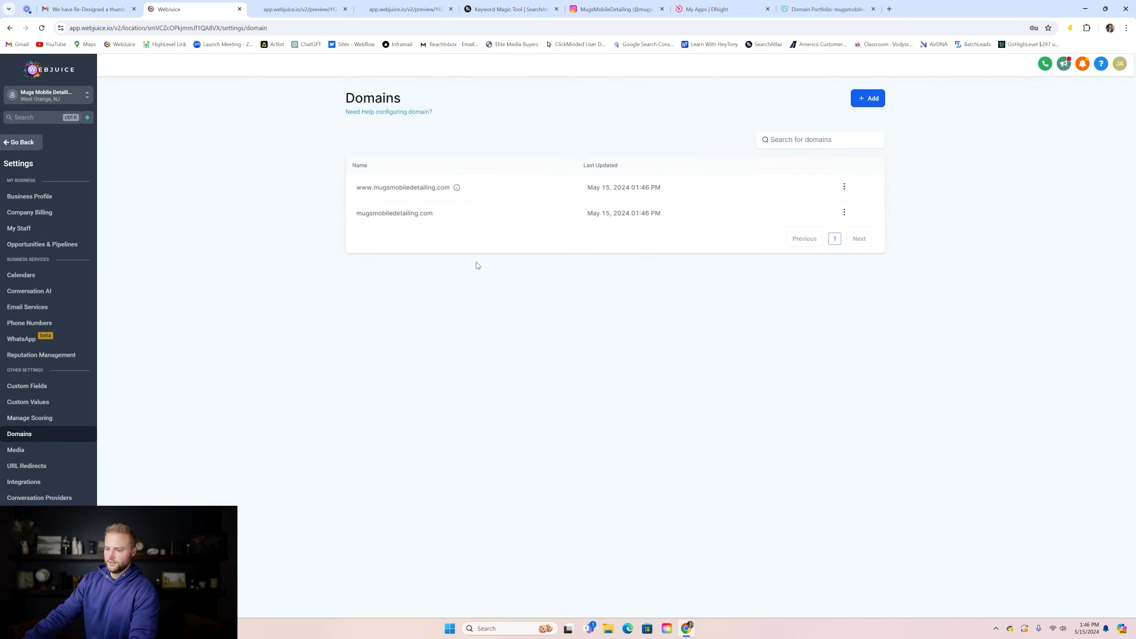
- Confirm the Car Detailing website's domain is mugsmobiledetailing.com, then return to its pages list
click(22, 142)
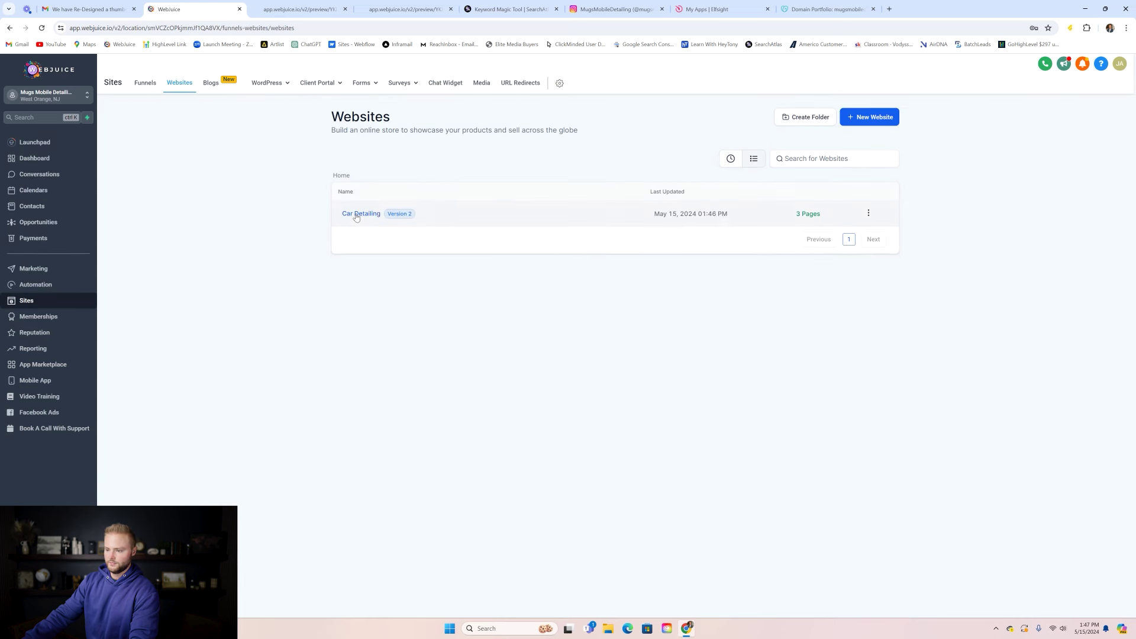
click(358, 214)
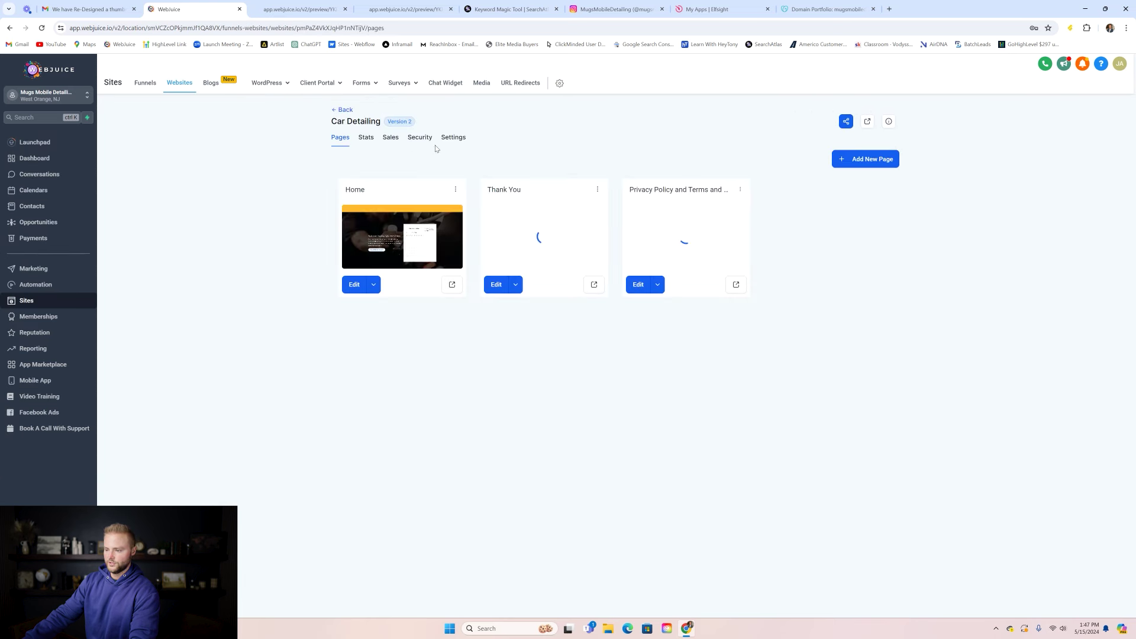
click(455, 140)
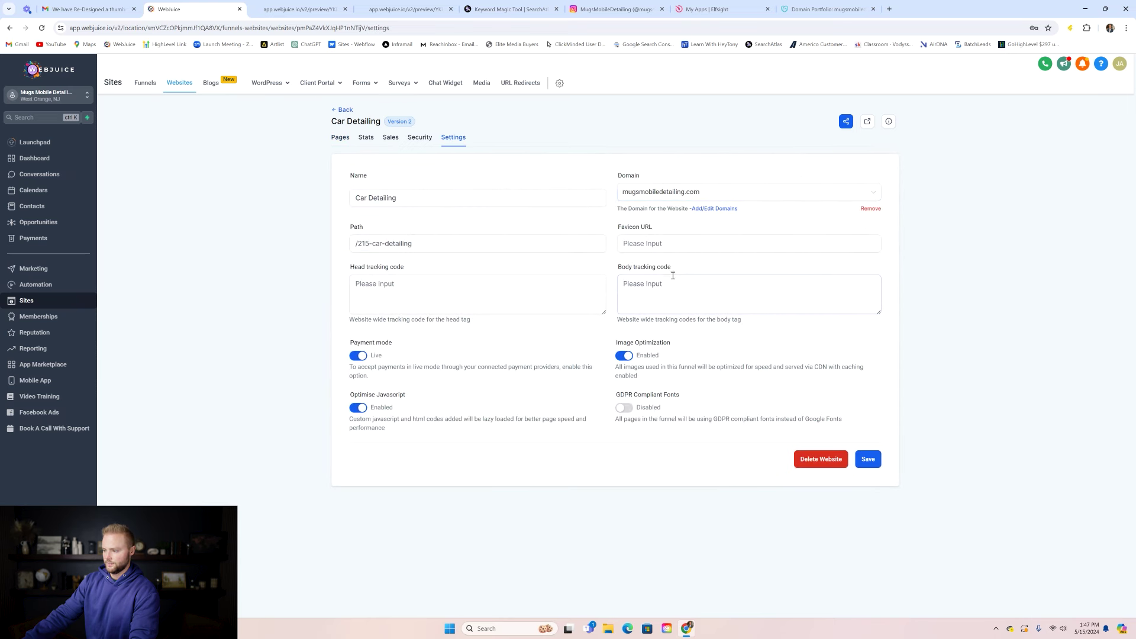
click(336, 140)
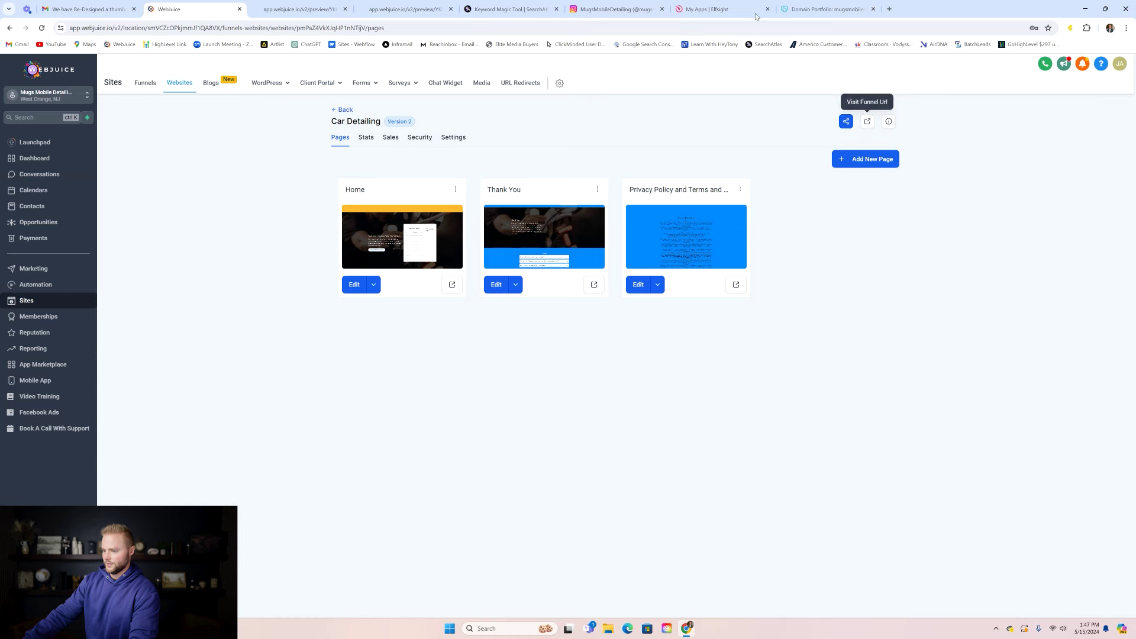
- Load mugsmobiledetailing.com in a new tab and scroll through the live site
click(888, 9)
text(mu)
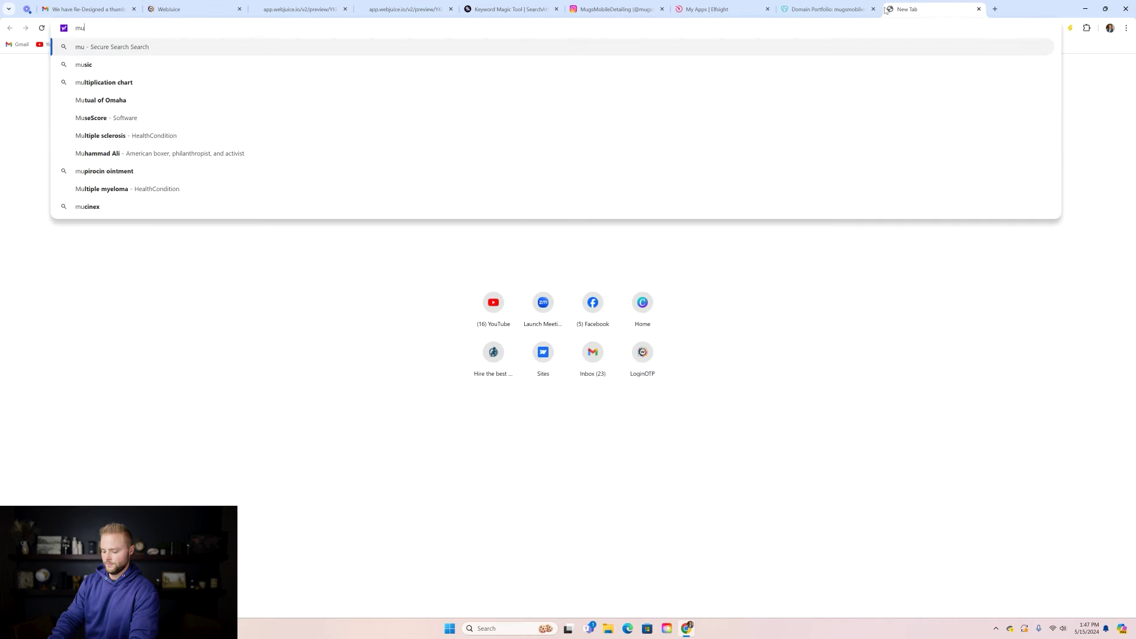
text(gsmobiledetai)
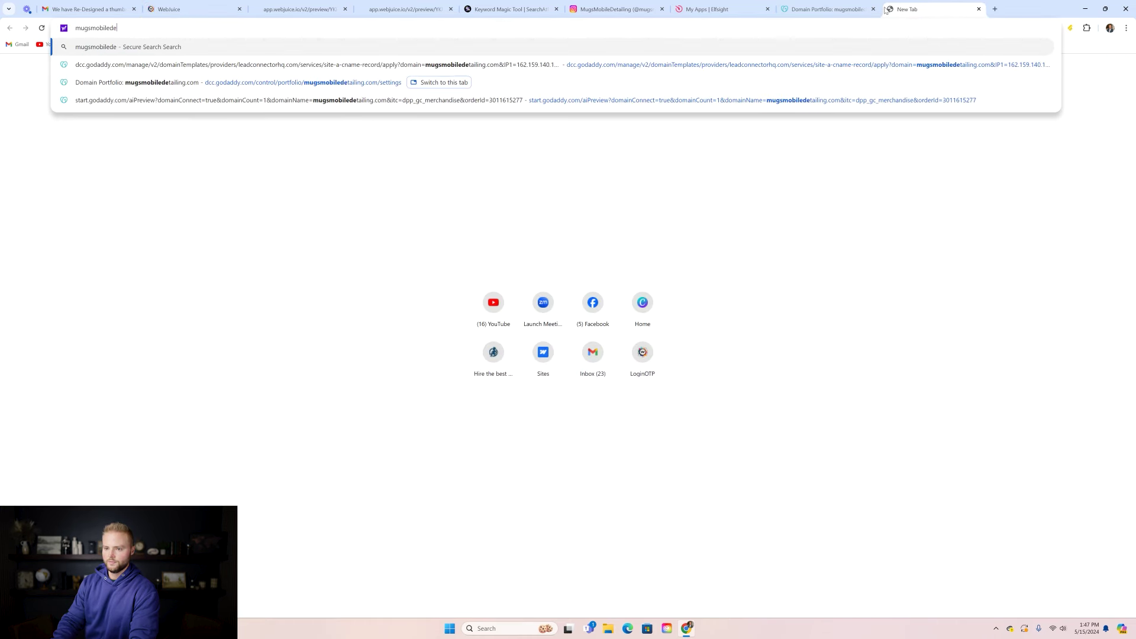
text(ling.com)
key(Return)
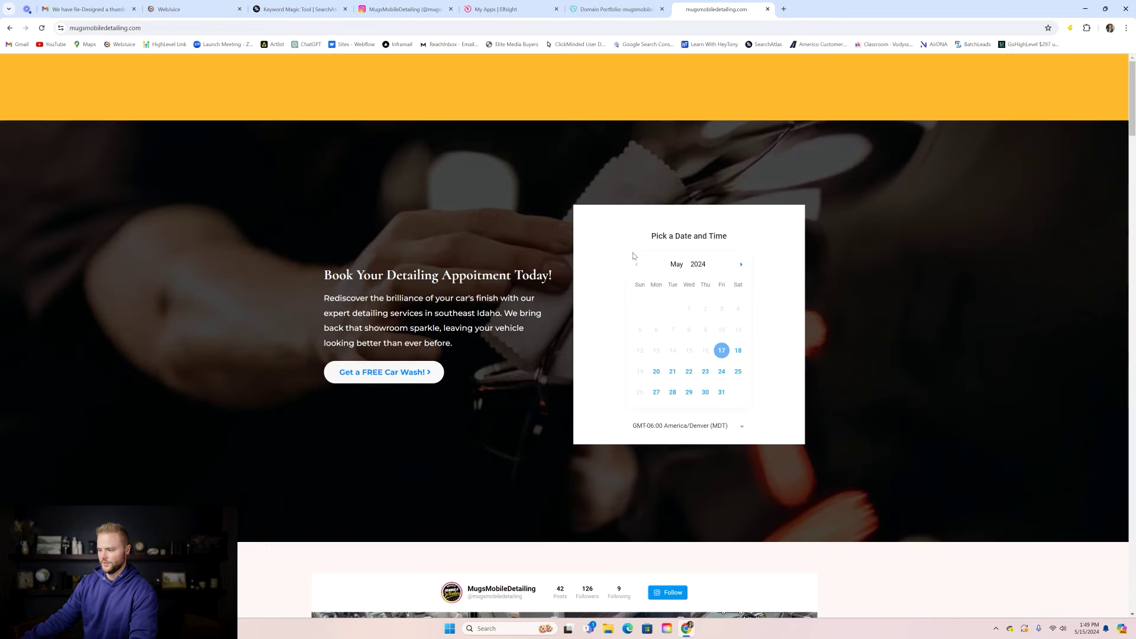
scroll(633, 255, down, 8)
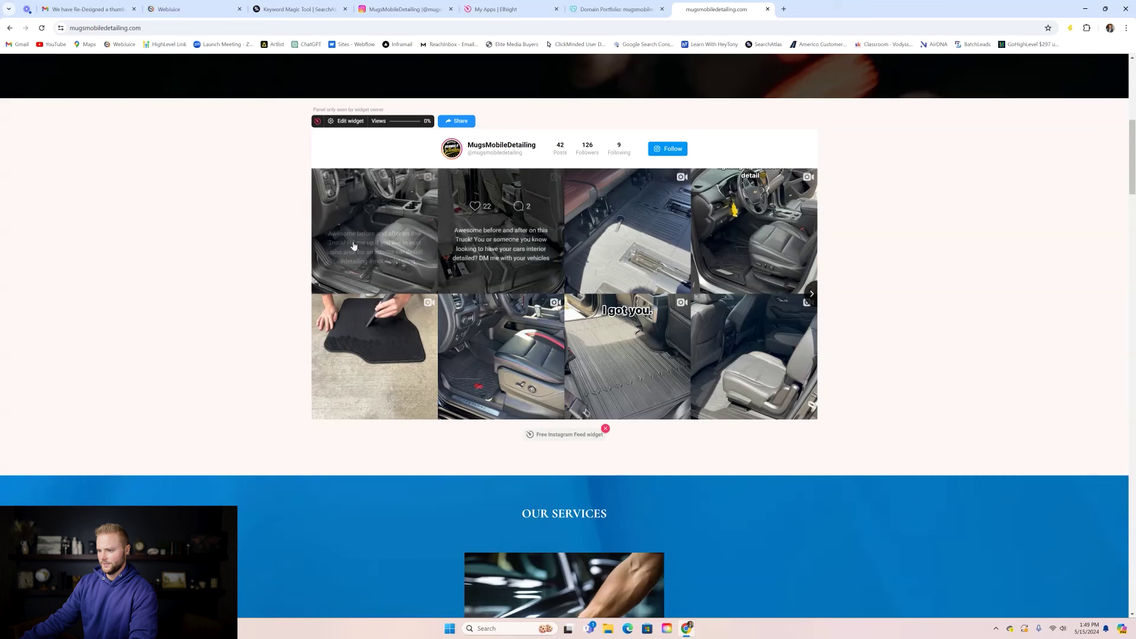
scroll(738, 319, down, 9)
scroll(589, 252, down, 18)
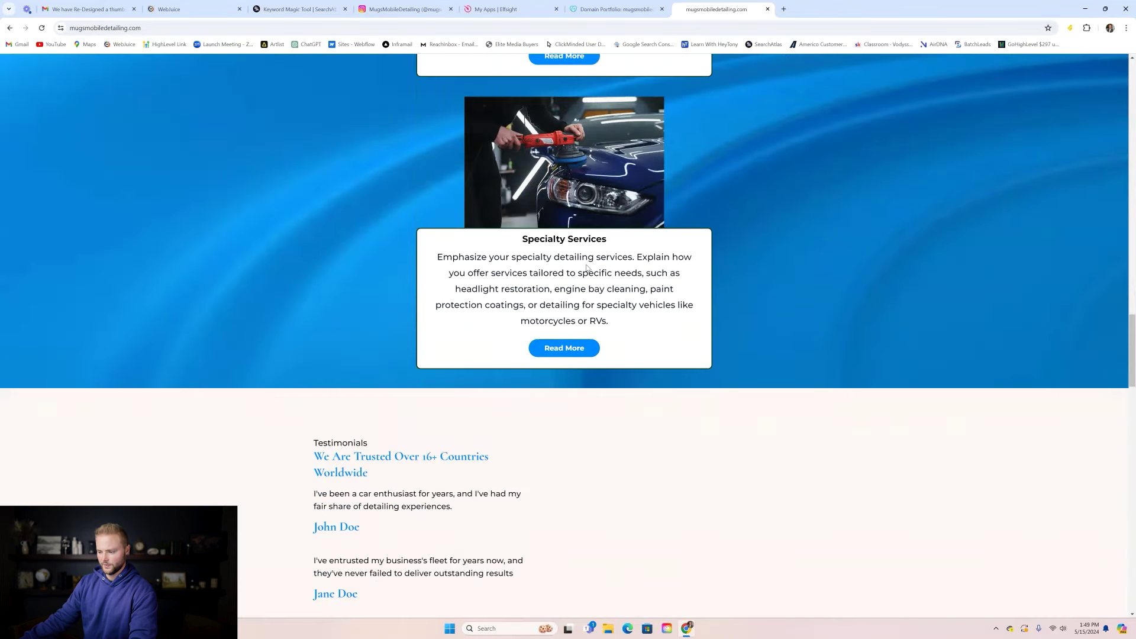
scroll(587, 268, down, 7)
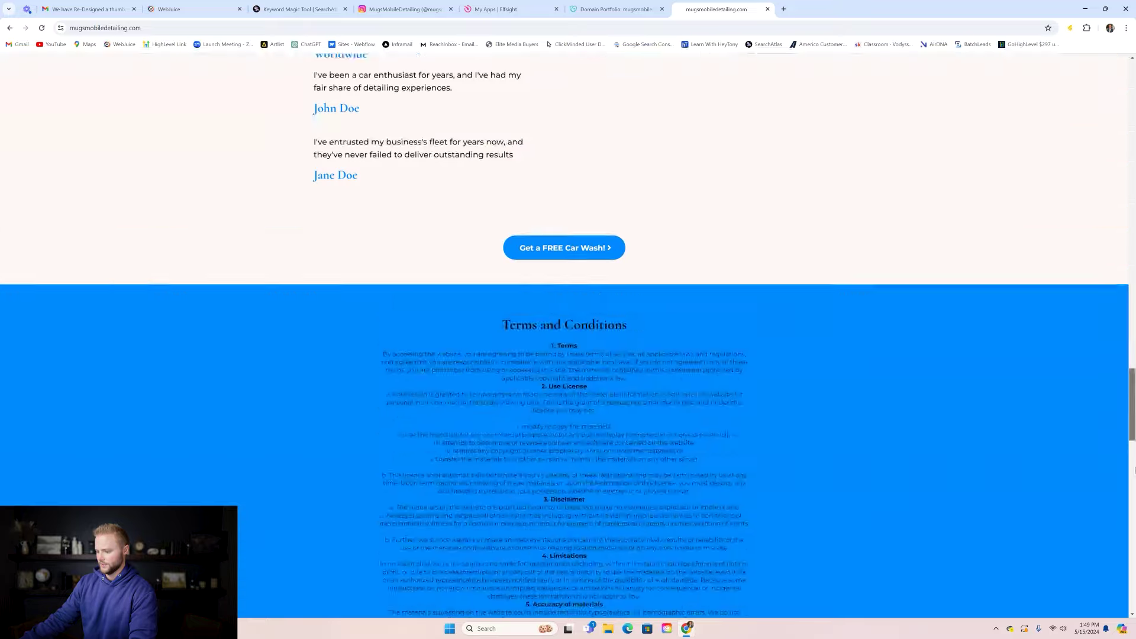
scroll(1134, 471, down, 15)
scroll(1133, 470, up, 9)
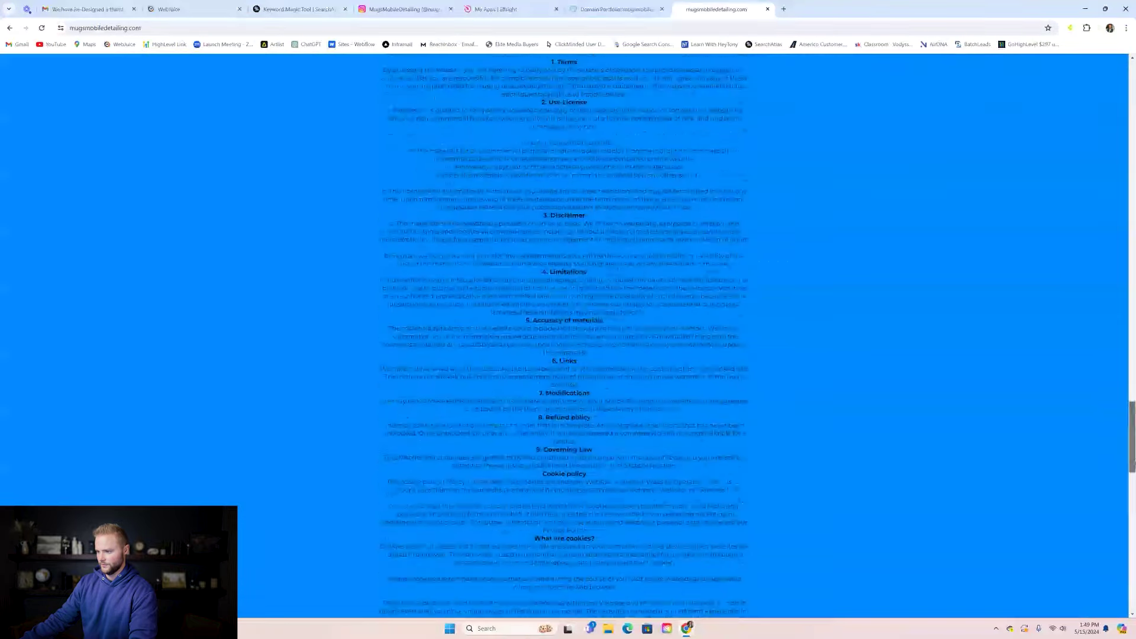
scroll(1133, 470, up, 5)
scroll(1133, 471, down, 1)
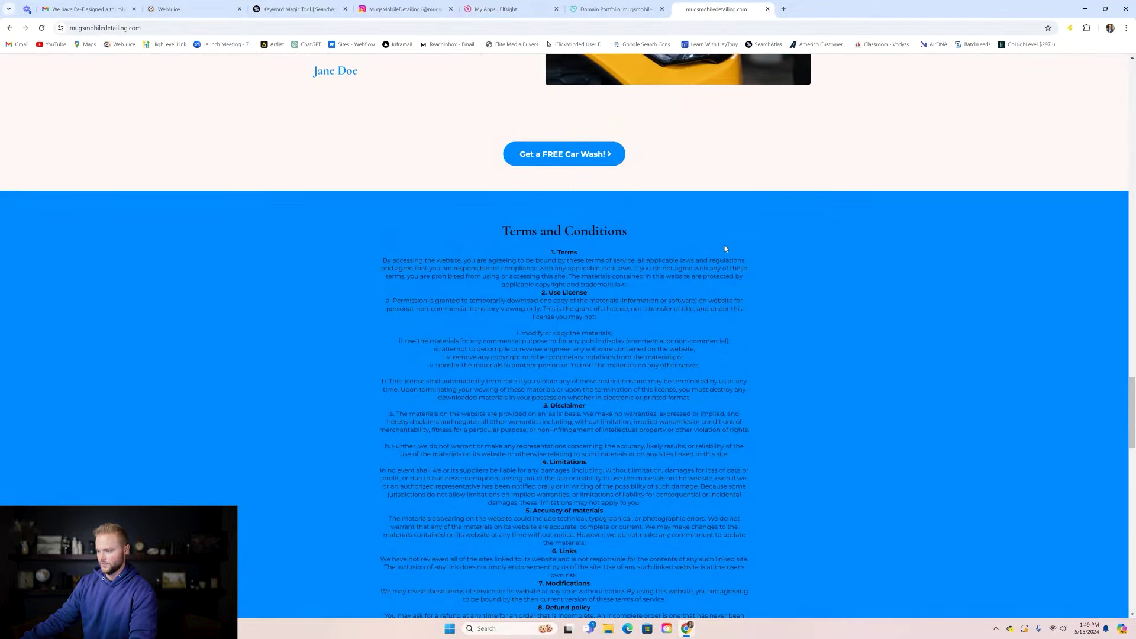
- Test the Get a FREE Car Wash popup, then return to the Car Detailing pages in WebJuice
click(563, 154)
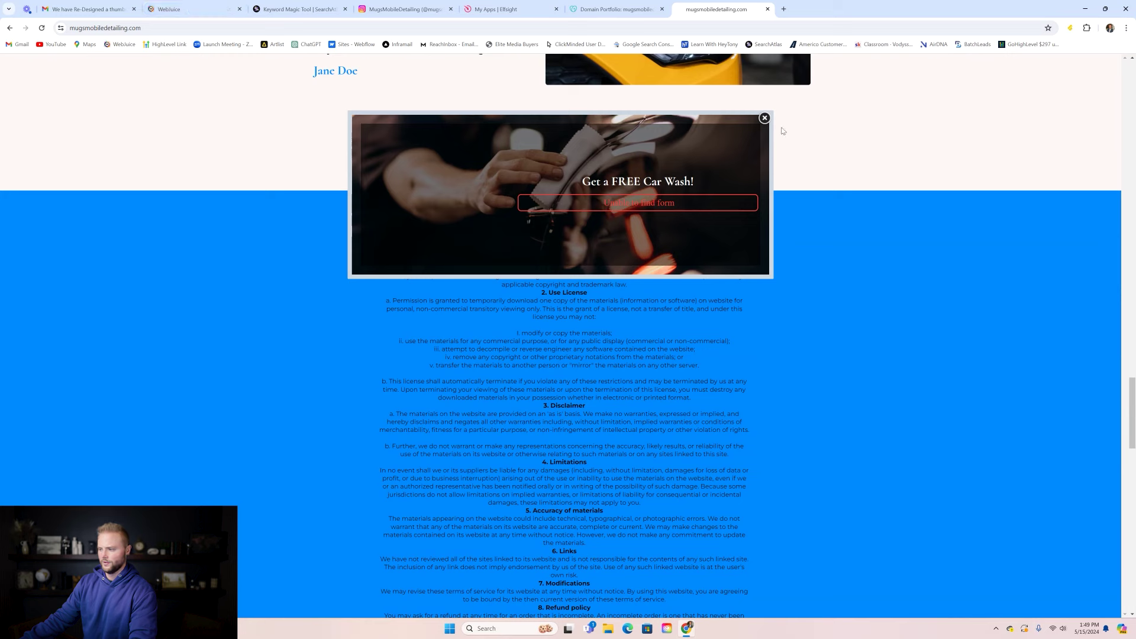
click(764, 118)
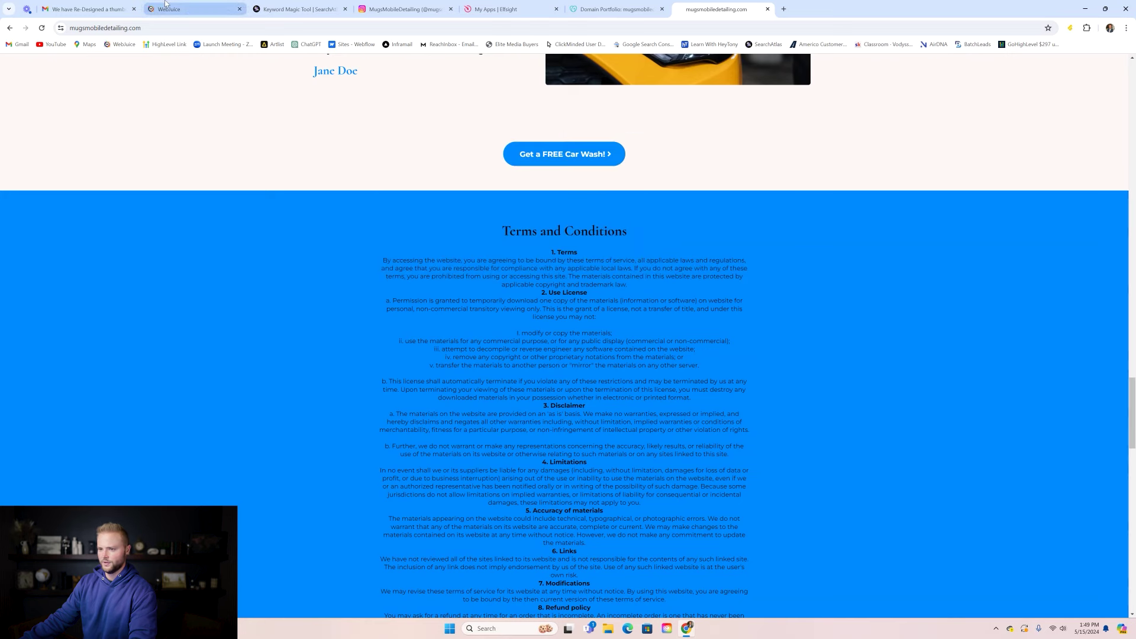
click(189, 9)
click(22, 144)
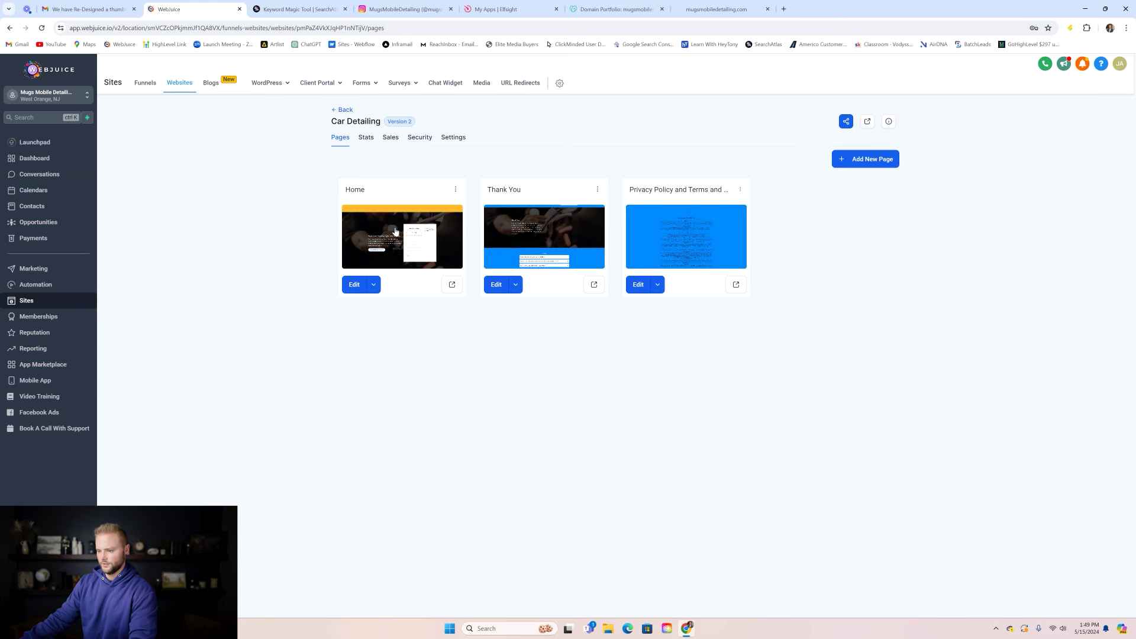
- Open the Home page in the editor, check its Free Car Wash popup, then show the Add Elements panel
click(395, 231)
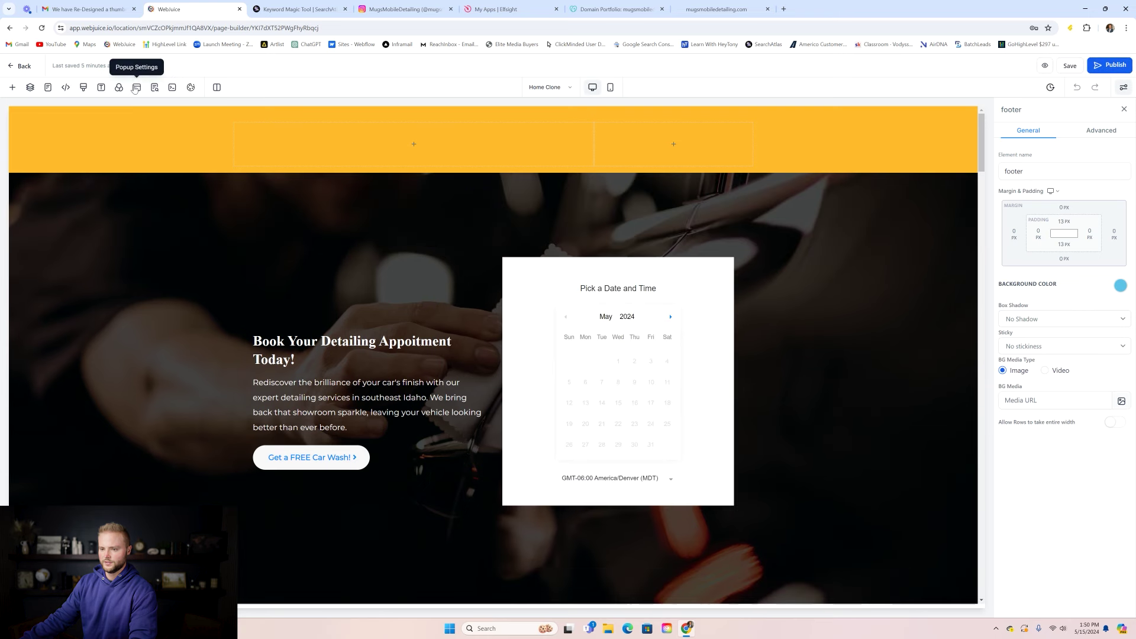
click(136, 87)
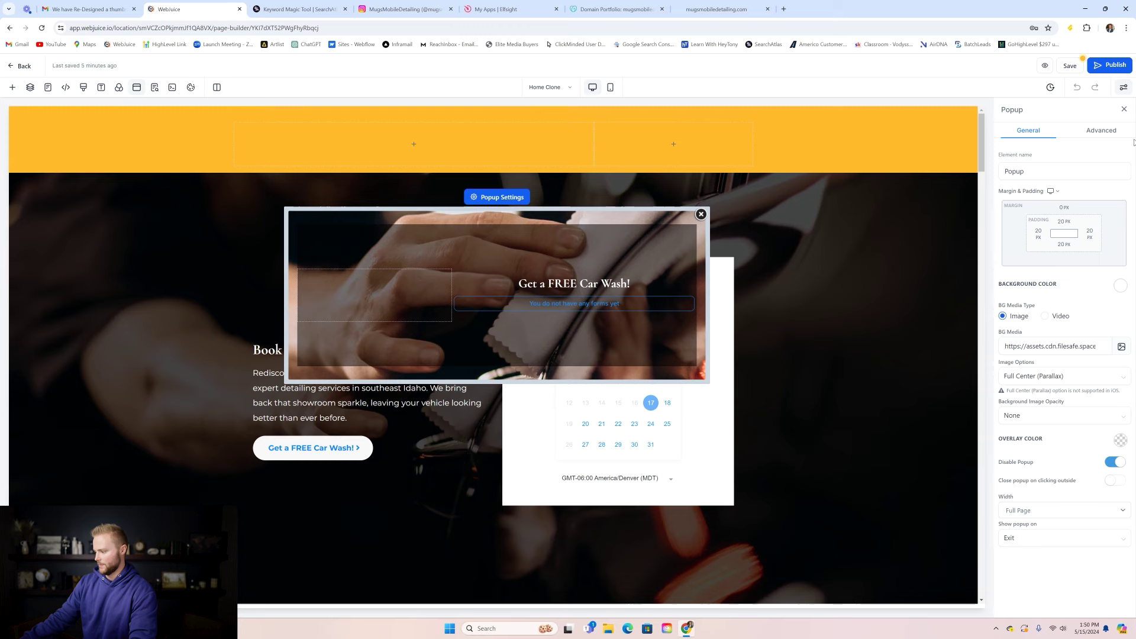
click(1069, 66)
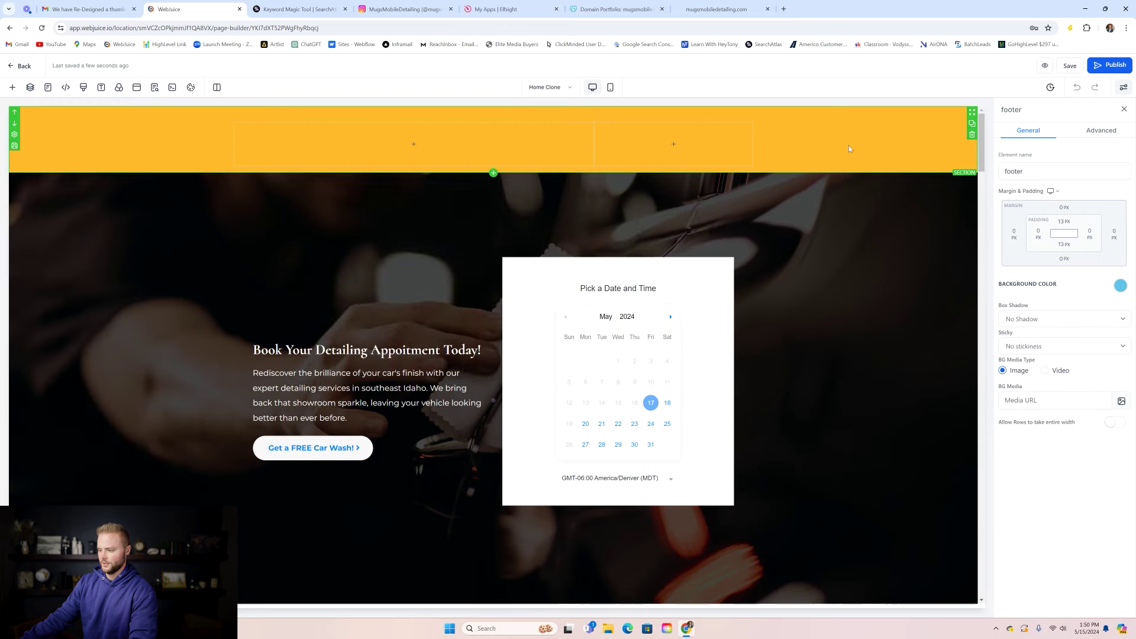
drag(980, 126, 987, 406)
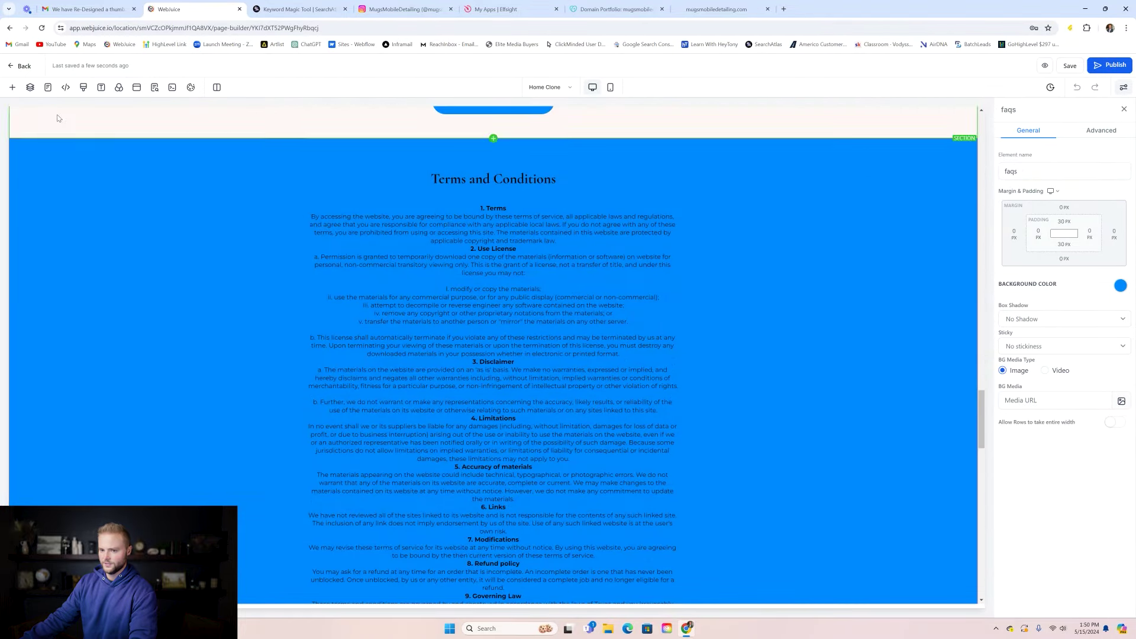
click(12, 87)
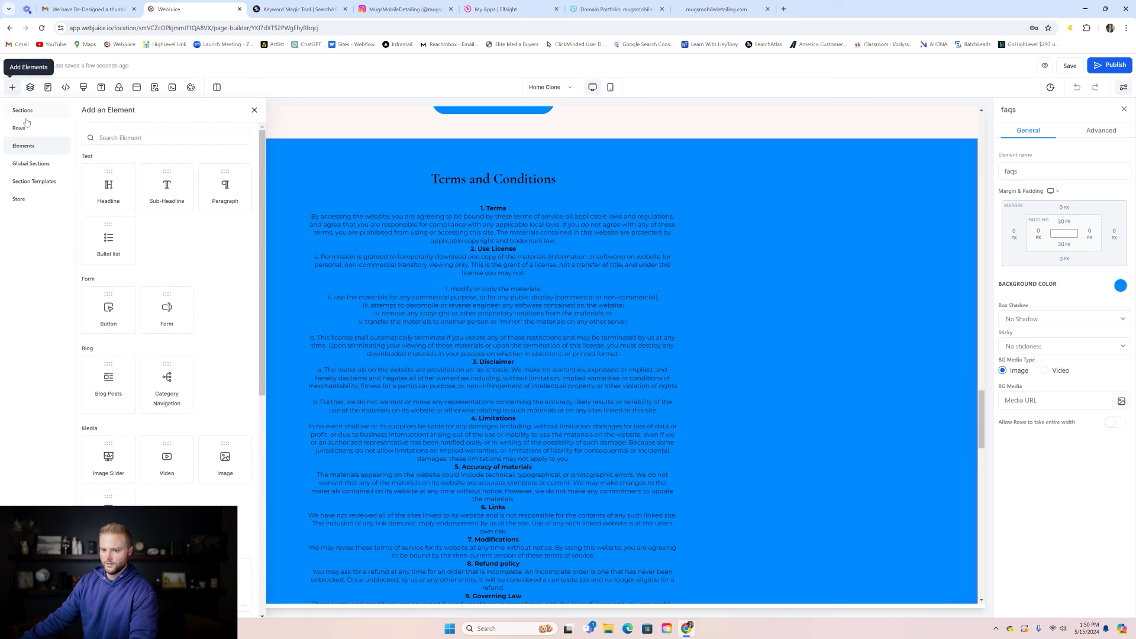
- Delete the faqs, footer and header global sections, confirming each deletion
click(37, 165)
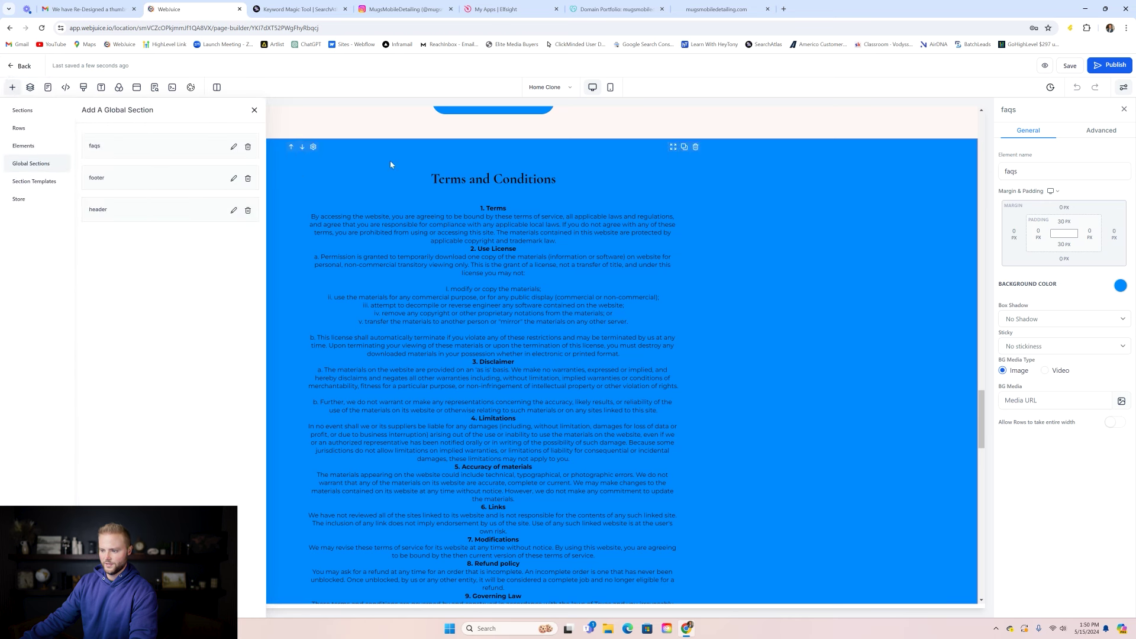
click(430, 156)
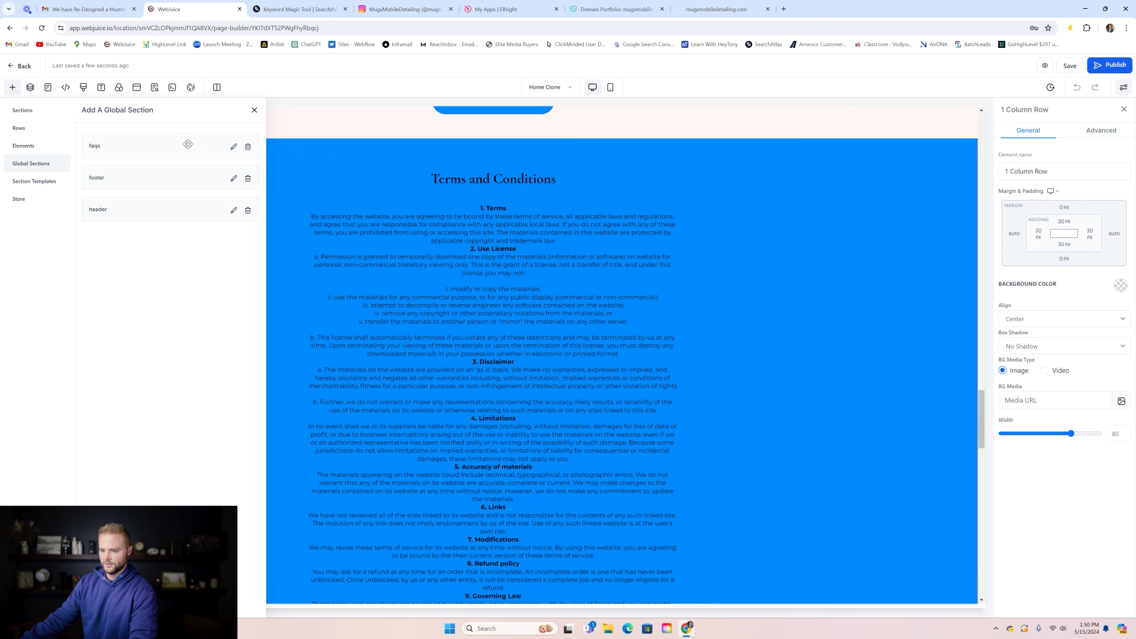
click(247, 146)
click(654, 367)
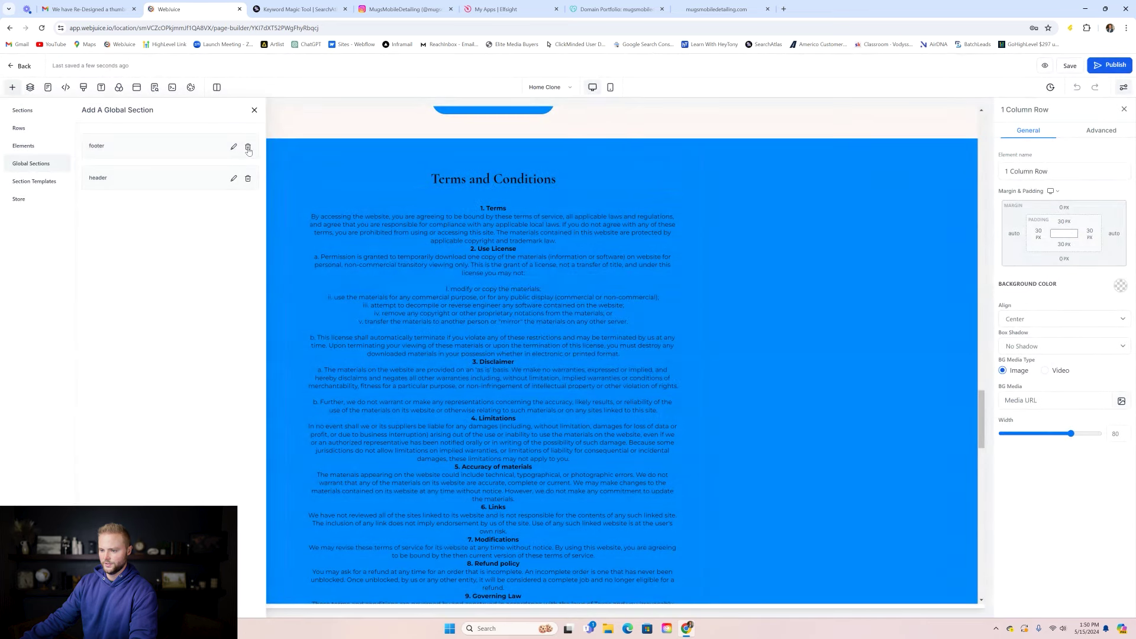
click(248, 146)
click(662, 364)
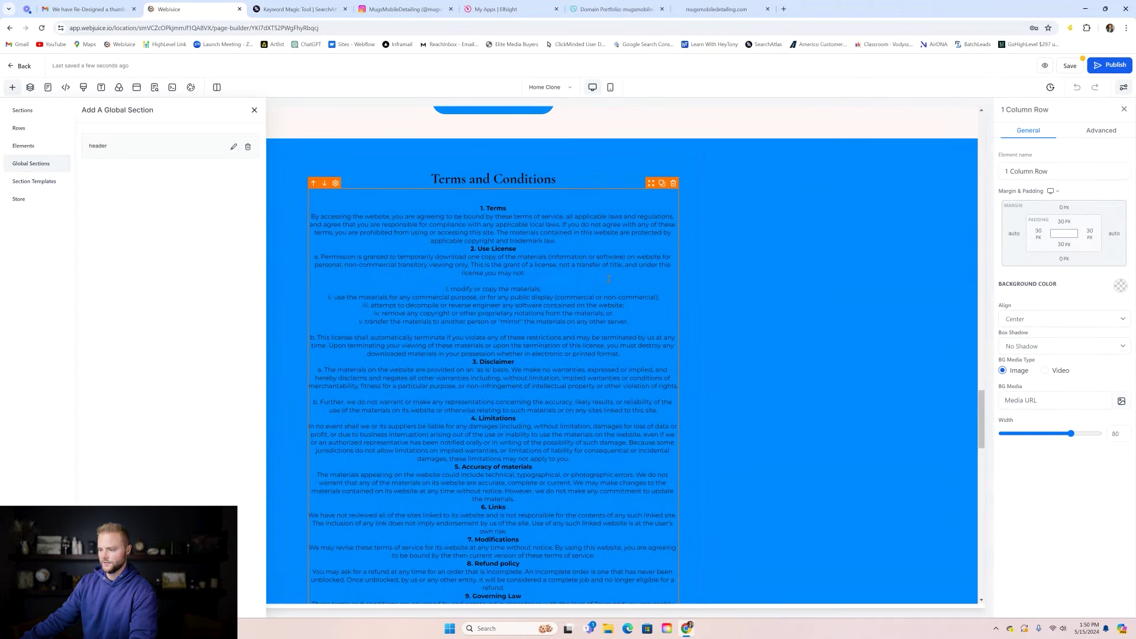
click(248, 147)
click(662, 363)
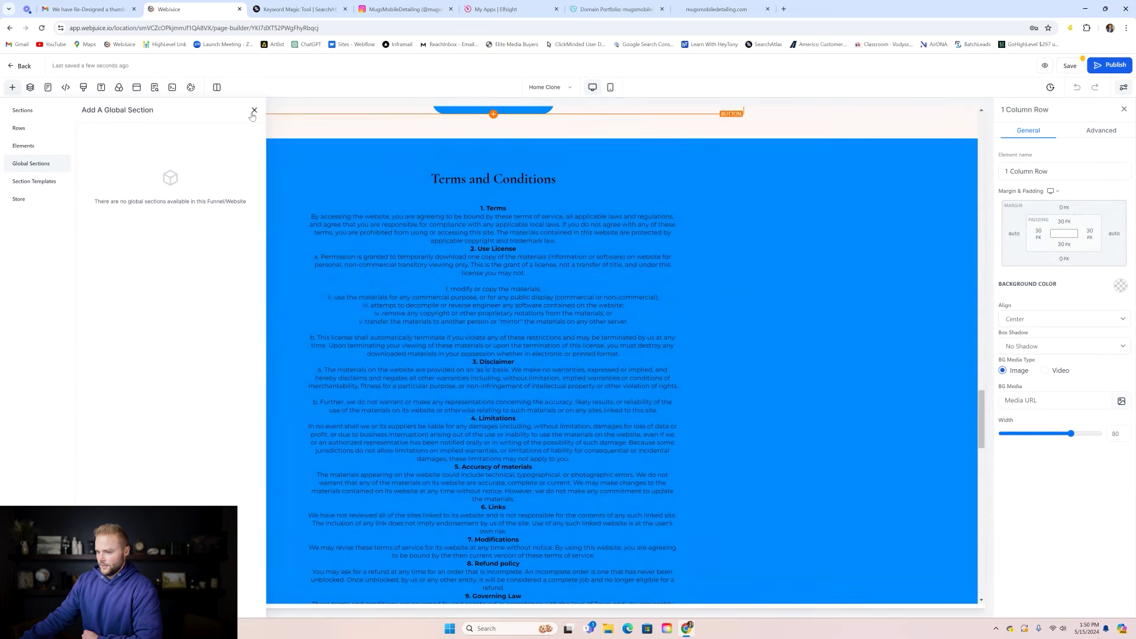
click(254, 110)
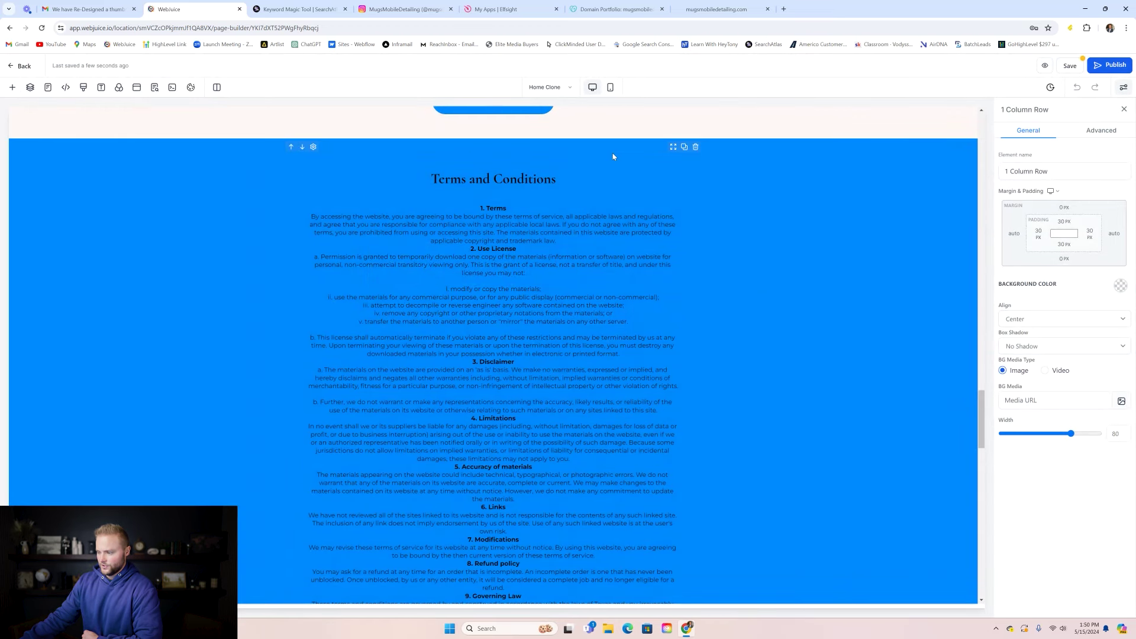
- Remove the Terms and Conditions section from the Home page
click(953, 174)
click(972, 167)
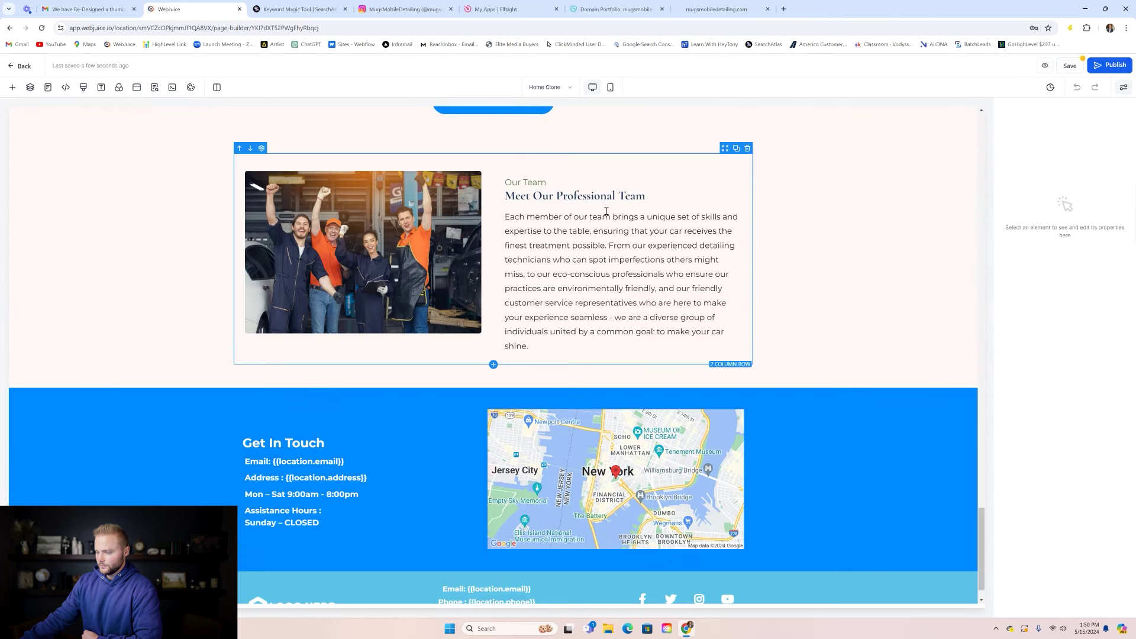
scroll(495, 586, down, 1)
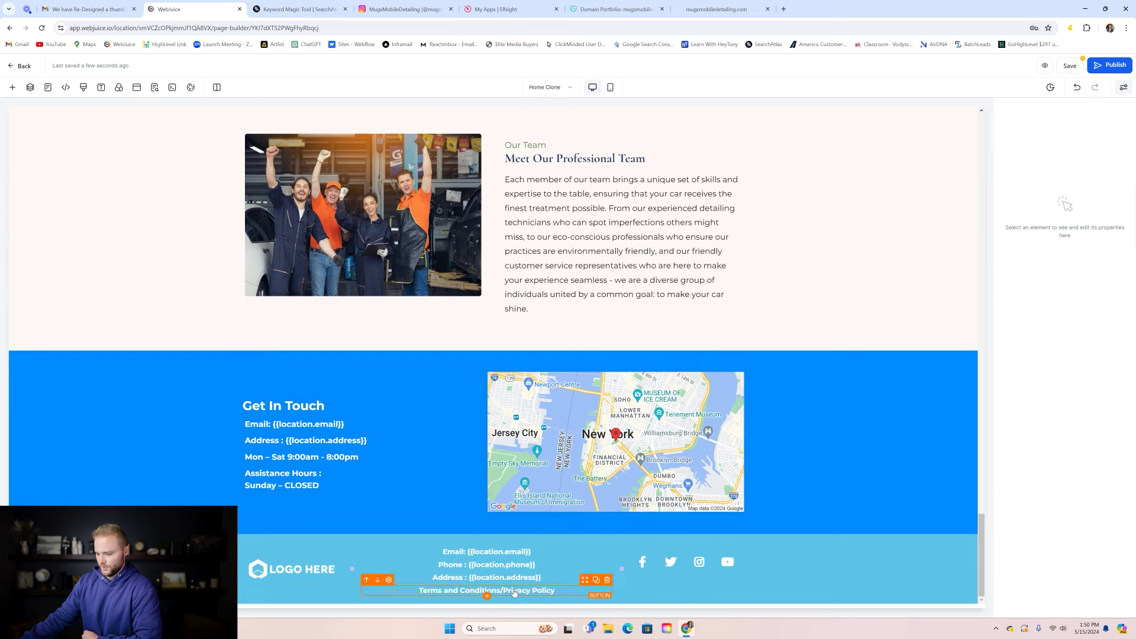
scroll(578, 360, up, 3)
scroll(577, 360, down, 3)
scroll(576, 362, up, 14)
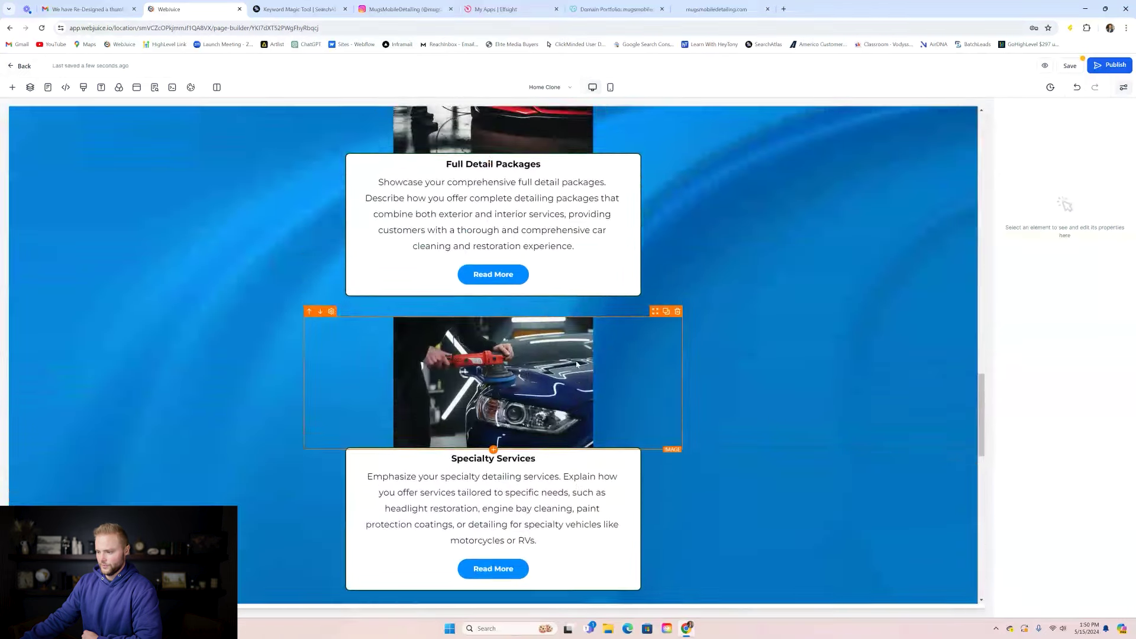
- Save the Home page and return to the Car Detailing pages list
scroll(577, 364, up, 15)
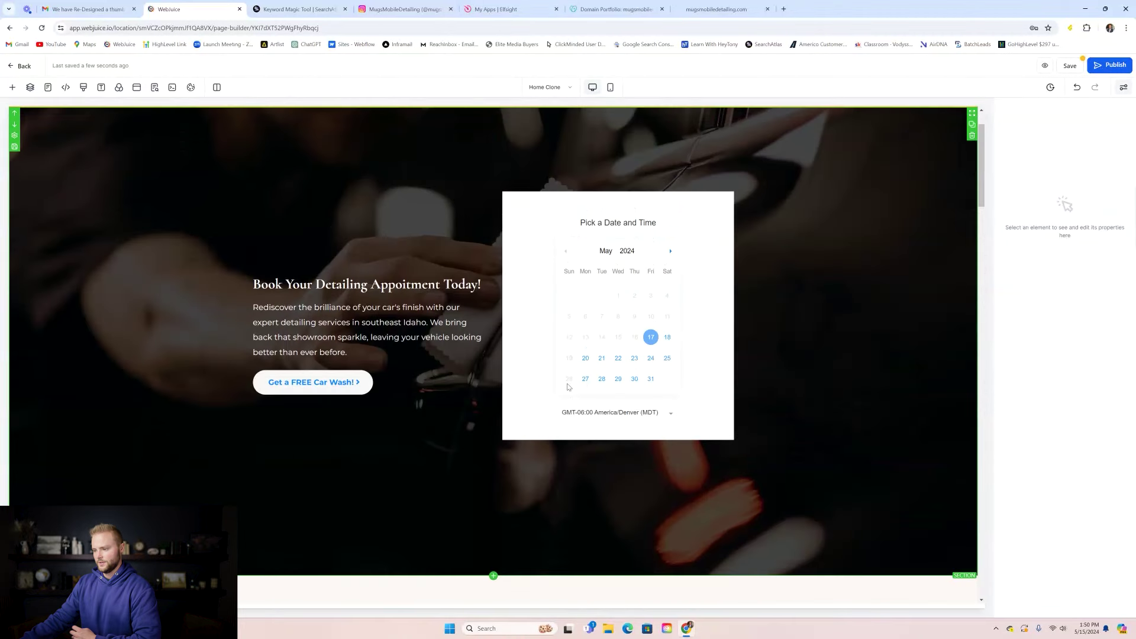
scroll(567, 386, up, 1)
click(1070, 67)
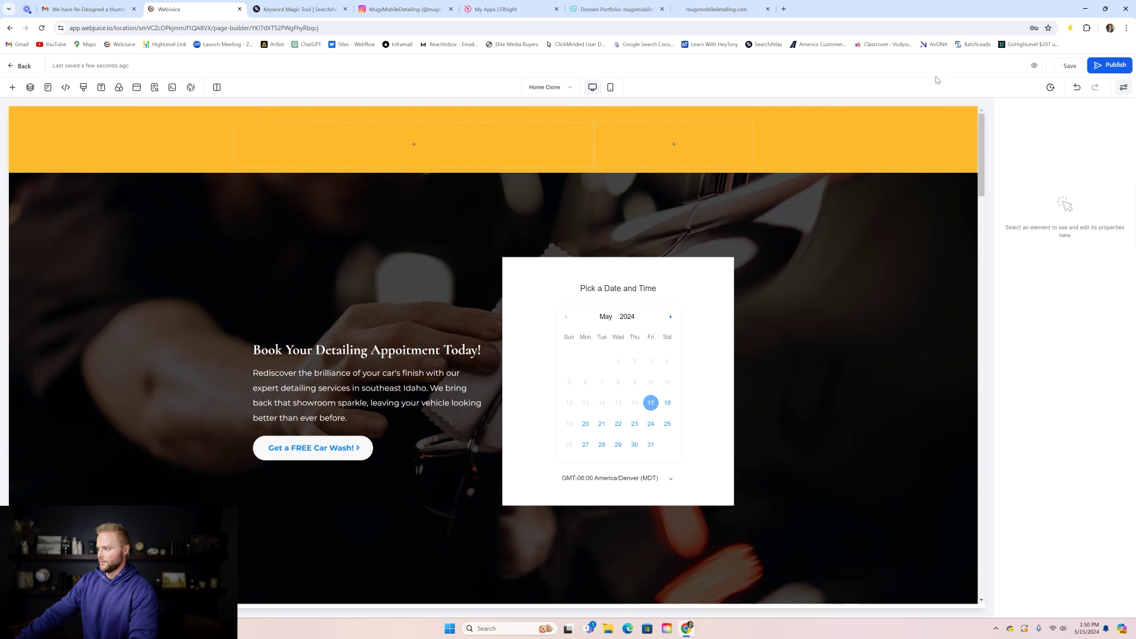
click(24, 66)
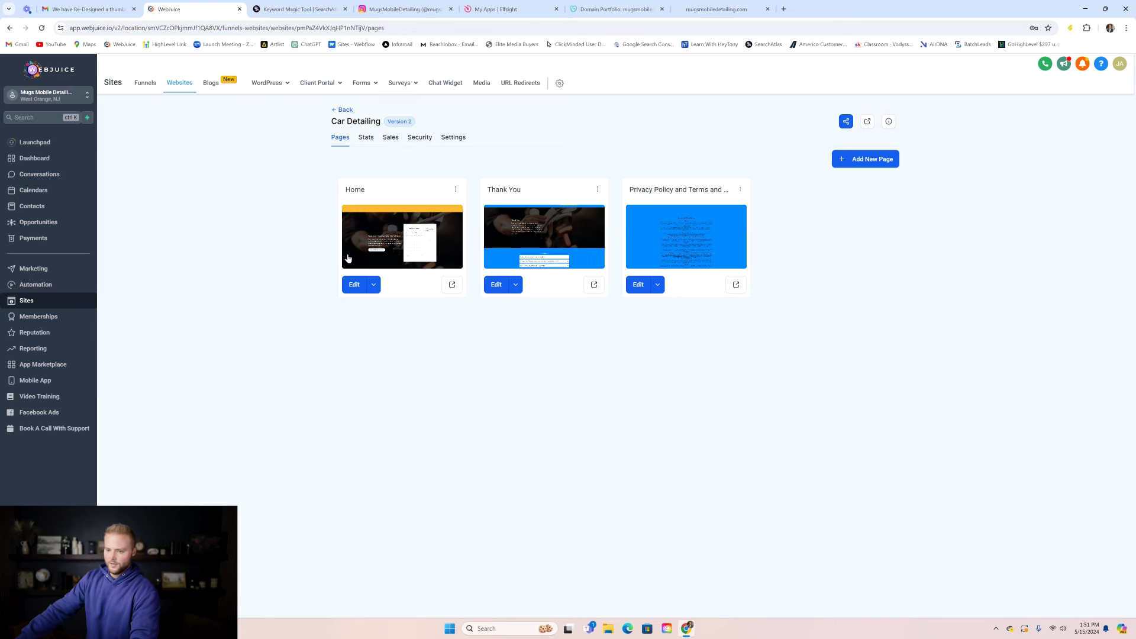
- Go to Settings > Phone Numbers > Trust Center to view the A2P Messaging status
click(24, 603)
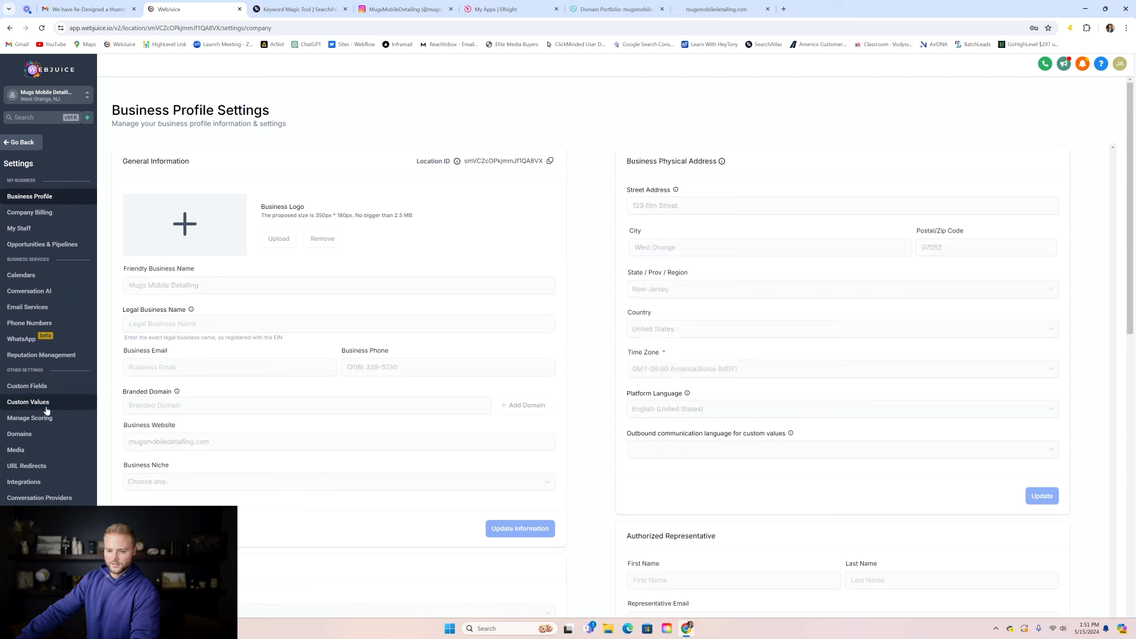
click(81, 319)
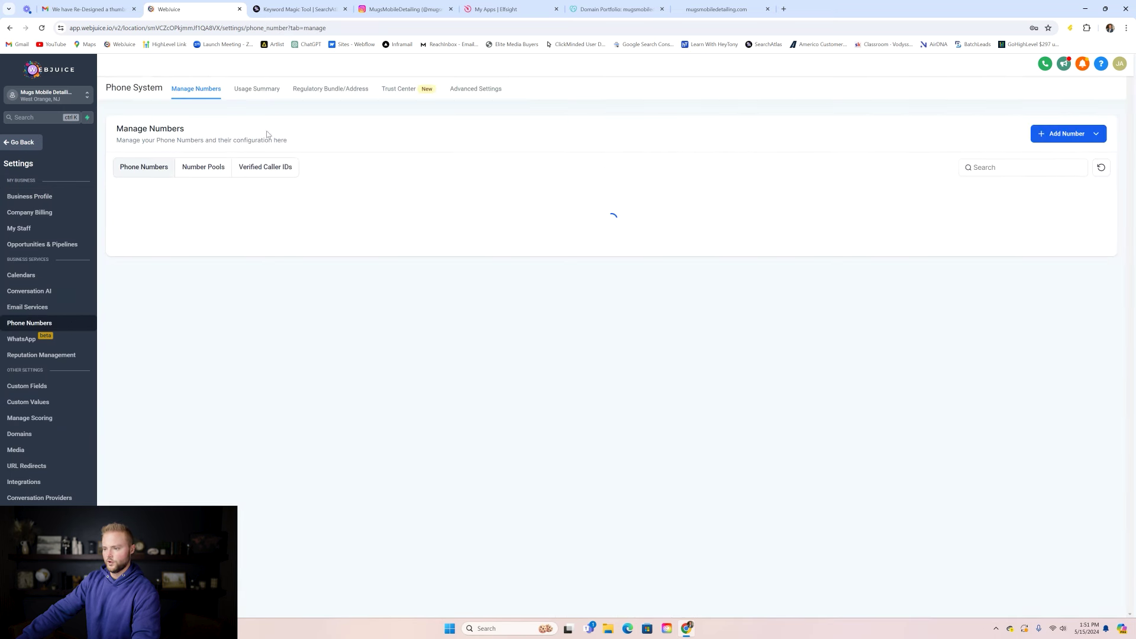
click(414, 90)
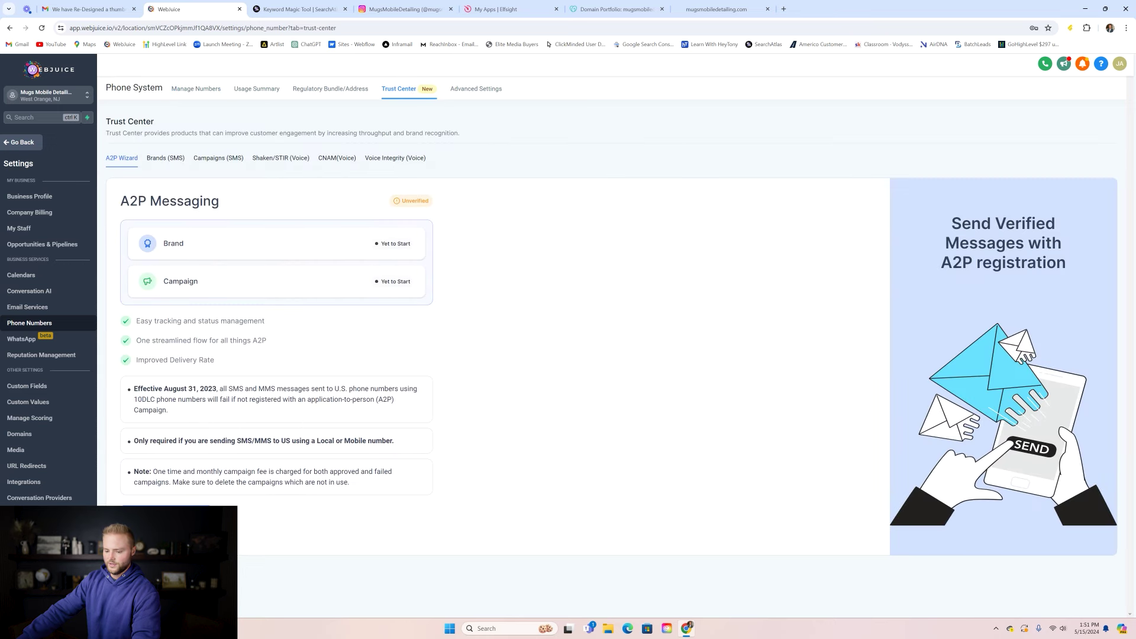
- Start A2P registration, keep the profile answers, and enter Mugs Mobile Detailing as business name
click(166, 510)
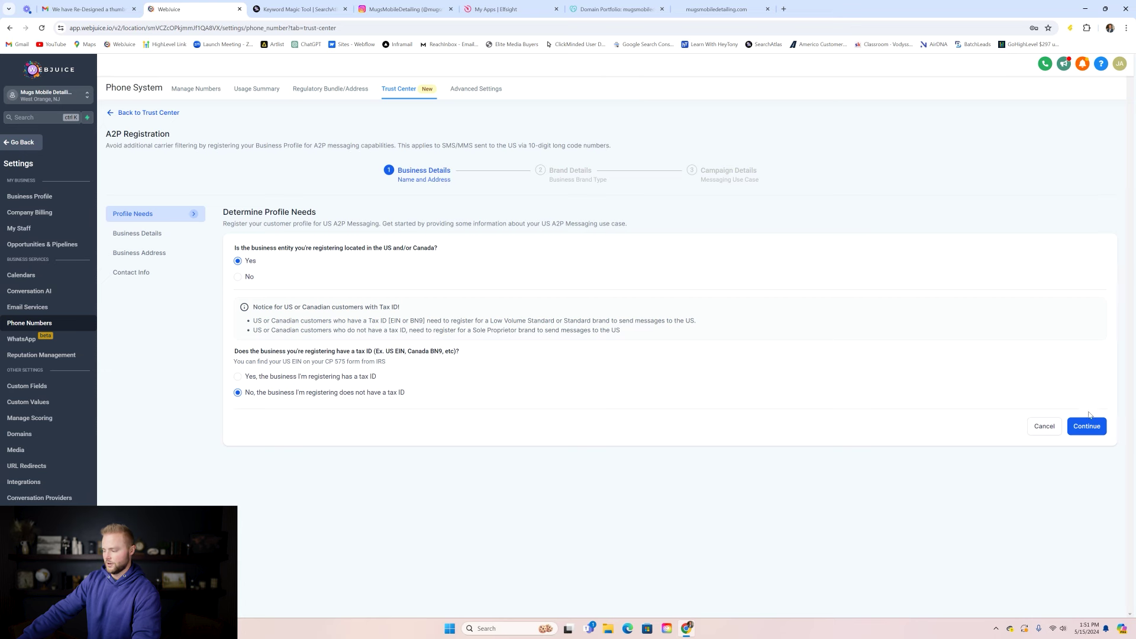
click(1084, 427)
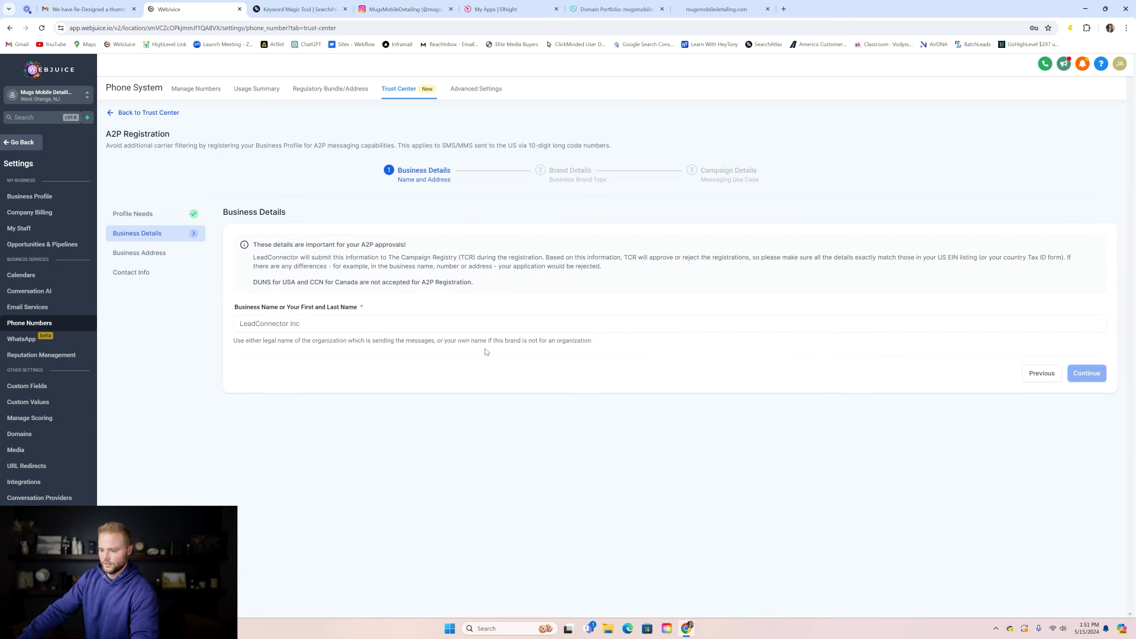
click(308, 320)
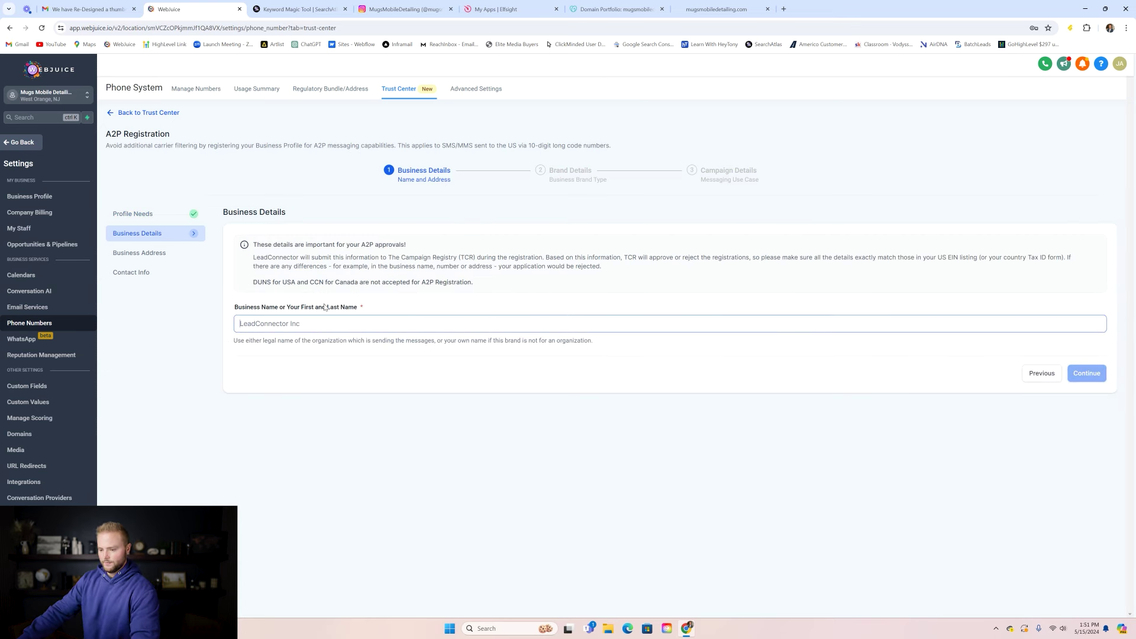
text(Mugs Mobile Detailing)
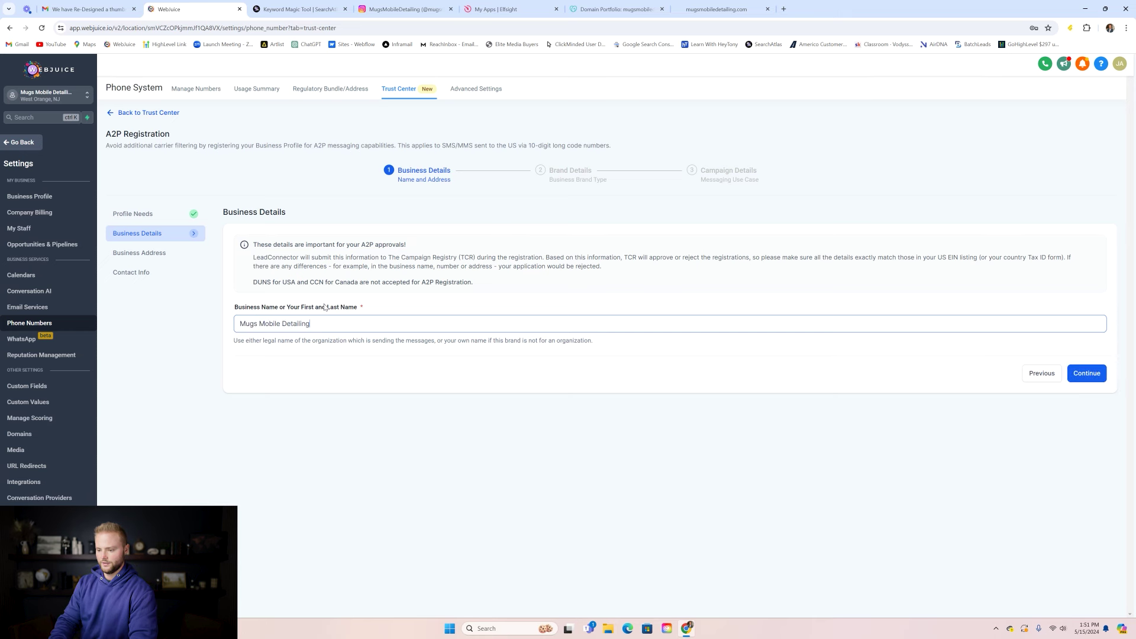
click(1085, 373)
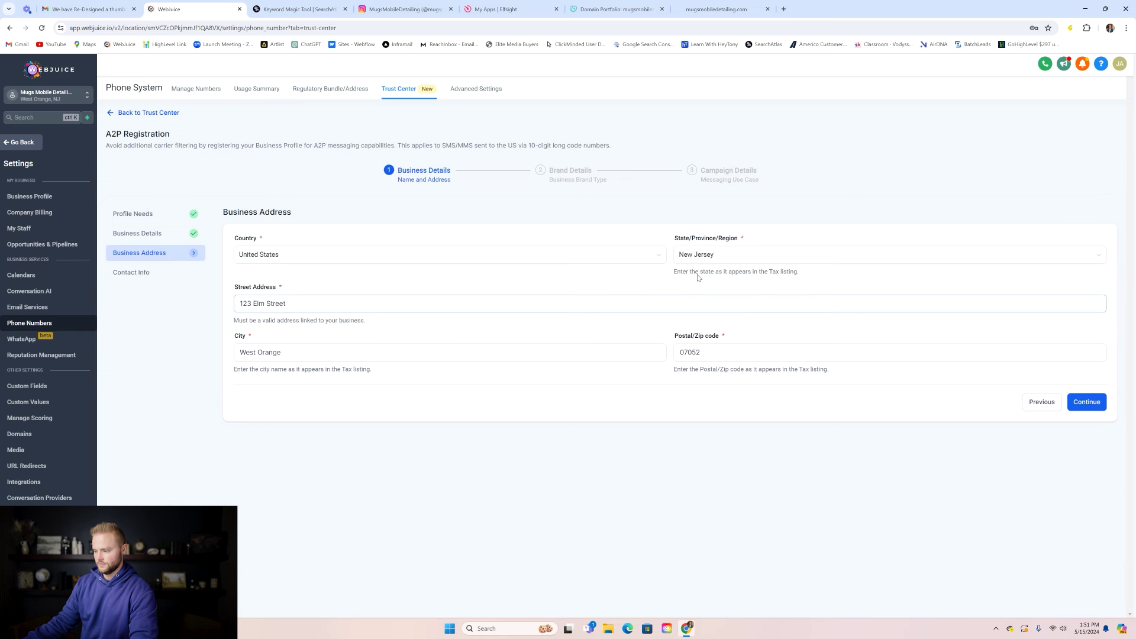
- Set the business address state to Idaho
click(735, 258)
scroll(710, 305, down, 3)
scroll(721, 306, down, 3)
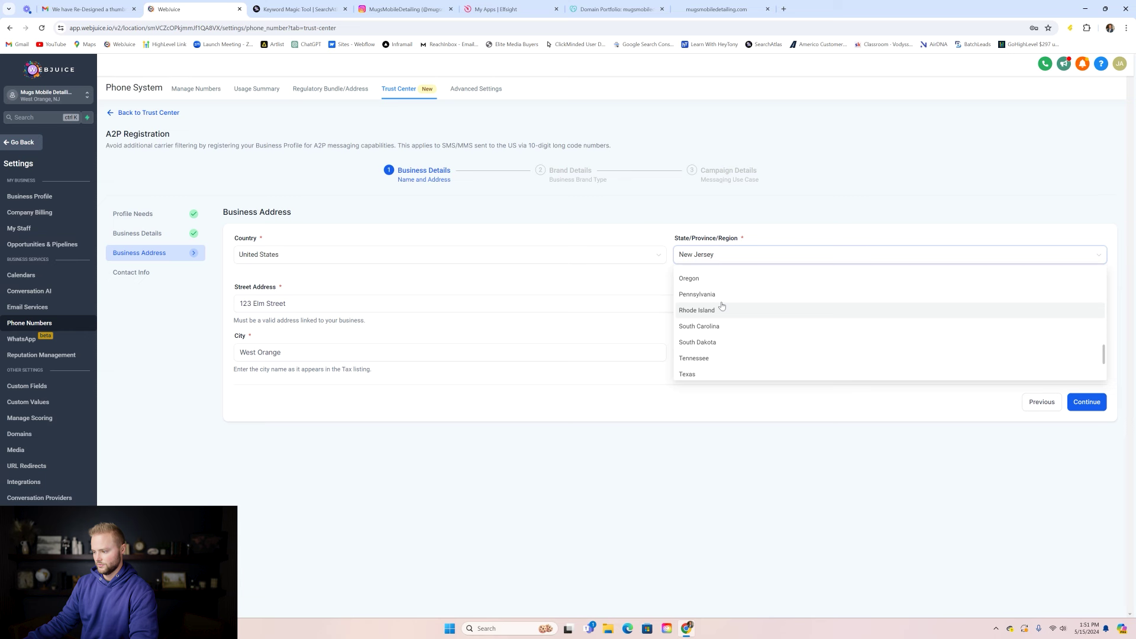
scroll(721, 313, down, 3)
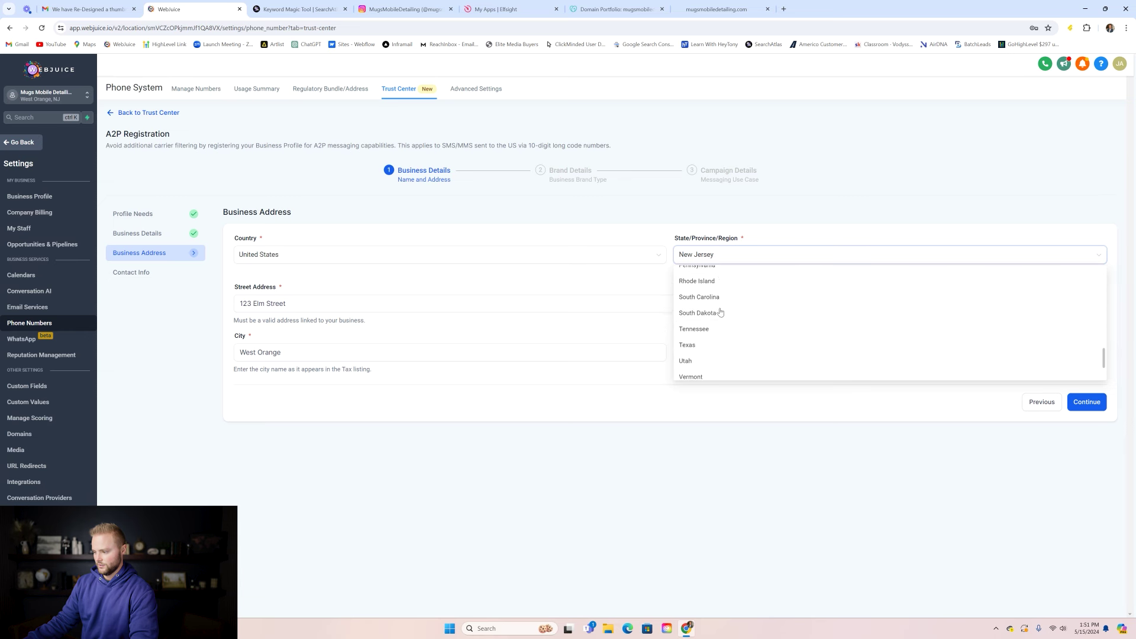
scroll(720, 311, up, 4)
scroll(720, 311, up, 8)
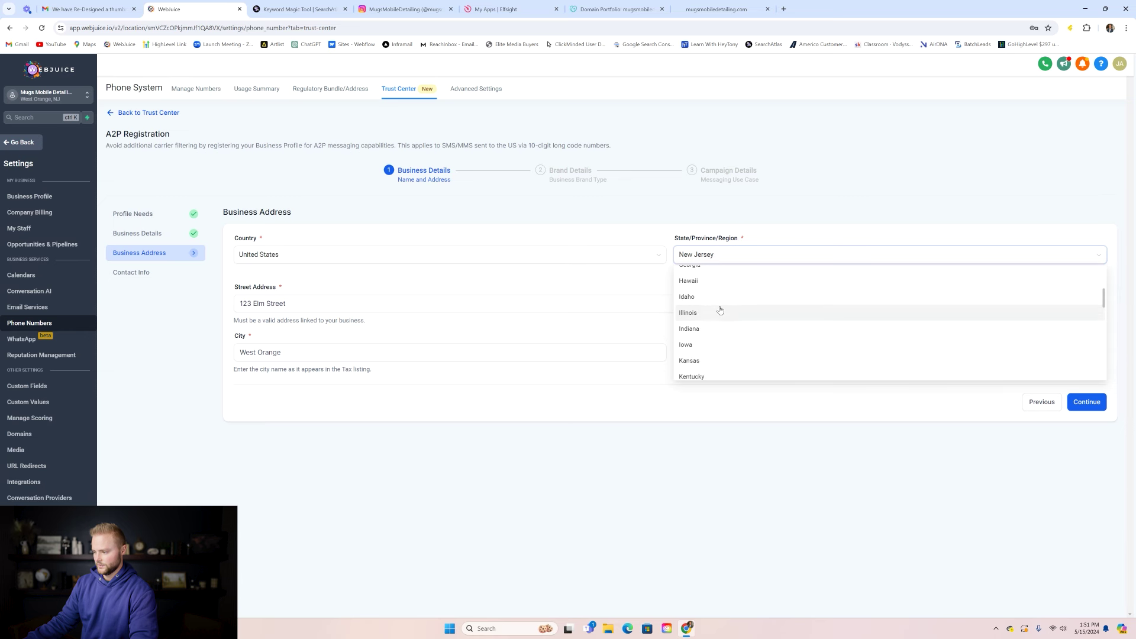
click(699, 297)
- Replace the street address with the suggested Rigby, Idaho address
triple_click(350, 296)
click(345, 298)
key(ctrl+shift+Left)
key(ctrl+shift+Left)
key(ctrl+shift+Left)
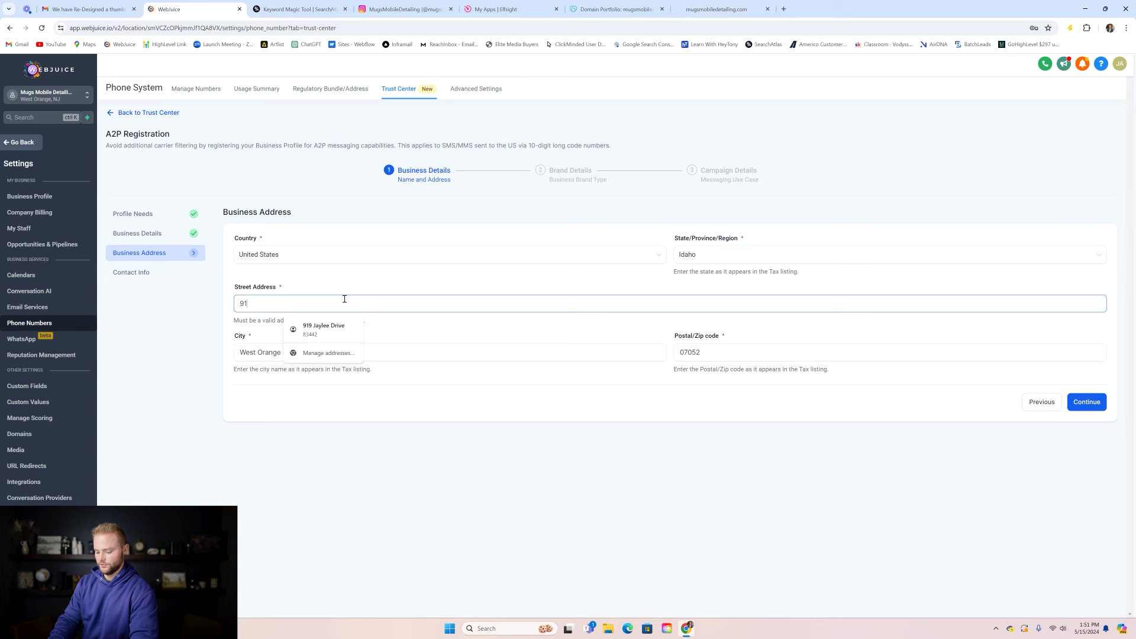
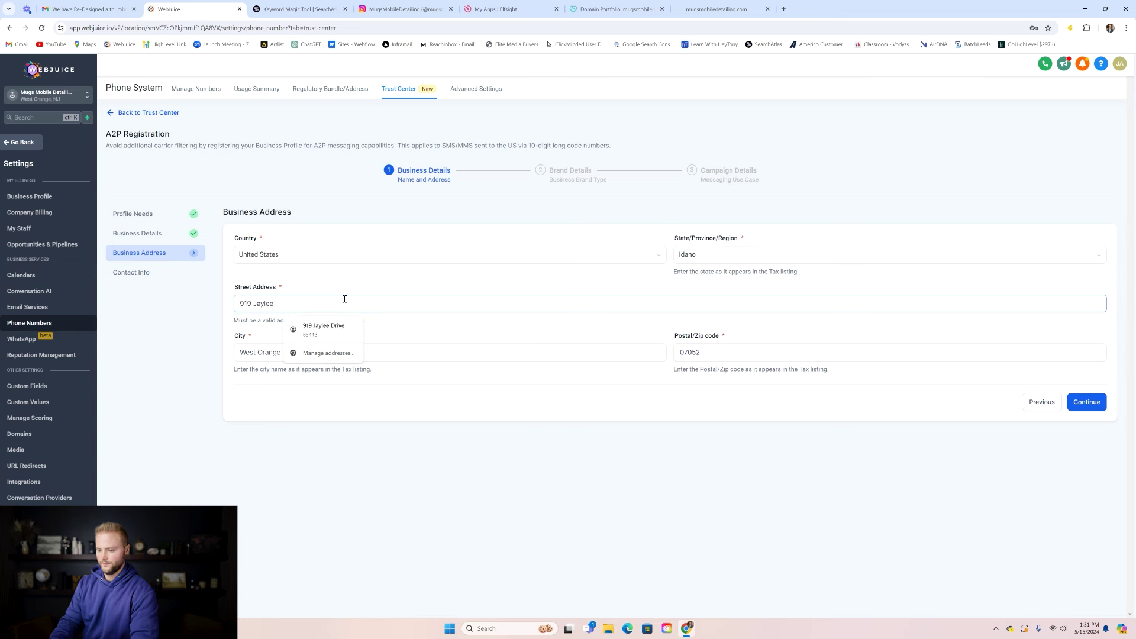
key(Down)
key(Return)
- Enter the authorized representative's first and last name
click(1087, 402)
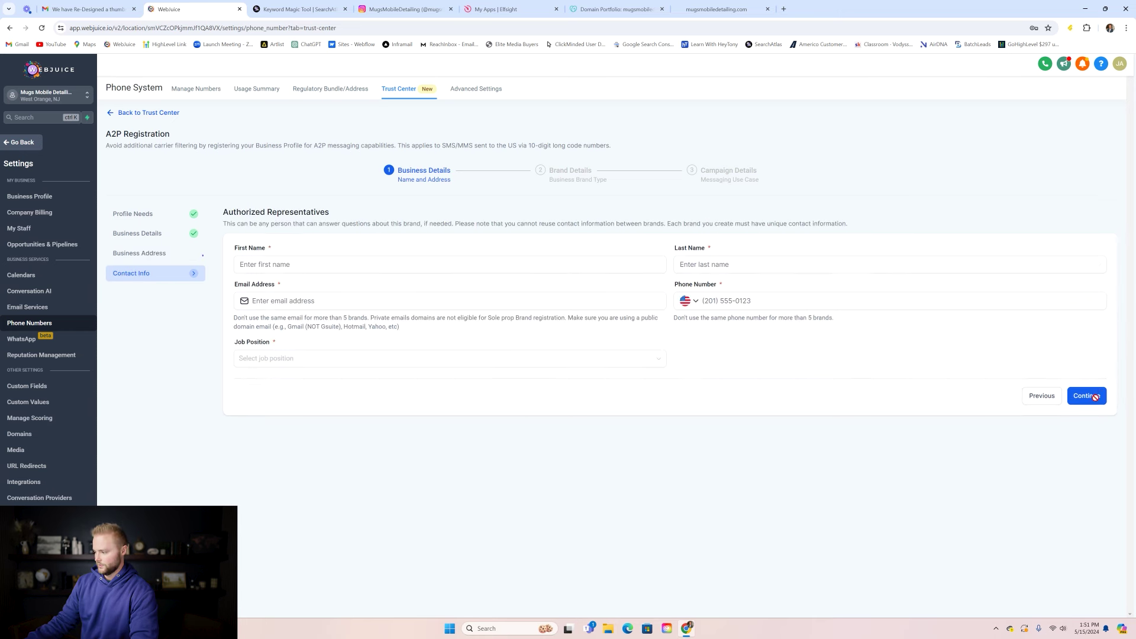
click(285, 268)
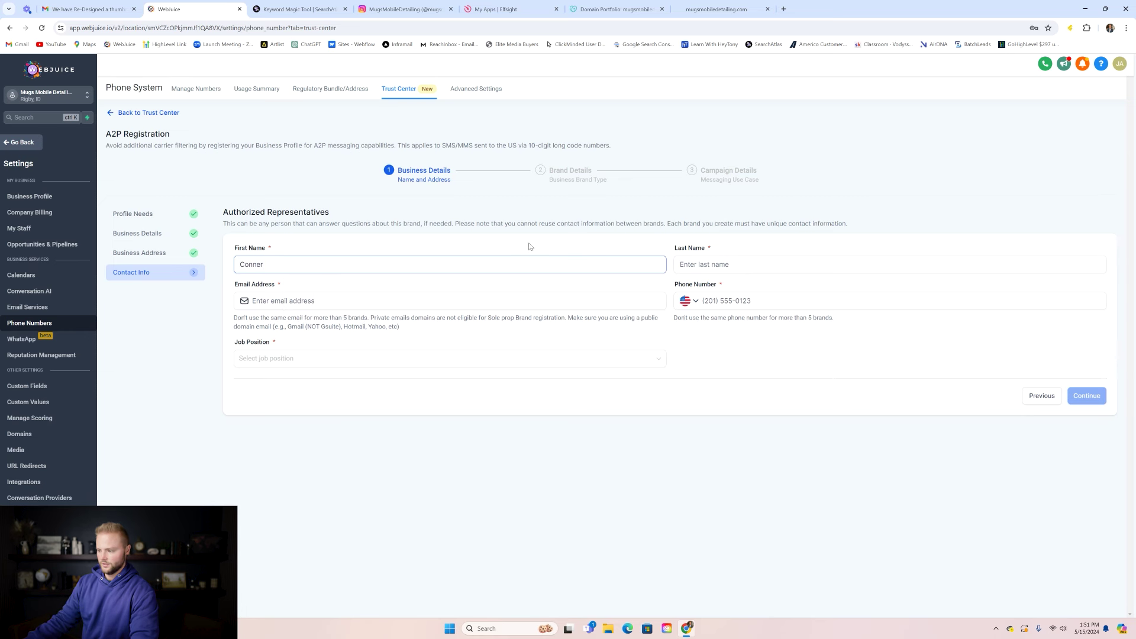
click(698, 264)
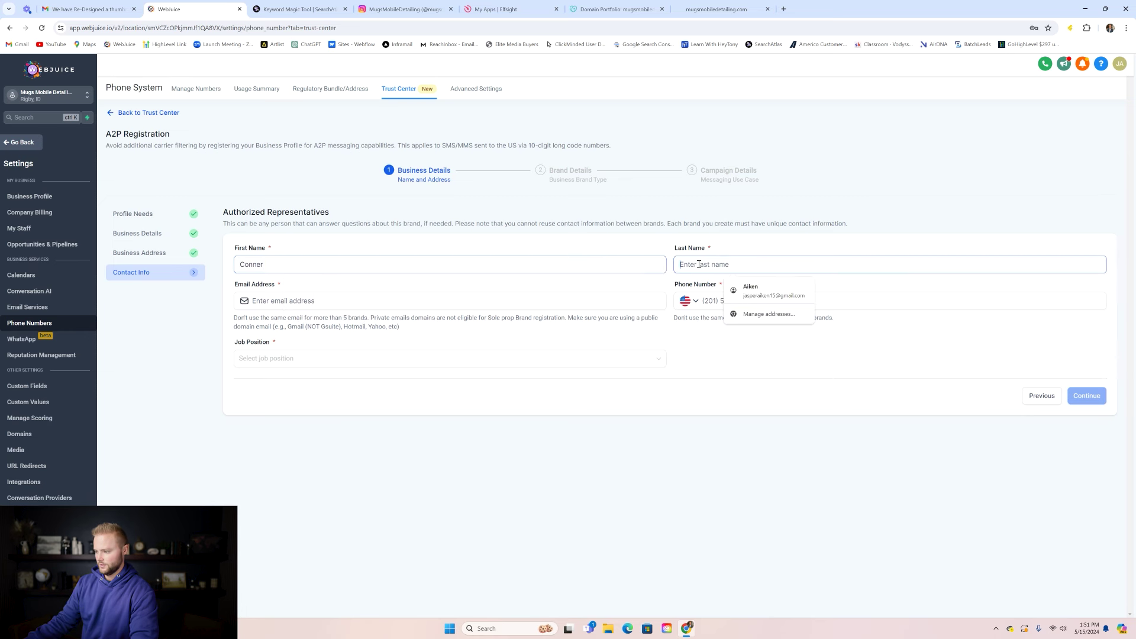
click(632, 245)
click(294, 268)
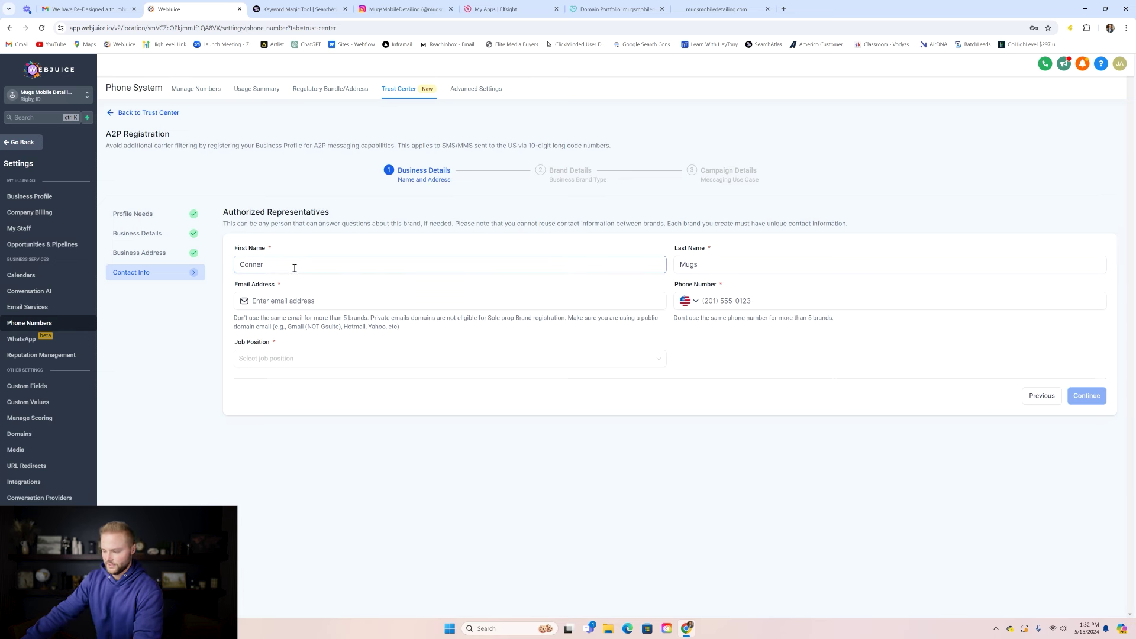
- Add the representative's e-mail and phone number, set job position to CEO, and continue
click(317, 303)
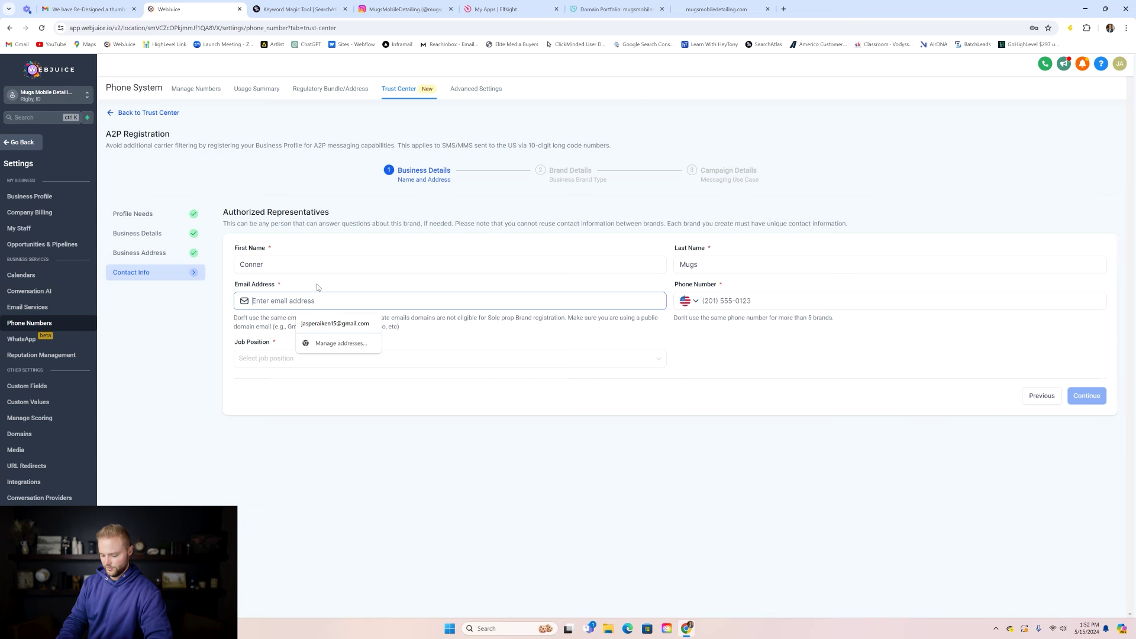
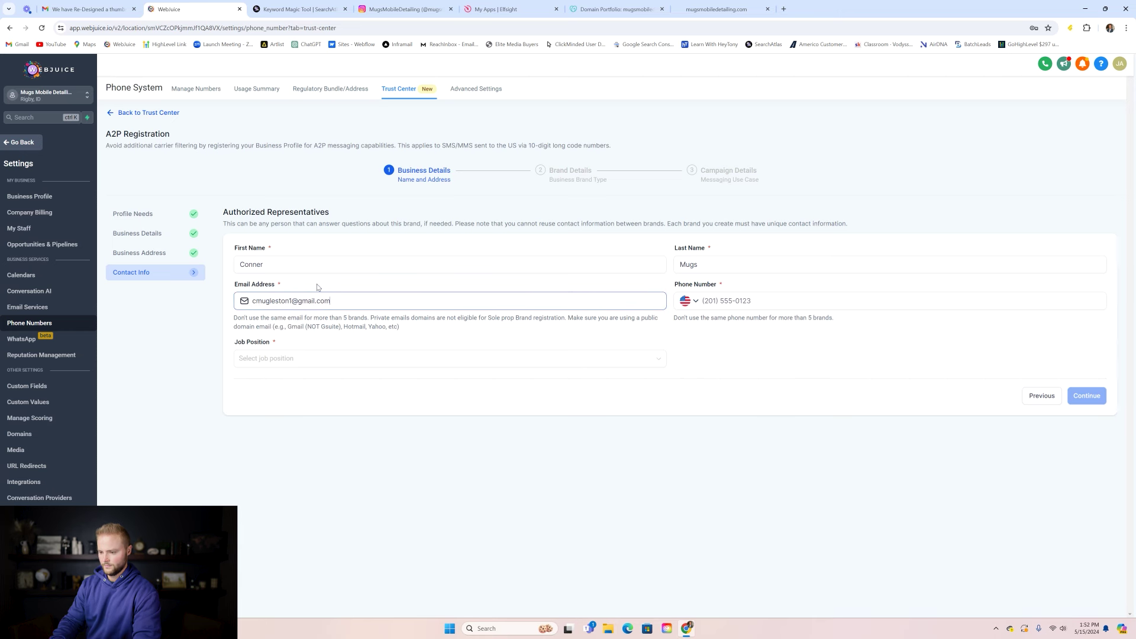
click(719, 300)
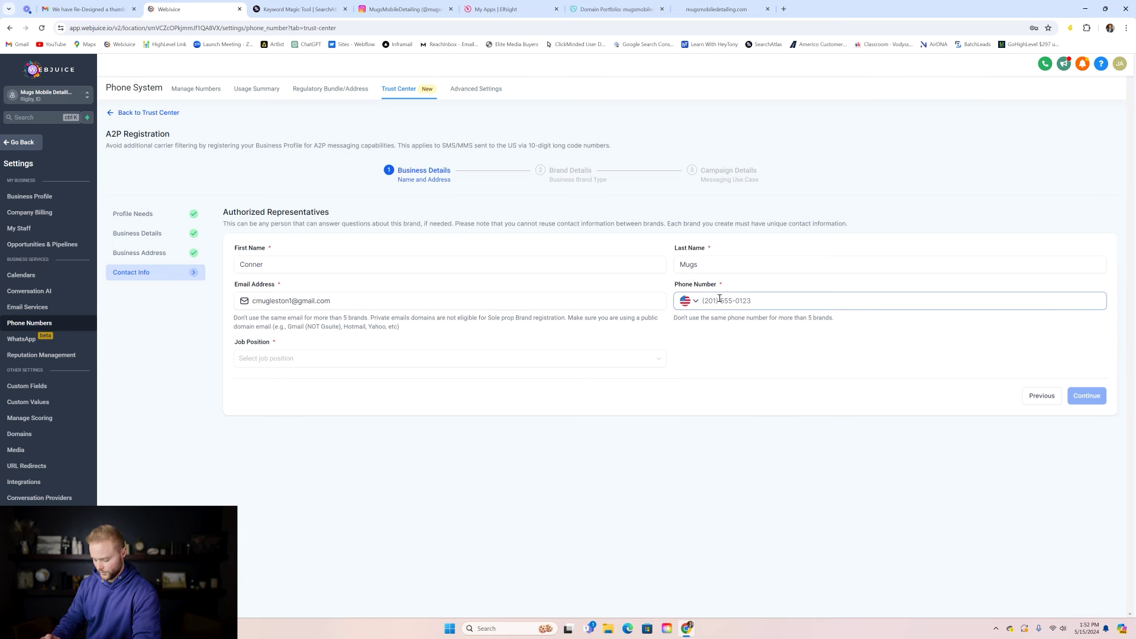
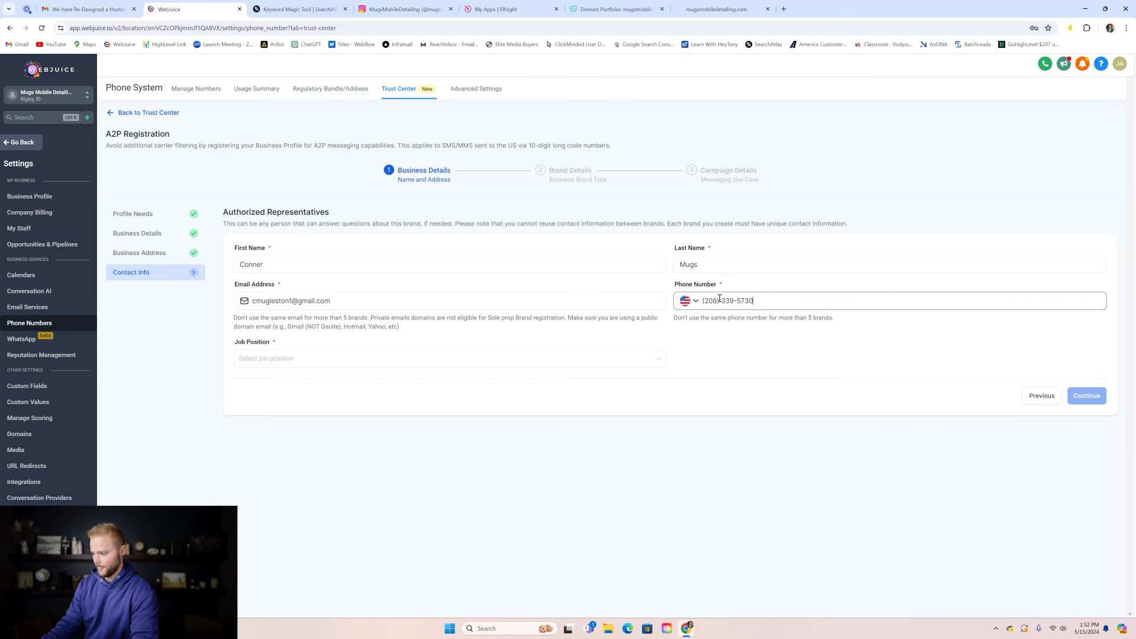
click(355, 361)
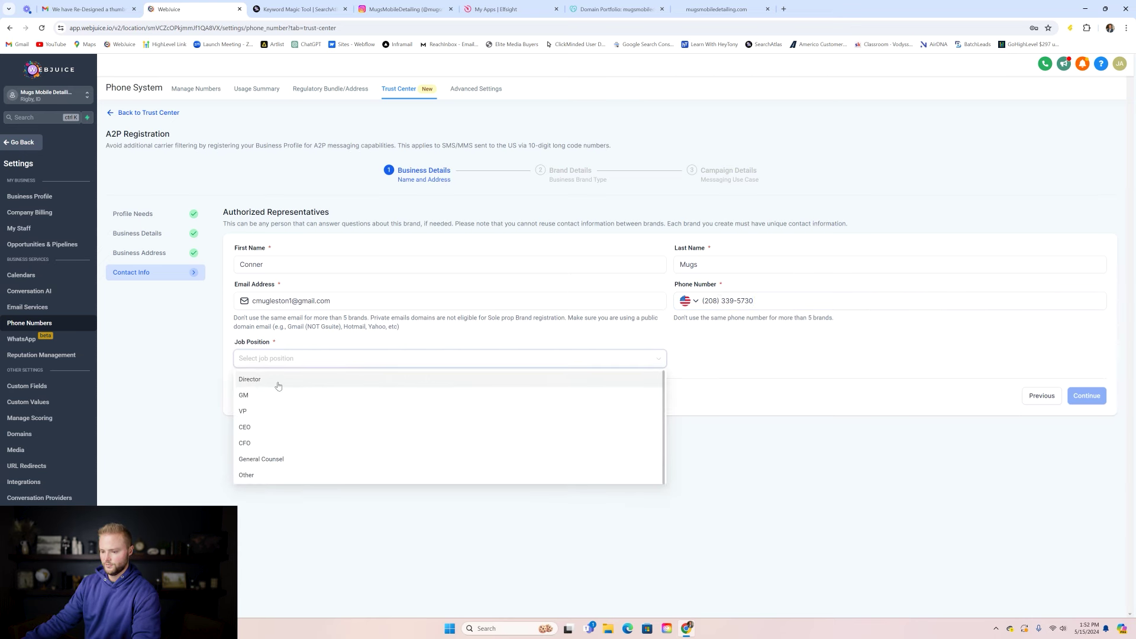
click(266, 426)
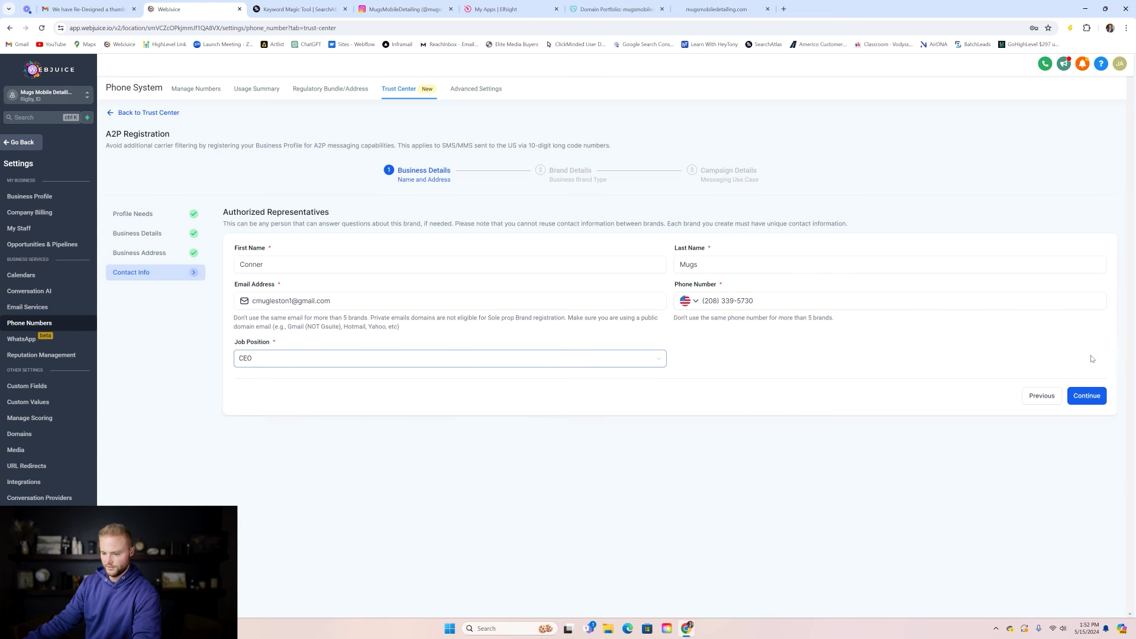
click(1089, 396)
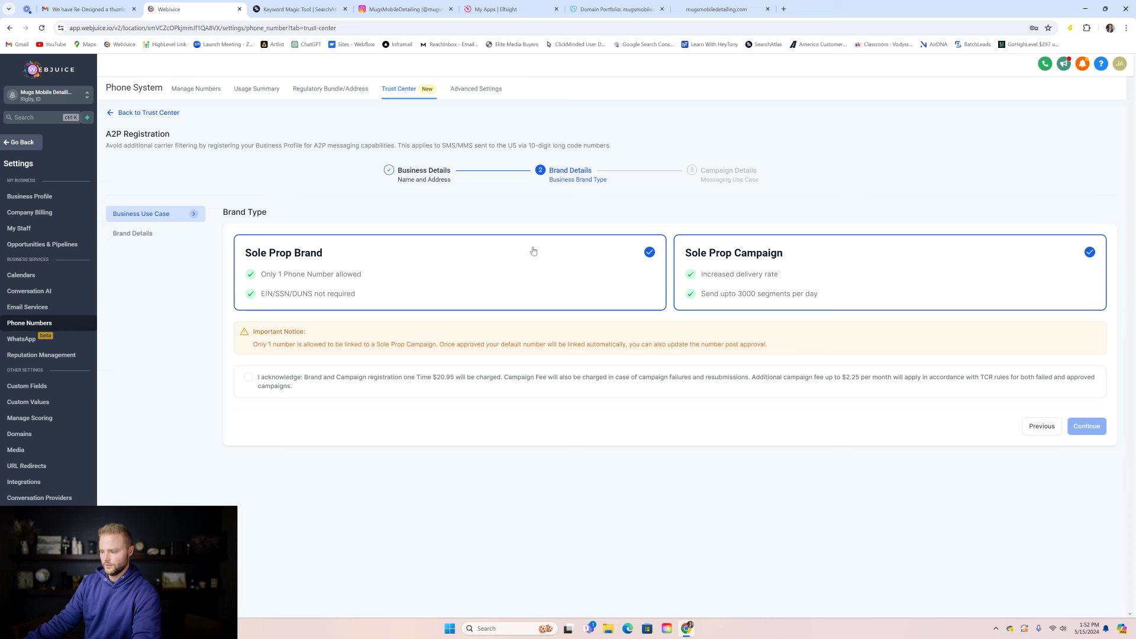
- Acknowledge the registration fees and enter the Mugs Mobile Detailing brand name
click(248, 379)
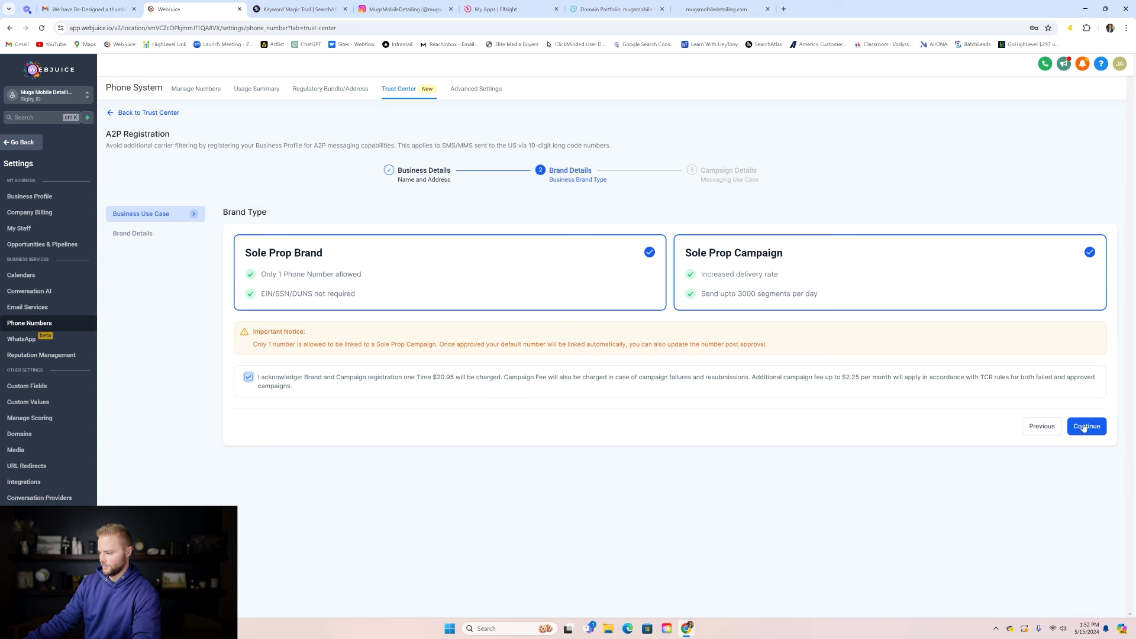
click(1085, 426)
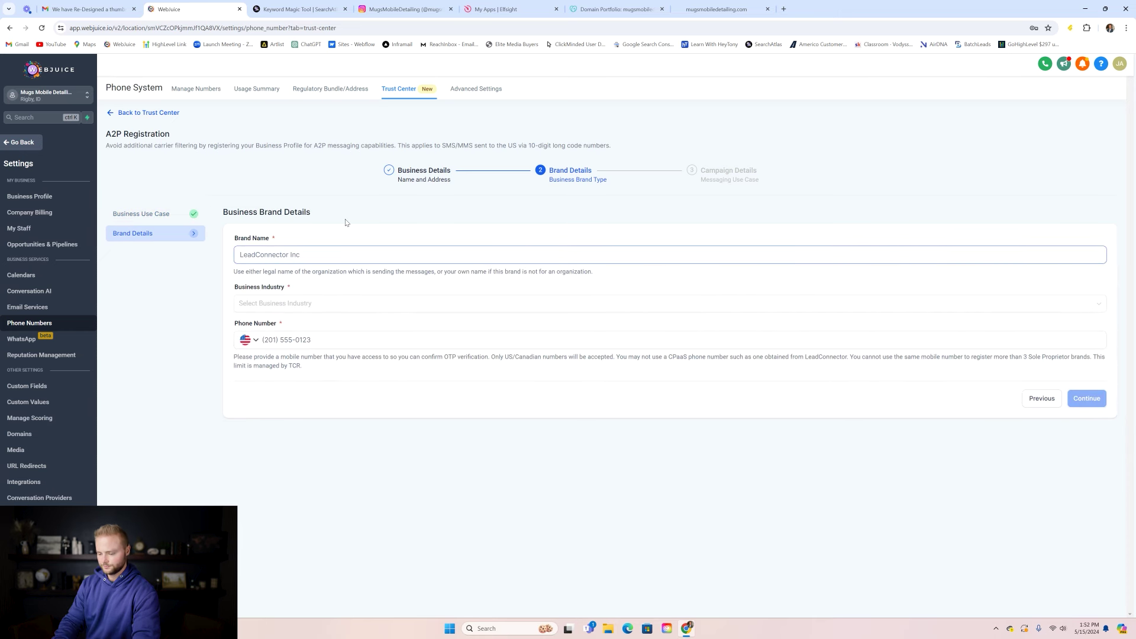
text(Mugs Mobile Detailing)
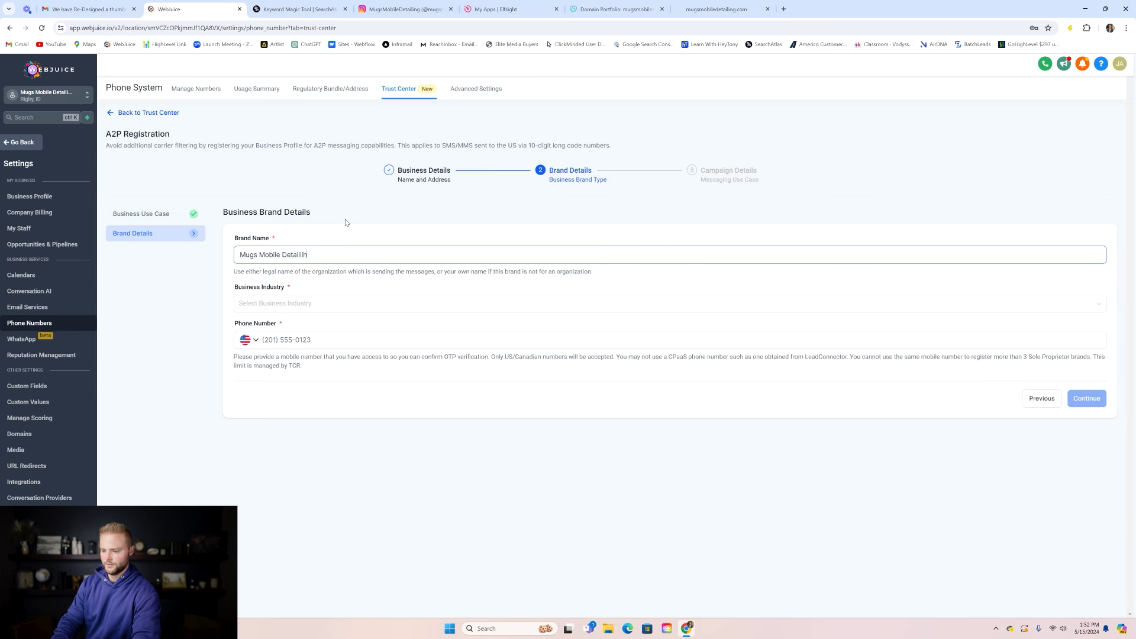
click(357, 233)
- Set the business industry to Hospitality, add the business phone number, and continue
click(301, 303)
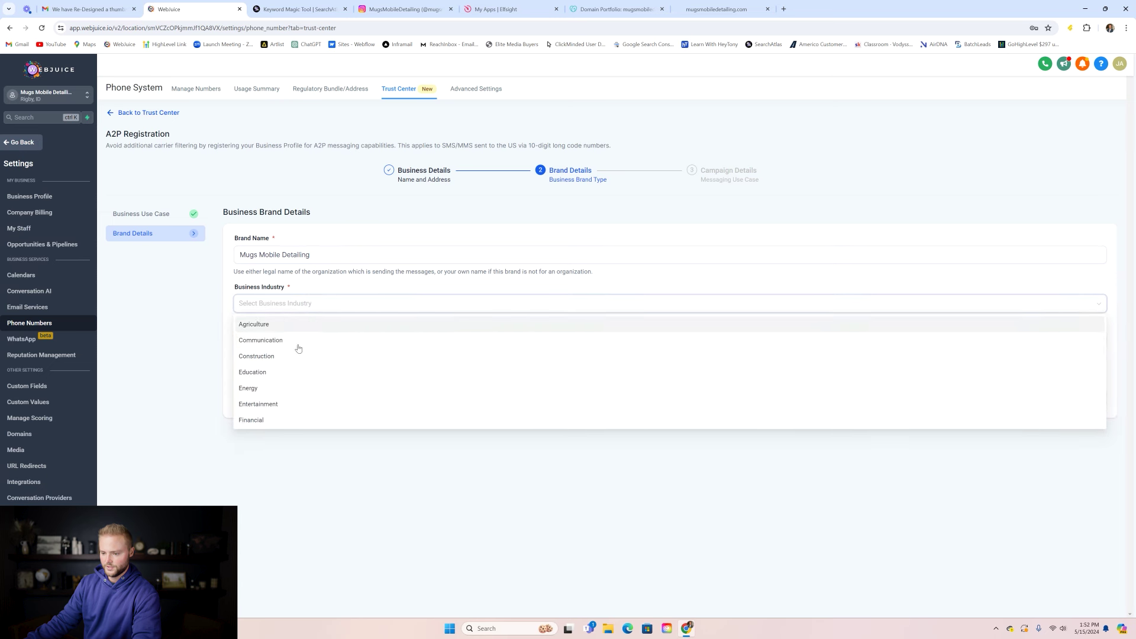
scroll(289, 346, down, 1)
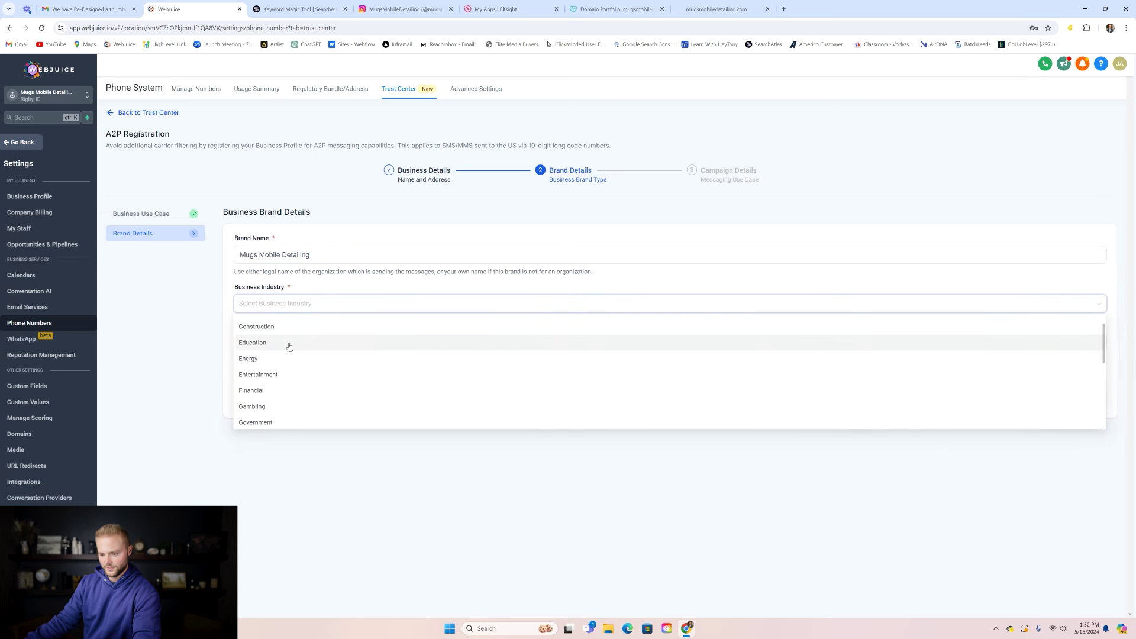
scroll(289, 349, down, 2)
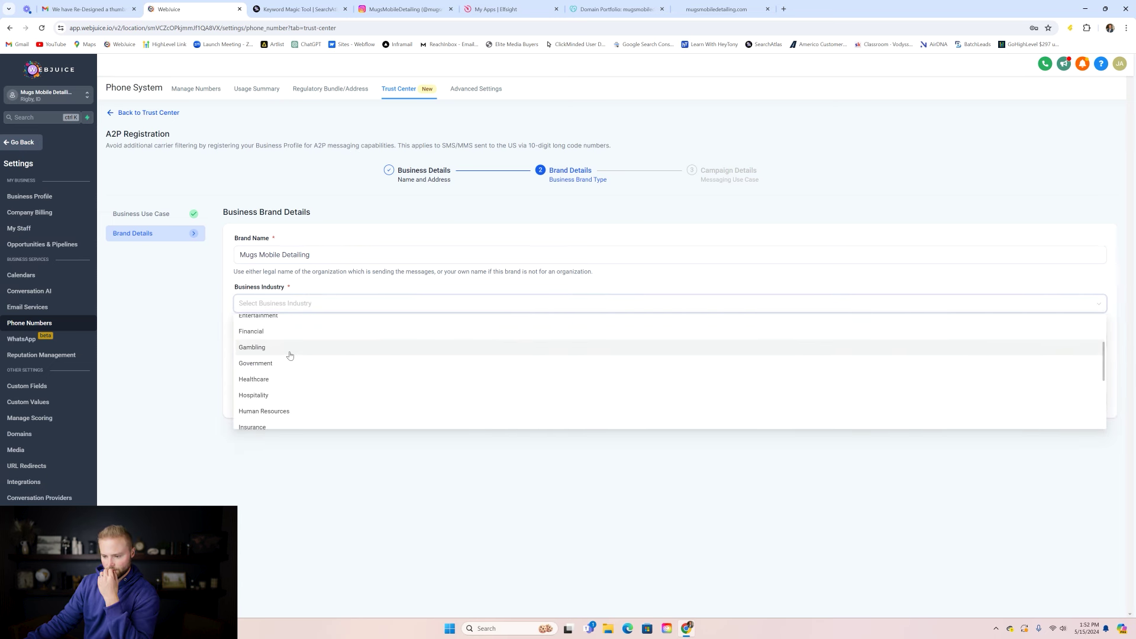
scroll(291, 362, down, 5)
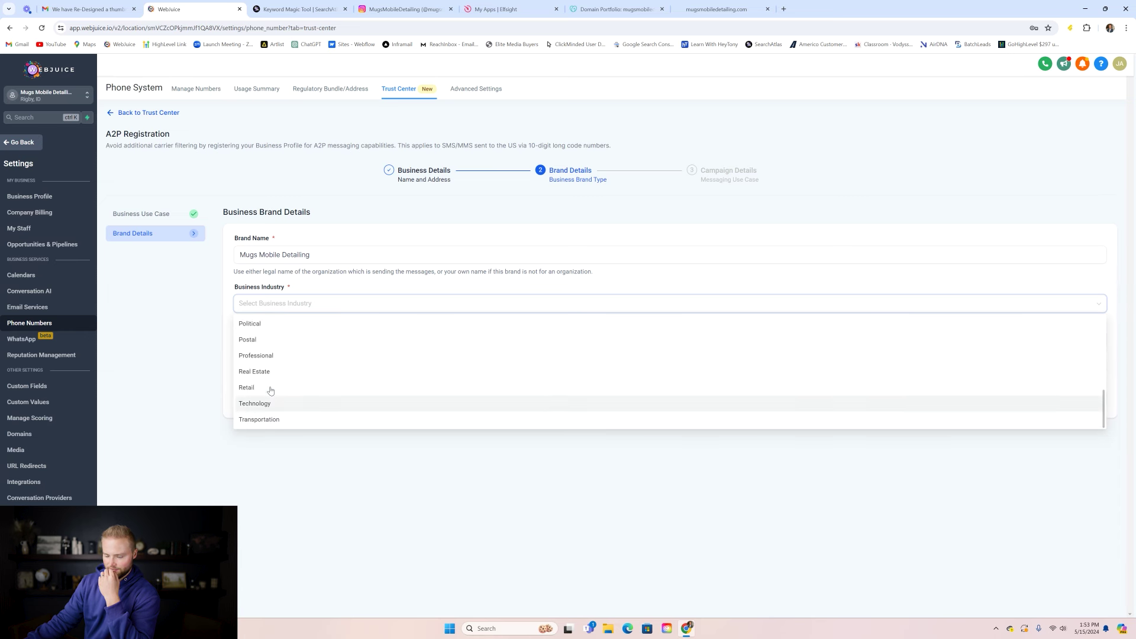
scroll(270, 385, up, 1)
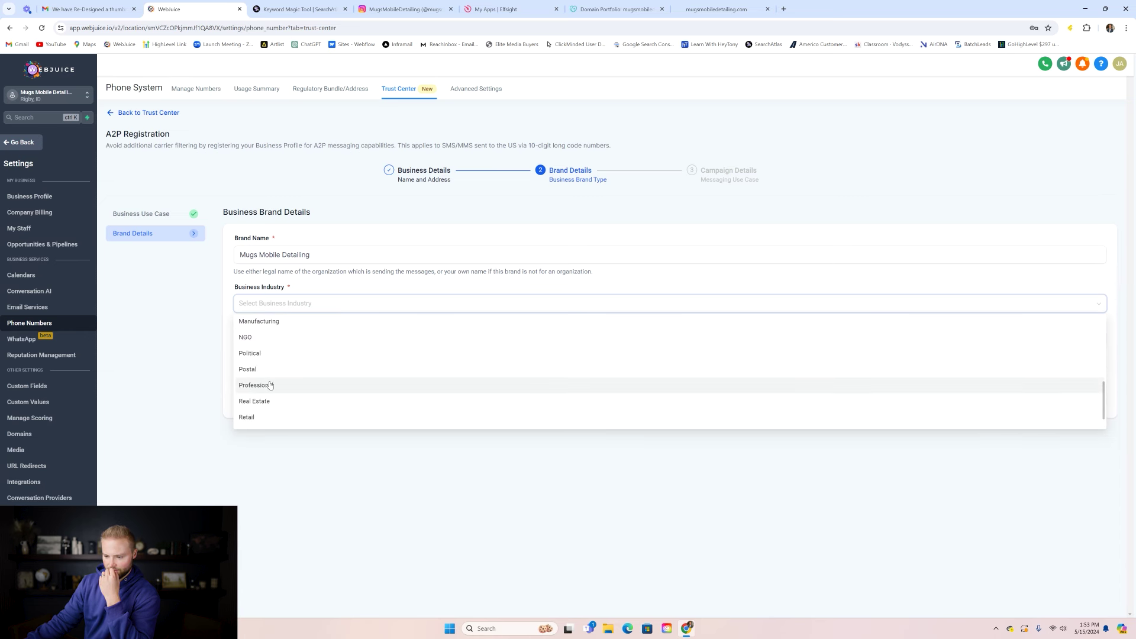
scroll(270, 385, up, 3)
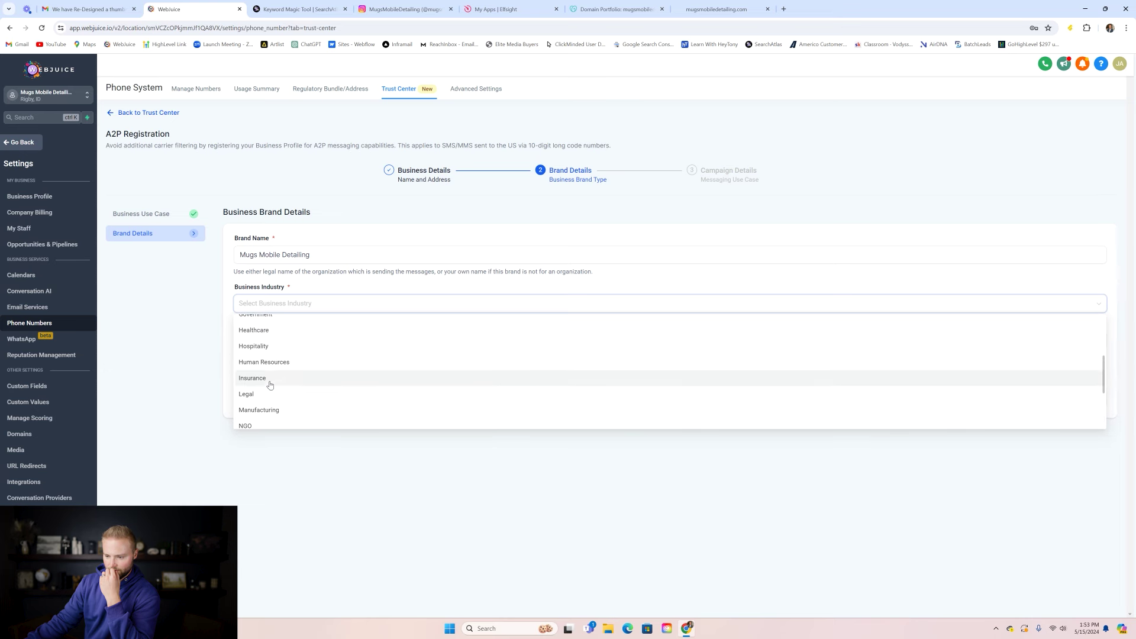
click(260, 346)
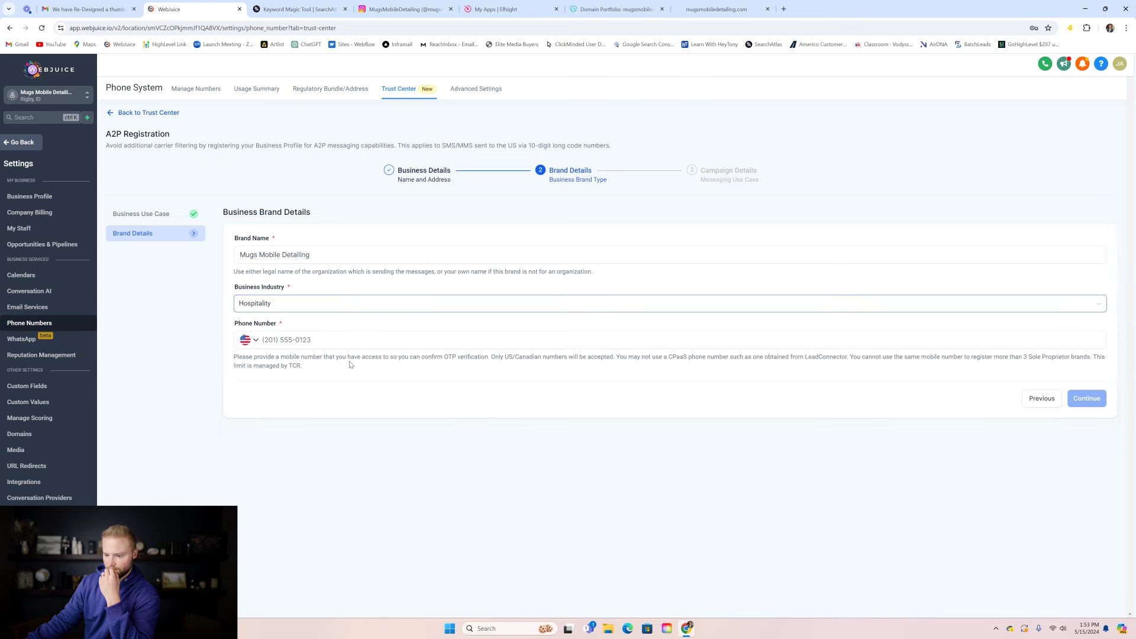
click(342, 343)
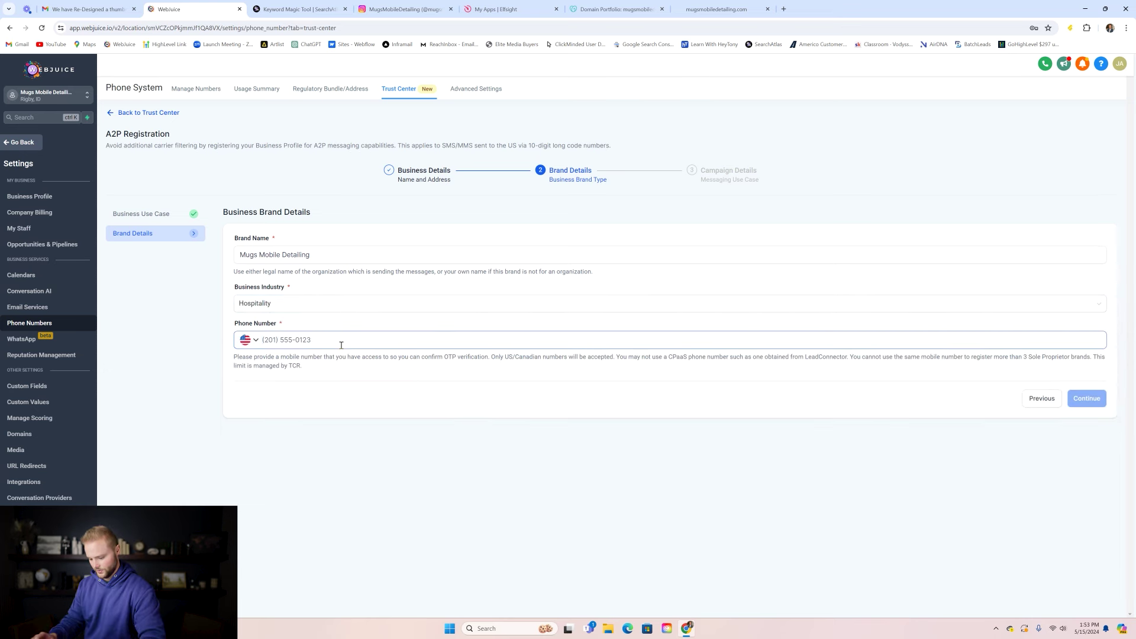
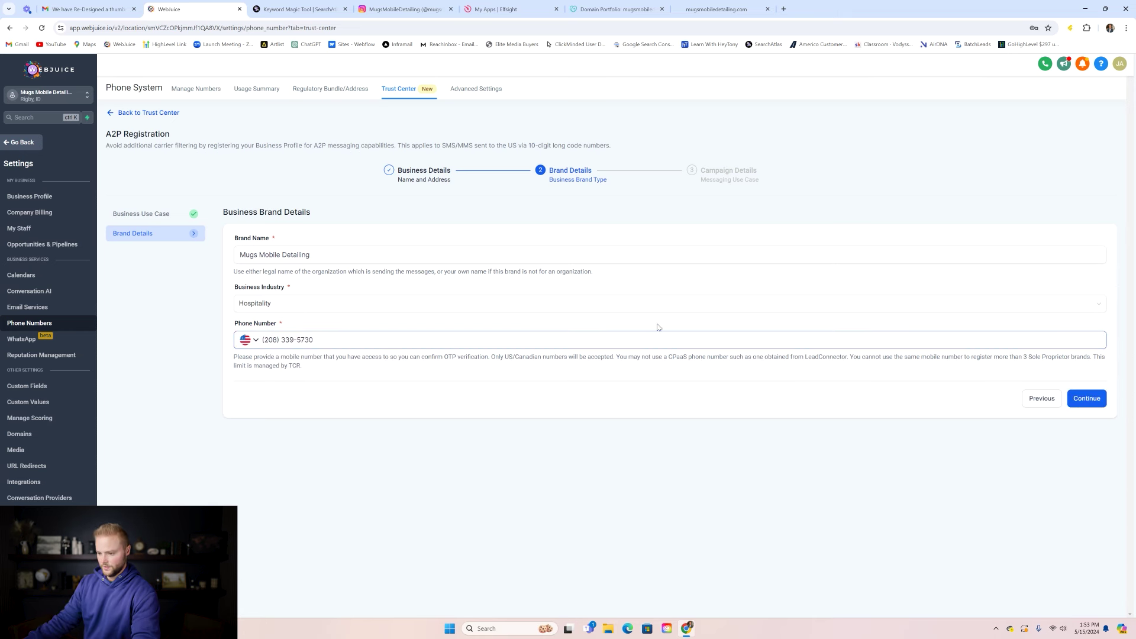
click(1087, 398)
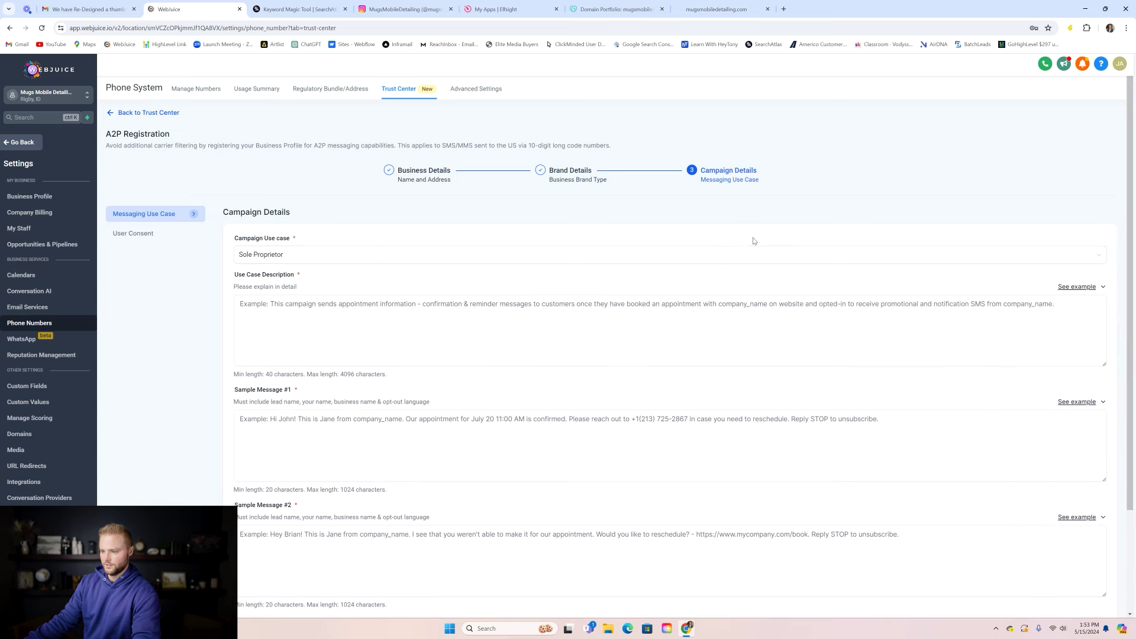
- Paste the first example use case description and reword the appointment sentence to say 'us'
scroll(321, 171, down, 2)
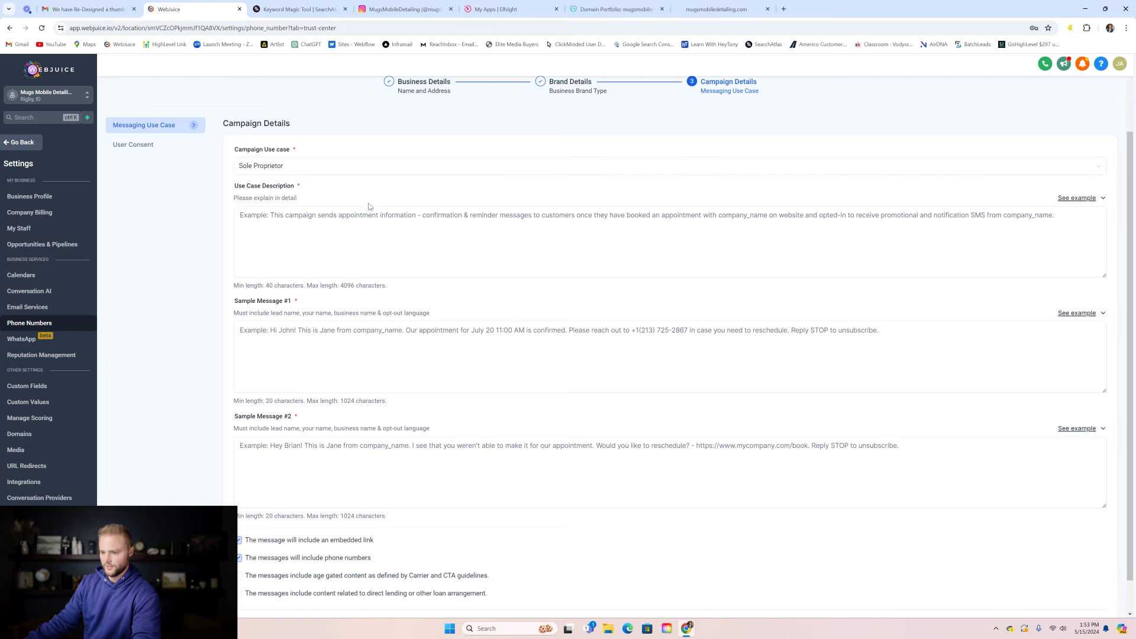
scroll(265, 178, down, 1)
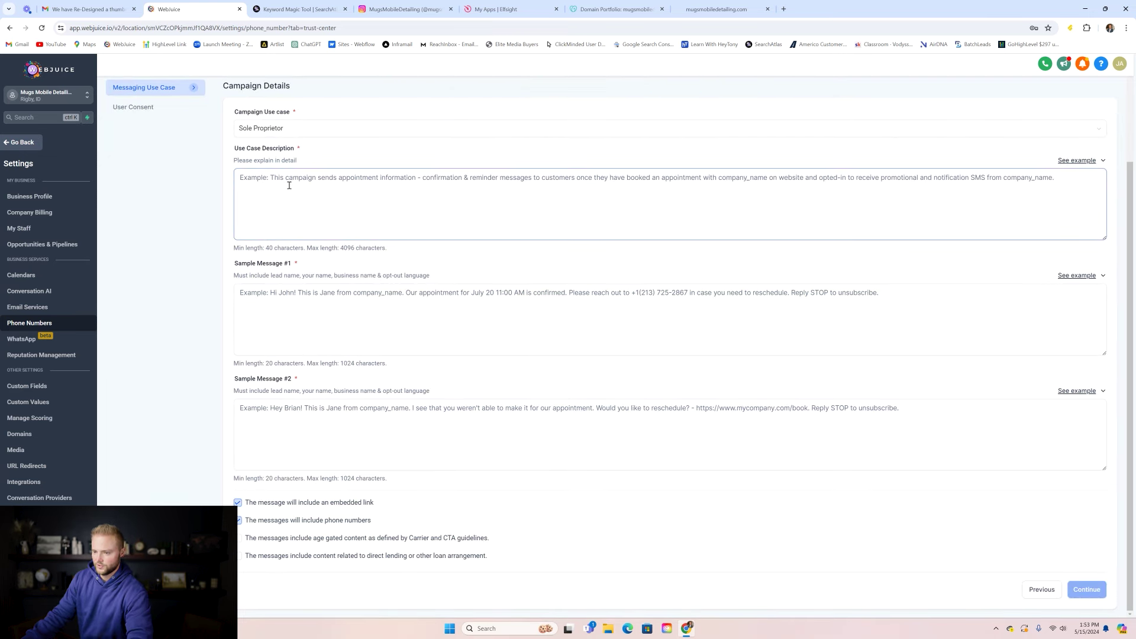
click(1076, 160)
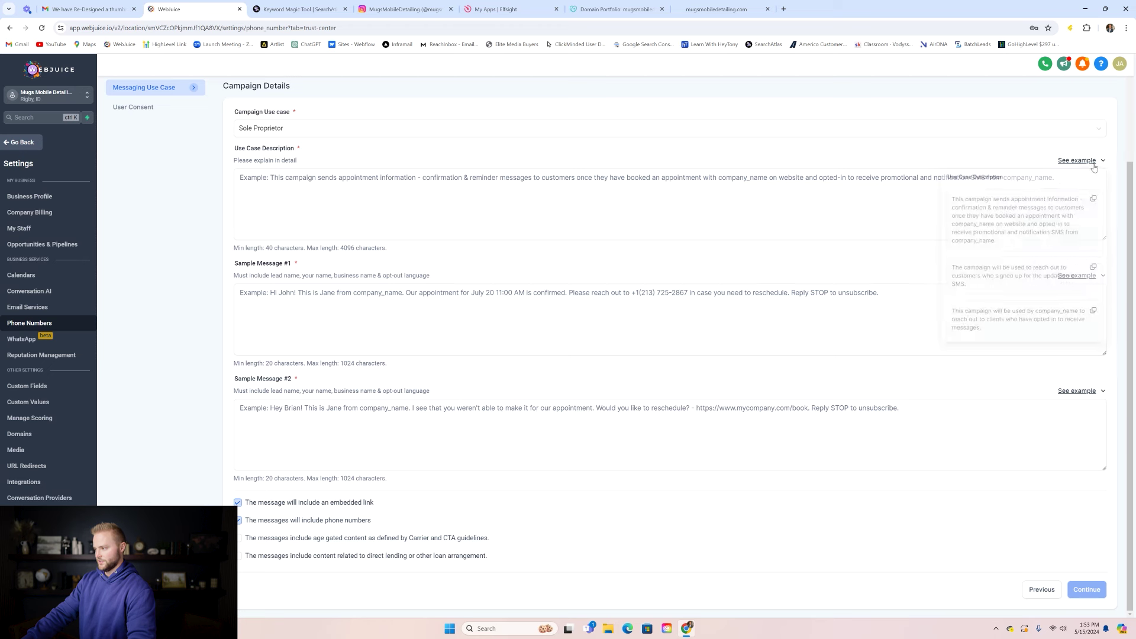
click(1092, 202)
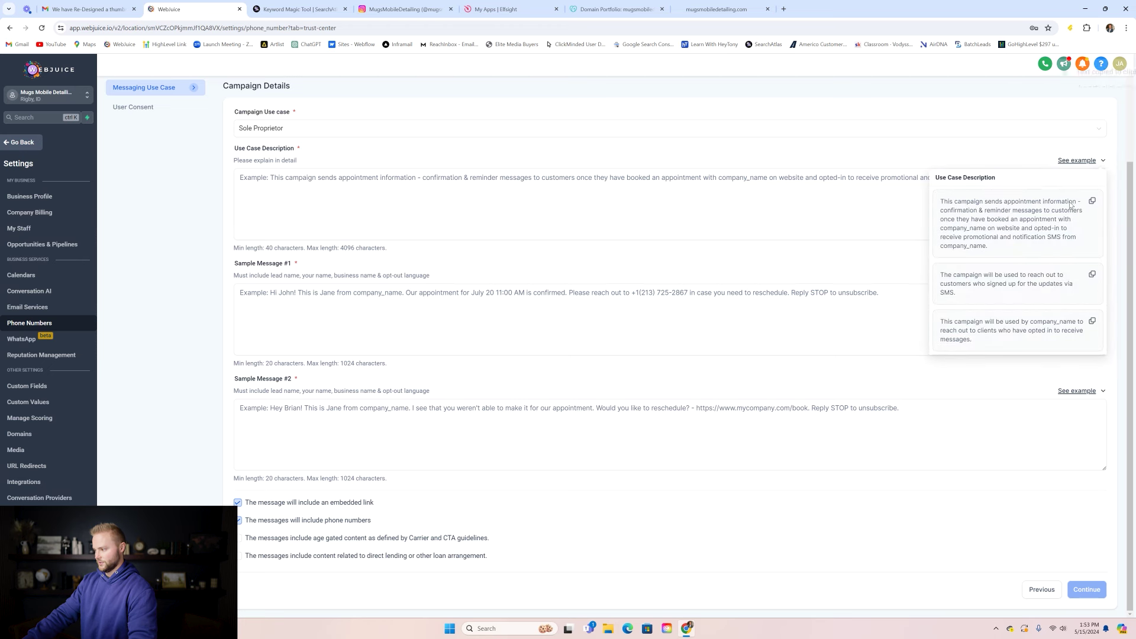
click(686, 178)
key(ctrl+v)
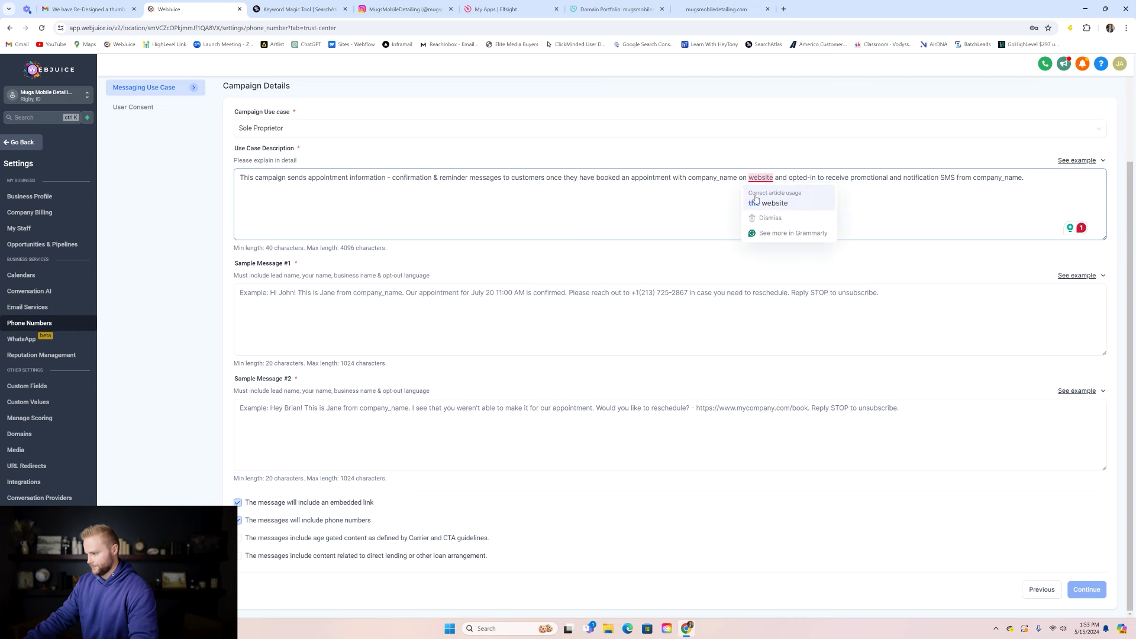
key(BackSpace)
key(BackSpace)
key(BackSpace)
key(BackSpace)
key(BackSpace)
key(BackSpace)
key(BackSpace)
key(BackSpace)
key(BackSpace)
key(BackSpace)
key(BackSpace)
key(BackSpace)
key(BackSpace)
key(BackSpace)
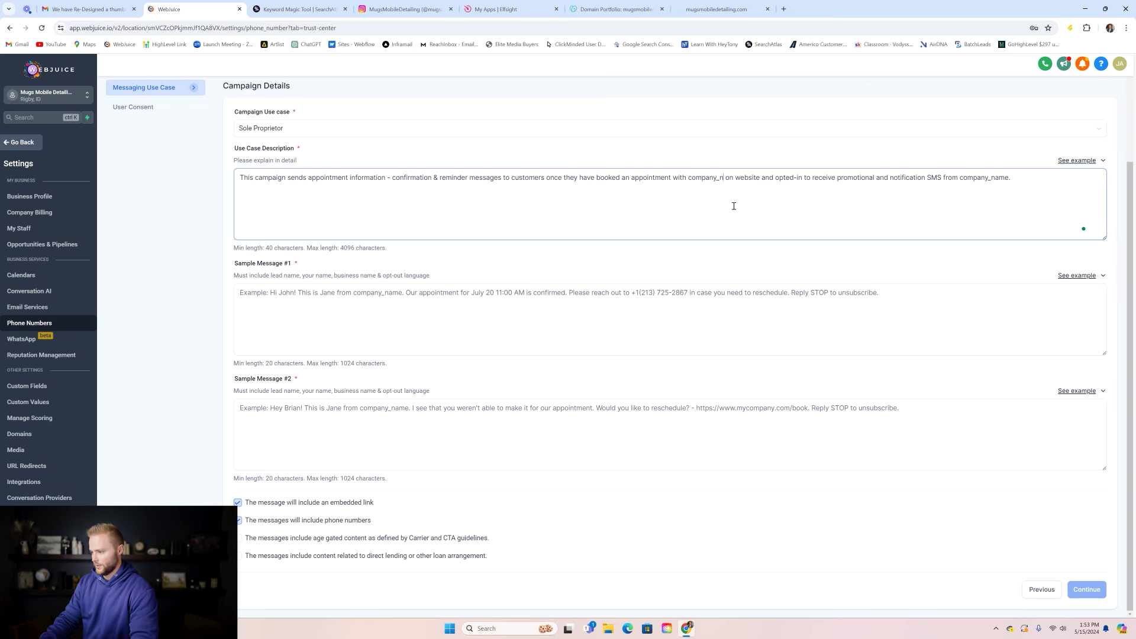
key(BackSpace)
key(BackSpace)
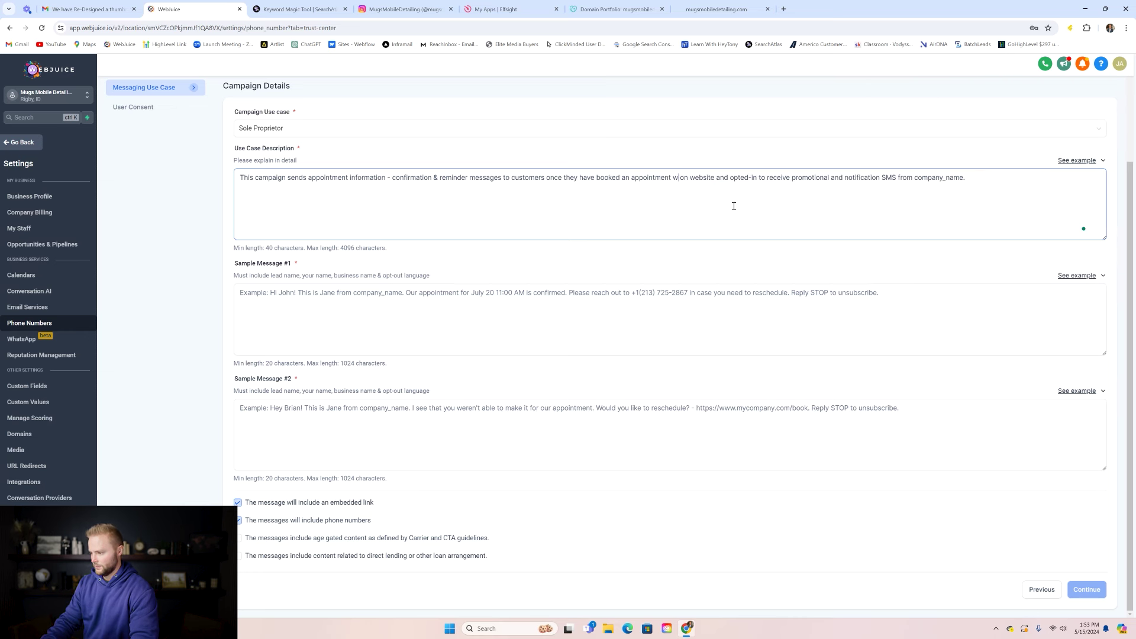
key(BackSpace)
text(us)
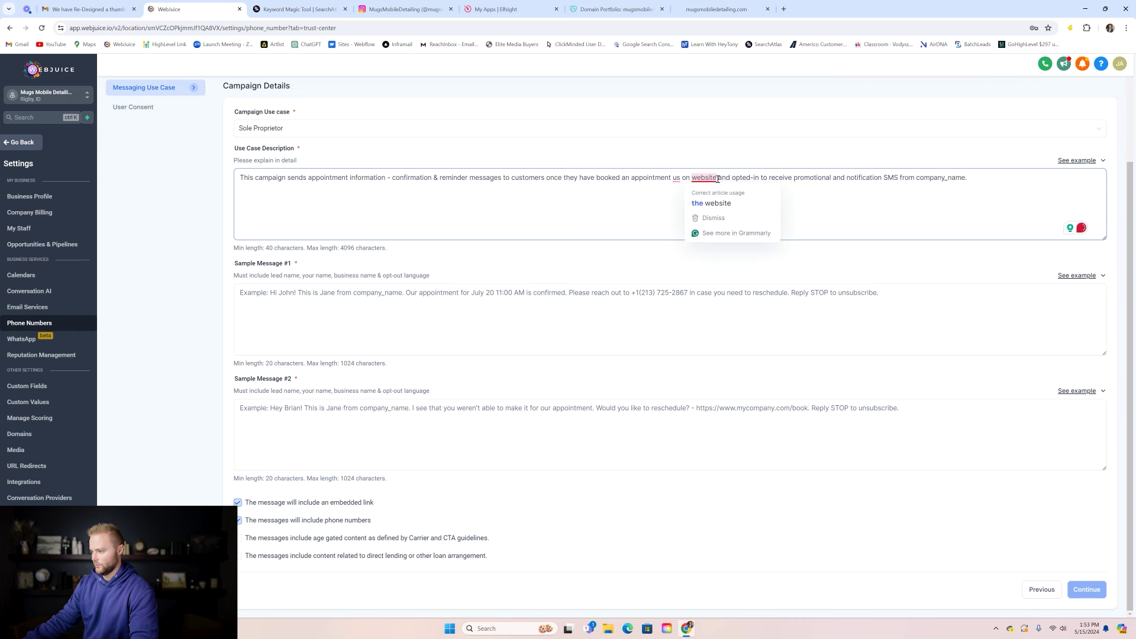
double_click(716, 185)
text(ou)
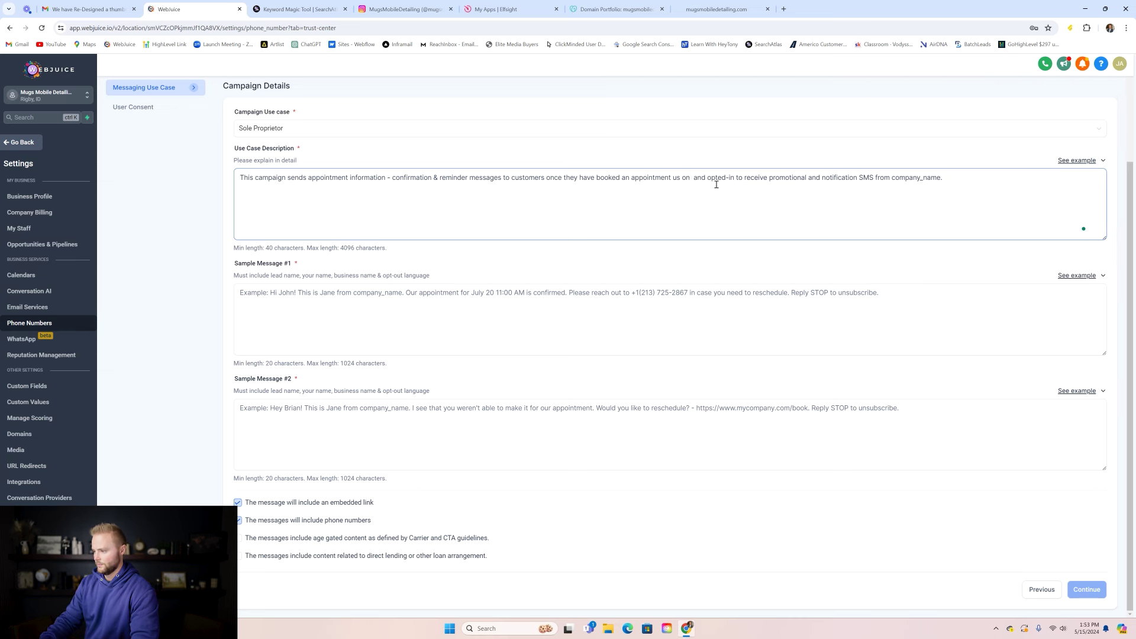
text(r website)
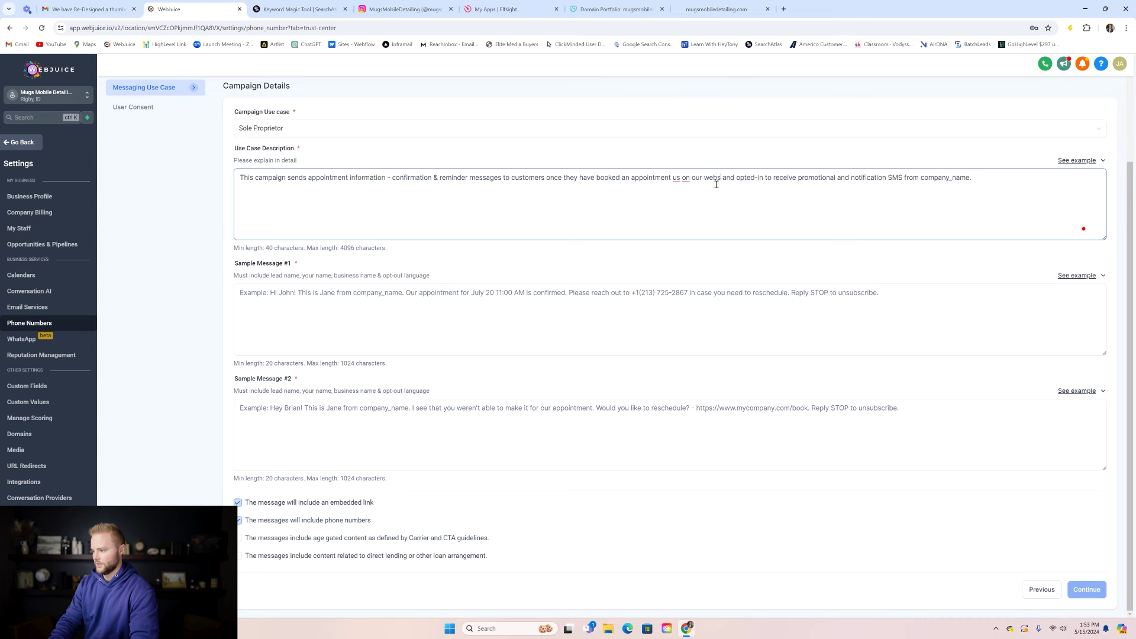
click(716, 9)
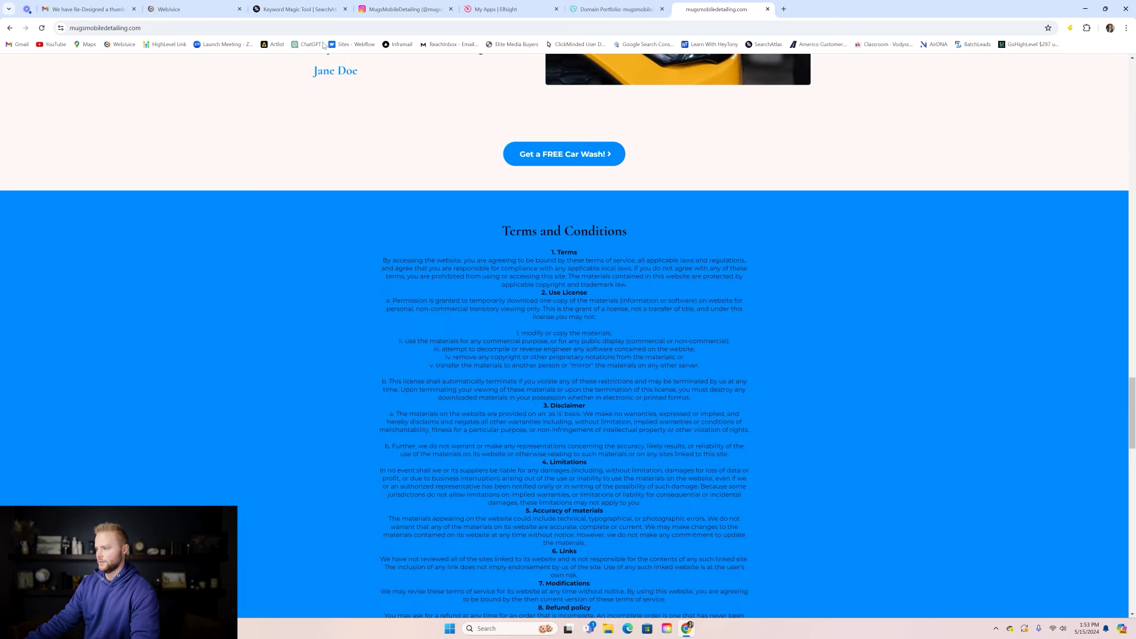
click(149, 27)
click(148, 28)
triple_click(149, 28)
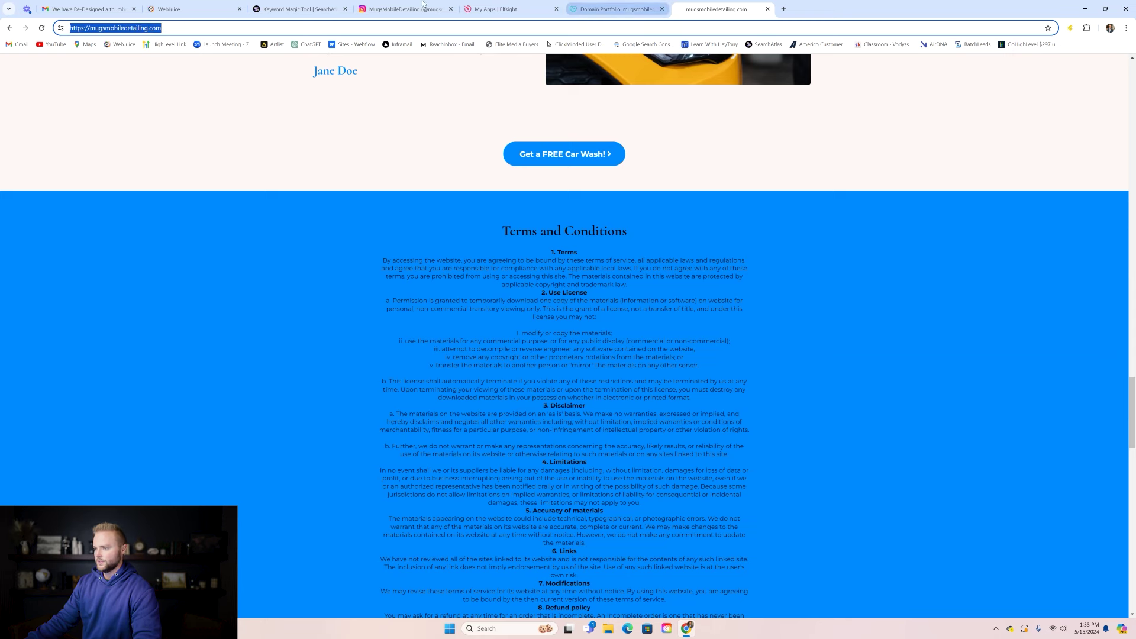
click(189, 8)
key(ctrl+v)
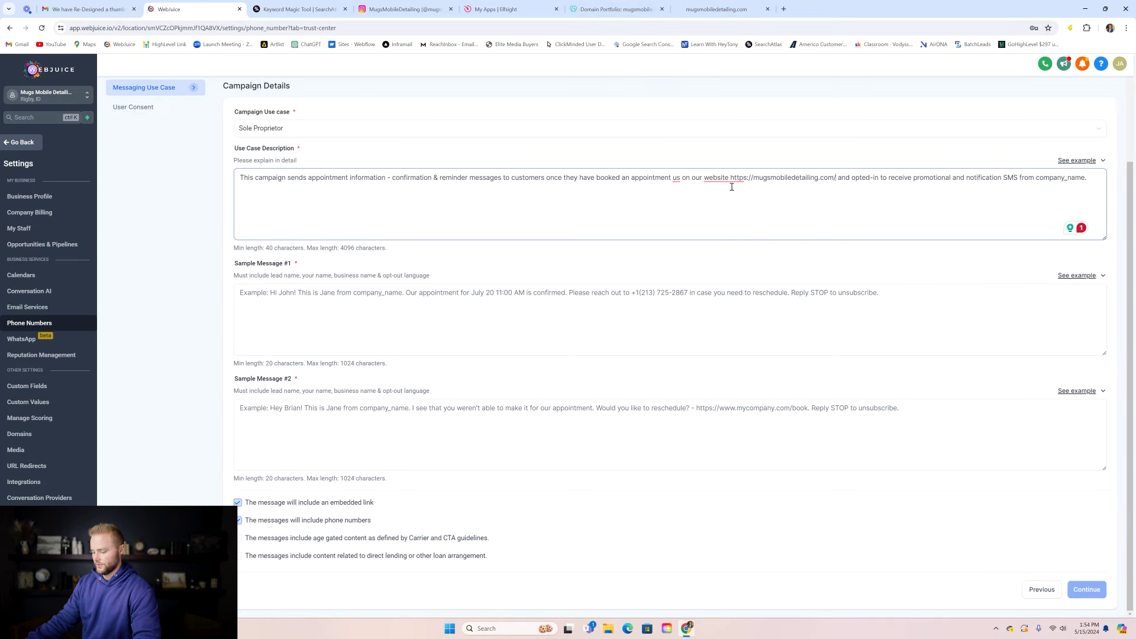
key(BackSpace)
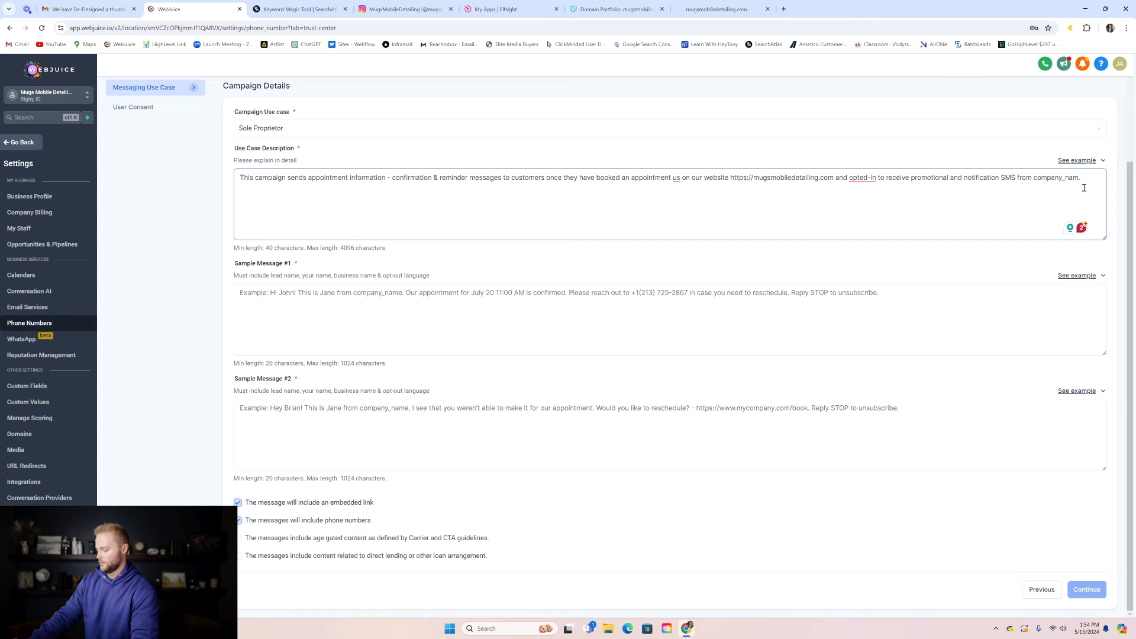
key(BackSpace)
text(Mu)
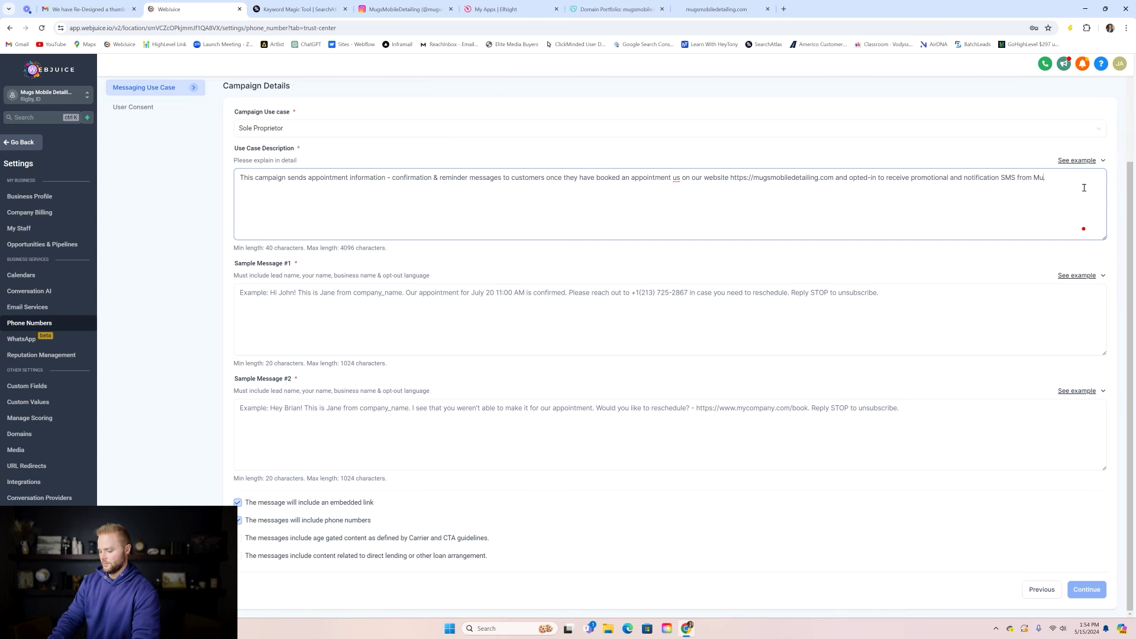
text(gs Mobile Detailing.)
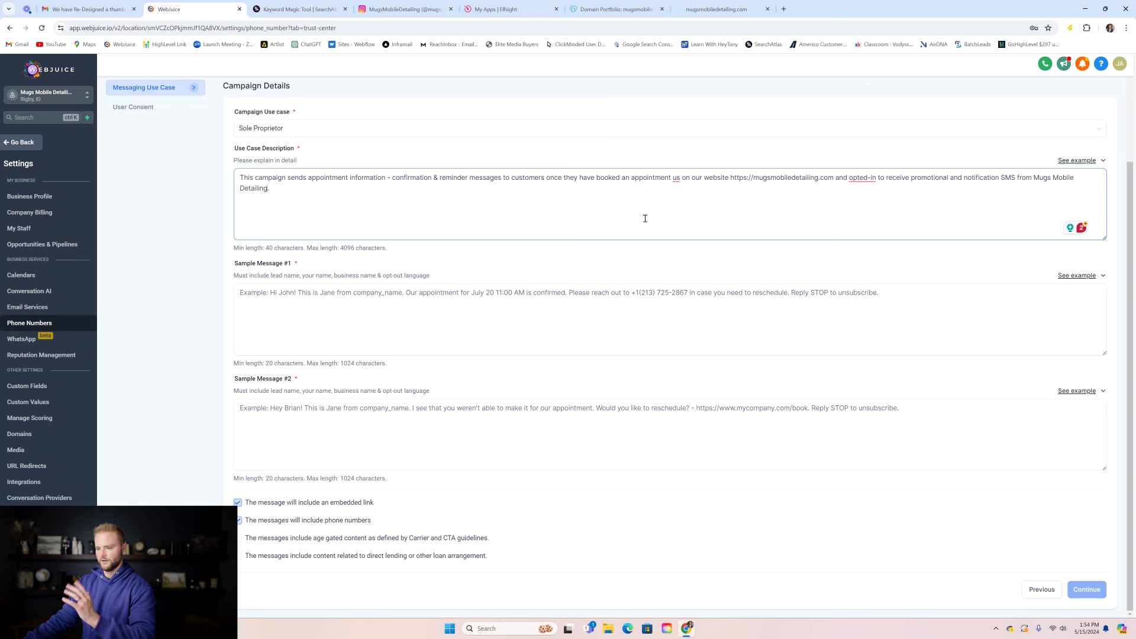
click(266, 291)
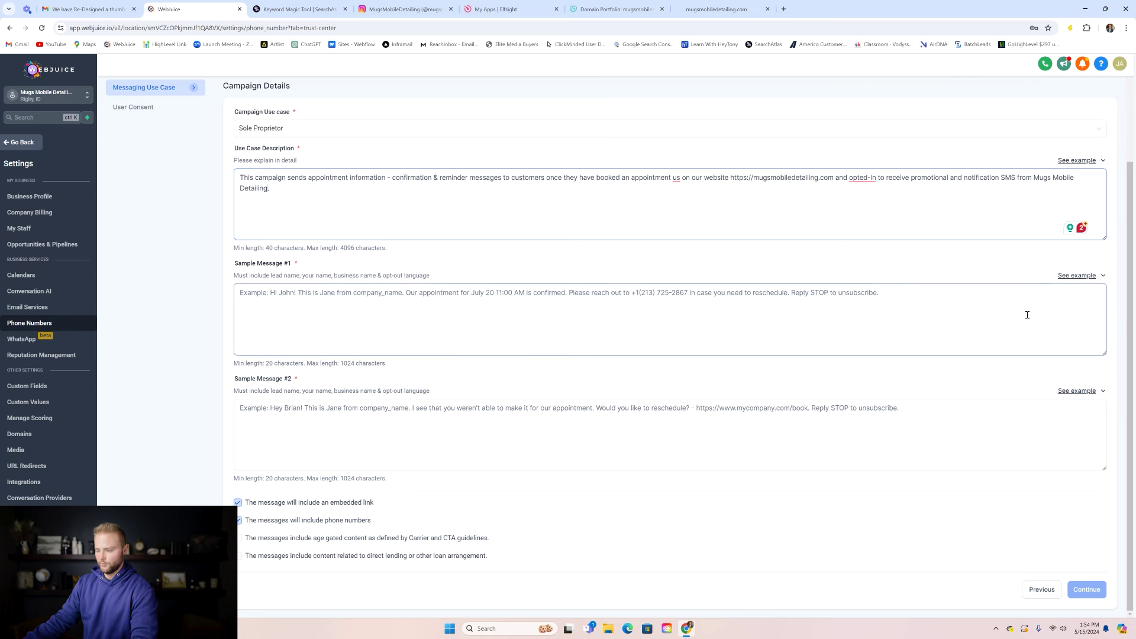
- Paste an example into Sample Message #1 with the representative's name and Mugs Mobile Detailing
click(1069, 277)
click(1092, 161)
click(681, 293)
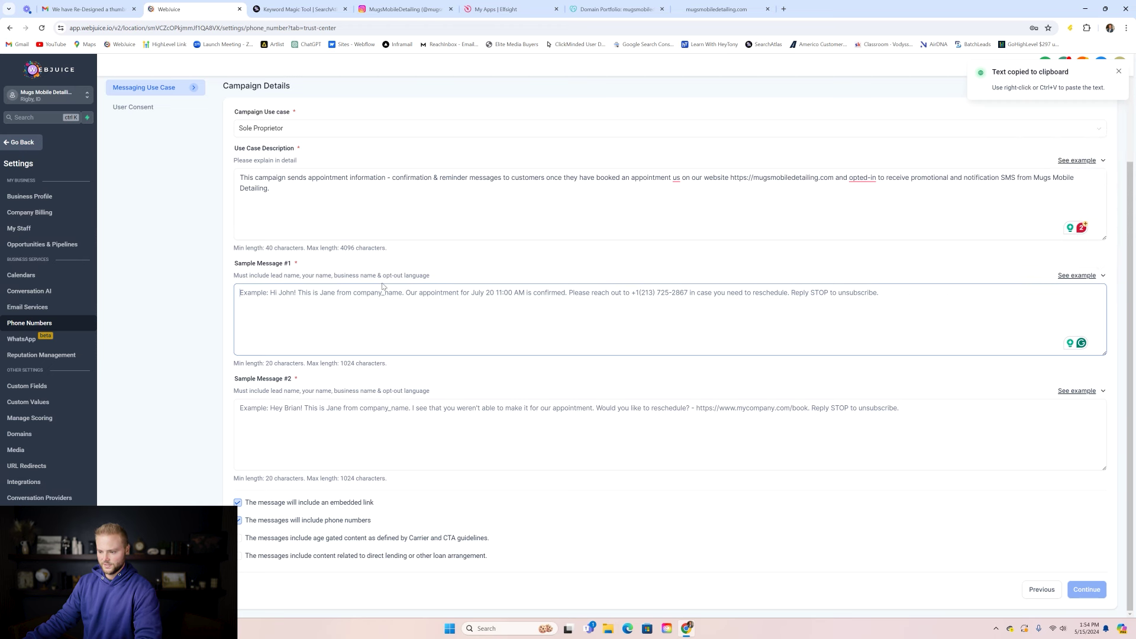
key(ctrl+v)
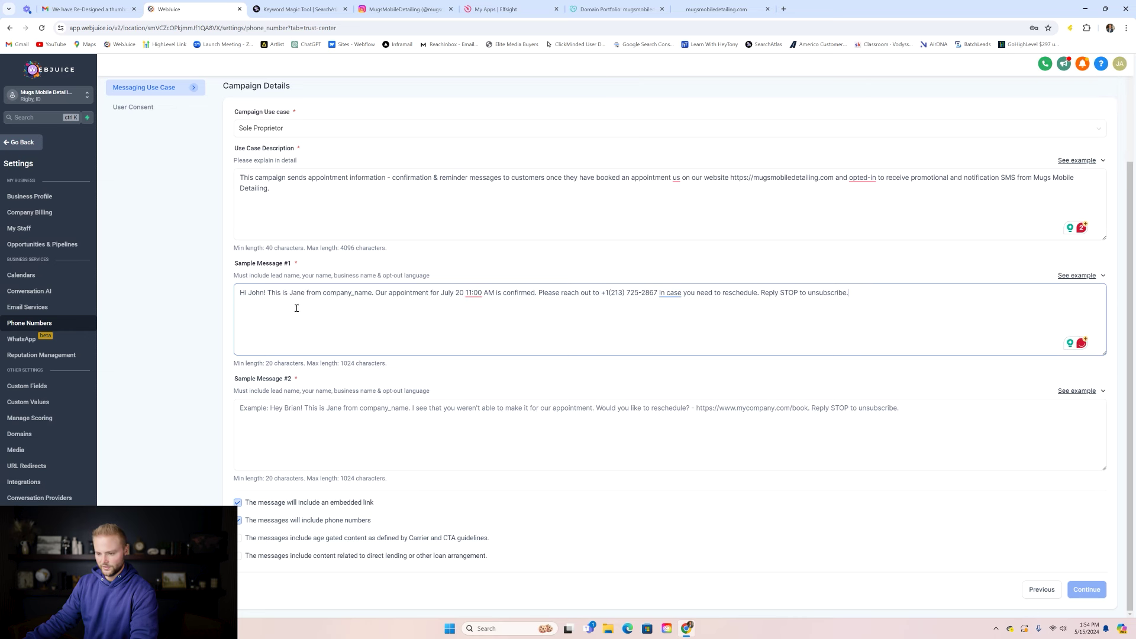
key(BackSpace)
key(BackSpace)
key(BackSpace)
key(BackSpace)
text(Conner)
key(BackSpace)
key(BackSpace)
key(BackSpace)
key(BackSpace)
key(BackSpace)
key(BackSpace)
key(BackSpace)
key(BackSpace)
key(BackSpace)
key(BackSpace)
key(BackSpace)
key(BackSpace)
text(Mugs Mobile Detailing)
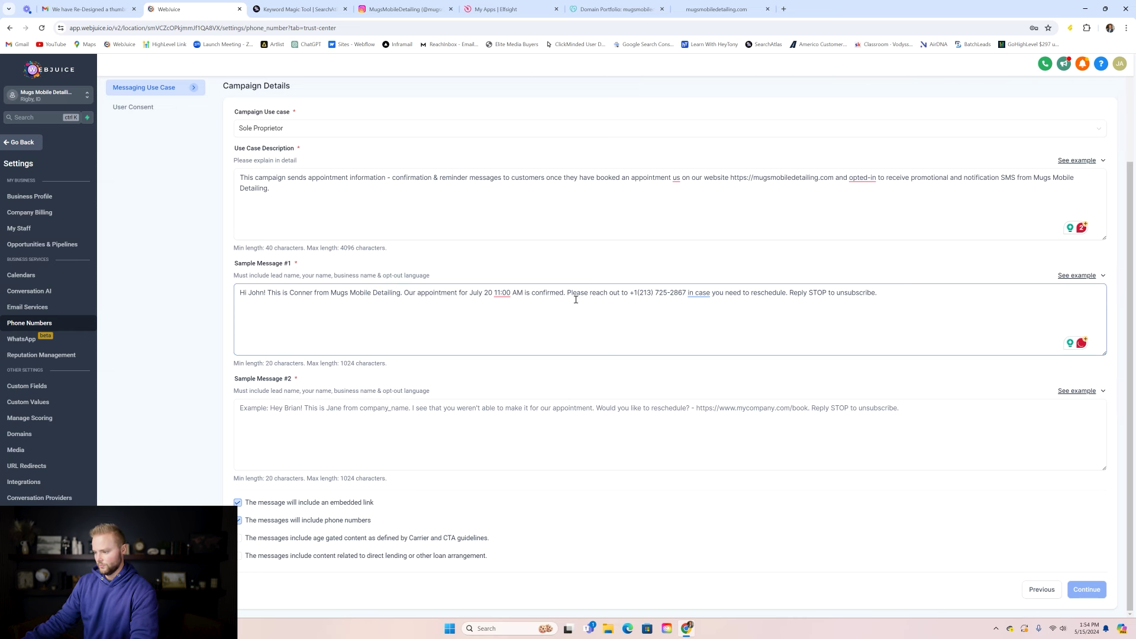
- Replace the phone number in Sample Message #1 with 'this number'
drag(686, 293, 630, 297)
text(this num)
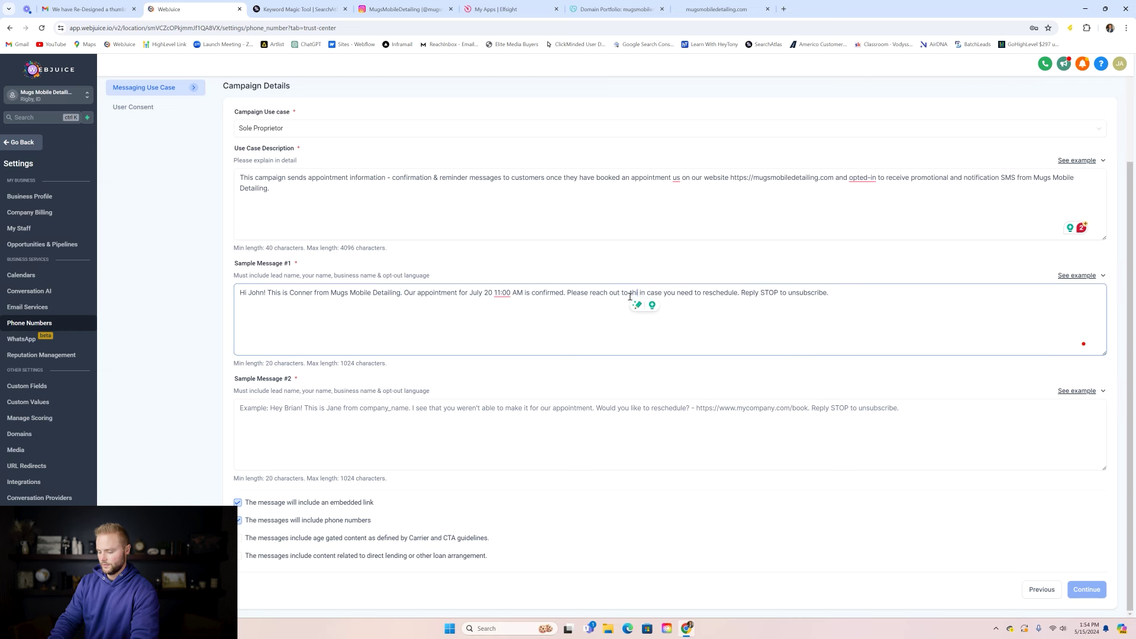
text(ber)
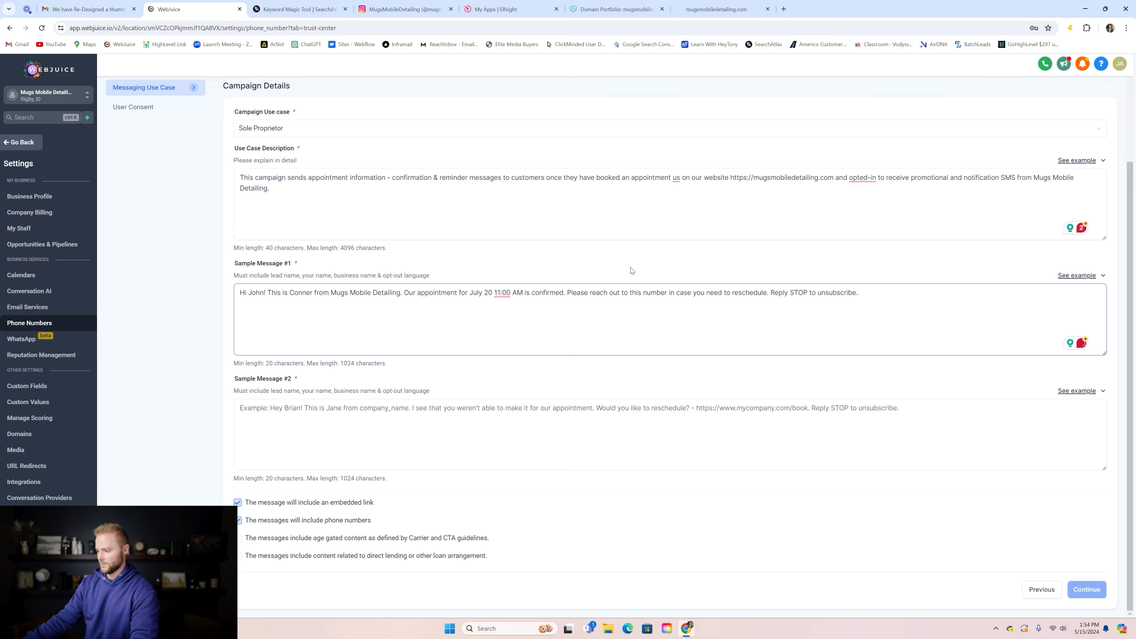
click(1078, 391)
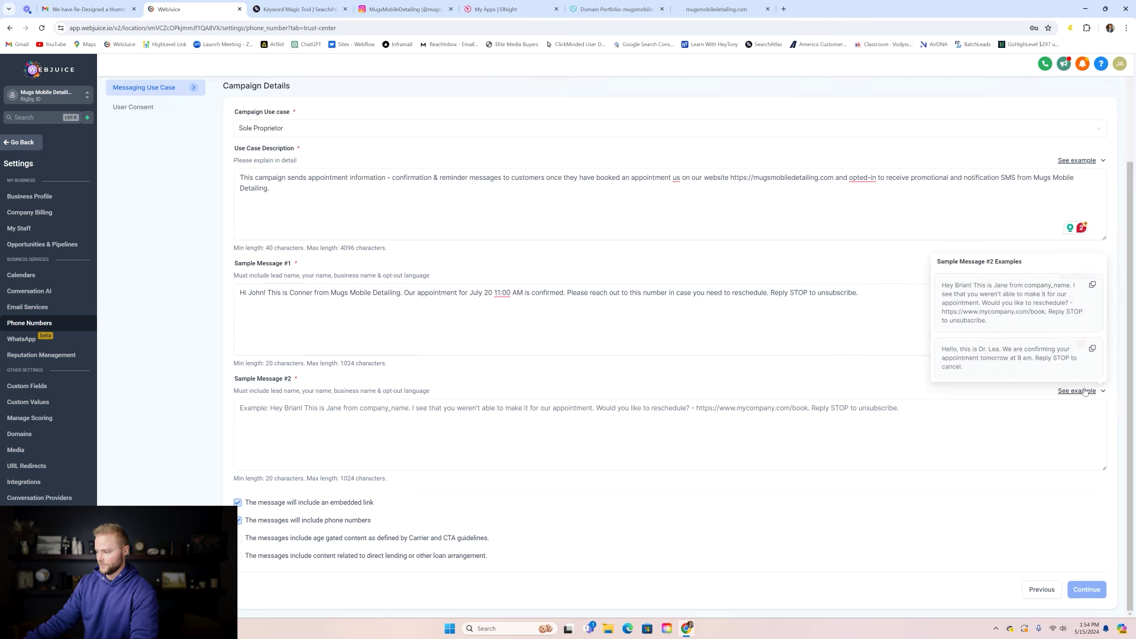
- Paste the second example into Sample Message #2, making the sender the owner with Mugs Mobile Detailing
click(1092, 350)
click(519, 413)
key(ctrl+v)
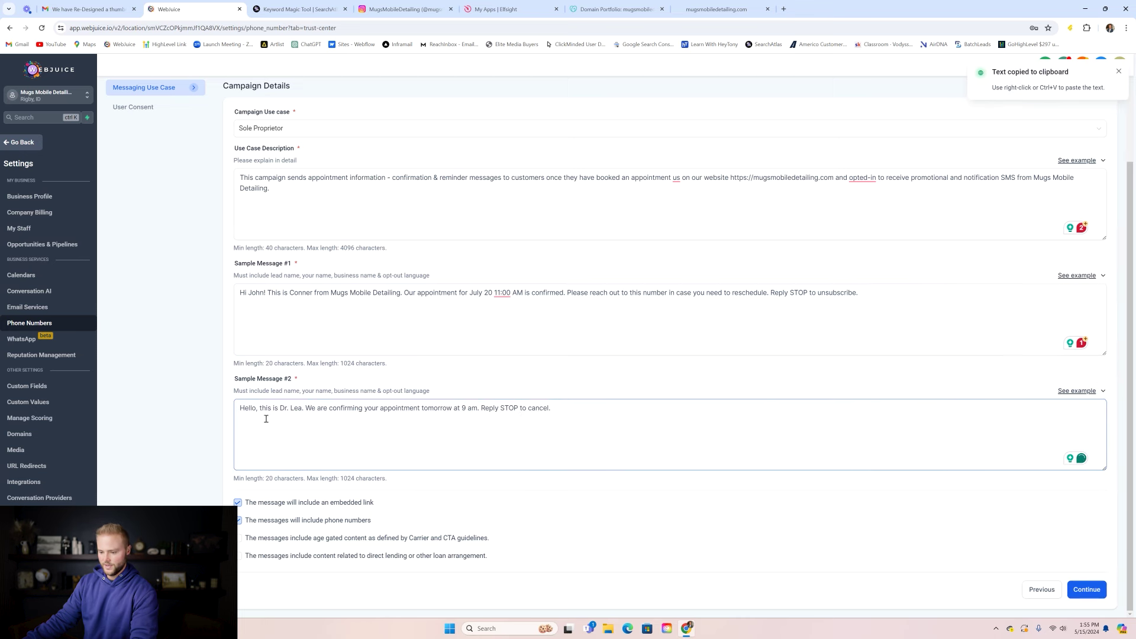
text(John)
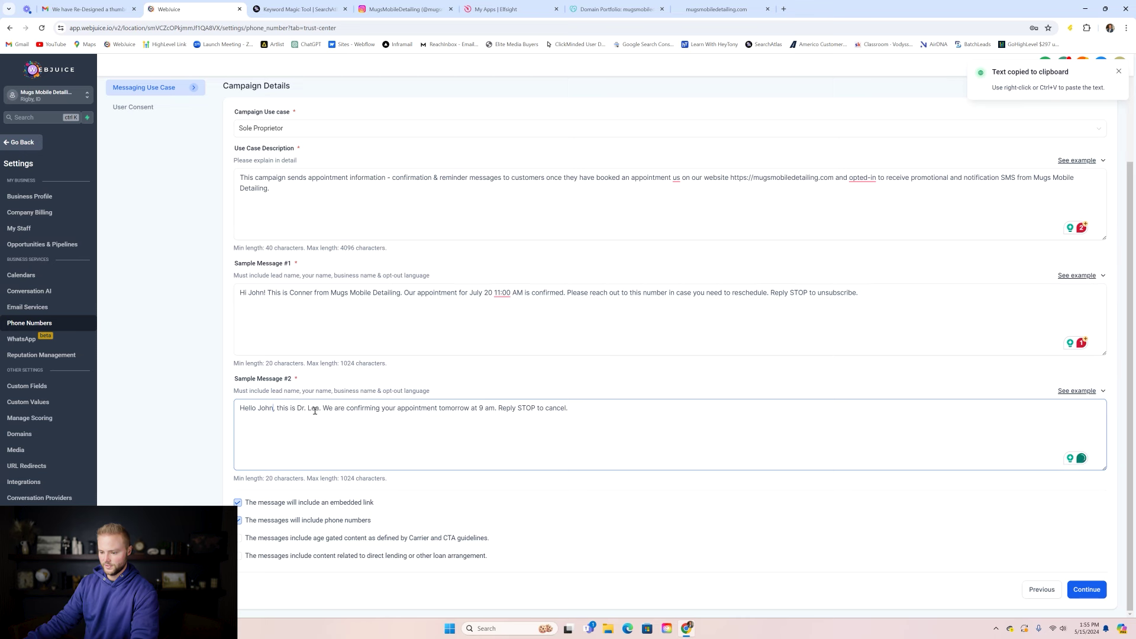
drag(319, 410, 297, 409)
text(Con)
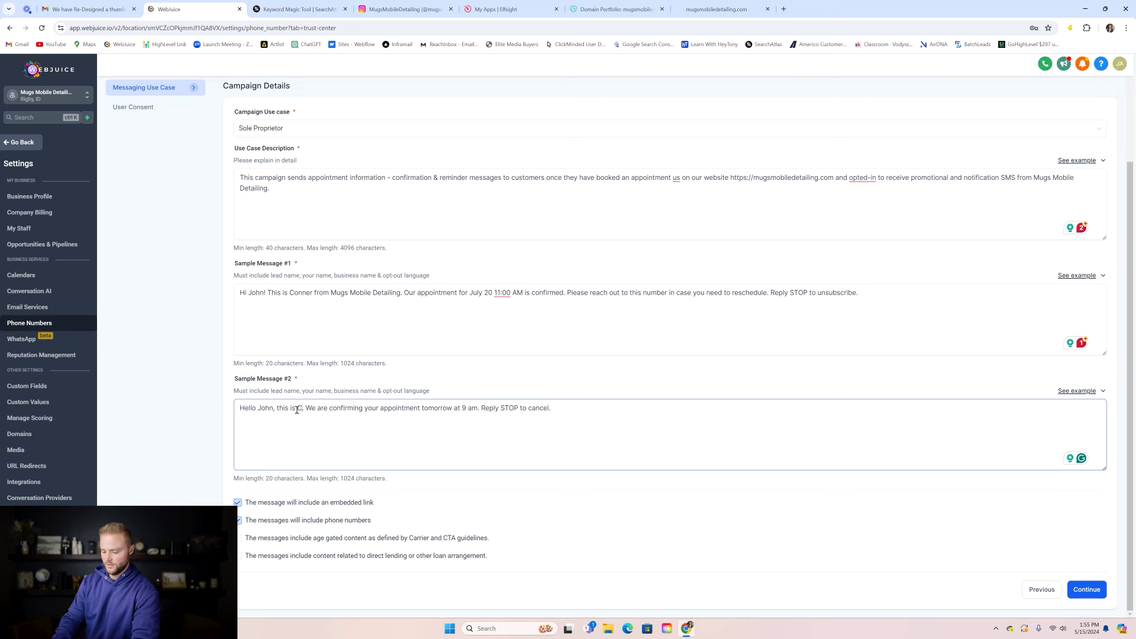
text(ner)
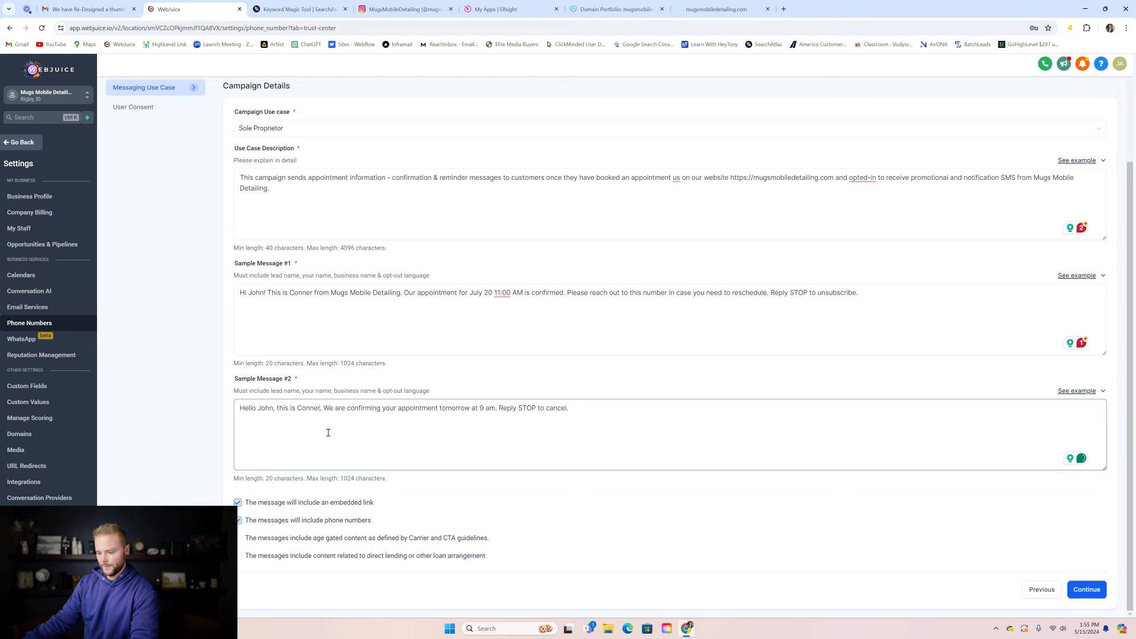
text( with )
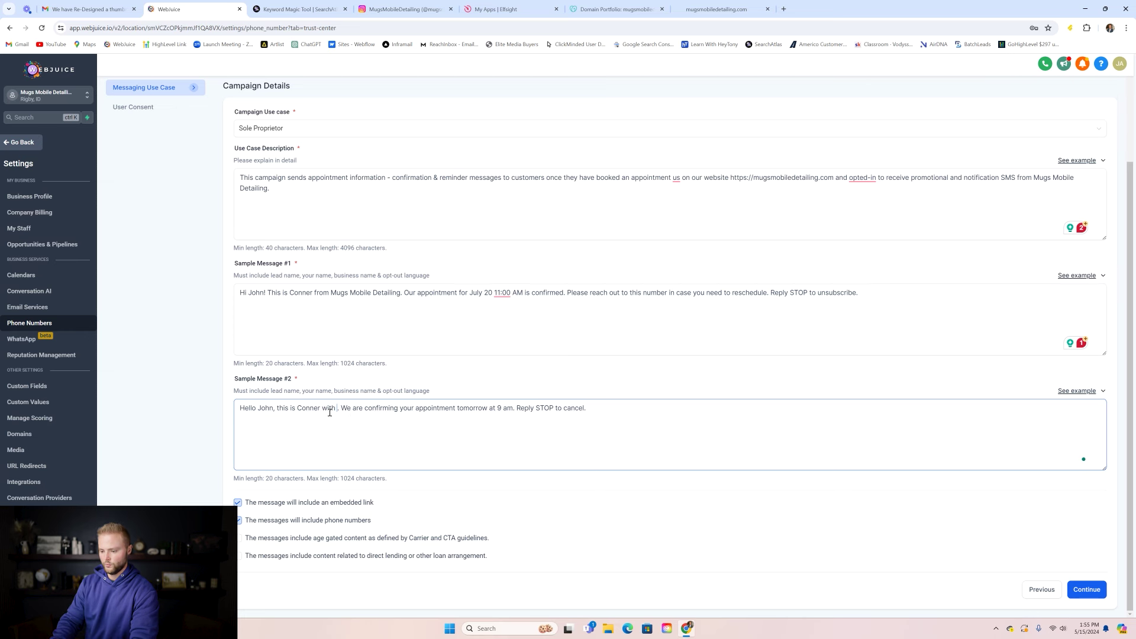
text(Mugs Mobile )
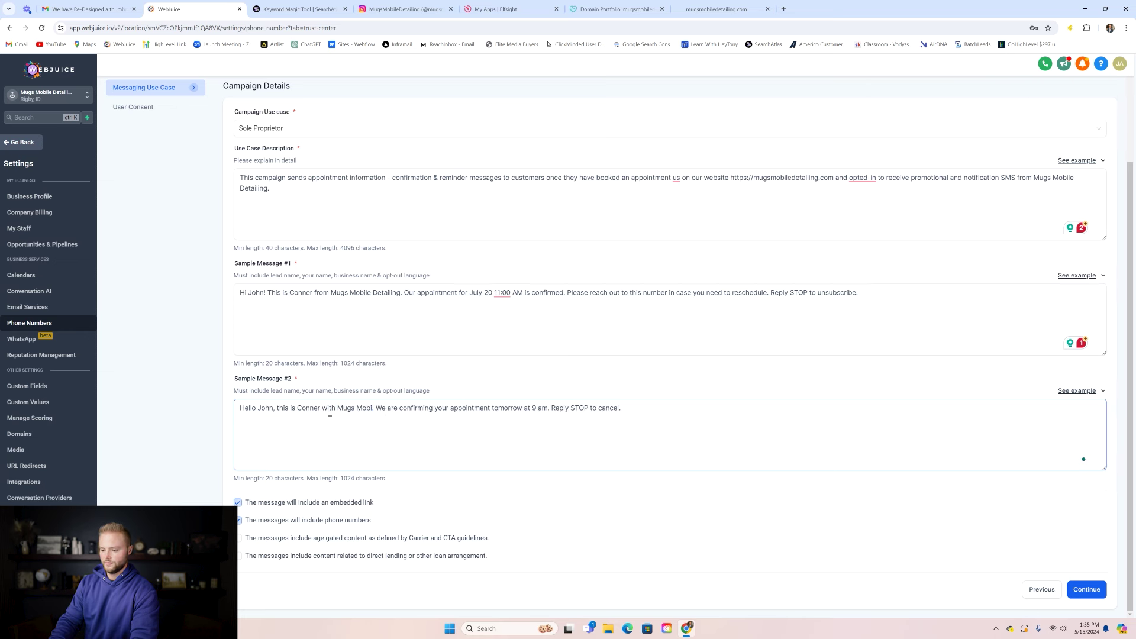
text(Detailing)
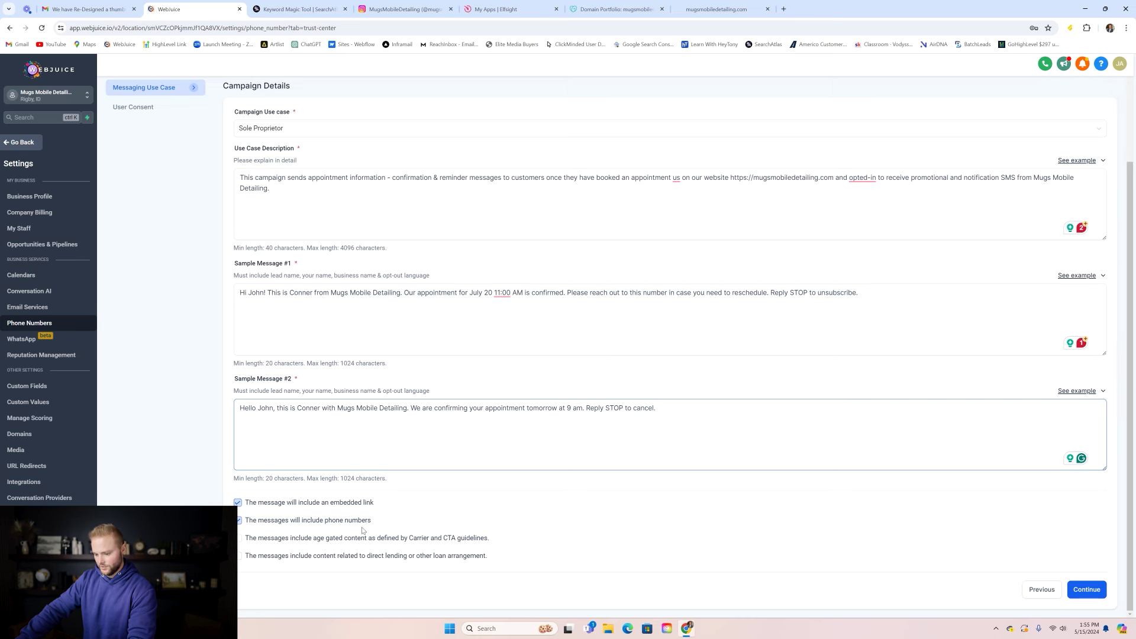
click(1090, 589)
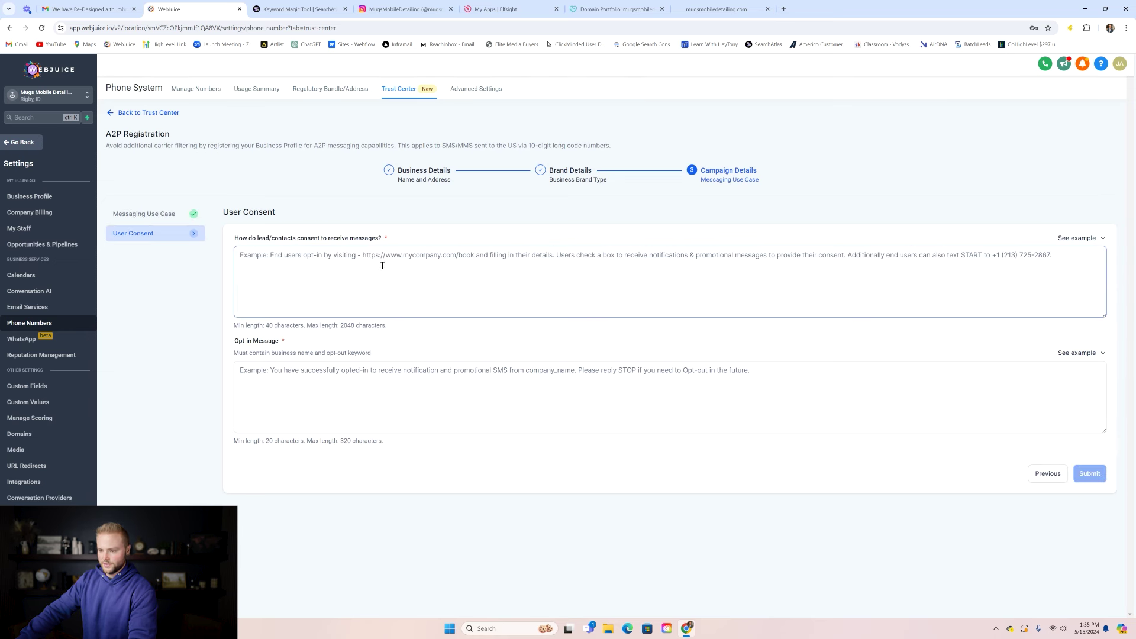
- Paste the consent example into the User Consent field, then clear the botched attempt
click(1081, 239)
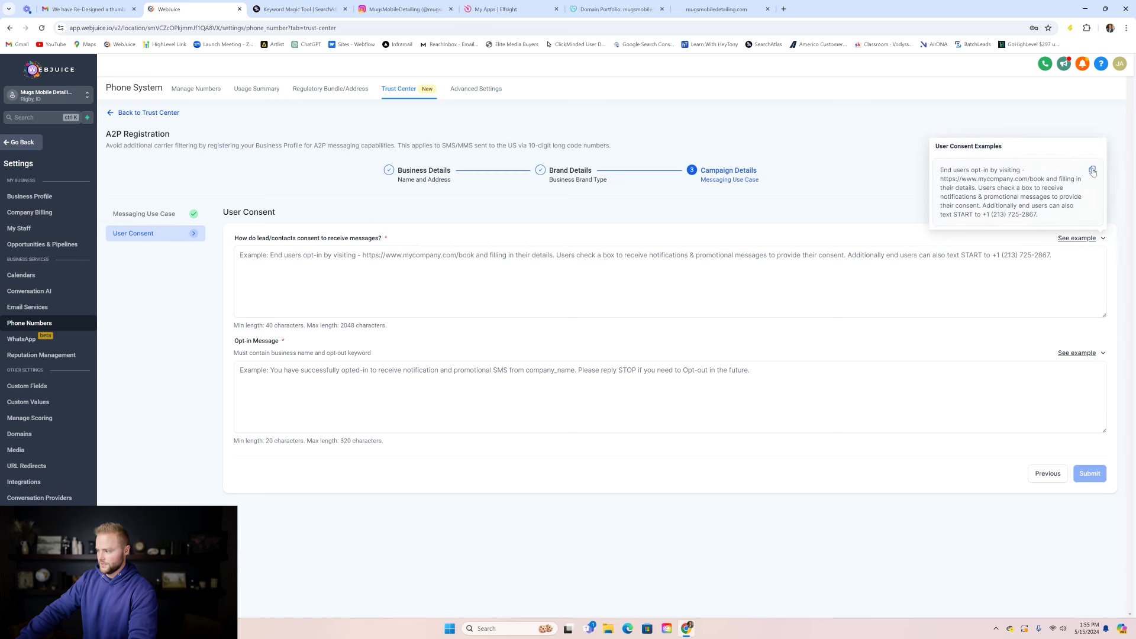
click(1093, 173)
click(613, 261)
key(ctrl+v)
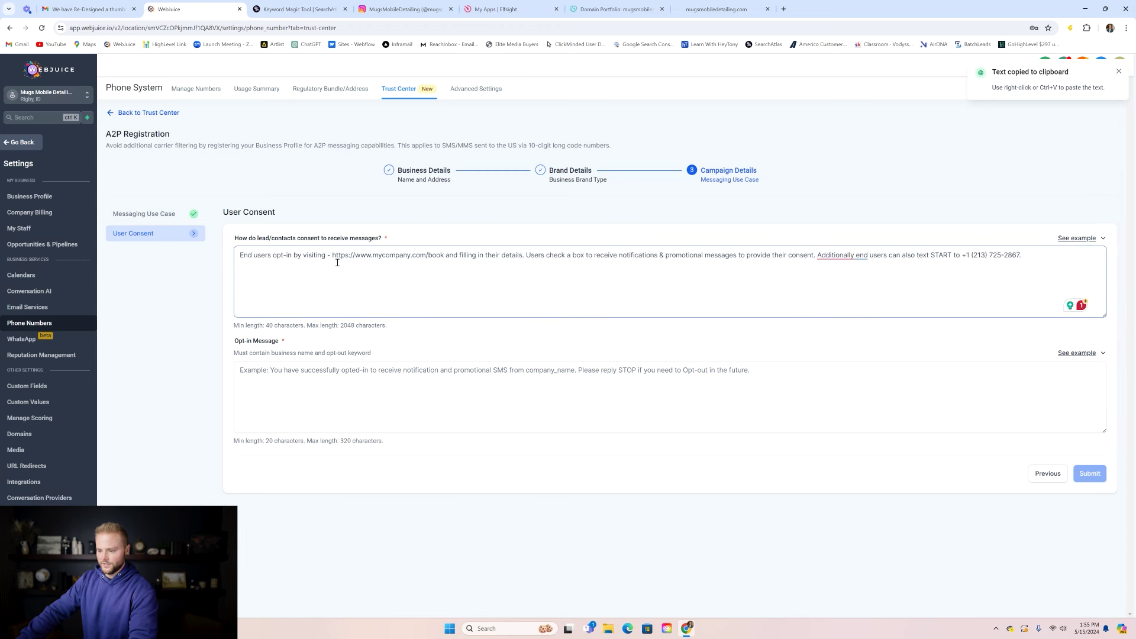
drag(442, 255, 332, 255)
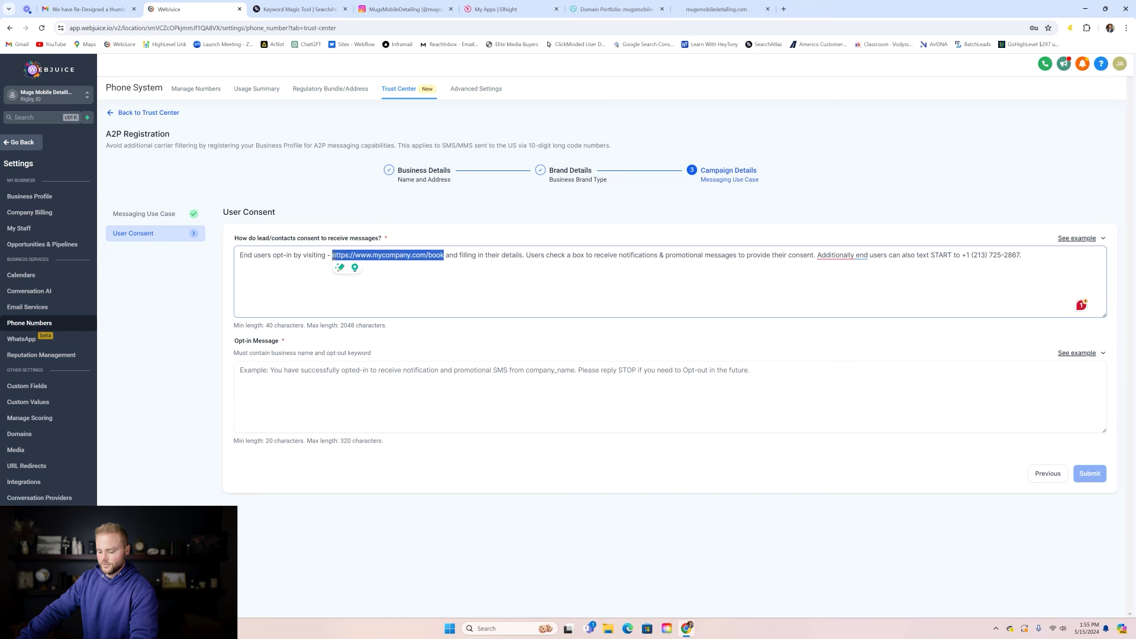
key(ctrl+v)
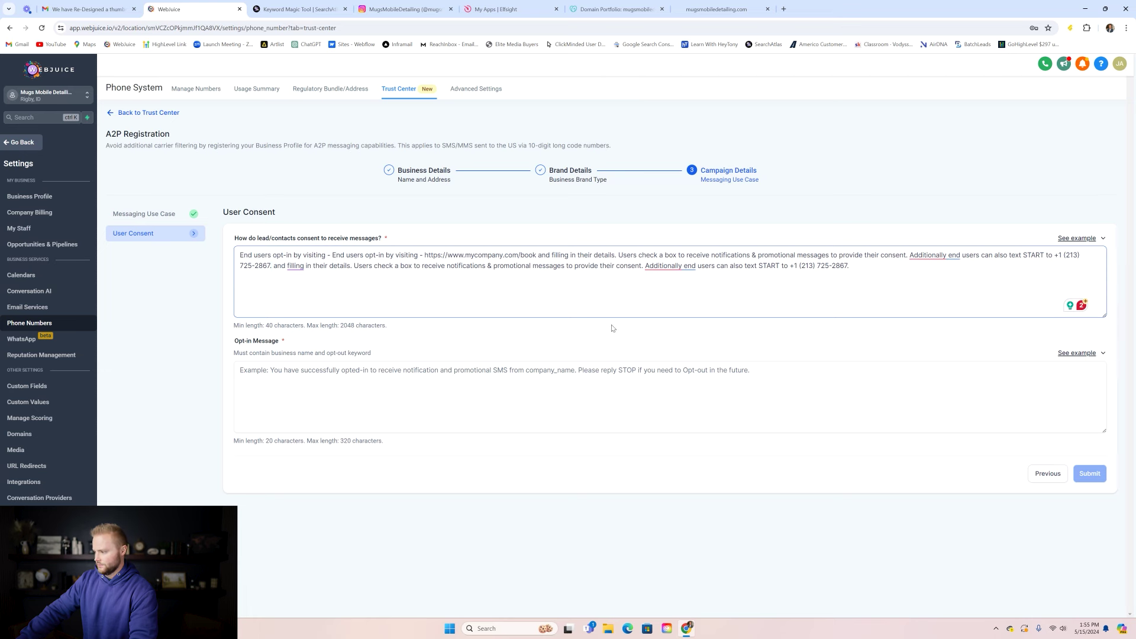
drag(850, 266, 240, 253)
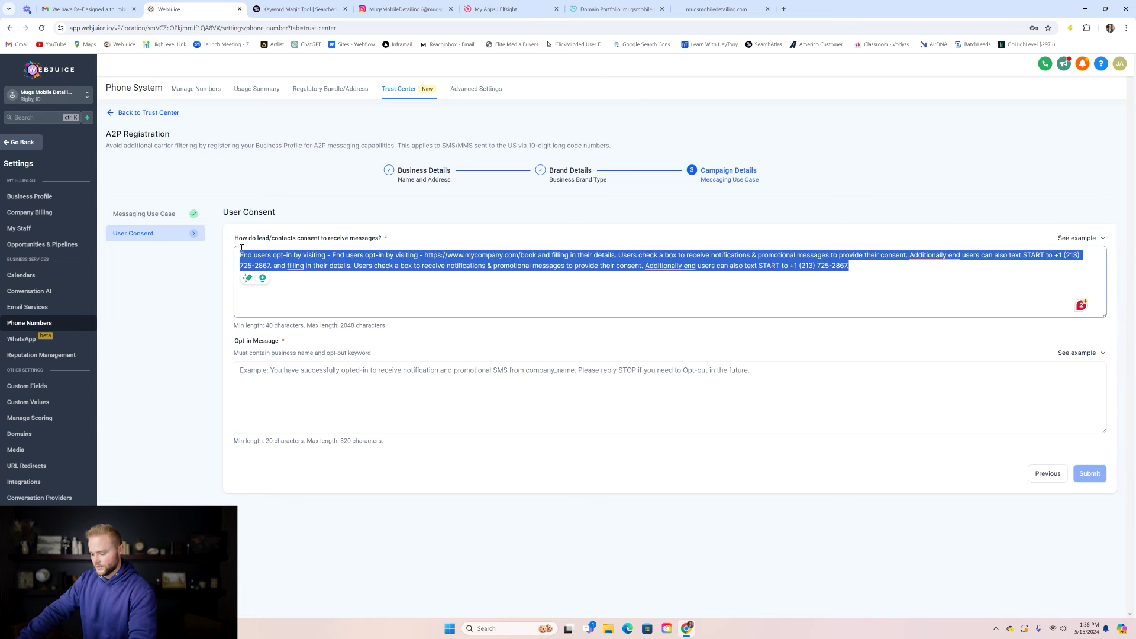
key(BackSpace)
click(1077, 238)
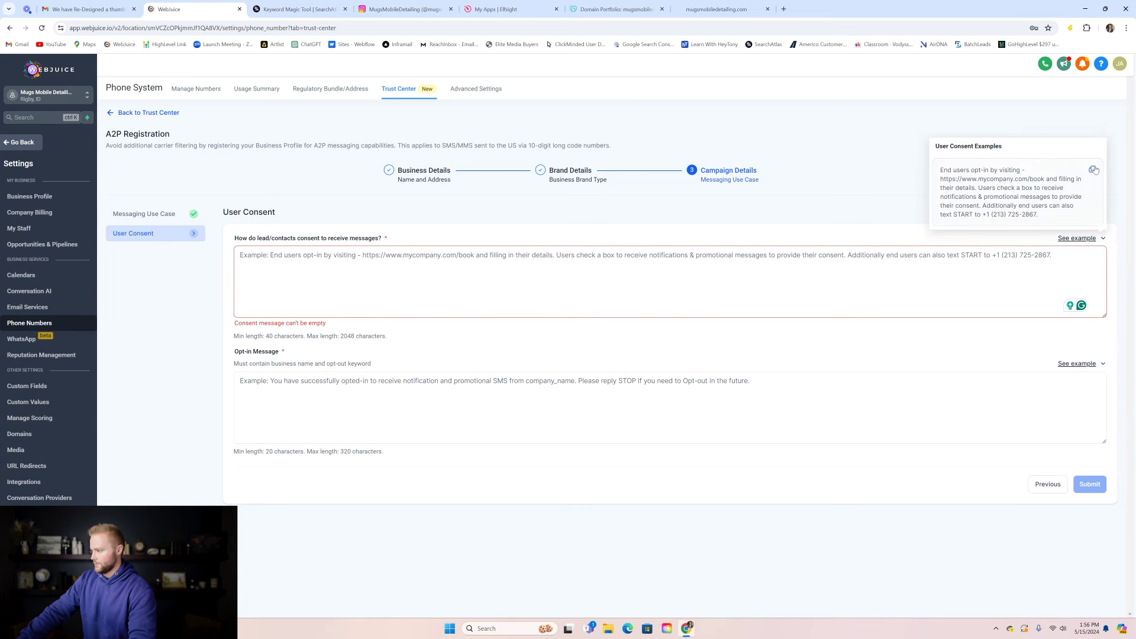
click(1094, 169)
click(793, 271)
key(ctrl+v)
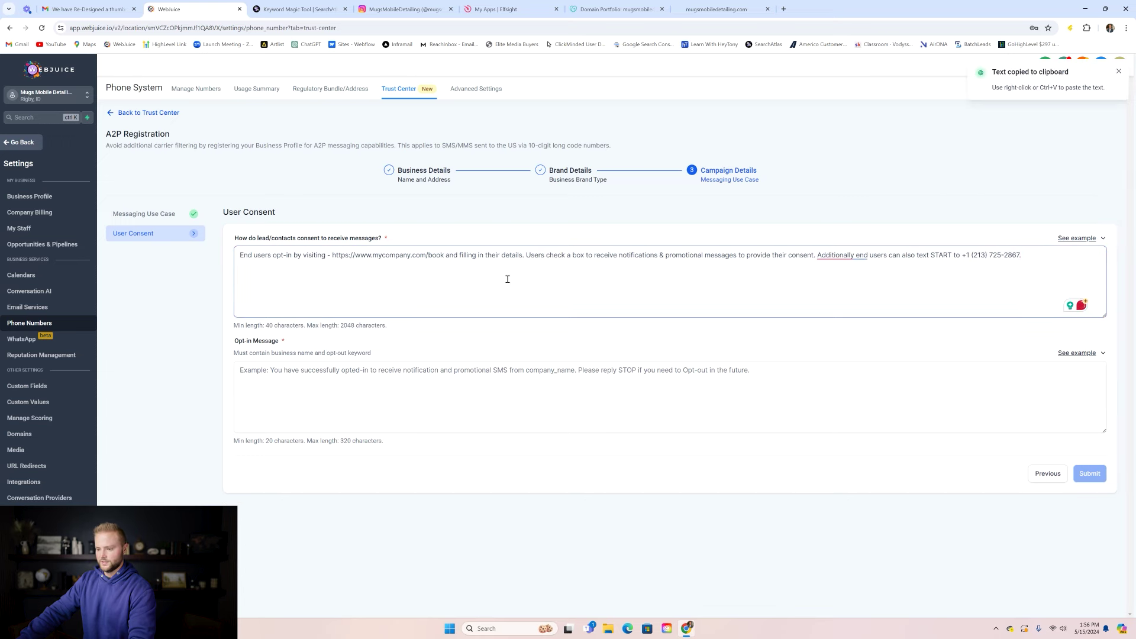
key(ctrl+9)
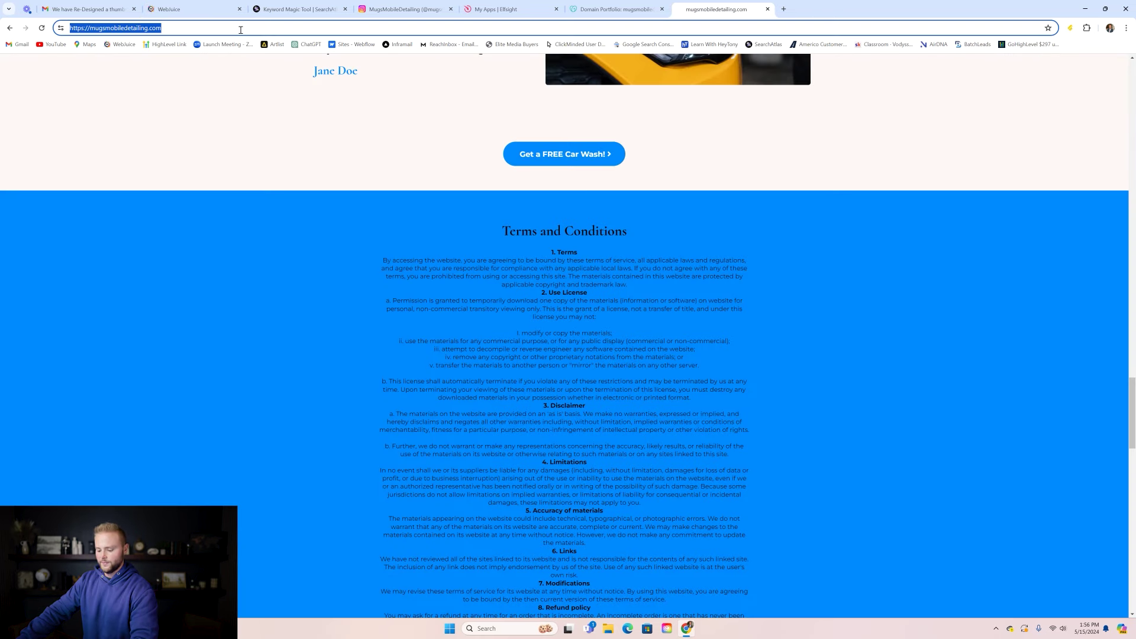
click(195, 10)
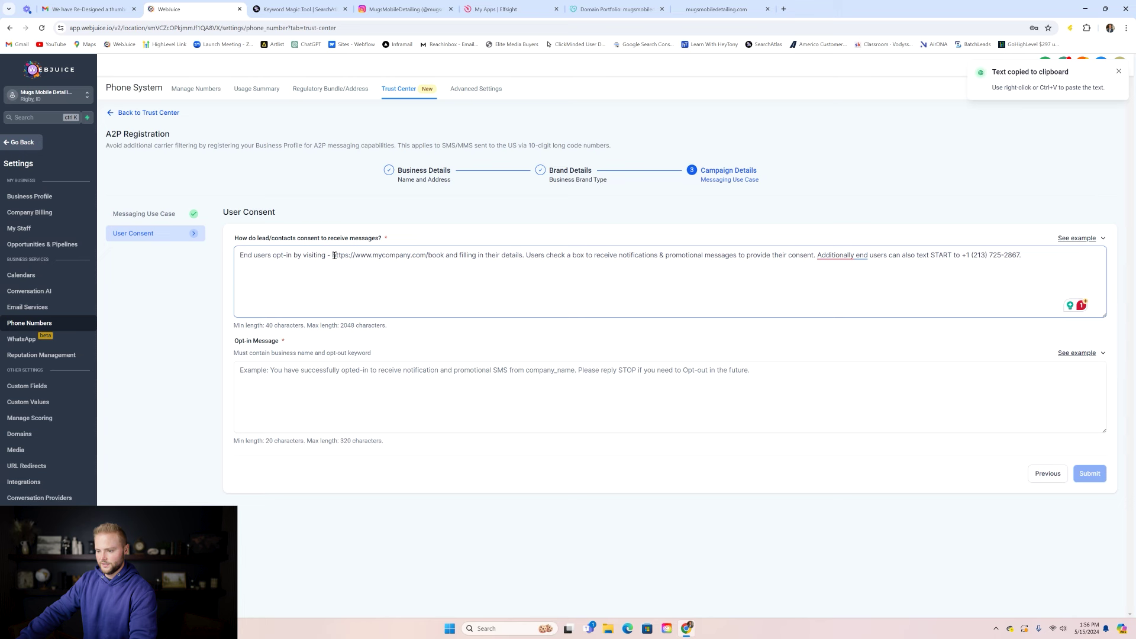
drag(334, 255, 434, 255)
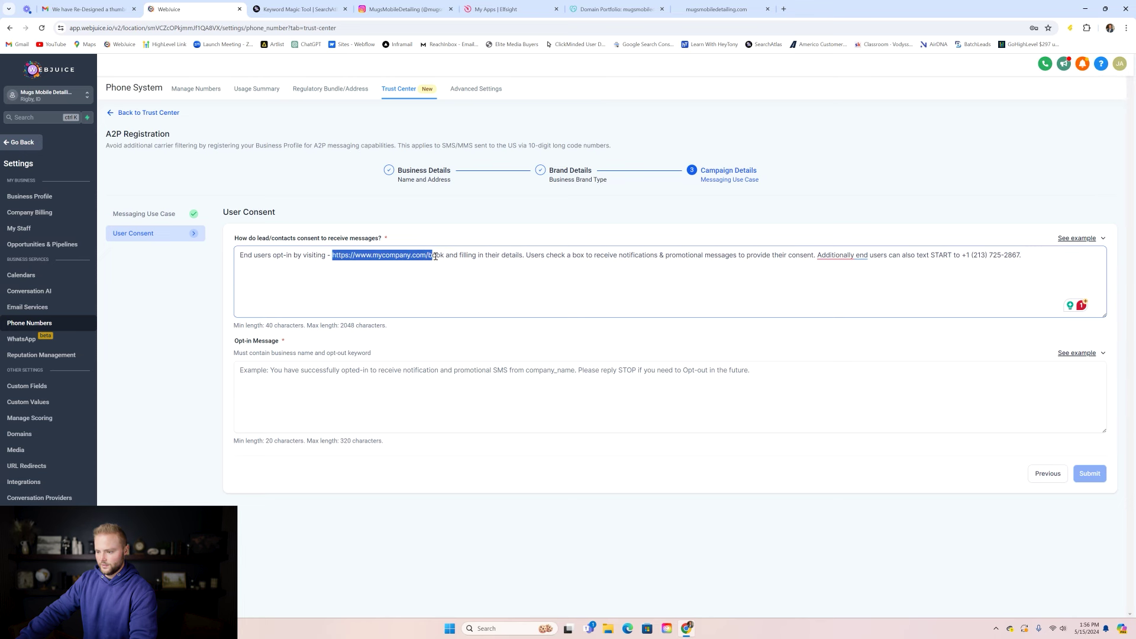
key(ctrl+v)
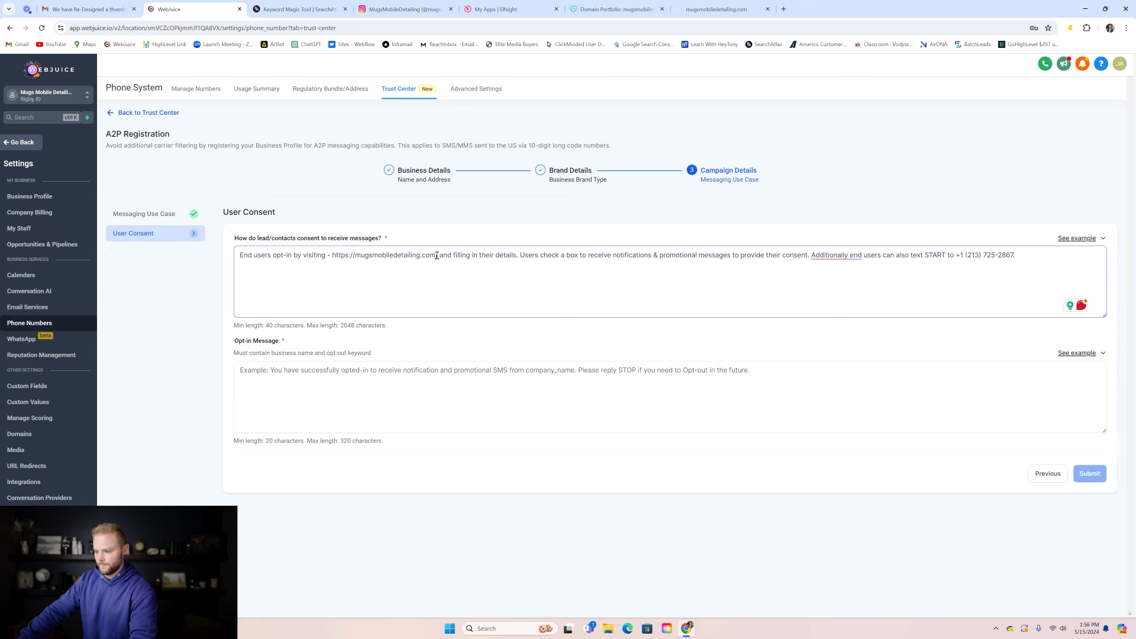
key(BackSpace)
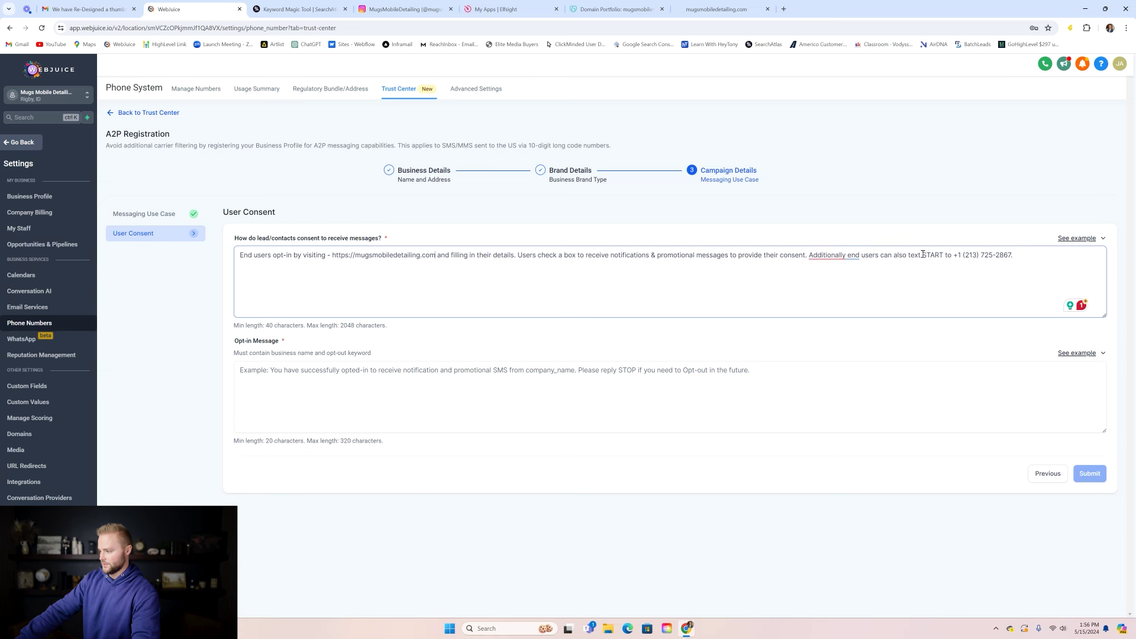
- Change the example phone number to 'our number' and add the comma after 'Additionally'
drag(1014, 255, 956, 255)
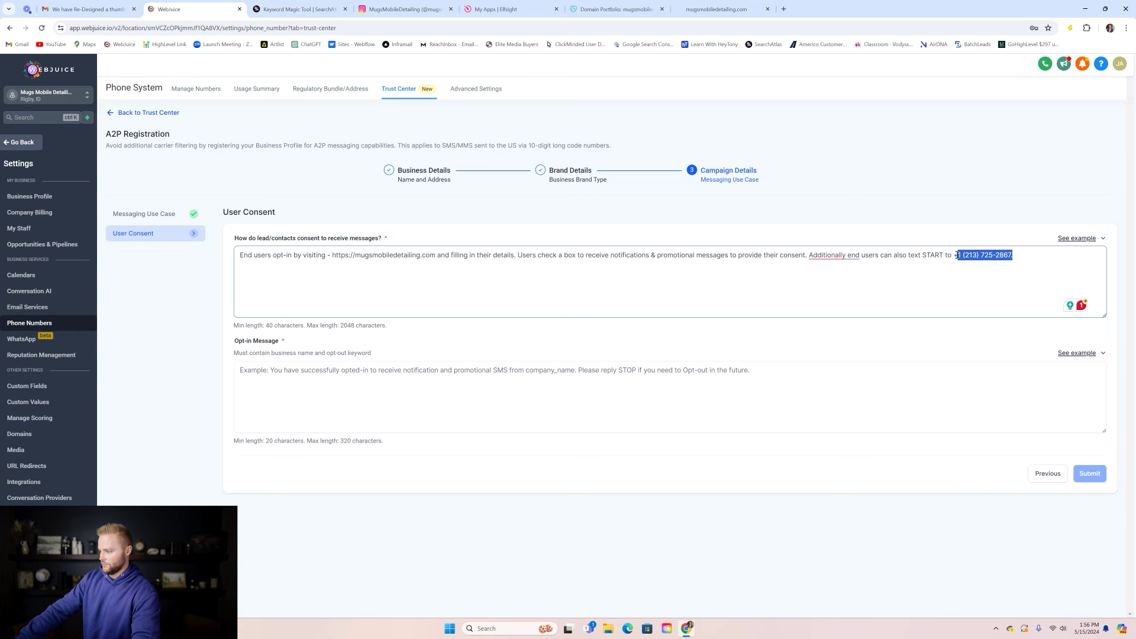
text(our number)
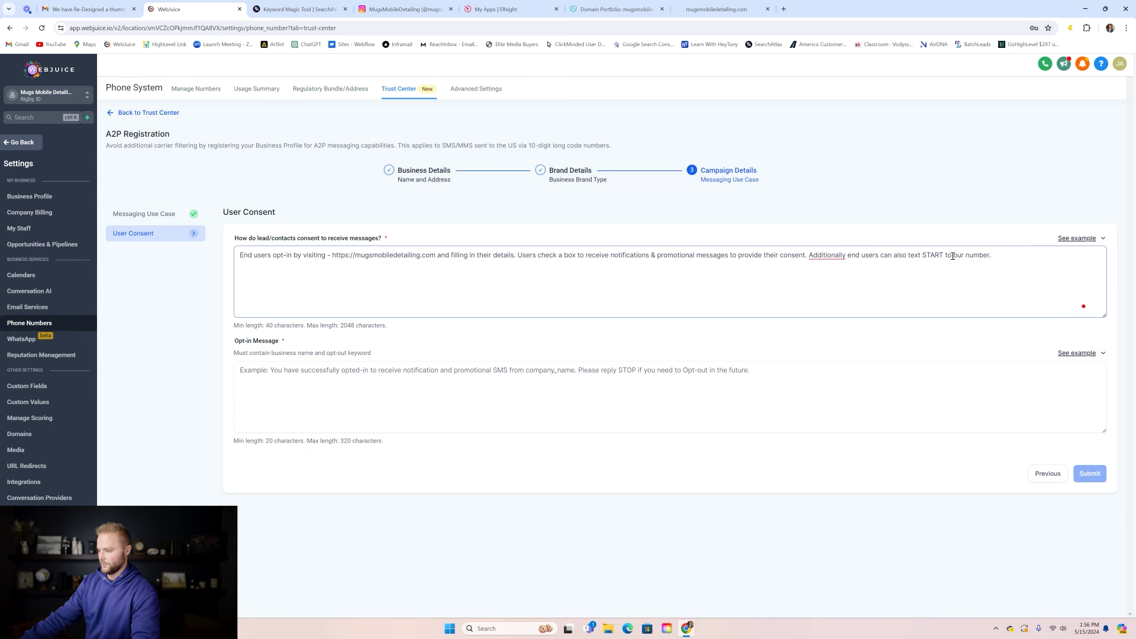
click(825, 258)
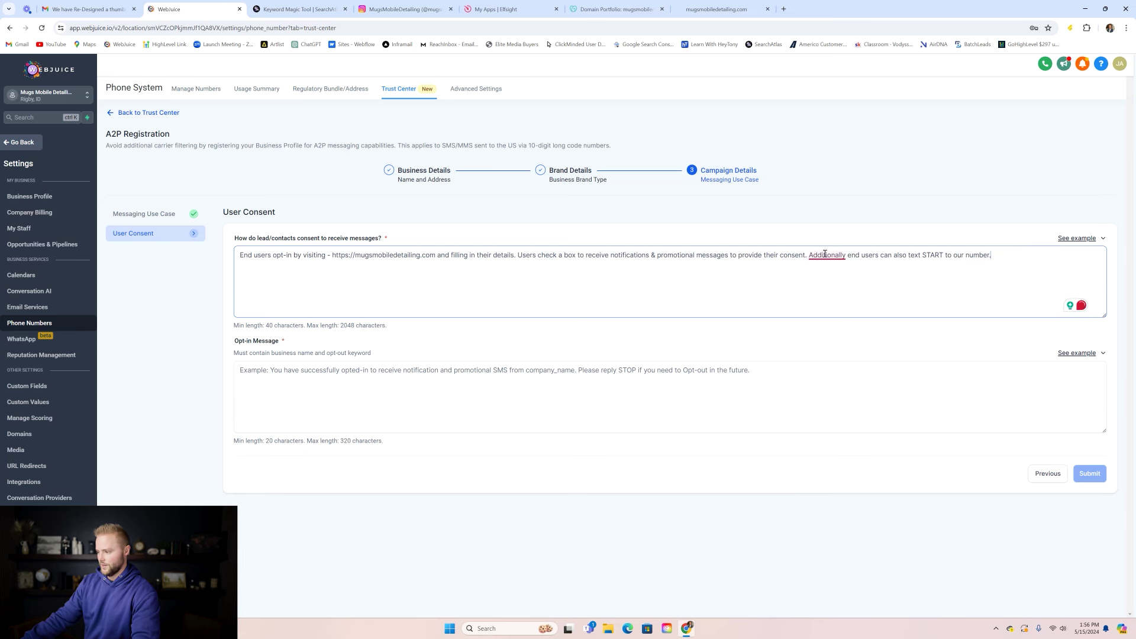
click(828, 273)
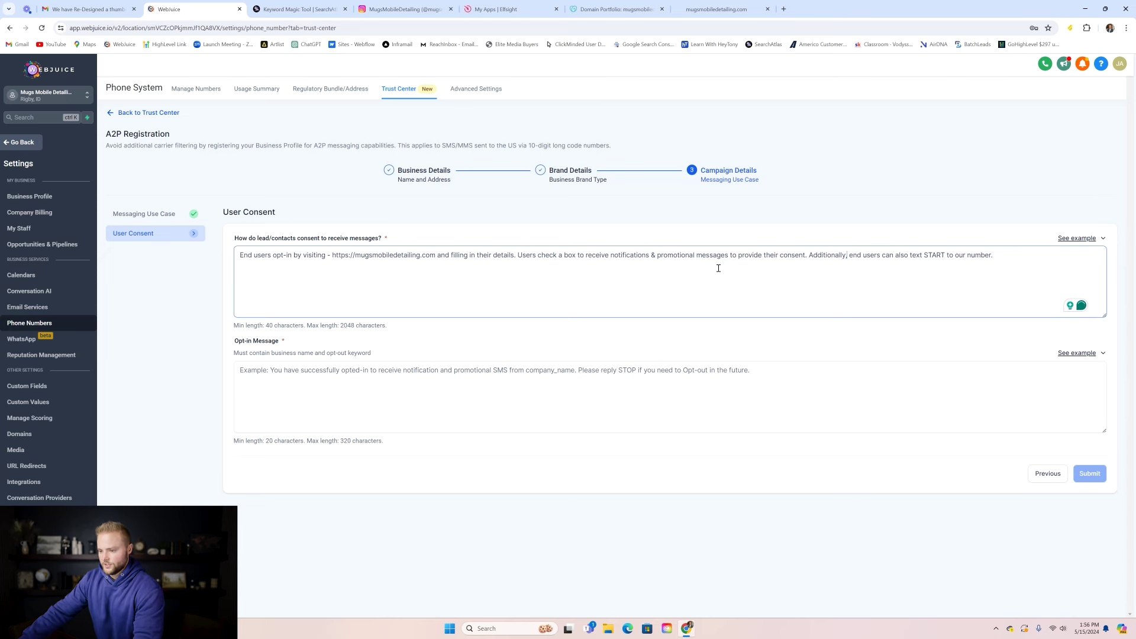
click(240, 367)
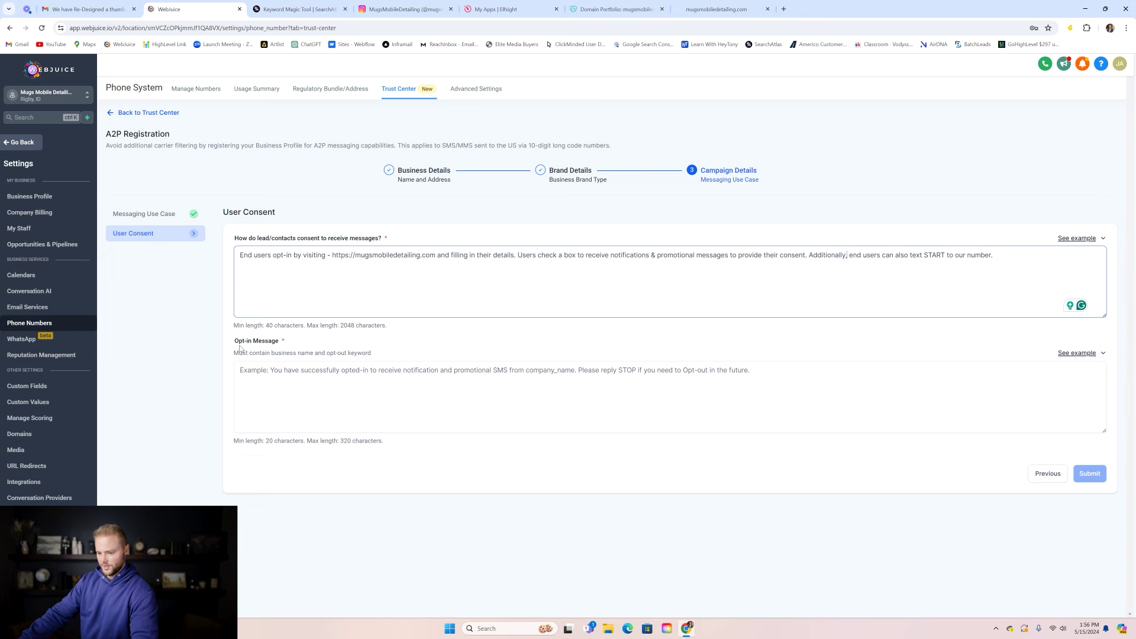
click(1063, 353)
- Paste the opt-in example with Mugs Mobile Detailing as the company name, then submit the registration
click(1093, 303)
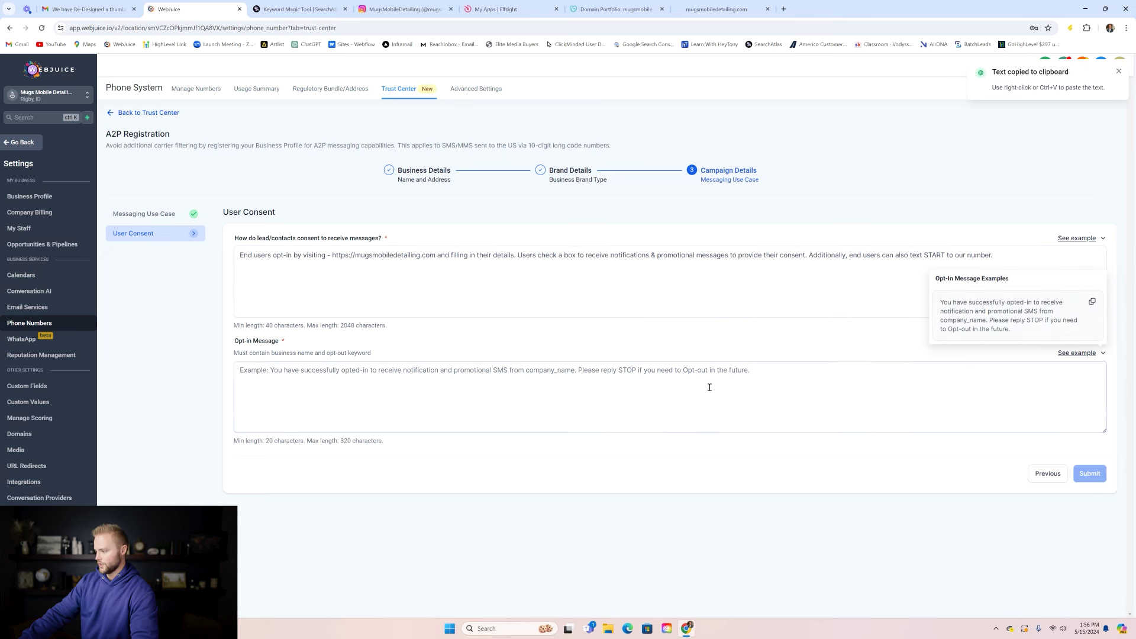
click(701, 384)
key(ctrl+v)
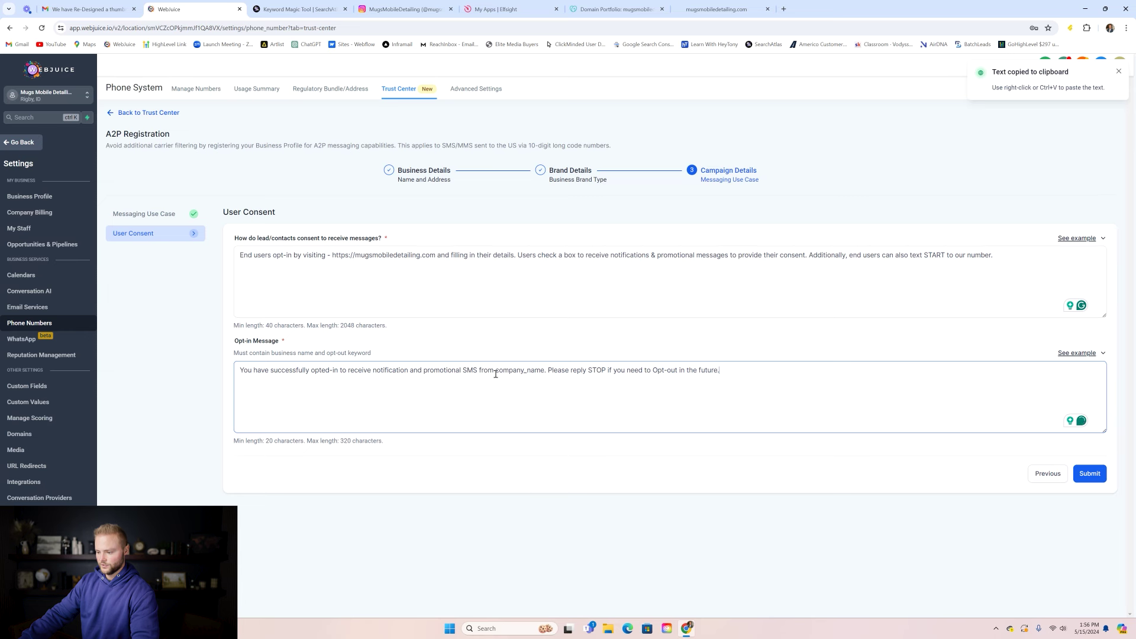
drag(496, 370, 544, 371)
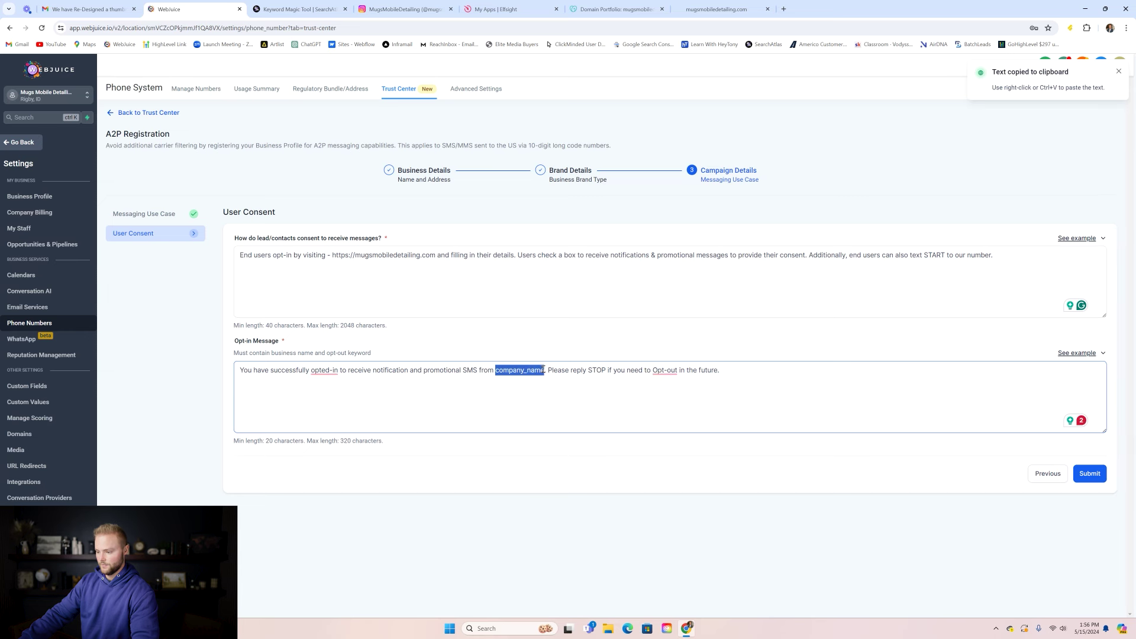
text(Mugs Mobil)
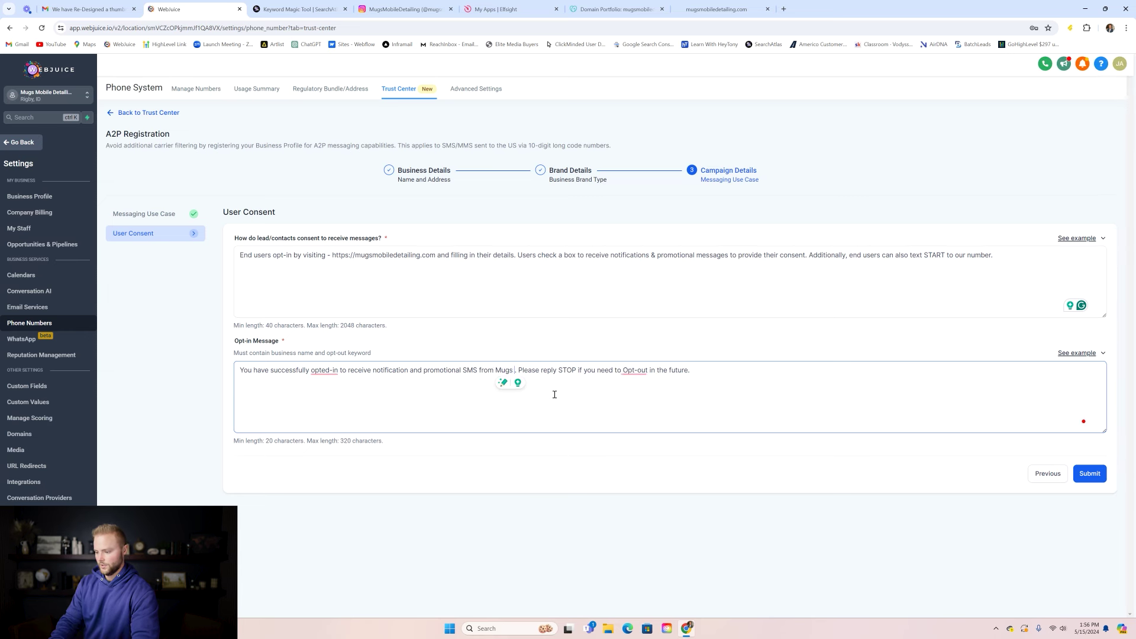
text(e Detat)
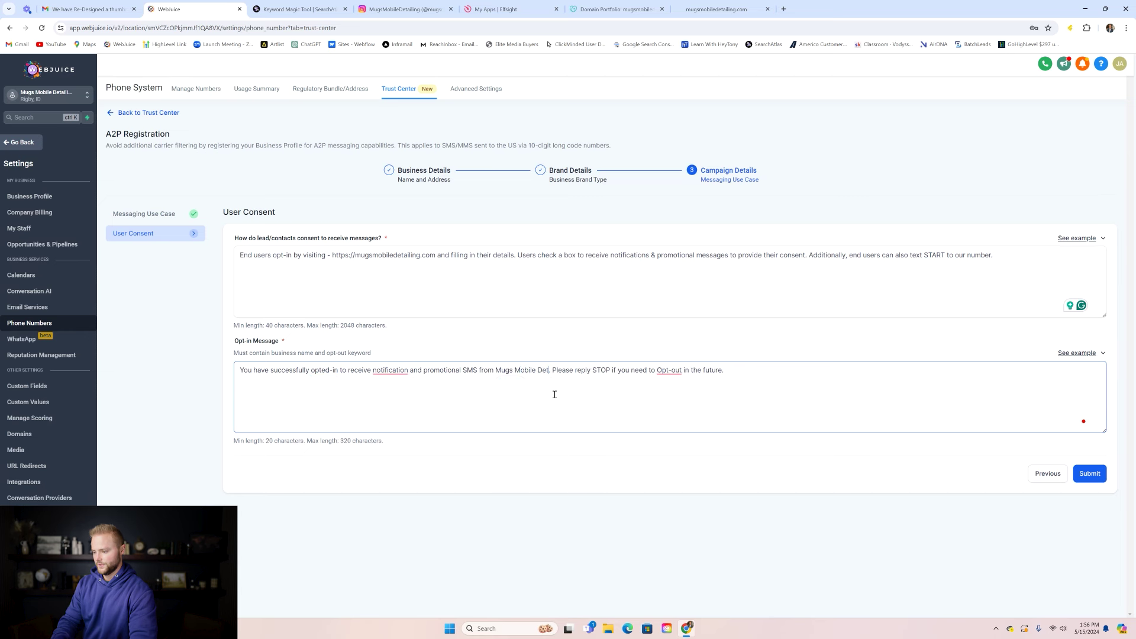
key(BackSpace)
text(iling)
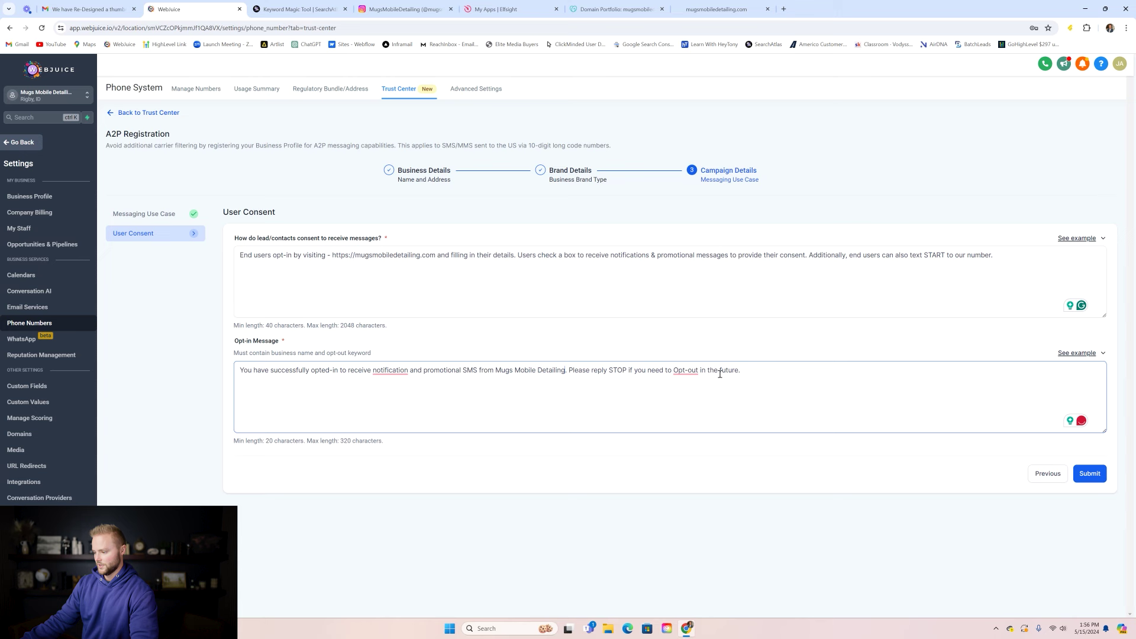
click(1086, 475)
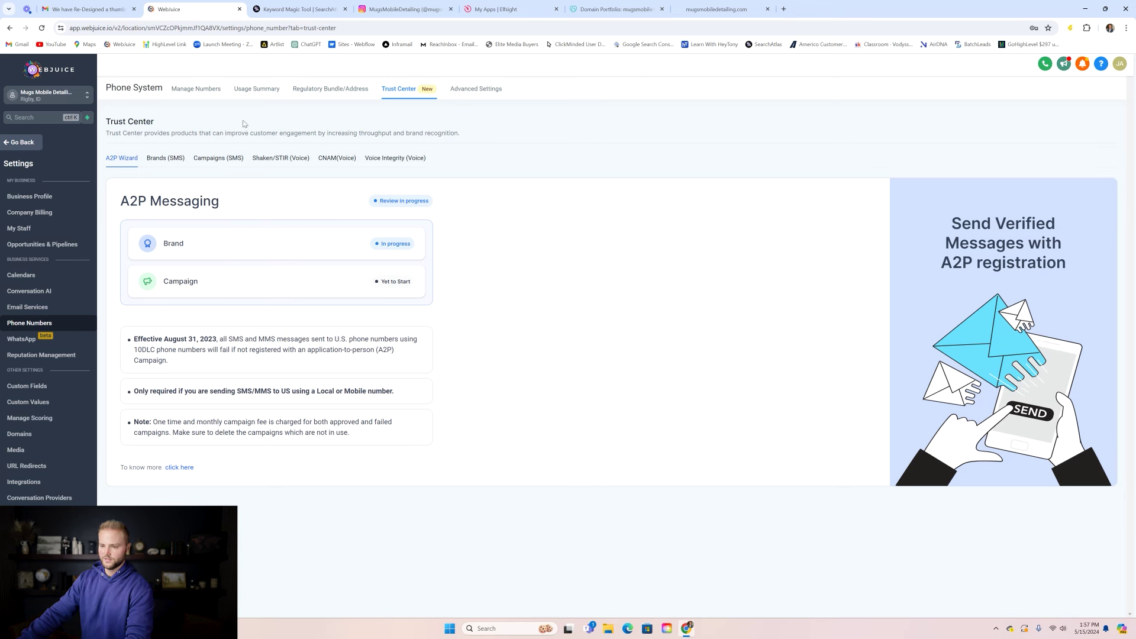
- Start adding a phone number and filter available numbers to those whose first part is 208
click(206, 90)
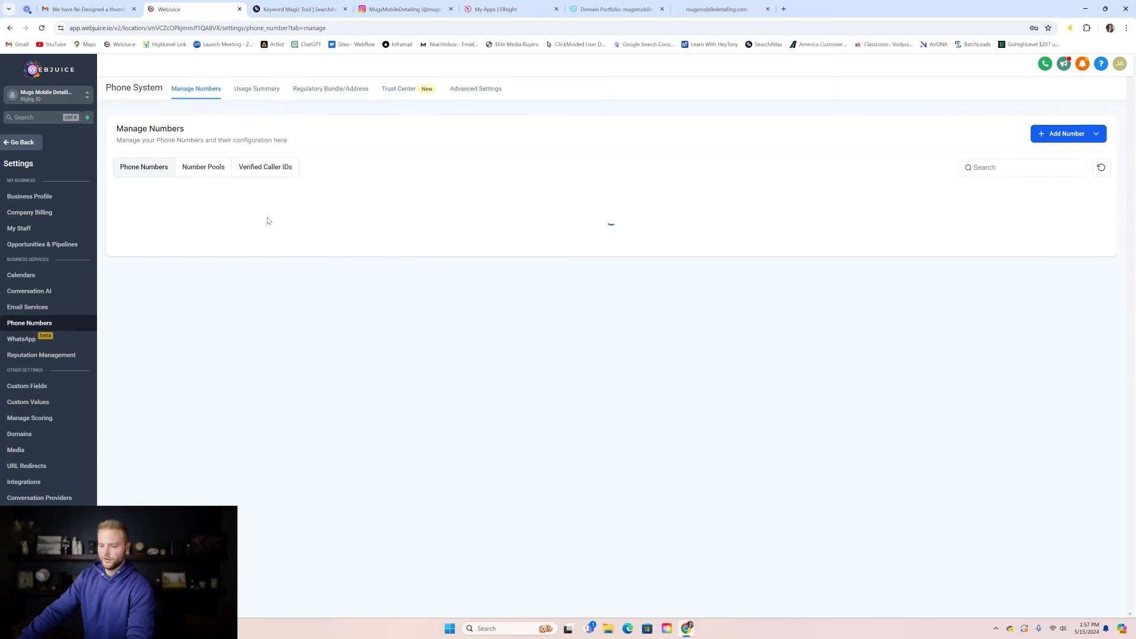
click(1095, 135)
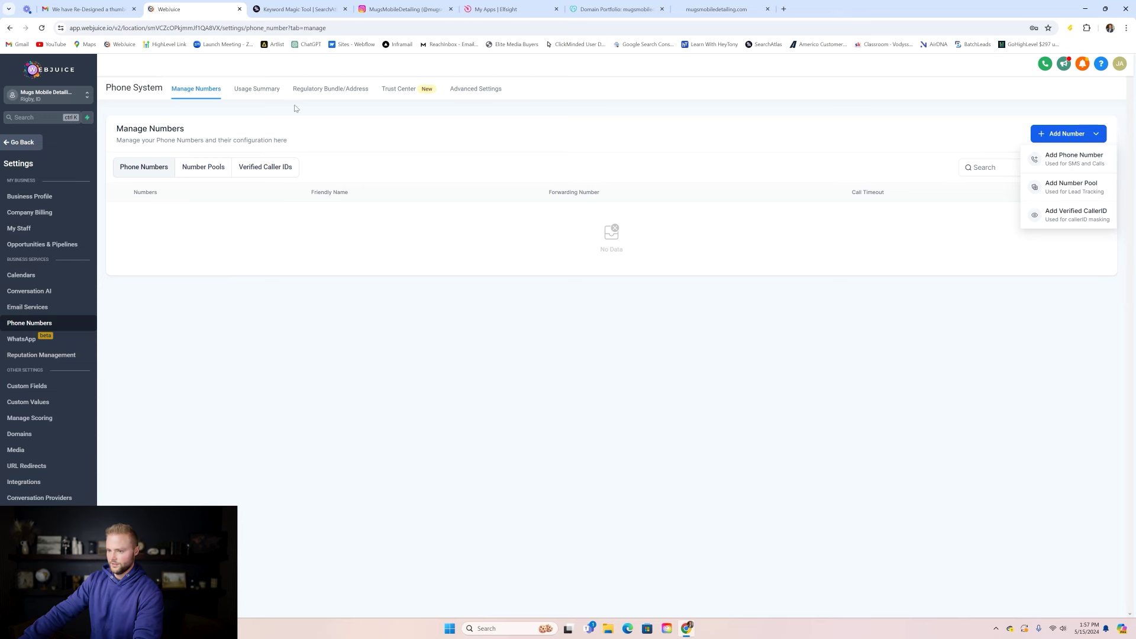
click(1056, 157)
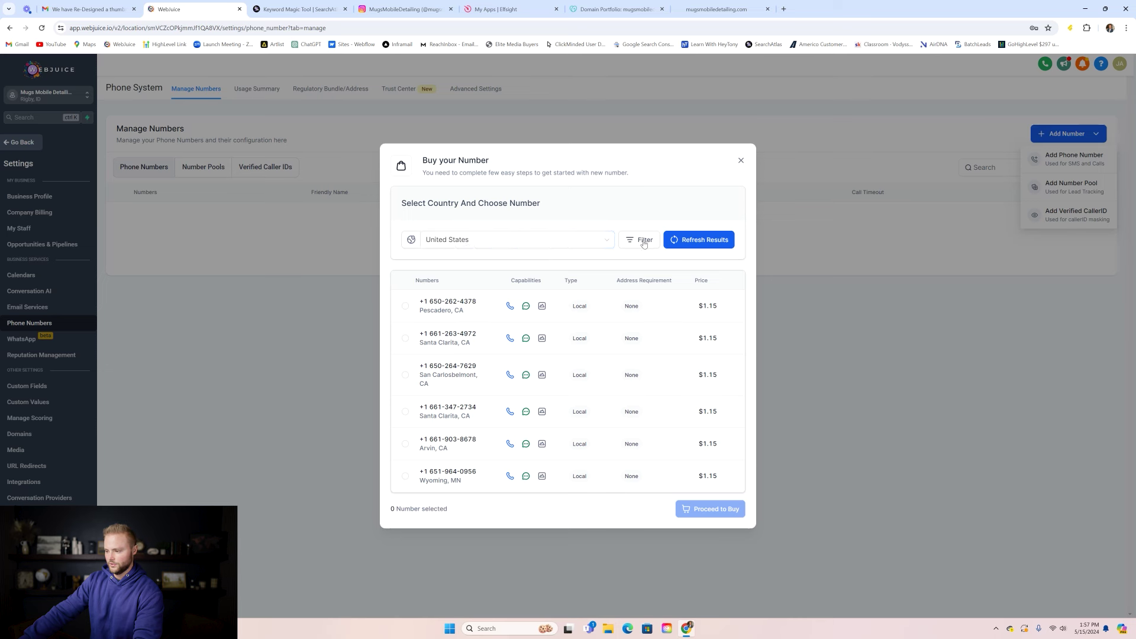
click(641, 241)
click(553, 288)
text(208)
click(679, 288)
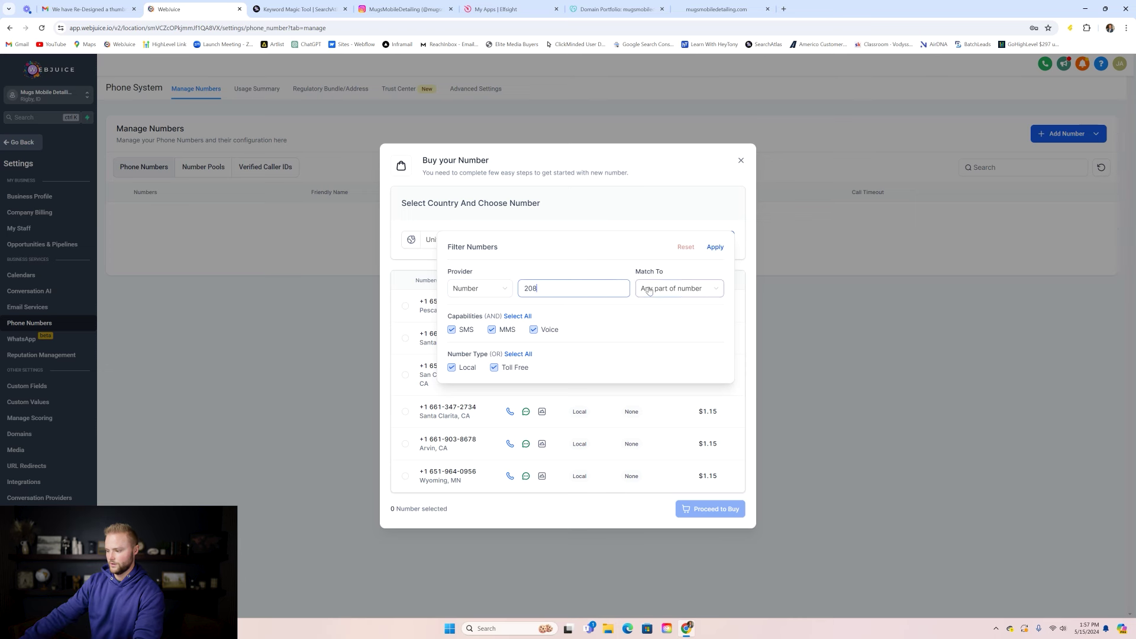
click(669, 308)
click(715, 246)
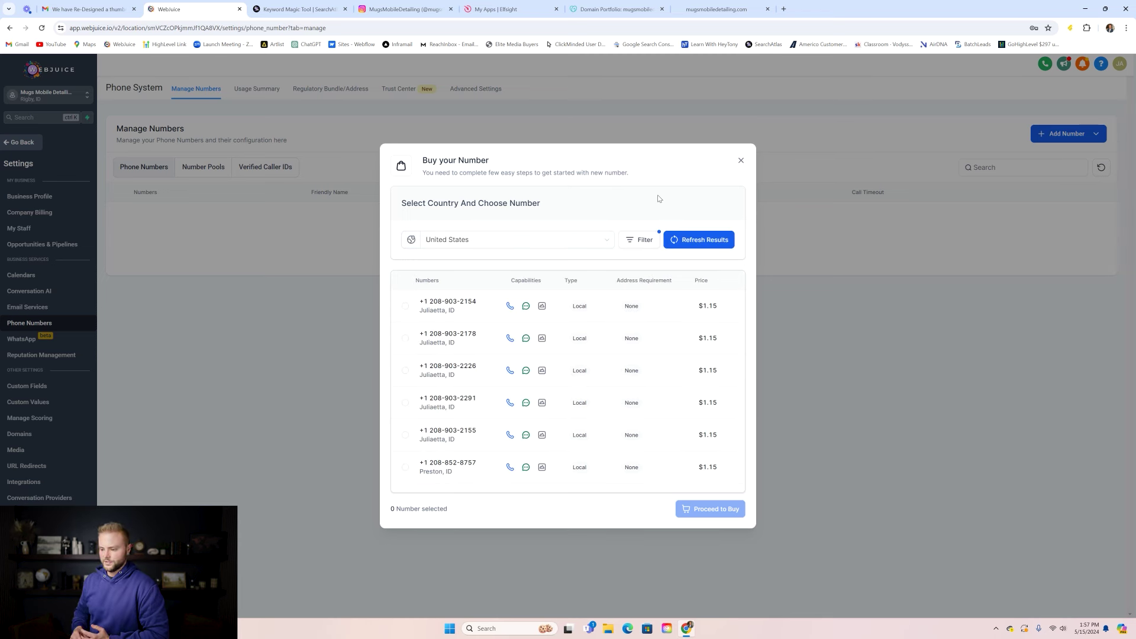
scroll(491, 349, down, 2)
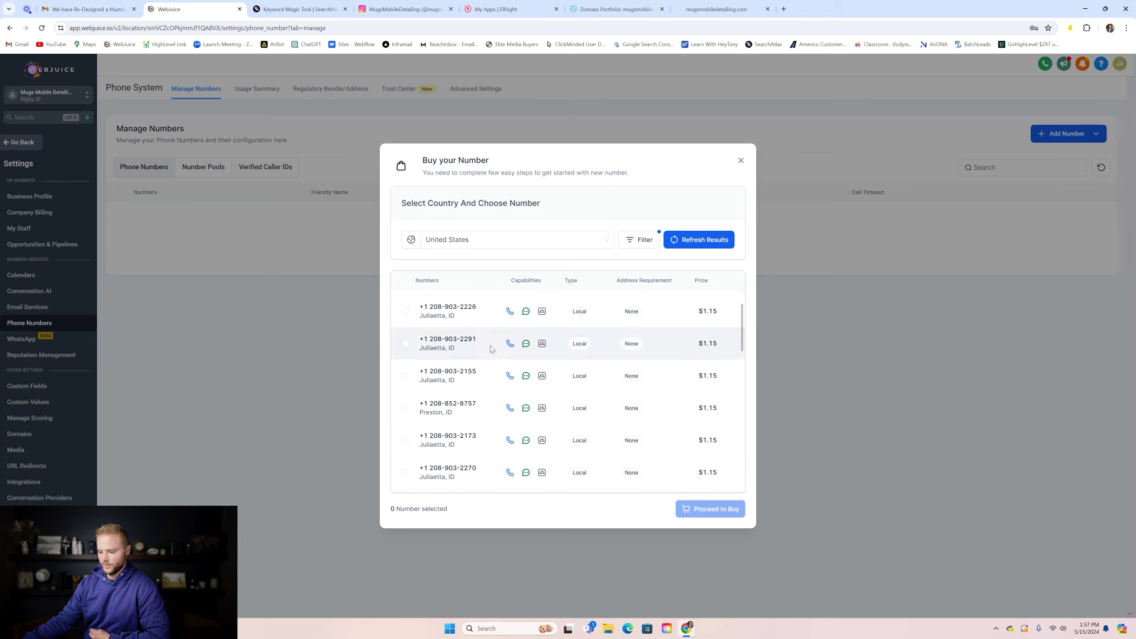
scroll(496, 339, down, 4)
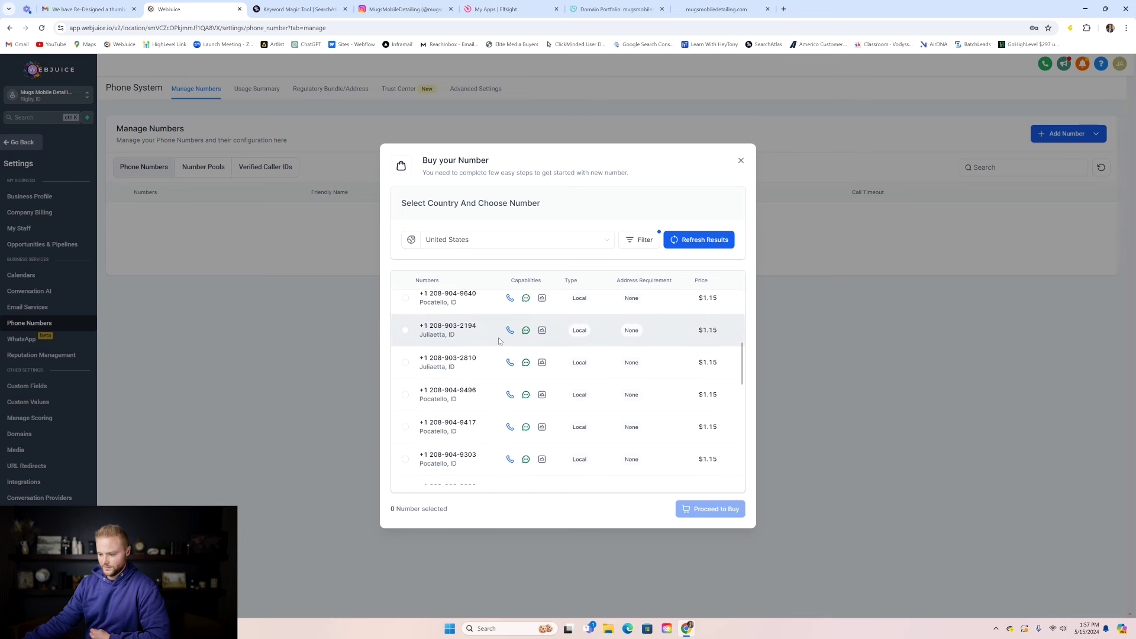
scroll(500, 342, down, 5)
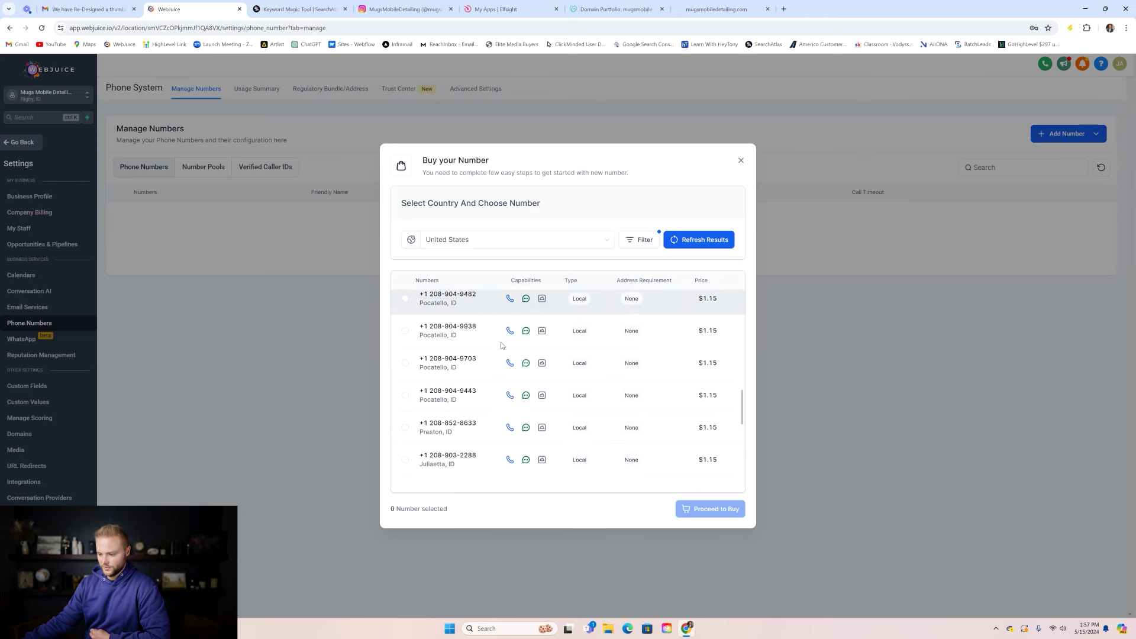
scroll(503, 344, down, 5)
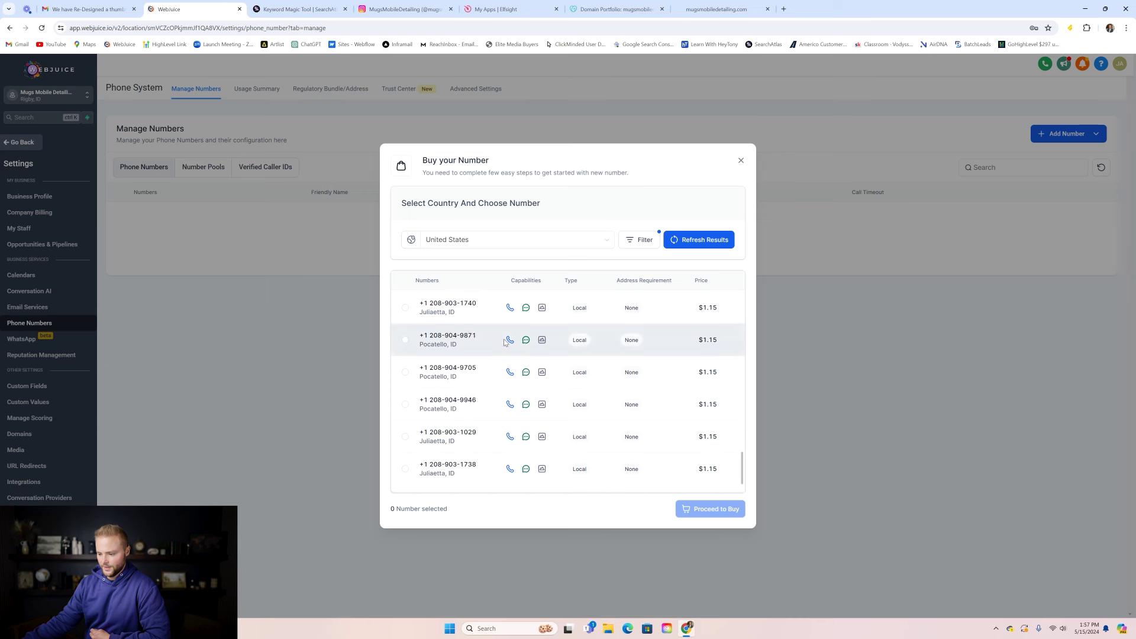
scroll(505, 342, up, 3)
click(693, 239)
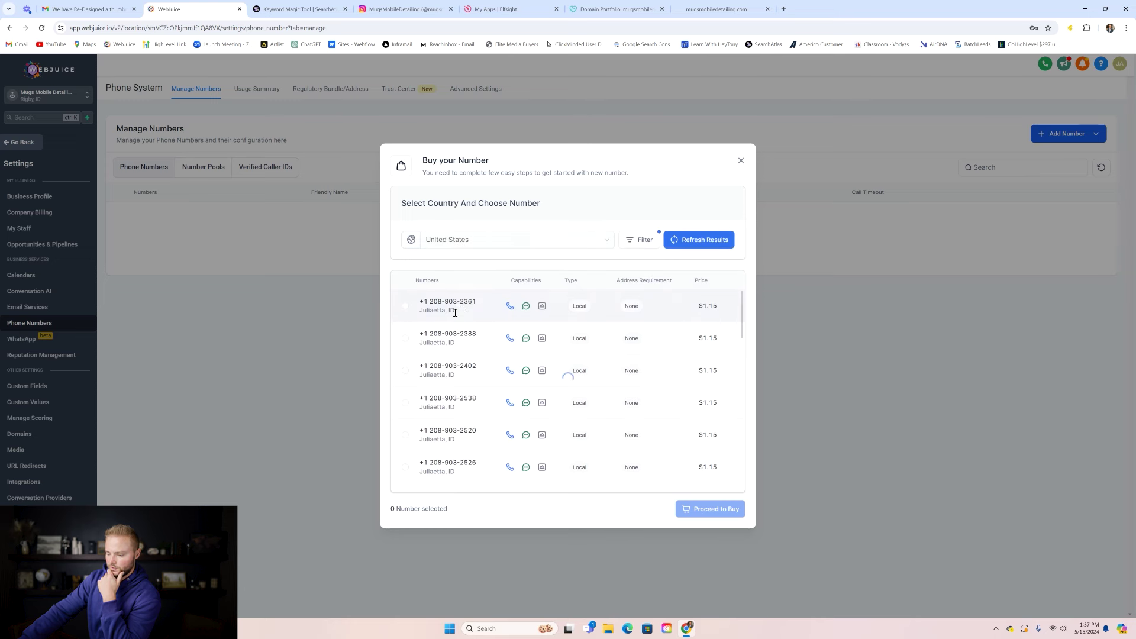
scroll(487, 313, down, 5)
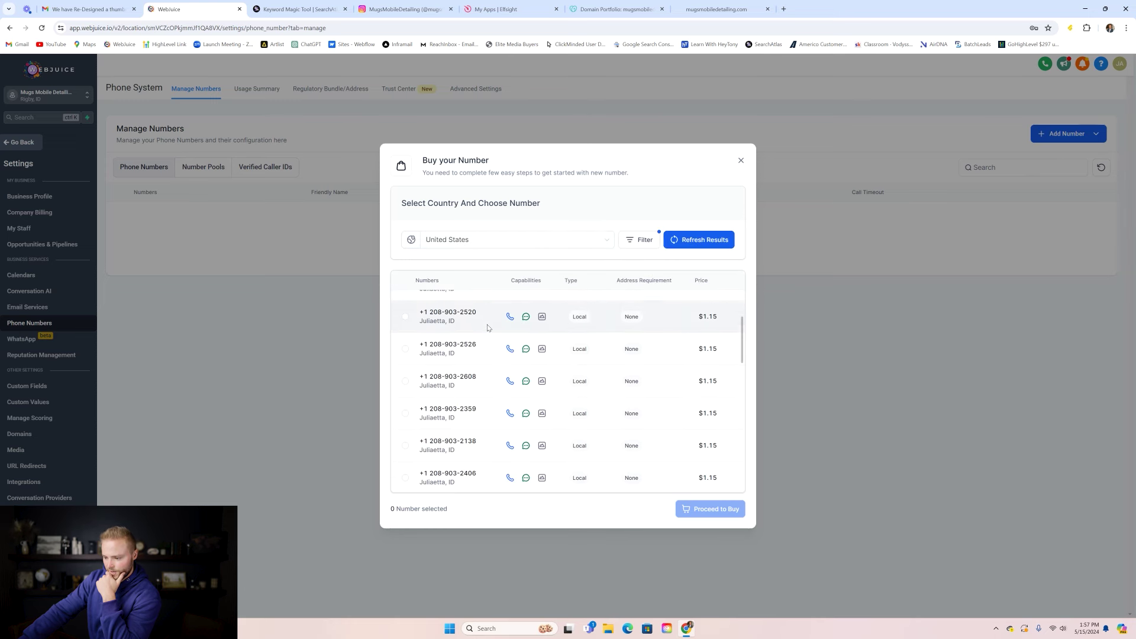
scroll(487, 328, down, 2)
scroll(489, 326, down, 8)
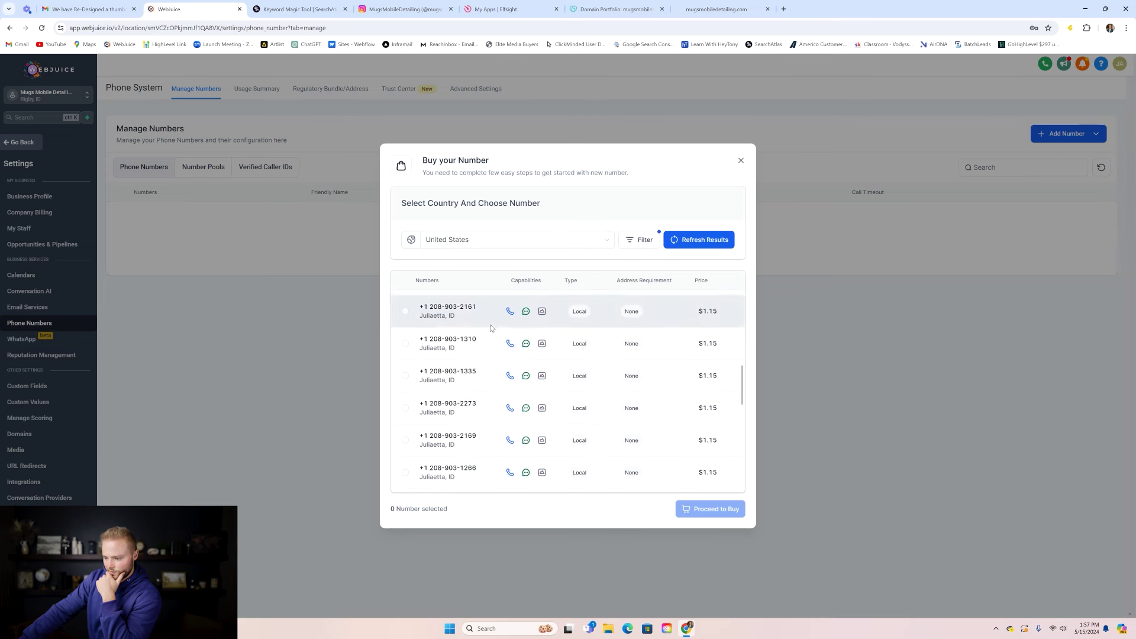
scroll(492, 332, down, 6)
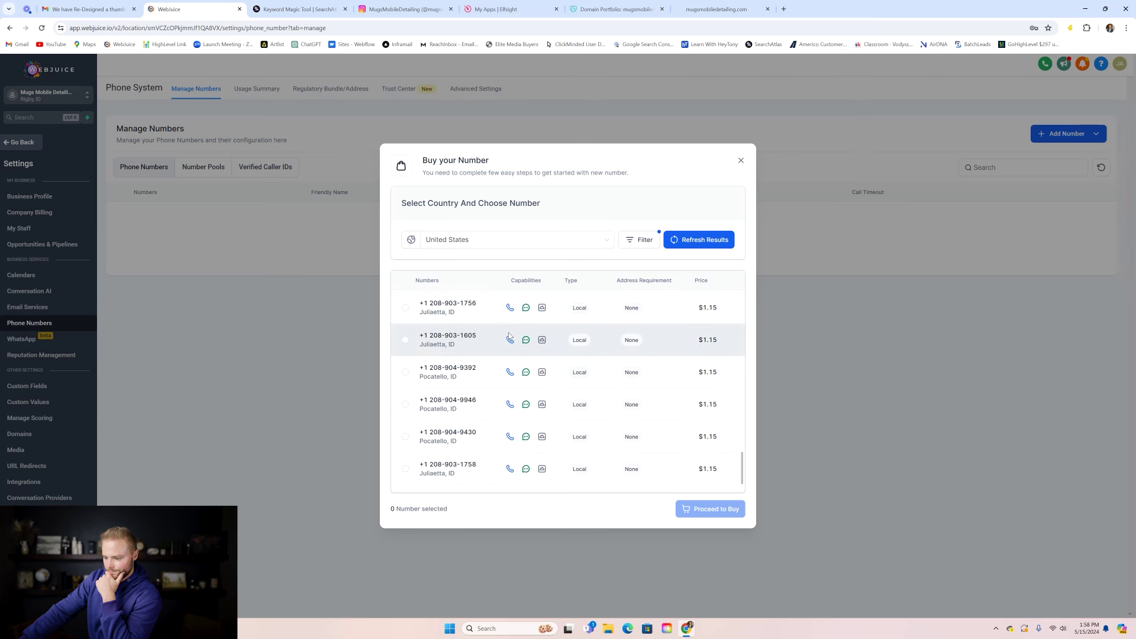
click(404, 405)
click(718, 515)
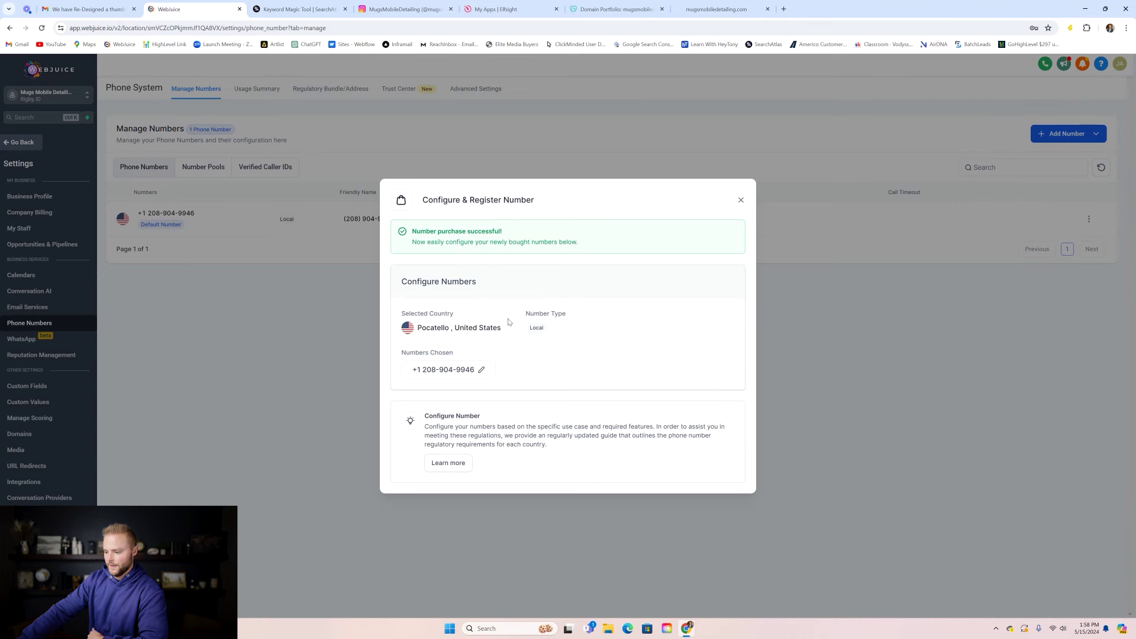
click(741, 200)
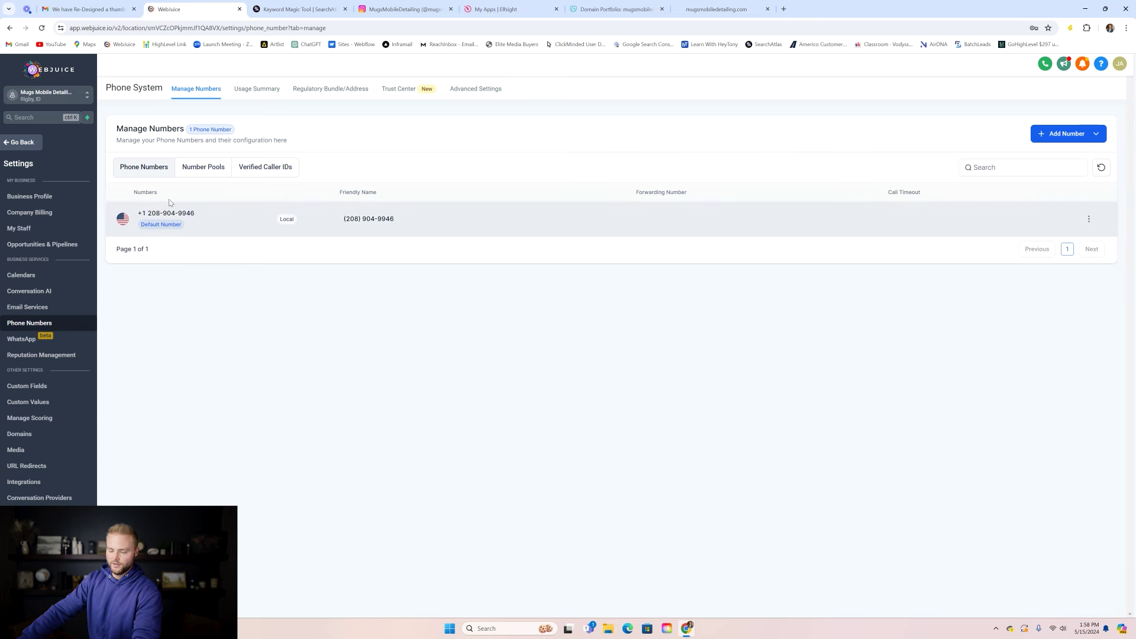
click(20, 142)
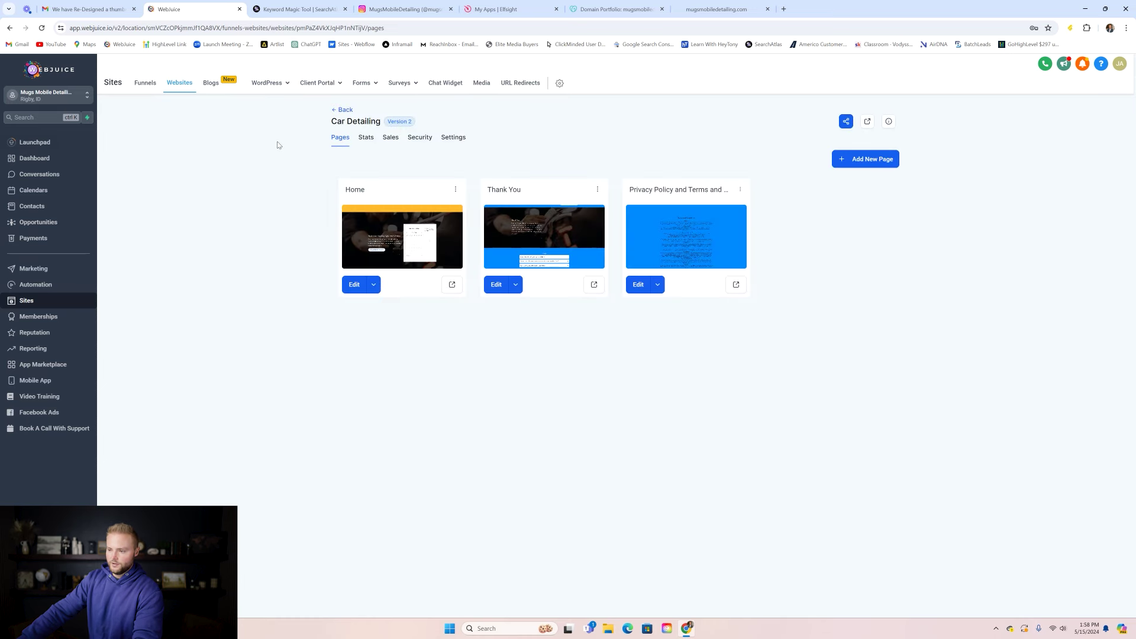
- Go back to Settings, open Email Services, and choose Create Dedicated Domain
key(alt+Left)
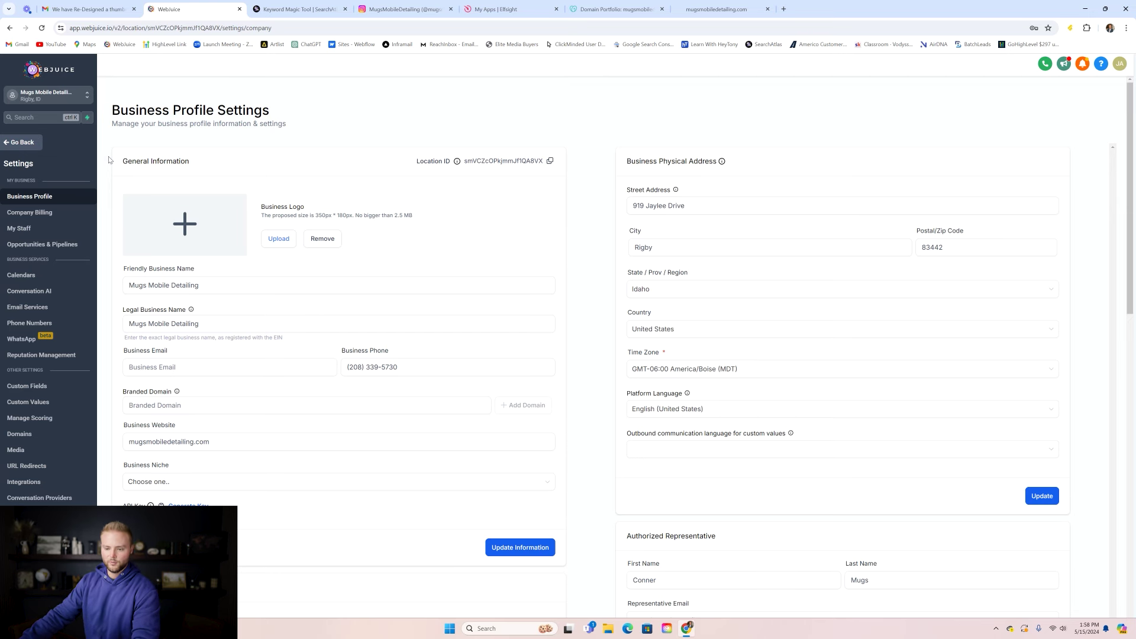
click(18, 307)
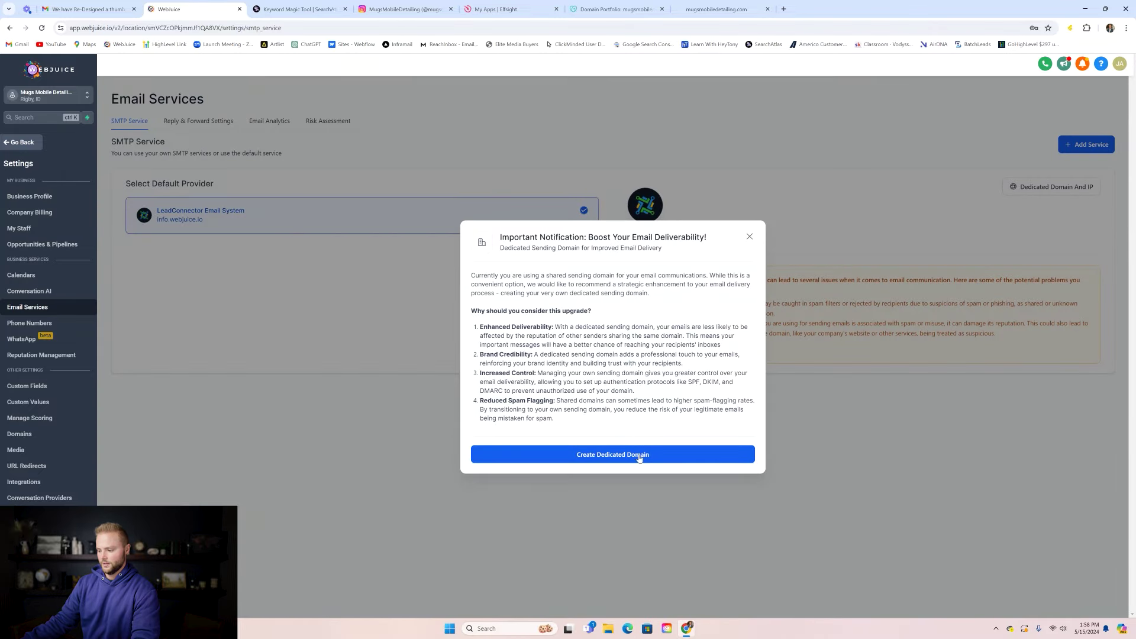
click(642, 454)
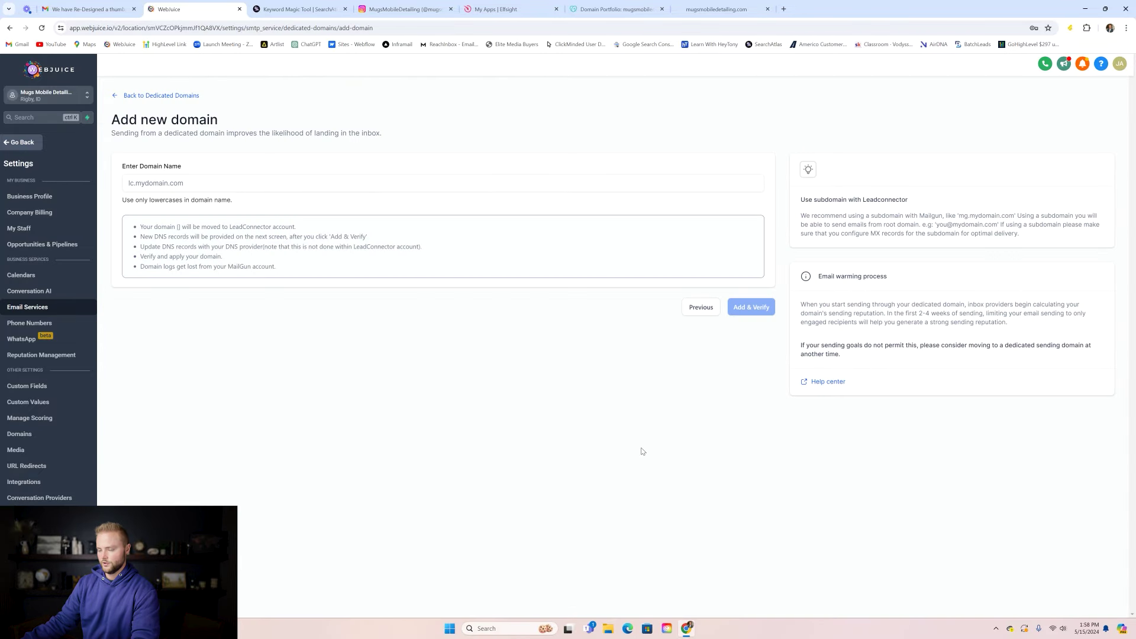
- Enter appointments.mugsmobiledetailing.com as the domain name and add and verify it
click(239, 183)
text(conner)
key(BackSpace)
key(BackSpace)
key(BackSpace)
key(BackSpace)
key(BackSpace)
key(BackSpace)
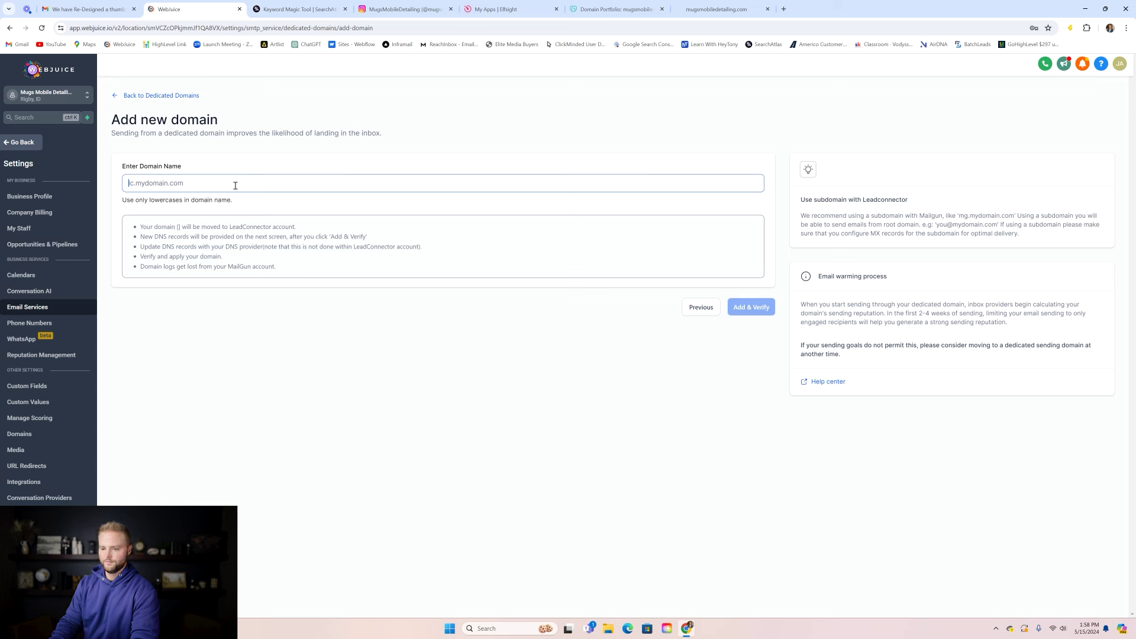
text(appoin)
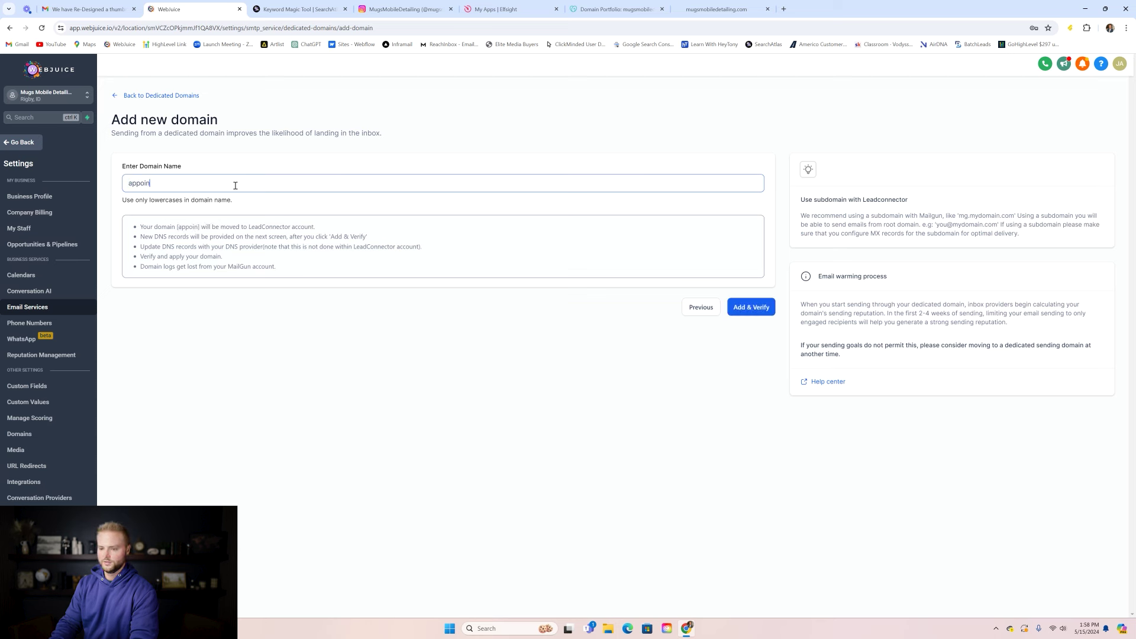
text(tments.mugs)
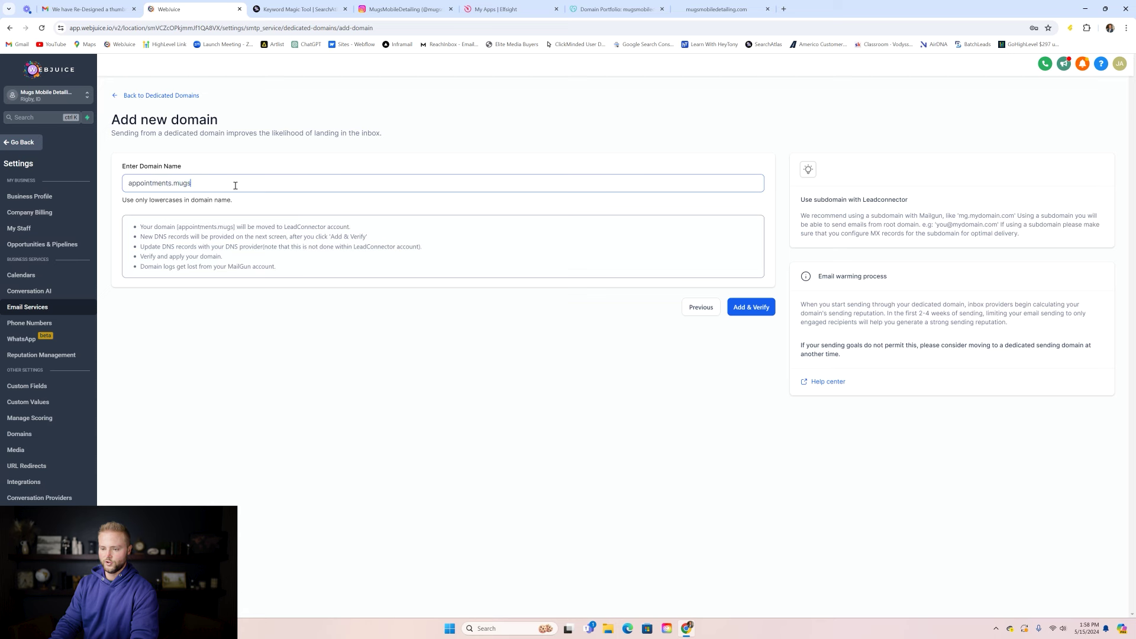
text(mobiledetailing.com)
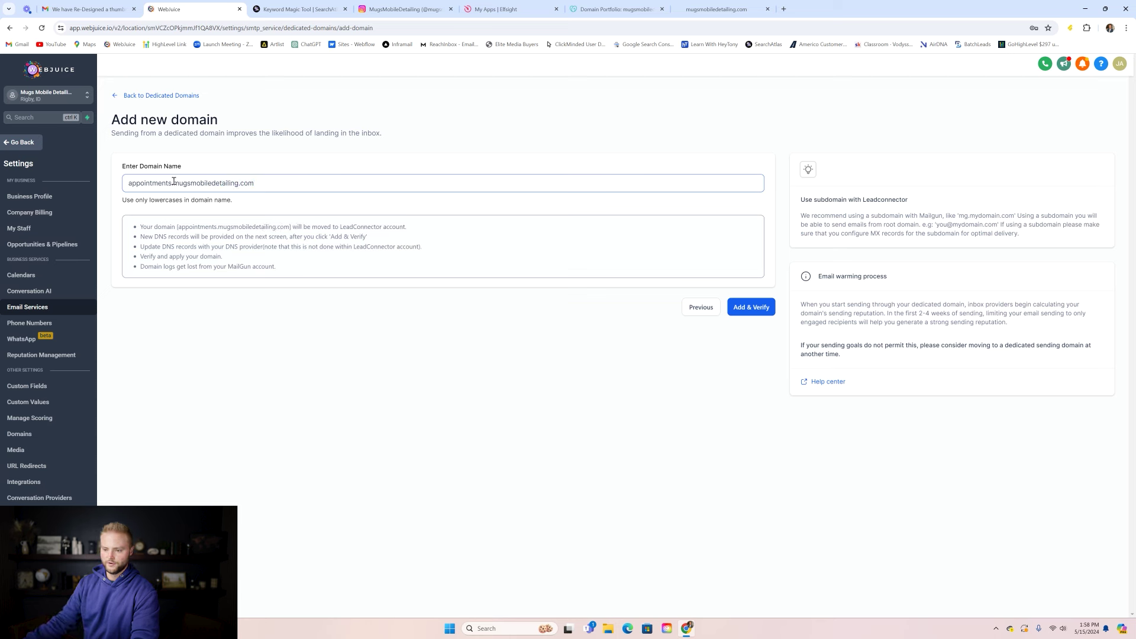
drag(170, 183, 127, 183)
click(564, 307)
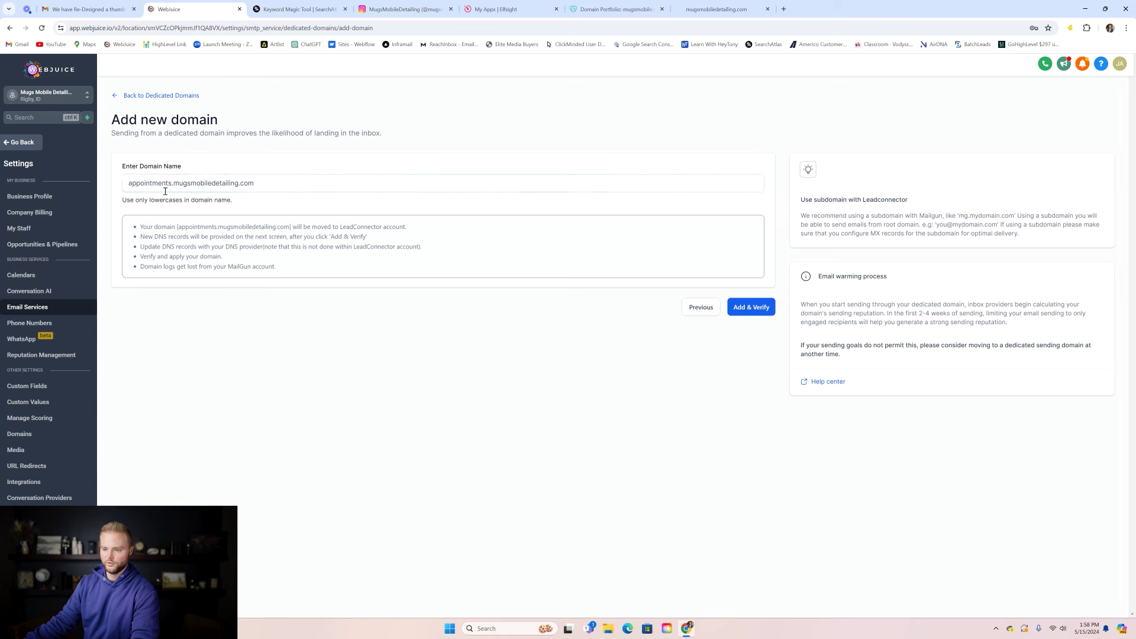
click(751, 309)
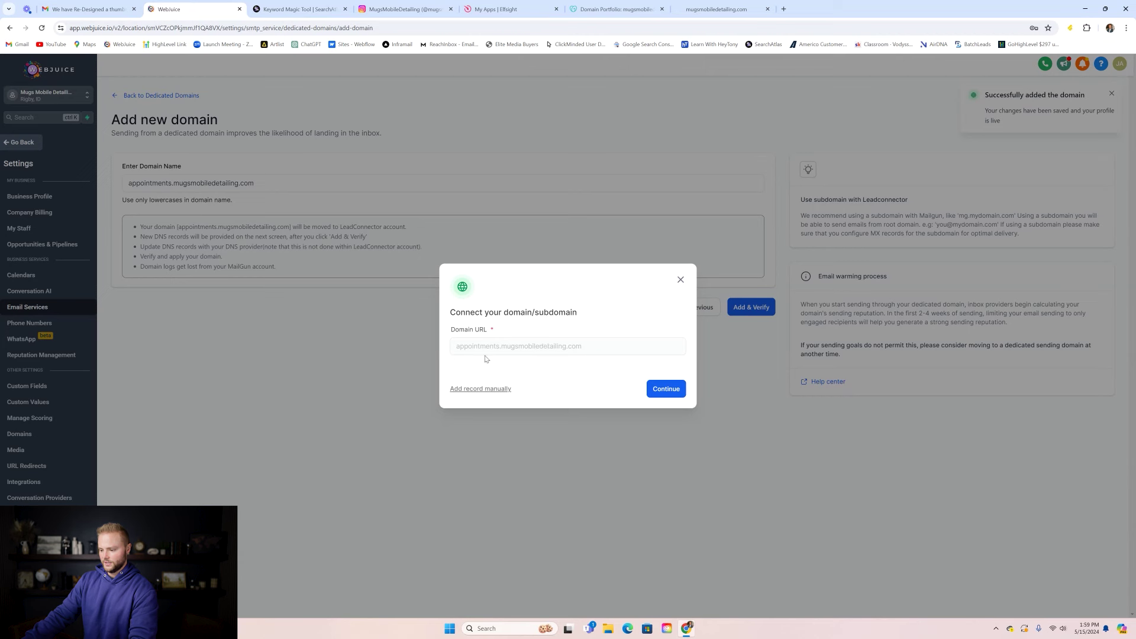
- Continue connecting the subdomain and authorize it with GoDaddy
click(663, 391)
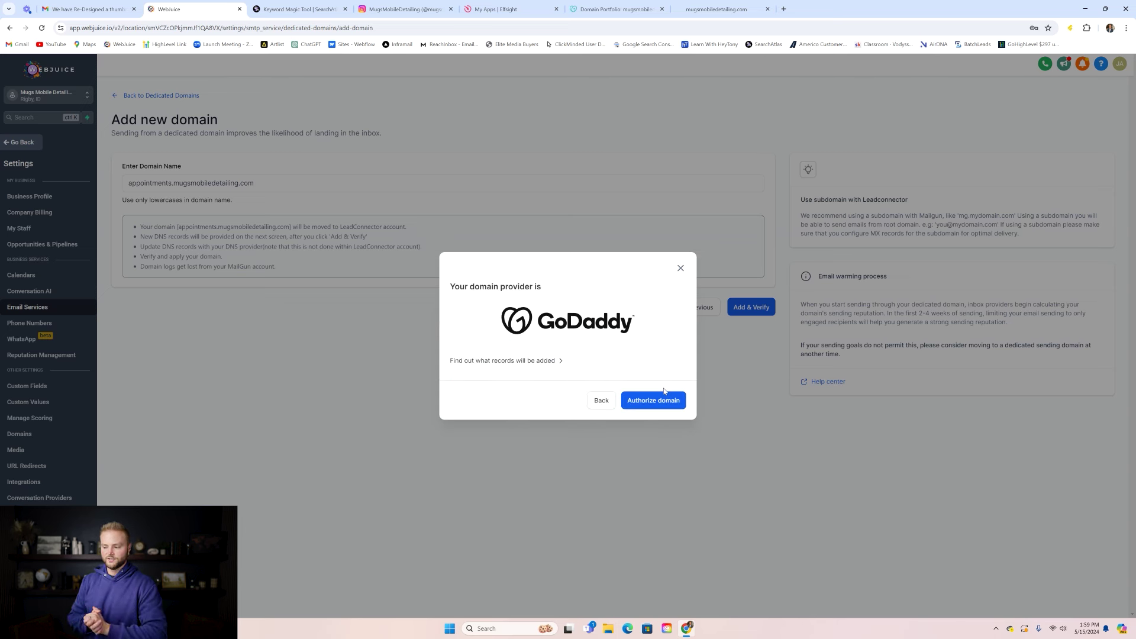
click(663, 400)
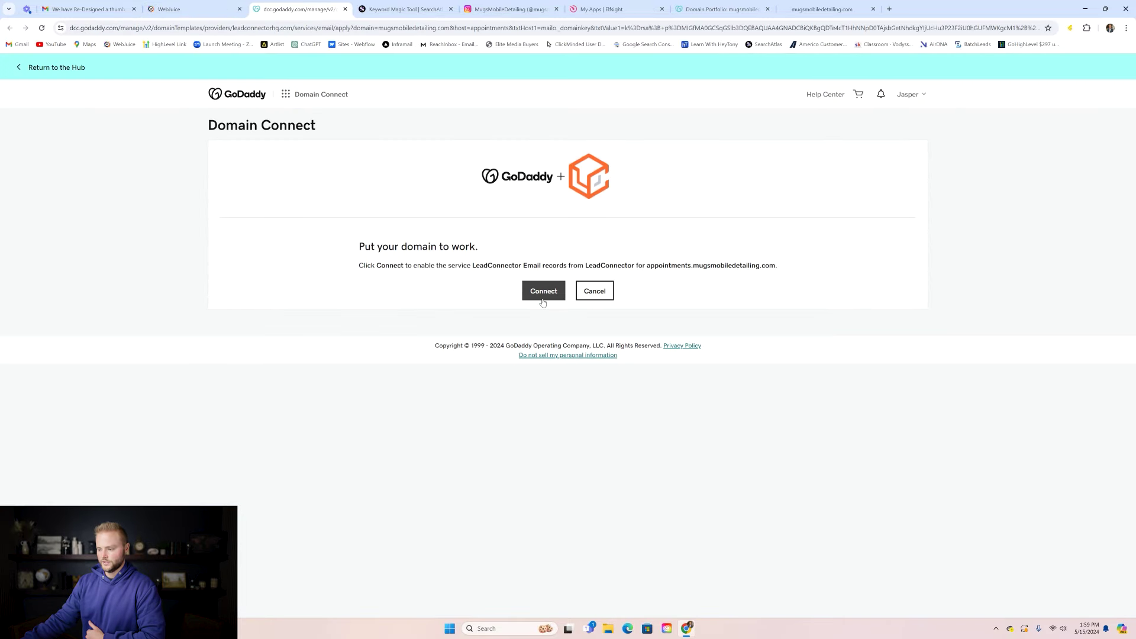
- Approve adding the LeadConnector email records at GoDaddy and close the confirmation
click(545, 293)
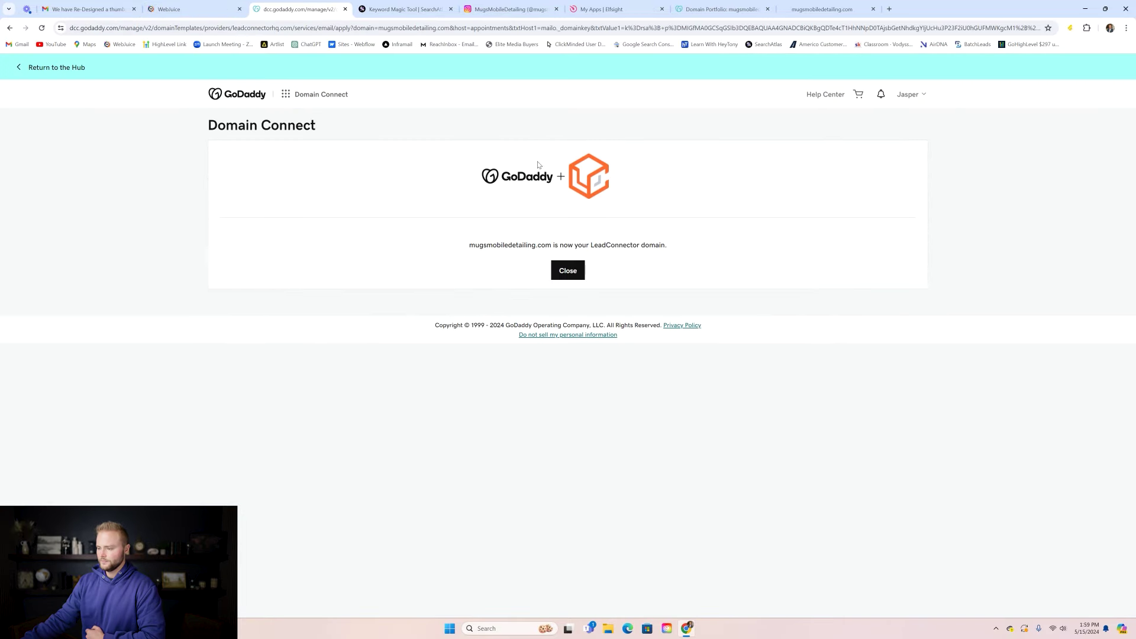
click(568, 271)
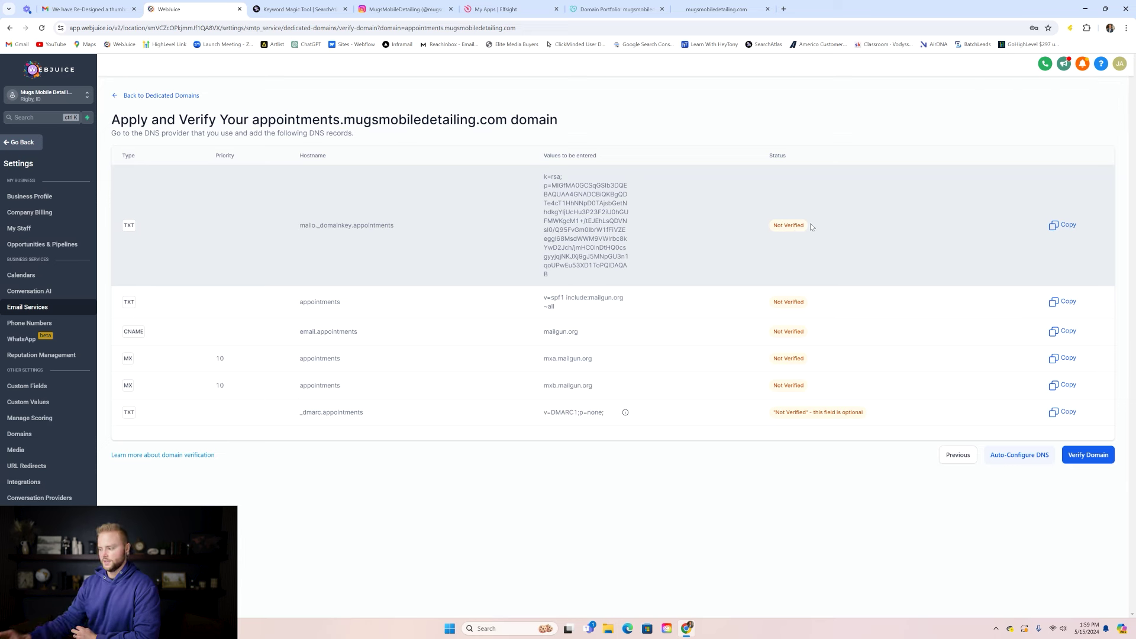
- Run Verify Domain twice on the appointments subdomain, then return to the dedicated domain list
click(1087, 454)
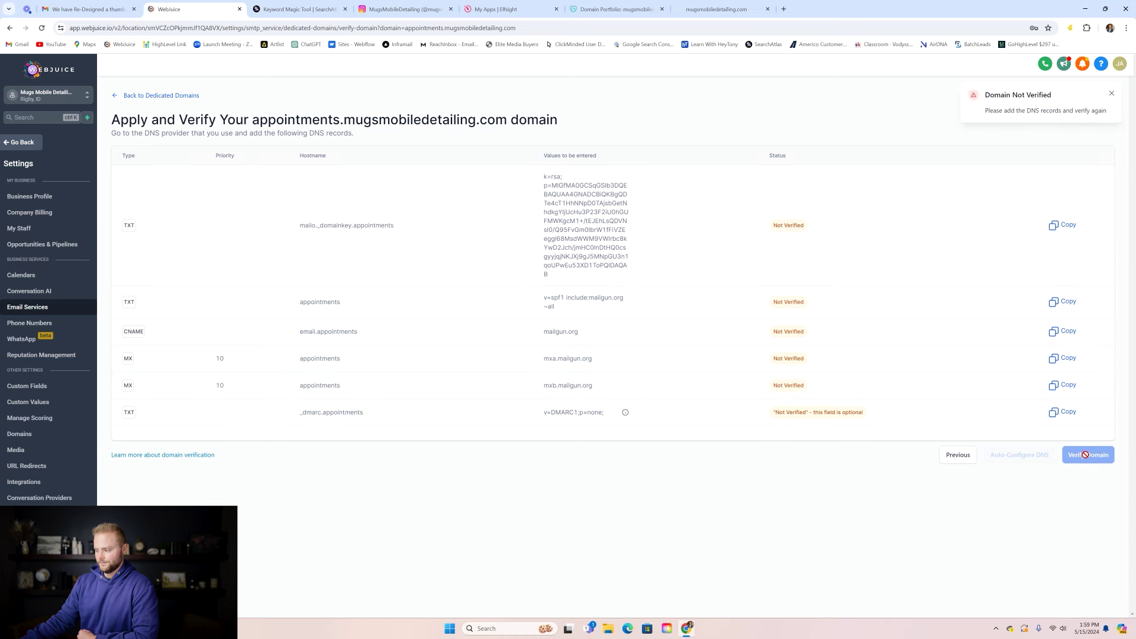
click(1110, 94)
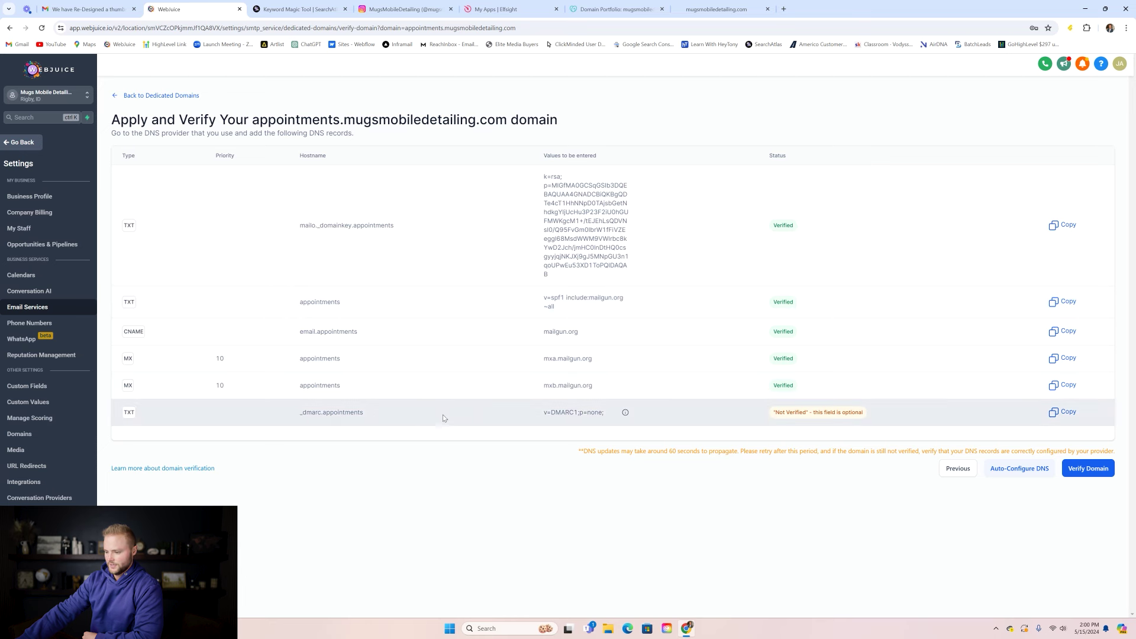
click(1087, 470)
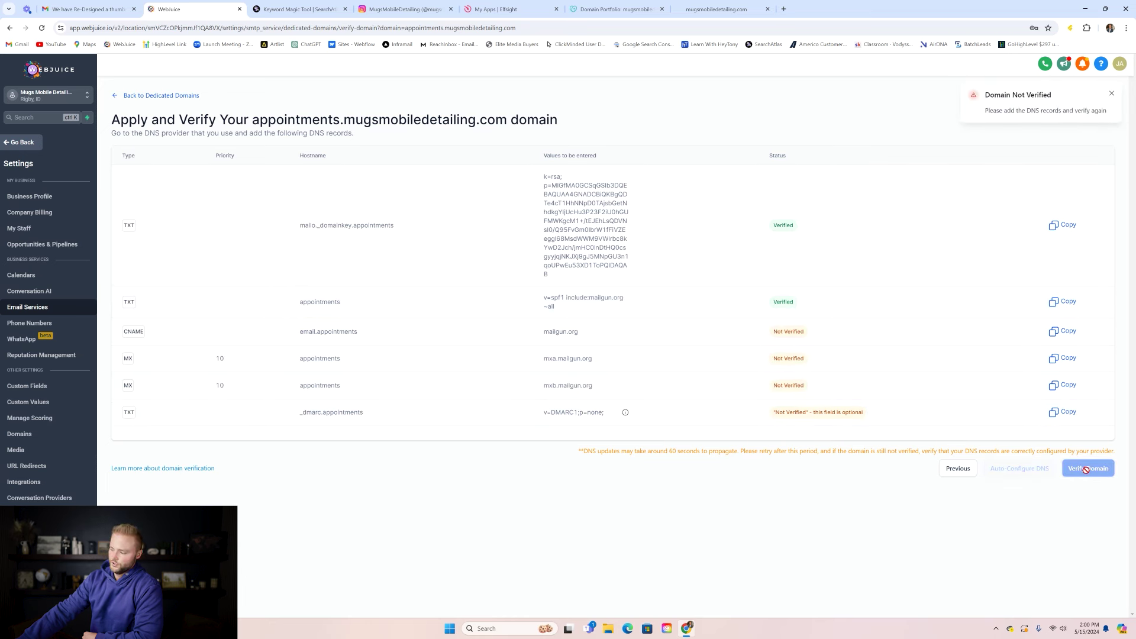
click(198, 98)
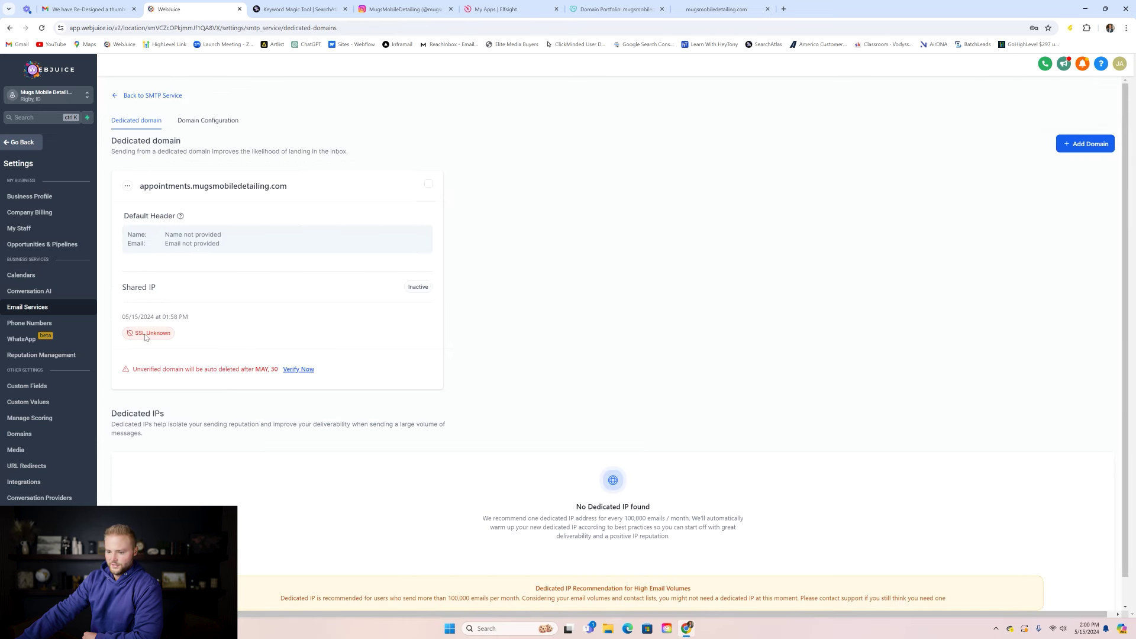
- Reopen the appointments domain's DNS verification page, verify again, and go back to the list
click(129, 187)
click(125, 124)
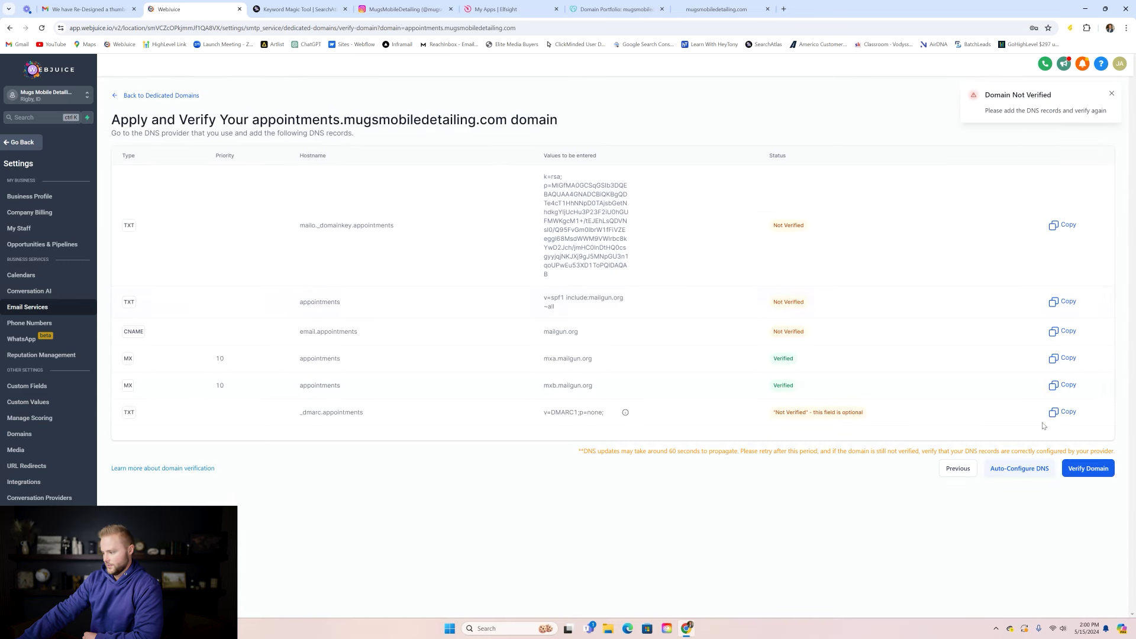
click(1087, 471)
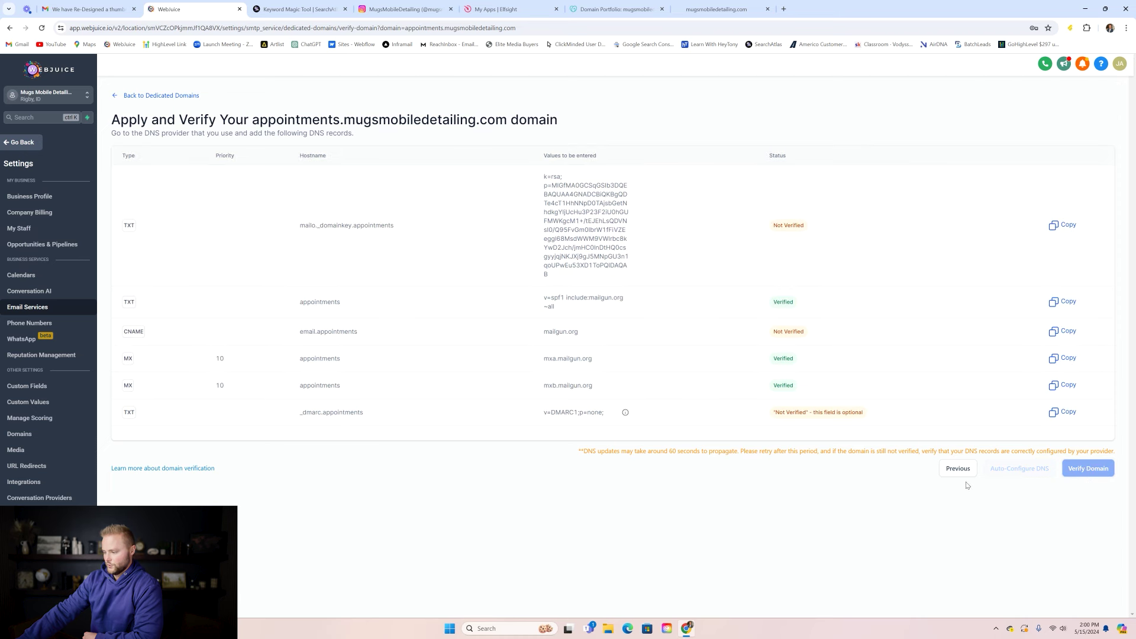
click(190, 96)
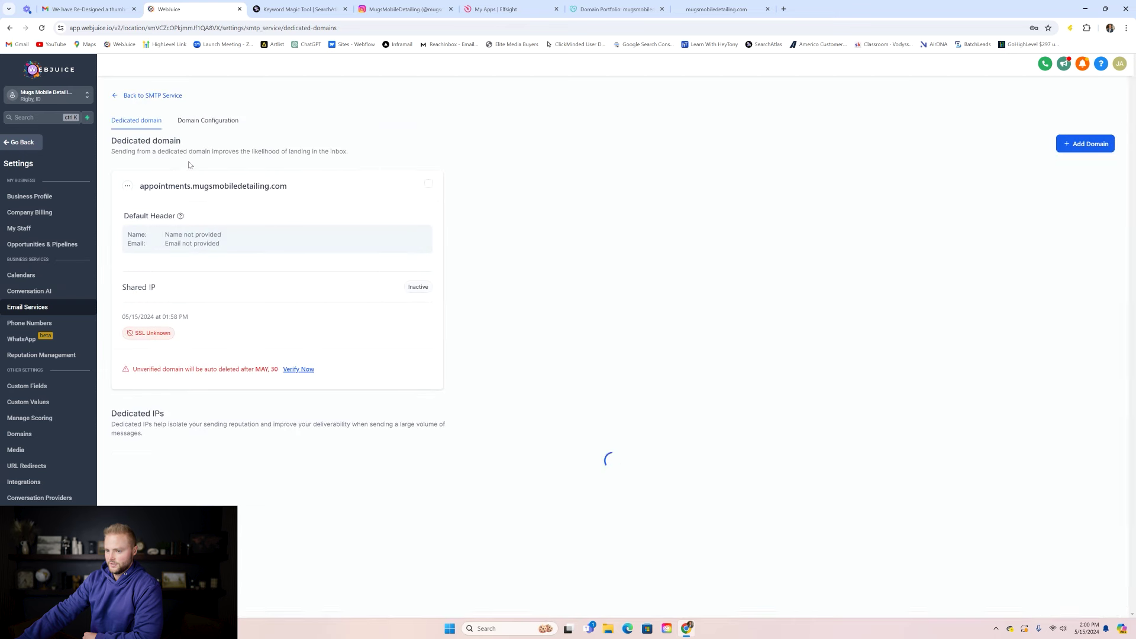
- Run the first rounds of DNS verification checks for appointments.mugsmobiledetailing.com
click(127, 187)
click(127, 123)
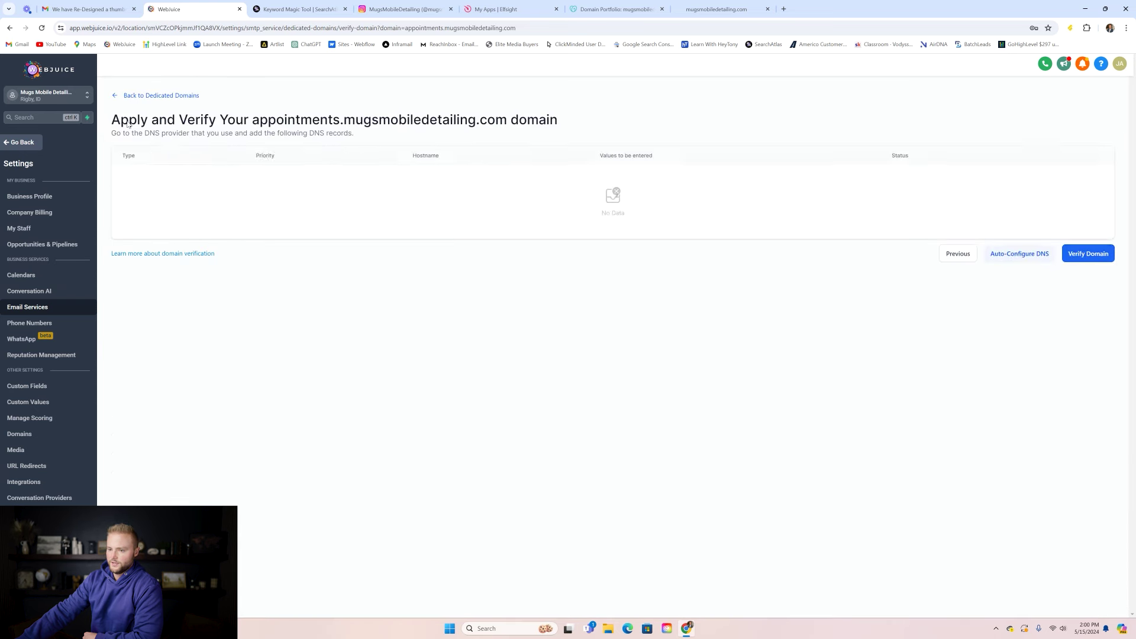
click(1080, 468)
click(1080, 468)
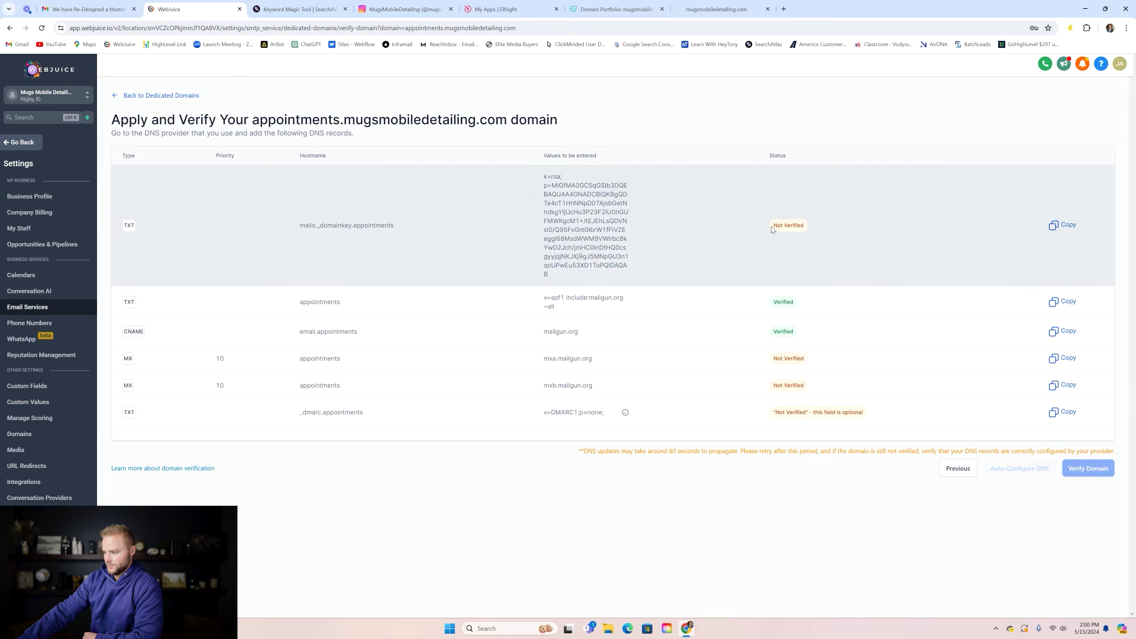
click(176, 95)
click(129, 187)
click(132, 150)
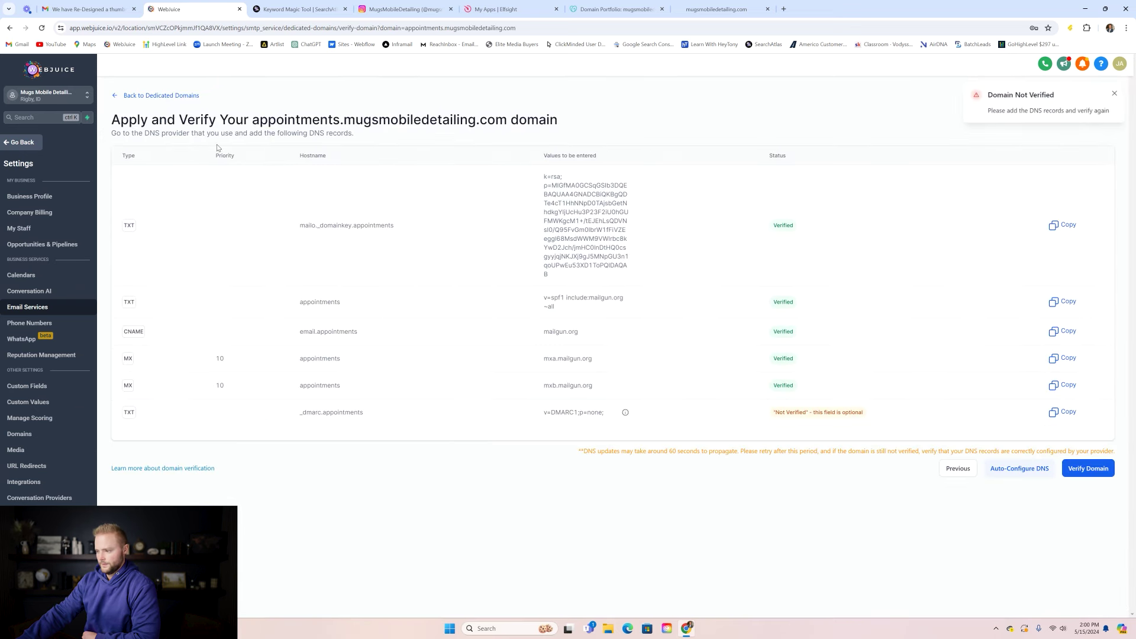
click(1093, 469)
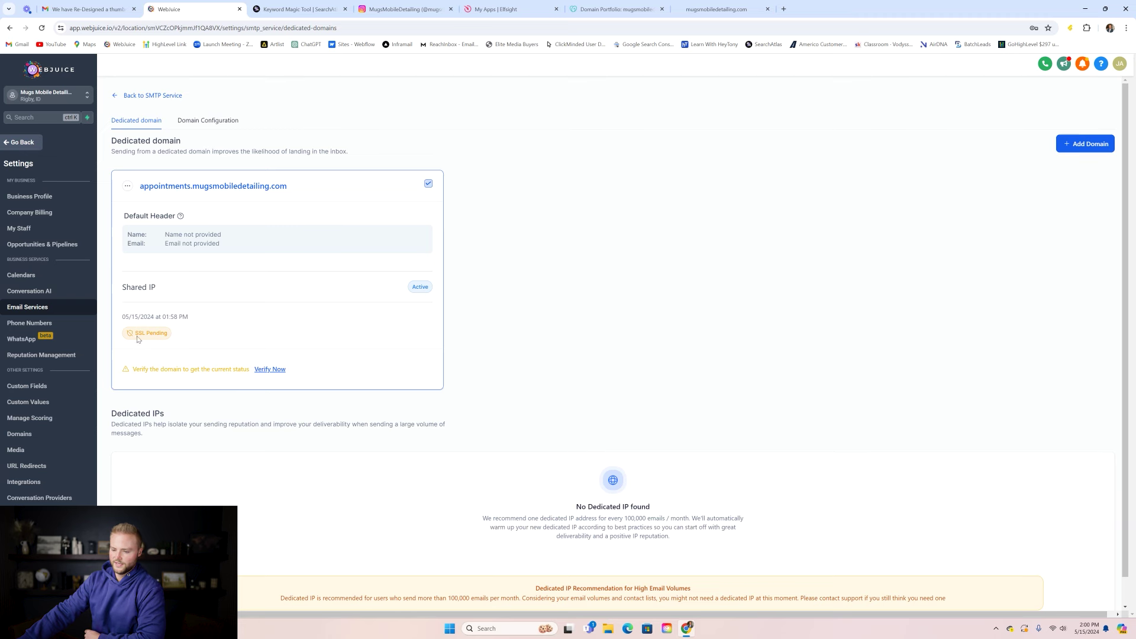
click(269, 369)
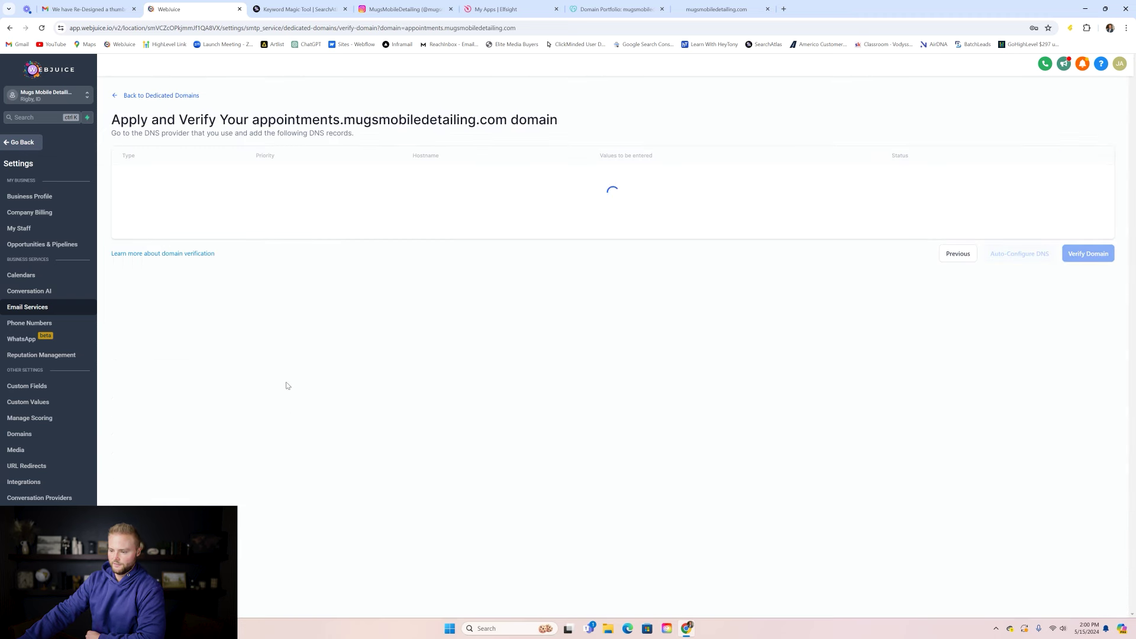
click(1087, 468)
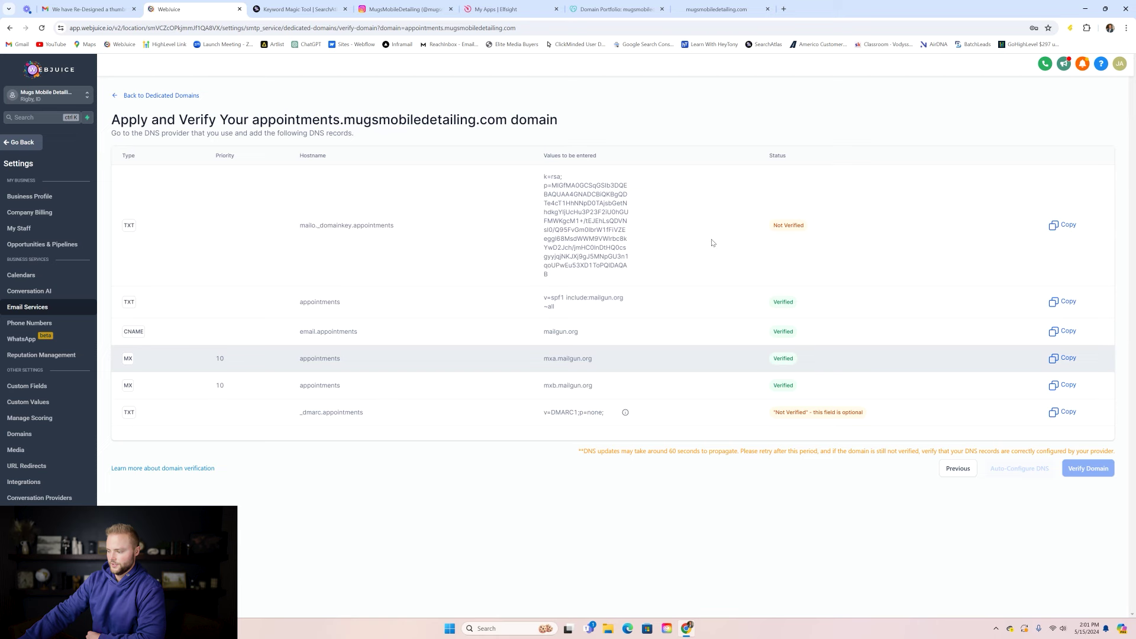
- Keep rechecking the DNS records until the domainkey TXT and CNAME records read Verified
click(168, 97)
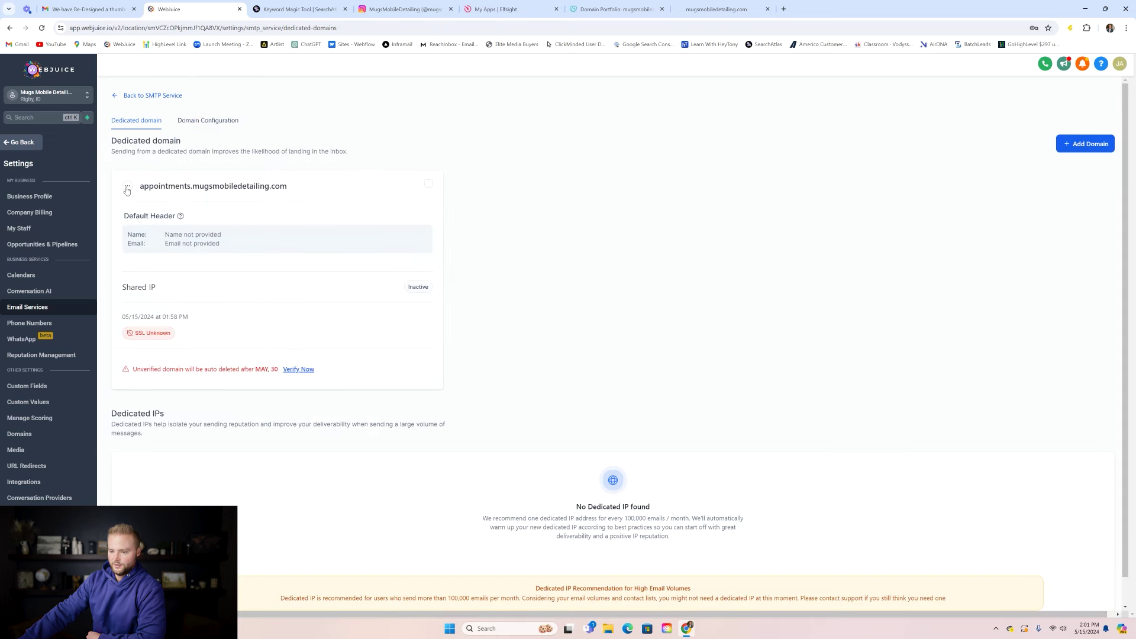
click(296, 370)
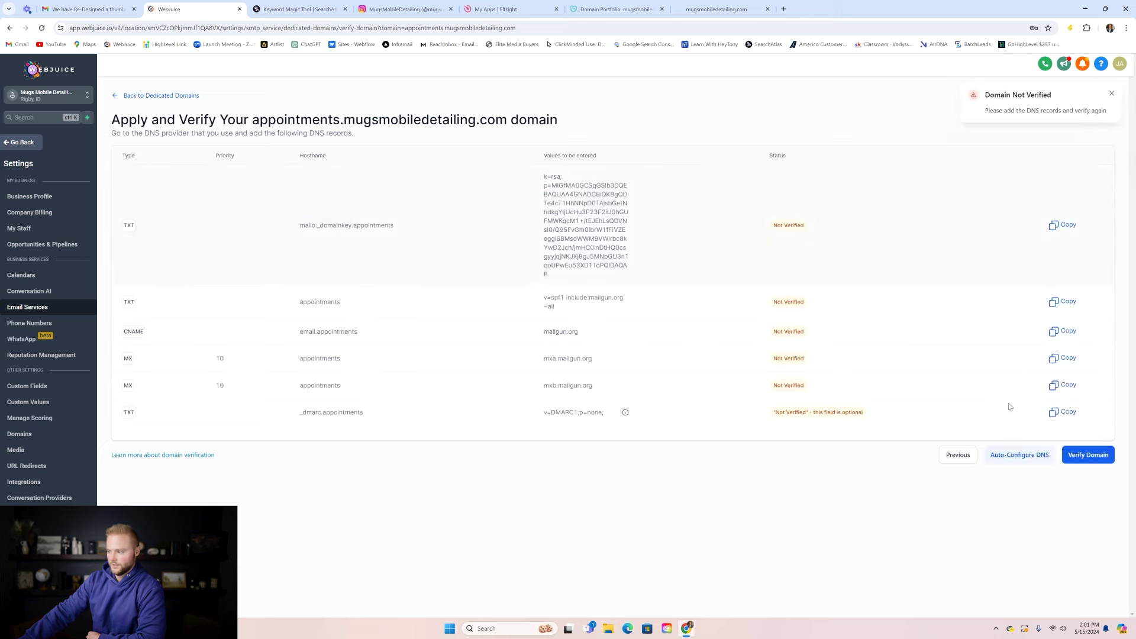
click(1073, 453)
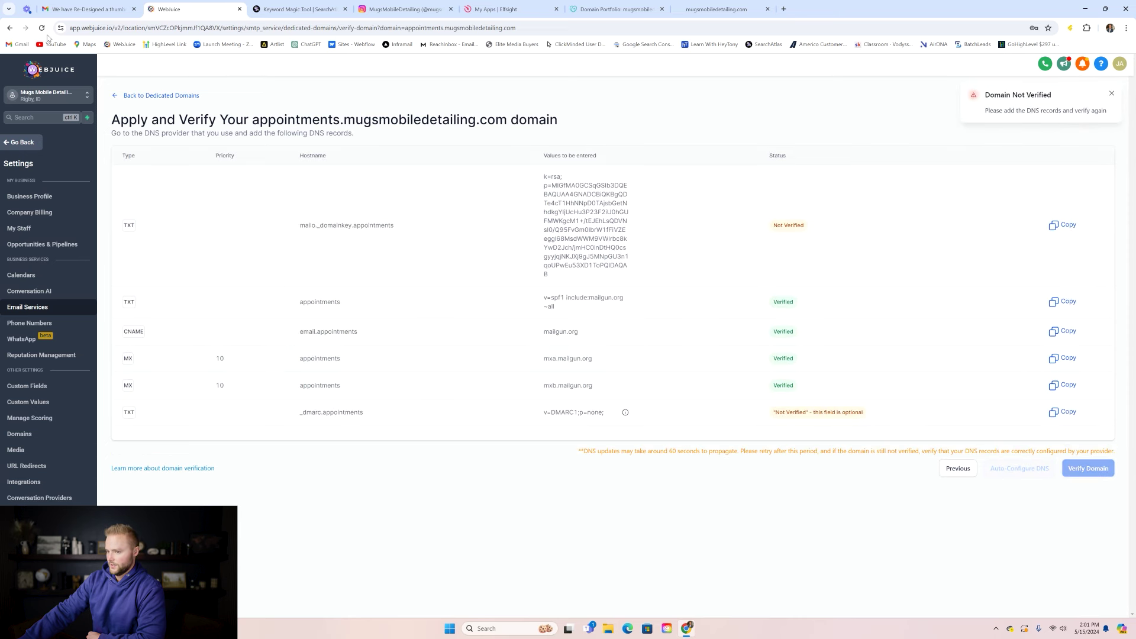
click(169, 96)
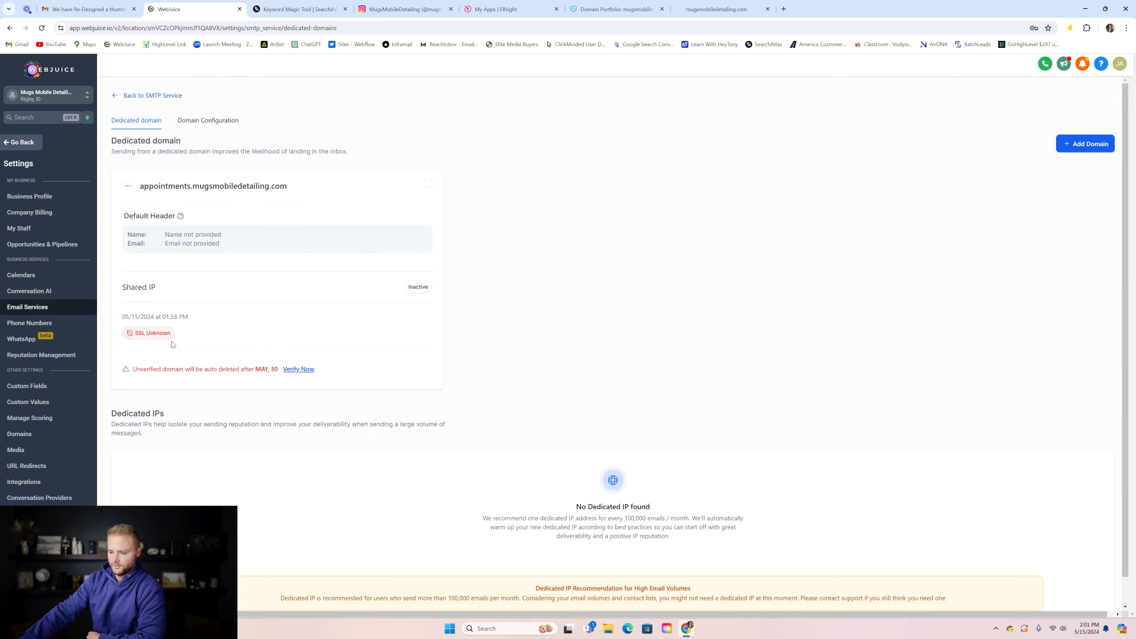
click(294, 370)
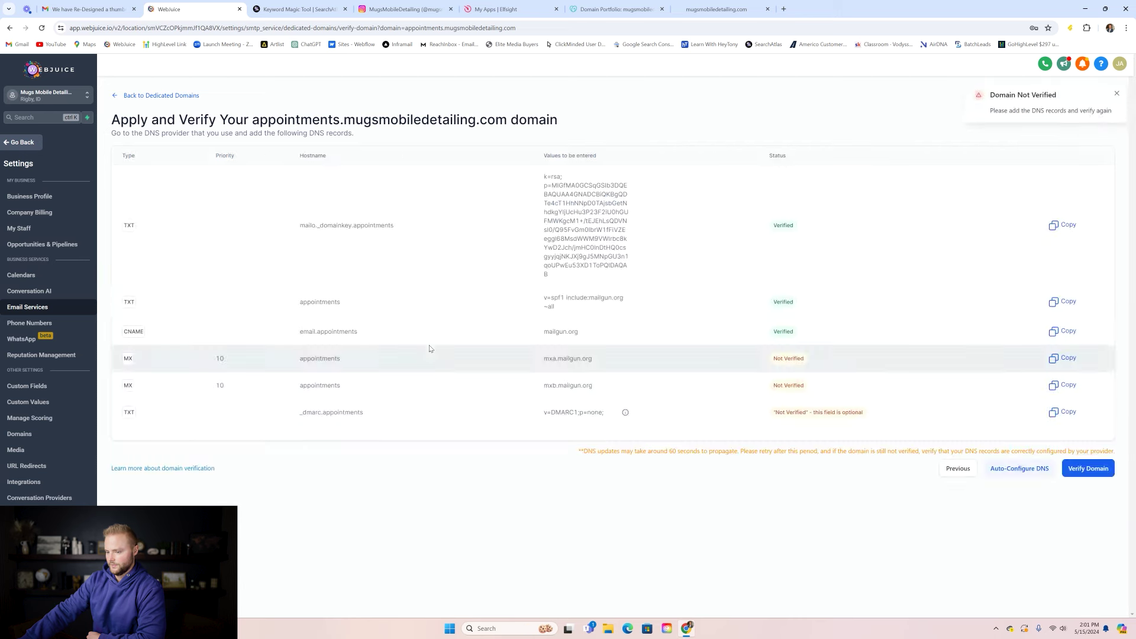
click(1094, 467)
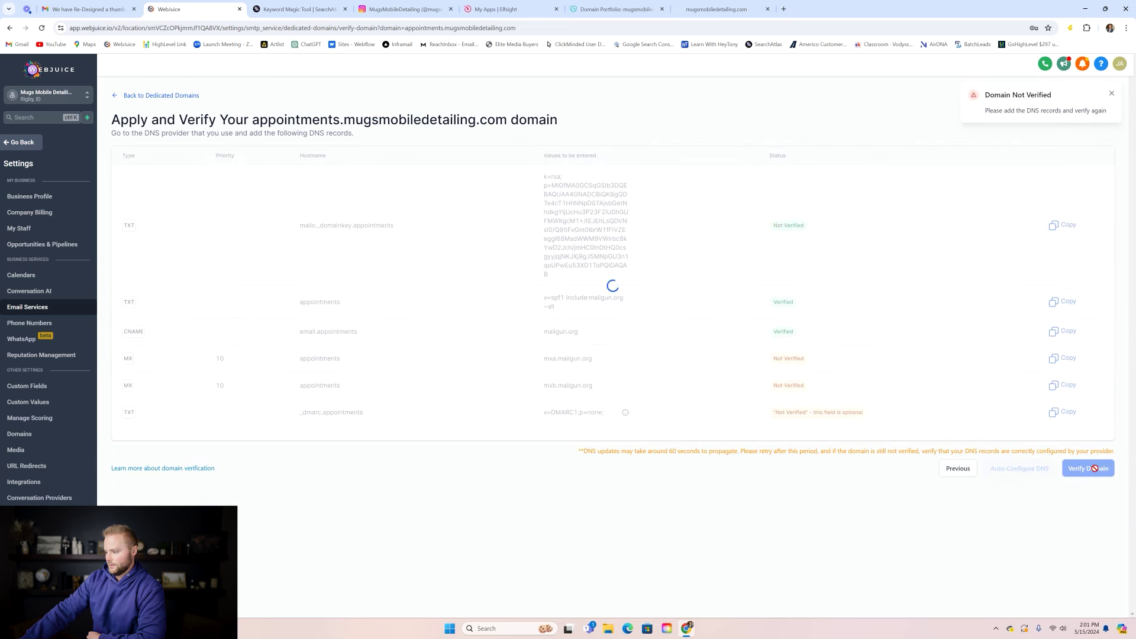
click(145, 96)
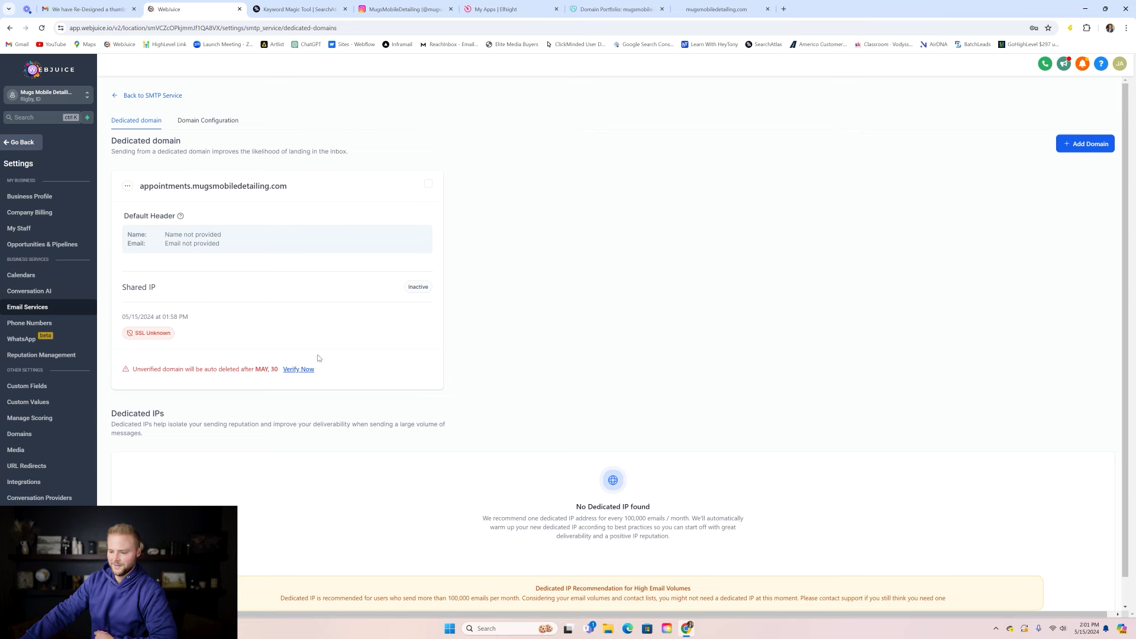
click(308, 371)
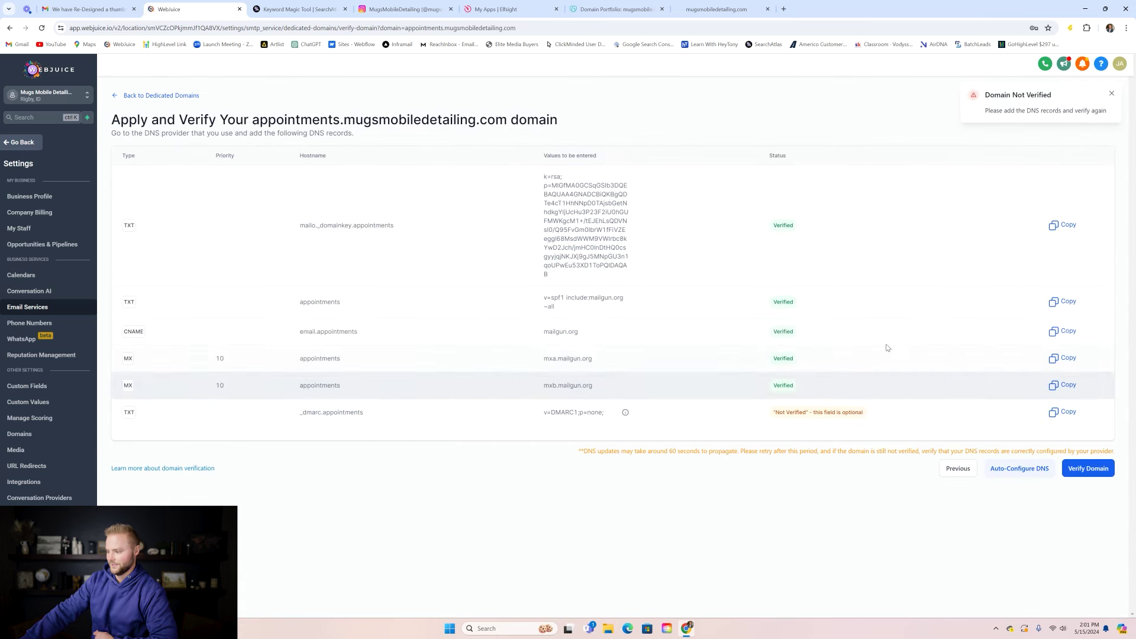
click(1078, 470)
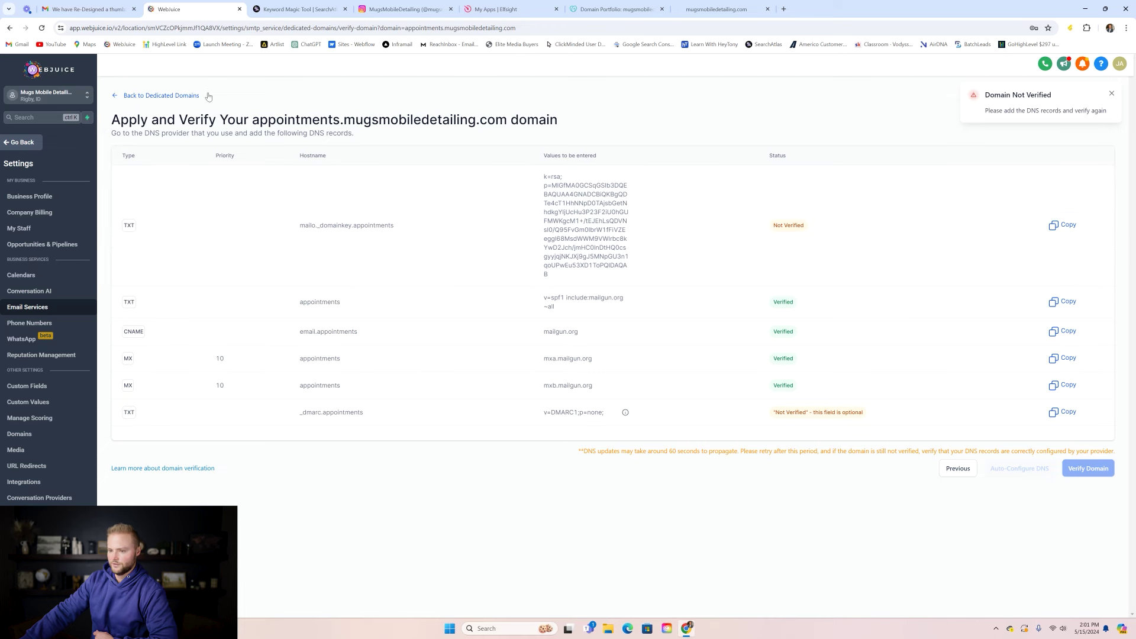
click(187, 96)
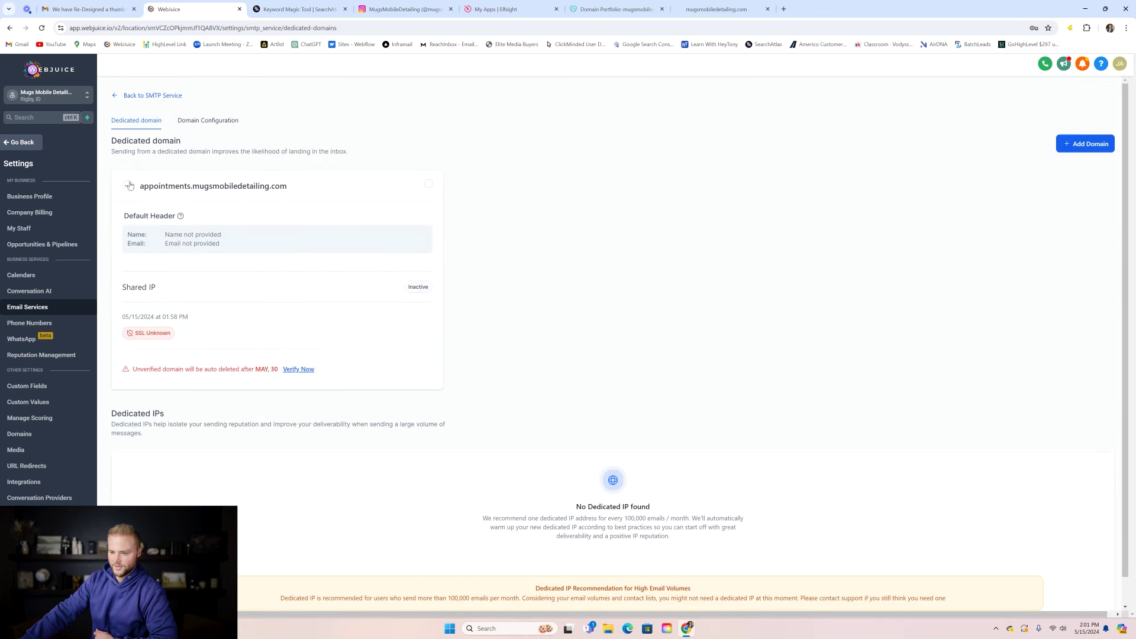
click(299, 370)
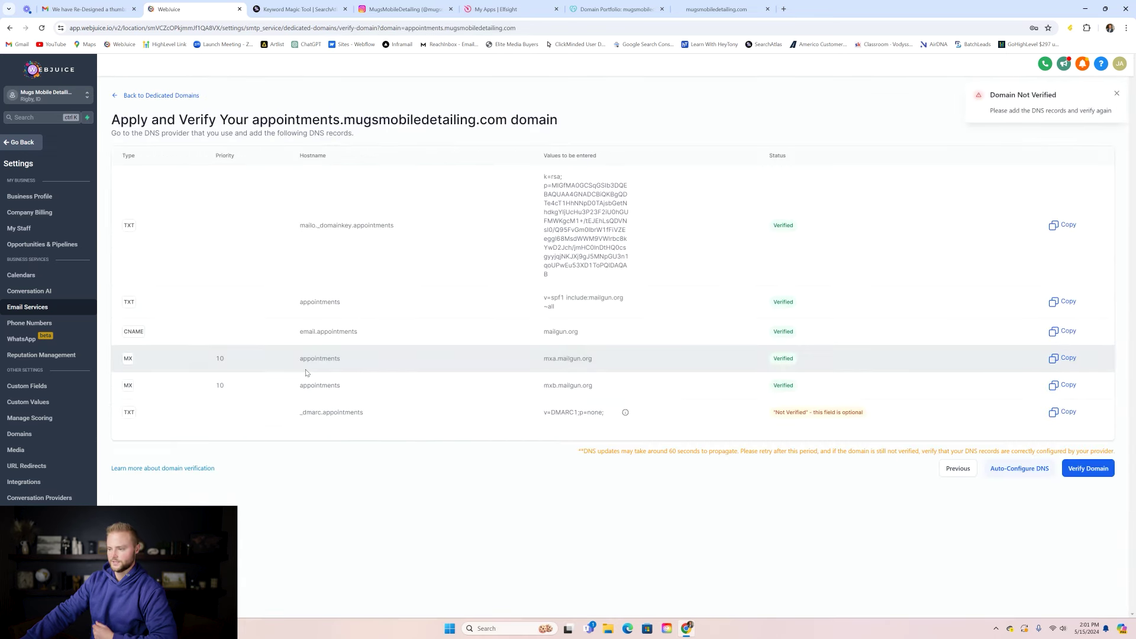
click(1082, 474)
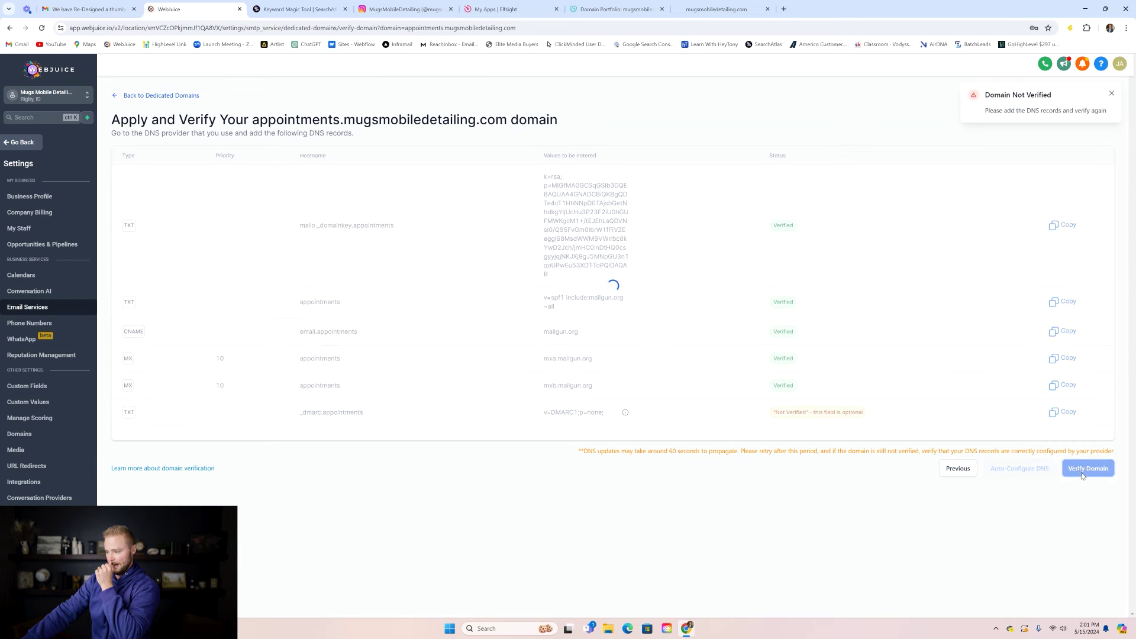
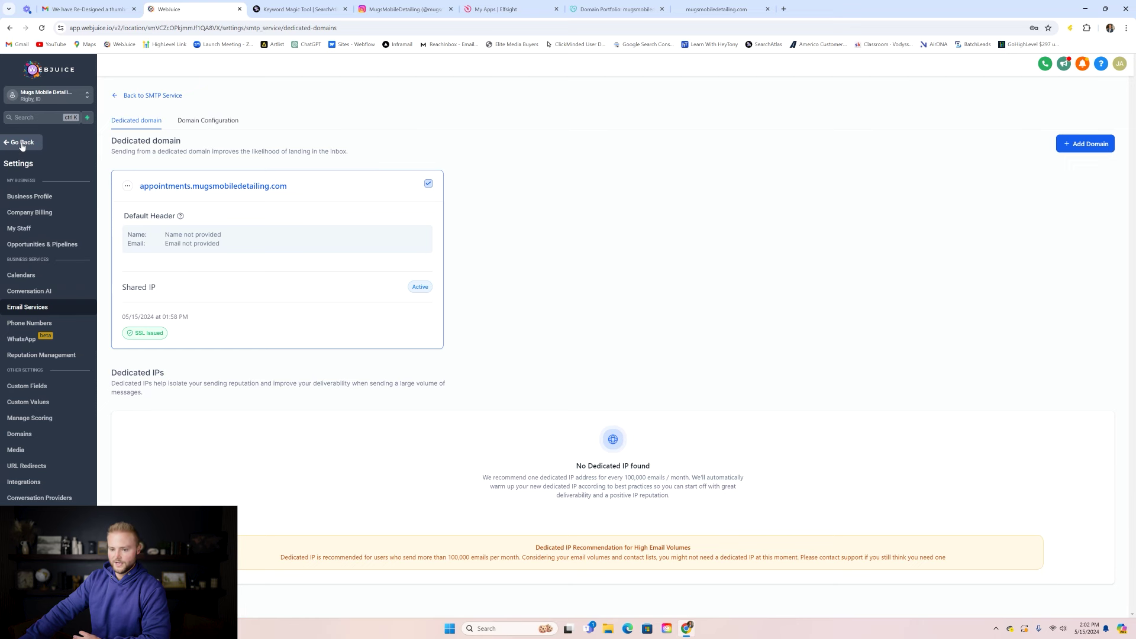
- Go from the main menu through Business Profile settings to the Integrations page
click(22, 144)
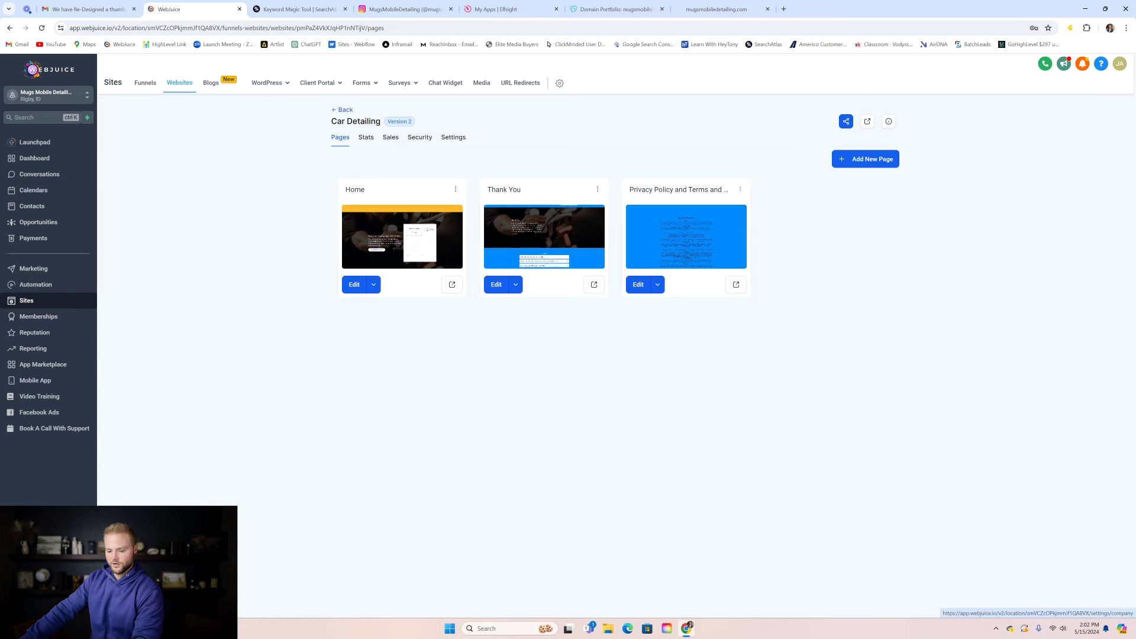
click(27, 598)
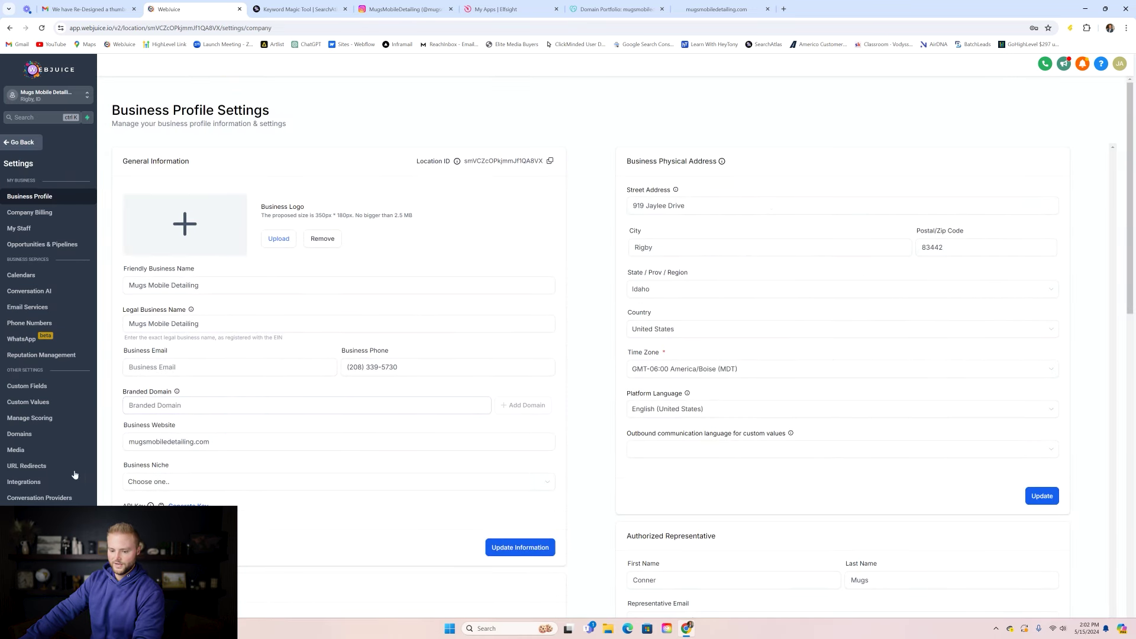
click(42, 485)
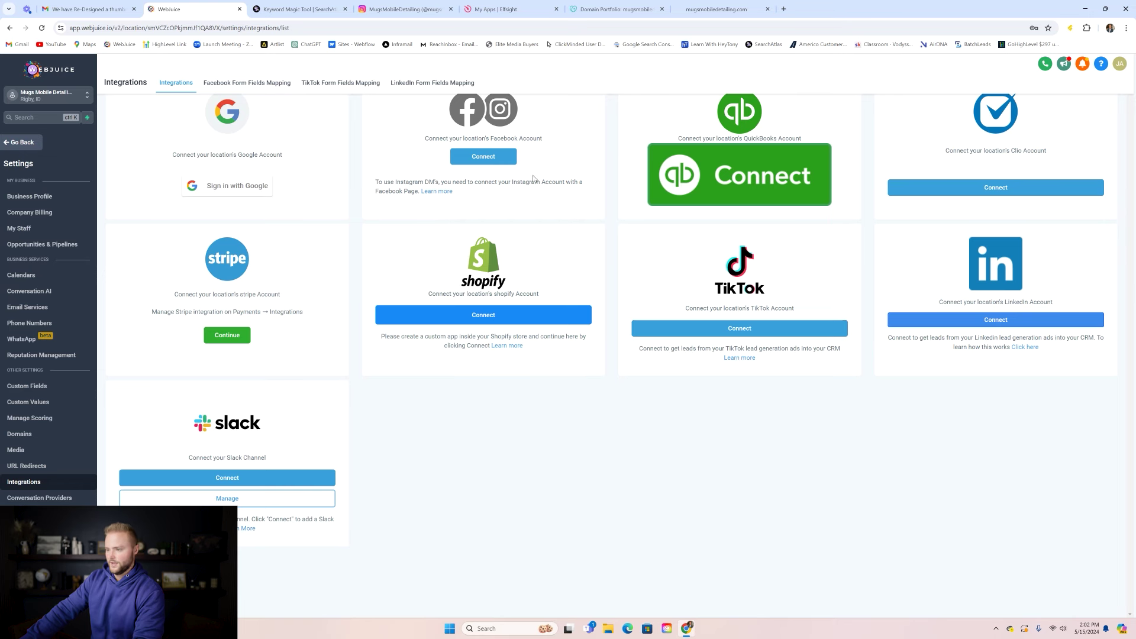
- Abandon the Google sign-in and connect the location's Facebook account without choosing a page
click(225, 187)
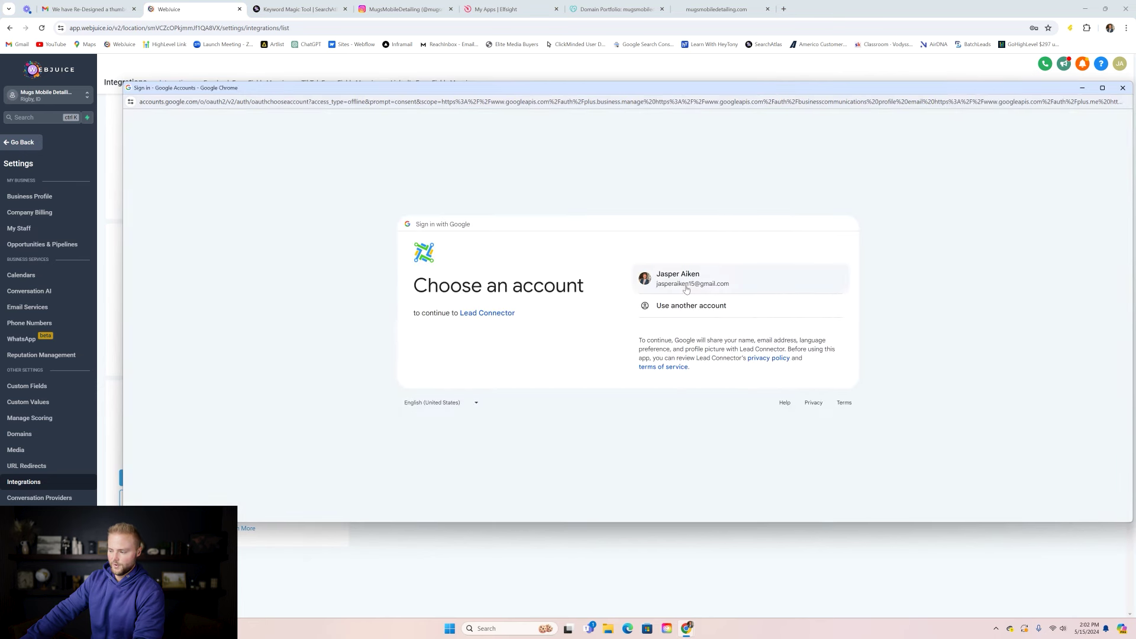
click(1122, 88)
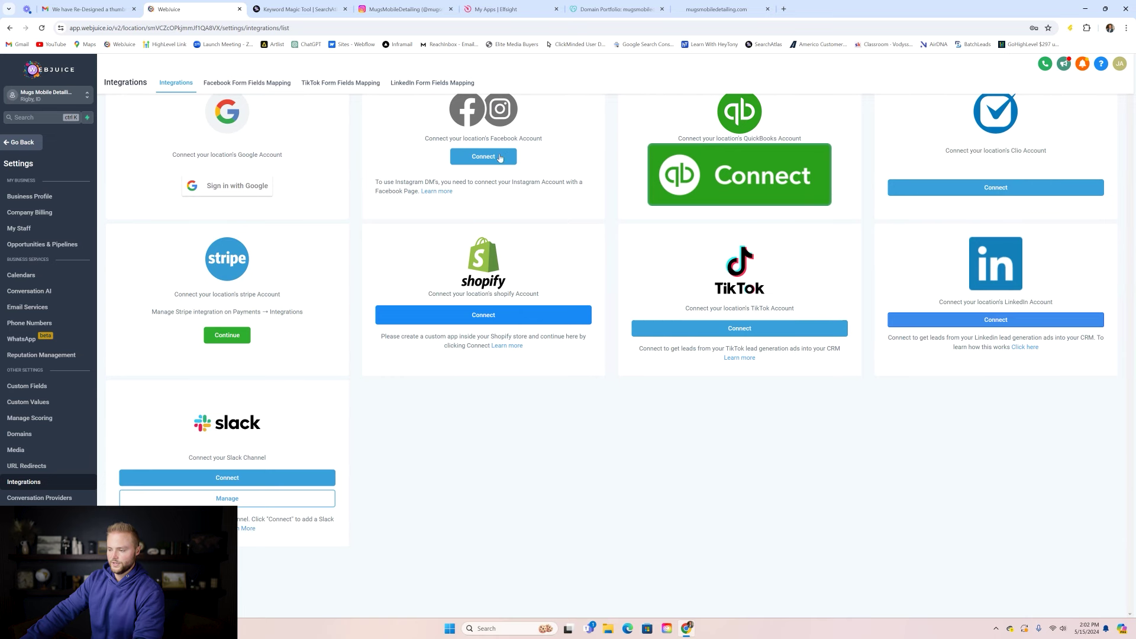
click(500, 157)
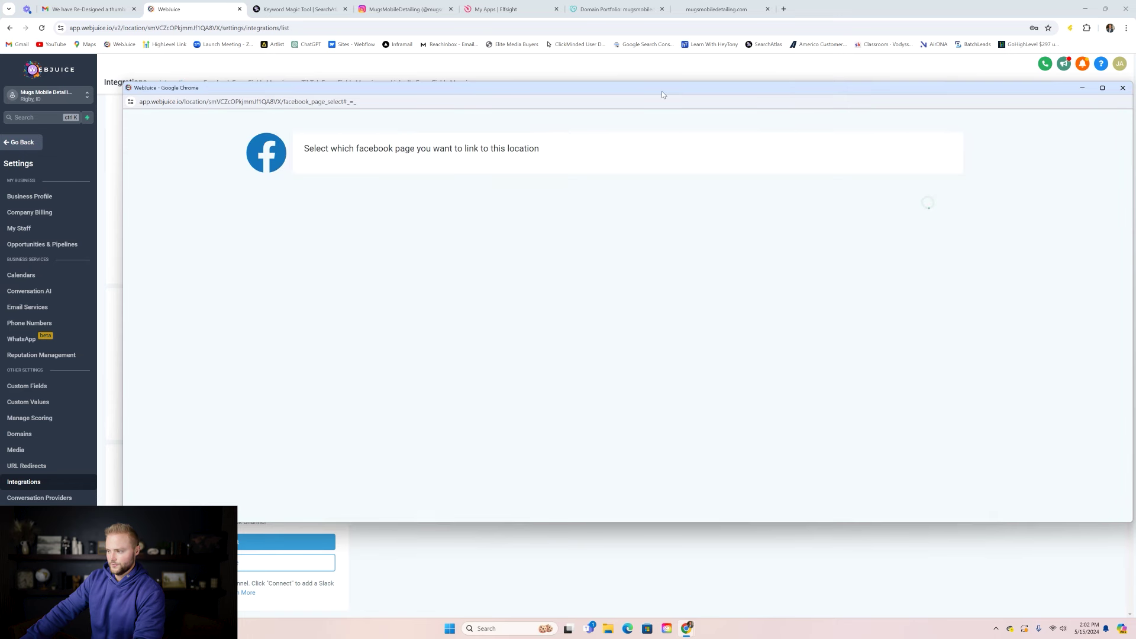
drag(662, 94, 643, 91)
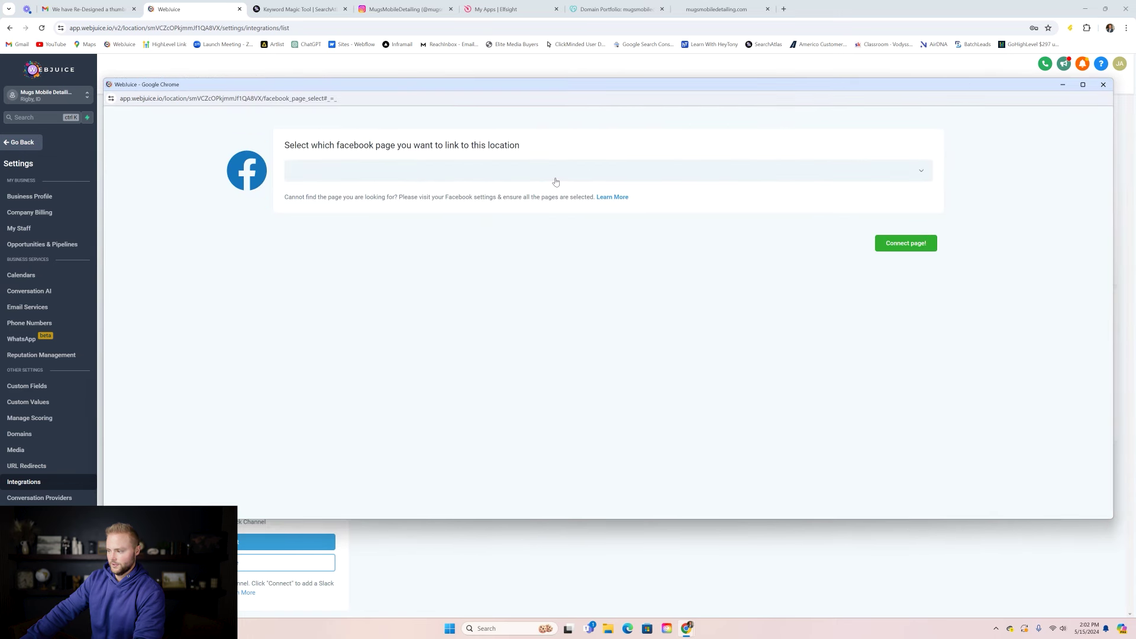
click(817, 172)
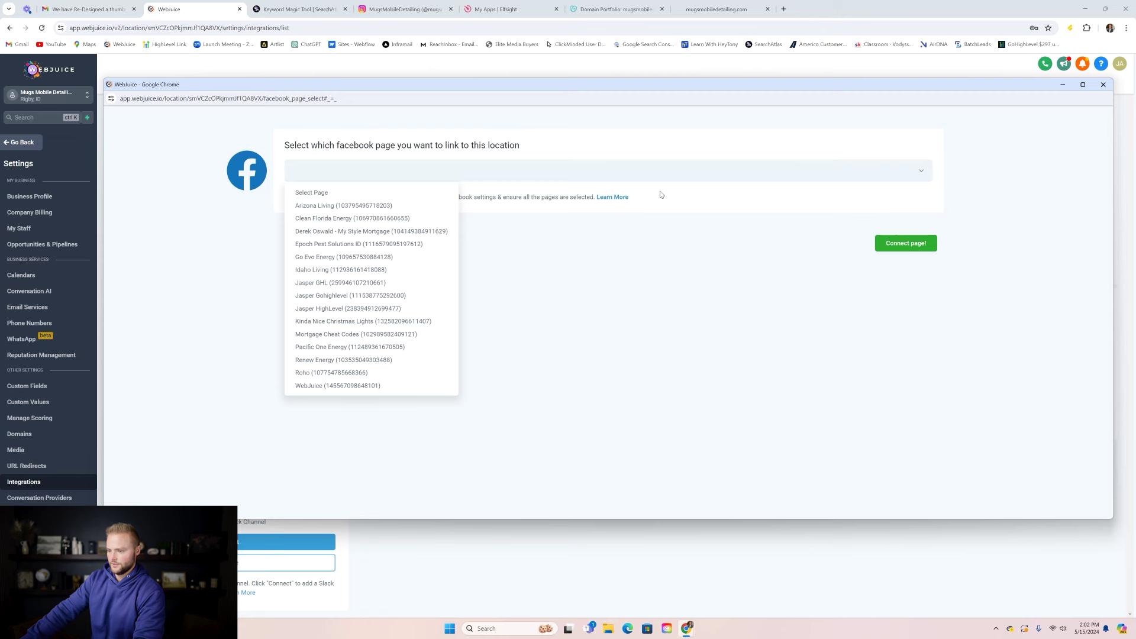
click(534, 285)
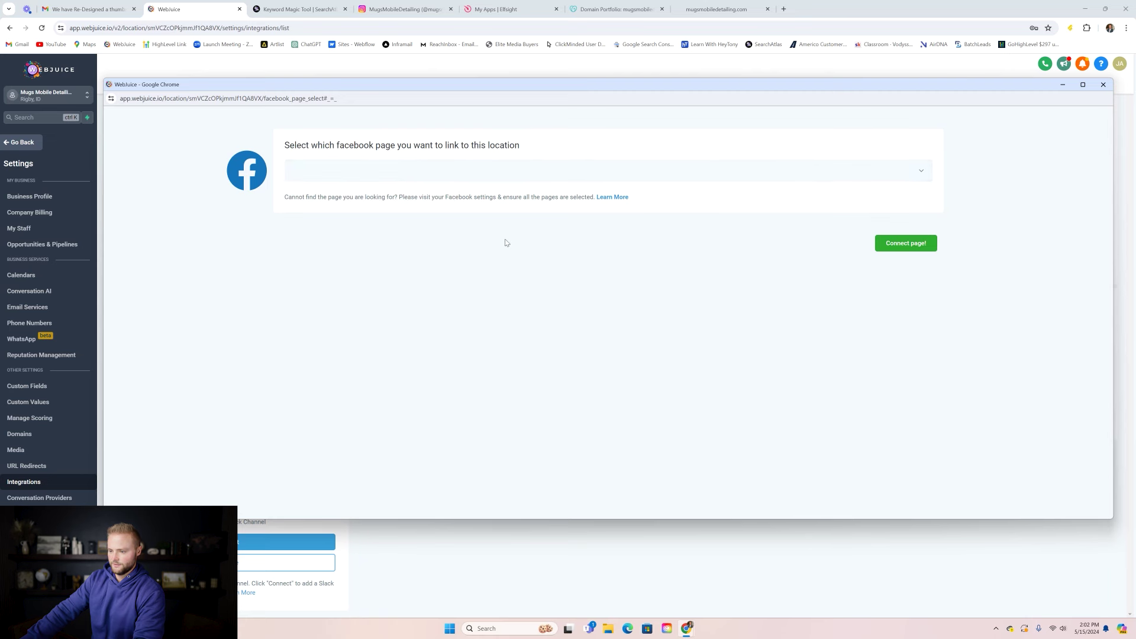
click(1103, 84)
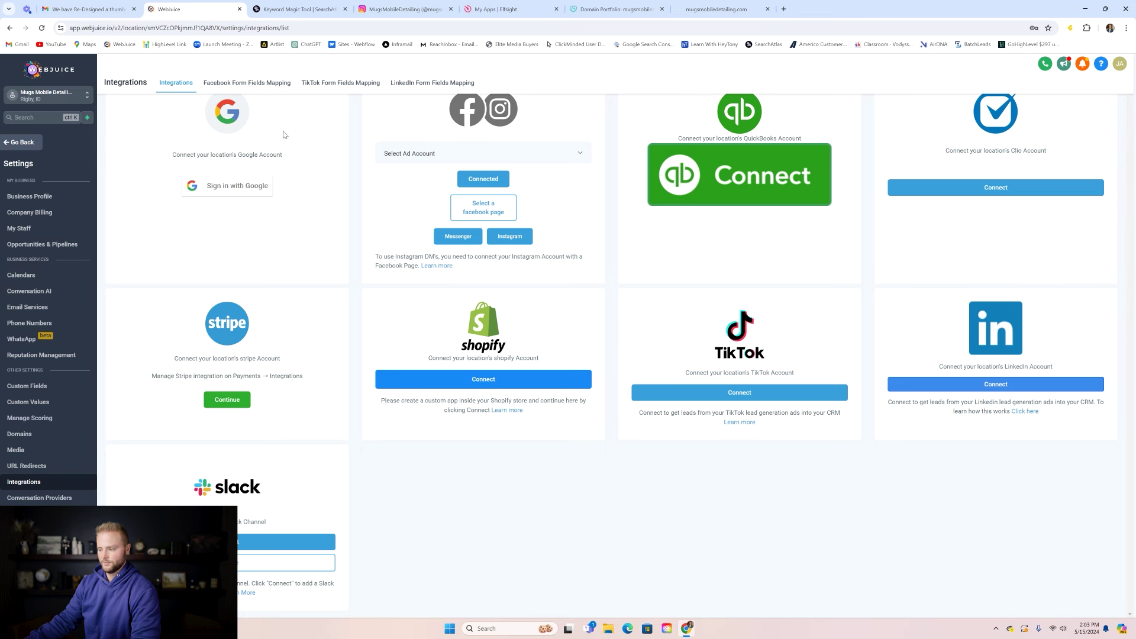
click(31, 147)
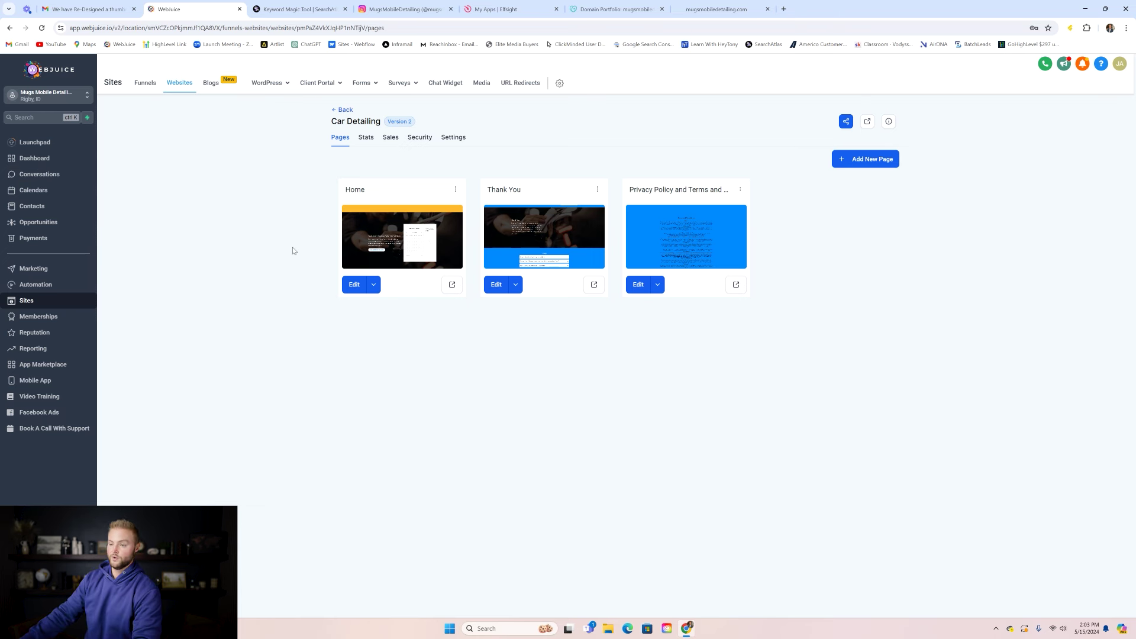
- Check the appointment calendar's Local Service Ads connection, then return to the May 12–18 week view
click(38, 190)
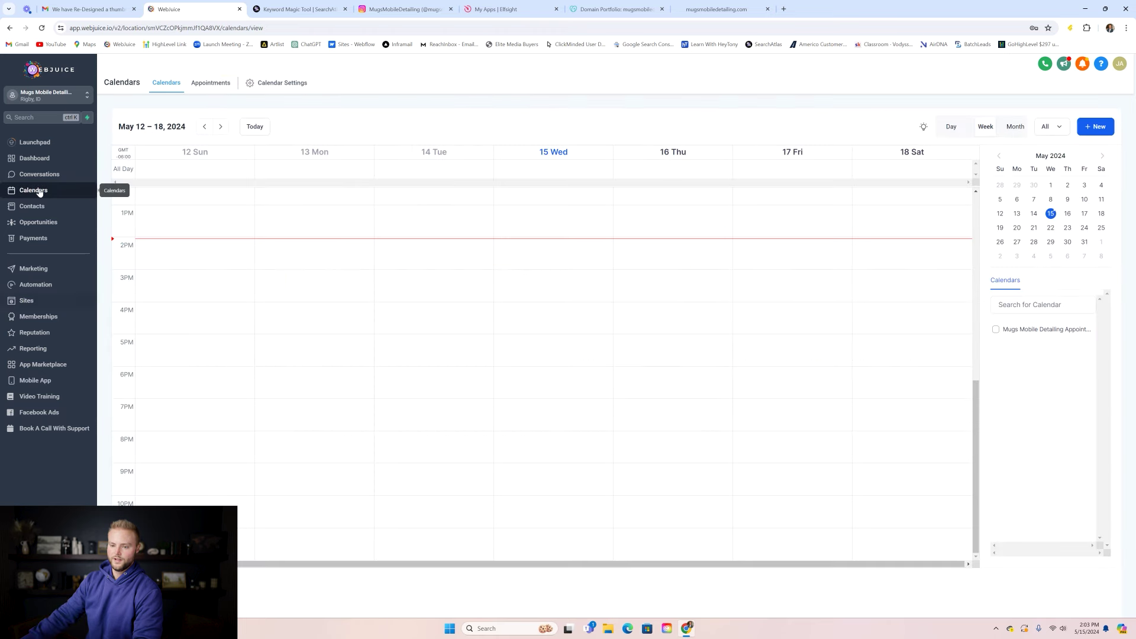
click(260, 85)
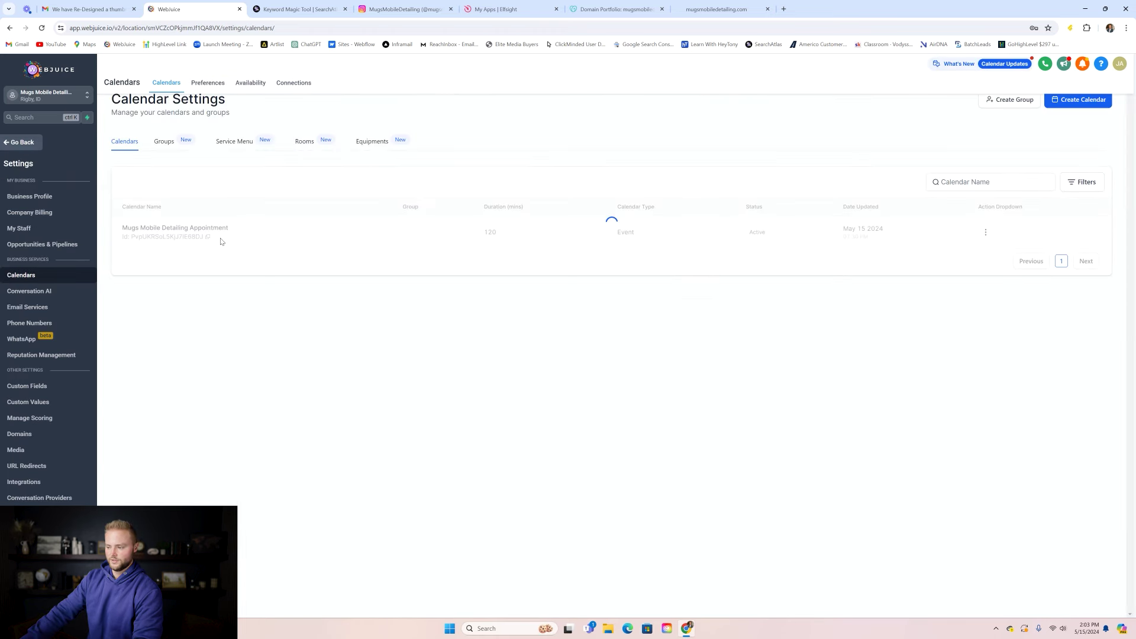
click(984, 234)
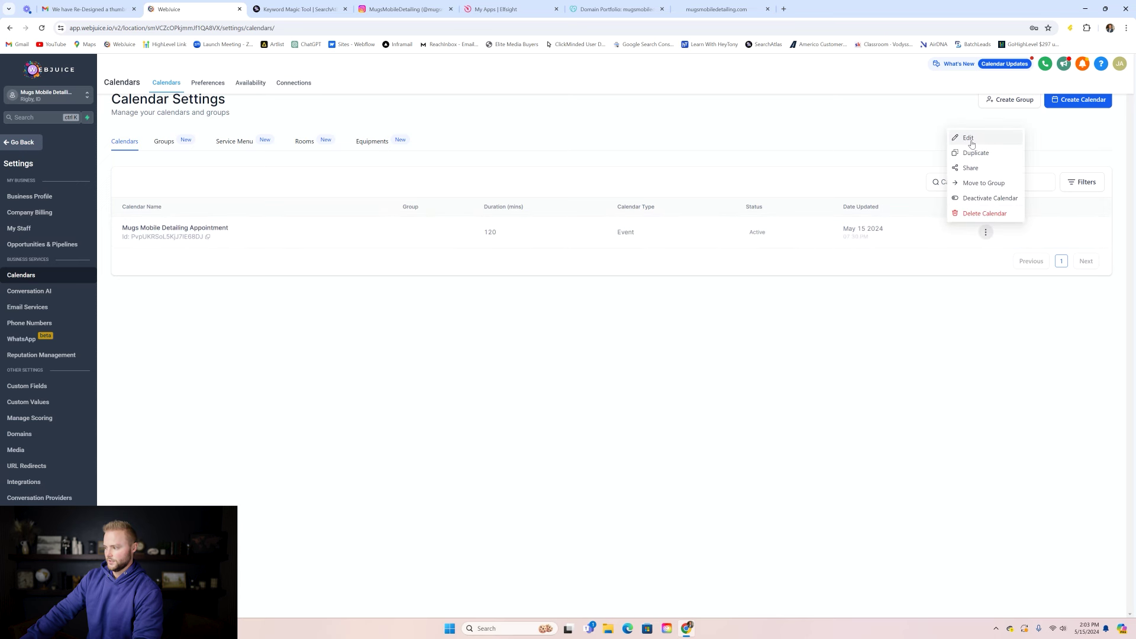
click(291, 84)
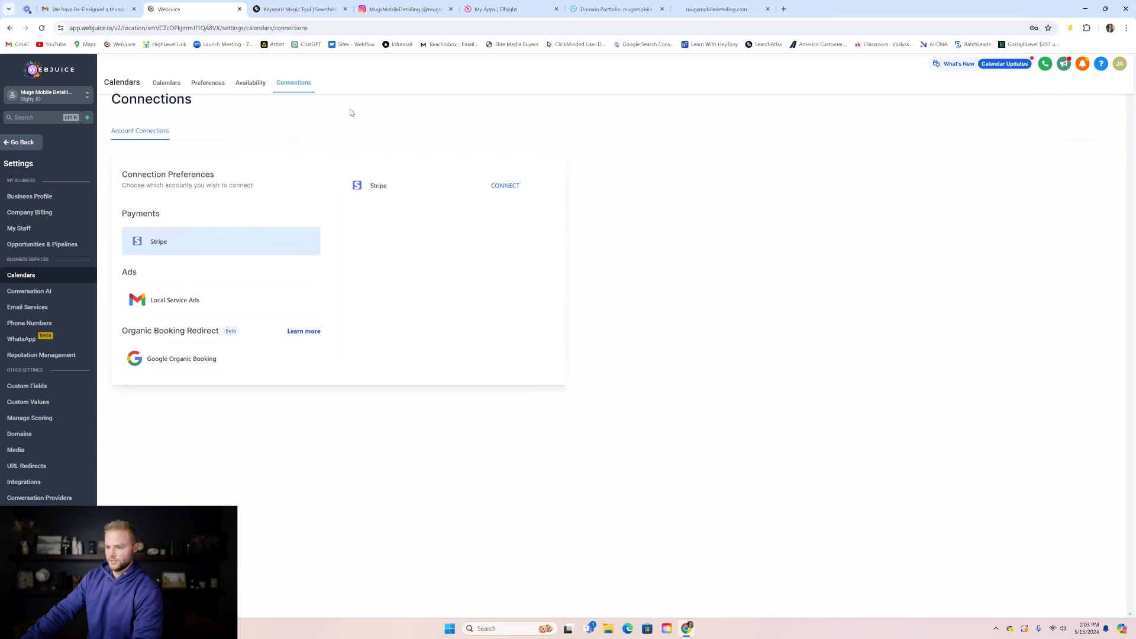
click(188, 304)
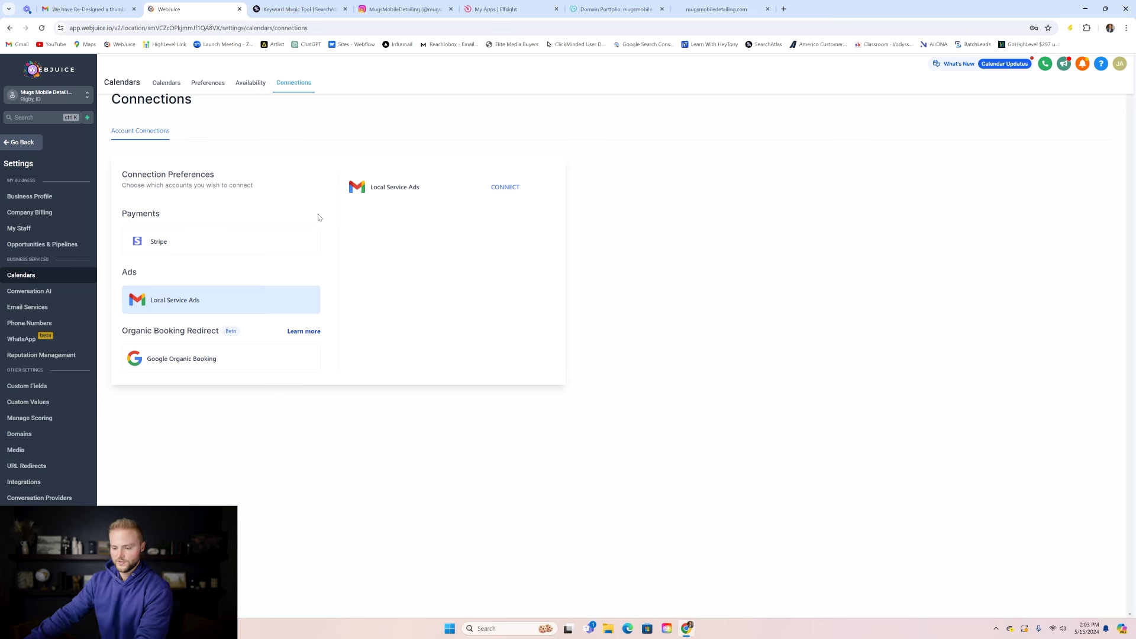
click(25, 145)
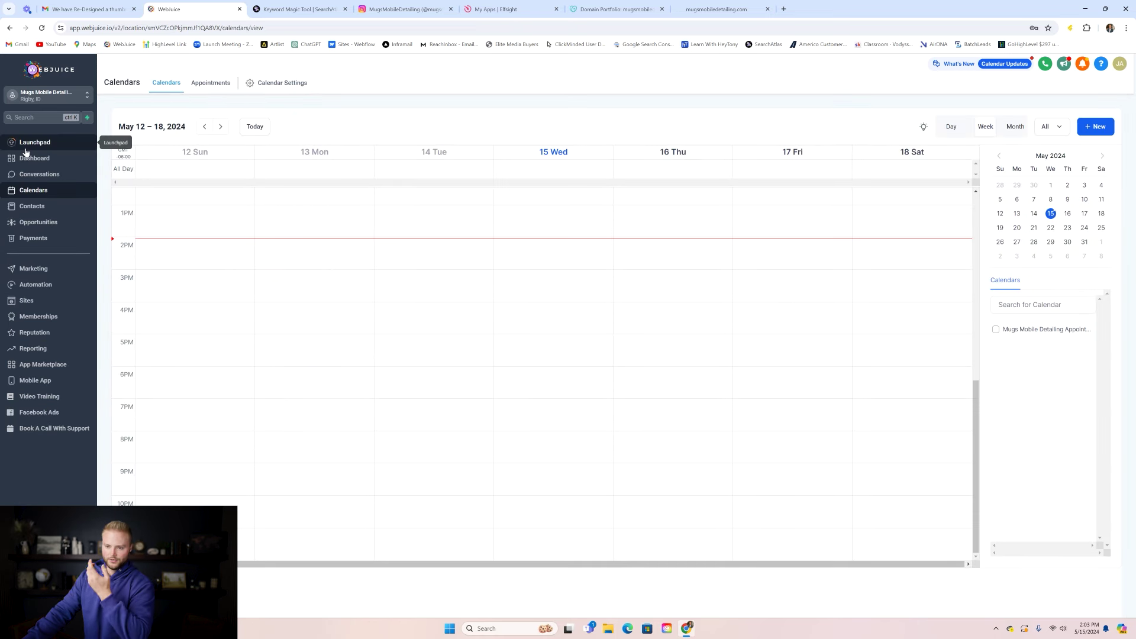
- Abandon the Google My Business connection in Launchpad and open the Sites Websites list
click(26, 148)
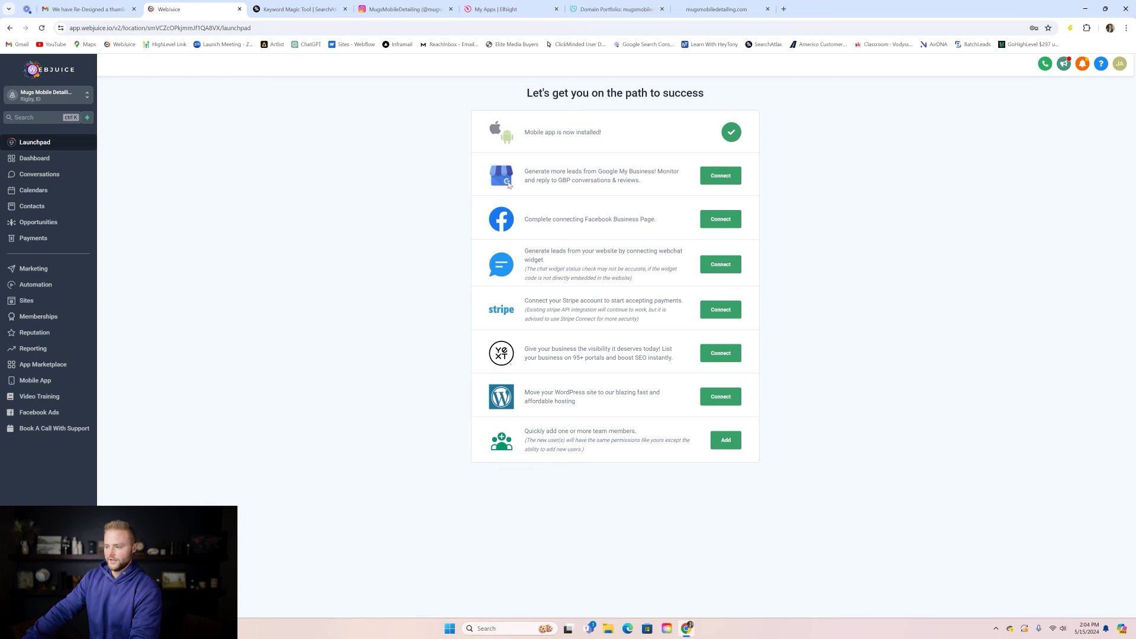
click(727, 175)
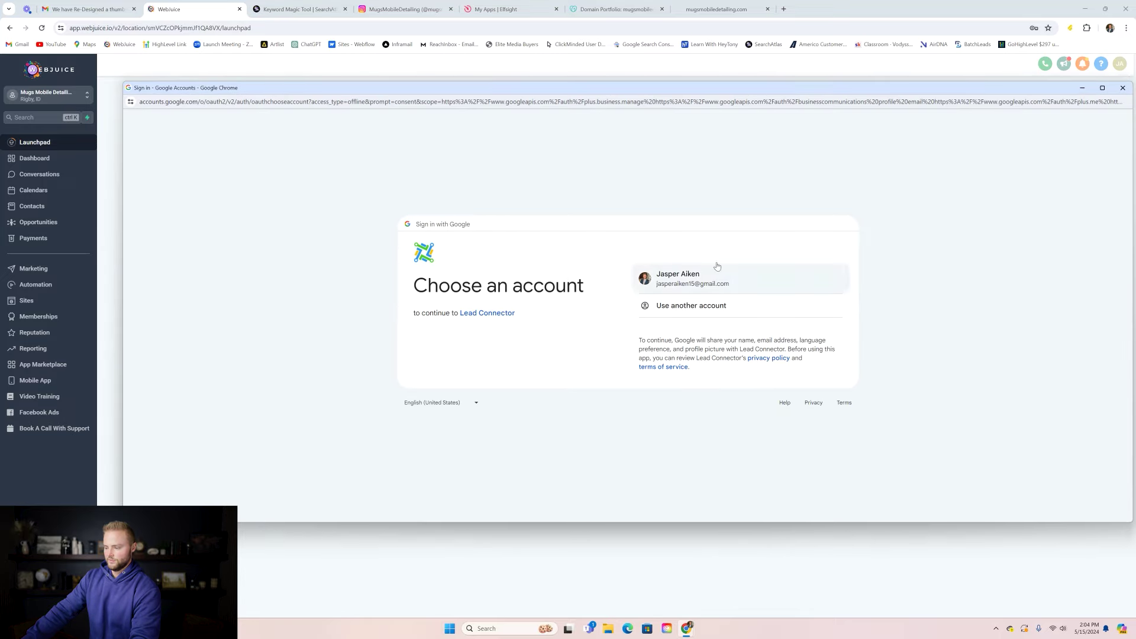
click(1122, 89)
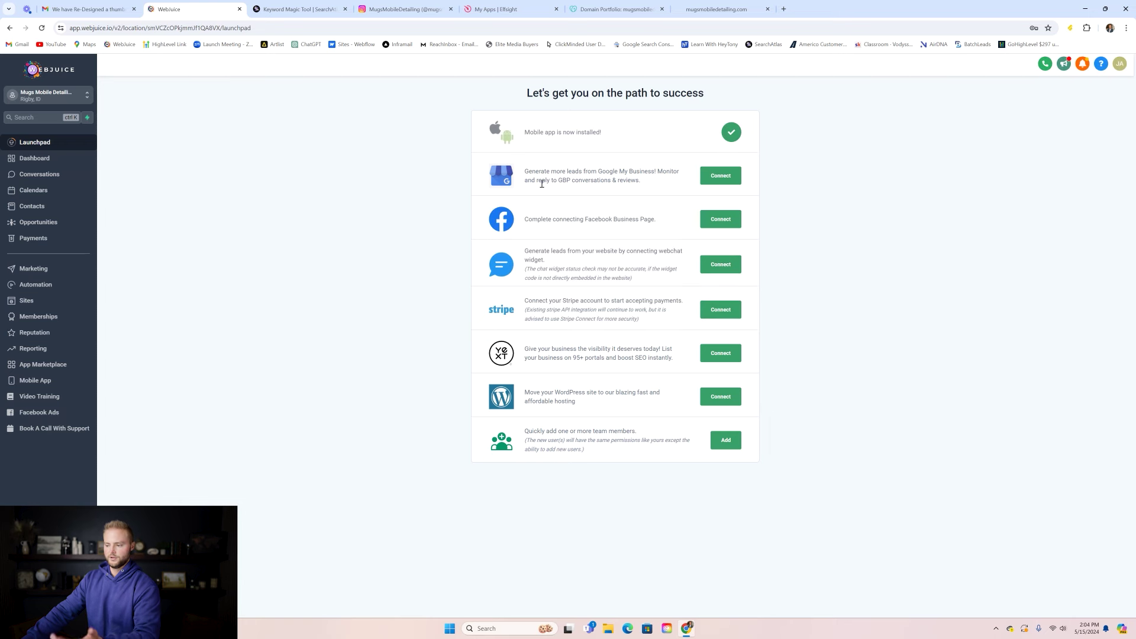
click(26, 300)
click(188, 84)
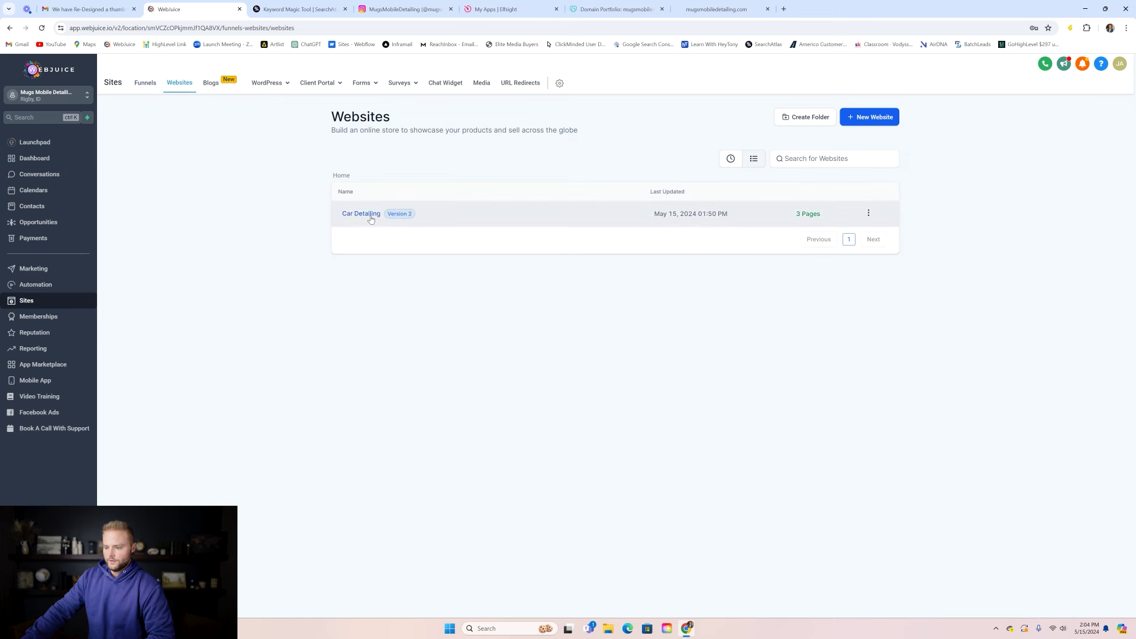
- Copy the chat widget's embed code from Sites > Chat Widget
click(447, 86)
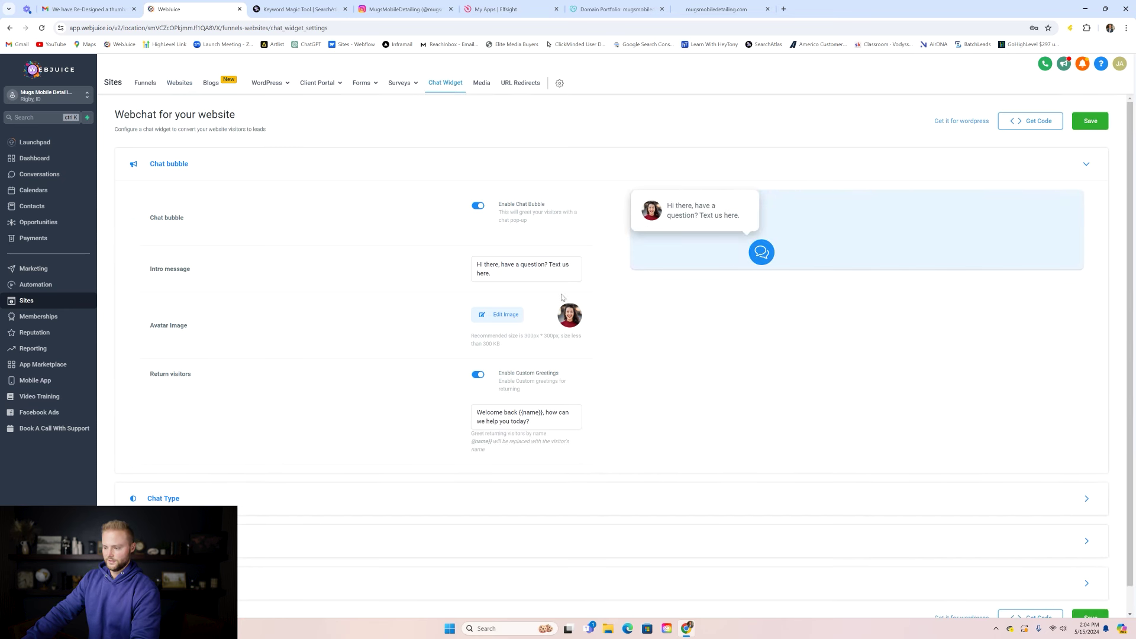
scroll(578, 190, down, 1)
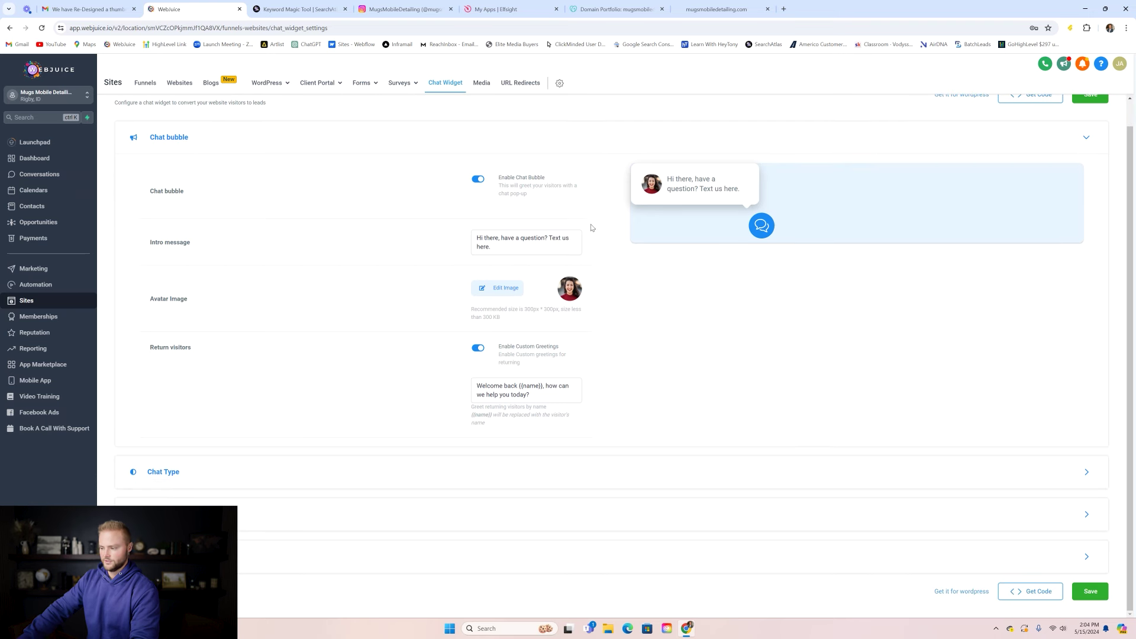
scroll(610, 247, up, 1)
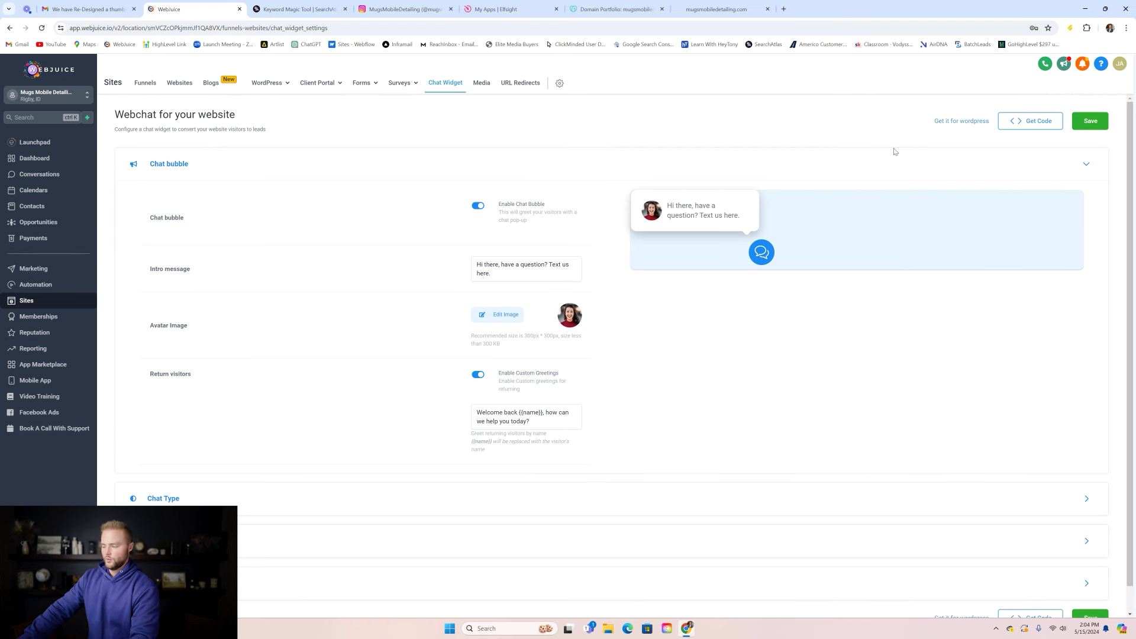
click(1024, 123)
click(483, 122)
click(734, 86)
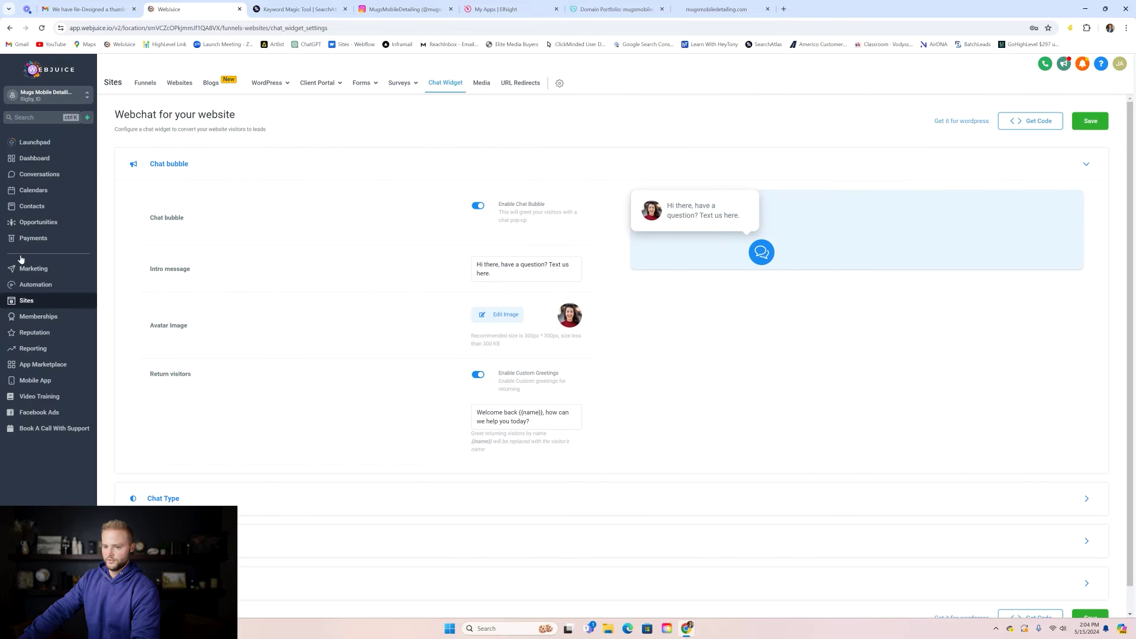
- Paste the code into Car Detailing's body tracking code, save, and reload mugsmobiledetailing.com
click(181, 84)
click(373, 220)
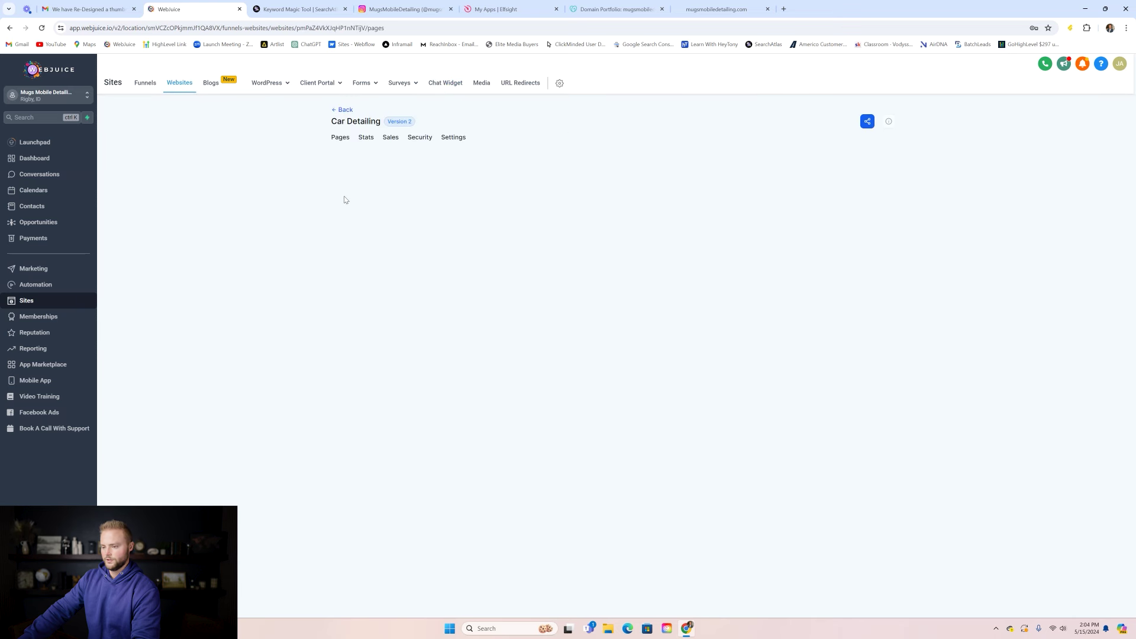
click(453, 137)
click(639, 285)
key(ctrl+v)
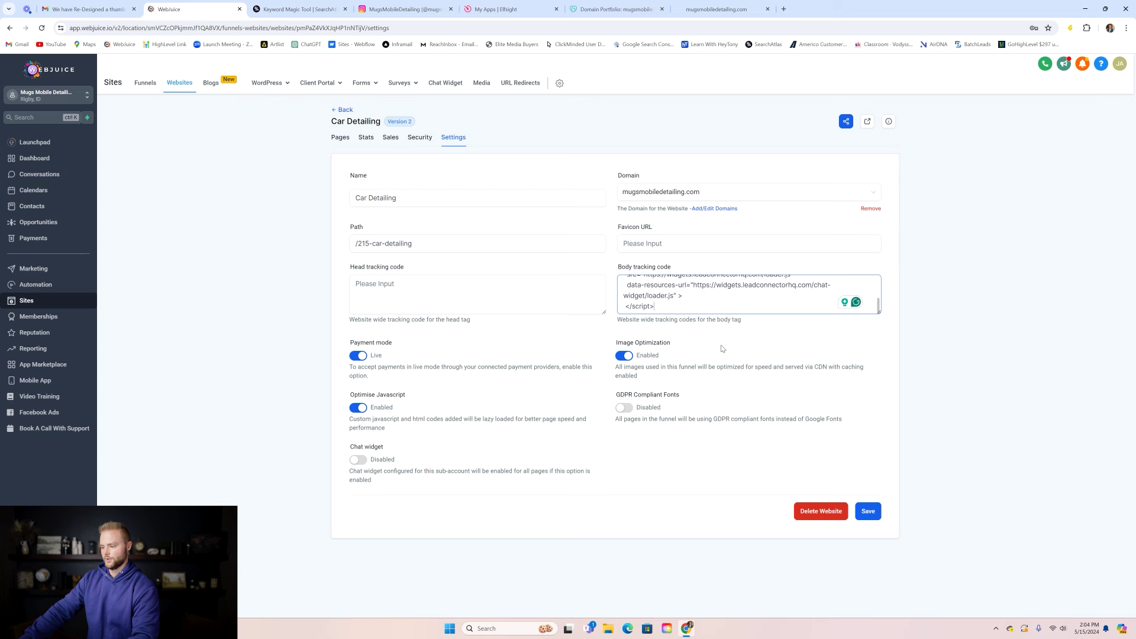
click(868, 511)
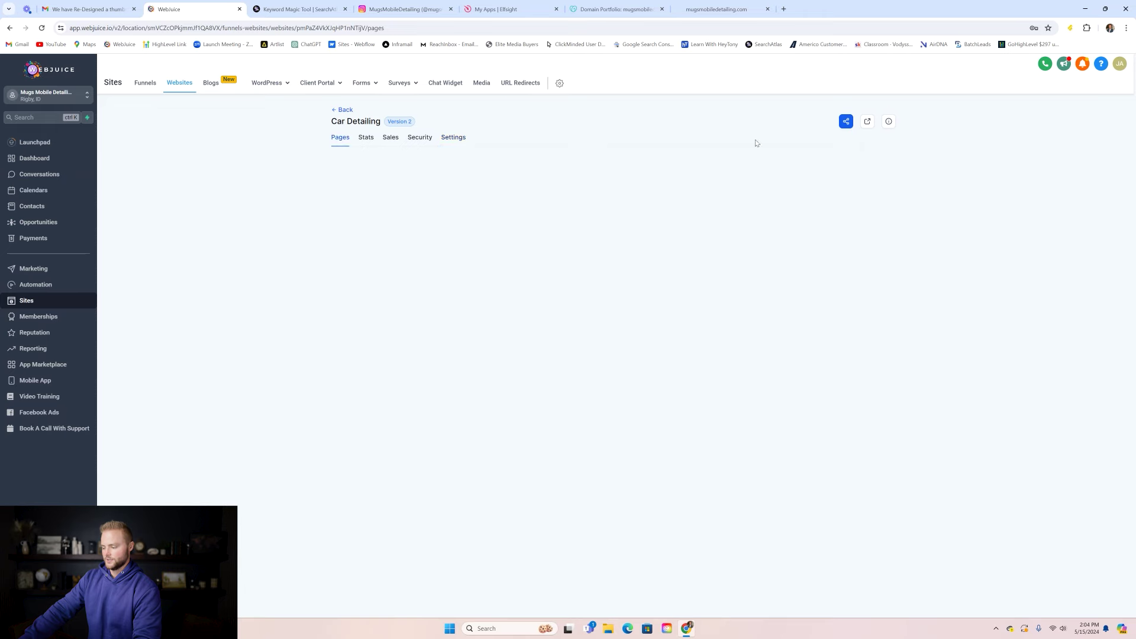
click(717, 9)
click(42, 29)
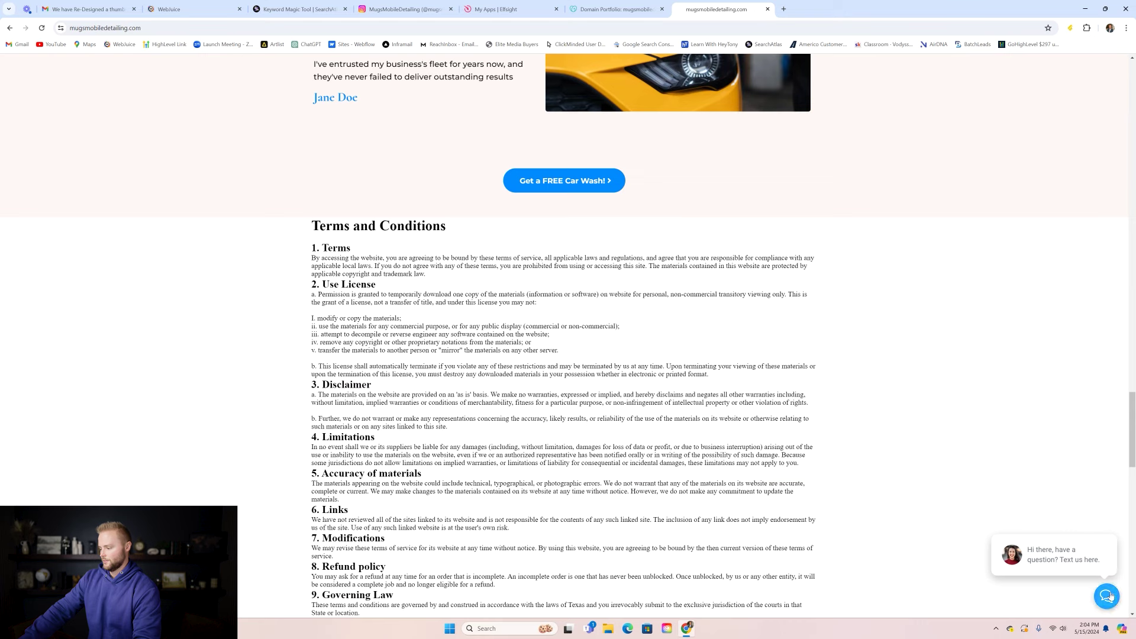
- Open the chat panel on mugsmobiledetailing.com, then return to WebJuice's Car Detailing pages list
click(1105, 594)
drag(1132, 420, 1131, 86)
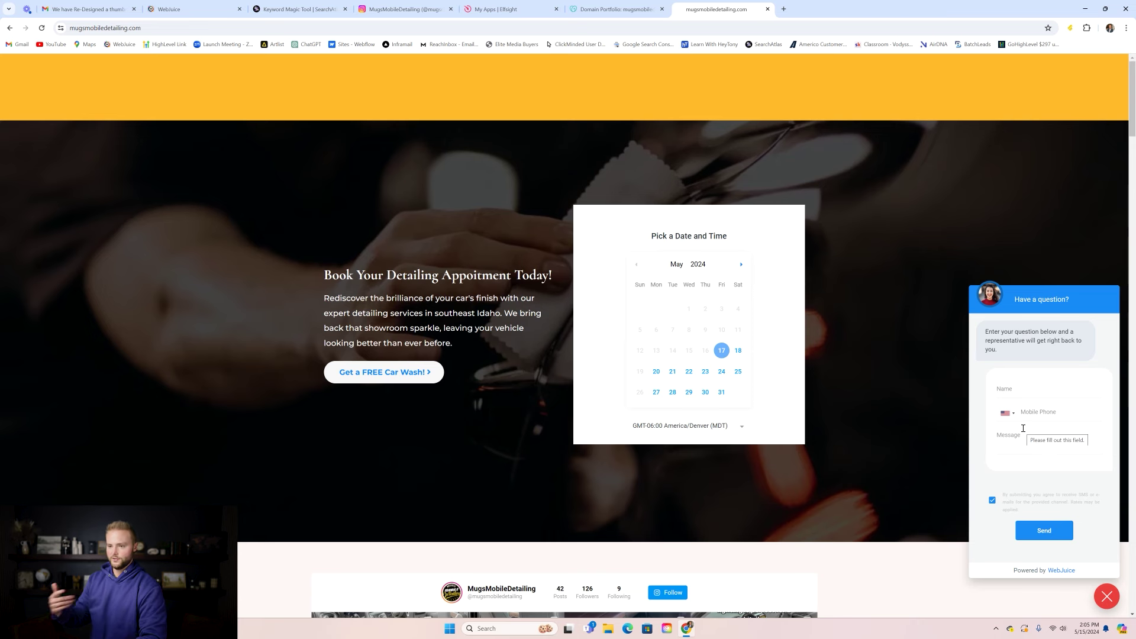
click(189, 9)
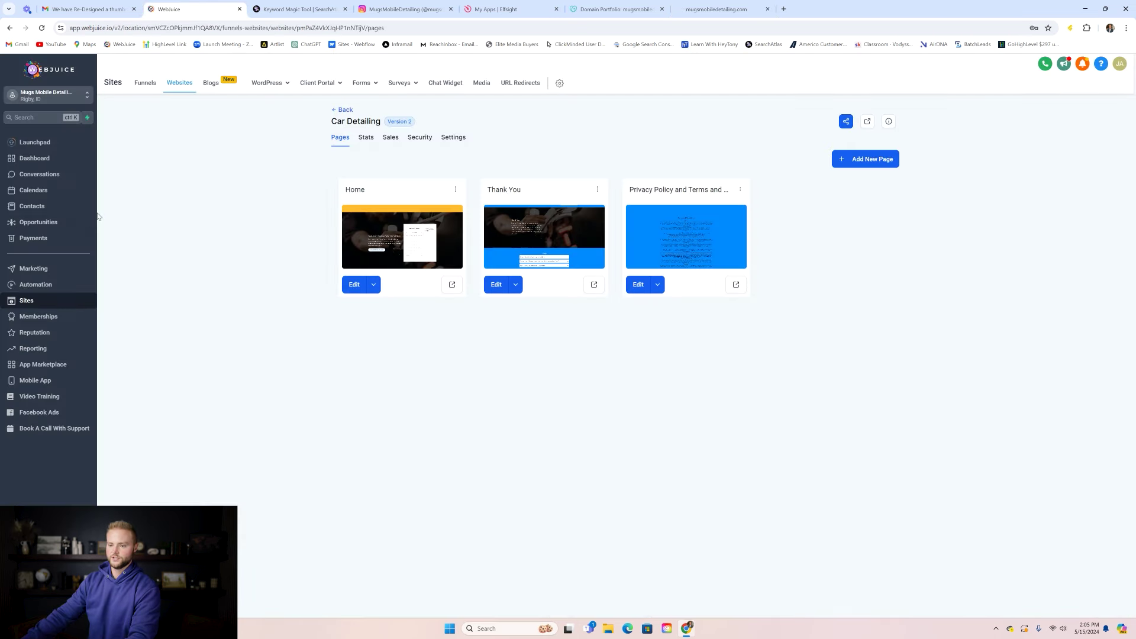
- Go through Conversations to the empty Automation Workflow List
click(50, 176)
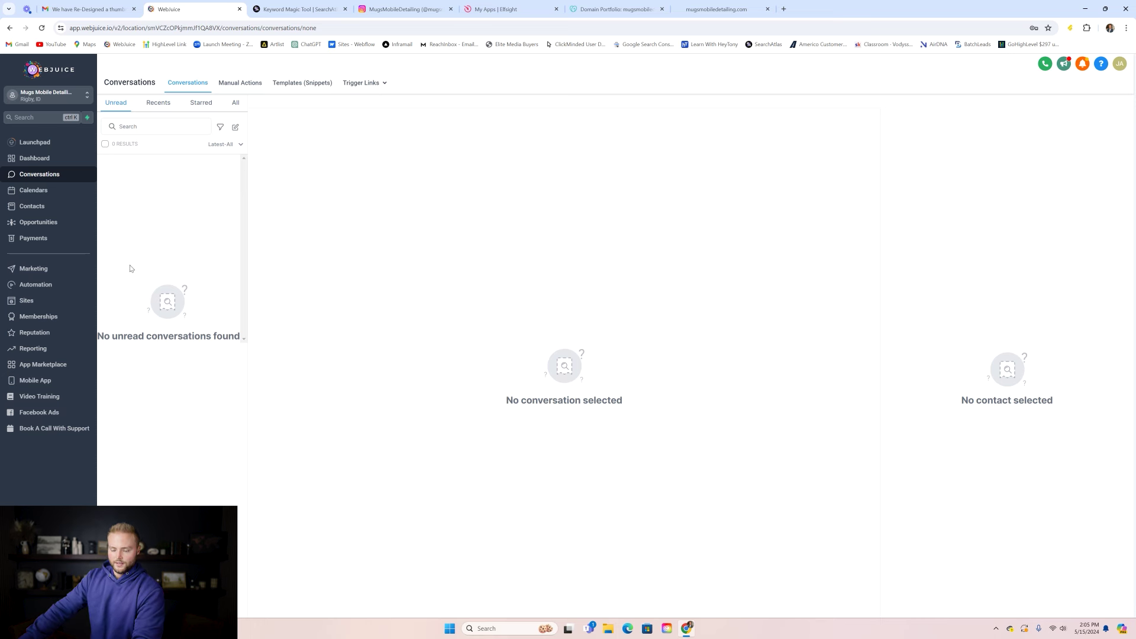
click(44, 291)
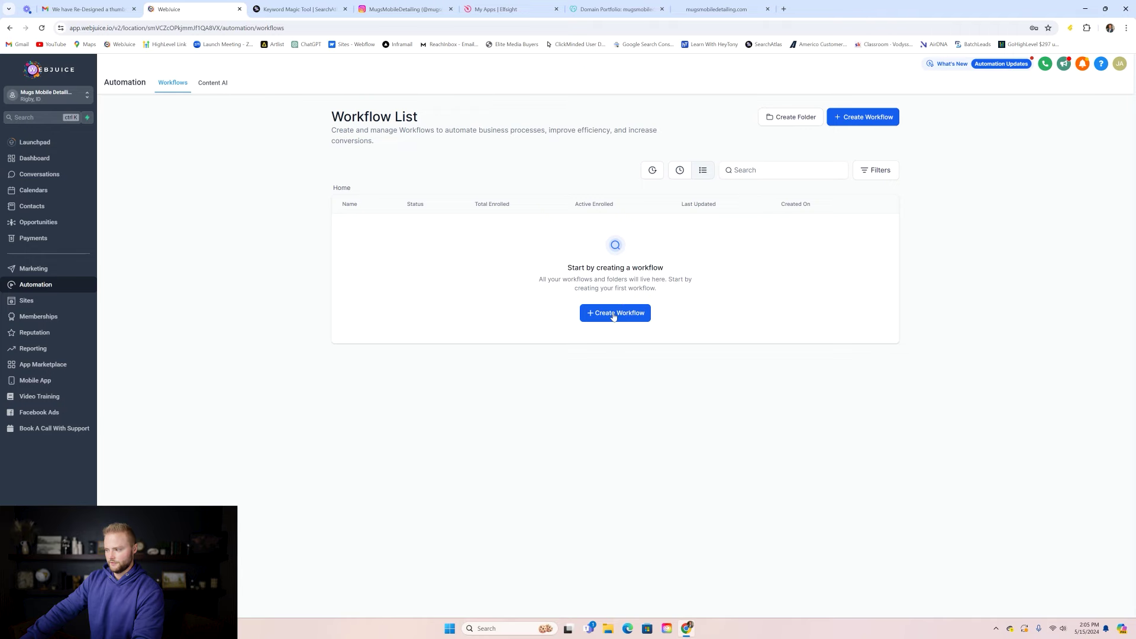
- Create a workflow from the Appointment Confirmation + Reminder + Survey + Review Request recipe
click(614, 314)
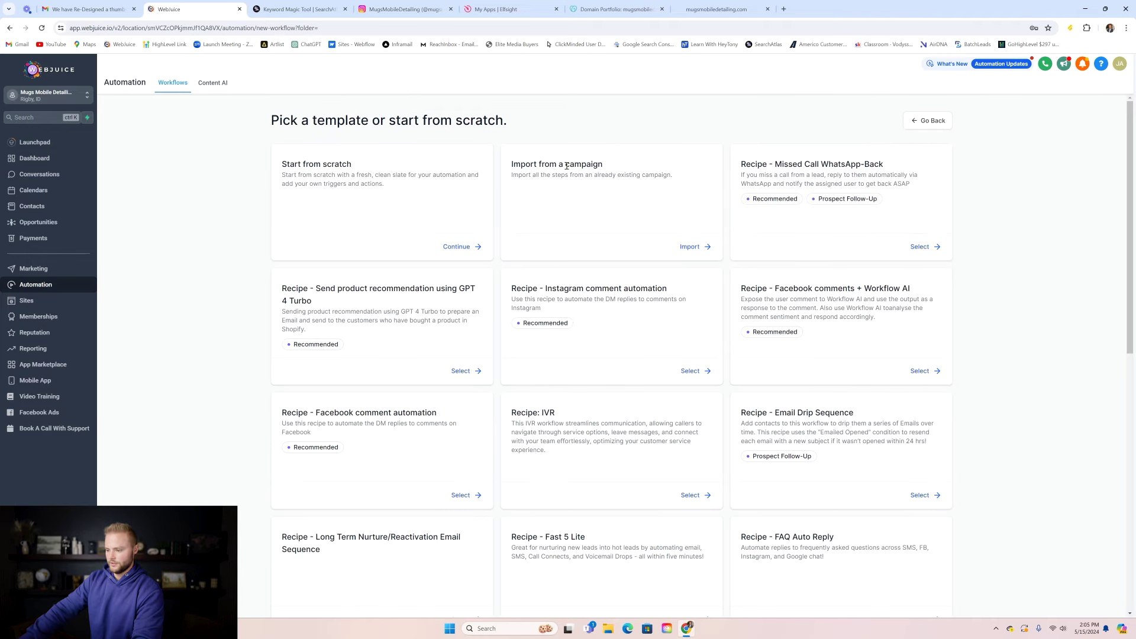
scroll(577, 175, down, 5)
scroll(585, 177, down, 2)
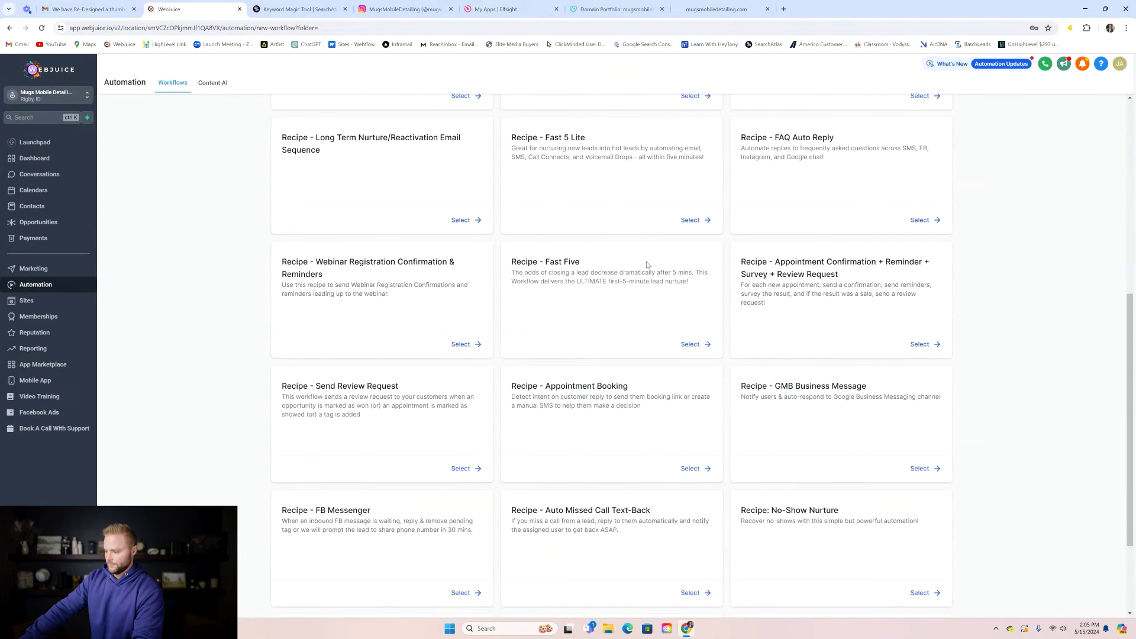
click(917, 344)
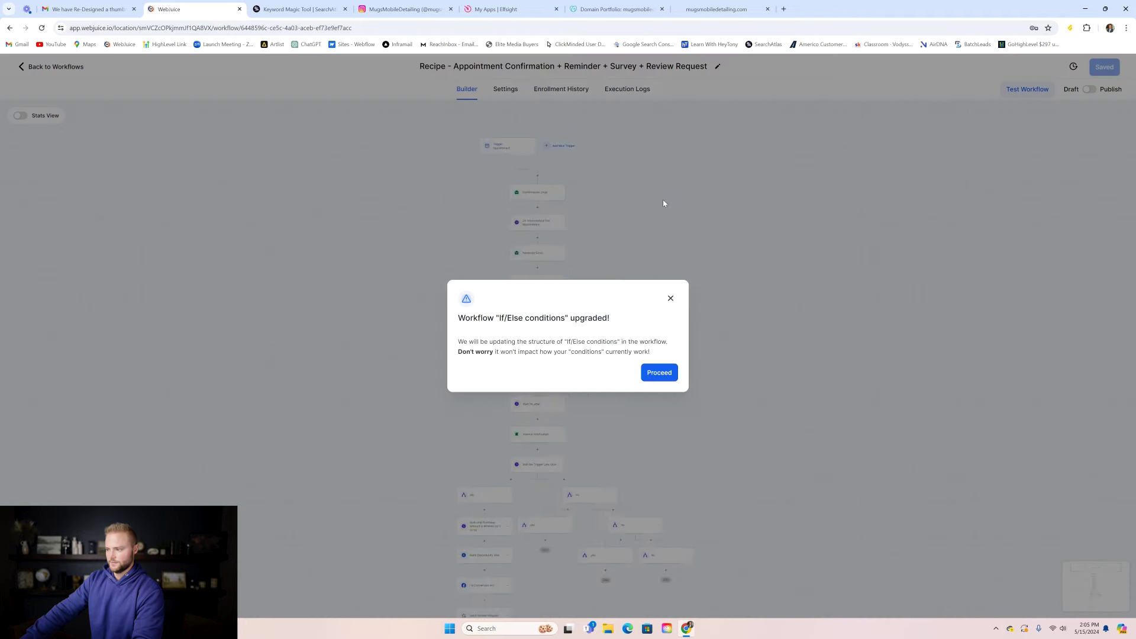
click(670, 297)
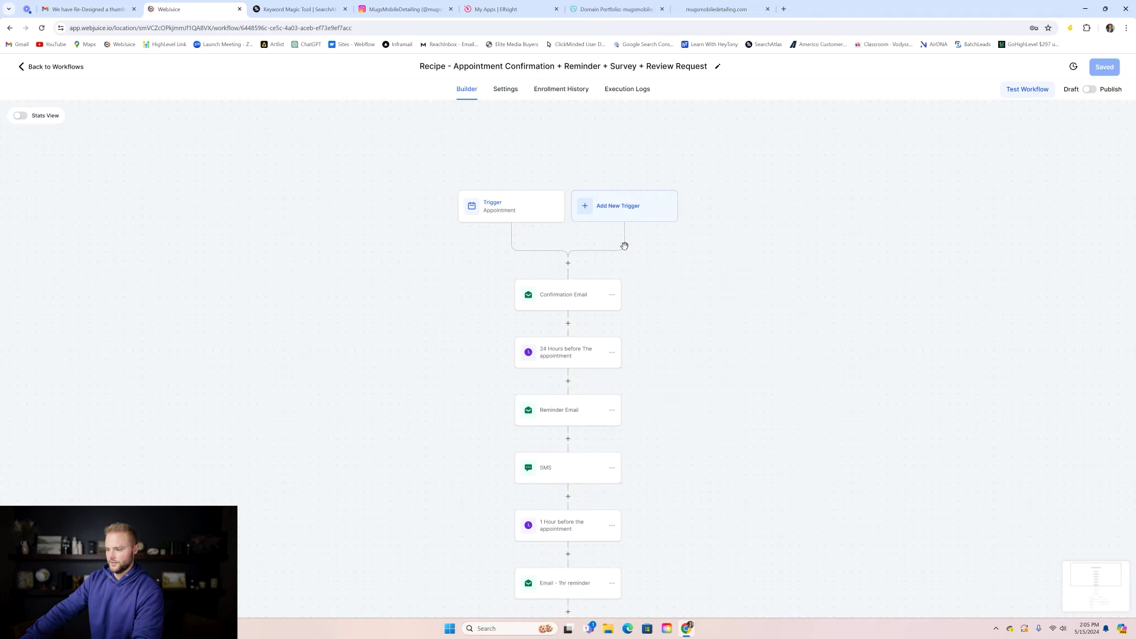
- Filter the appointment trigger to the Mugs Mobile Detailing Appointment calendar and save it
click(503, 214)
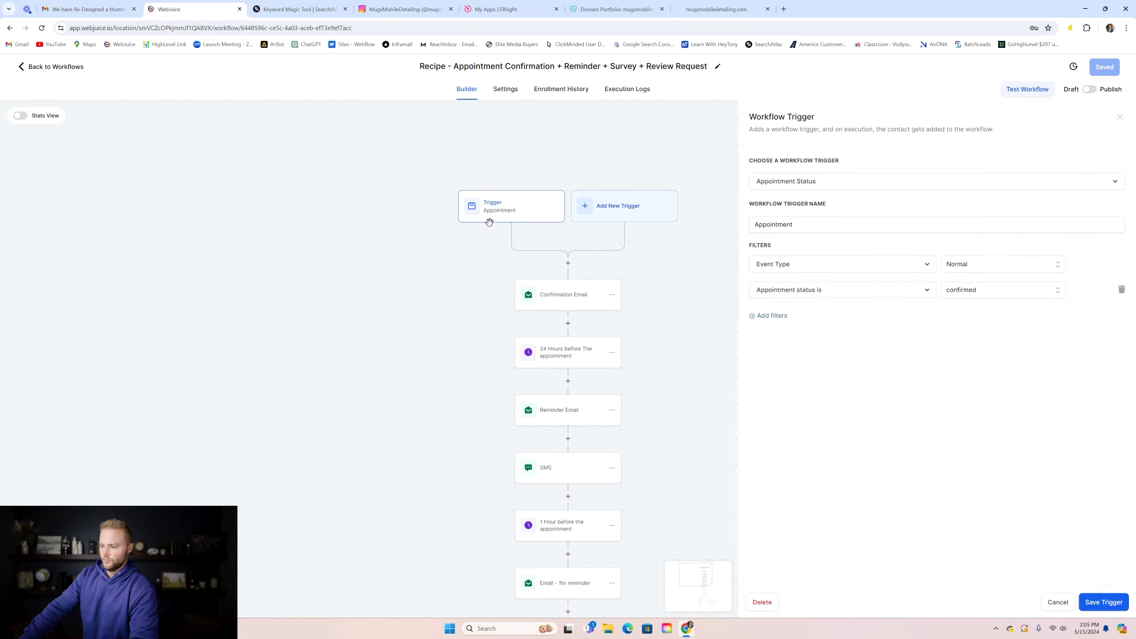
click(779, 322)
click(788, 320)
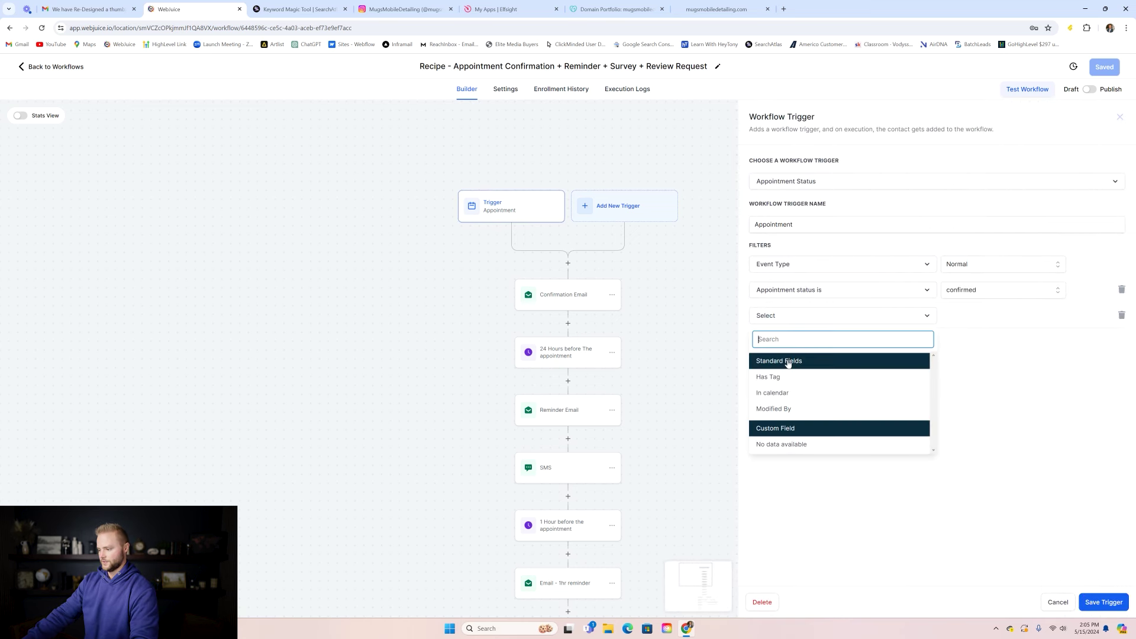
click(791, 392)
click(975, 321)
click(982, 358)
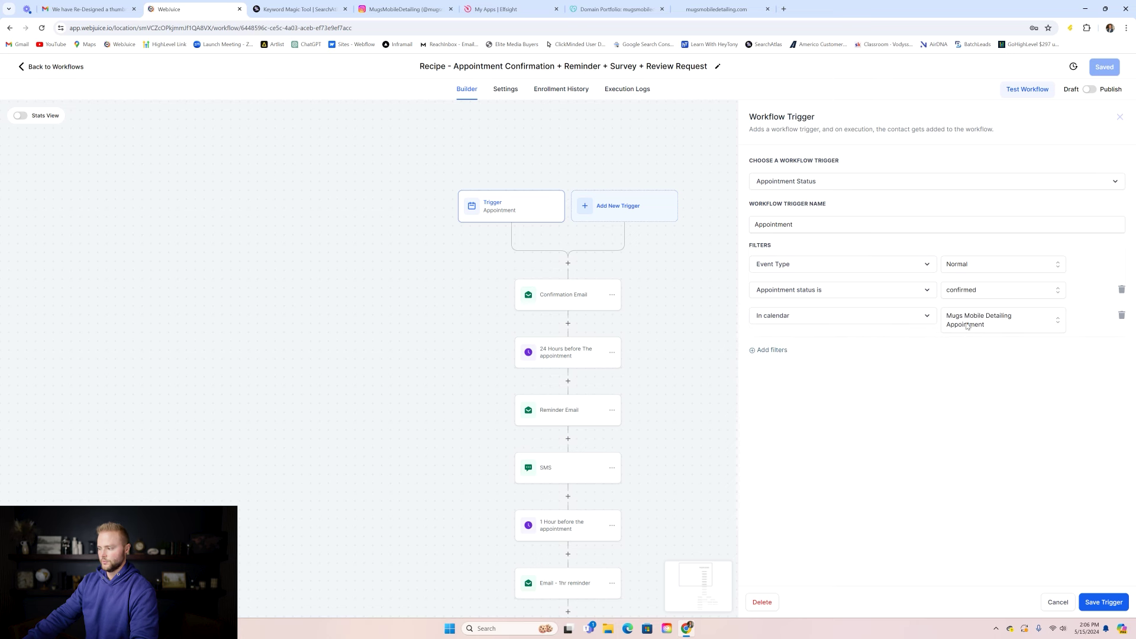
click(1106, 607)
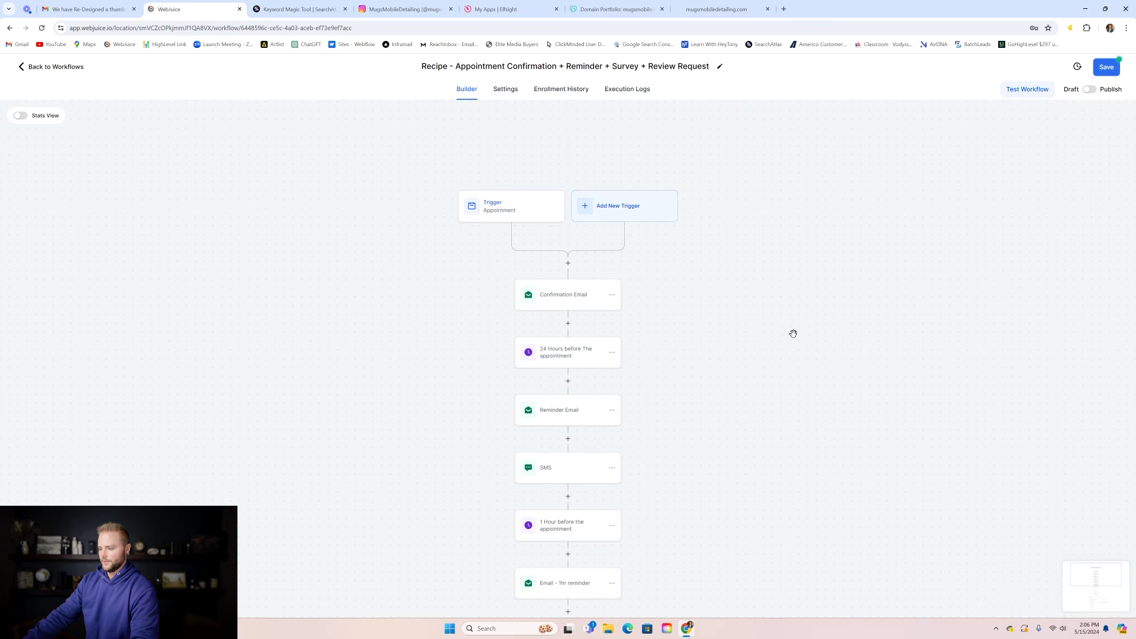
- Turn on Allow re-entry in the workflow settings and return to the builder
click(504, 90)
click(300, 203)
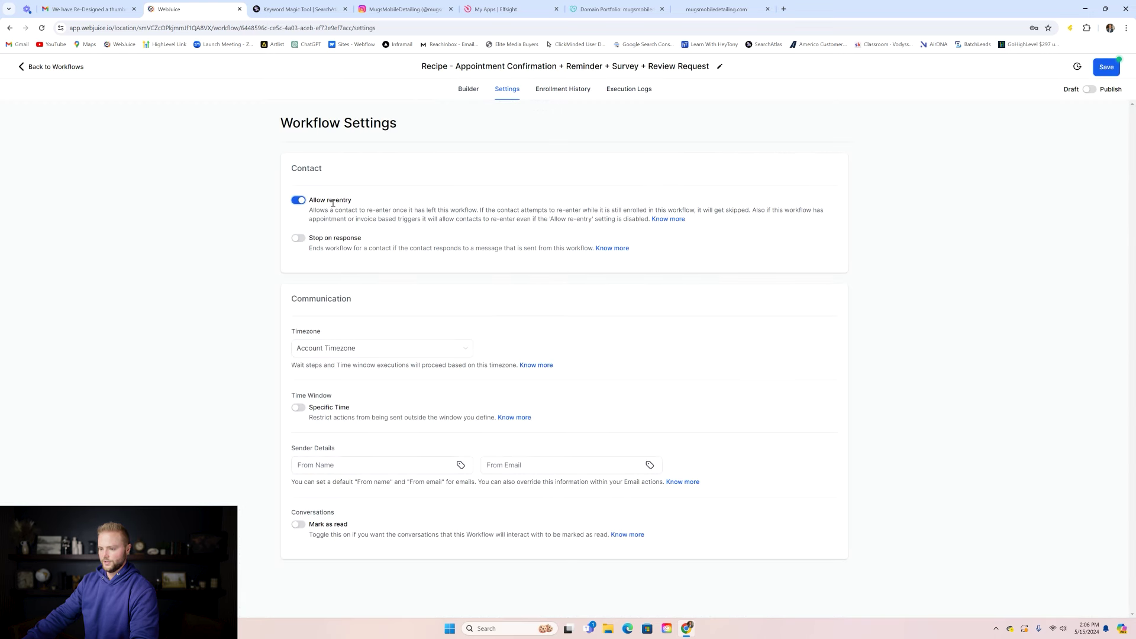
click(468, 90)
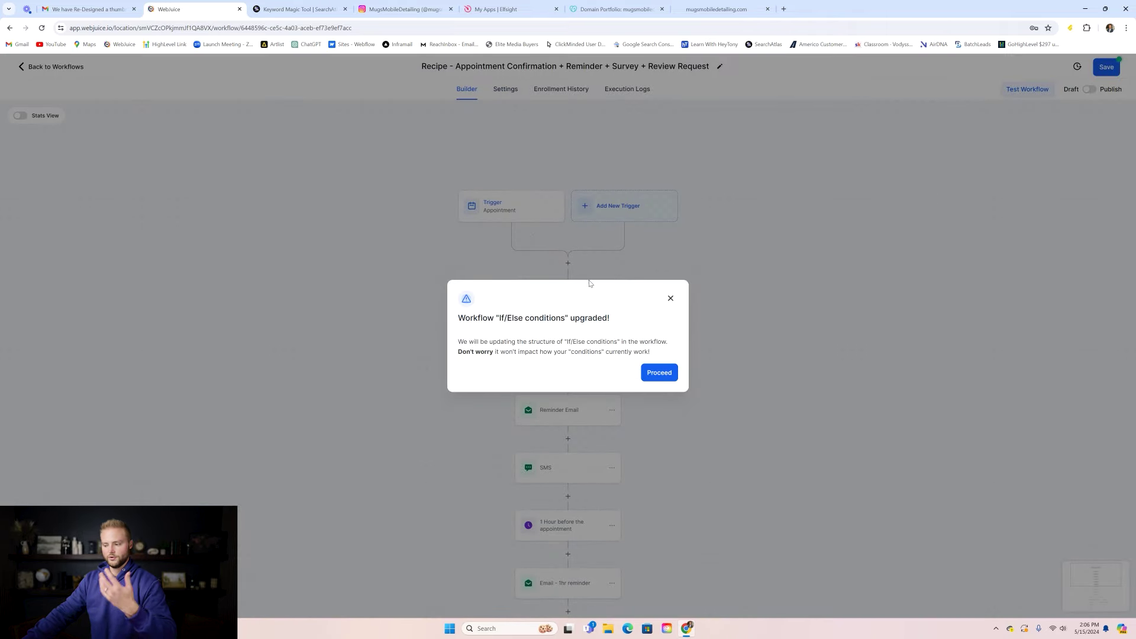
click(652, 374)
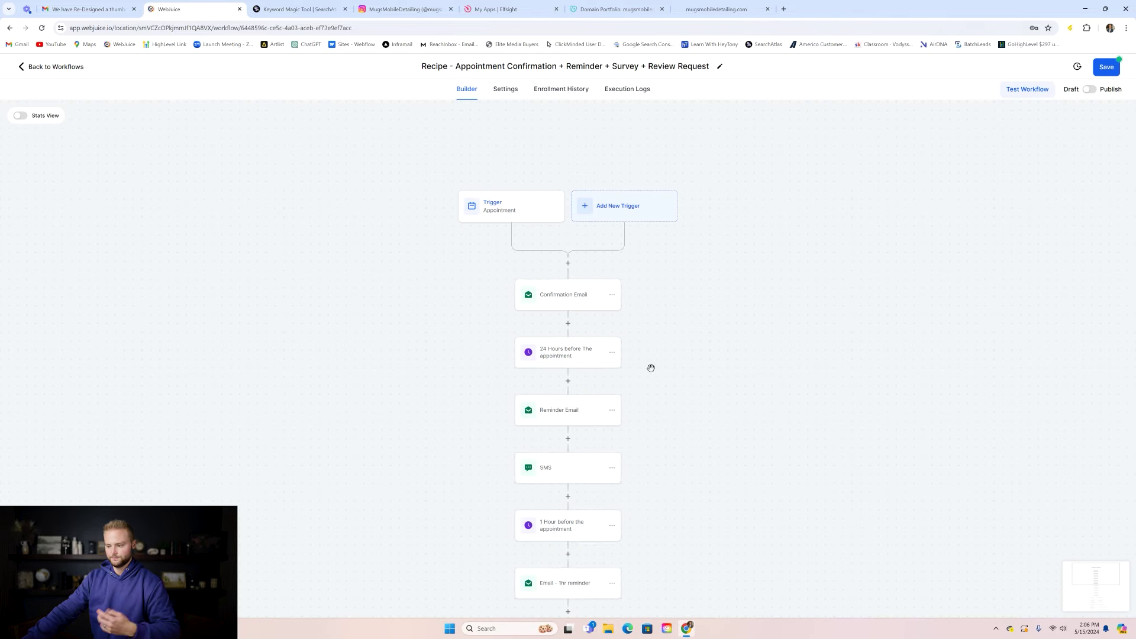
click(507, 90)
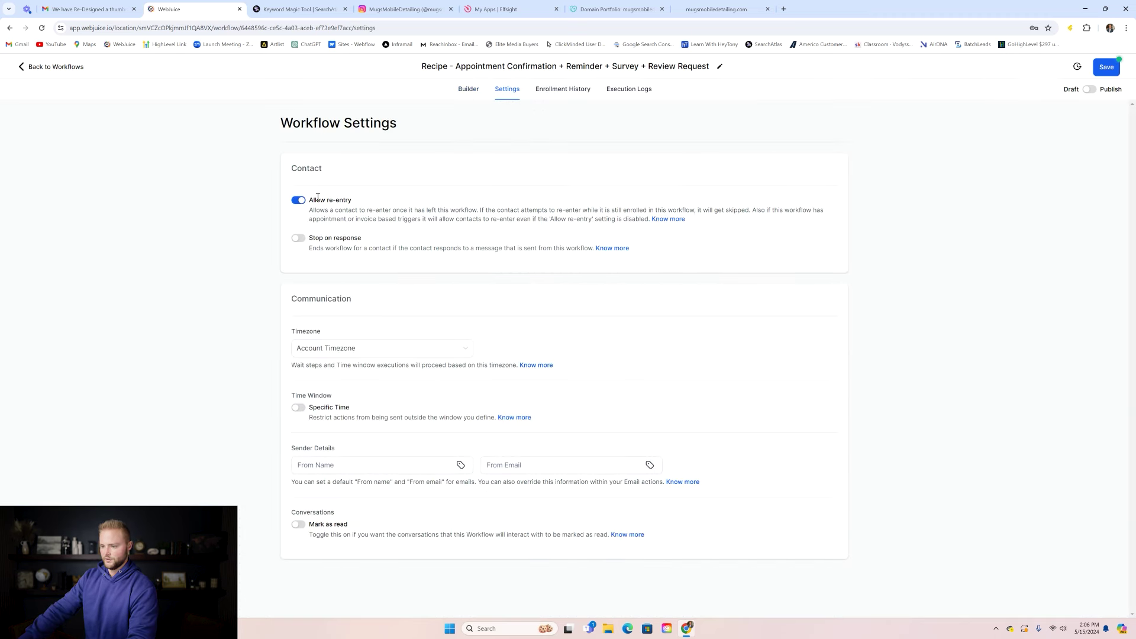
click(467, 90)
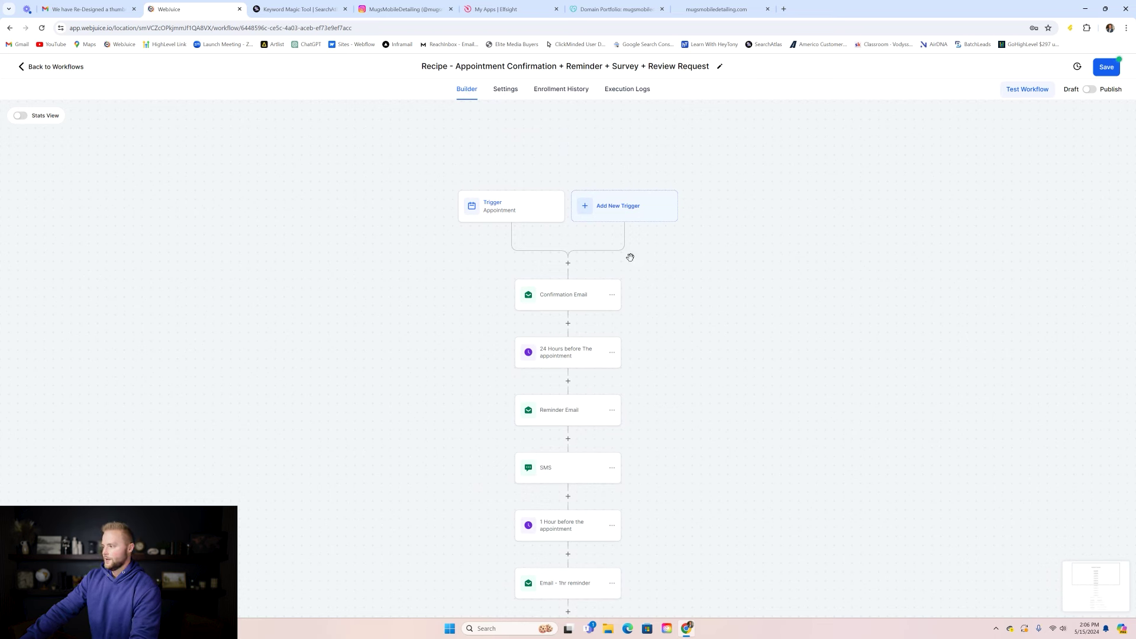
scroll(591, 229, down, 1)
click(564, 255)
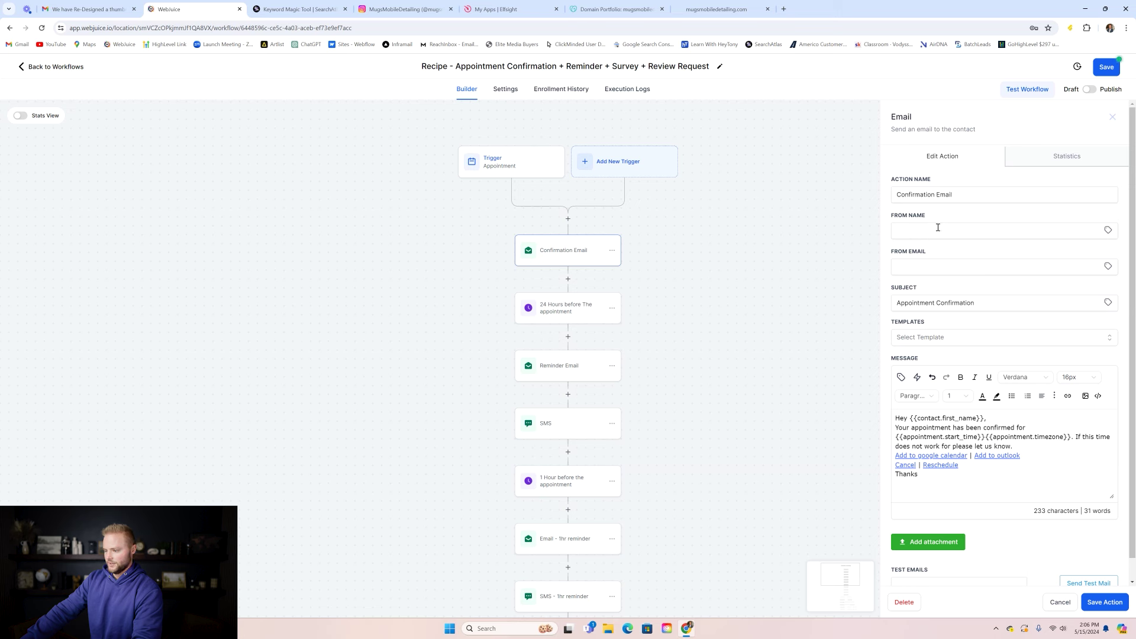
scroll(924, 436, down, 1)
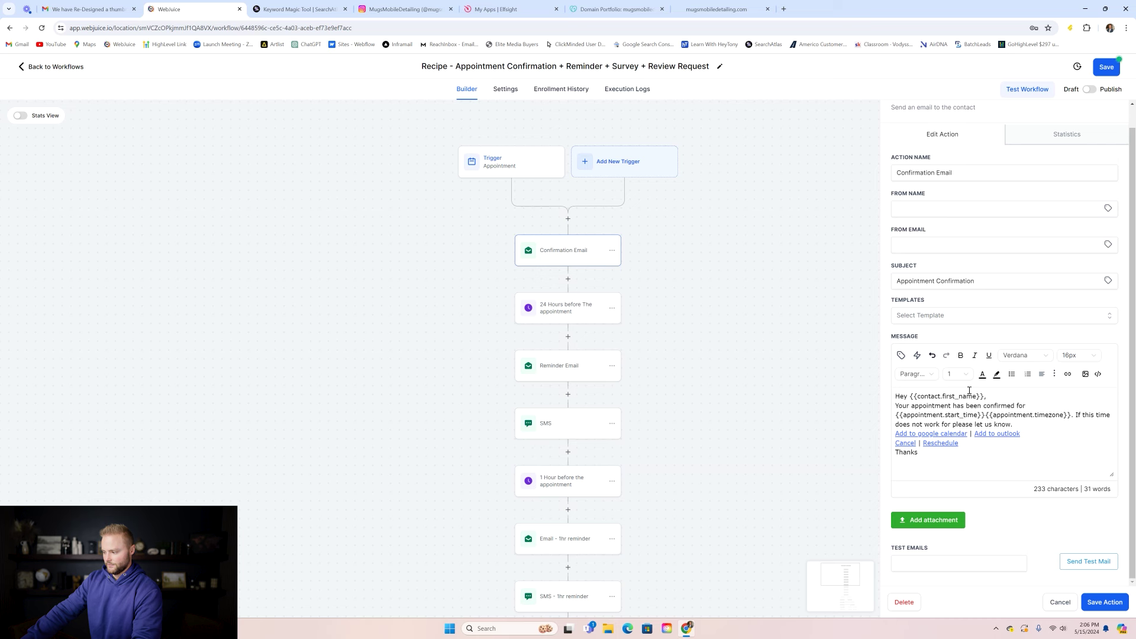
click(1032, 424)
click(901, 355)
click(870, 218)
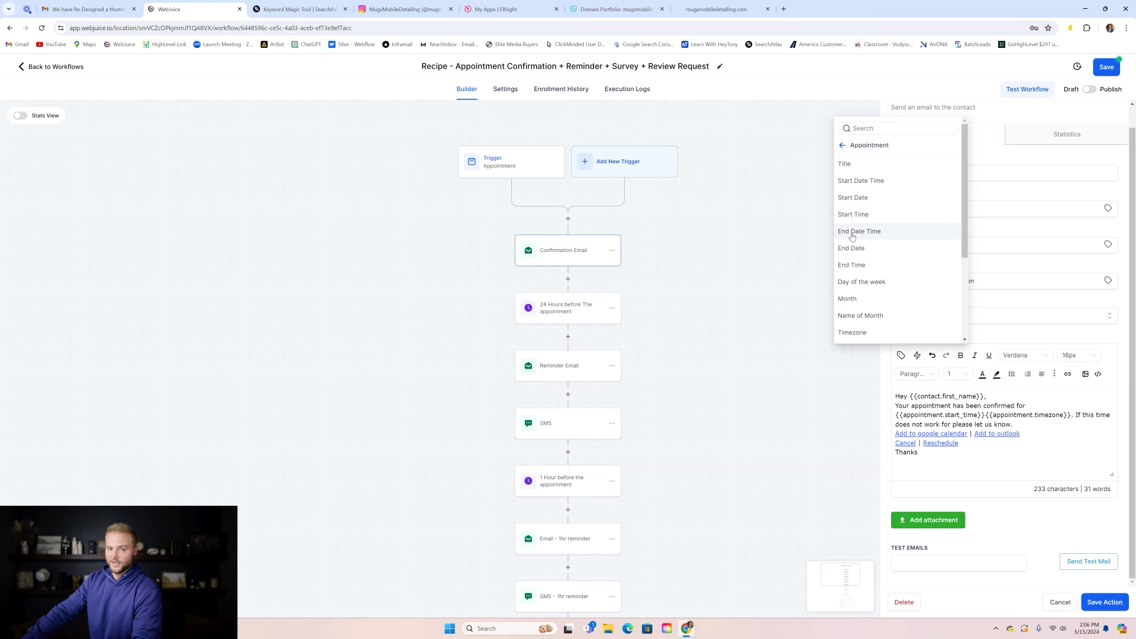
click(824, 244)
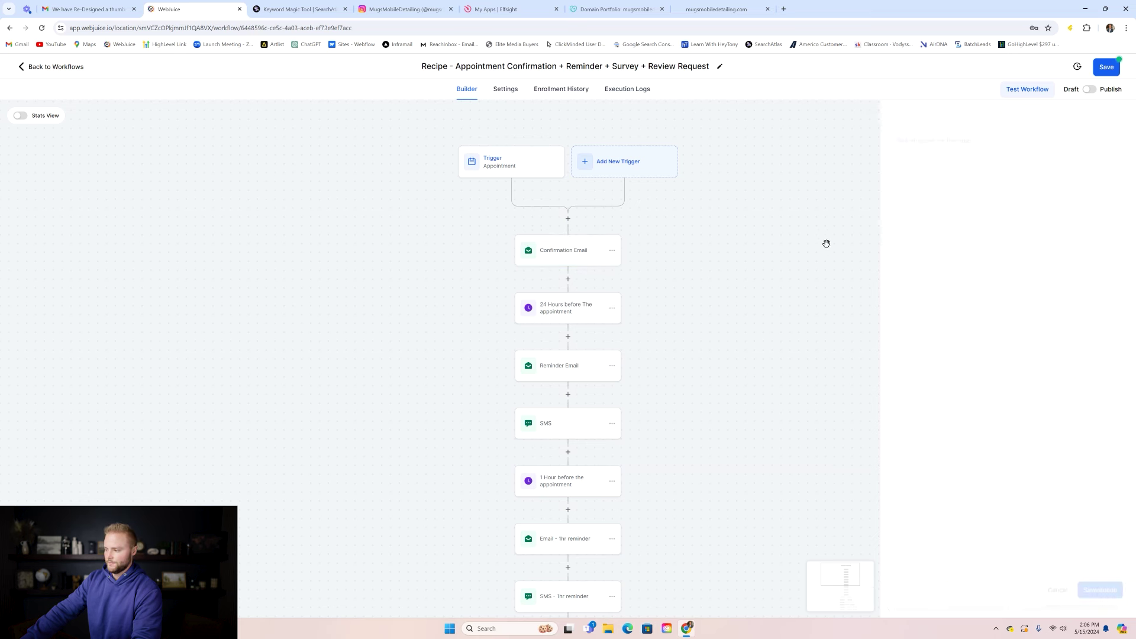
scroll(571, 269, down, 1)
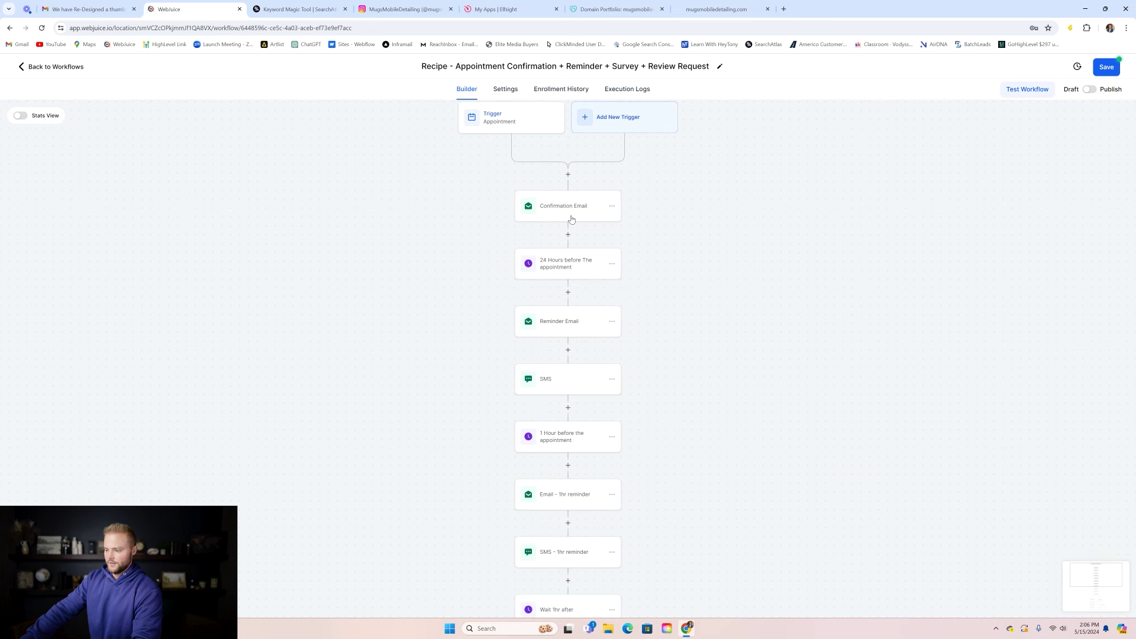
scroll(565, 268, down, 1)
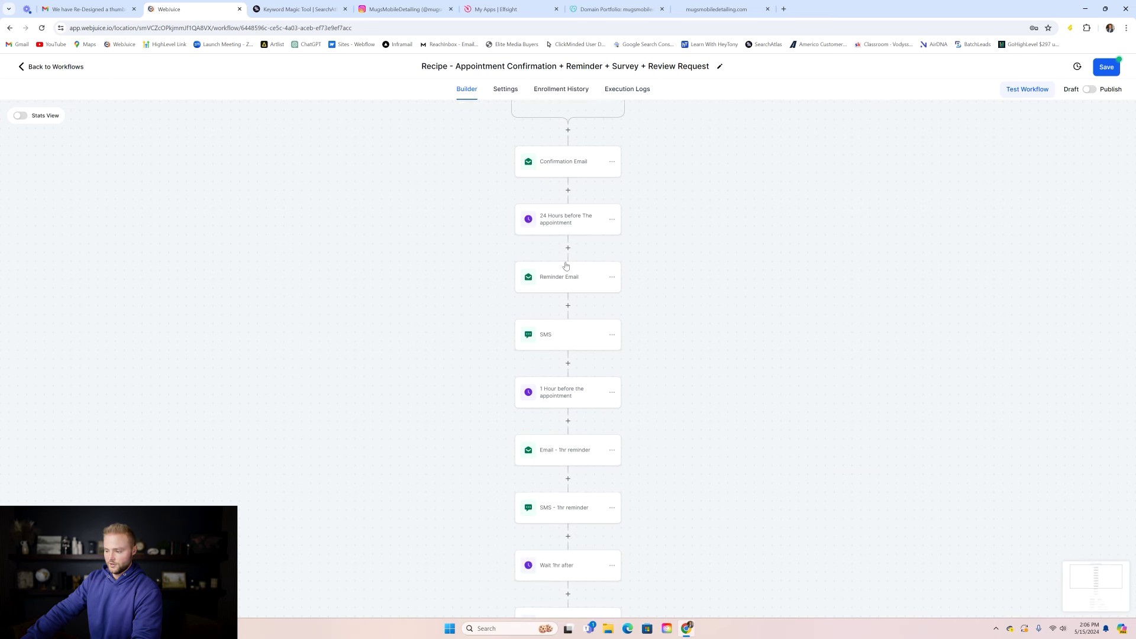
click(565, 340)
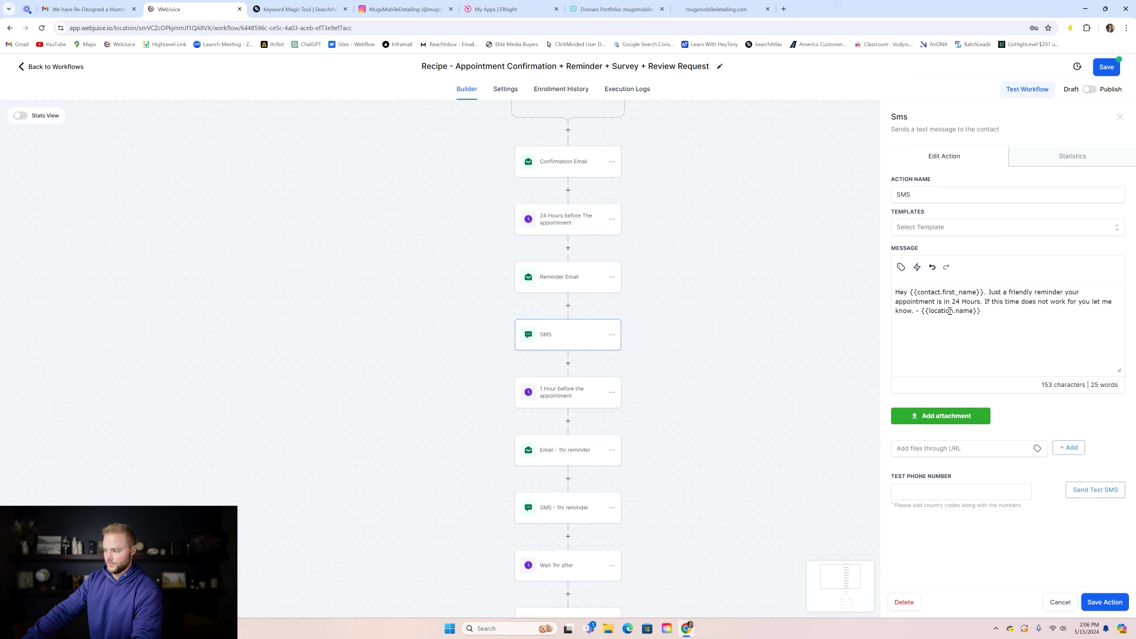
click(1057, 602)
scroll(704, 266, down, 2)
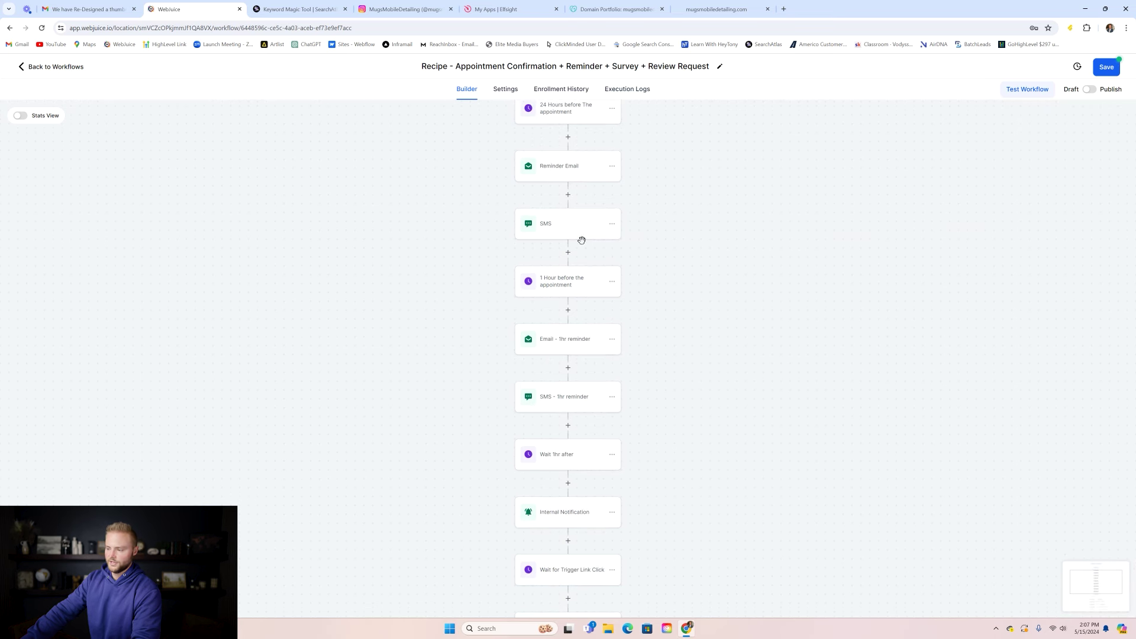
scroll(713, 201, down, 1)
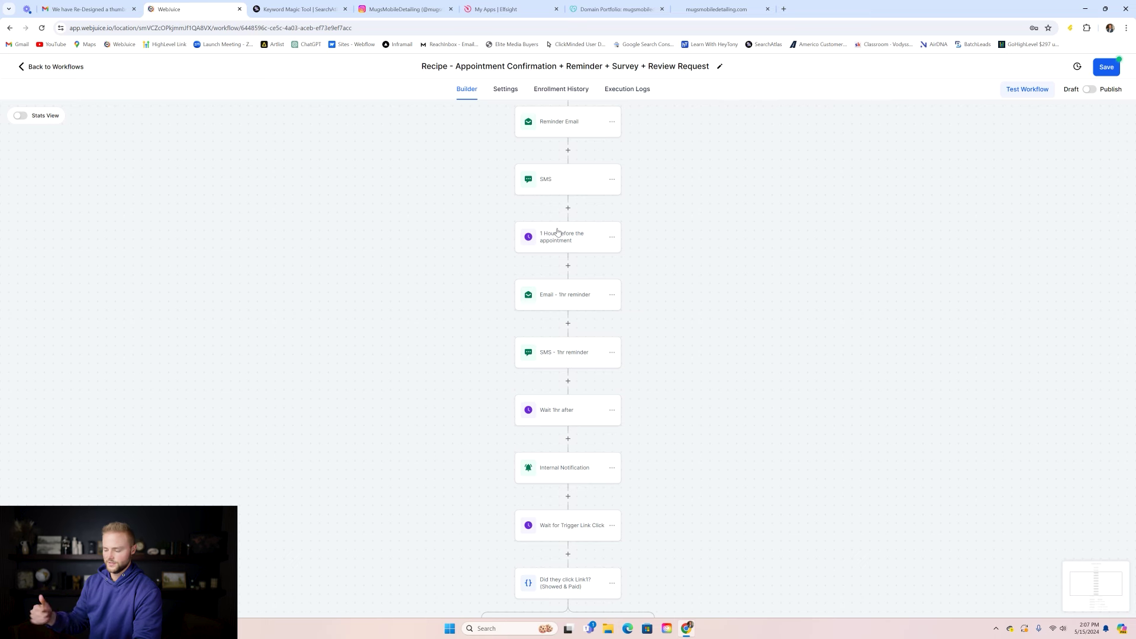
- Delete the 'Did they click Link1? (Showed & Paid)' condition along with its branches
click(560, 241)
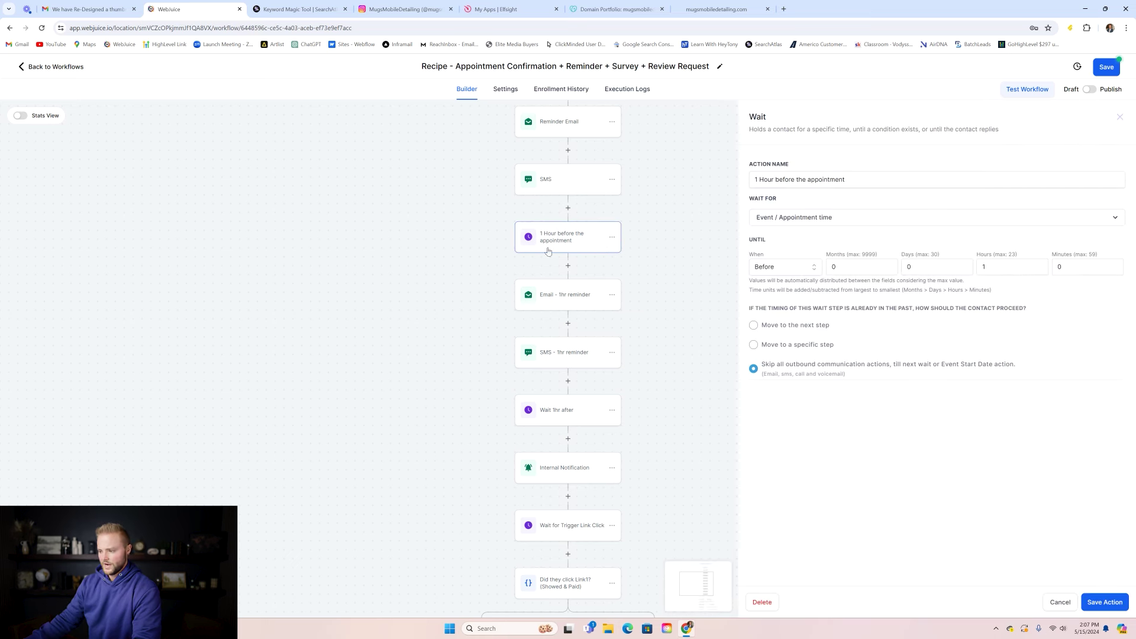
click(1060, 601)
scroll(609, 305, down, 2)
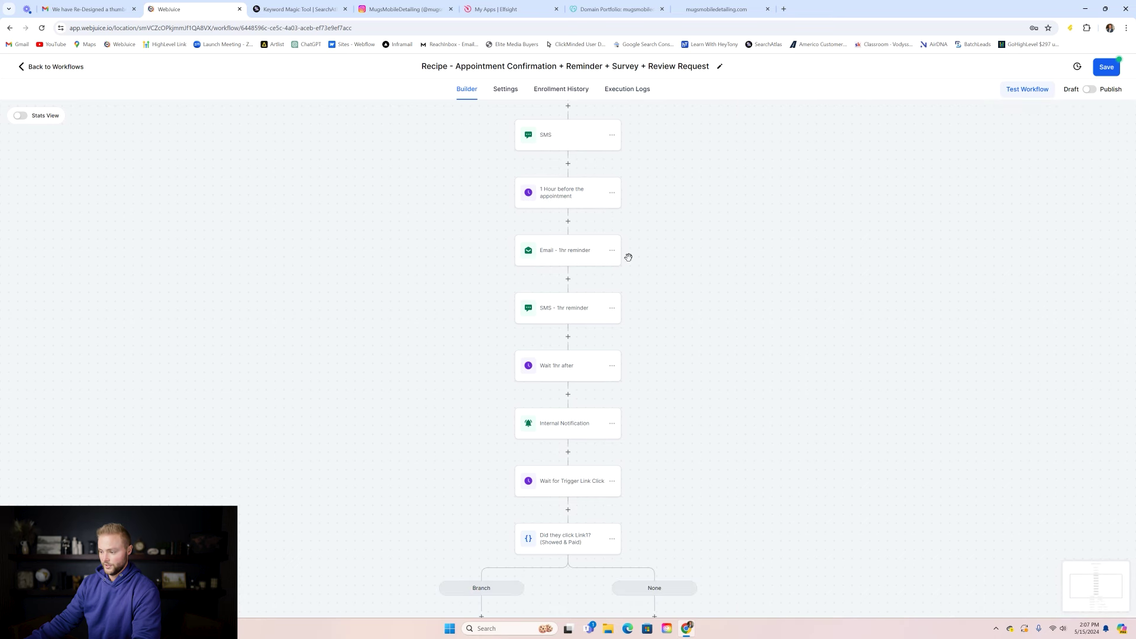
scroll(651, 282, down, 5)
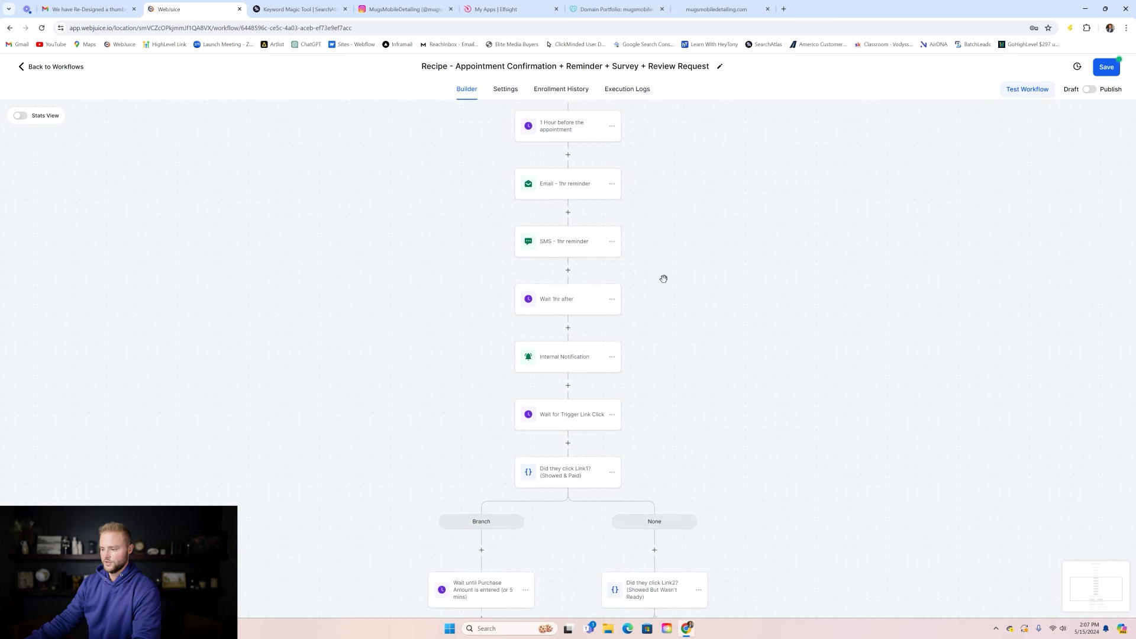
scroll(631, 332, down, 2)
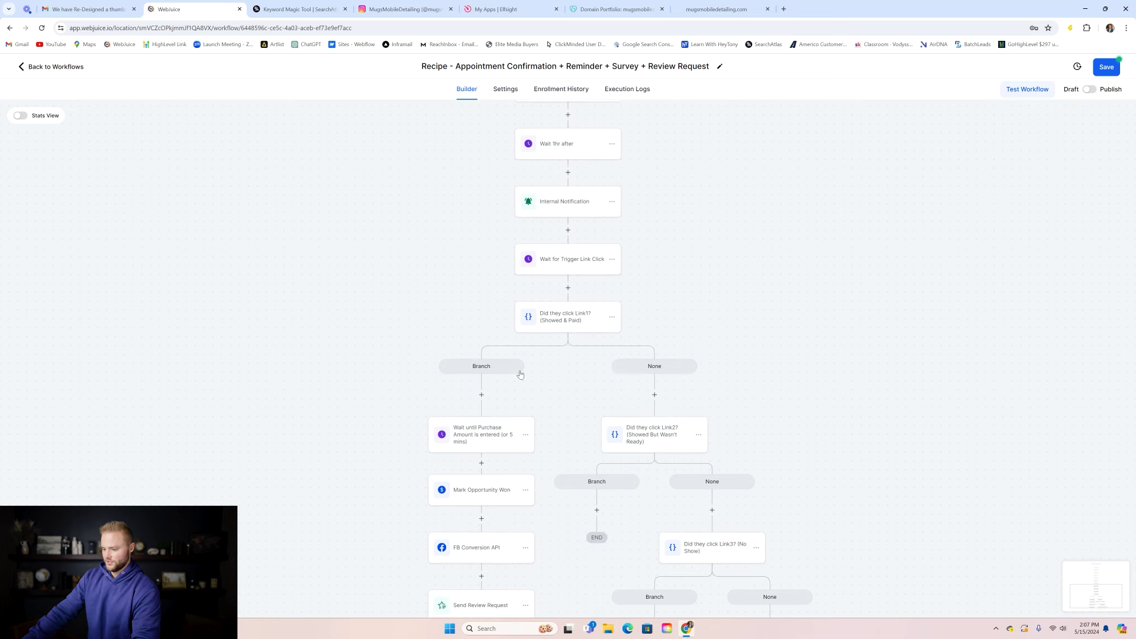
click(609, 328)
click(629, 298)
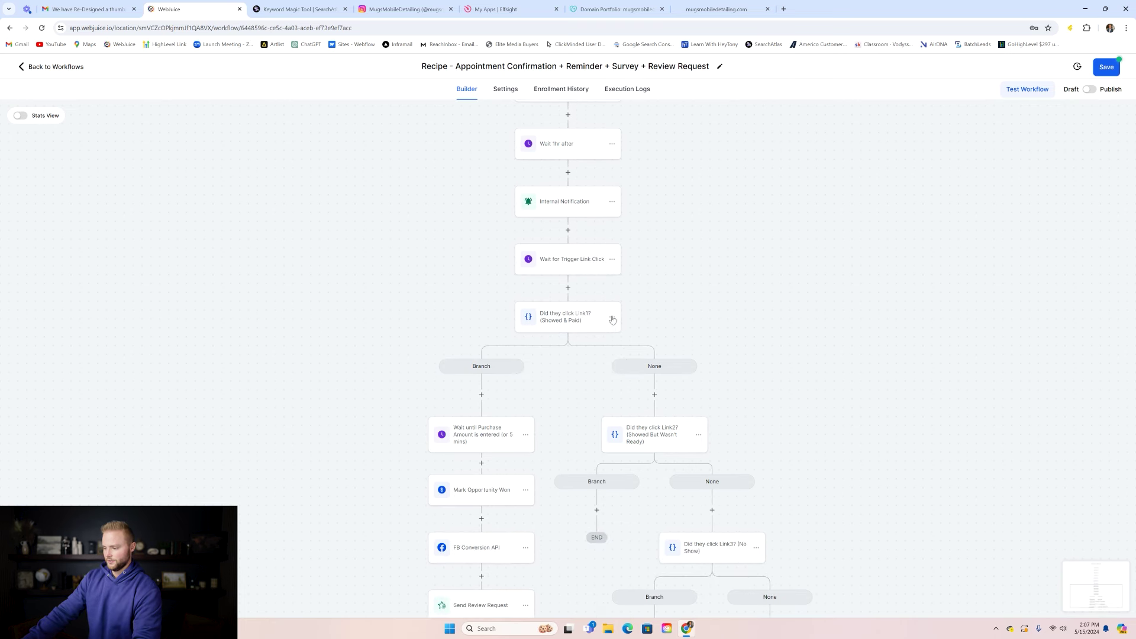
click(612, 317)
mouse_move(651, 383)
click(691, 342)
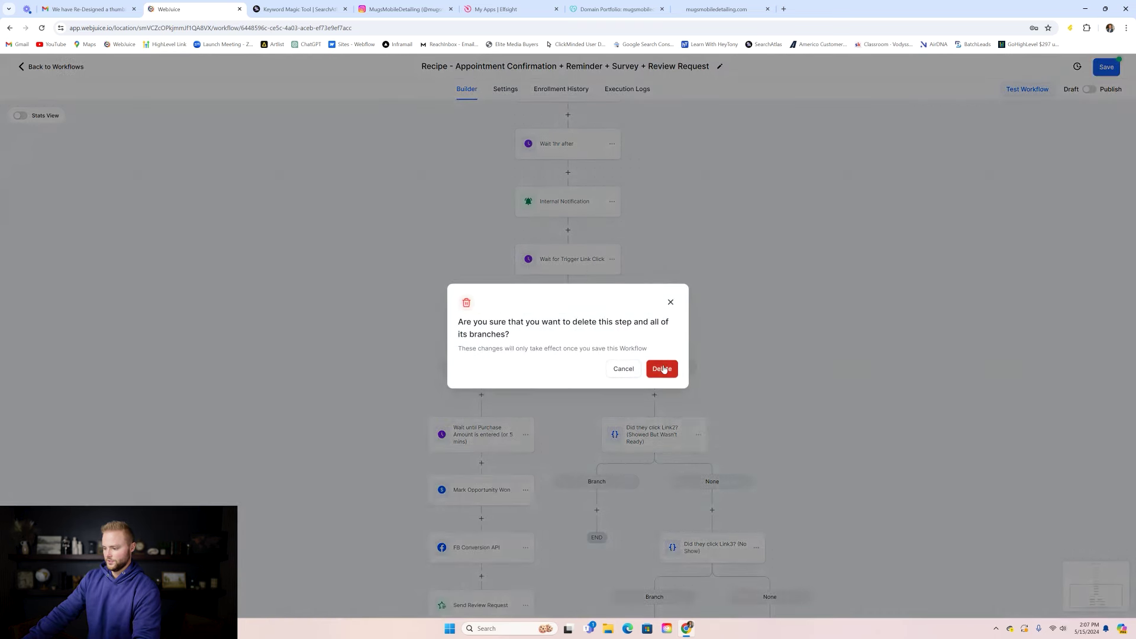
click(663, 367)
- Delete the Internal Notification and Wait for Trigger Link Click steps
scroll(624, 336, up, 3)
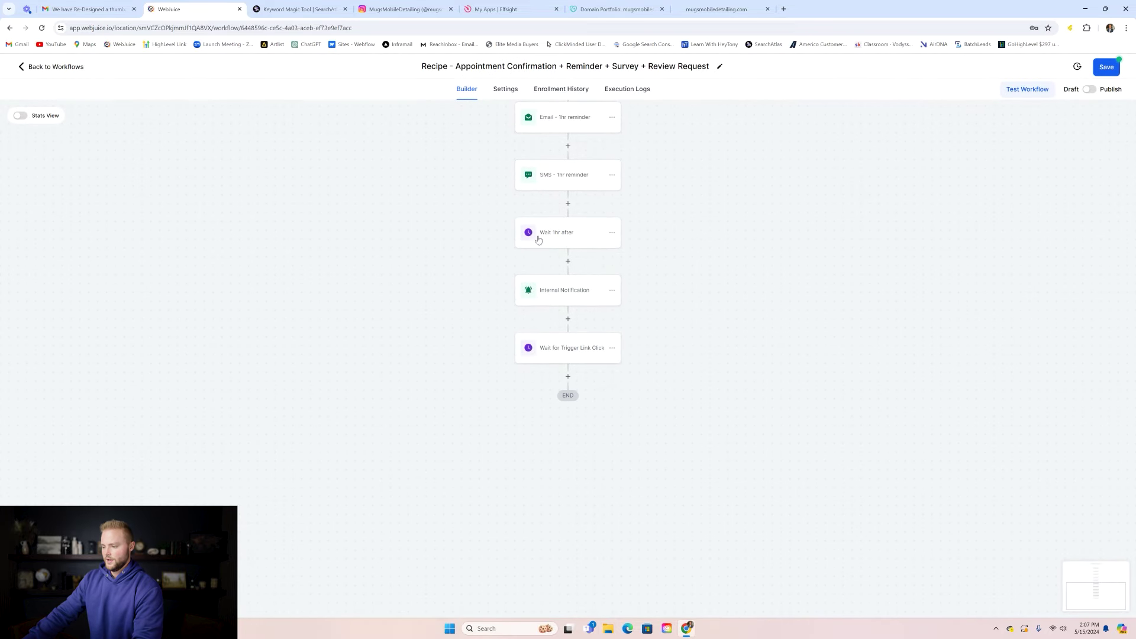
click(611, 293)
click(644, 358)
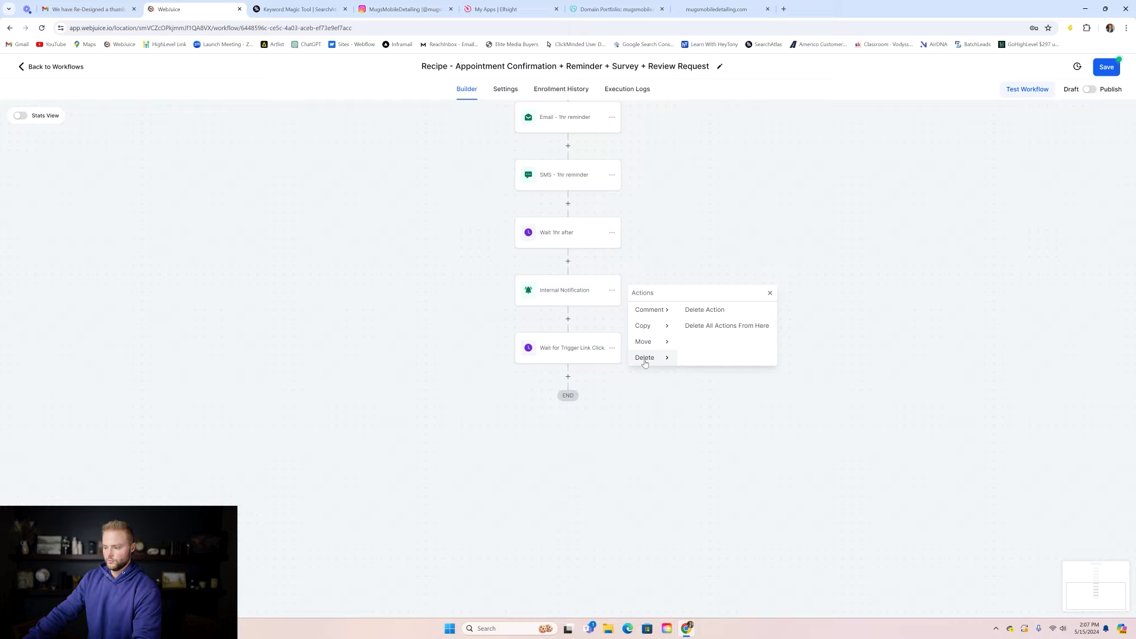
click(703, 311)
click(660, 363)
click(612, 290)
click(650, 357)
click(698, 307)
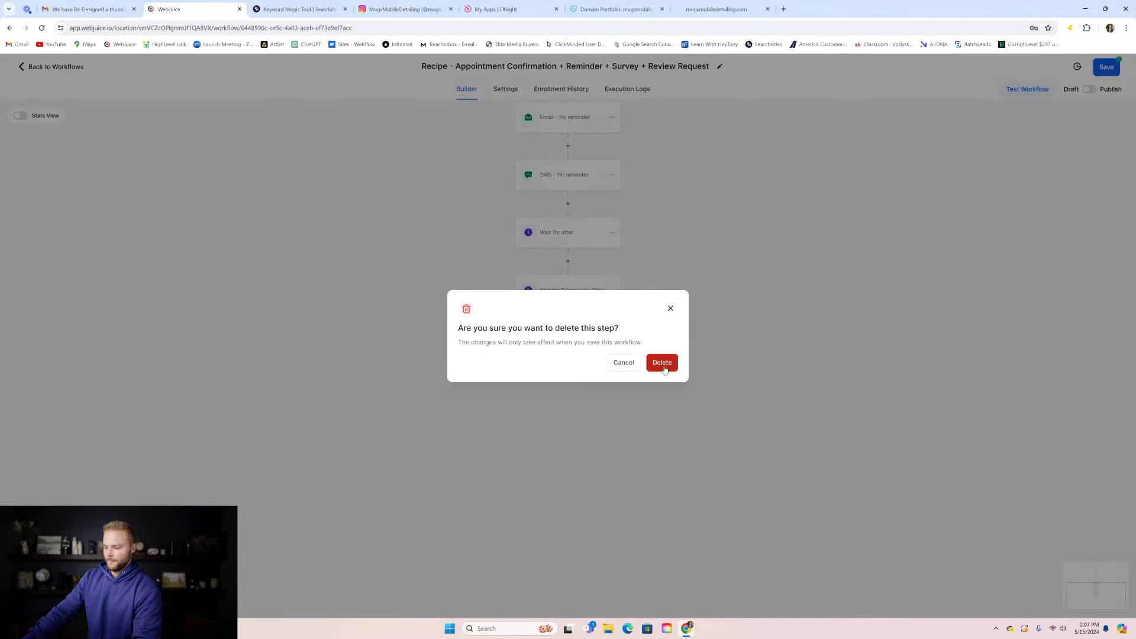
click(662, 363)
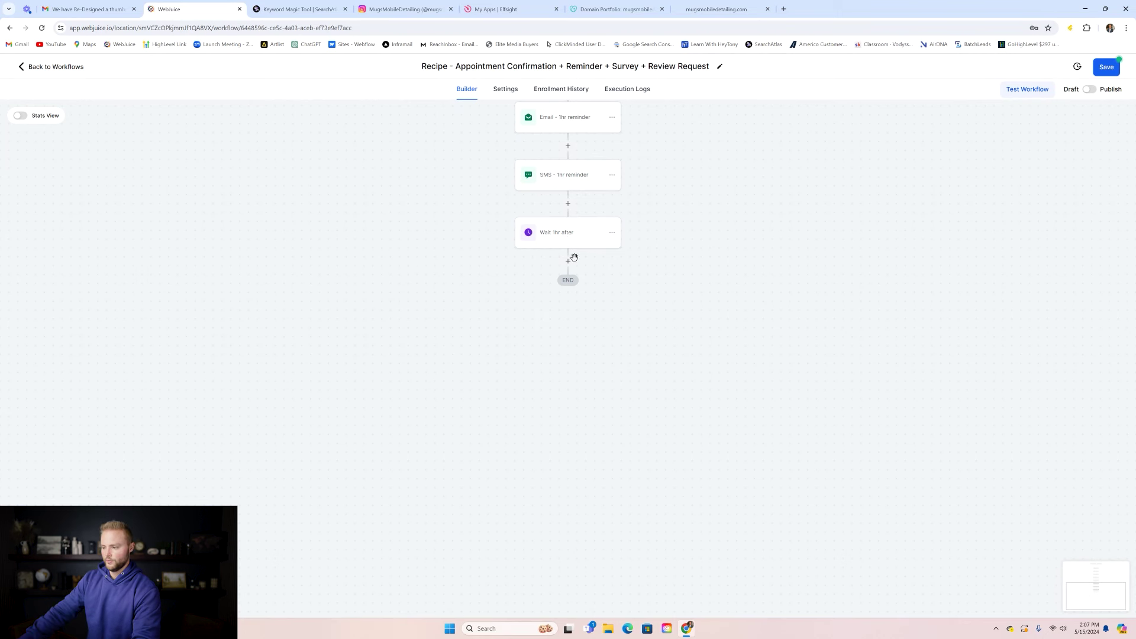
- Rename the wait step to 4 hours and set its duration to 4 hours
click(574, 242)
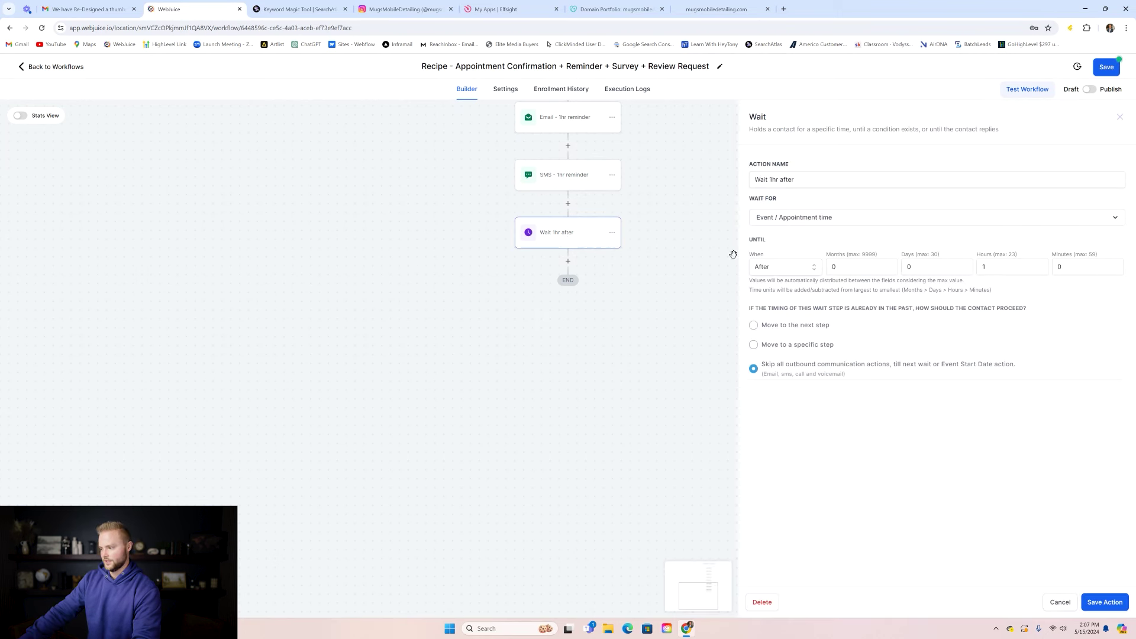
click(770, 180)
key(BackSpace)
text(4)
click(1004, 271)
key(BackSpace)
text(4)
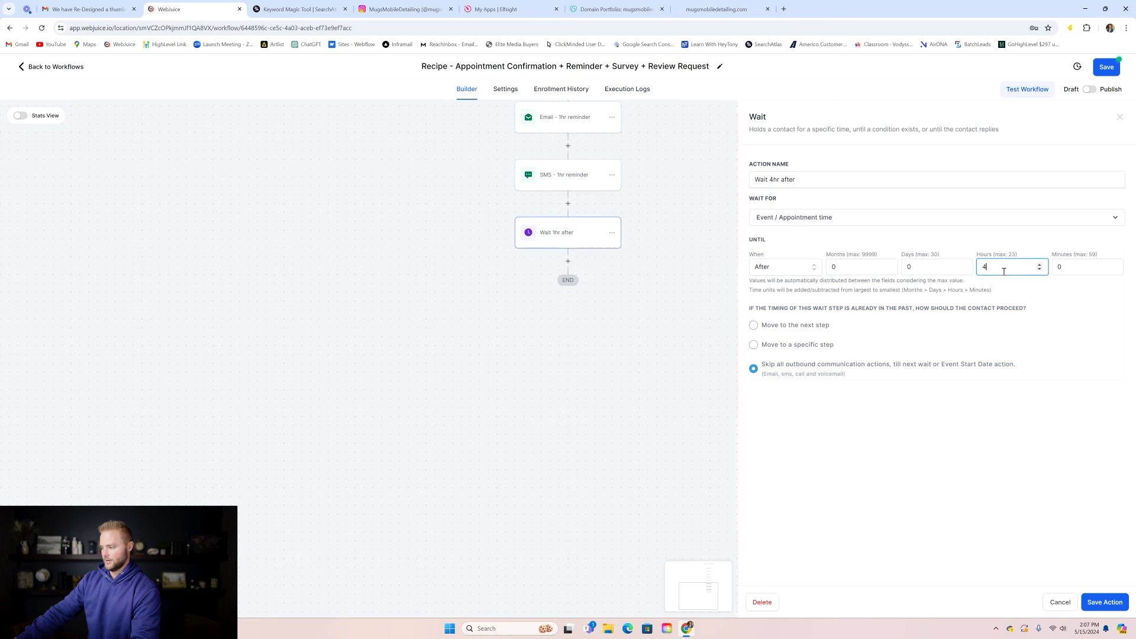
click(1001, 246)
click(1115, 604)
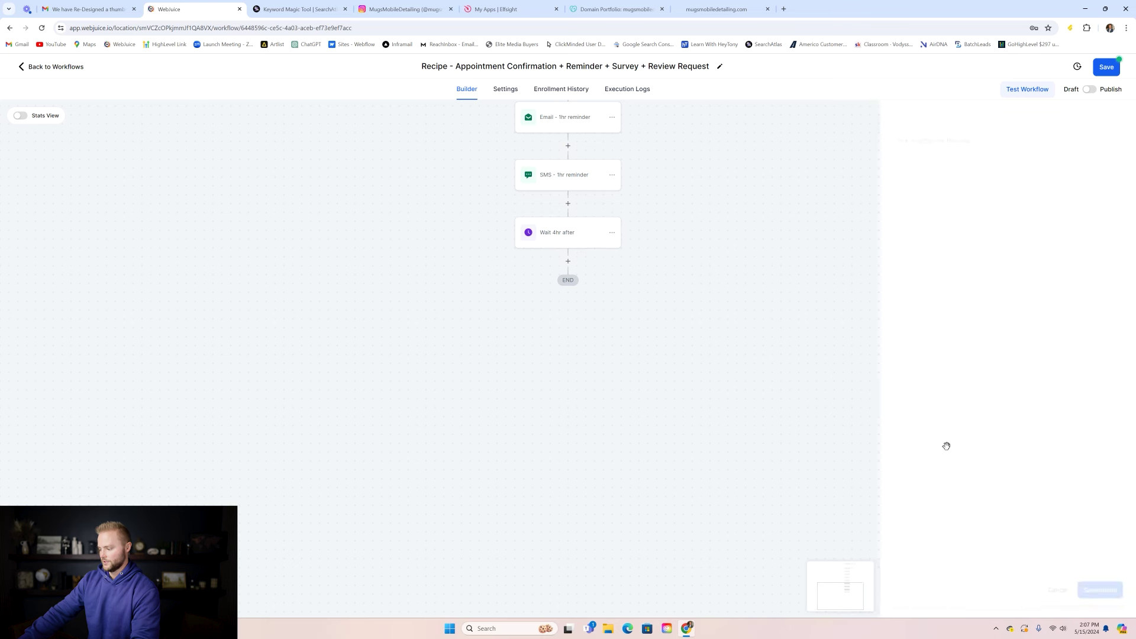
- Add a Send Review Request step after the wait with review type SMS
click(568, 261)
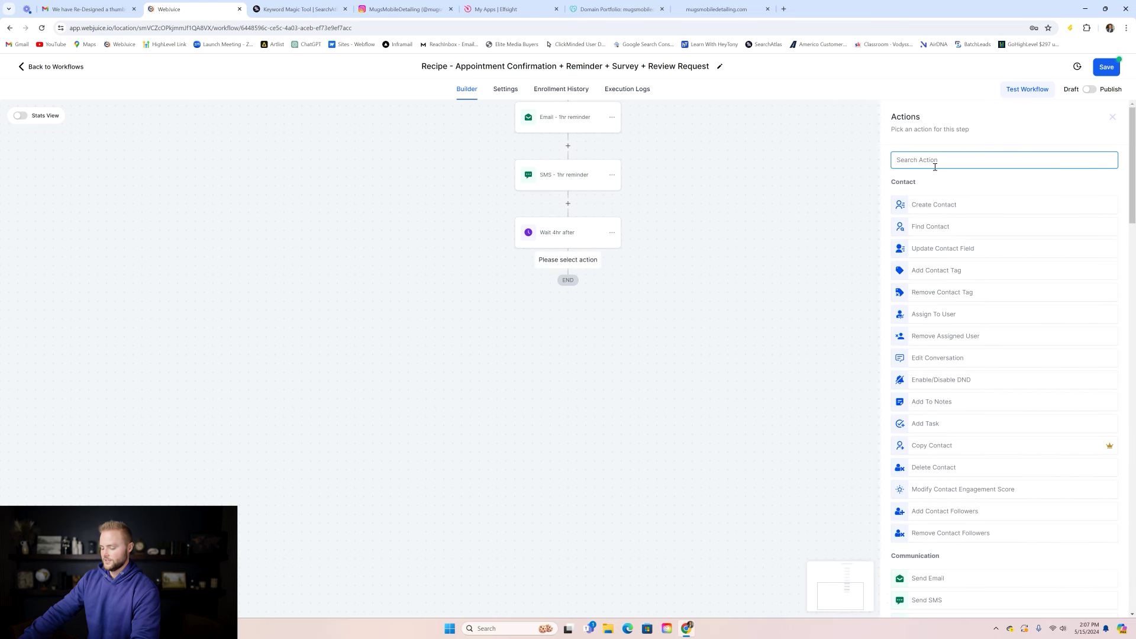
text(goog)
key(BackSpace)
key(BackSpace)
key(BackSpace)
key(BackSpace)
text(rev)
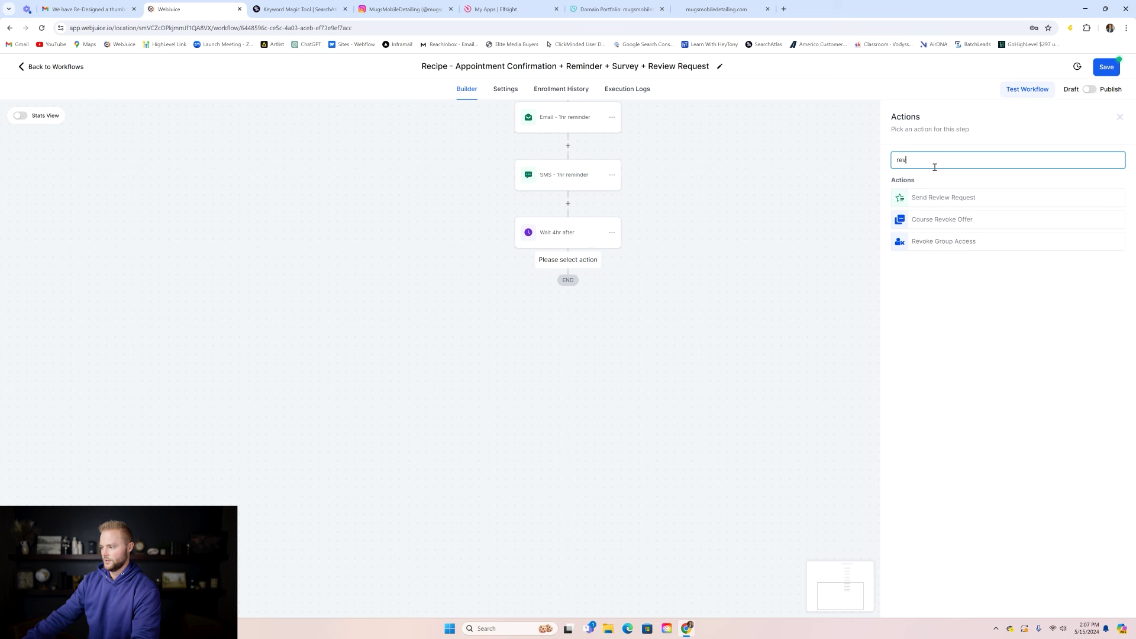
click(943, 200)
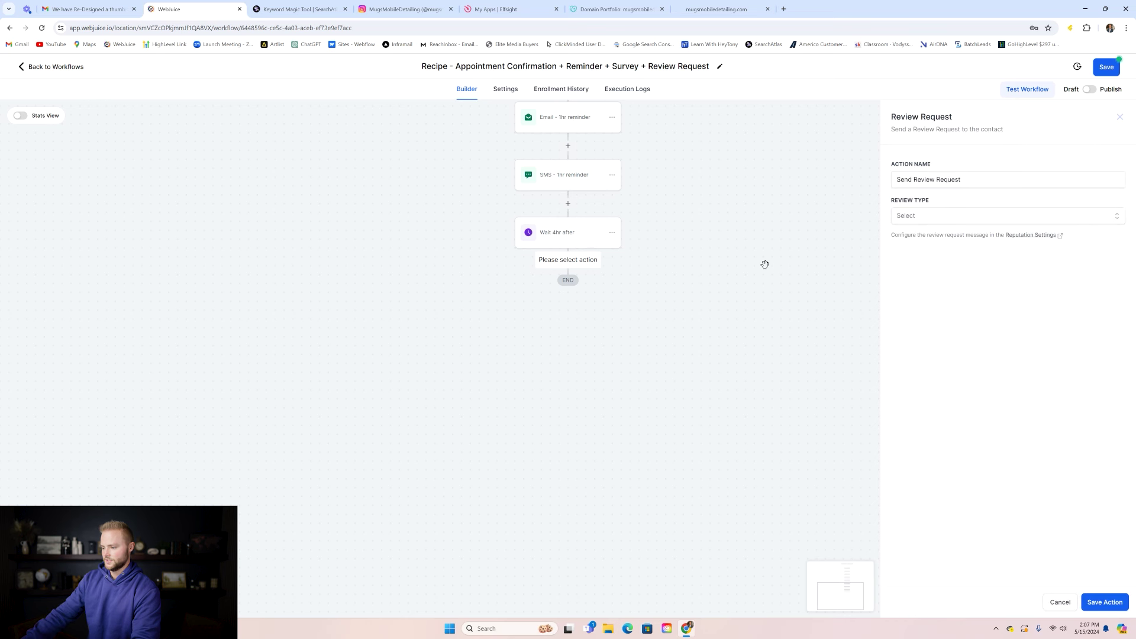
click(909, 217)
click(920, 255)
click(1094, 604)
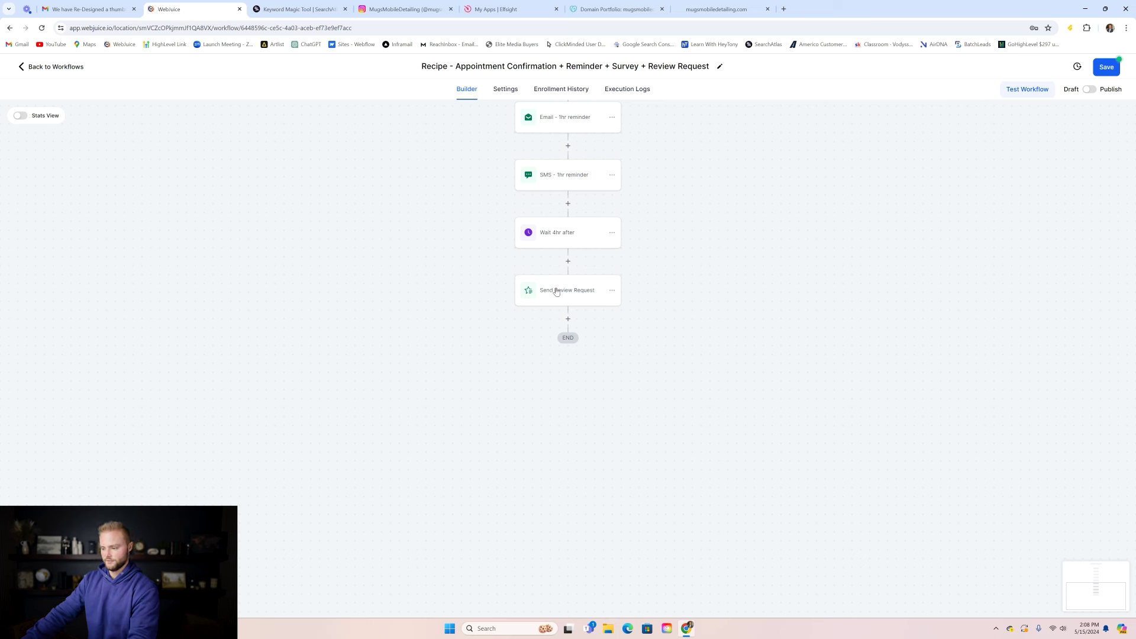
- Delete the Send Review Request step, then save and publish the workflow
click(612, 290)
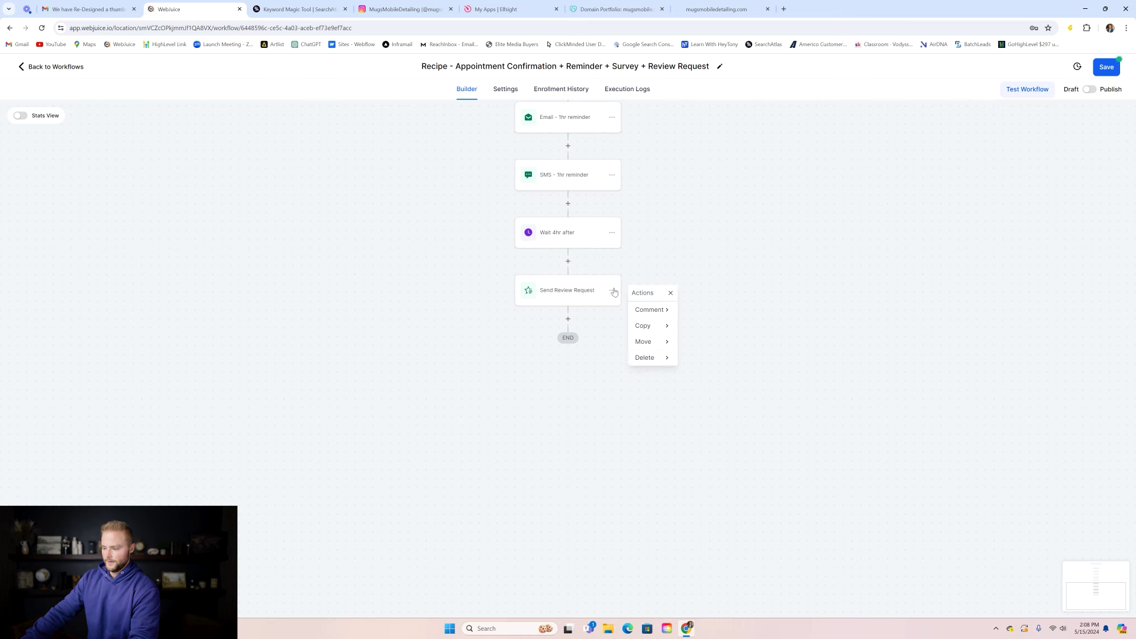
mouse_move(653, 359)
click(691, 309)
click(660, 362)
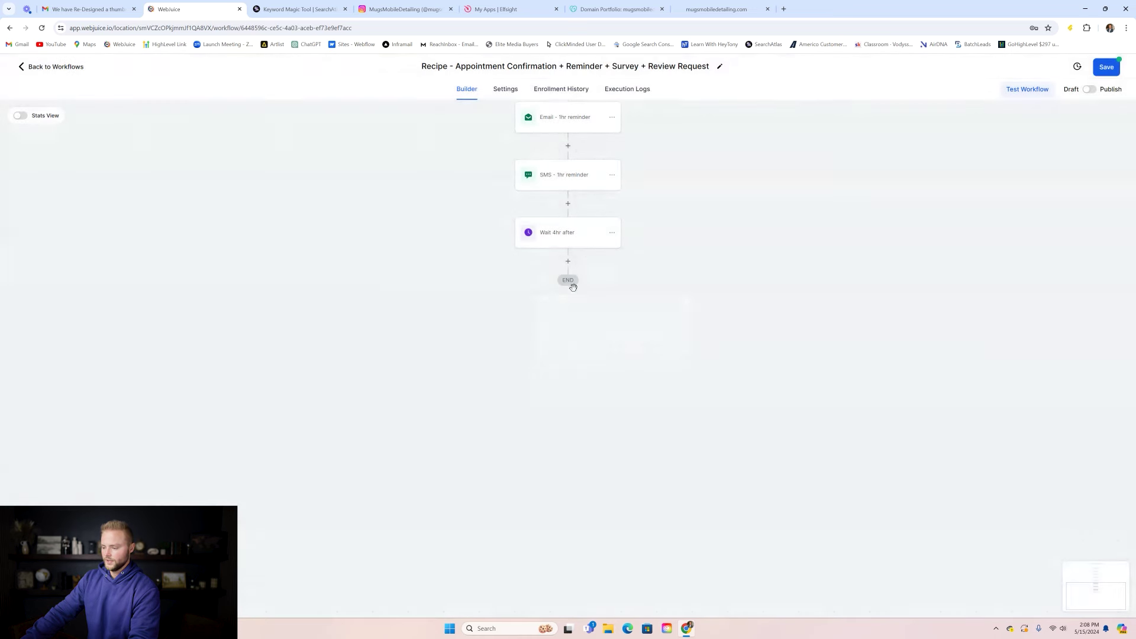
click(1104, 72)
click(1088, 90)
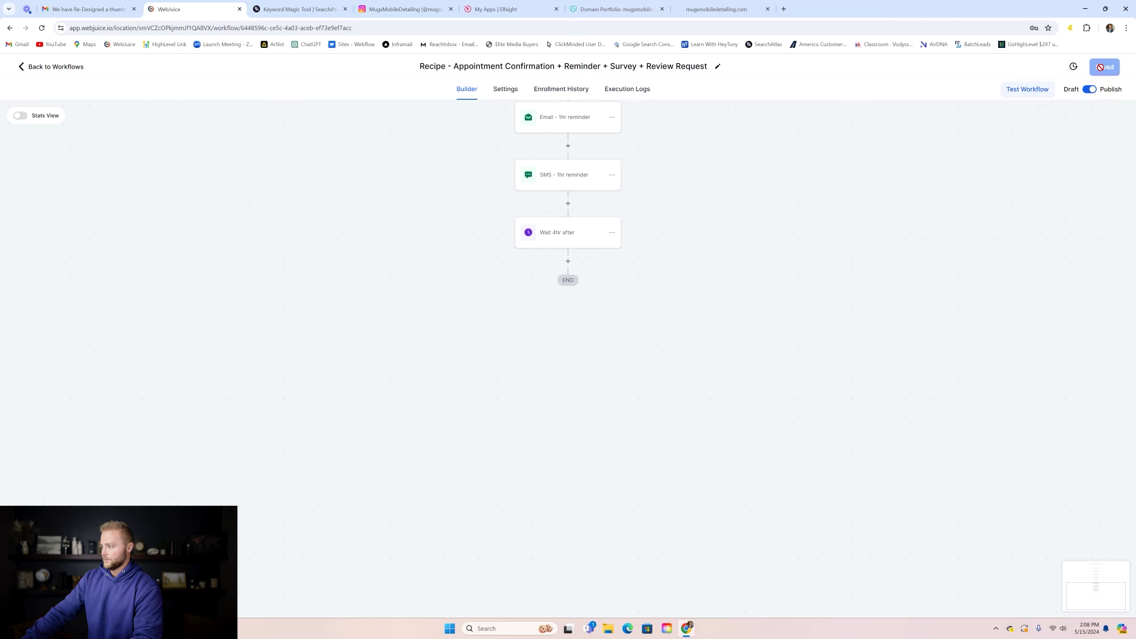
- Leave the workflow for the Reputation overview and open its management settings
click(52, 68)
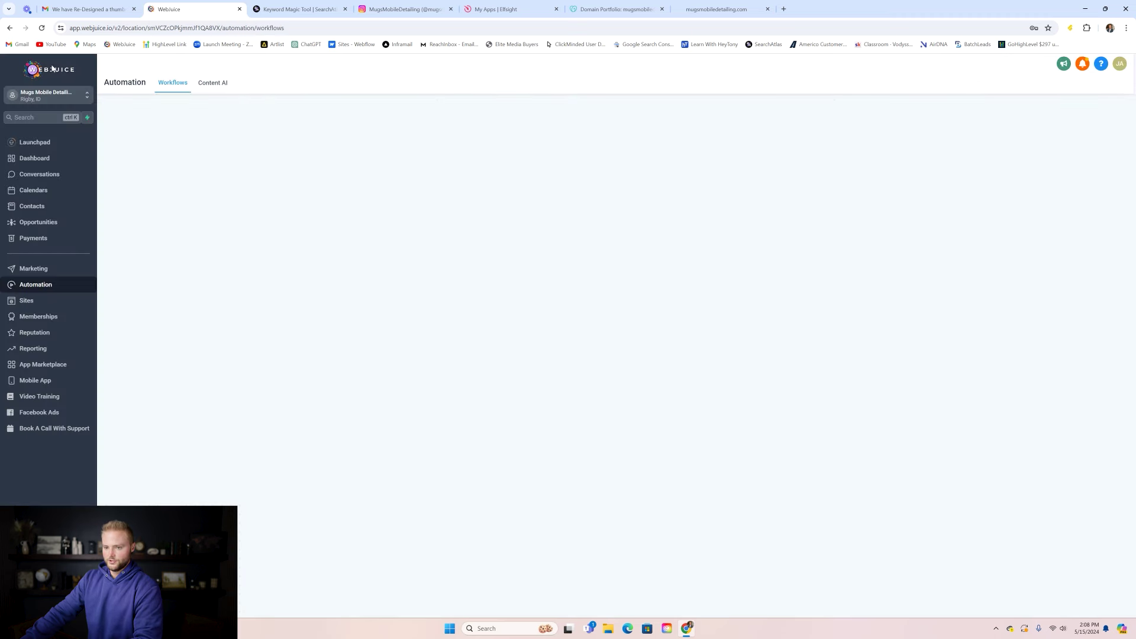
click(36, 334)
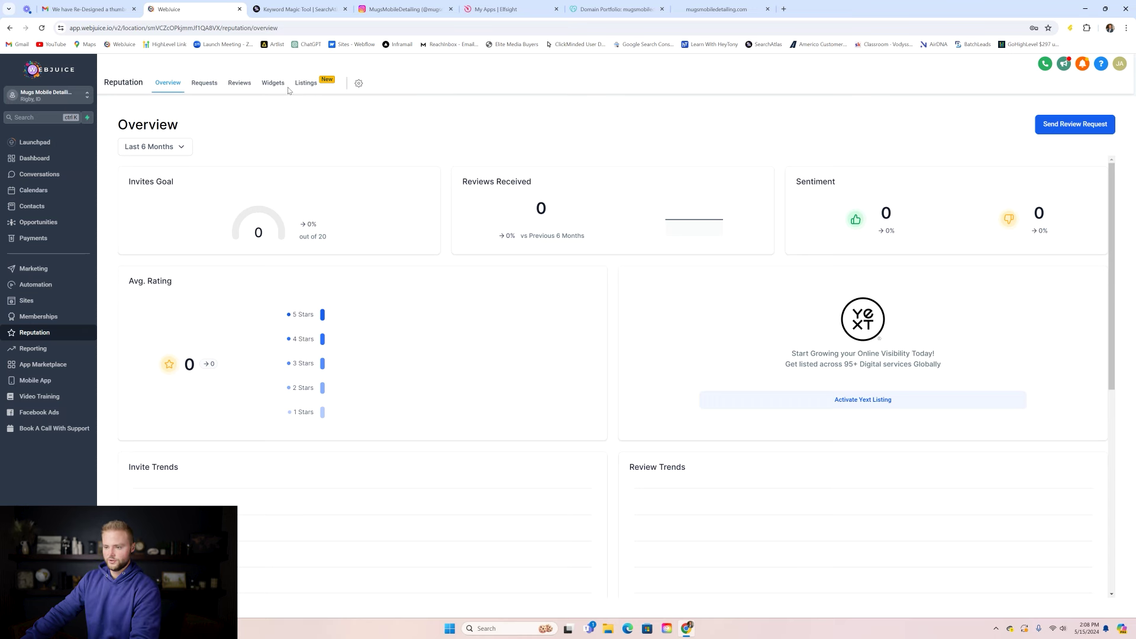
click(359, 84)
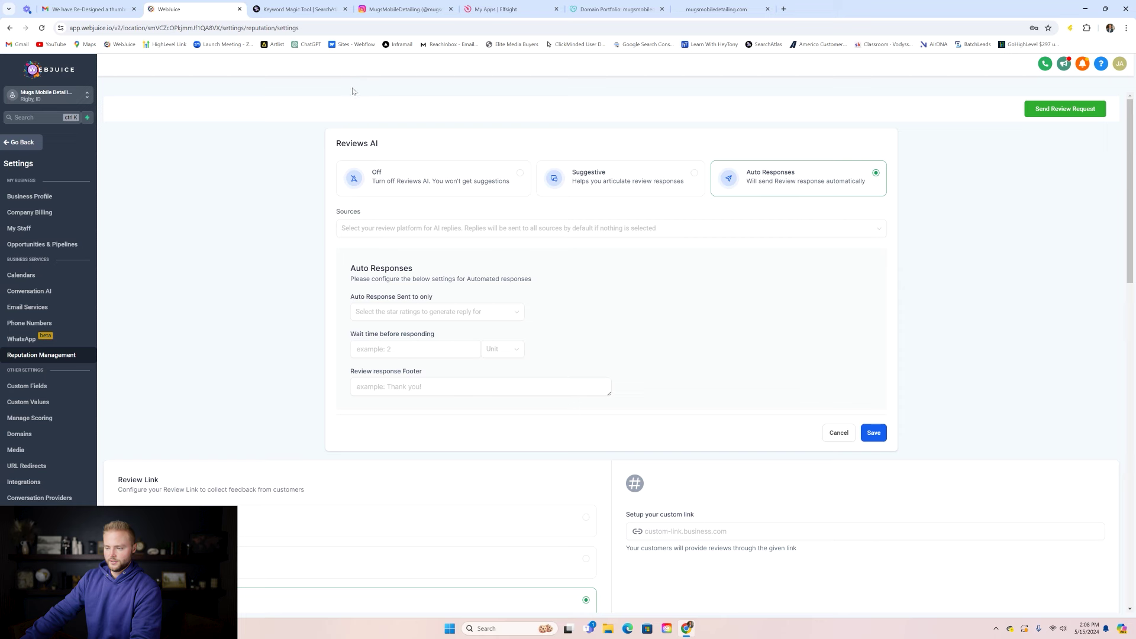
- Look through the Reputation Management review-request settings, then go back to the overview
drag(1130, 142, 1134, 291)
scroll(158, 135, down, 1)
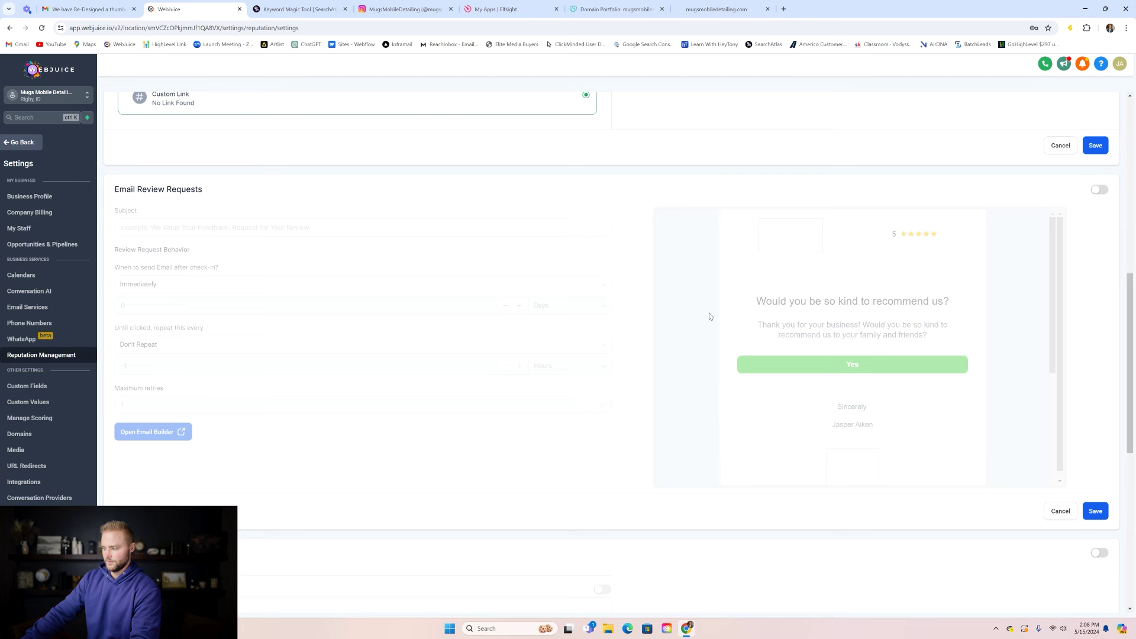
scroll(710, 316, down, 2)
scroll(187, 319, down, 1)
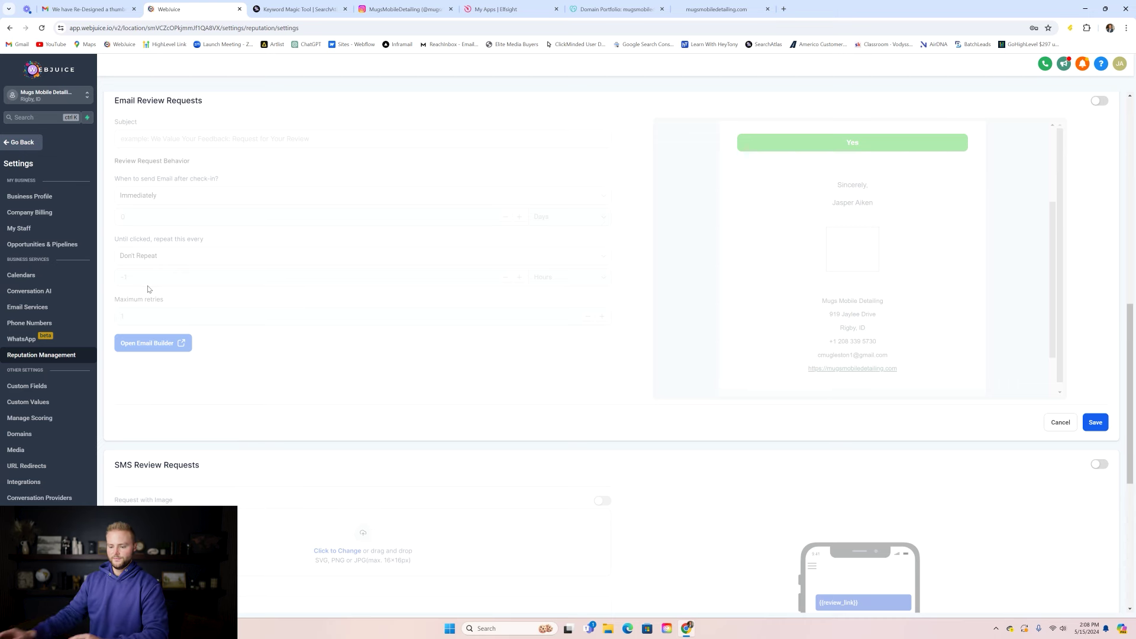
scroll(258, 312, down, 3)
scroll(259, 311, down, 2)
scroll(245, 241, up, 8)
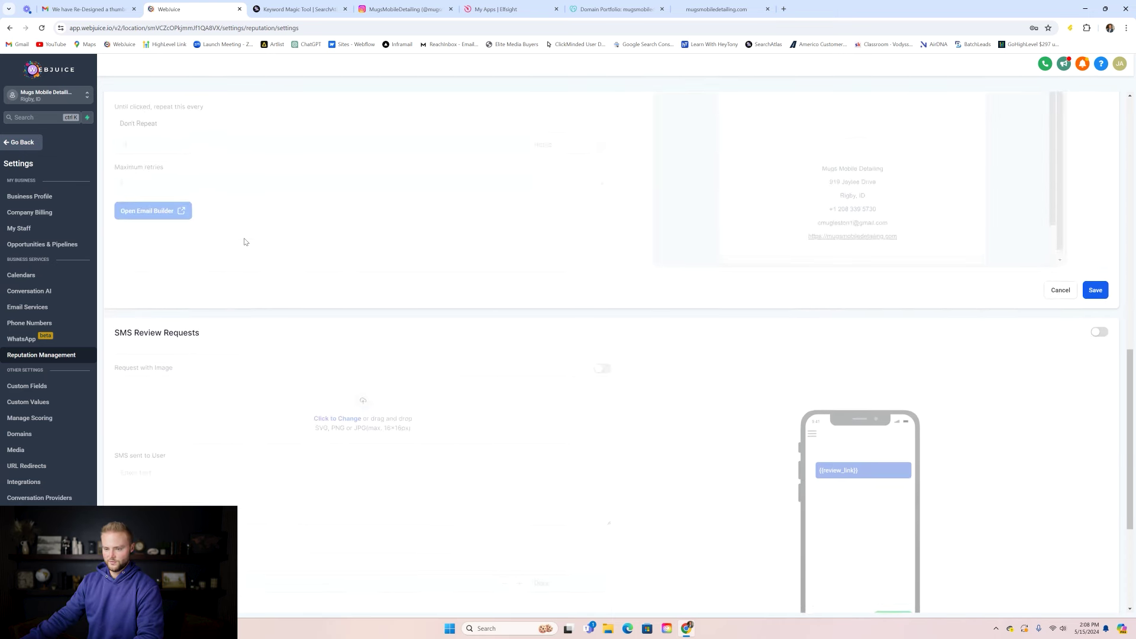
scroll(224, 256, down, 9)
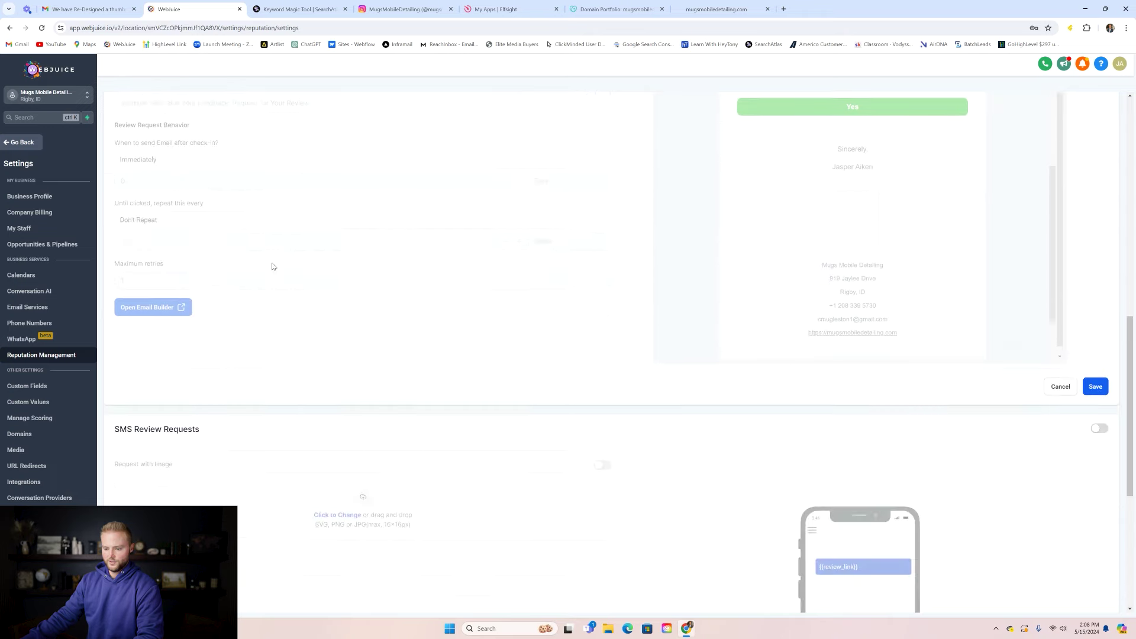
scroll(332, 291, up, 16)
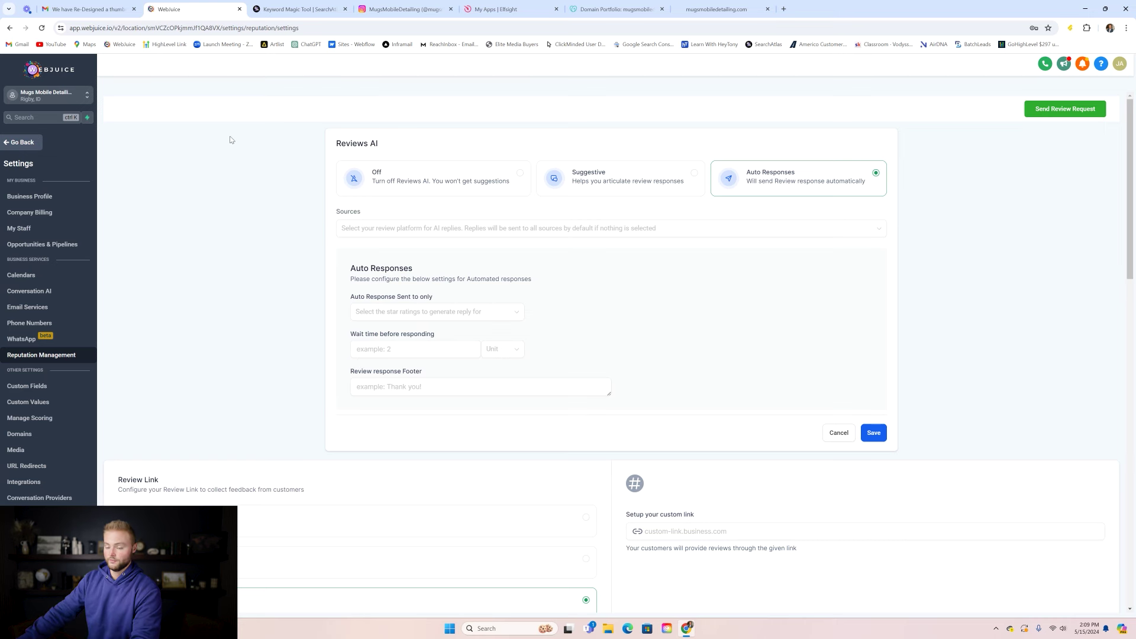
click(27, 141)
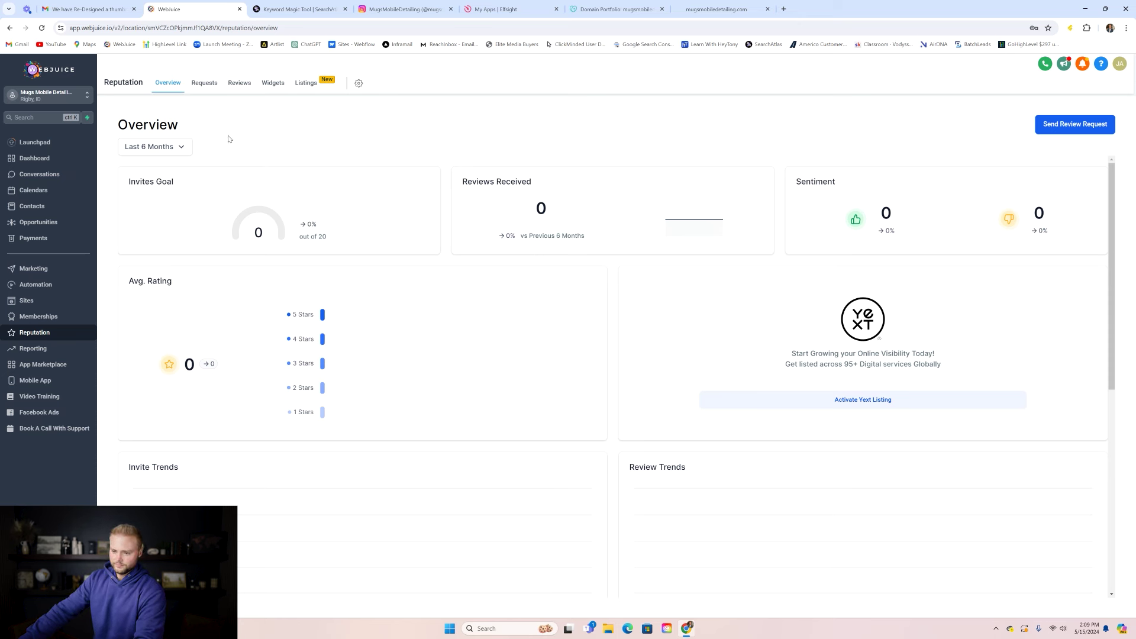
- Open Opportunities and check the Pipelines tab, which has no pipelines yet
click(51, 223)
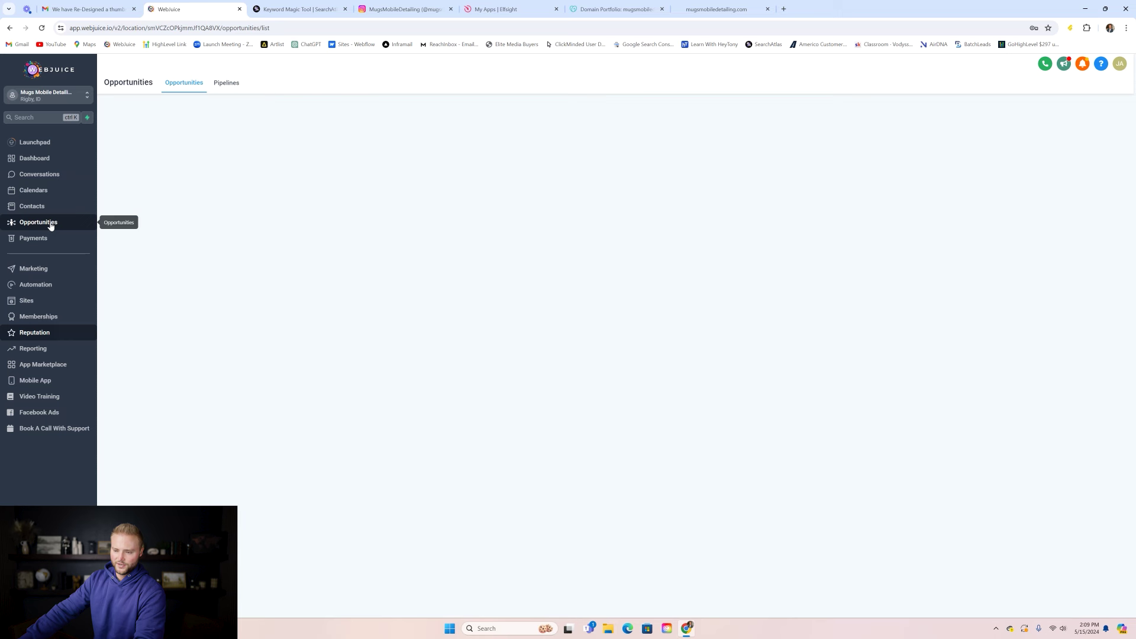
click(227, 84)
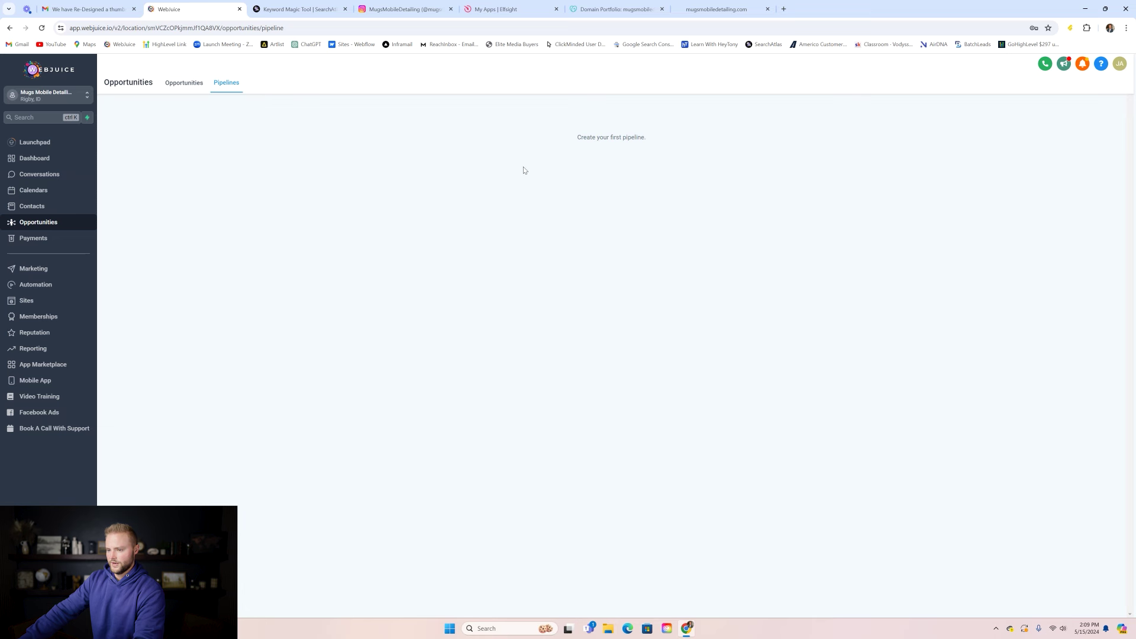
click(201, 88)
click(227, 86)
click(201, 87)
- Open and dismiss the new opportunity form, then move on to Automation workflows
click(1086, 121)
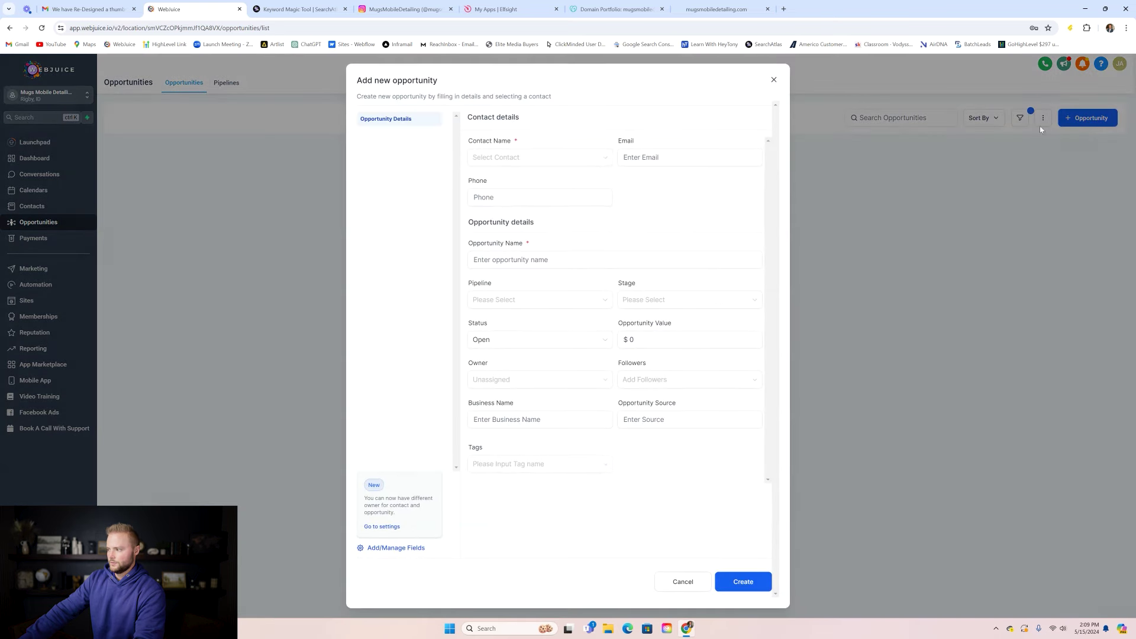
click(799, 88)
click(230, 85)
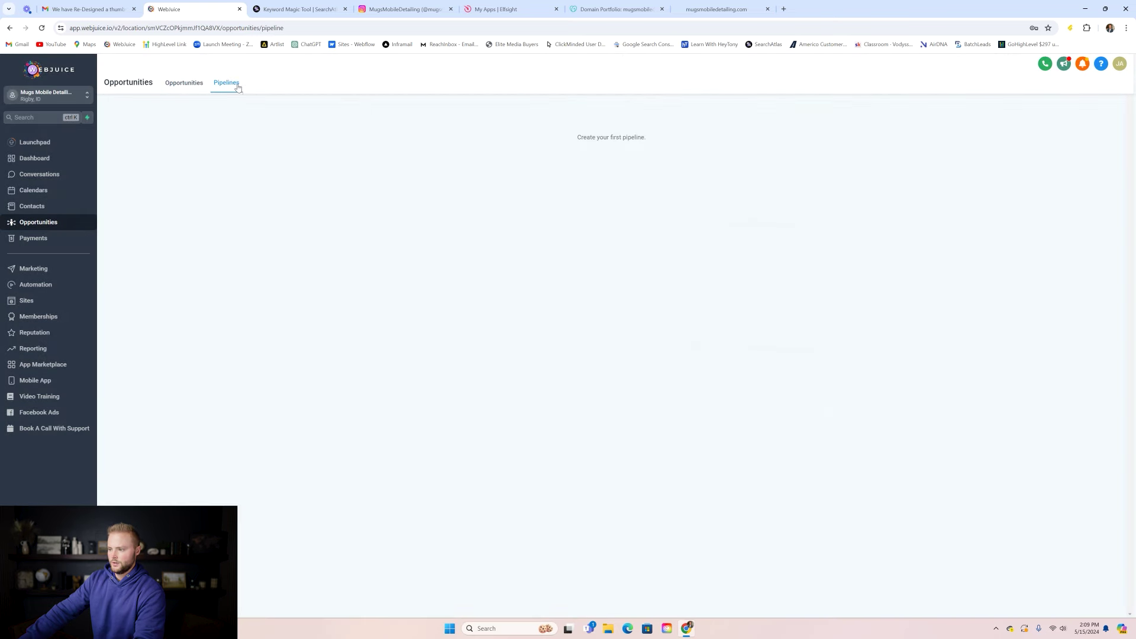
click(183, 84)
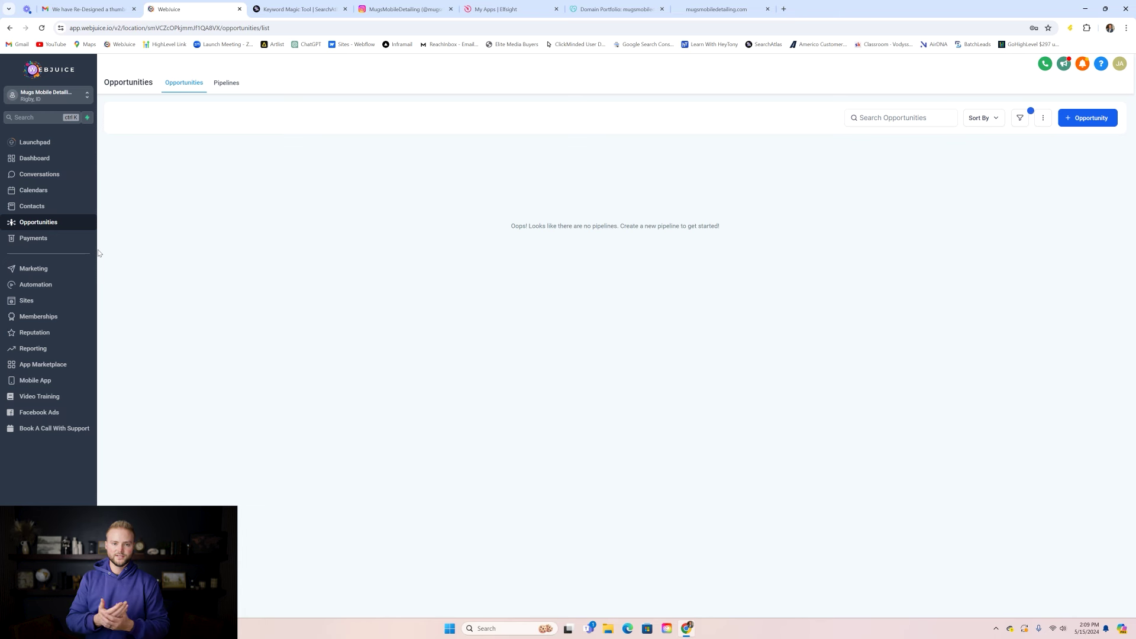
click(56, 285)
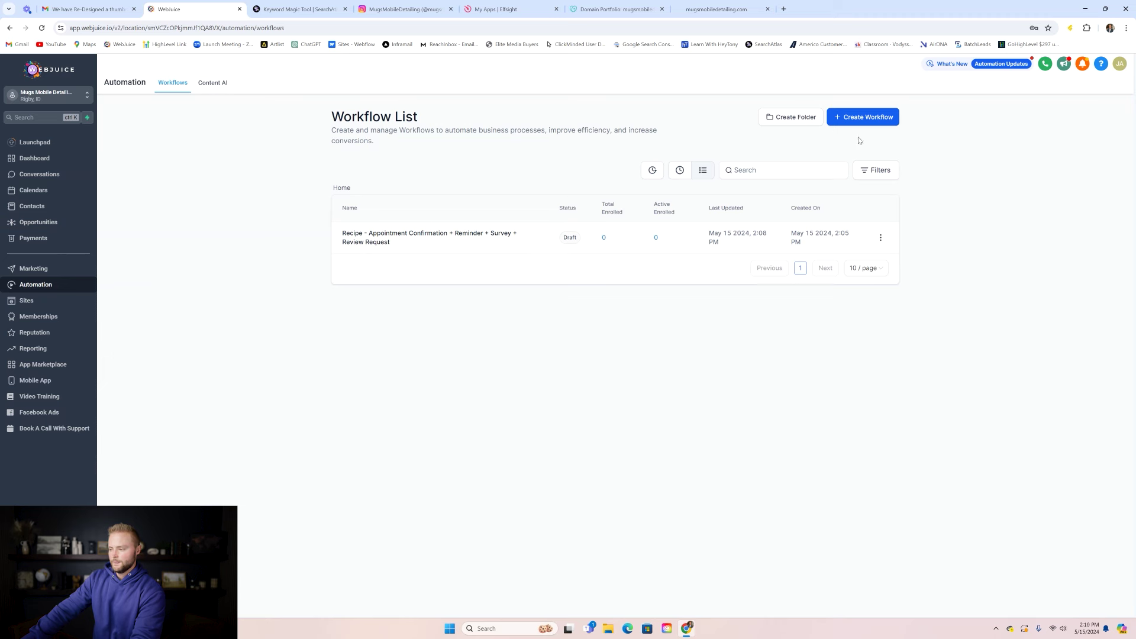
- Create a blank workflow from scratch titled 'chat widget'
click(859, 121)
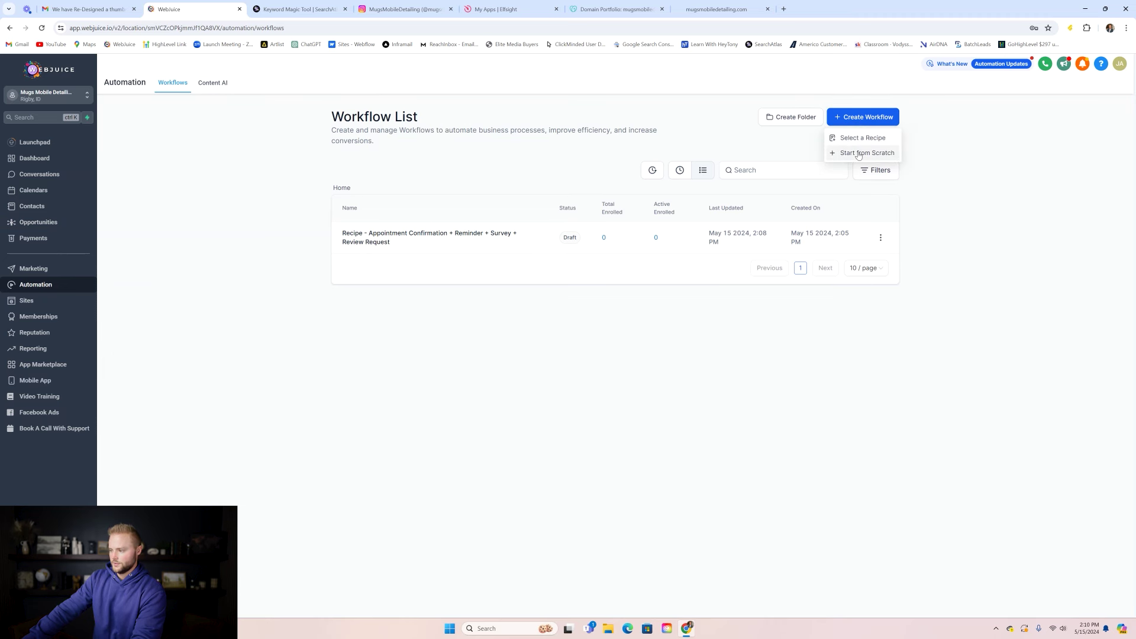
click(863, 152)
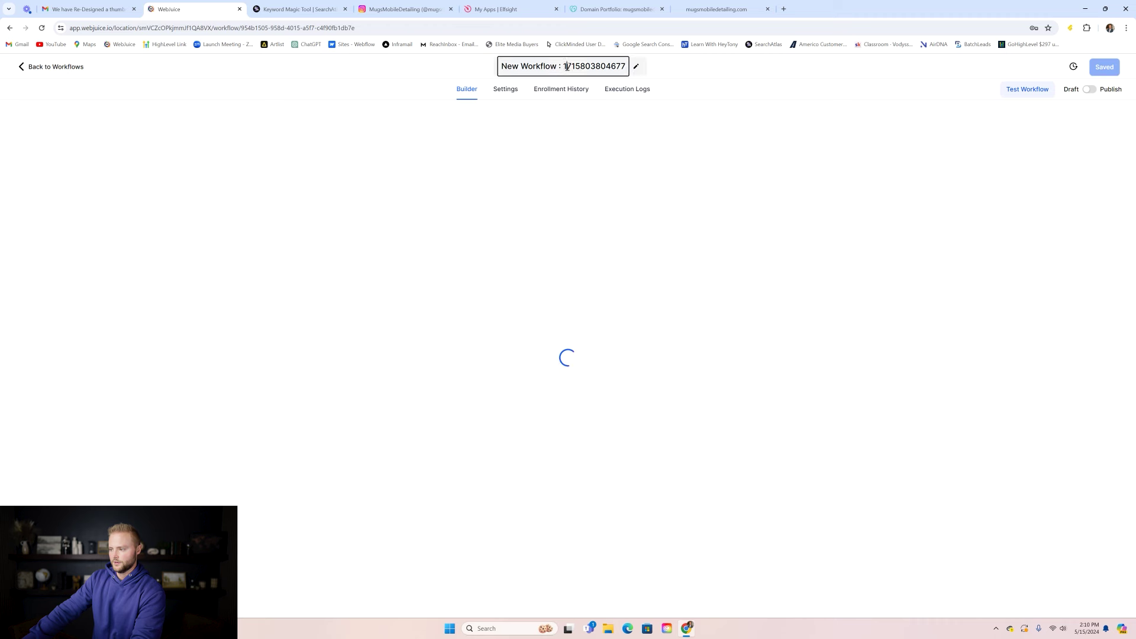
click(567, 67)
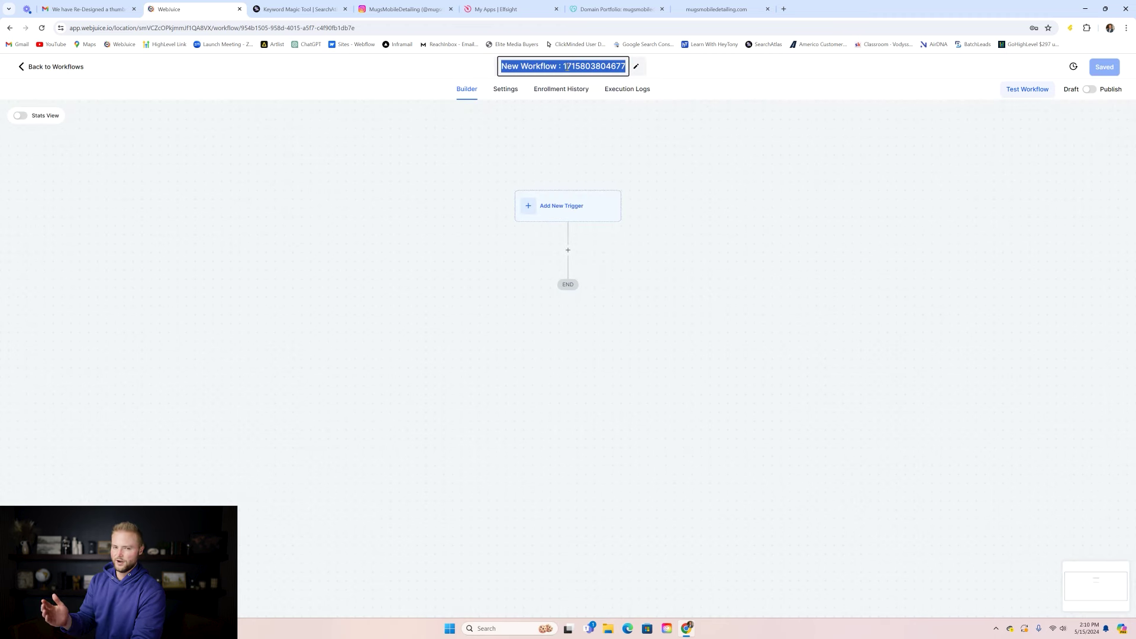
text(chat )
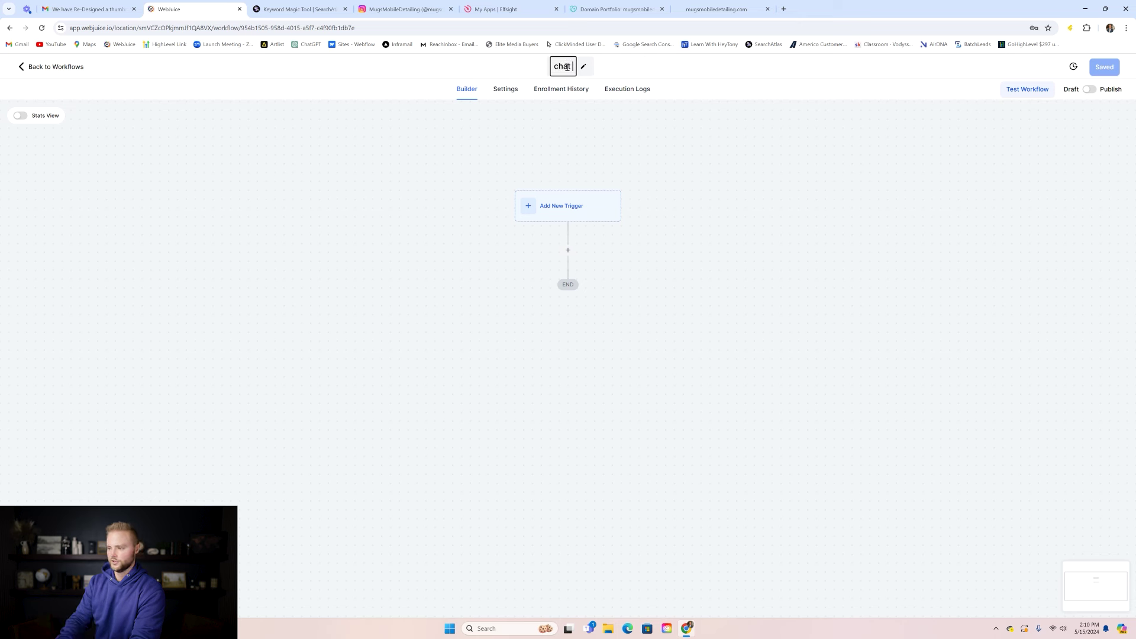
text(widget)
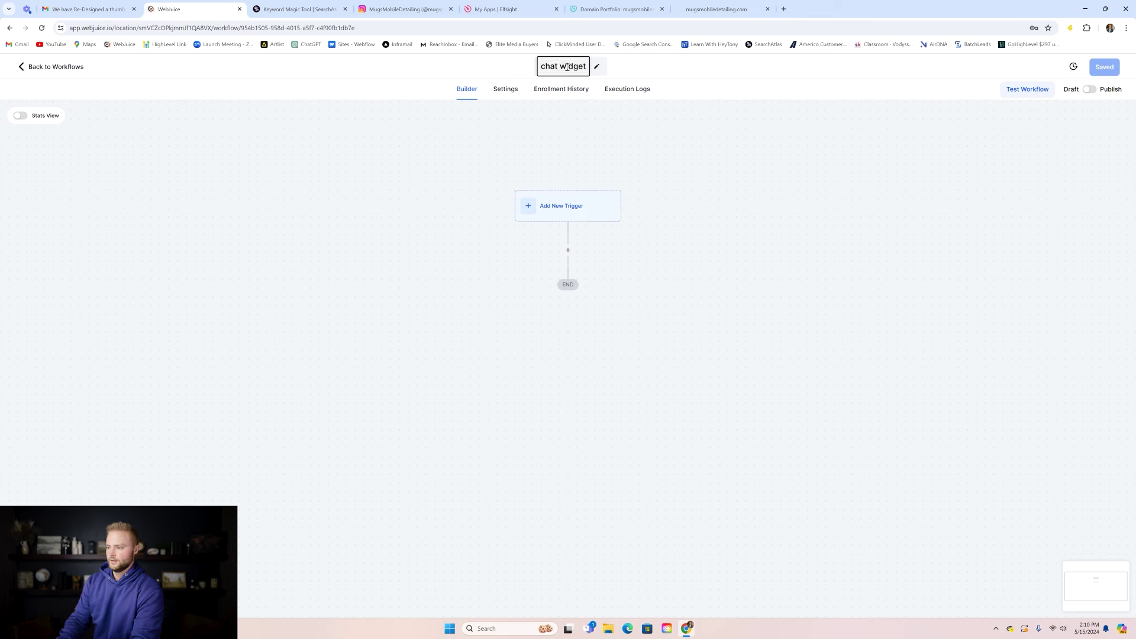
click(593, 137)
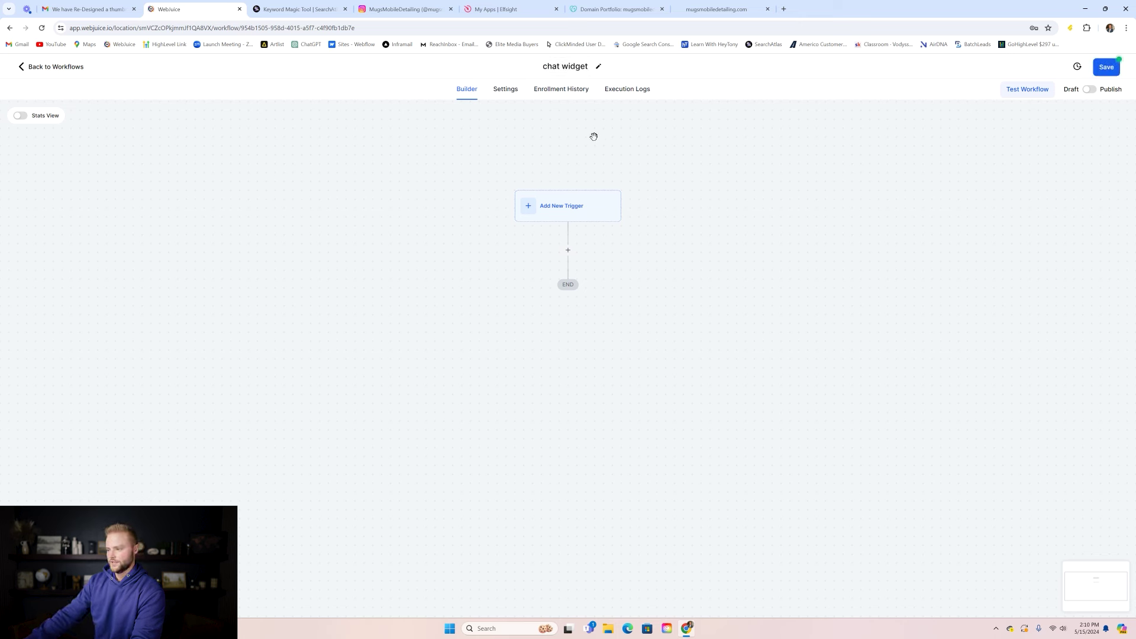
- Add a Customer Replied trigger to the chat widget workflow
click(560, 216)
click(922, 170)
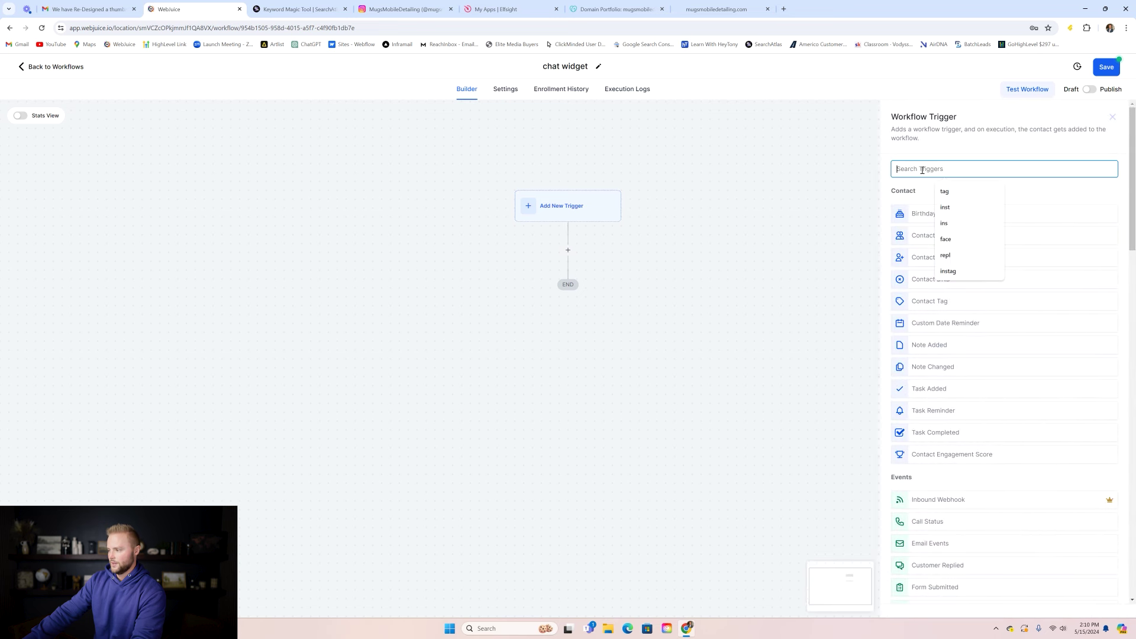
text(cu)
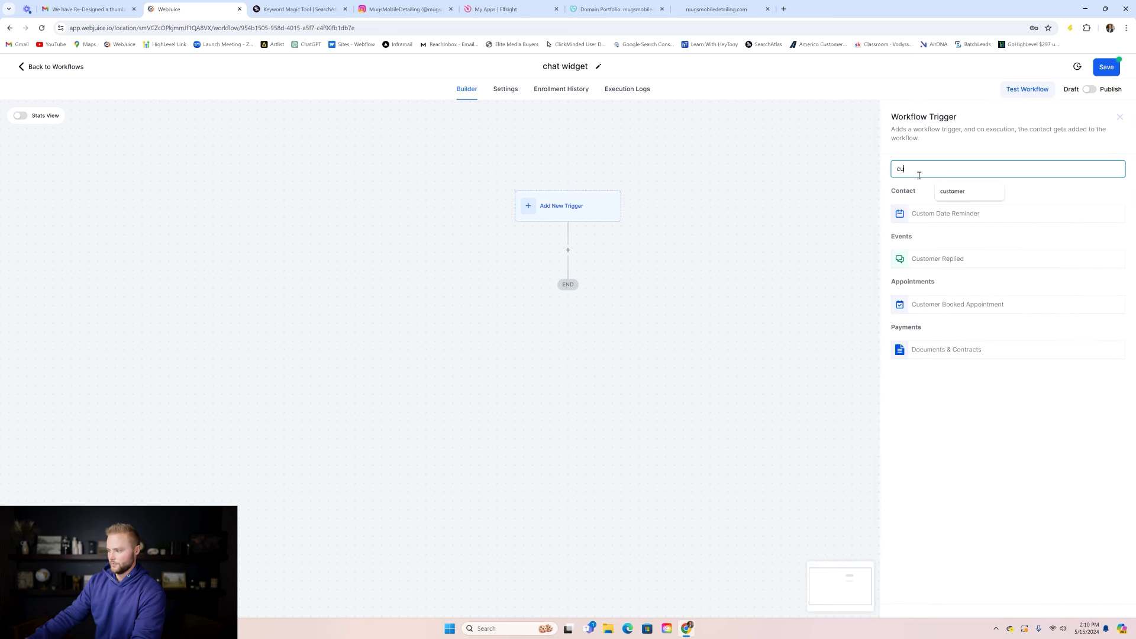
click(936, 262)
- Filter the trigger to Reply channel = Chat Widget and save it
click(787, 255)
click(785, 267)
scroll(822, 355, down, 3)
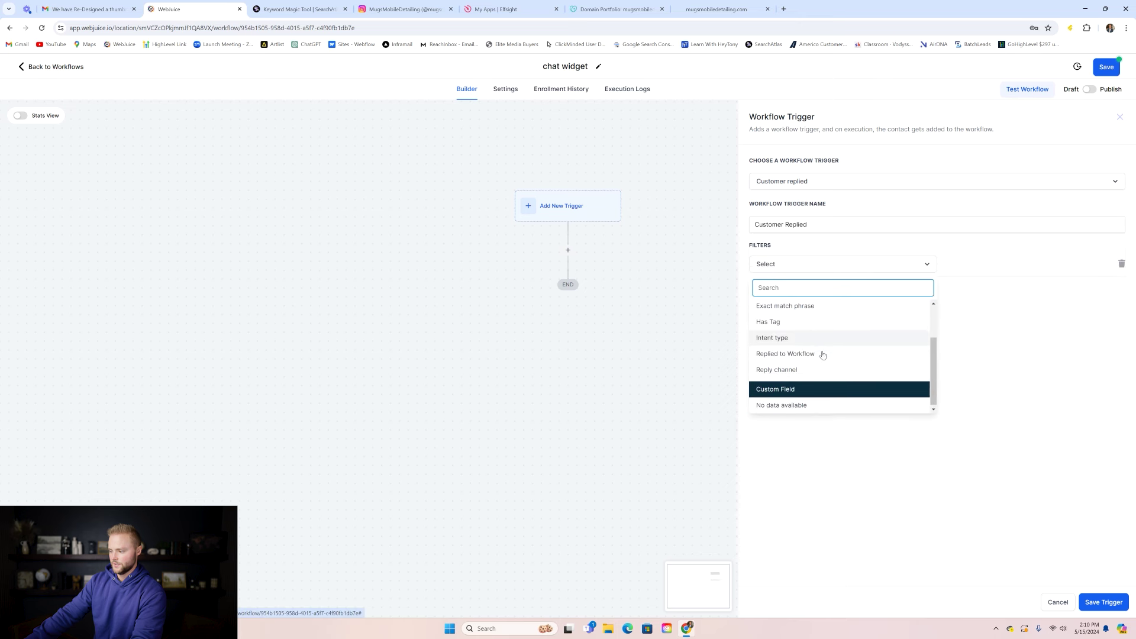
click(791, 368)
click(977, 266)
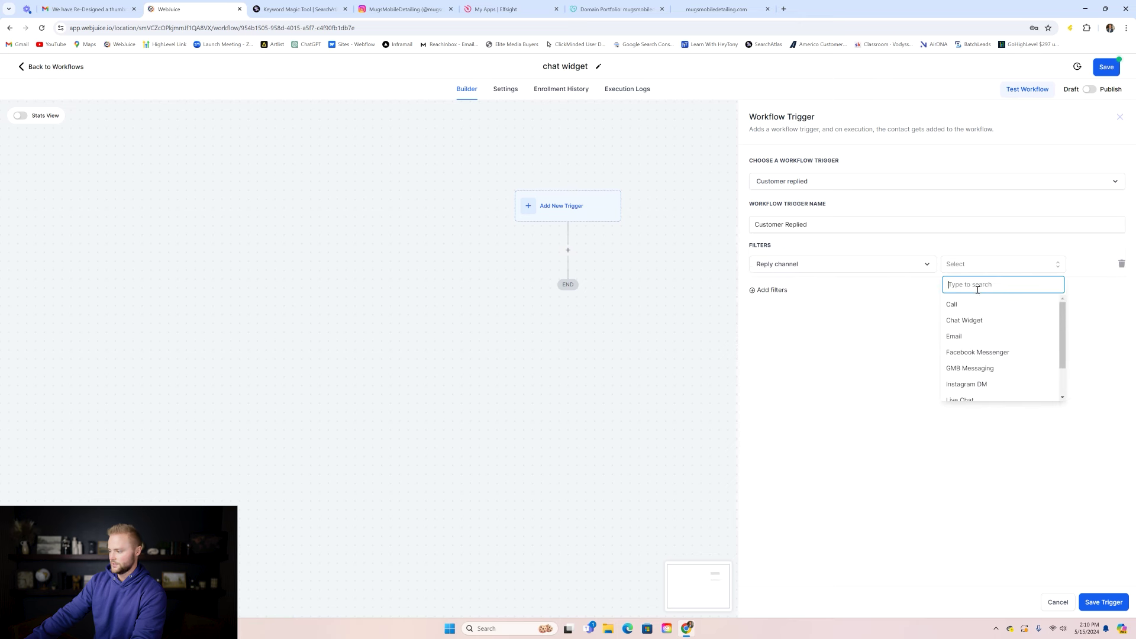
scroll(982, 332, down, 1)
scroll(981, 332, down, 1)
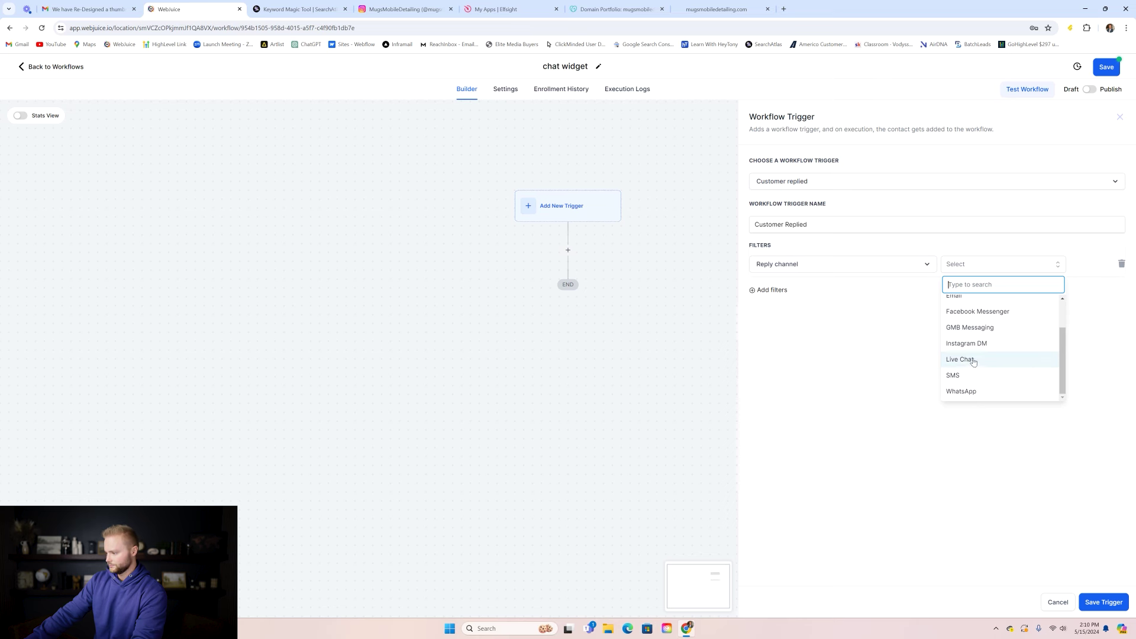
scroll(976, 353, up, 2)
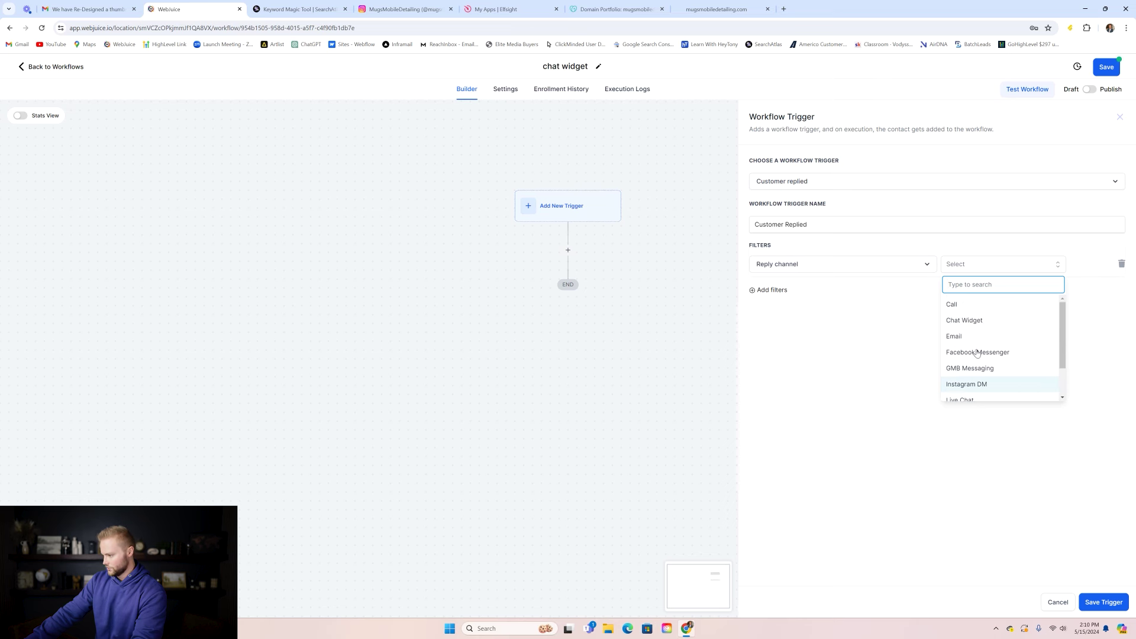
click(964, 320)
click(1100, 603)
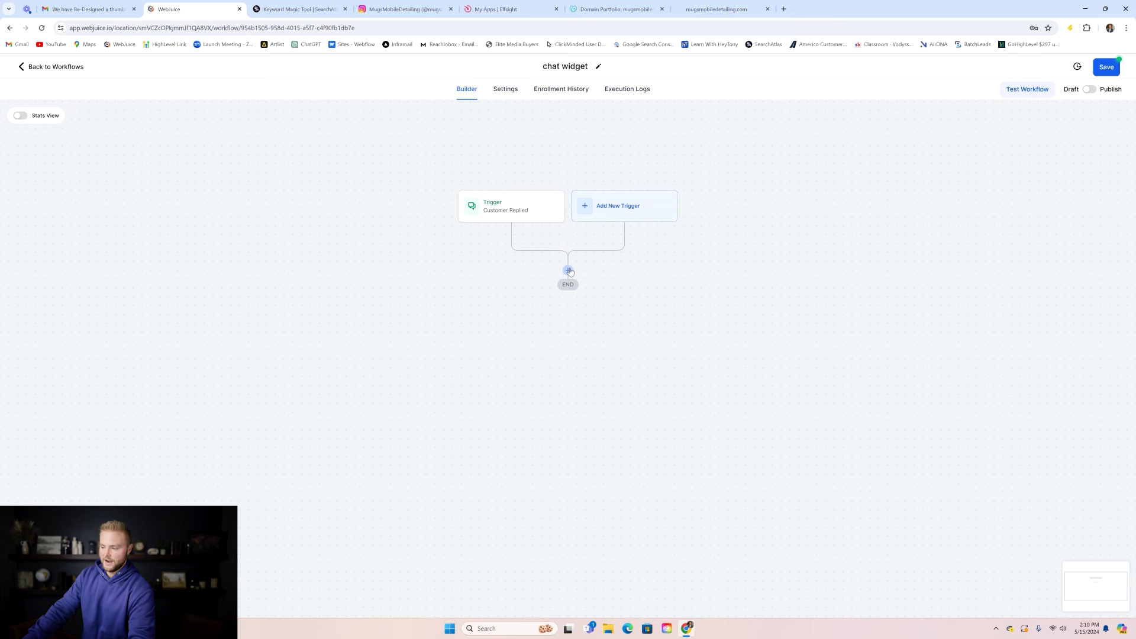
click(568, 269)
- Add a Send SMS step with a Mugs Mobile Detailing greeting reply
text(sms)
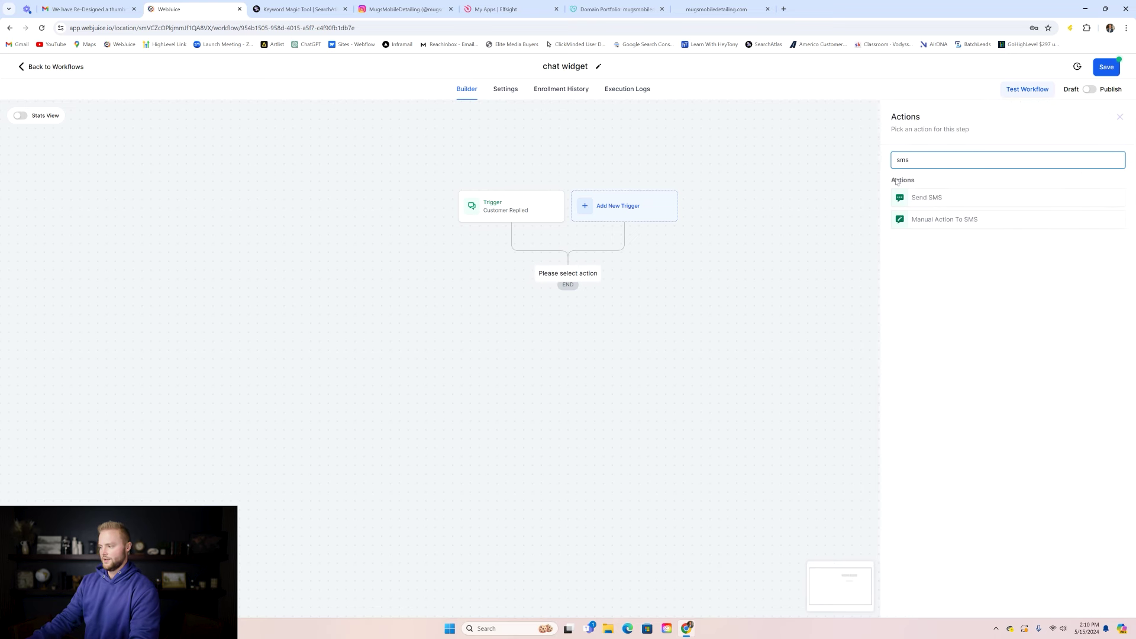
click(926, 198)
text(H)
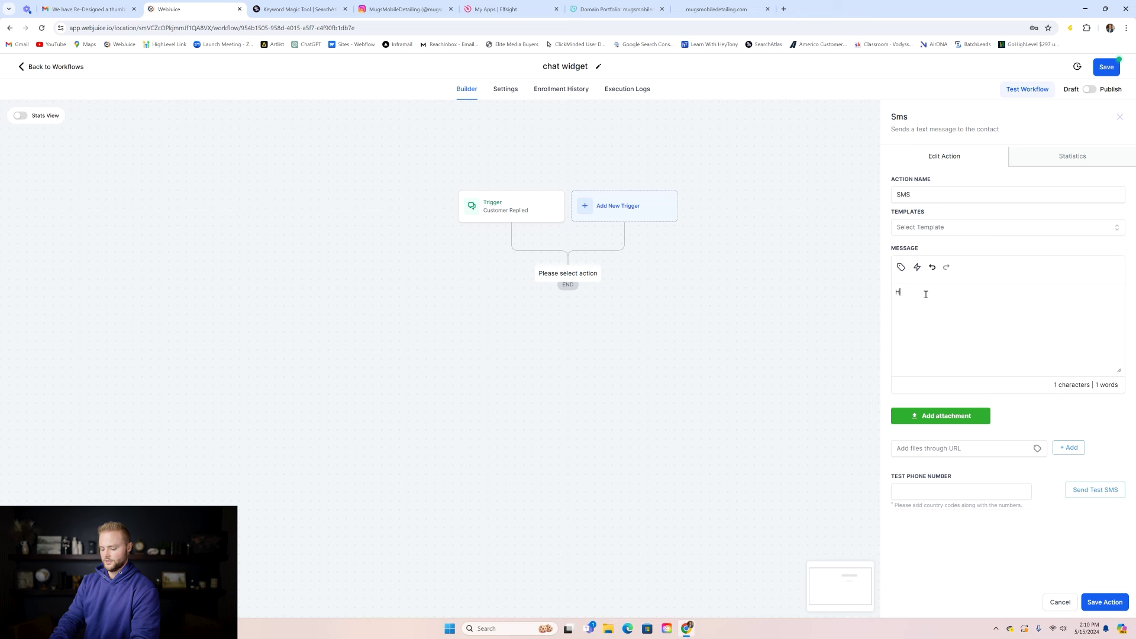
text(ey this is Conner with Mugs Mobile Detailing. I'll be with you in a sec.)
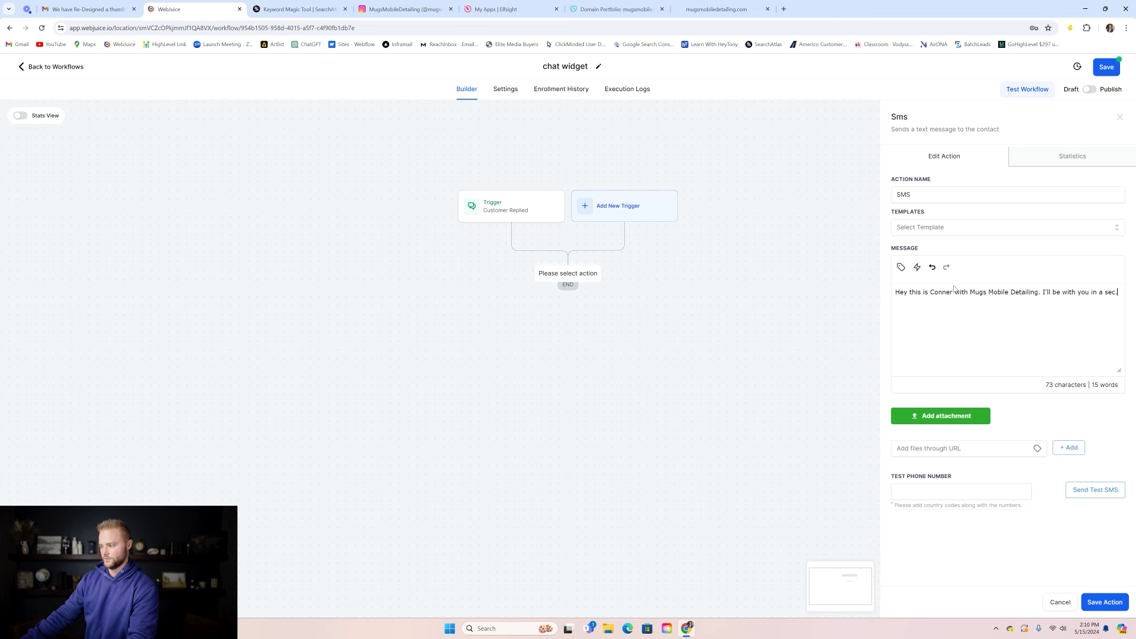
click(1104, 602)
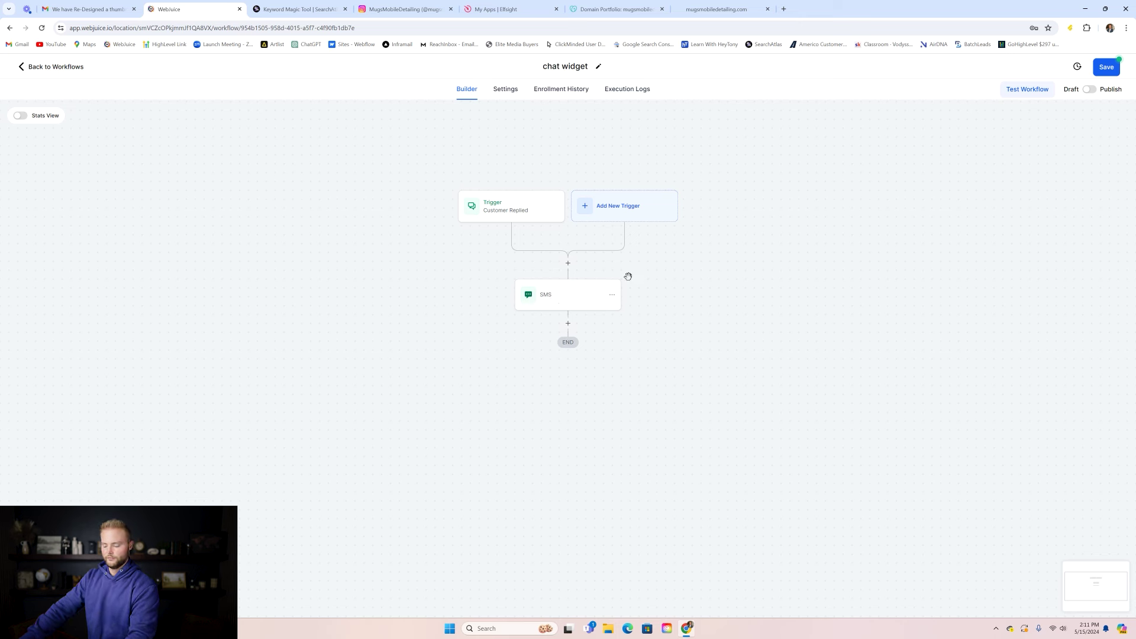
- Publish and save the workflow, and enable Allow re-entry in its settings
click(1088, 91)
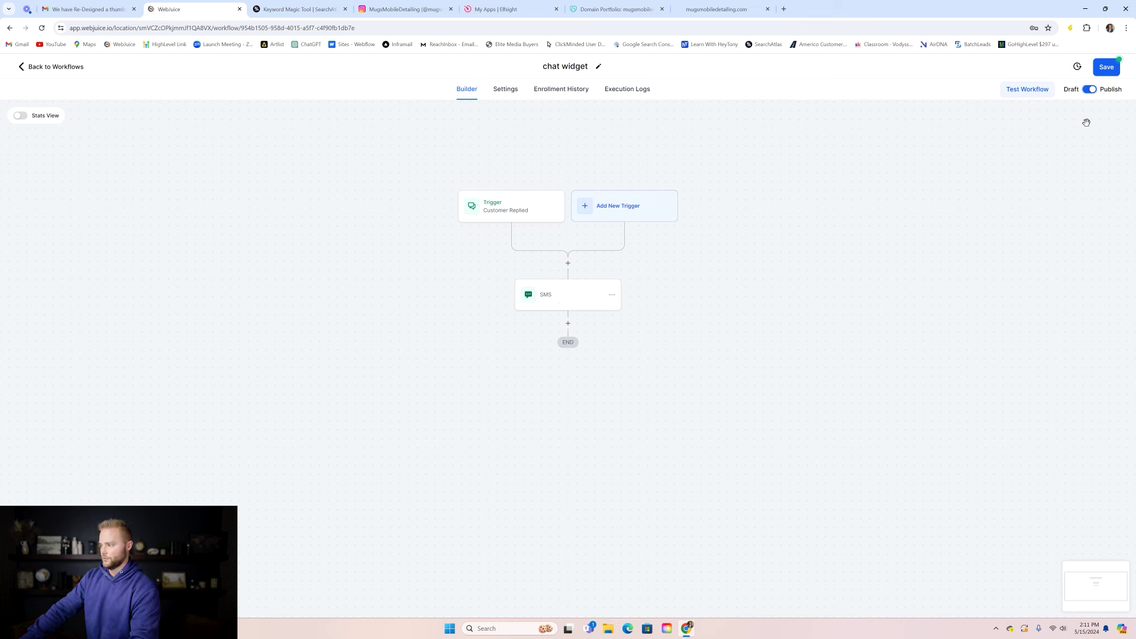
click(1100, 68)
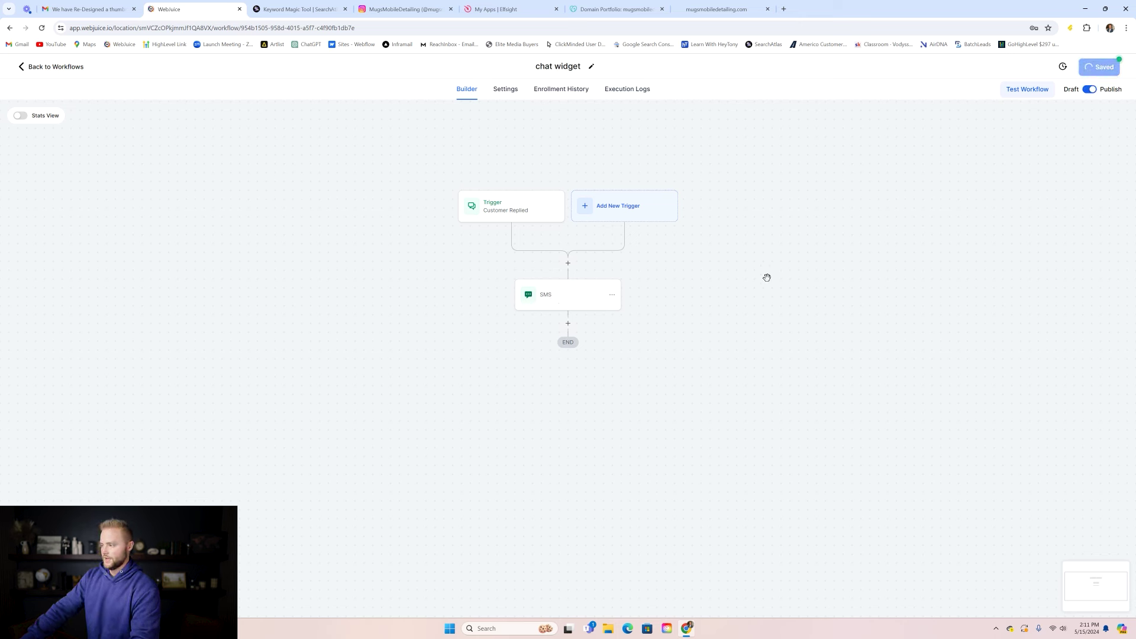
click(508, 90)
click(299, 200)
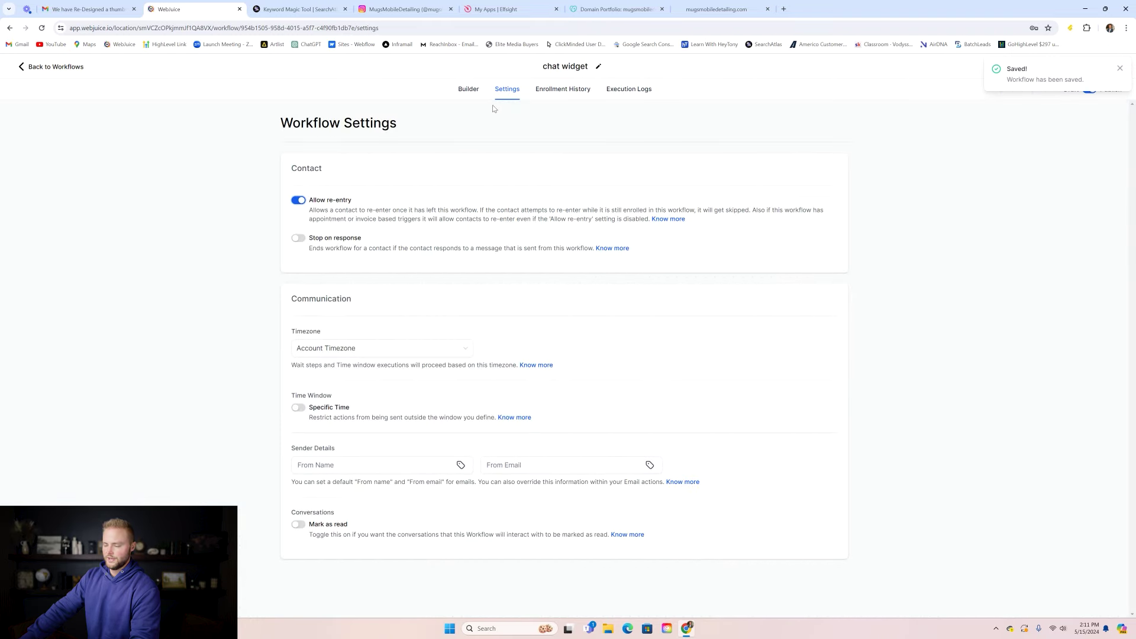
click(464, 92)
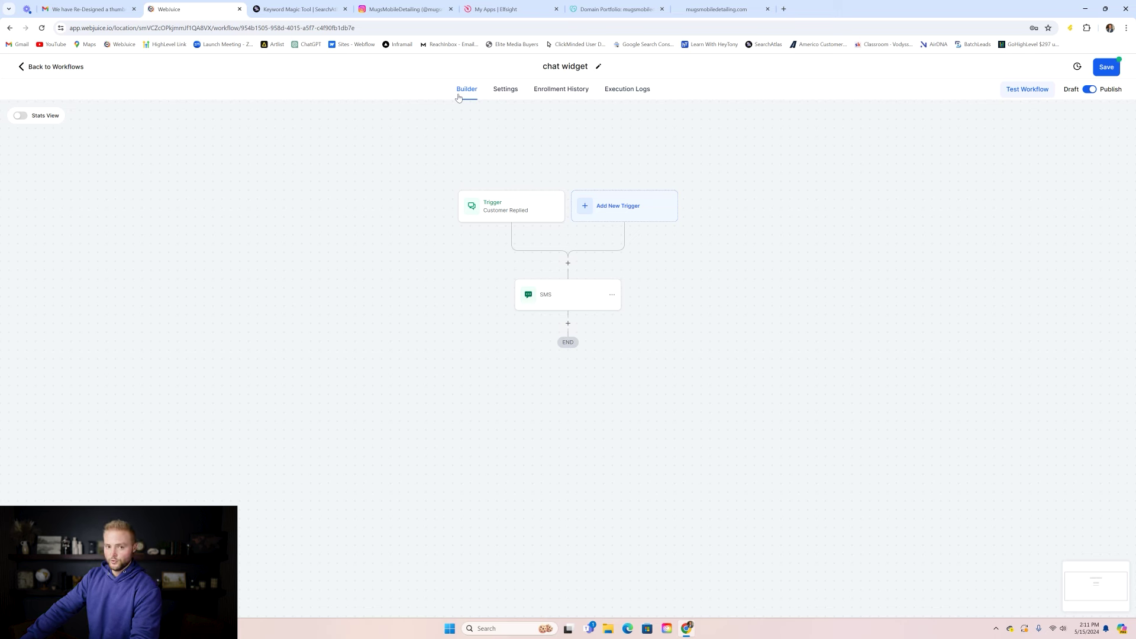
- Save the published chat widget workflow in the builder
click(1106, 69)
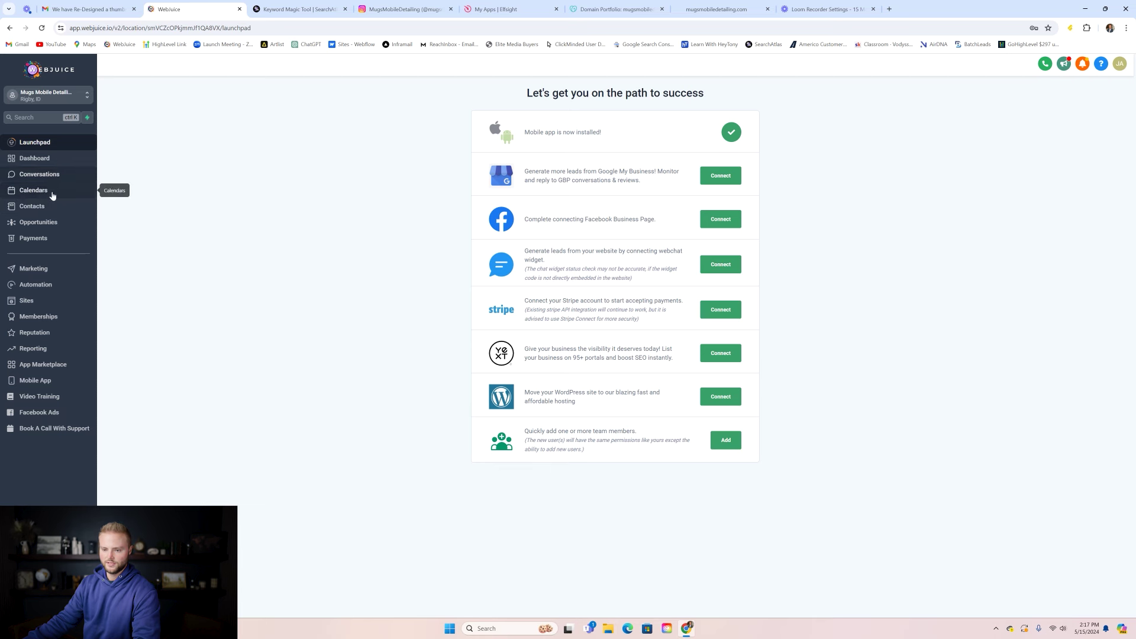
- Switch to the agency view and open SaaS Configurator's plans and pricing
click(70, 98)
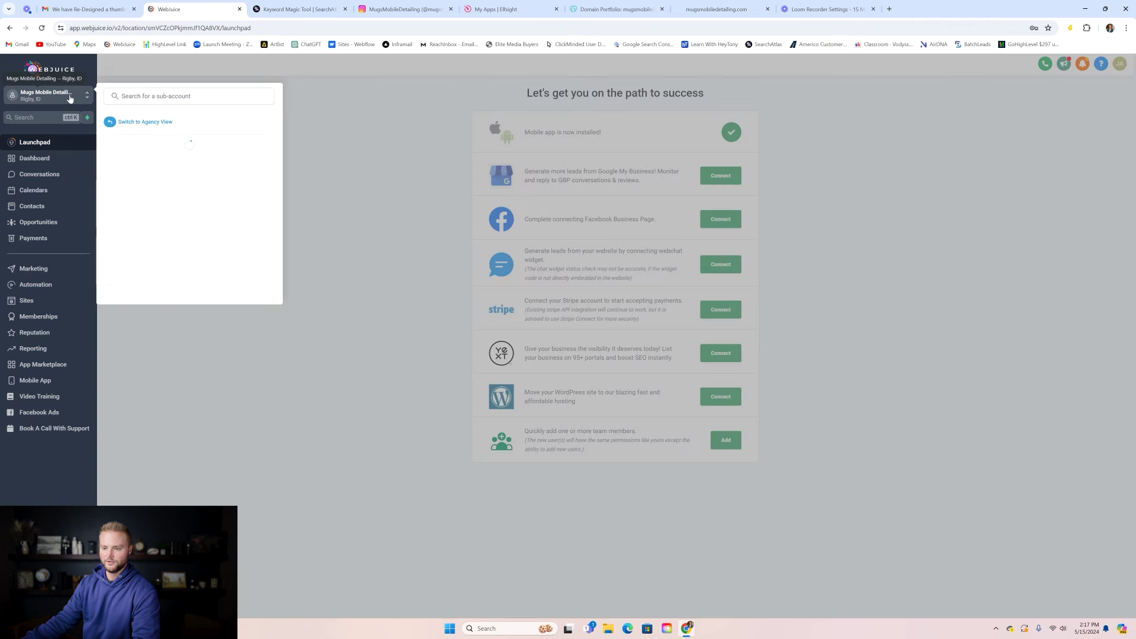
click(133, 123)
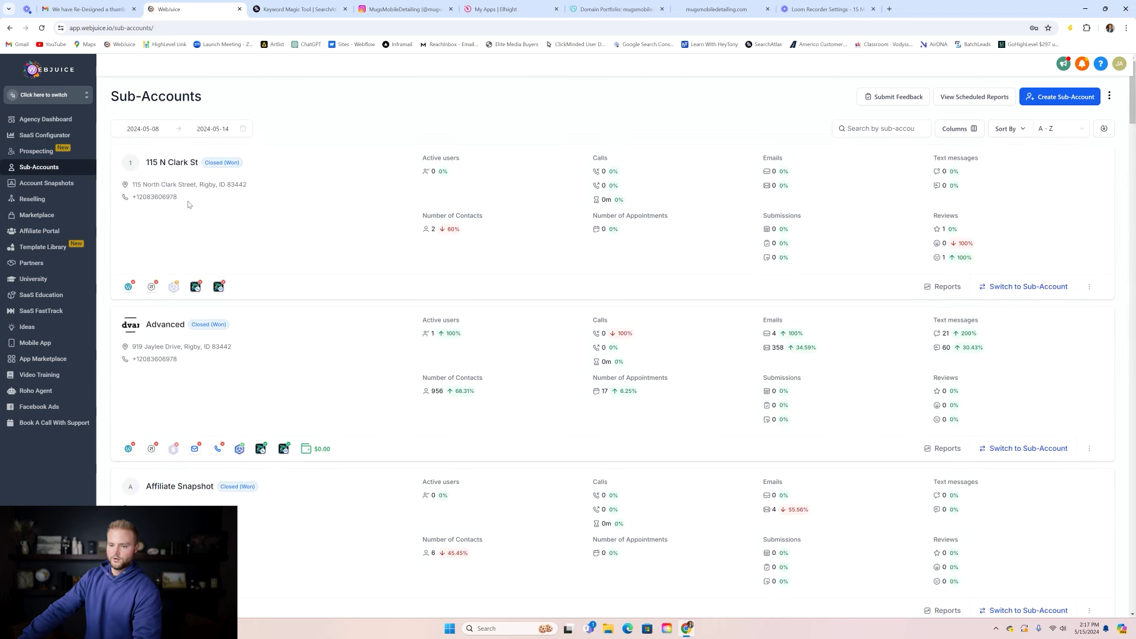
click(77, 138)
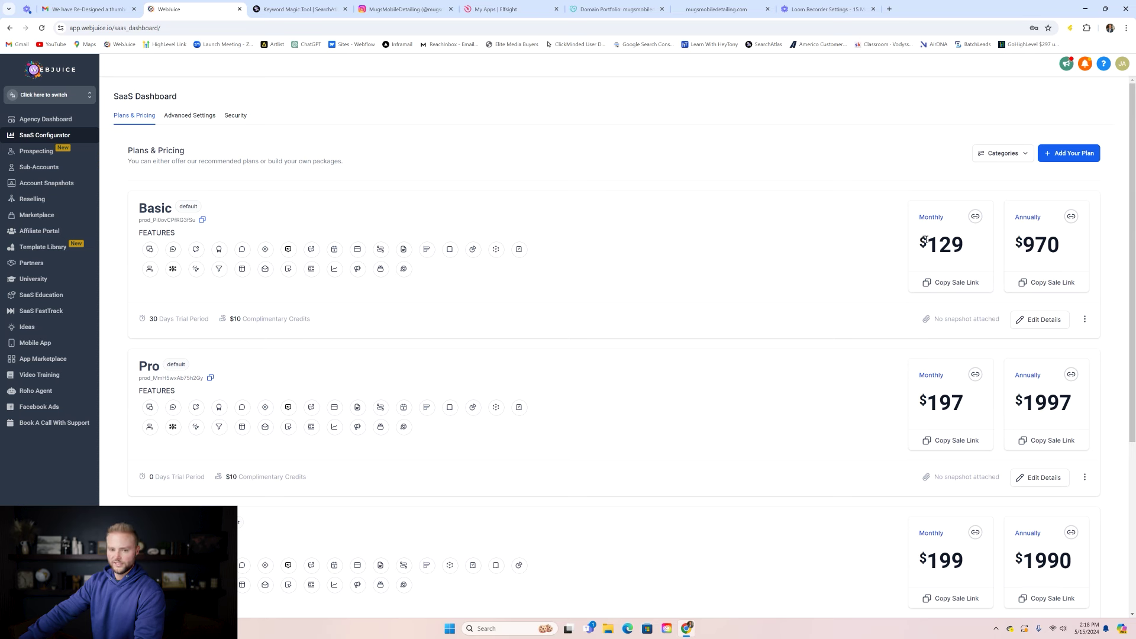
- Review the Basic plan's 30-day trial and $10 credits, then return to all plans
click(1043, 320)
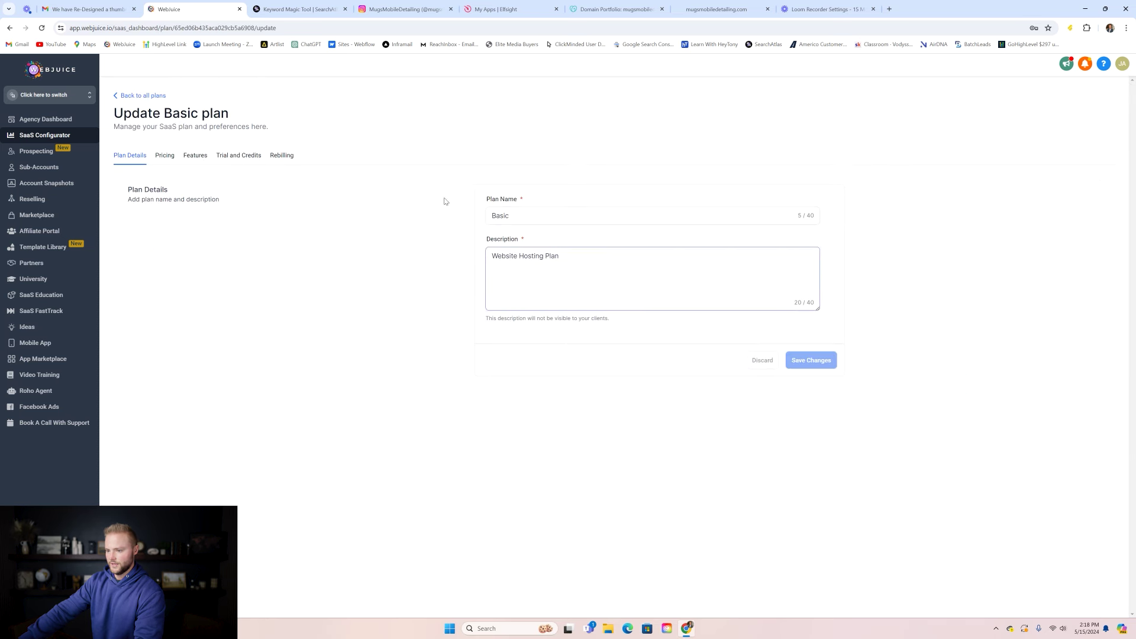
click(238, 155)
mouse_move(988, 243)
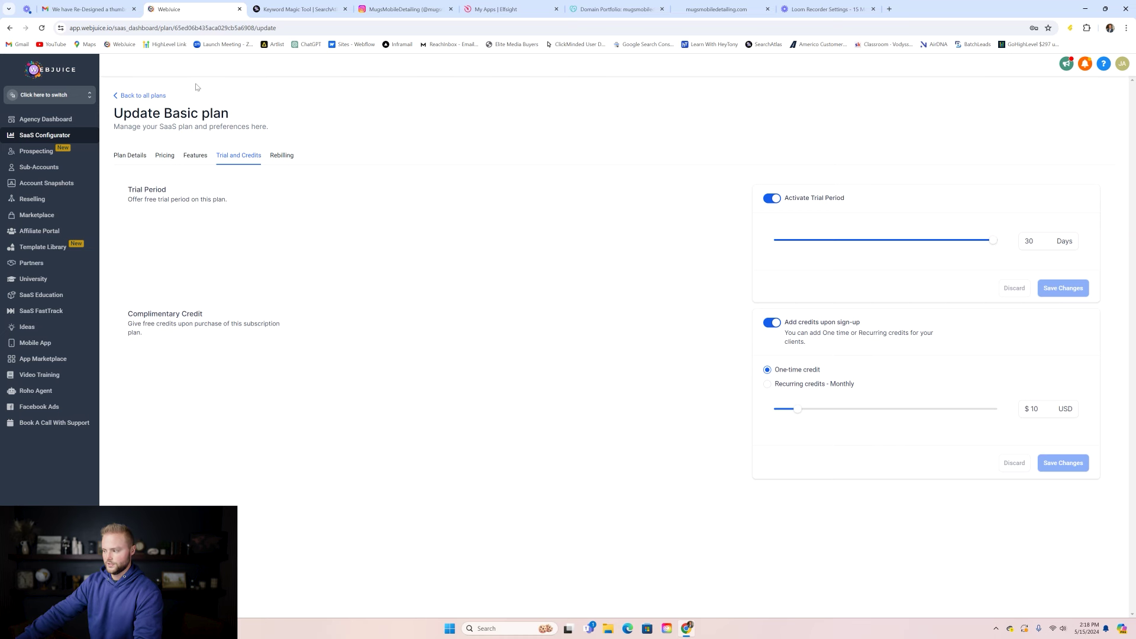
click(146, 96)
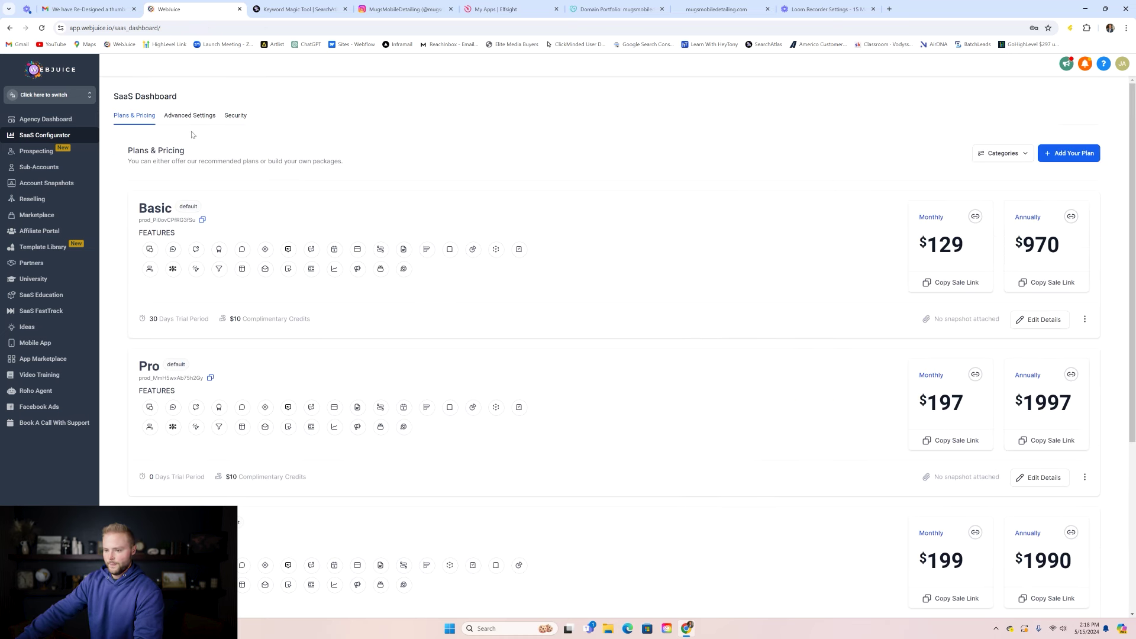
- Search sub-accounts for MUGS and open Mugs Mobile Detailing's SaaS tab
click(52, 170)
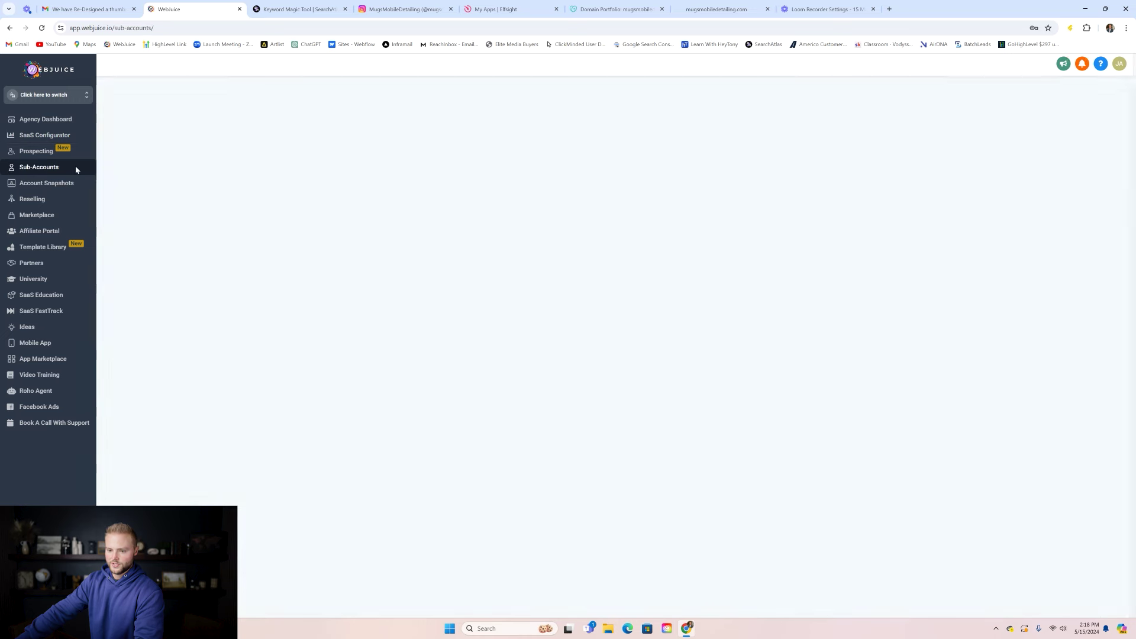
click(881, 128)
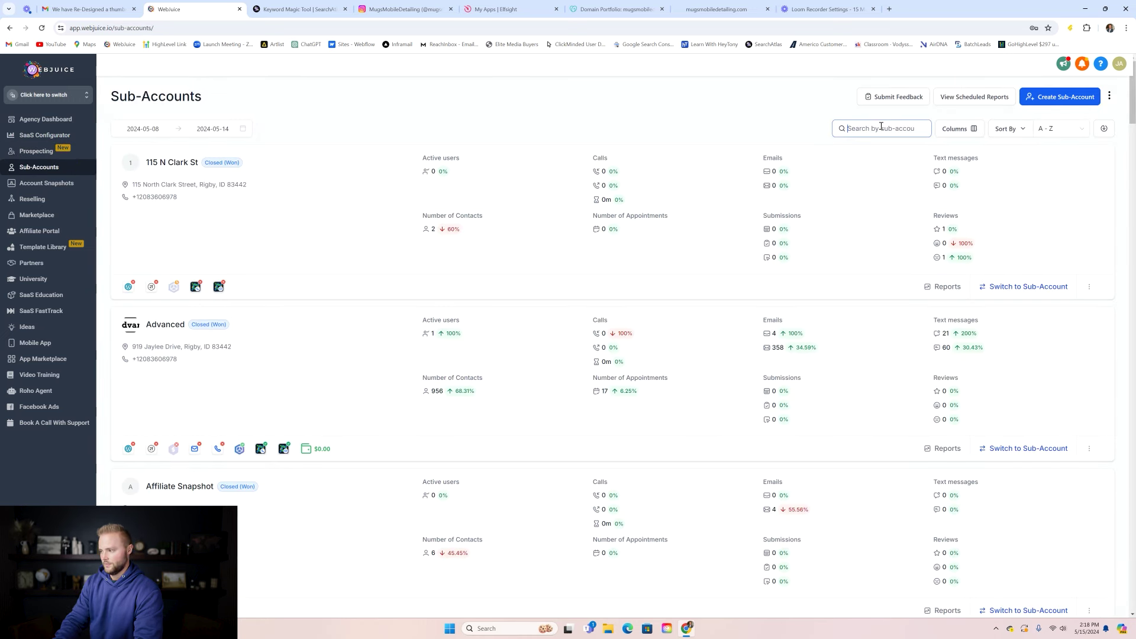
text(MUGS)
click(207, 163)
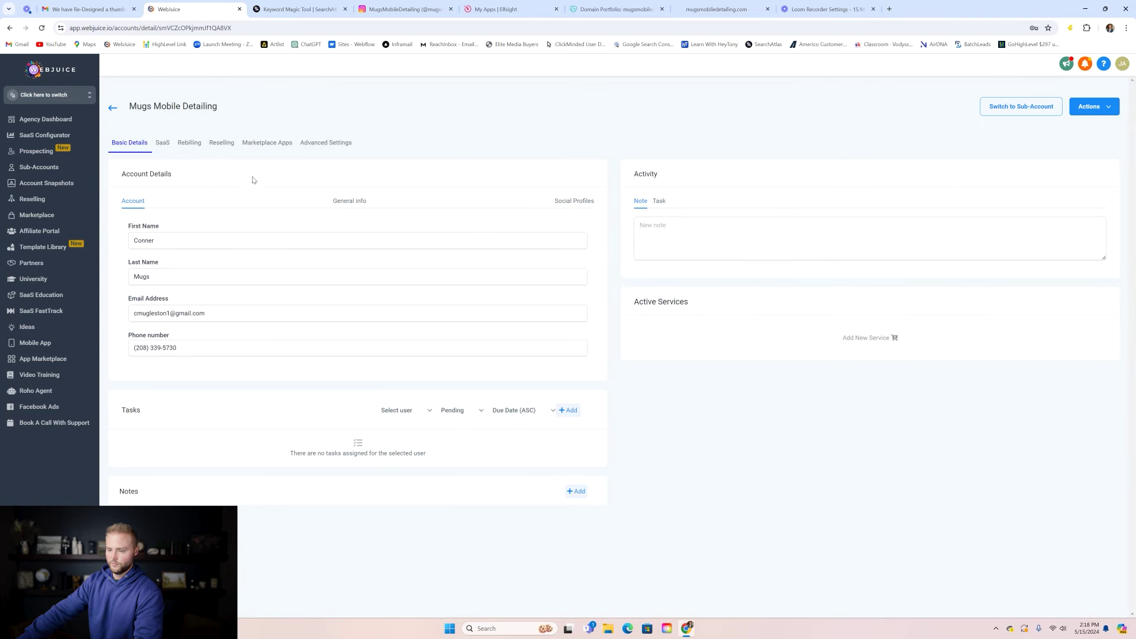
click(163, 145)
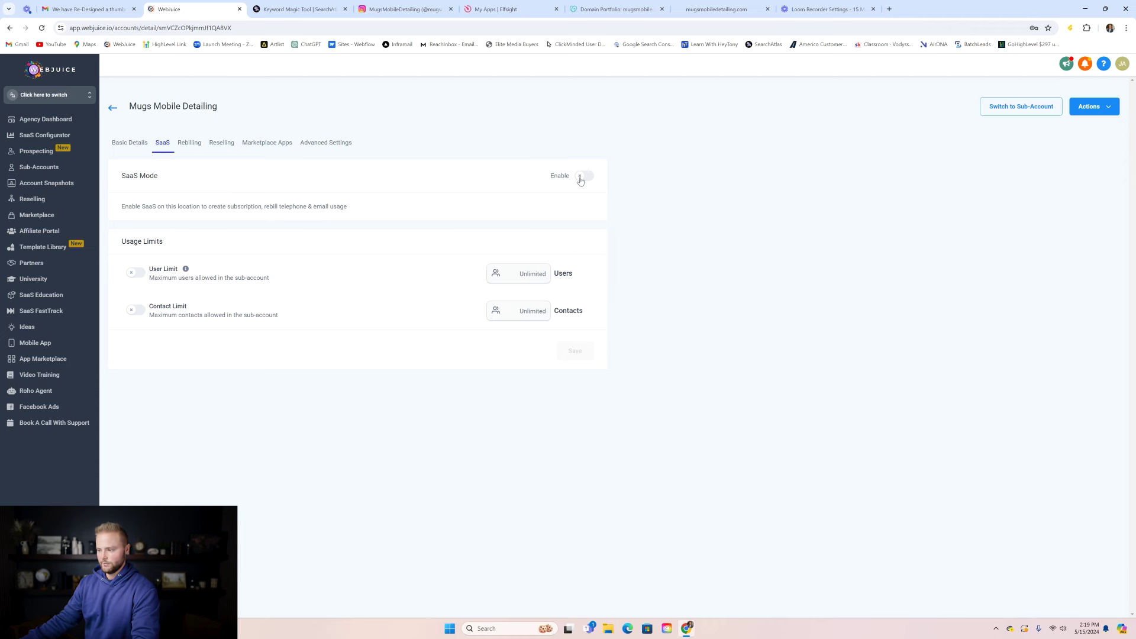
- Enable SaaS mode, then start a new location admin user and expand User Info
click(585, 176)
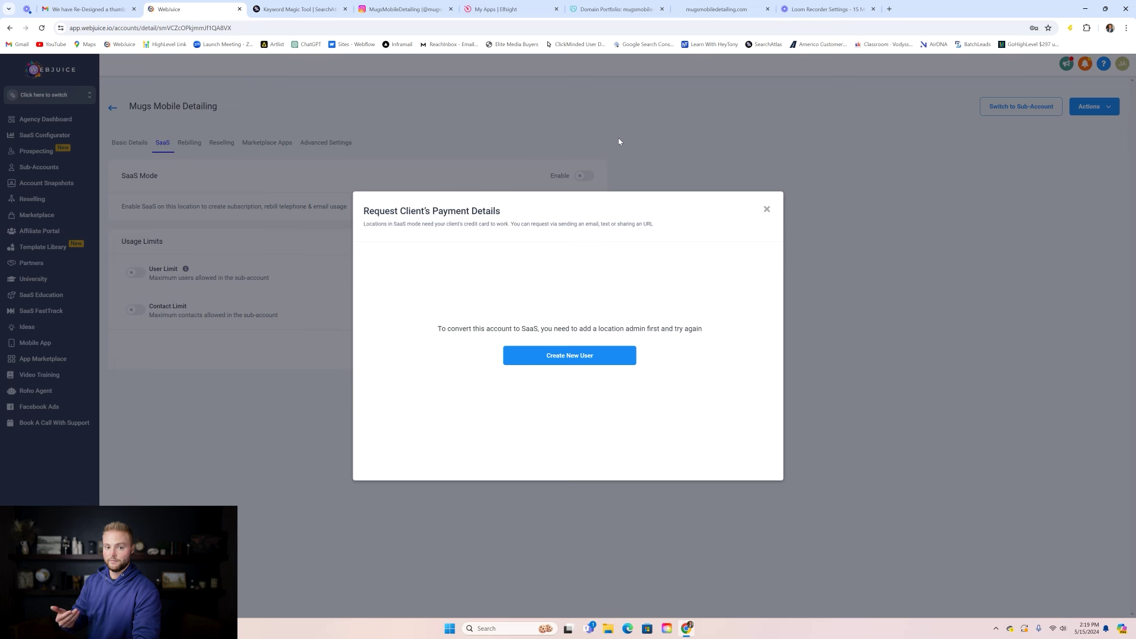
click(581, 357)
click(477, 137)
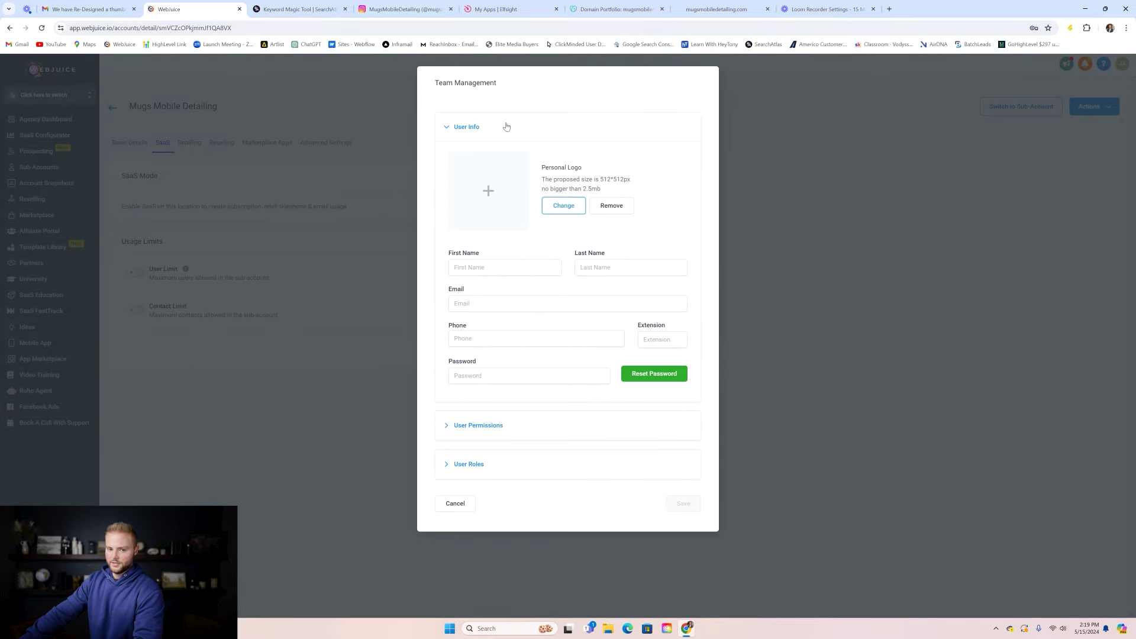
- Enter the new user's first name, last name and e-mail address in User Info
click(490, 265)
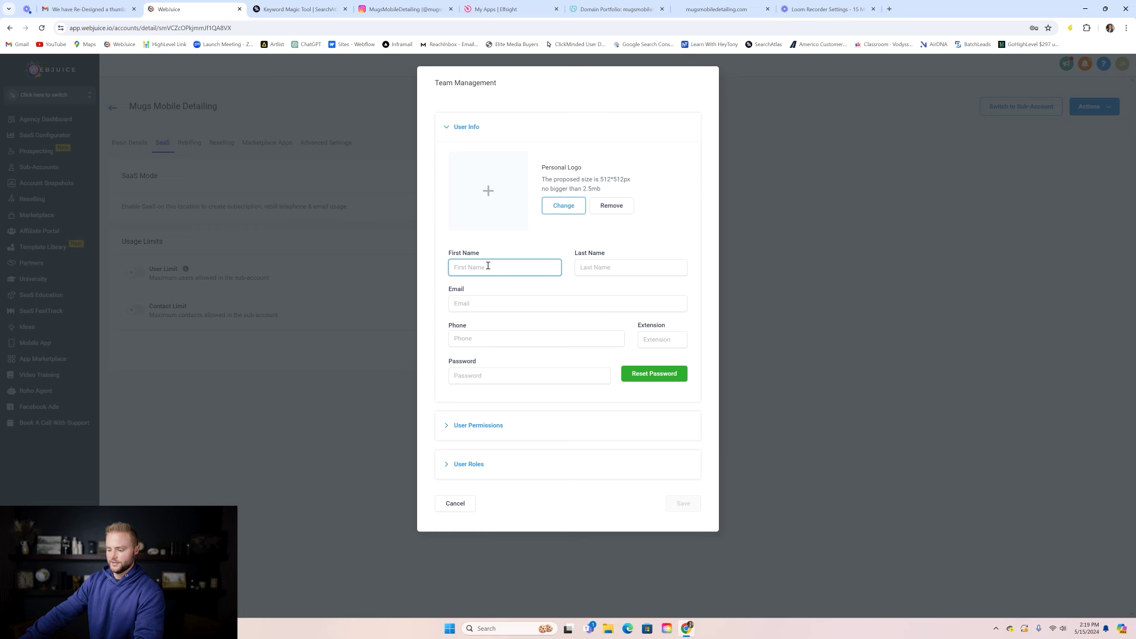
click(619, 268)
click(505, 298)
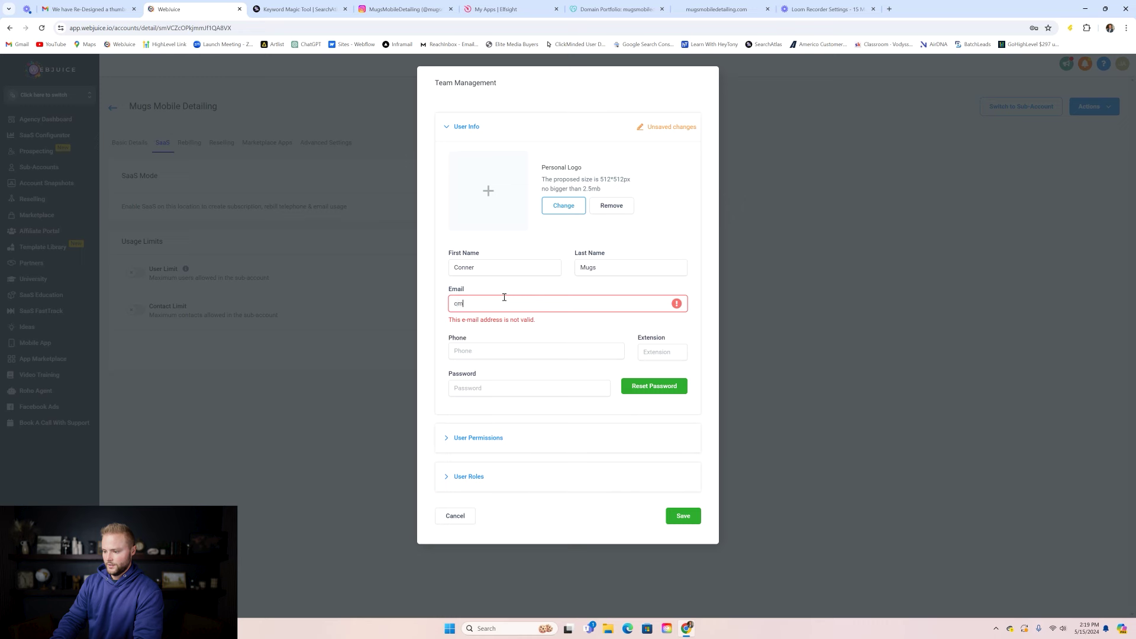
- Fill in the user's phone number and a password, and reveal the permission settings
click(472, 338)
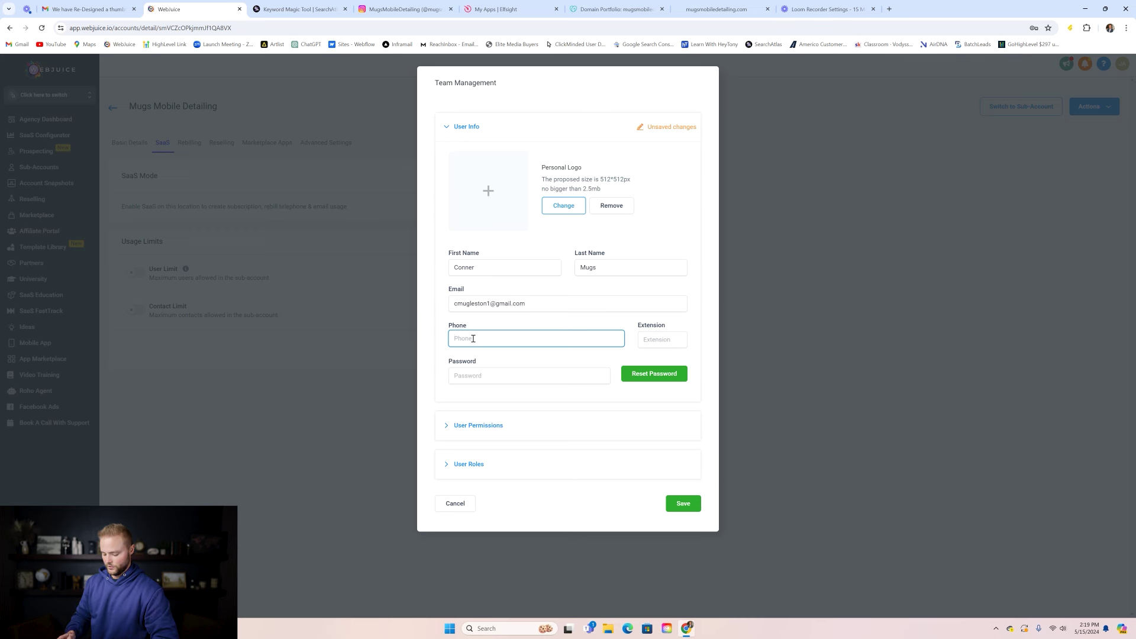
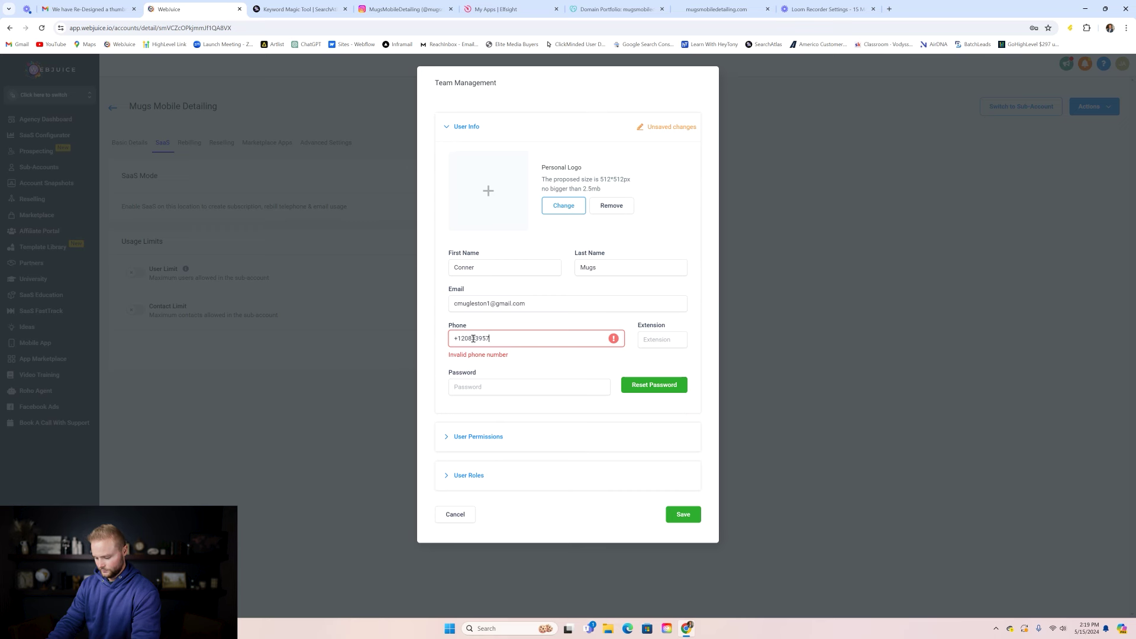
click(475, 369)
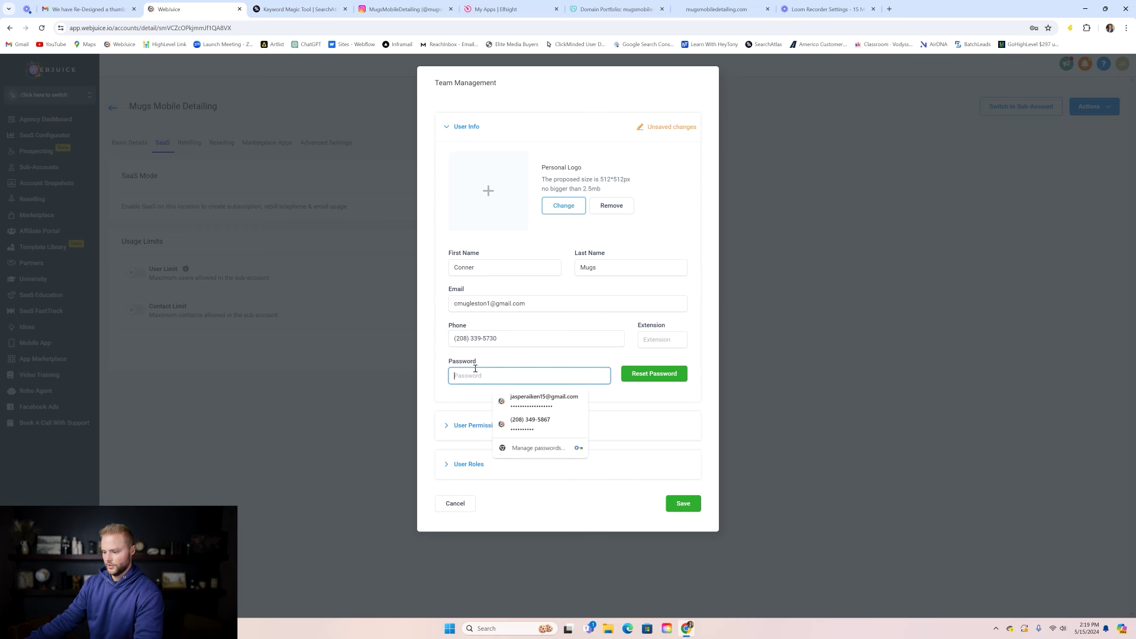
text(•••)
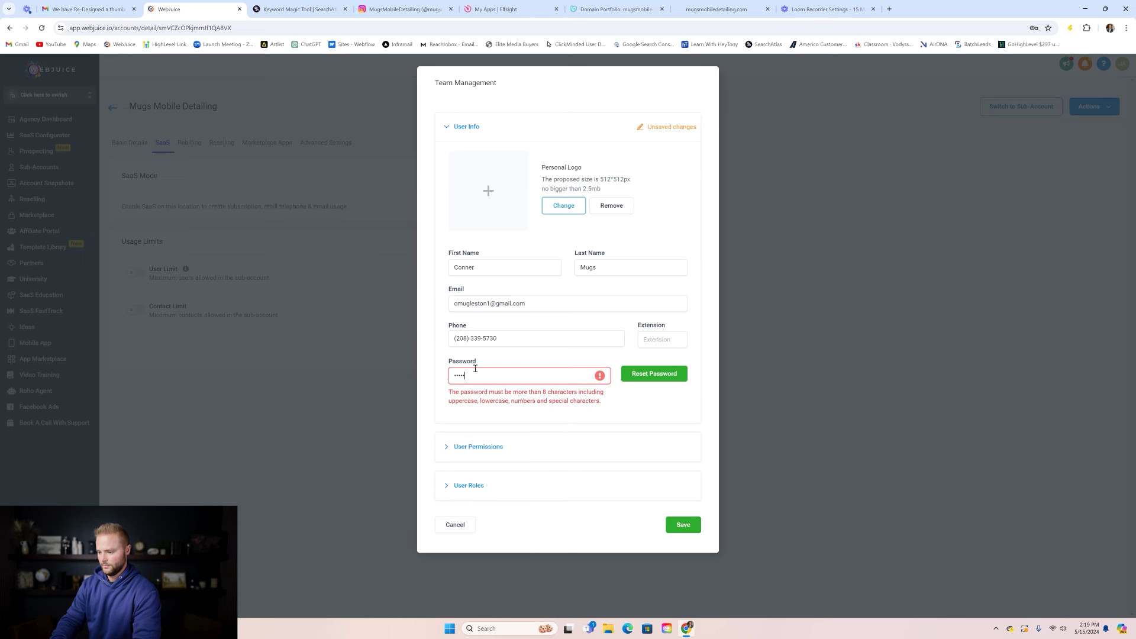
text(•)
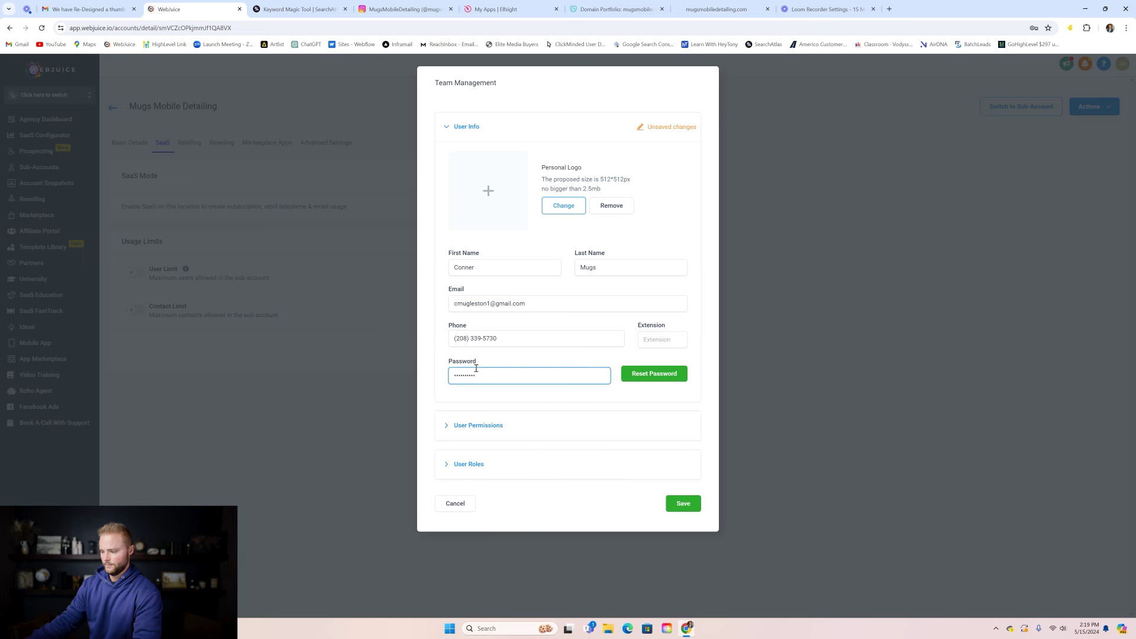
click(492, 429)
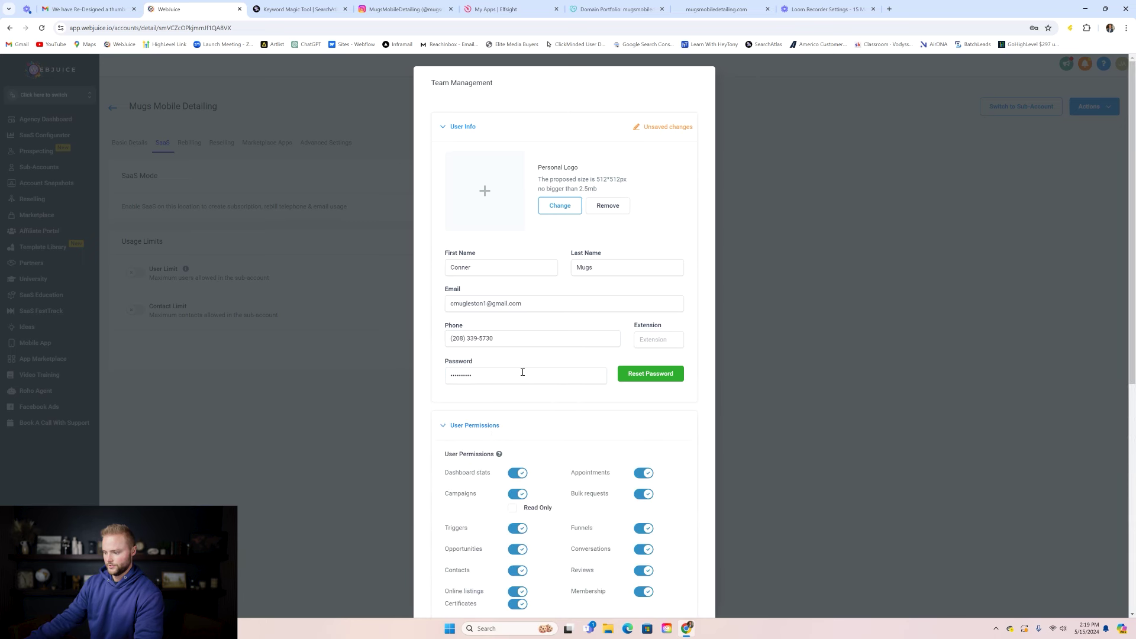
- Expand the User Permissions and User Roles sections of the new-user form
scroll(548, 340, down, 3)
scroll(548, 340, down, 3)
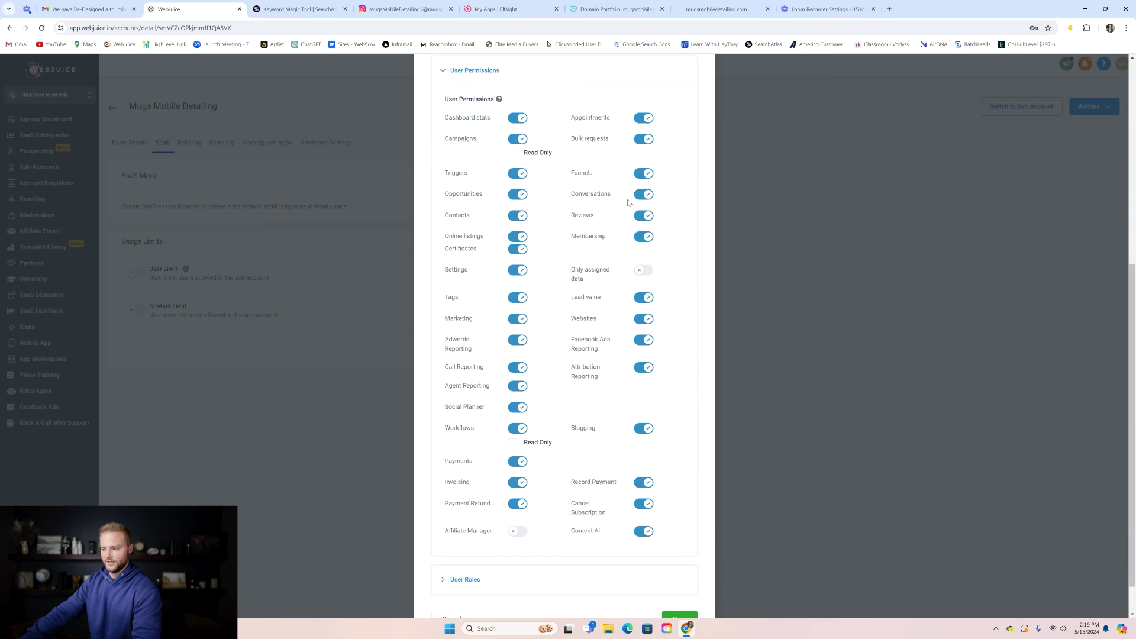
scroll(582, 189, down, 1)
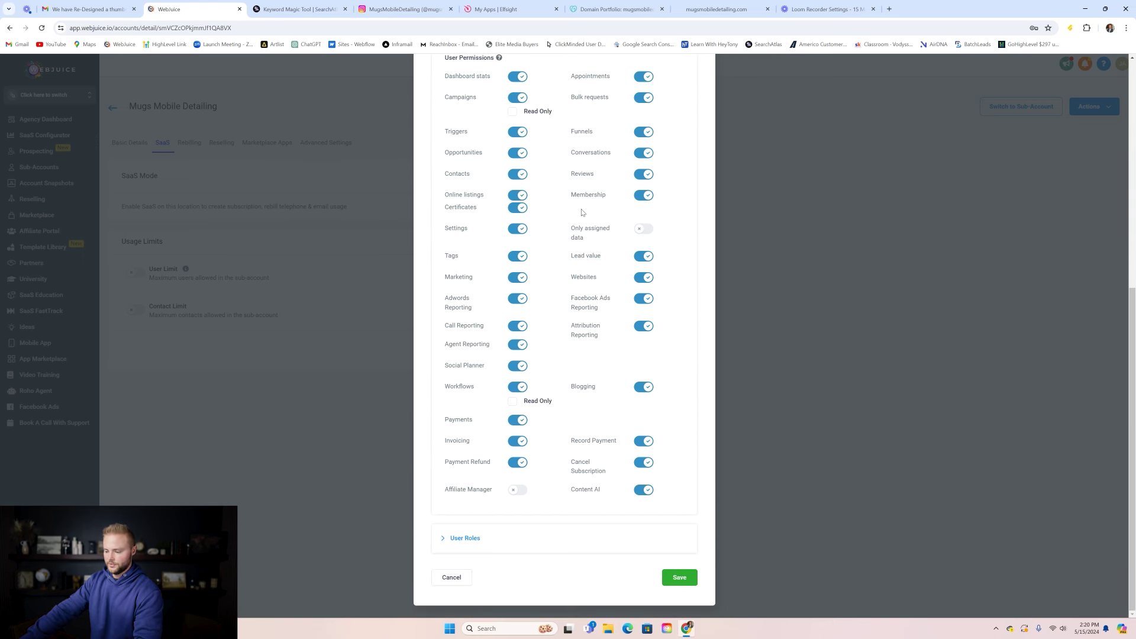
click(505, 542)
scroll(586, 406, down, 2)
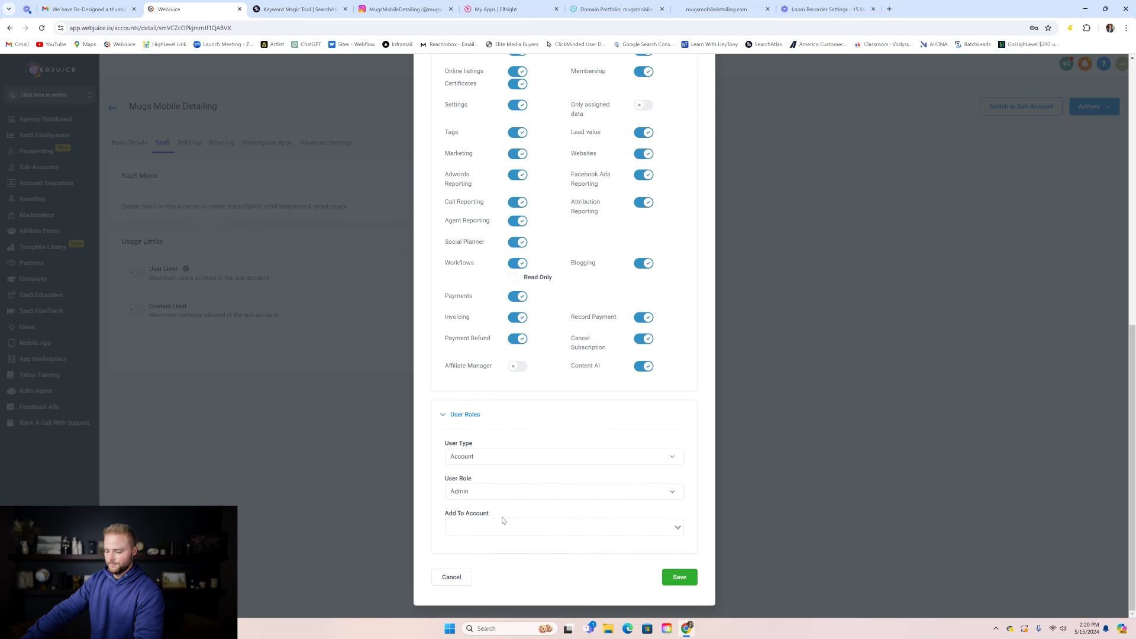
- Add the user to the Mugs Mobile Detailing account and save the new admin user
click(486, 527)
text(mug)
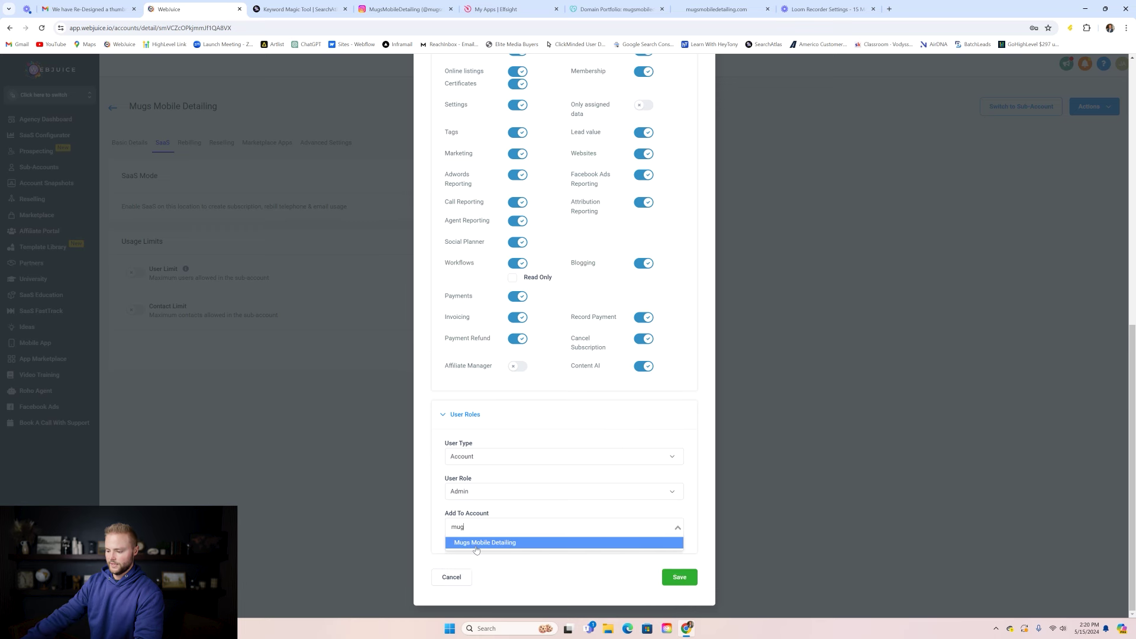
click(479, 544)
click(679, 577)
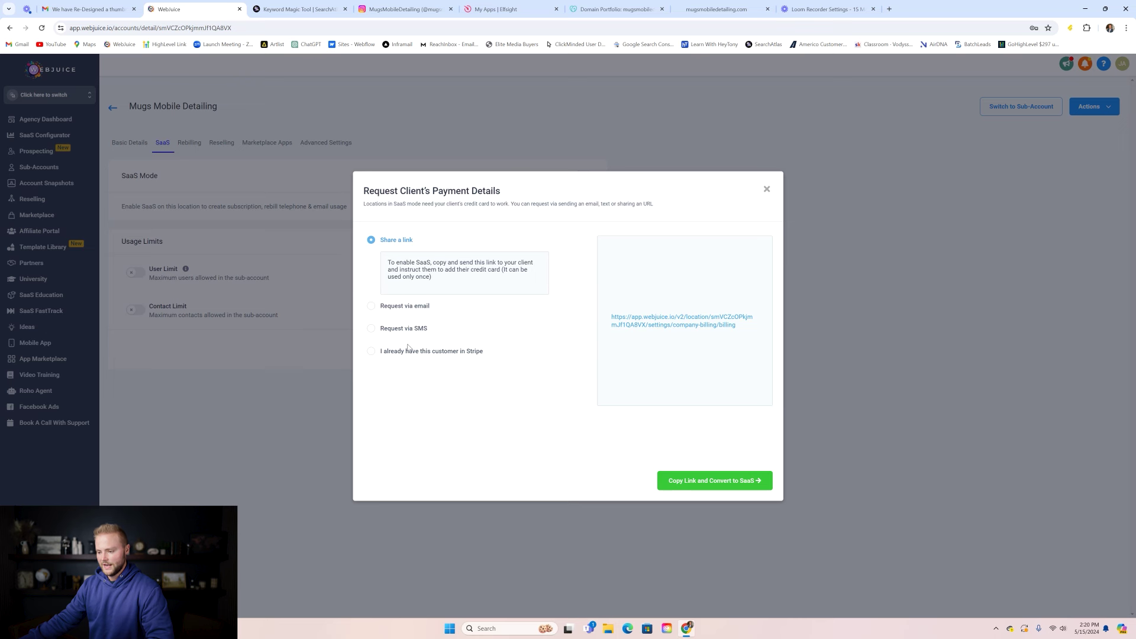
- Link the account to its existing Stripe customer found by search, then choose the Basic $129/month plan
click(391, 353)
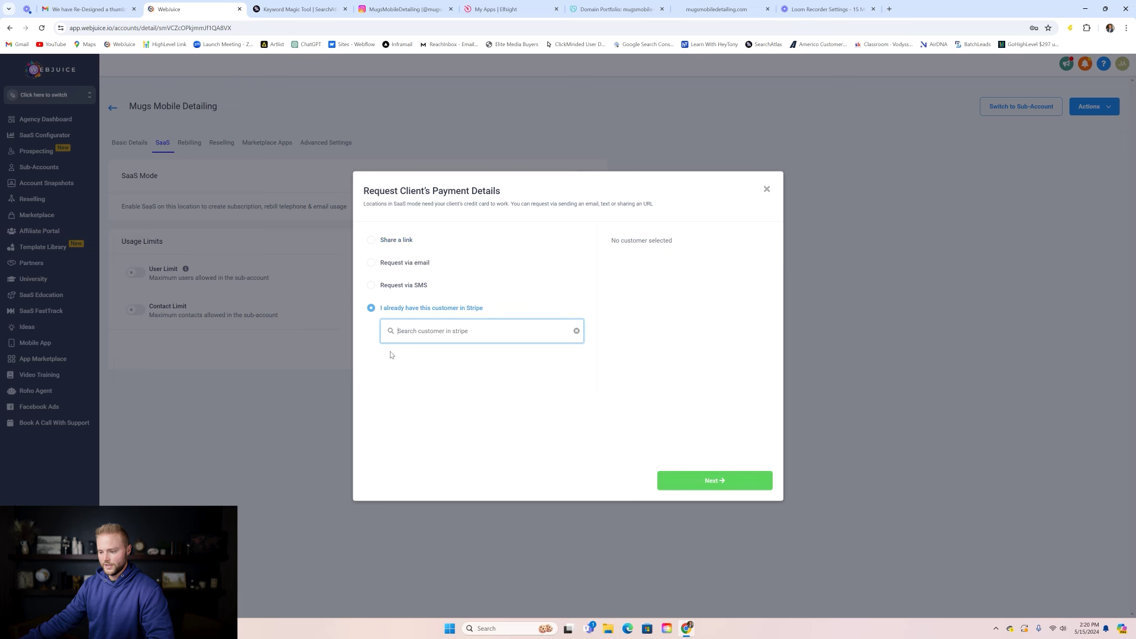
text(conner)
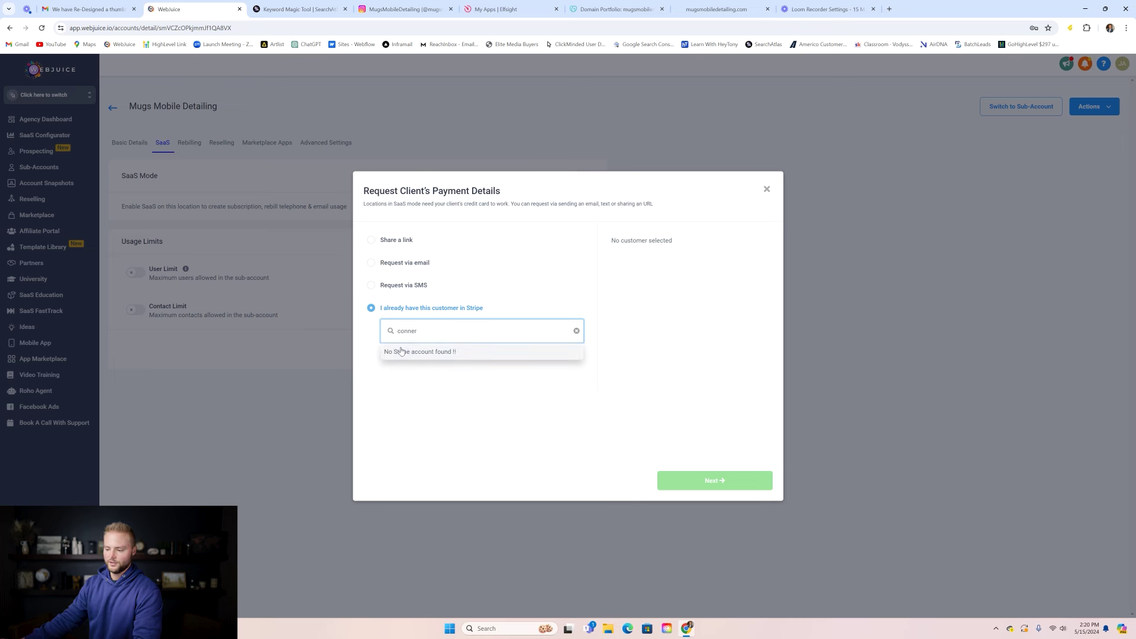
click(547, 273)
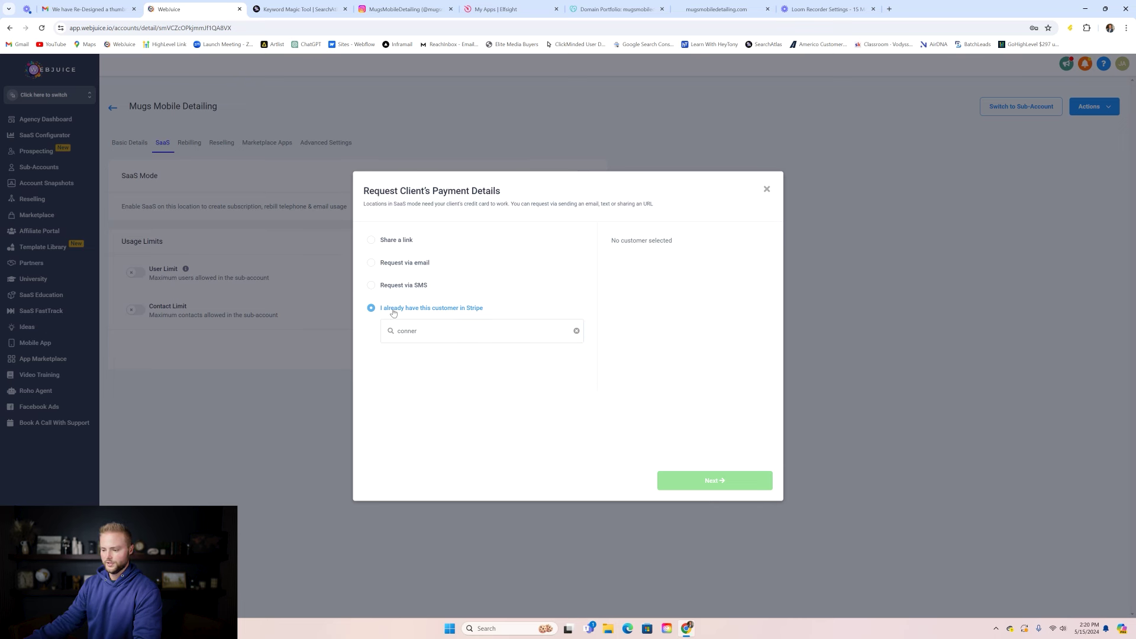
click(438, 330)
double_click(438, 330)
text(jasp)
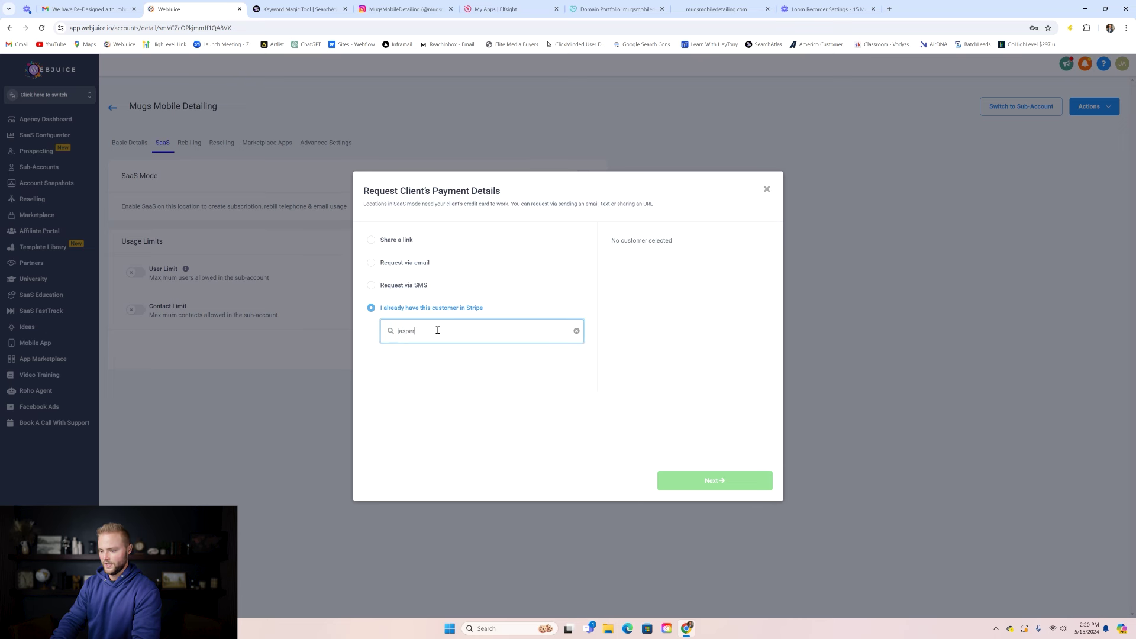
click(444, 355)
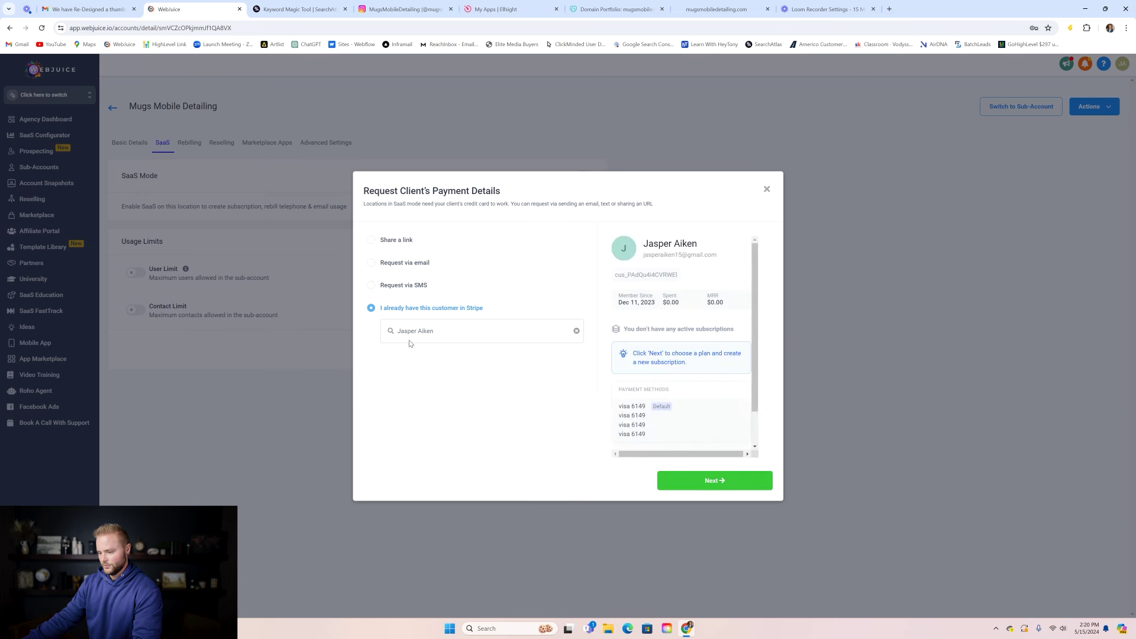
click(699, 486)
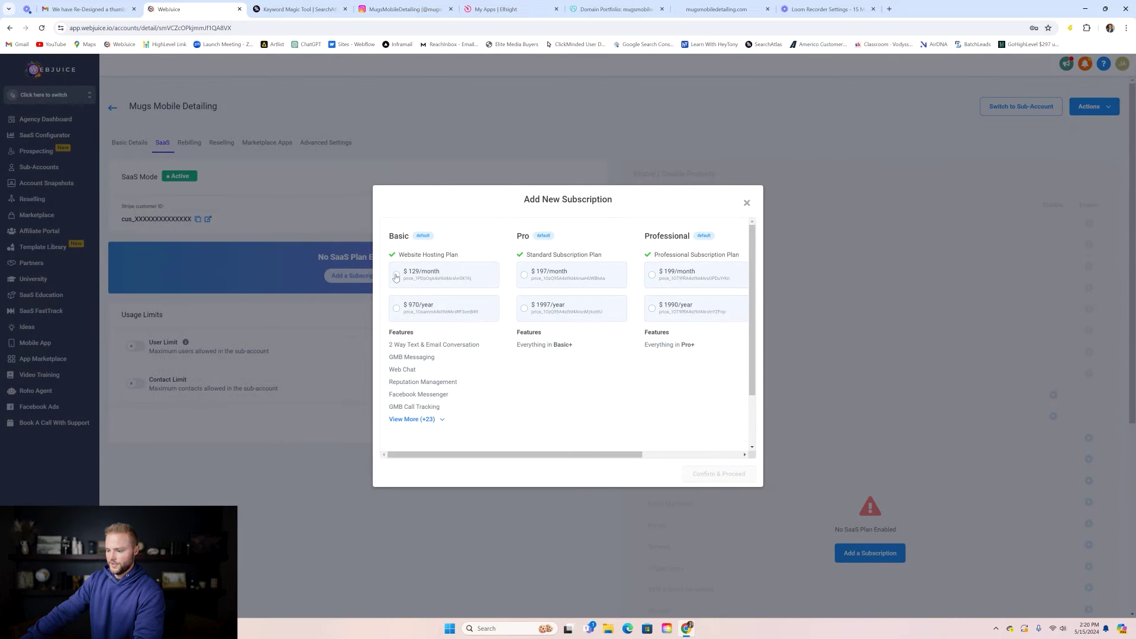
click(397, 277)
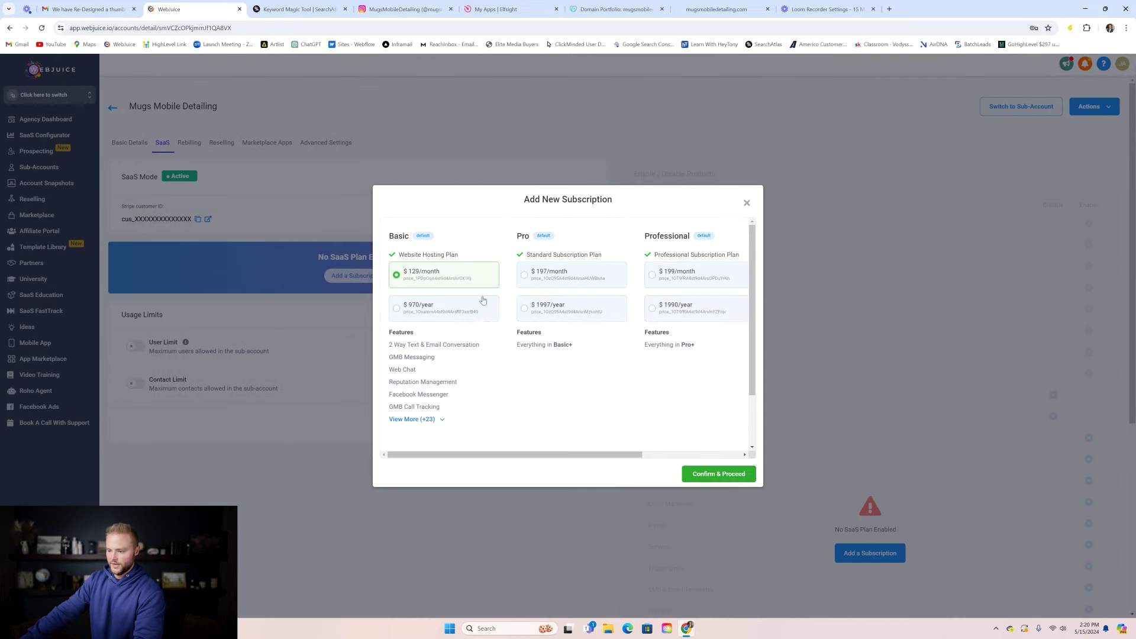